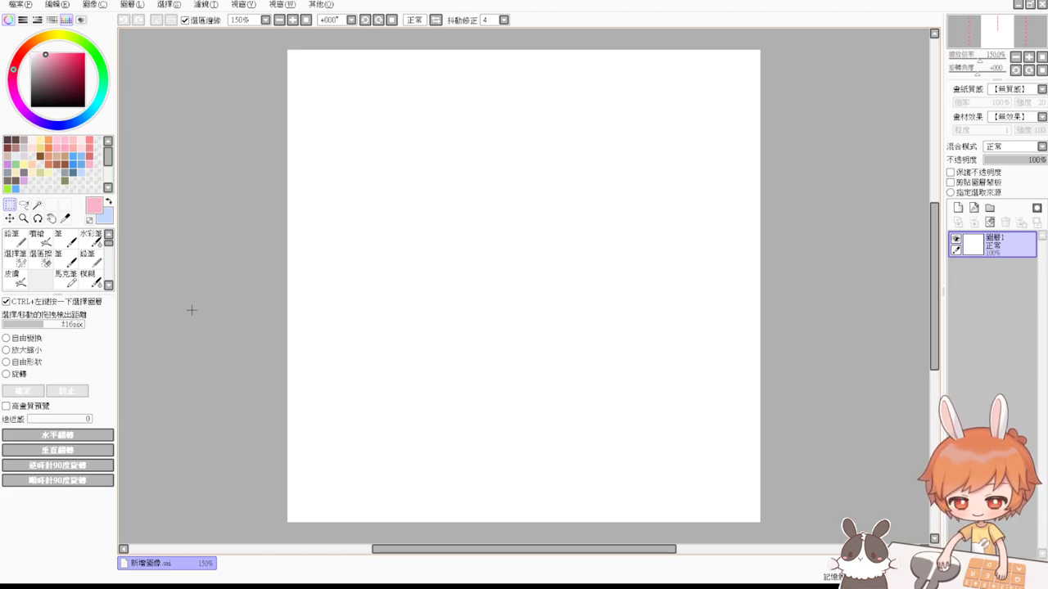
Step: Pick the 噴槍 brush with the dark brown swatch and try a short test stroke on the canvas
left_click(38, 239)
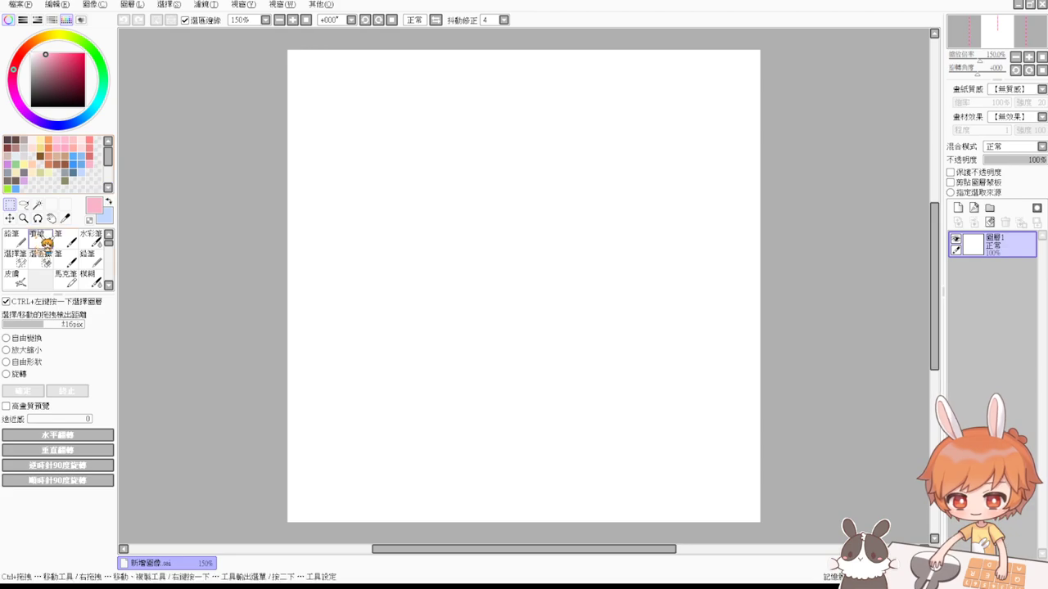
left_click(7, 140)
mouse_move(460, 214)
left_mouse_down()
mouse_move(456, 222)
mouse_move(473, 185)
mouse_move(478, 234)
left_mouse_up()
key("ctrl+z")
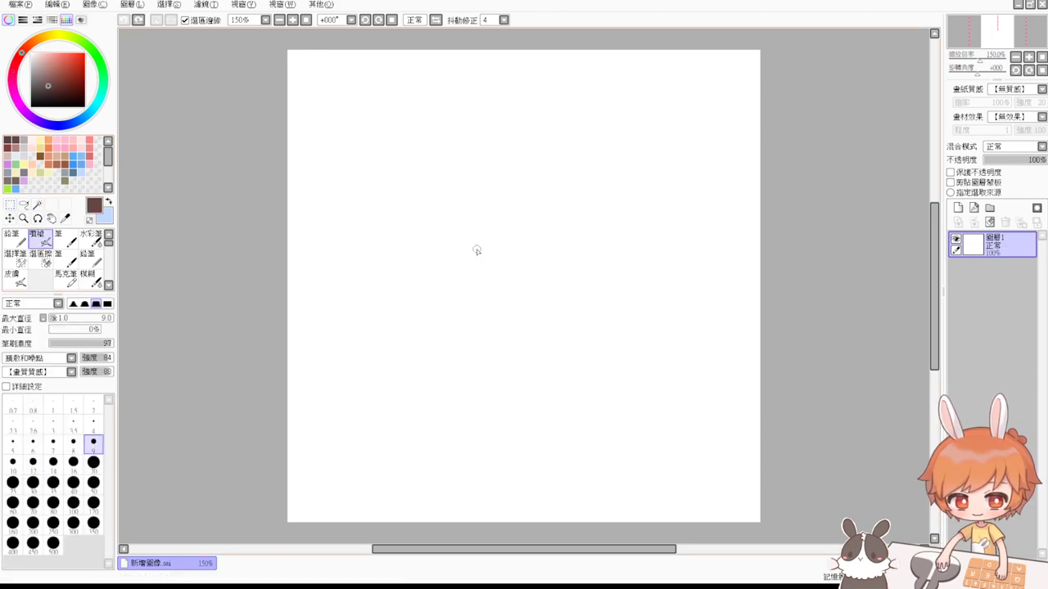
left_click_drag(472, 169, 459, 267)
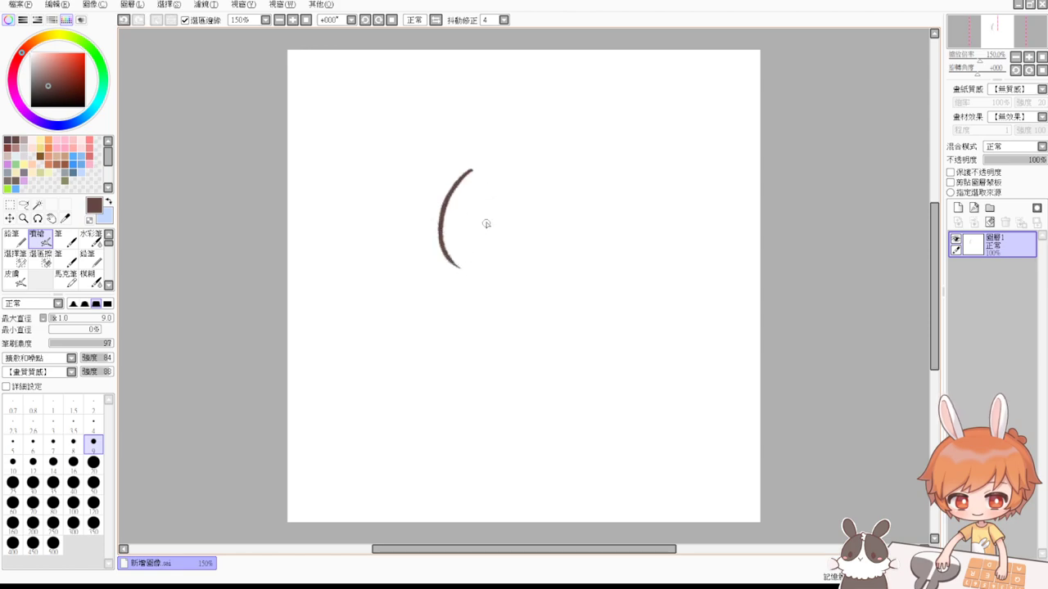
key("ctrl+z")
left_click_drag(473, 184, 458, 267)
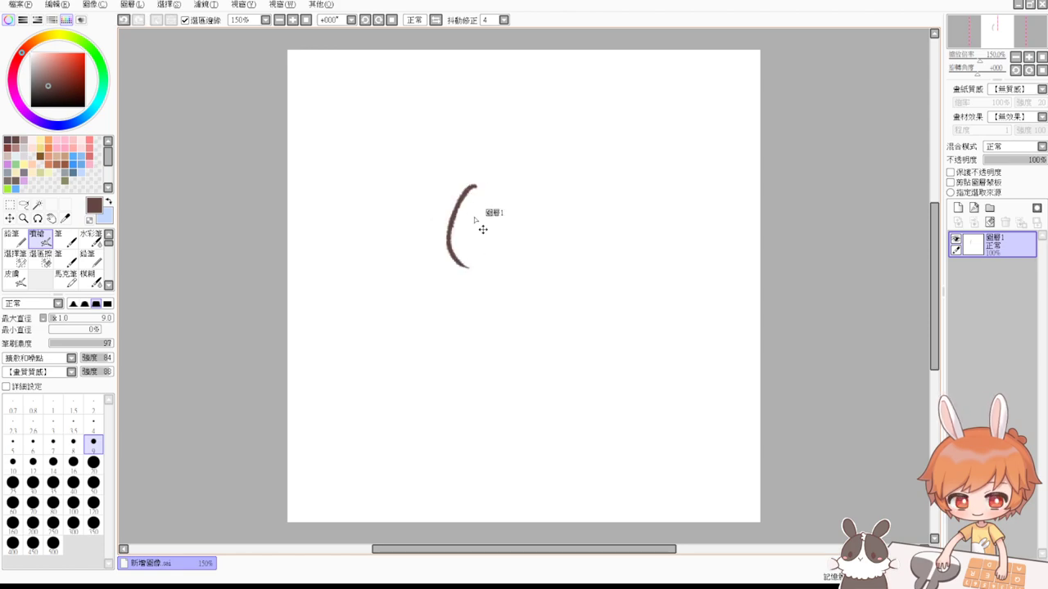
key("ctrl+z")
left_click_drag(481, 209, 465, 254)
mouse_move(474, 213)
left_mouse_down()
mouse_move(480, 256)
mouse_move(499, 255)
left_mouse_up()
key("ctrl+z")
key("ctrl+z")
key("ctrl+z")
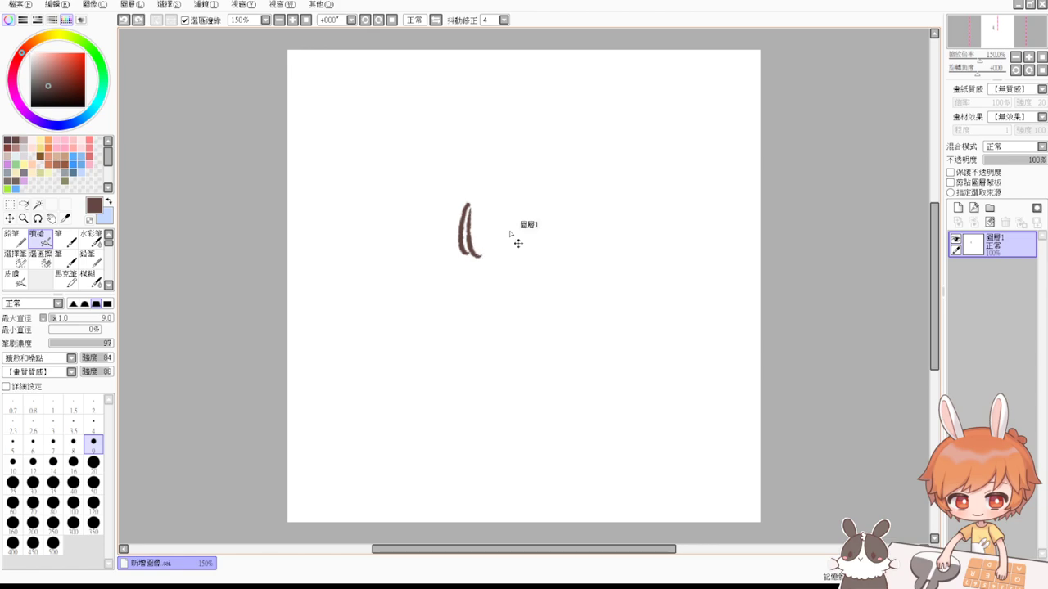
mouse_move(493, 210)
left_mouse_down()
mouse_move(545, 253)
mouse_move(572, 235)
mouse_move(622, 246)
left_mouse_up()
key("ctrl+z")
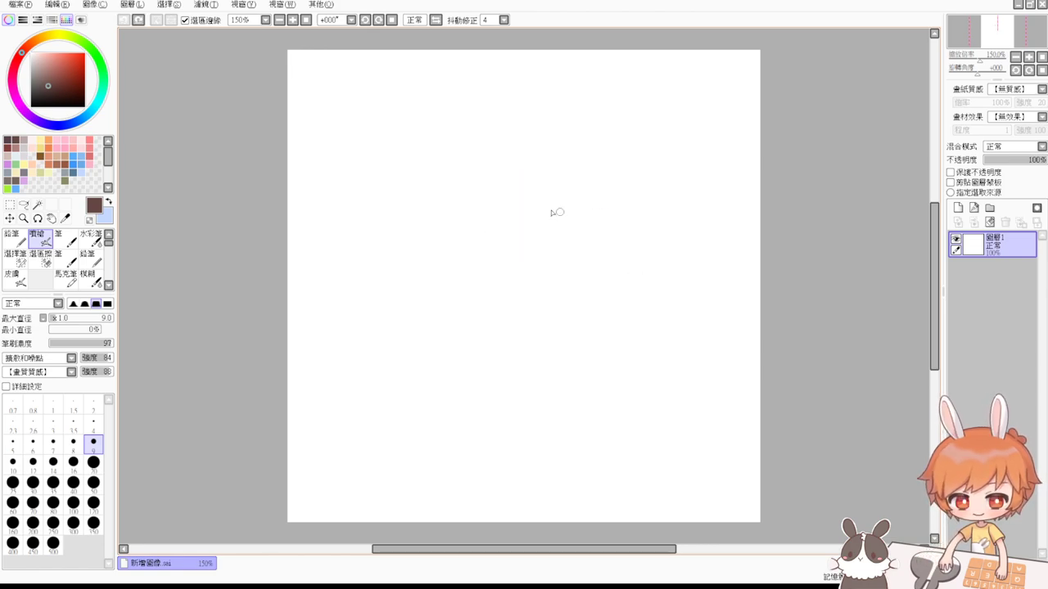
Step: Reduce the brush size to 6 and try a thin curved stroke near the canvas centre
left_click_drag(566, 257, 565, 266, "ctrl+alt")
key("ctrl+z")
left_click_drag(549, 199, 527, 291)
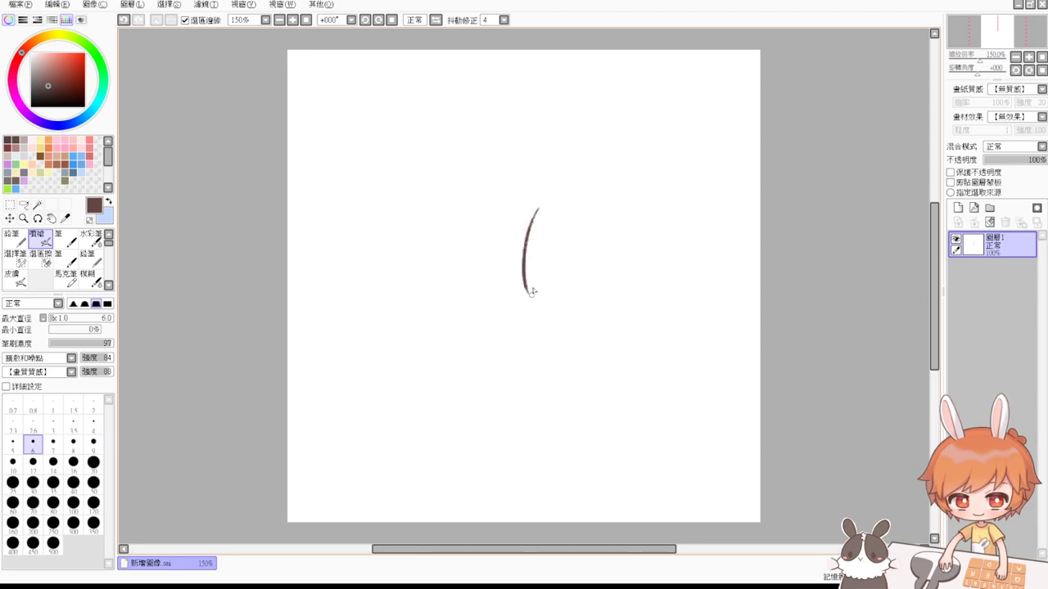
key("ctrl+z")
left_click_drag(542, 219, 523, 291)
mouse_move(551, 215)
left_mouse_down()
mouse_move(589, 205)
mouse_move(657, 260)
left_mouse_up()
key("ctrl+z")
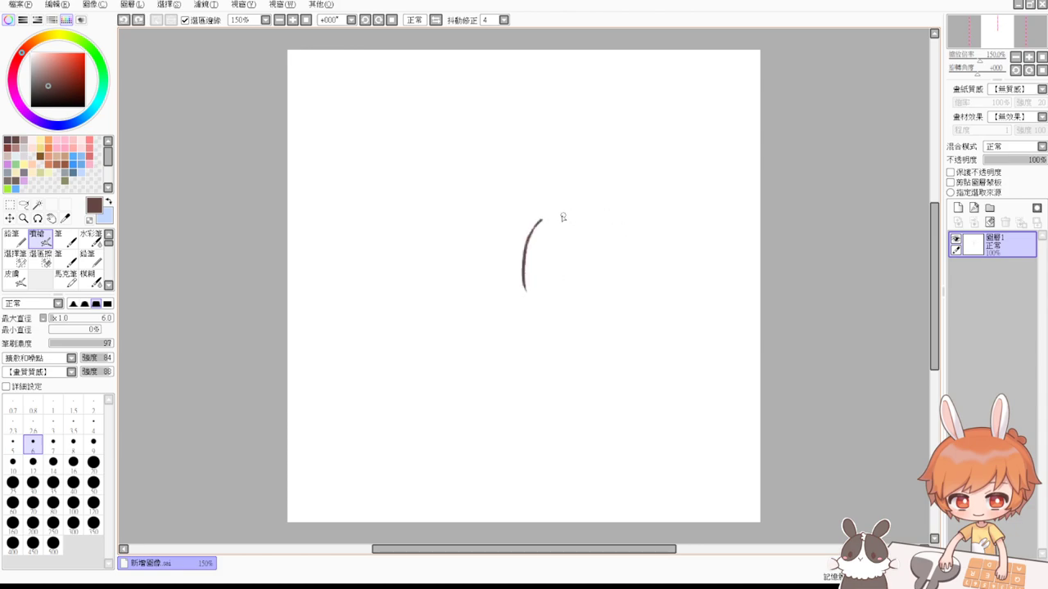
left_click_drag(550, 213, 662, 268)
left_click_drag(525, 283, 580, 320)
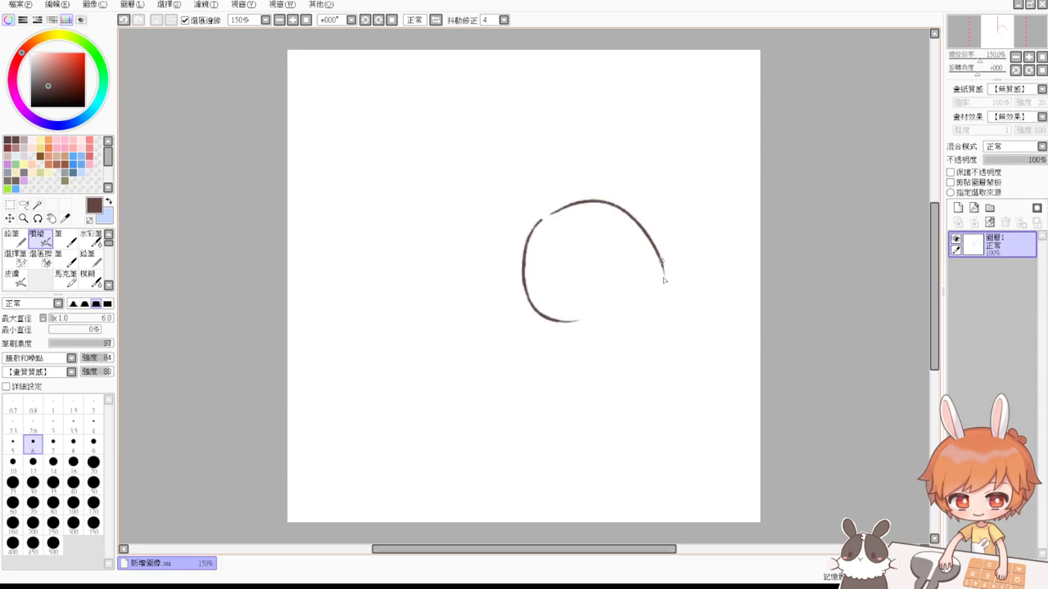
left_click_drag(662, 274, 640, 315)
key("ctrl+z")
key("ctrl+z")
key("ctrl+z")
key("ctrl+z")
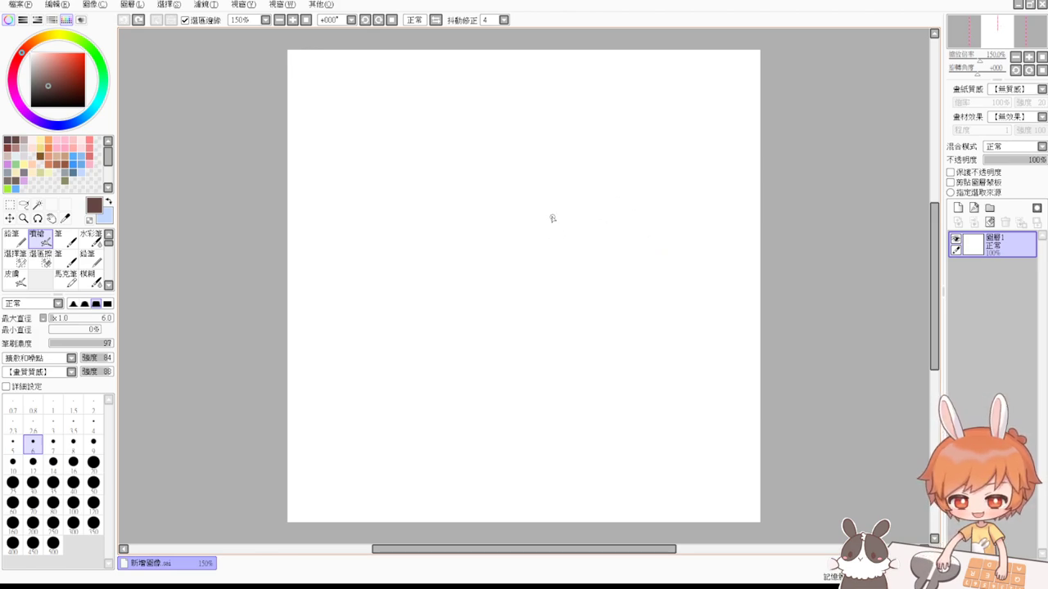
Step: Sketch a chibi head in side view with a forehead line, a bulging cheek curve and a rounded back of the head
left_click_drag(558, 206, 548, 274)
key("ctrl+z")
mouse_move(553, 225)
left_mouse_down()
mouse_move(541, 270)
mouse_move(559, 312)
left_mouse_up()
key("ctrl+z")
left_click_drag(540, 268, 573, 307)
key("ctrl+z")
mouse_move(626, 227)
left_mouse_down()
mouse_move(638, 236)
mouse_move(650, 303)
mouse_move(620, 307)
left_mouse_up()
key("ctrl+z")
key("ctrl+z")
left_click_drag(622, 227, 614, 304)
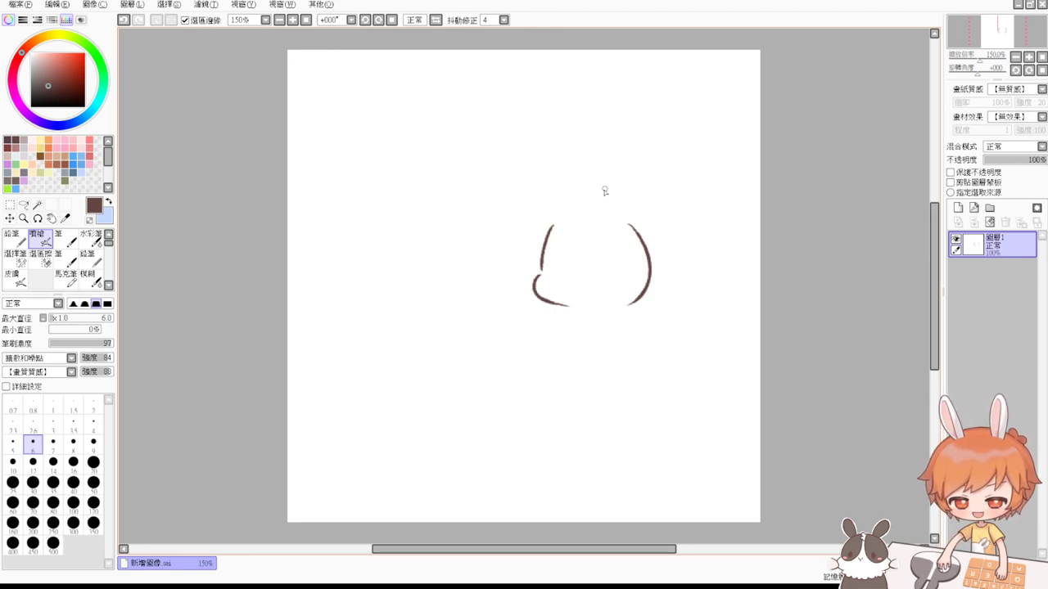
Step: Draw the arc over the top of the head, from the forehead line toward the back curve
left_click_drag(550, 239, 591, 210)
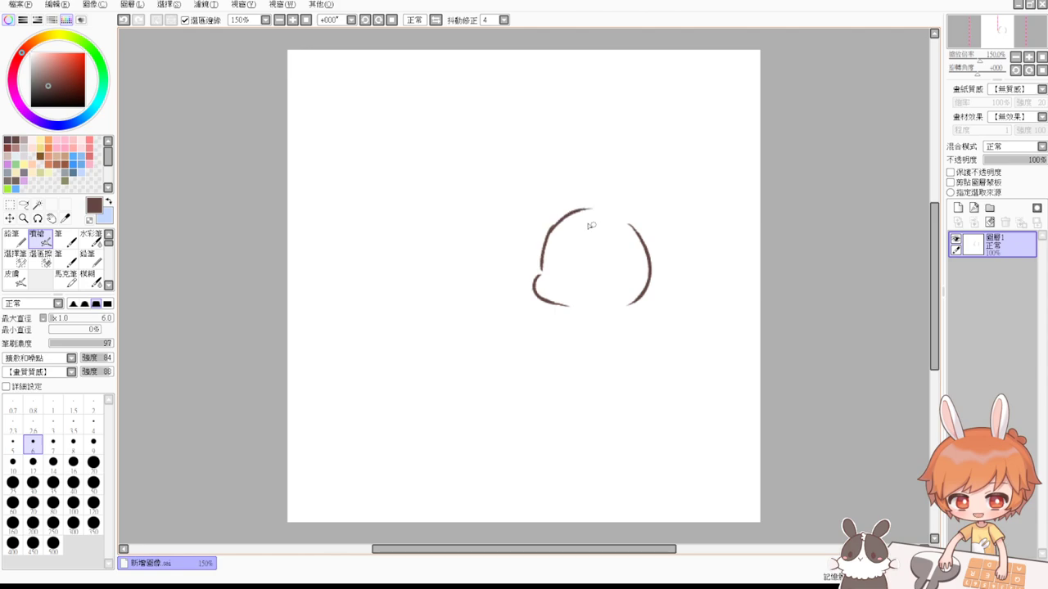
key("ctrl+z")
mouse_move(546, 237)
left_mouse_down()
mouse_move(565, 219)
mouse_move(619, 214)
left_mouse_up()
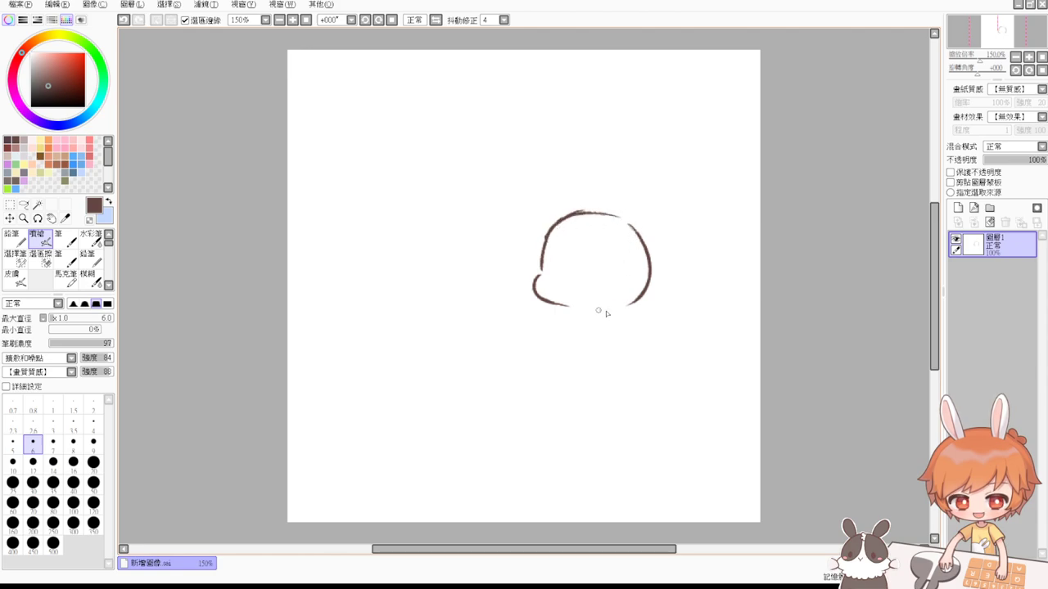
Step: Extend the cheek and back-of-head curves along the underside of the head, leaving a small gap for the neck
mouse_move(603, 311)
left_mouse_down()
mouse_move(633, 300)
mouse_move(602, 311)
left_mouse_up()
key("ctrl+z")
key("ctrl+z")
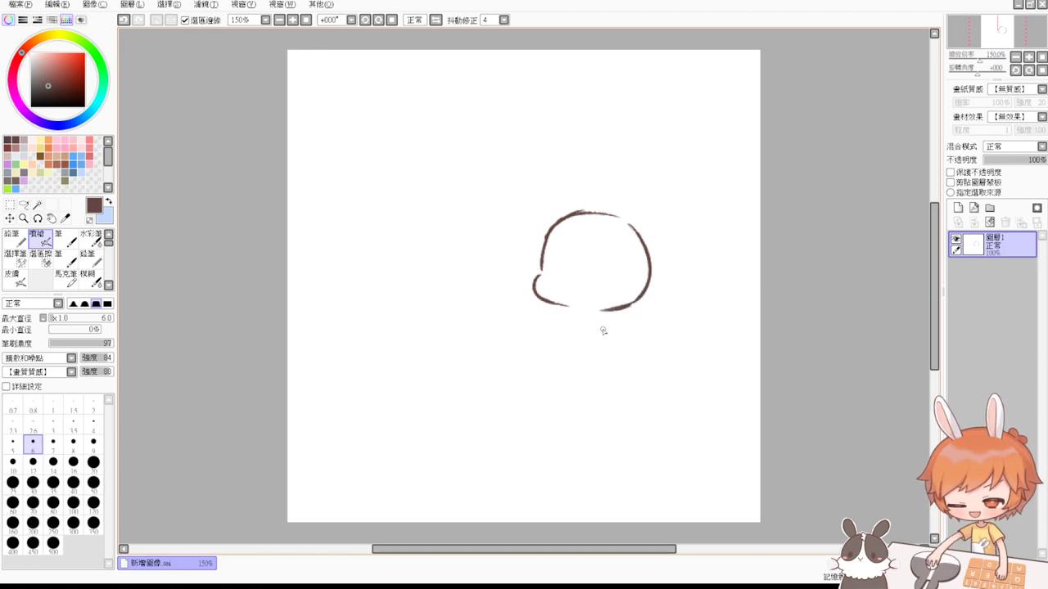
left_click_drag(553, 303, 580, 308)
key("ctrl+z")
key("ctrl+z")
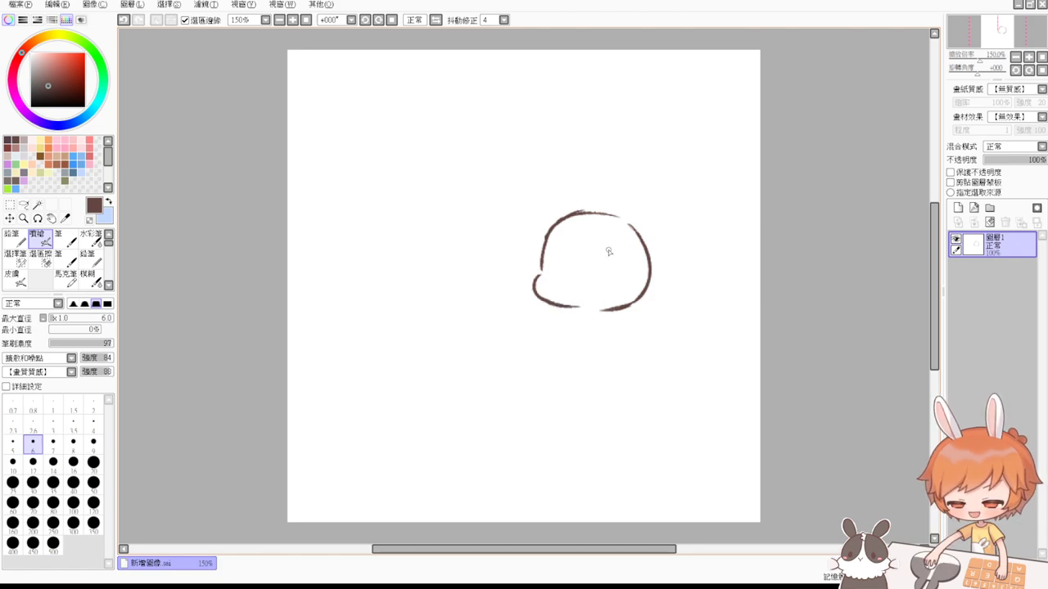
key("ctrl+z")
left_click_drag(596, 311, 626, 306)
key("ctrl+z")
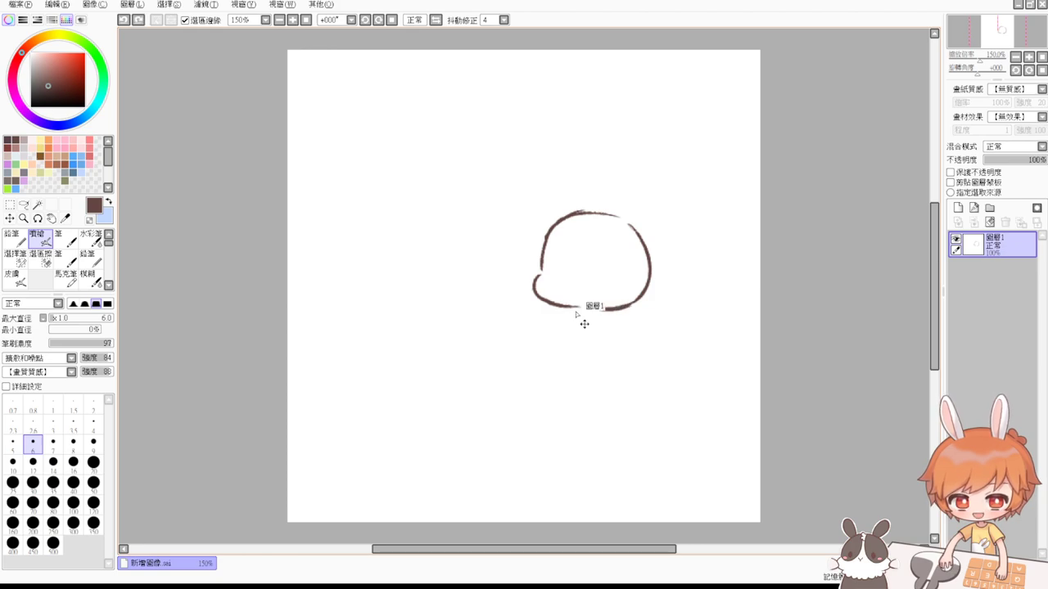
Step: Draw a small pointed neck shape below the gap in the head's underside
mouse_move(578, 311)
left_mouse_down()
mouse_move(553, 305)
mouse_move(629, 307)
mouse_move(612, 310)
left_mouse_up()
key("ctrl+z")
key("ctrl+z")
key("ctrl+z")
mouse_move(580, 310)
left_mouse_down()
mouse_move(595, 319)
mouse_move(581, 324)
mouse_move(593, 311)
left_mouse_up()
key("ctrl+z")
Step: Enlarge the head sketch with a transform and apply it
scroll(597, 378, "up", 1)
key("space")
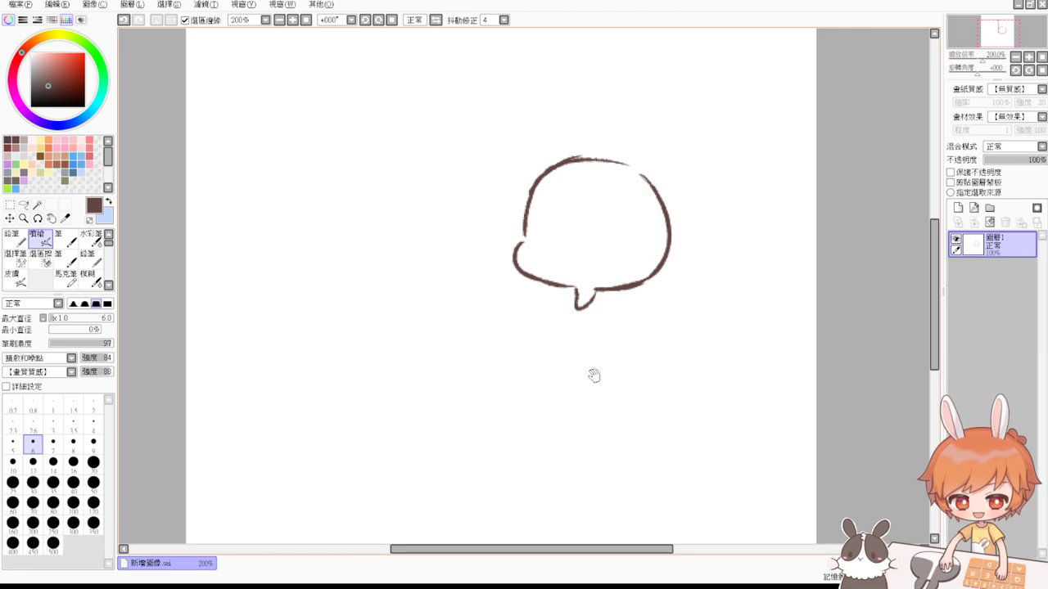
mouse_move(657, 278)
left_mouse_down()
mouse_move(674, 346)
mouse_move(620, 351)
left_mouse_up()
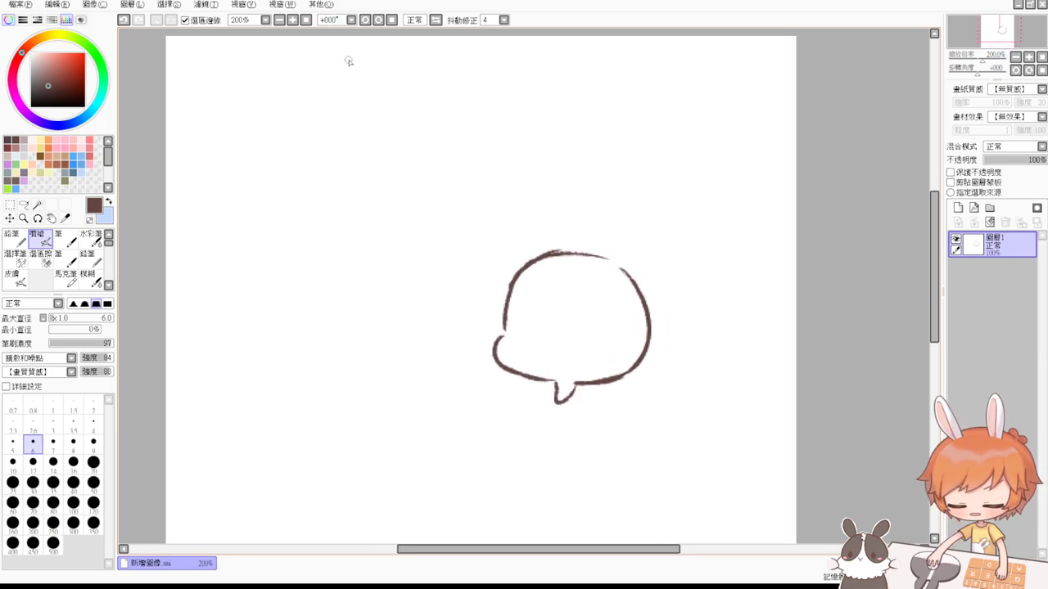
left_click(307, 20)
left_click_drag(598, 340, 610, 374)
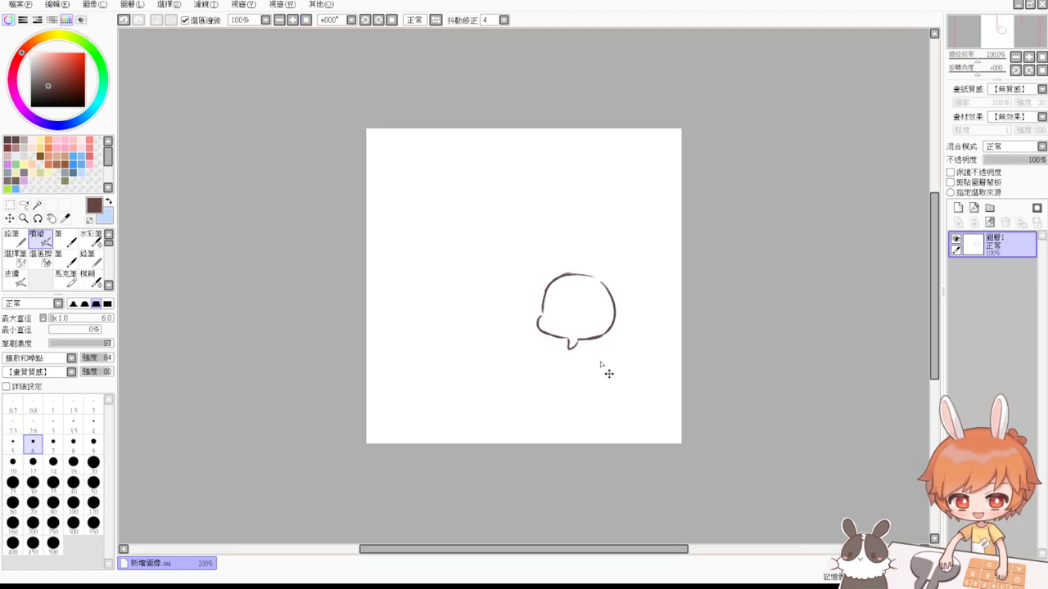
key("ctrl+t")
mouse_move(620, 267)
left_mouse_down()
mouse_move(647, 242)
mouse_move(608, 287)
left_mouse_up()
key("Return")
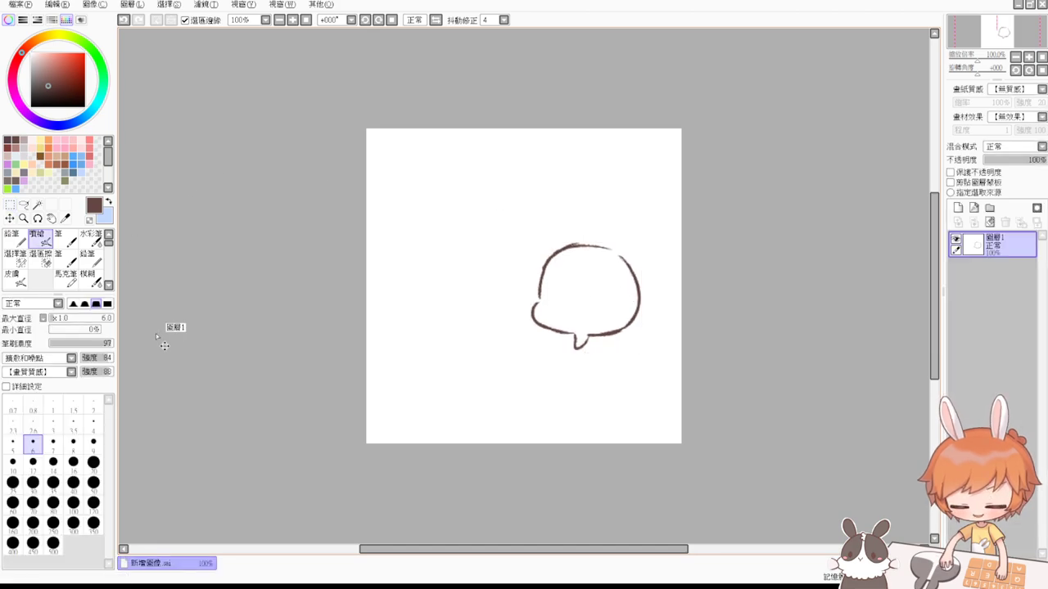
Step: Raise the brush size to 10 and draw a jagged zigzag fringe across the forehead
scroll(156, 334, "up", 1)
left_click_drag(755, 237, 680, 281)
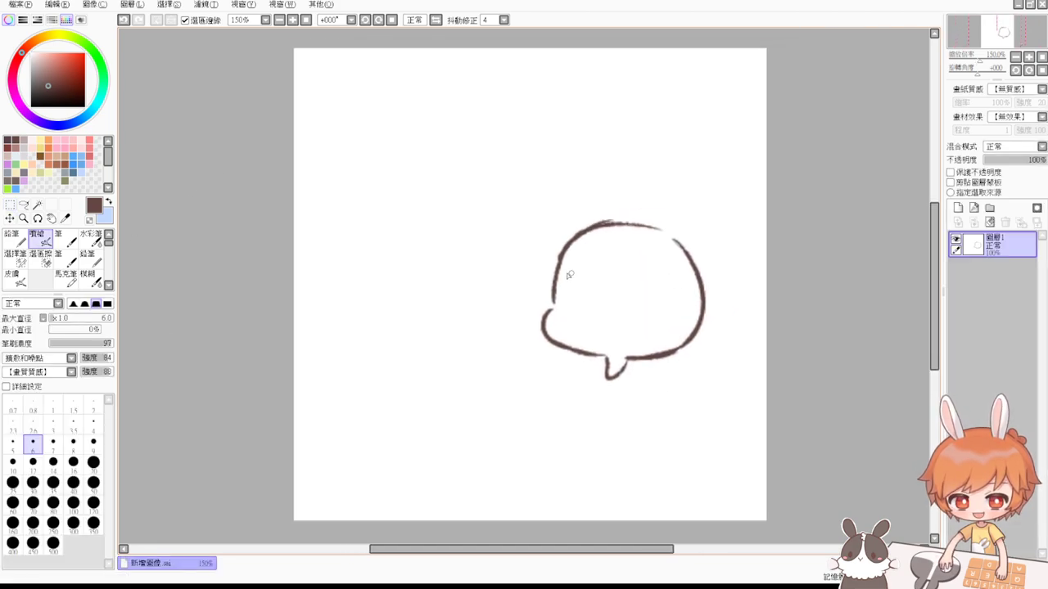
mouse_move(551, 288)
left_mouse_down()
mouse_move(561, 293)
mouse_move(577, 264)
mouse_move(570, 288)
left_mouse_up()
key("ctrl+z")
key("ctrl+z")
key("ctrl+z")
mouse_move(576, 266)
left_mouse_down()
mouse_move(572, 288)
mouse_move(620, 268)
left_mouse_up()
key("ctrl+z")
left_click_drag(572, 290, 624, 270)
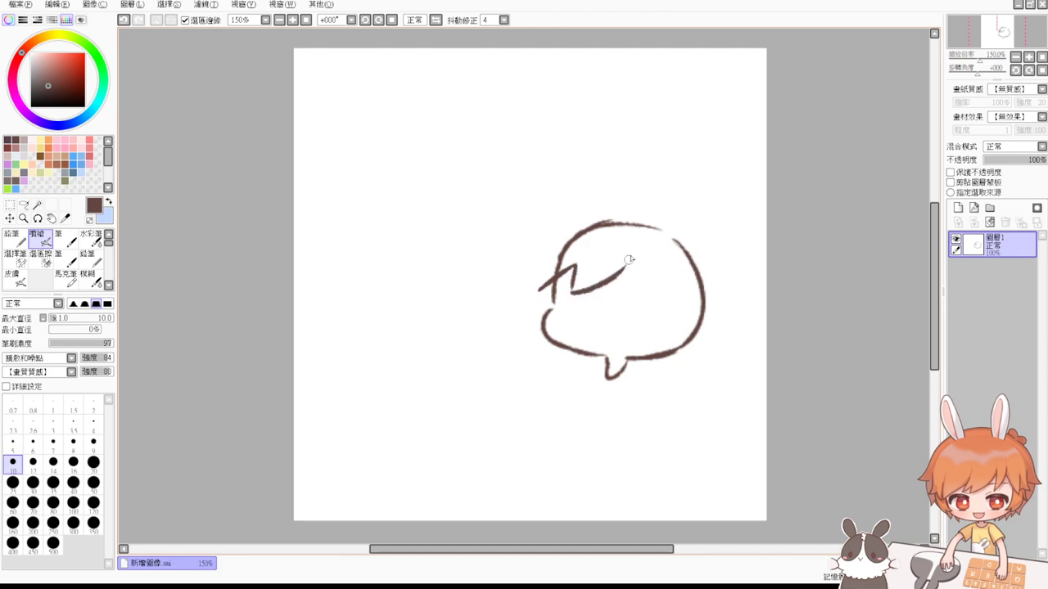
key("ctrl+z")
mouse_move(571, 291)
left_mouse_down()
mouse_move(624, 271)
mouse_move(624, 290)
mouse_move(637, 288)
mouse_move(657, 274)
mouse_move(672, 304)
left_mouse_up()
key("ctrl+z")
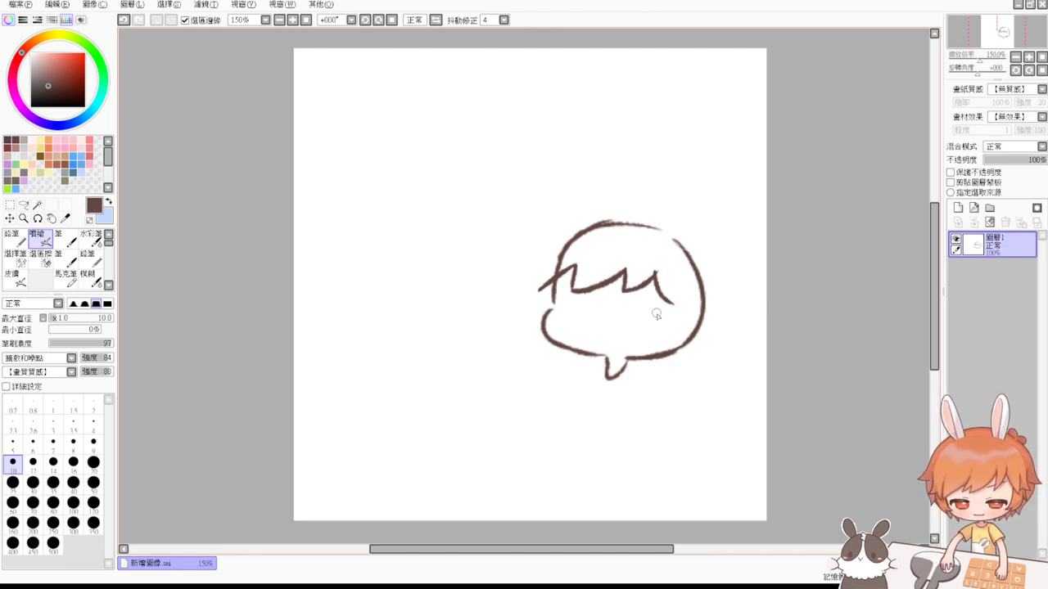
Step: Trim the last point of the fringe with the eraser and draw the side lock's inner line down to the jaw
left_click_drag(666, 301, 665, 352)
key("ctrl+z")
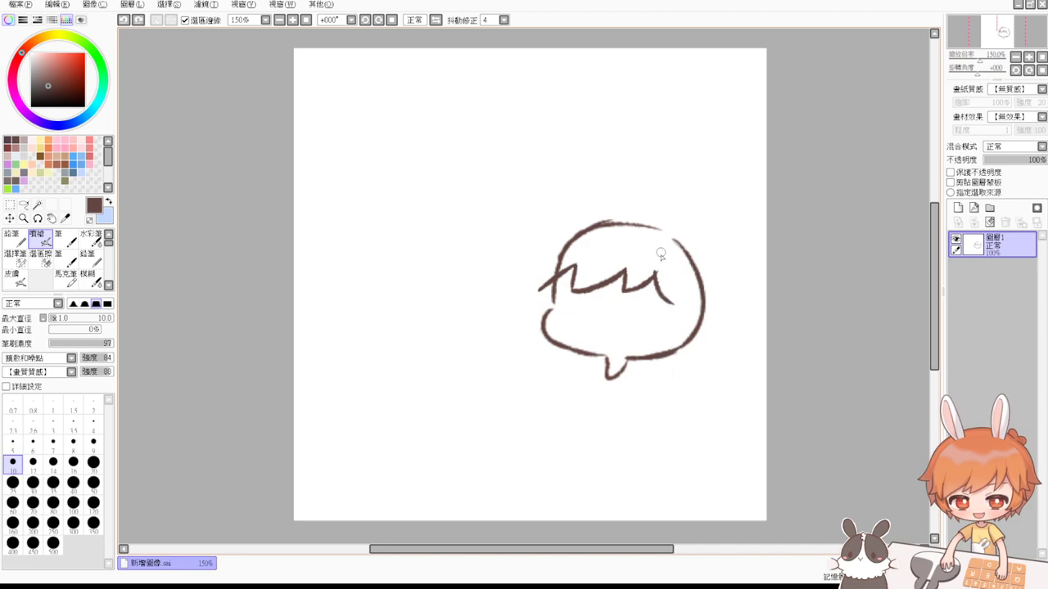
key("e")
mouse_move(658, 271)
left_mouse_down()
mouse_move(676, 307)
mouse_move(666, 302)
mouse_move(676, 370)
left_mouse_up()
key("b")
key("ctrl+z")
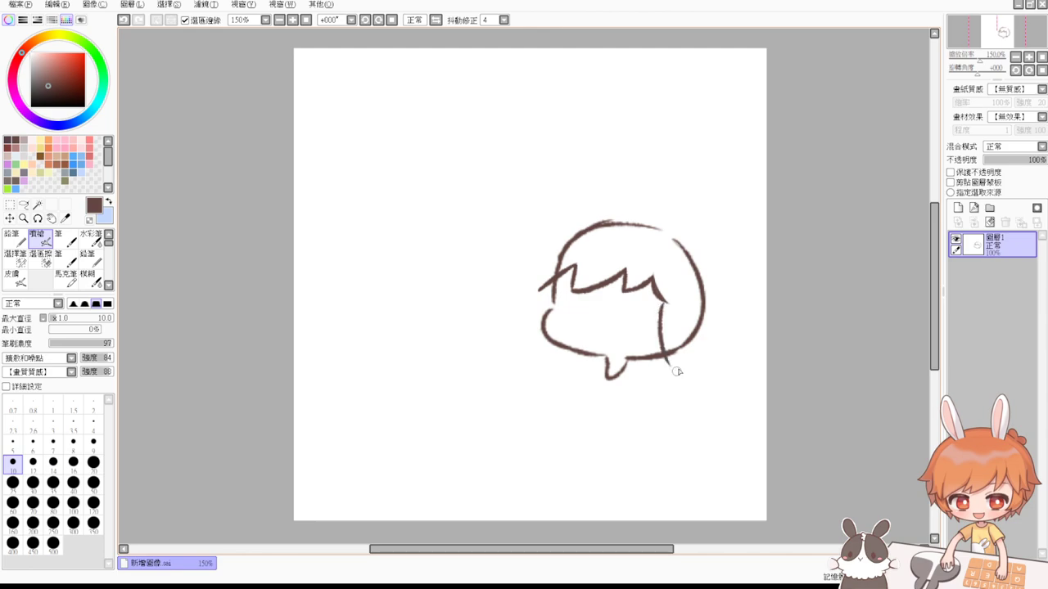
Step: Draw the side lock's outer line so both lines meet in a point at the jaw
left_click_drag(681, 320, 665, 359)
key("ctrl+z")
mouse_move(682, 323)
left_mouse_down()
mouse_move(665, 369)
mouse_move(682, 322)
mouse_move(667, 360)
left_mouse_up()
key("ctrl+z")
key("ctrl+z")
key("ctrl+z")
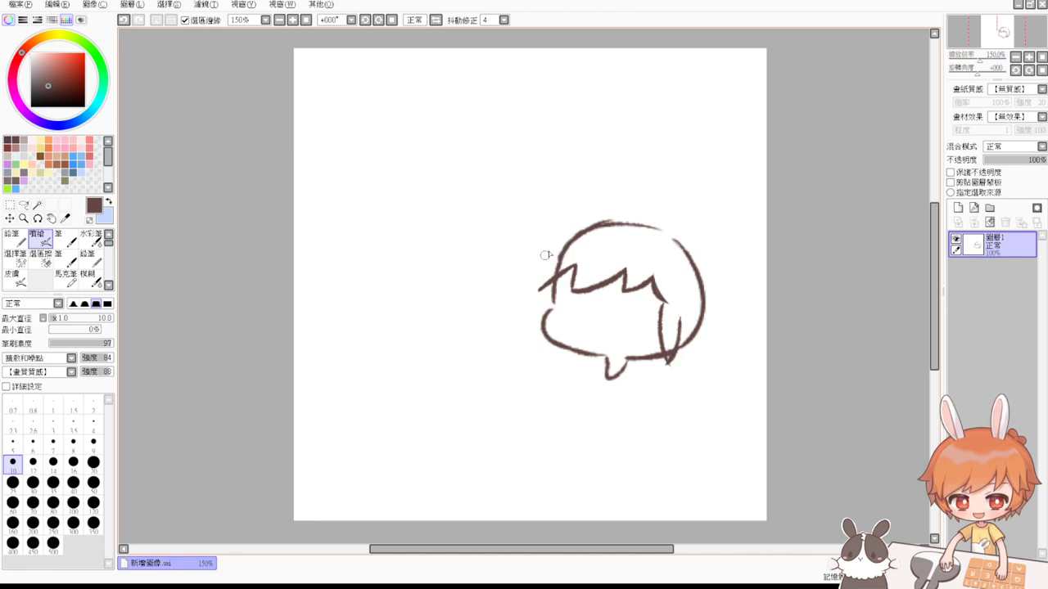
Step: Draw a small two-looped tuft on the upper back of the head and the outer hair contour below it
mouse_move(547, 252)
left_mouse_down()
mouse_move(580, 223)
mouse_move(619, 221)
left_mouse_up()
key("ctrl+z")
key("ctrl+z")
mouse_move(546, 256)
left_mouse_down()
mouse_move(605, 219)
mouse_move(556, 243)
mouse_move(697, 236)
mouse_move(710, 322)
left_mouse_up()
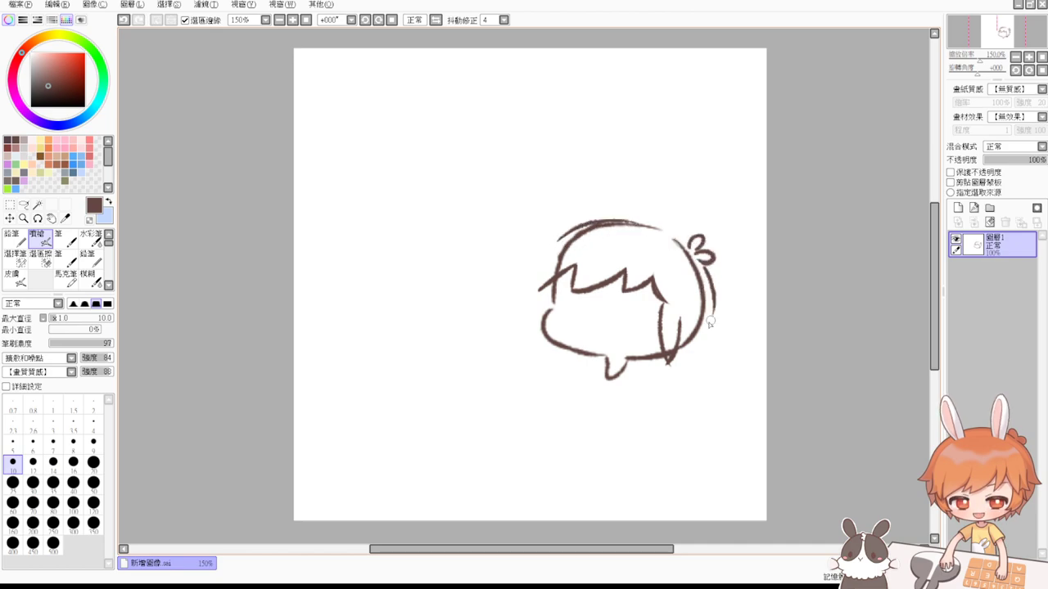
key("ctrl+z")
mouse_move(697, 263)
left_mouse_down()
mouse_move(698, 329)
mouse_move(706, 307)
mouse_move(680, 356)
left_mouse_up()
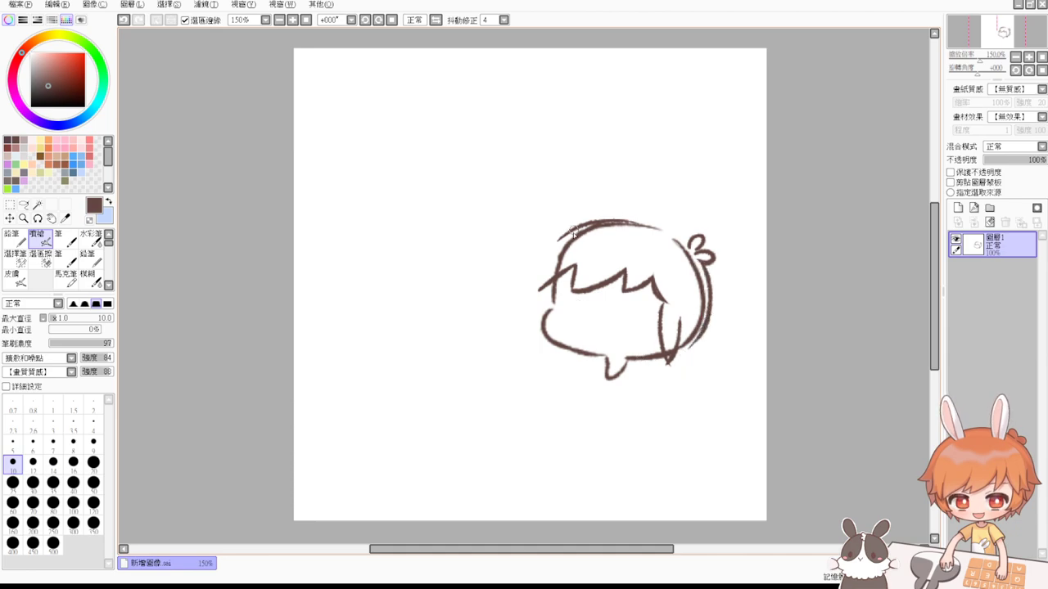
Step: Draw the outer hair contour over the crown from the tuft and extend it down past the forehead
mouse_move(559, 242)
left_mouse_down()
mouse_move(625, 216)
mouse_move(606, 219)
mouse_move(681, 233)
left_mouse_up()
key("ctrl+z")
mouse_move(583, 223)
left_mouse_down()
mouse_move(685, 239)
mouse_move(648, 220)
mouse_move(693, 256)
left_mouse_up()
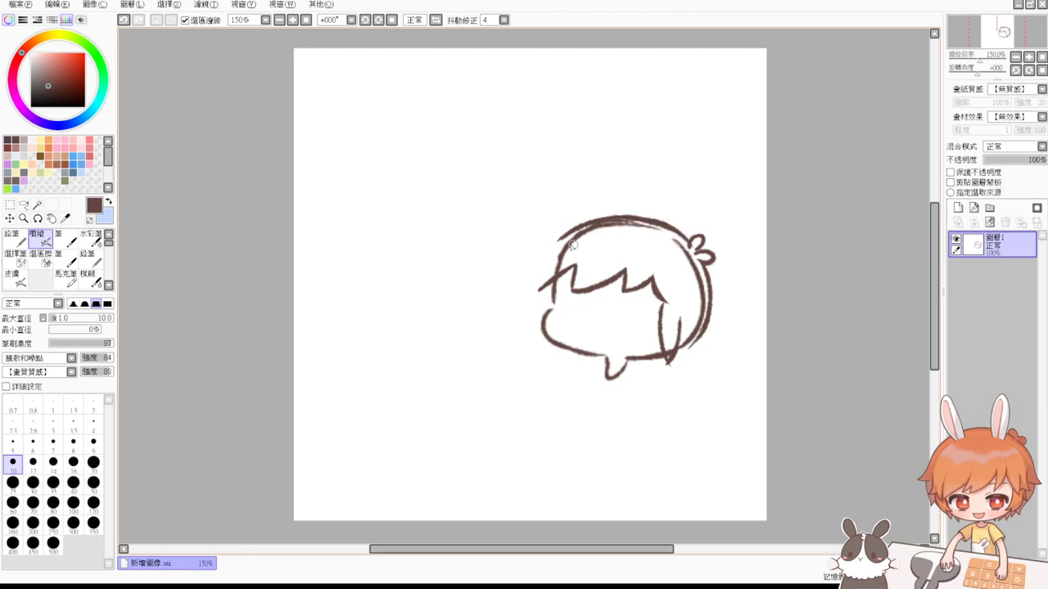
left_click_drag(559, 237, 539, 264)
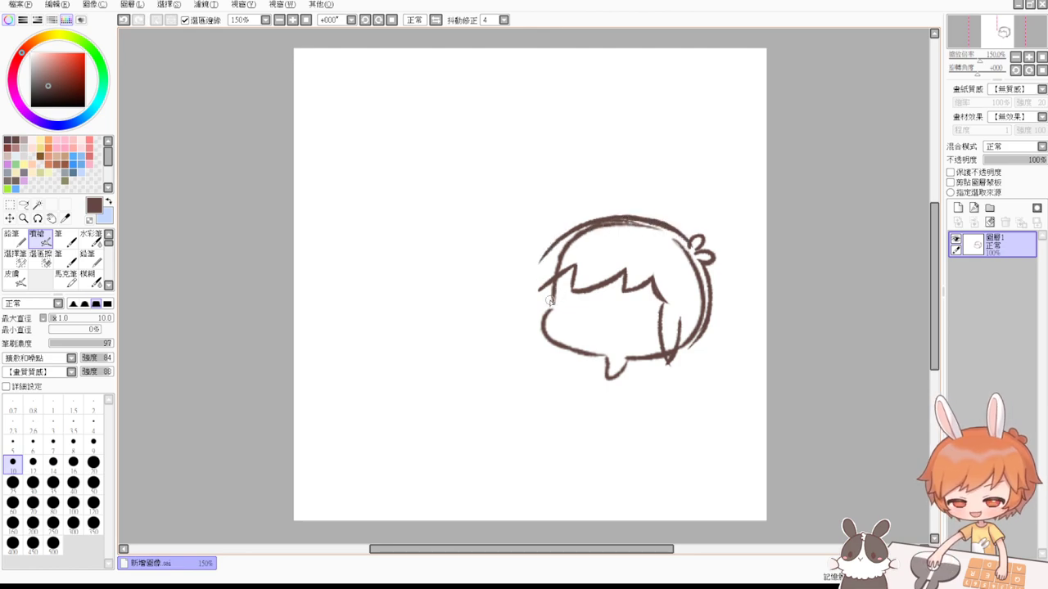
Step: Erase the old head line inside the crown and front hair, and draw a pointed front tuft with a lock beside the face
key("e")
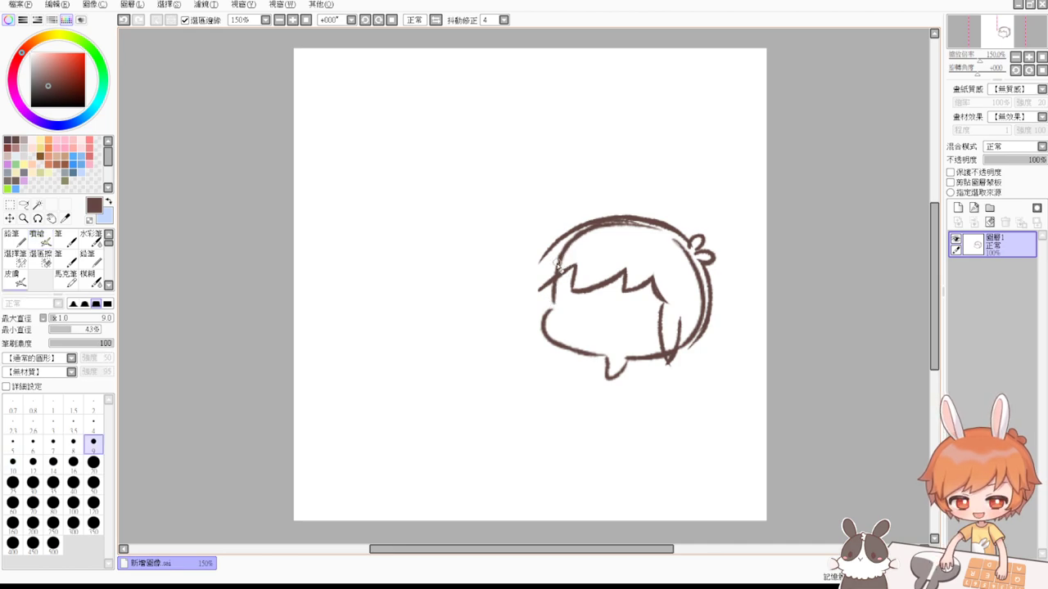
left_click_drag(594, 229, 635, 229)
mouse_move(566, 249)
left_mouse_down()
mouse_move(543, 292)
mouse_move(584, 253)
mouse_move(550, 288)
mouse_move(565, 286)
left_mouse_up()
key("b")
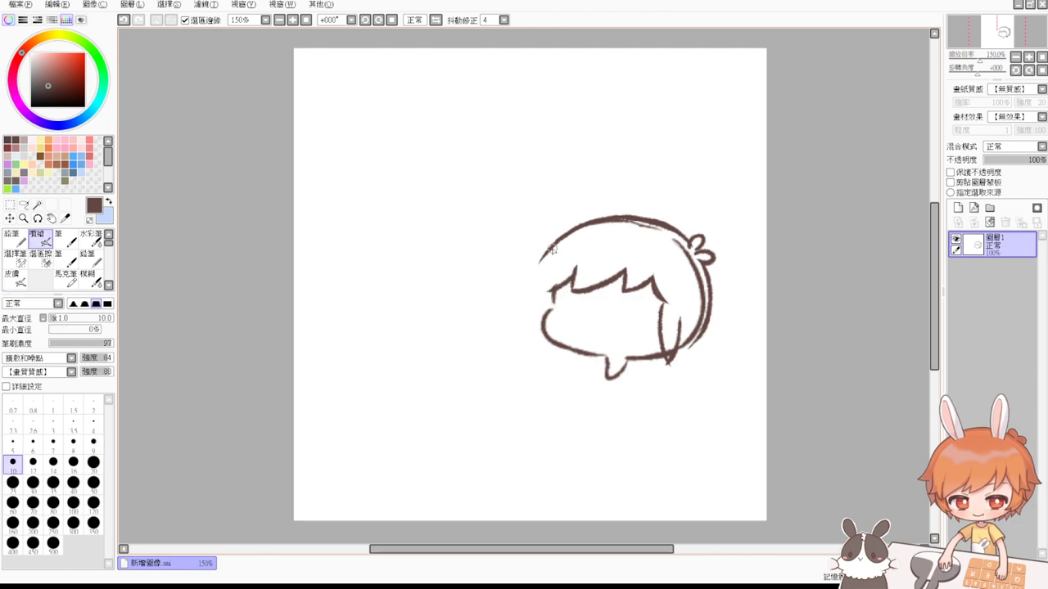
mouse_move(538, 262)
left_mouse_down()
mouse_move(528, 282)
mouse_move(541, 329)
left_mouse_up()
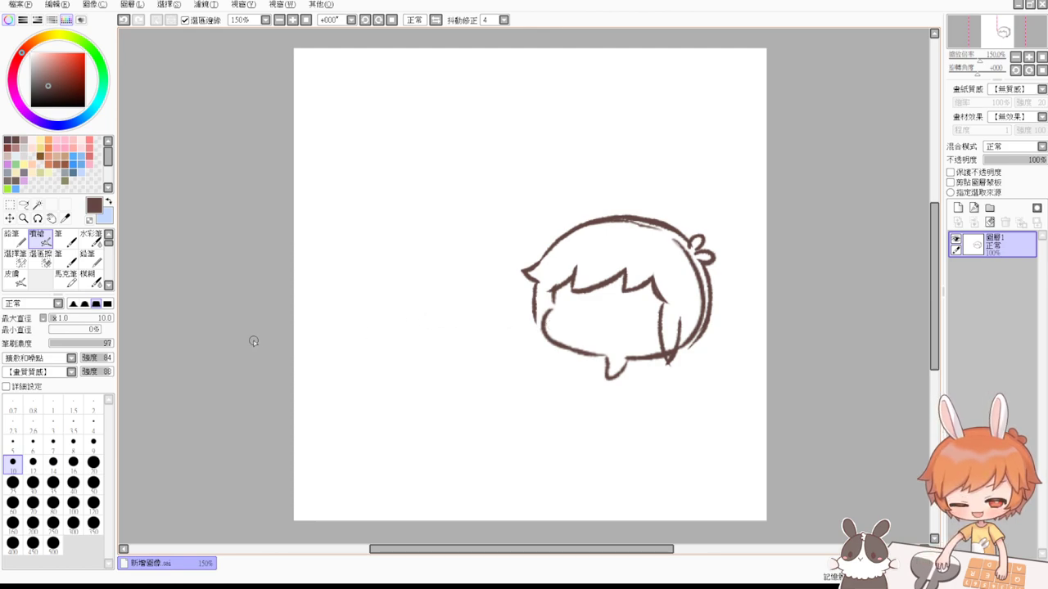
Step: Erase the old head line inside the back hair and redraw the hair tips at the jaw and beside the face
key("n")
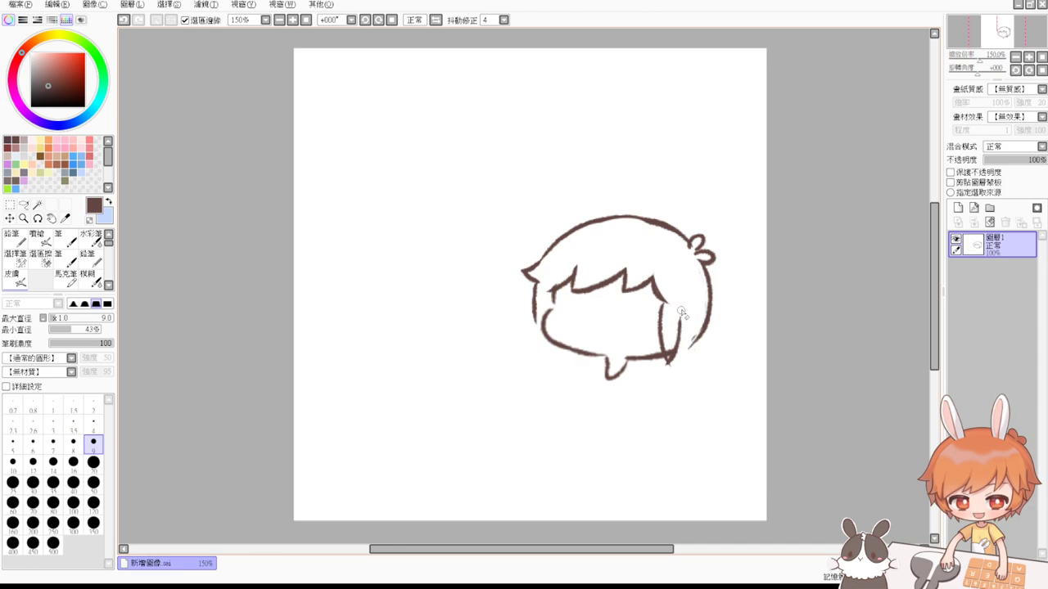
mouse_move(681, 312)
left_mouse_down()
mouse_move(677, 361)
mouse_move(665, 365)
mouse_move(675, 364)
left_mouse_up()
key("b")
key("ctrl+z")
key("ctrl+z")
key("ctrl+z")
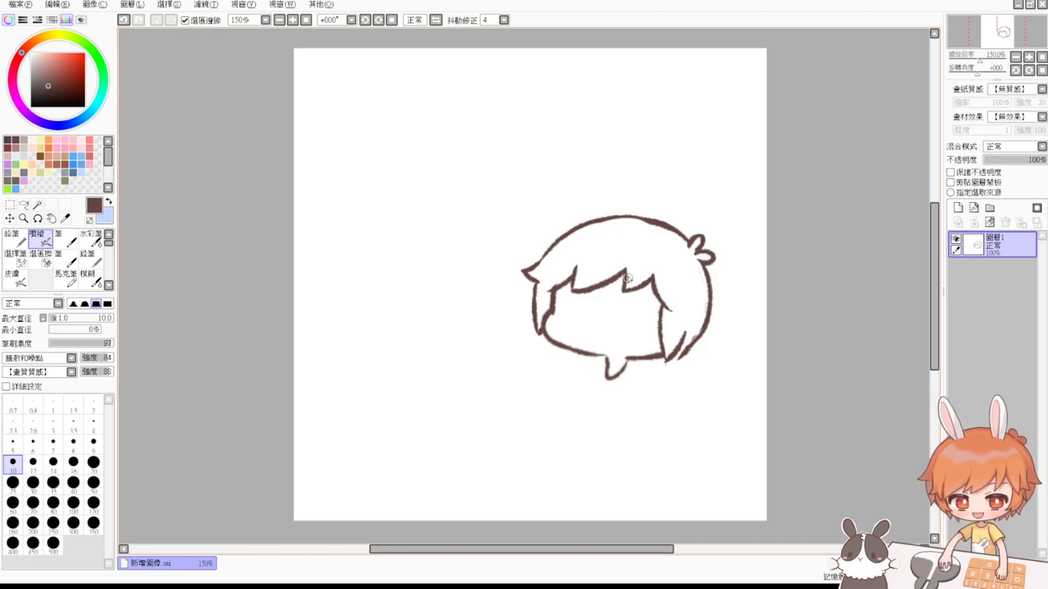
Step: Erase the old fringe line and redraw the fringe lower on the forehead with sharp pointed tips
key("e")
mouse_move(625, 273)
left_mouse_down()
mouse_move(605, 289)
mouse_move(621, 270)
mouse_move(604, 305)
mouse_move(586, 307)
mouse_move(590, 271)
mouse_move(575, 288)
mouse_move(623, 270)
mouse_move(578, 288)
mouse_move(577, 270)
mouse_move(574, 302)
mouse_move(625, 282)
mouse_move(653, 293)
mouse_move(645, 298)
mouse_move(664, 294)
mouse_move(653, 271)
mouse_move(688, 310)
mouse_move(652, 270)
mouse_move(666, 310)
left_mouse_up()
key("e")
key("e")
key("e")
key("ctrl+z")
key("ctrl+z")
key("ctrl+z")
key("e")
key("b")
key("ctrl+z")
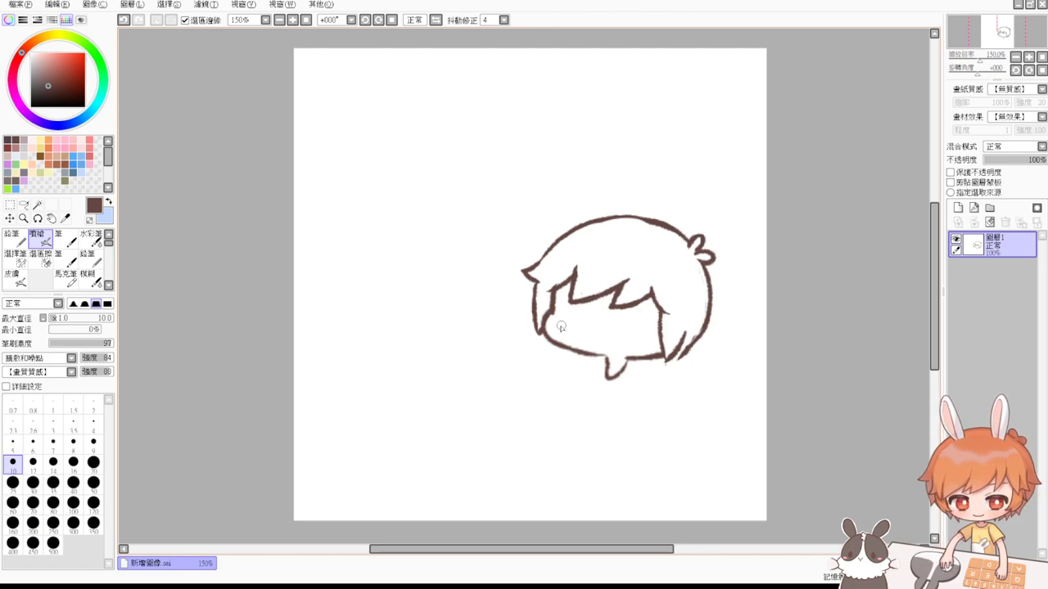
Step: Draw a round glasses lens on the front side of the face, just below the fringe
mouse_move(562, 326)
left_mouse_down()
mouse_move(591, 320)
mouse_move(557, 321)
mouse_move(560, 301)
mouse_move(564, 336)
left_mouse_up()
key("ctrl+z")
key("ctrl+z")
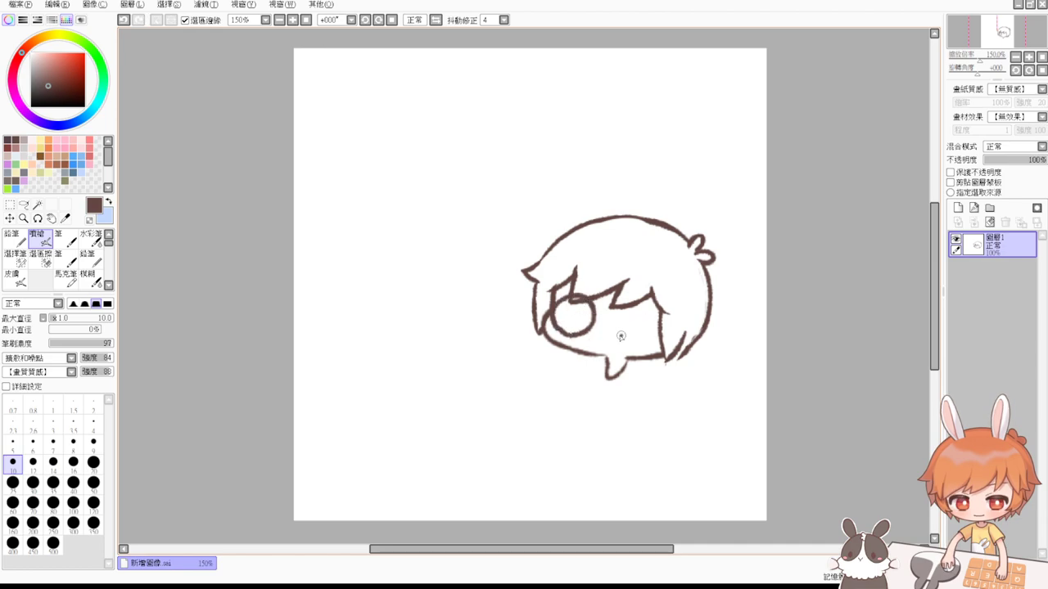
Step: Draw a second round lens beside the back side lock, retrying the strokes until the circle is closed
left_click_drag(640, 302, 647, 347)
key("ctrl+z")
mouse_move(642, 303)
left_mouse_down()
mouse_move(614, 341)
mouse_move(619, 319)
mouse_move(571, 306)
mouse_move(600, 327)
mouse_move(623, 323)
mouse_move(625, 301)
mouse_move(635, 346)
mouse_move(650, 316)
mouse_move(618, 343)
left_mouse_up()
key("ctrl+z")
key("ctrl+z")
key("ctrl+z")
mouse_move(619, 305)
left_mouse_down()
mouse_move(655, 311)
mouse_move(617, 342)
mouse_move(663, 334)
mouse_move(619, 344)
mouse_move(659, 312)
mouse_move(622, 343)
left_mouse_up()
key("ctrl+z")
key("ctrl+z")
key("ctrl+z")
key("ctrl+z")
key("ctrl+z")
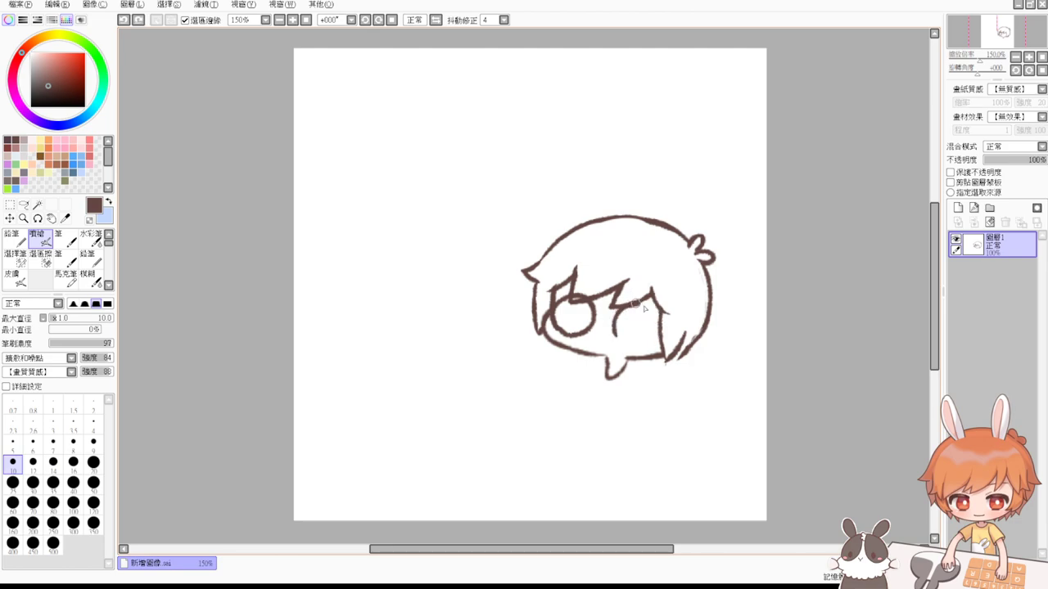
left_click_drag(644, 309, 622, 342)
key("ctrl+z")
left_click_drag(619, 306, 622, 340)
key("ctrl+z")
mouse_move(620, 305)
left_mouse_down()
mouse_move(653, 345)
mouse_move(627, 333)
left_mouse_up()
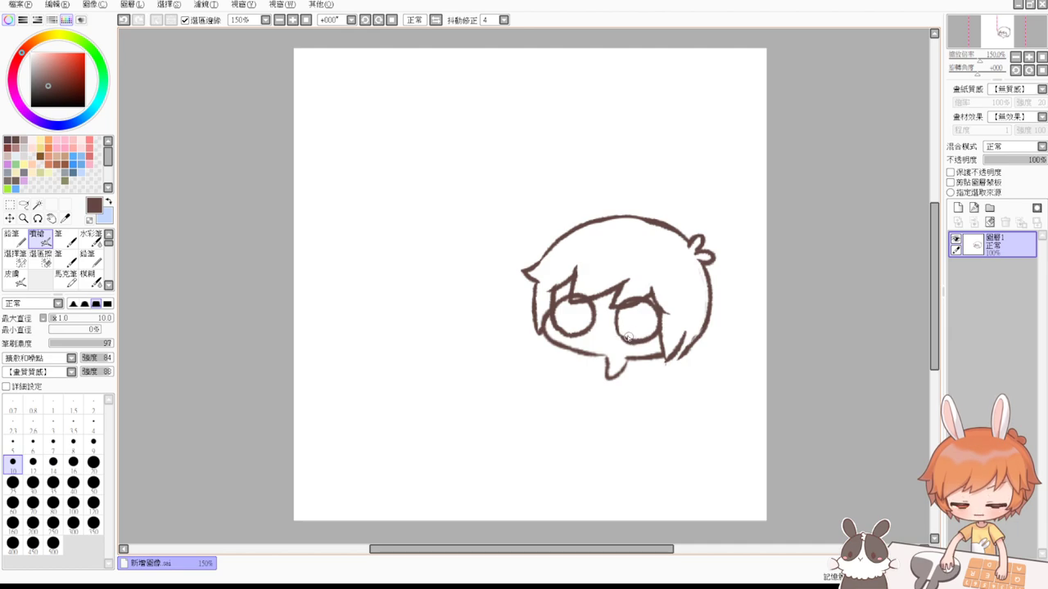
key("ctrl+z")
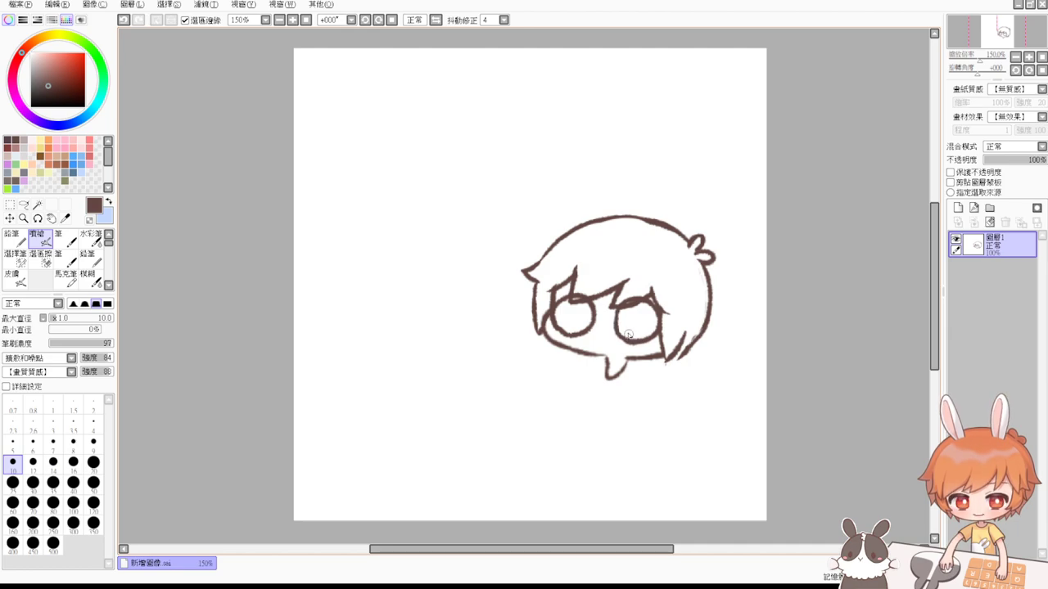
Step: Erase the hair lines inside both lenses and draw the glasses bridge between them
key("e")
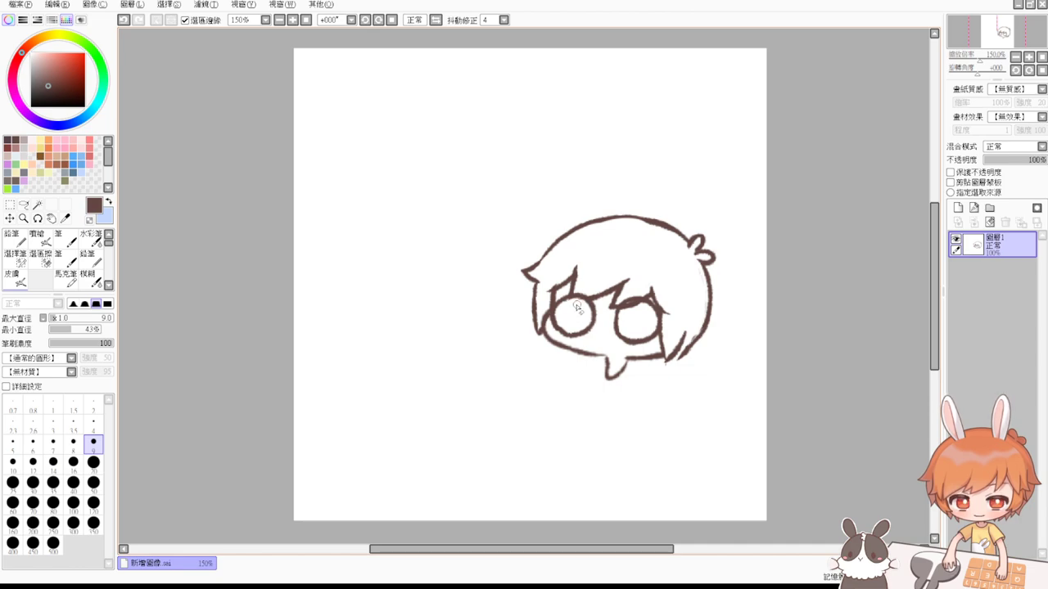
left_click_drag(628, 313, 632, 314)
key("v")
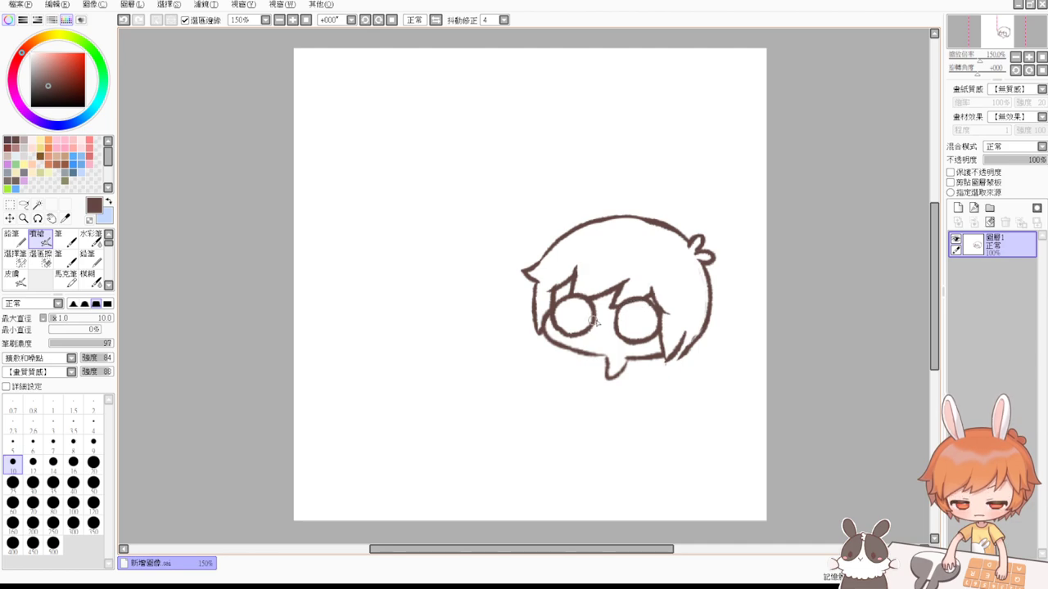
left_click_drag(593, 318, 614, 320)
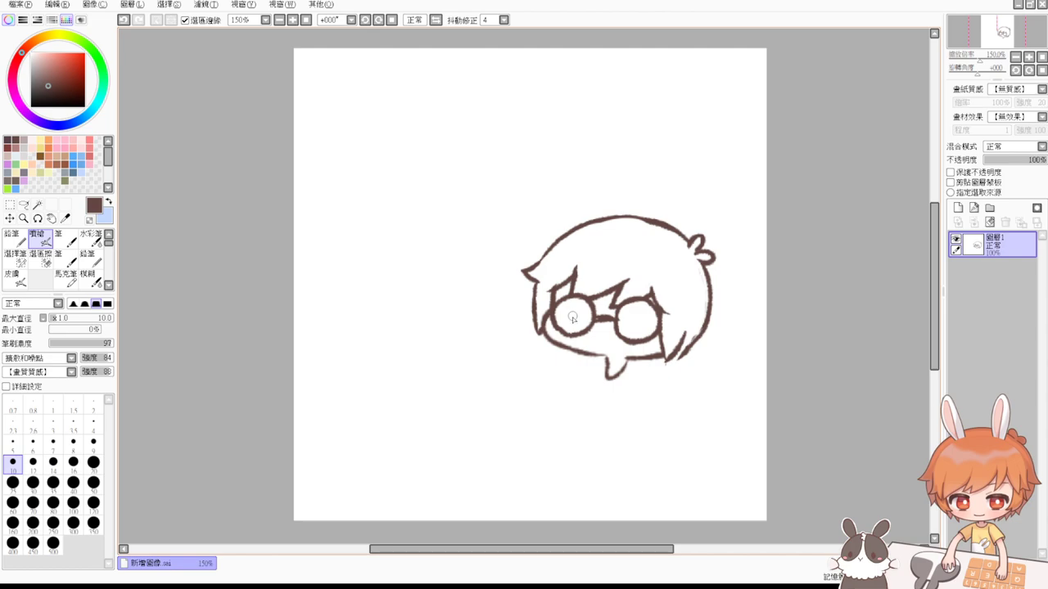
Step: Draw small curved pupils inside both lenses and a short mouth below the glasses bridge
mouse_move(572, 318)
left_mouse_down()
mouse_move(574, 308)
mouse_move(578, 320)
mouse_move(644, 328)
left_mouse_up()
key("ctrl+z")
key("ctrl+z")
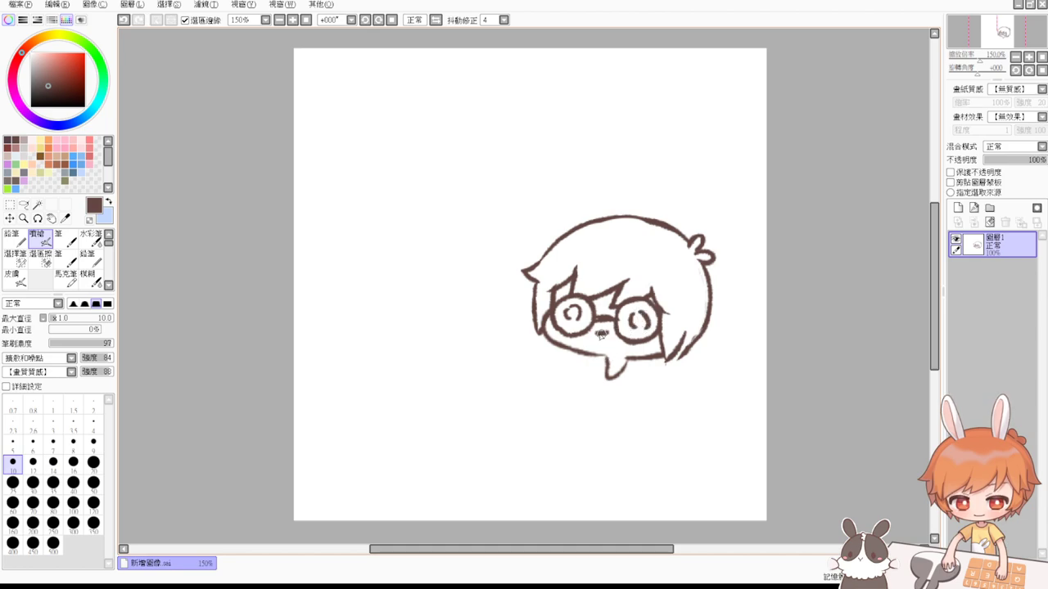
key("ctrl+z")
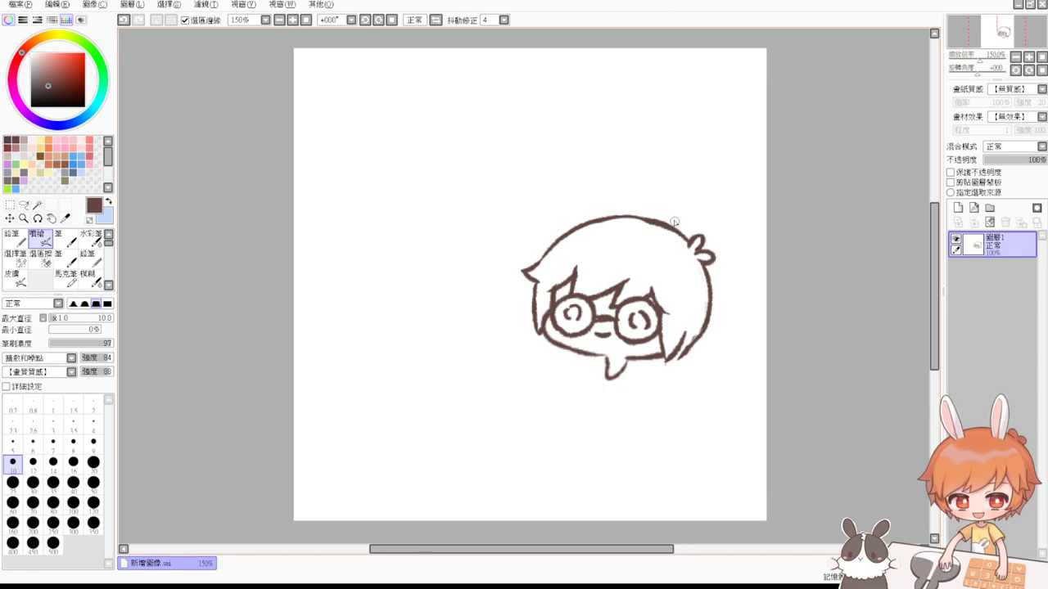
Step: Draw a tall rabbit ear on the back of the crown and erase the hair contour running through it
left_click_drag(673, 182, 676, 253)
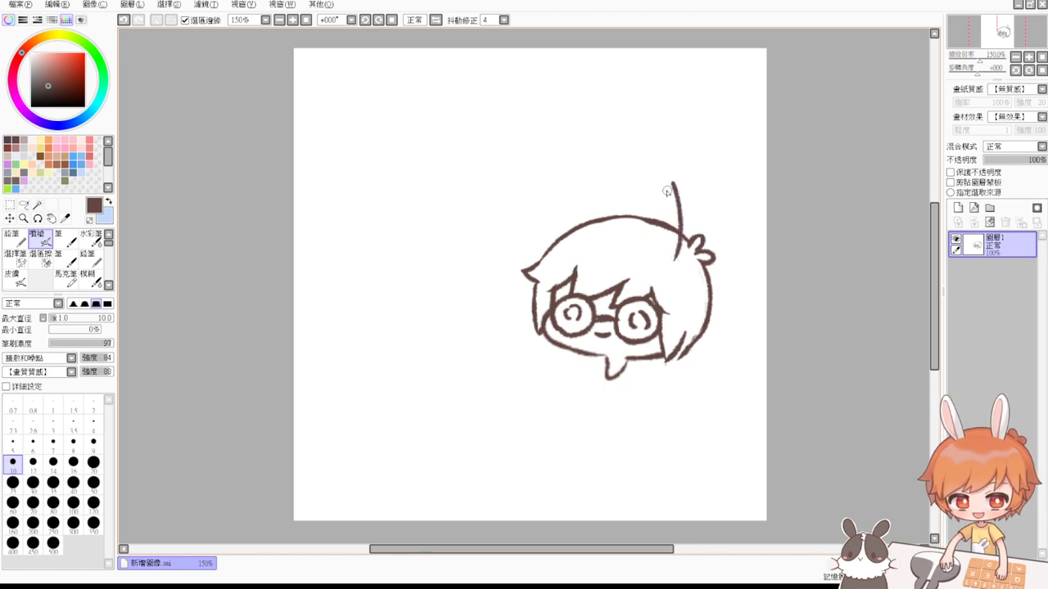
mouse_move(665, 185)
left_mouse_down()
mouse_move(648, 201)
mouse_move(653, 256)
left_mouse_up()
left_click_drag(659, 186, 673, 184)
key("e")
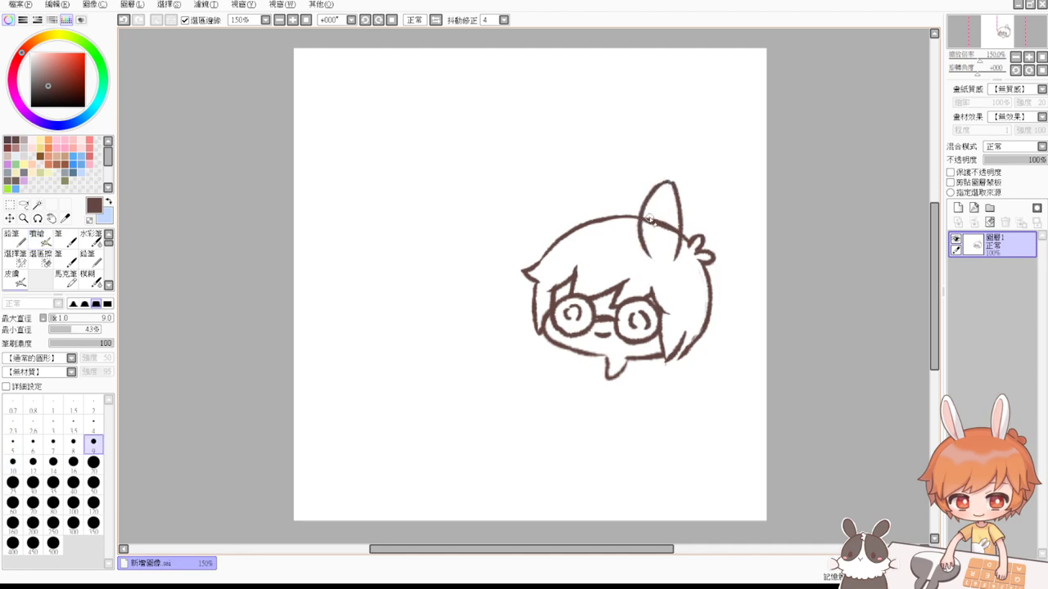
left_click_drag(657, 222, 676, 243)
key("e")
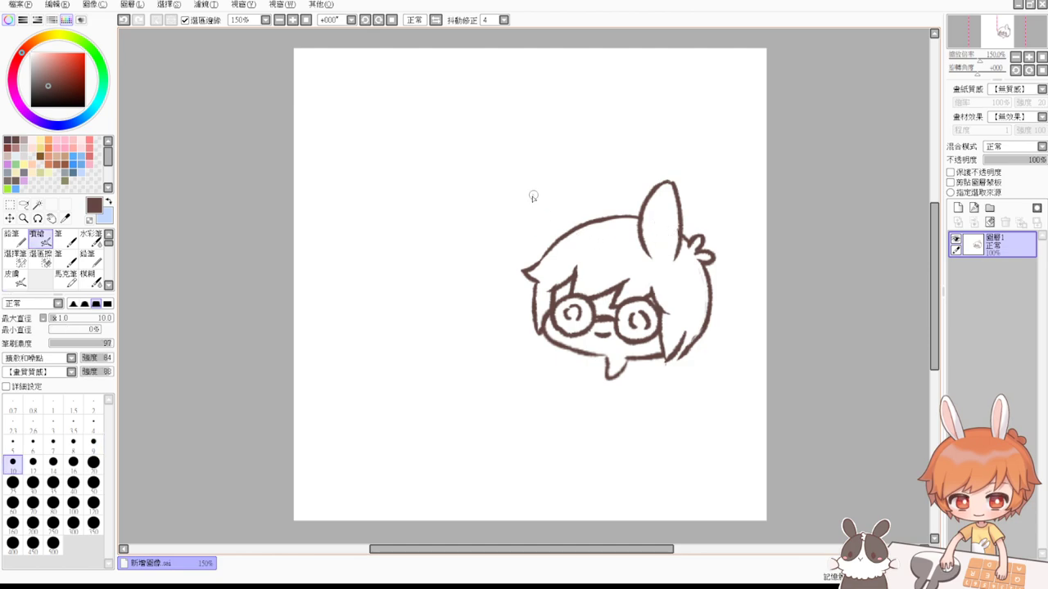
Step: Draw a second rabbit ear on the front of the crown and a jagged base line under the back ear
left_click_drag(533, 193, 552, 244)
mouse_move(535, 187)
left_mouse_down()
mouse_move(552, 185)
mouse_move(570, 226)
left_mouse_up()
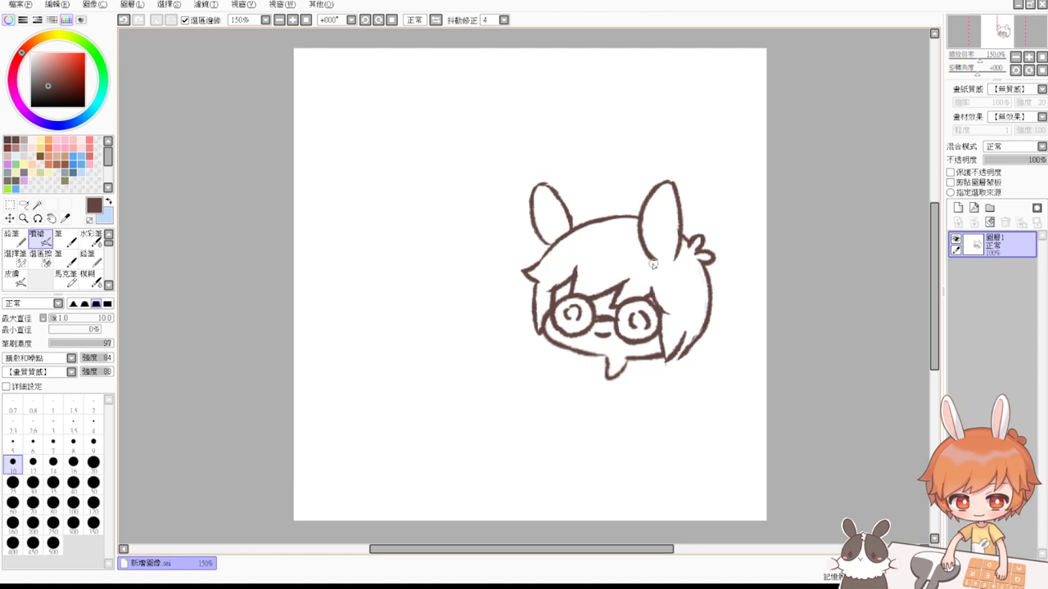
left_click_drag(653, 262, 680, 267)
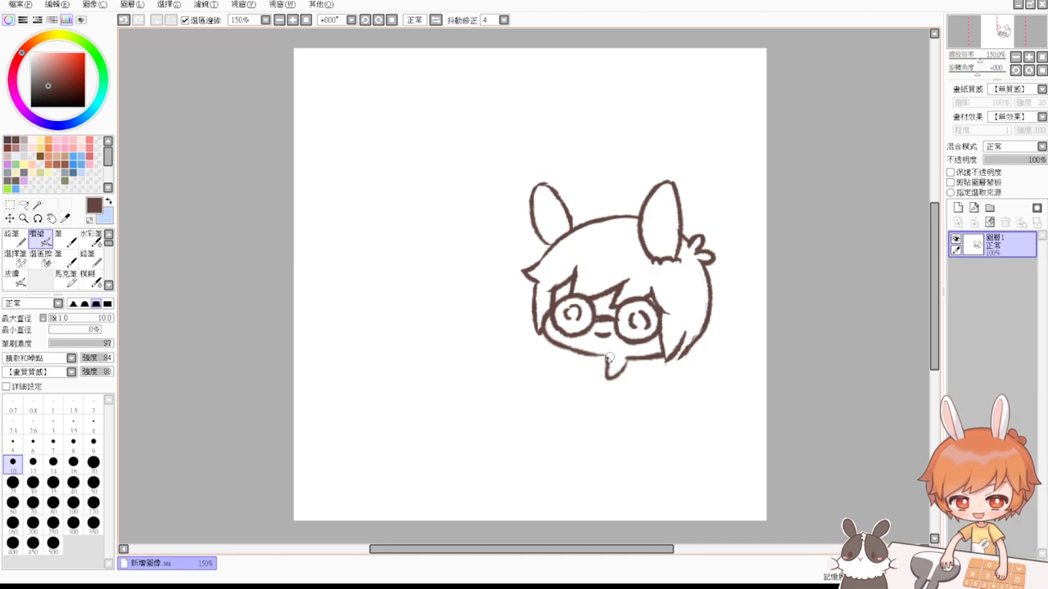
Step: Erase the lower part of the small body under the chin and draw two long torso side lines below the collar
left_click_drag(608, 357, 619, 376)
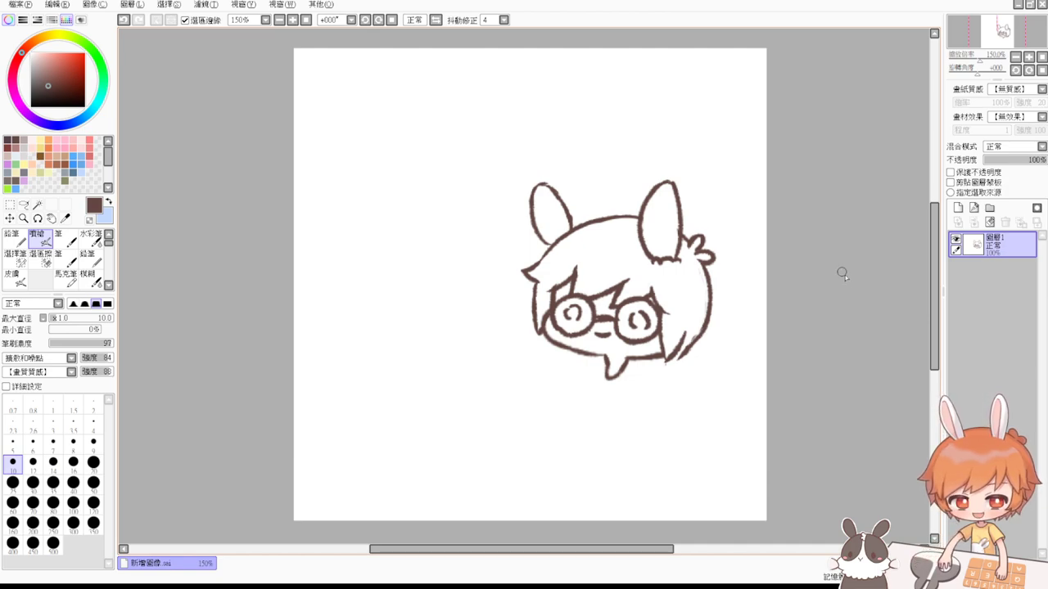
key("e")
mouse_move(604, 361)
left_mouse_down()
mouse_move(627, 370)
mouse_move(603, 378)
mouse_move(607, 364)
mouse_move(626, 370)
mouse_move(603, 421)
left_mouse_up()
key("b")
key("ctrl+z")
left_click_drag(602, 357, 599, 419)
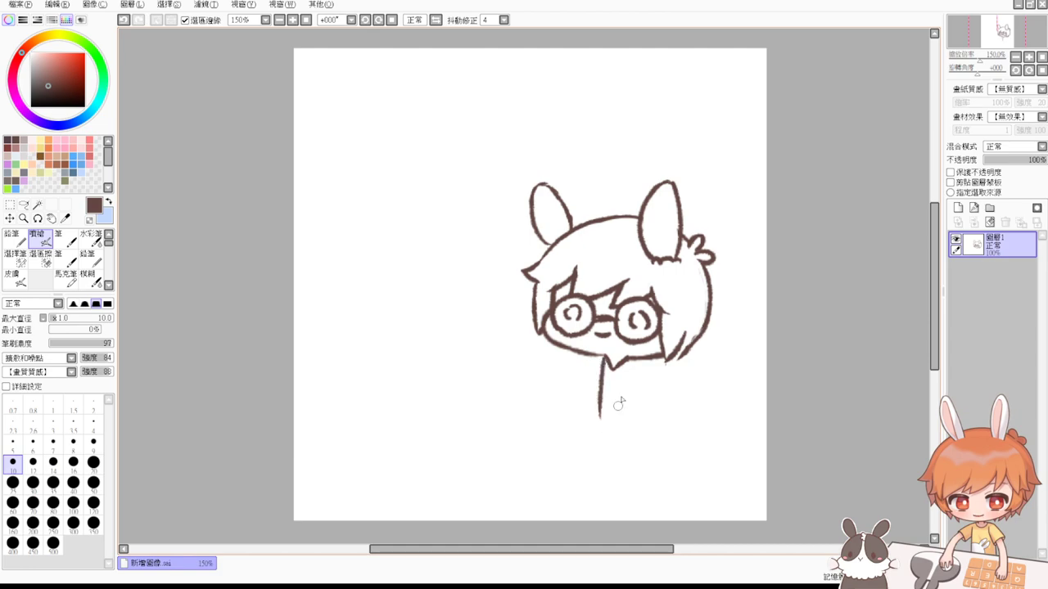
left_click_drag(626, 360, 627, 418)
key("ctrl+z")
left_click_drag(628, 360, 626, 420)
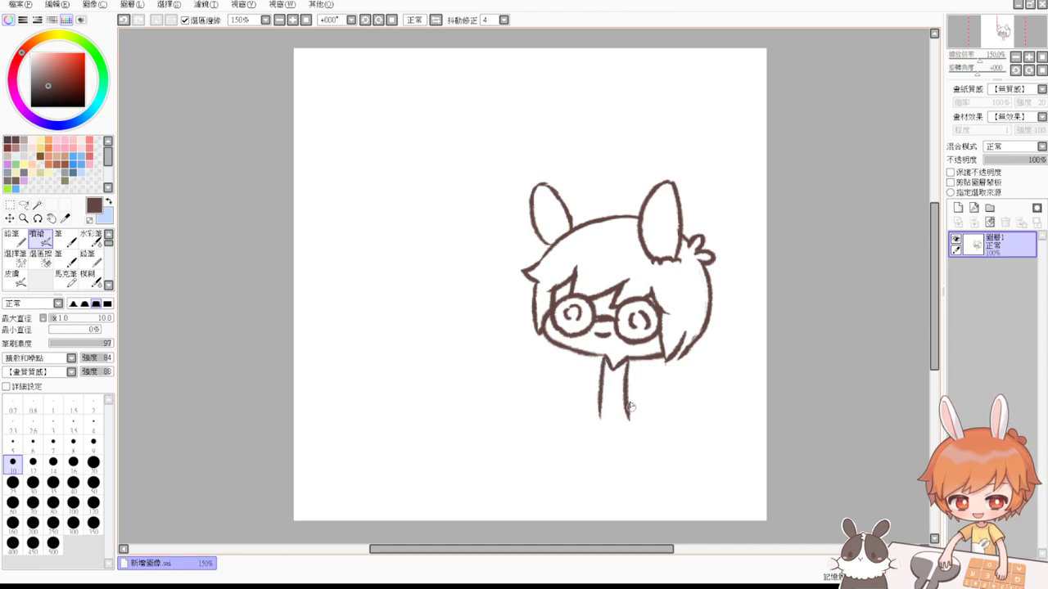
key("ctrl+z")
left_click_drag(627, 359, 625, 412)
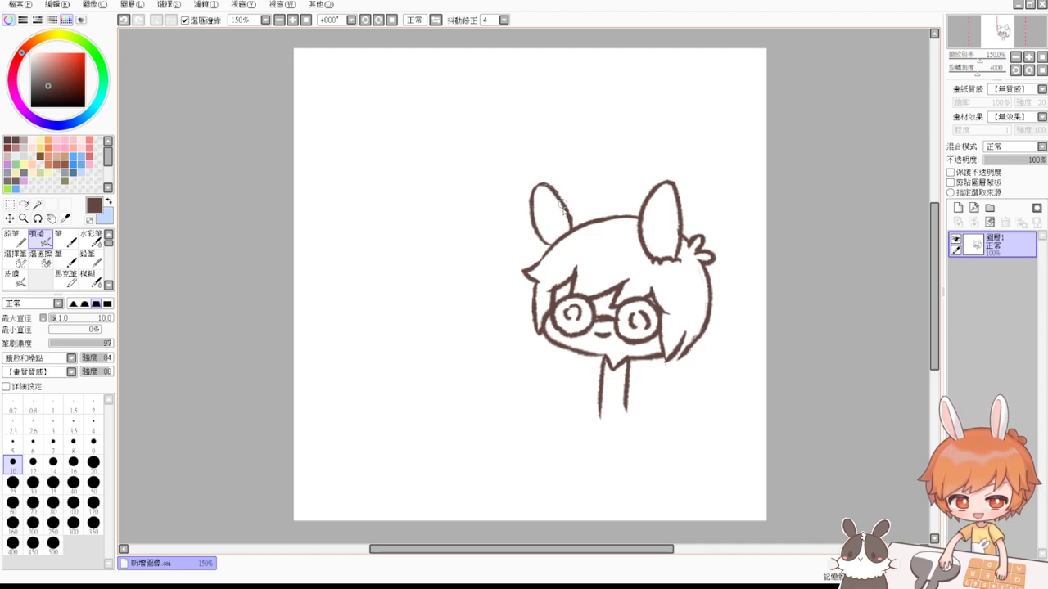
Step: Extend the torso's back line slightly downward and touch up the chin line above the collar
left_click(586, 370)
key("ctrl+z")
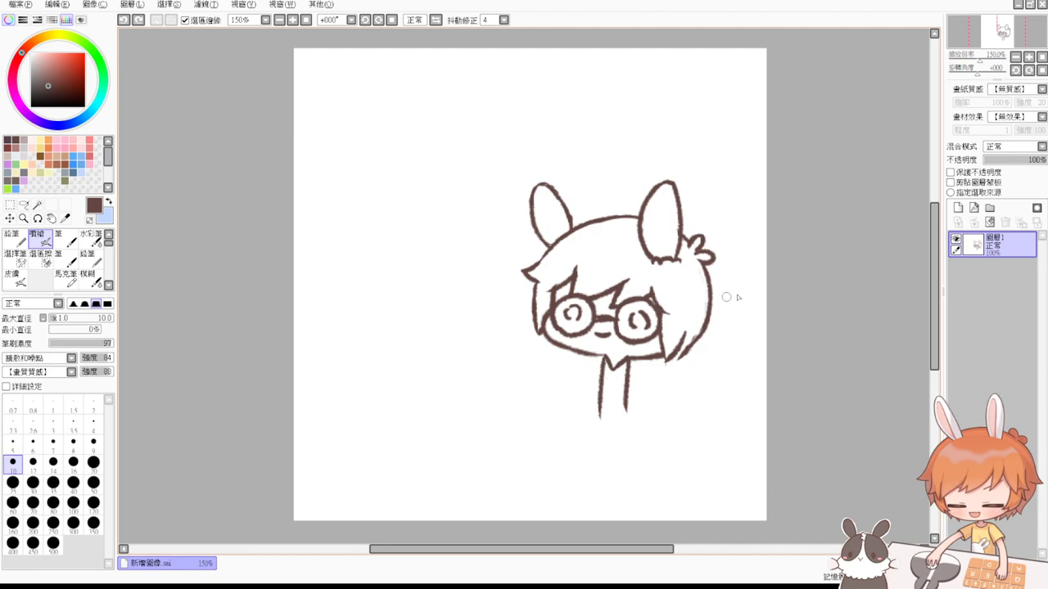
left_click(828, 368)
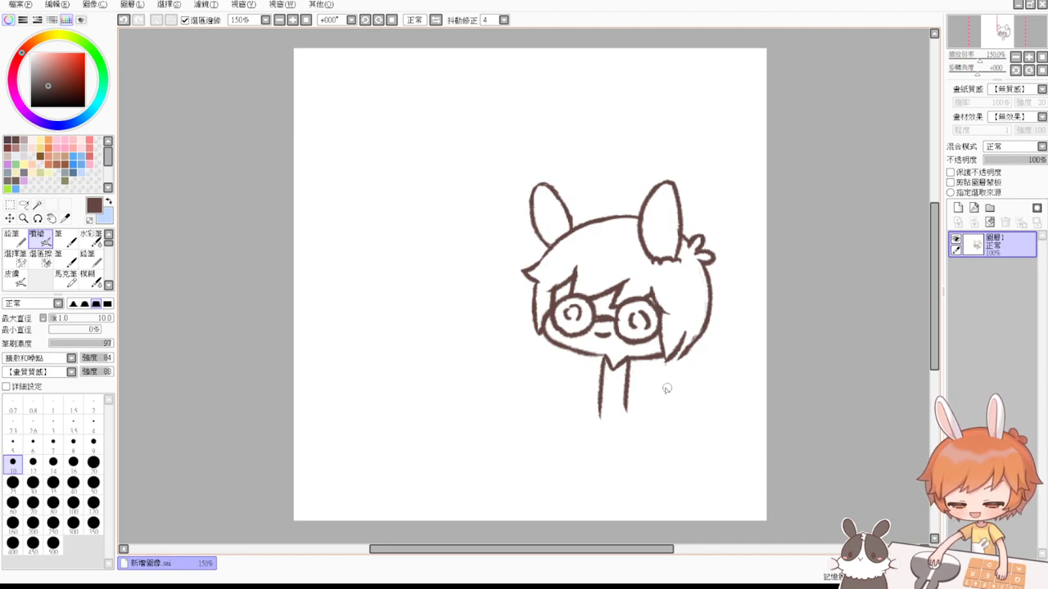
left_click_drag(626, 397, 628, 425)
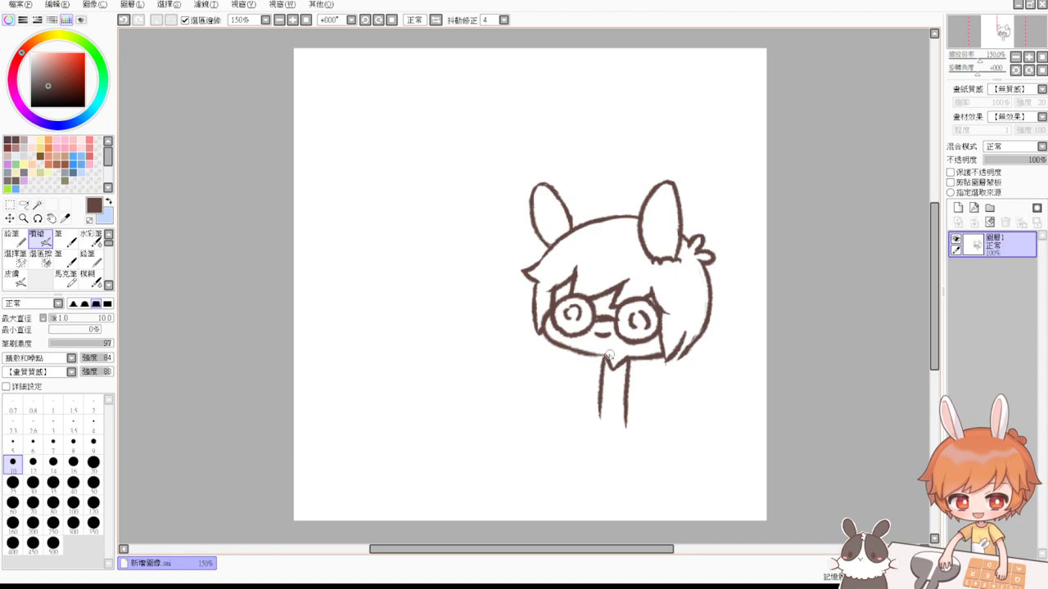
mouse_move(615, 357)
left_mouse_down()
mouse_move(631, 353)
mouse_move(615, 358)
left_mouse_up()
key("ctrl+z")
key("ctrl+z")
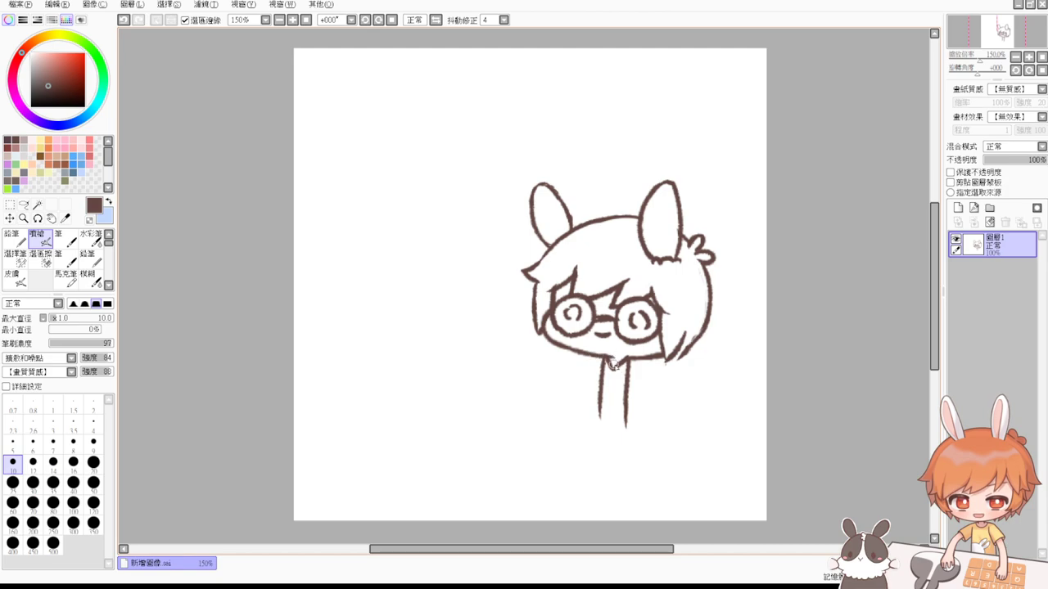
key("ctrl+z")
left_click_drag(608, 356, 591, 355)
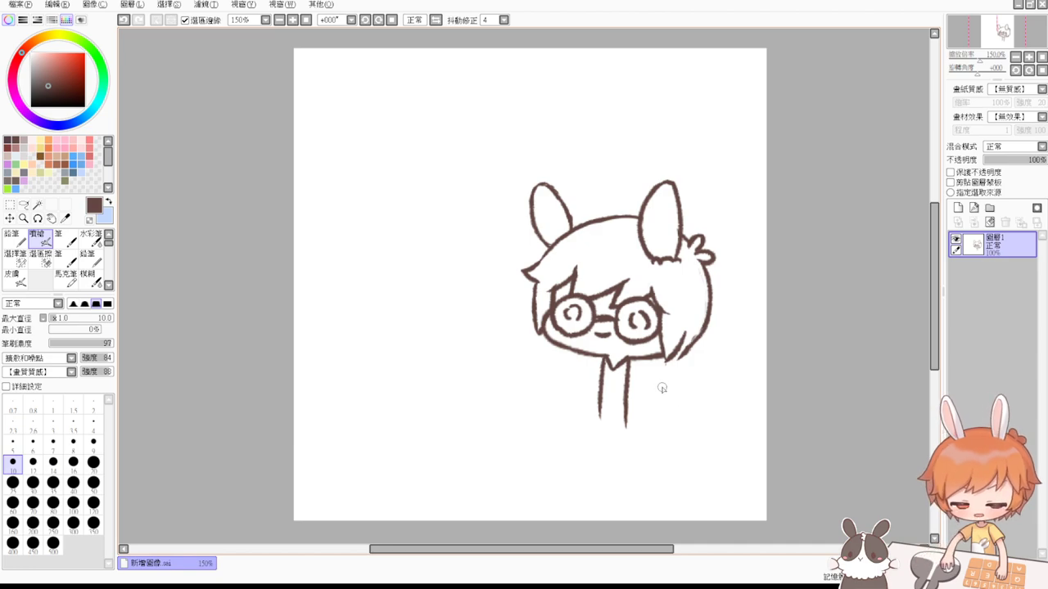
Step: Draw a narrow round-bottomed tube beside the torso, and add the outer clothing edges and hem line to the body
mouse_move(647, 385)
left_mouse_down()
mouse_move(657, 374)
mouse_move(658, 402)
mouse_move(645, 398)
mouse_move(647, 417)
mouse_move(657, 413)
left_mouse_up()
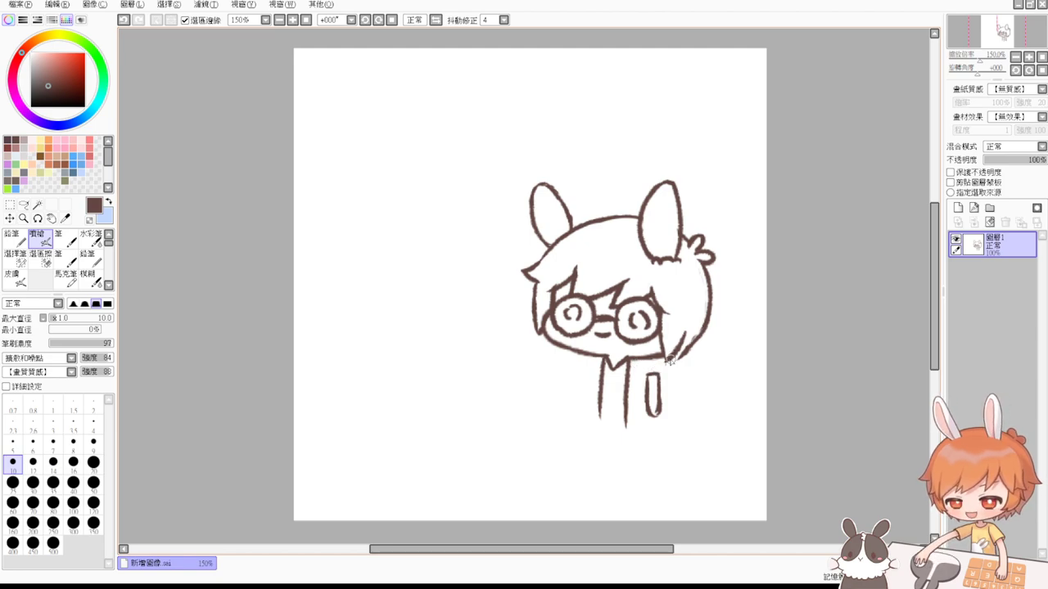
left_click_drag(641, 358, 627, 403)
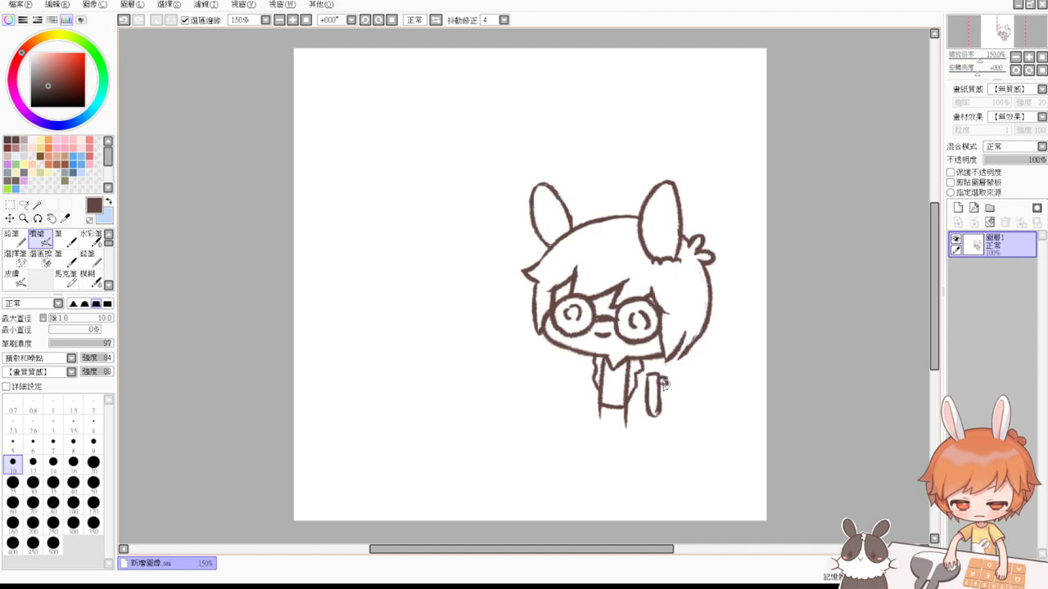
Step: Draw the finger shapes on the tube's outer side and clean up their overlap with the eraser at size 3.5
key("ctrl+z")
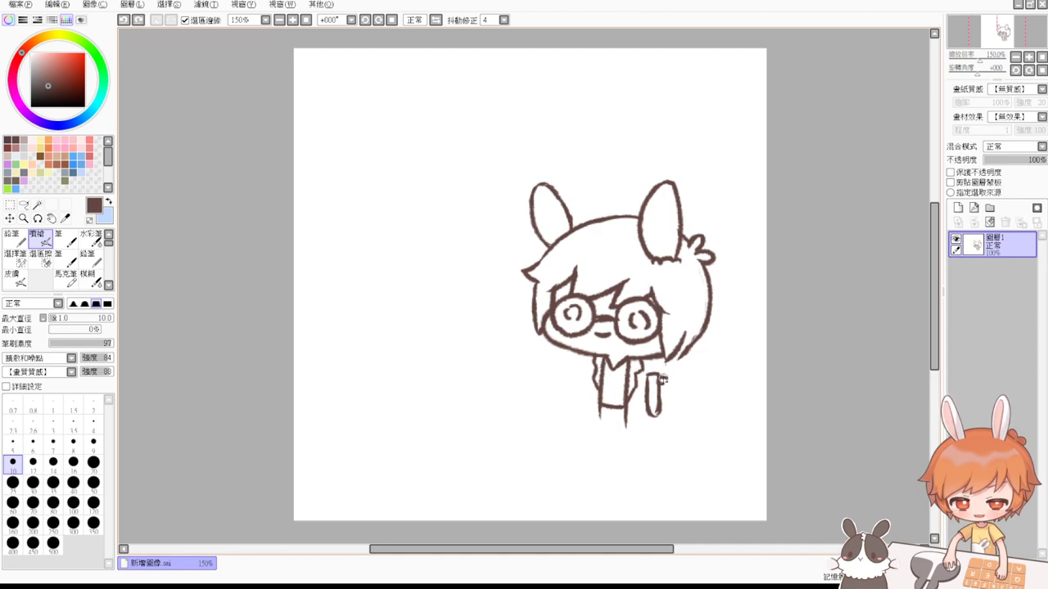
left_click_drag(662, 377, 662, 383)
left_click(675, 432, "ctrl")
left_click(675, 432, "ctrl")
key("e")
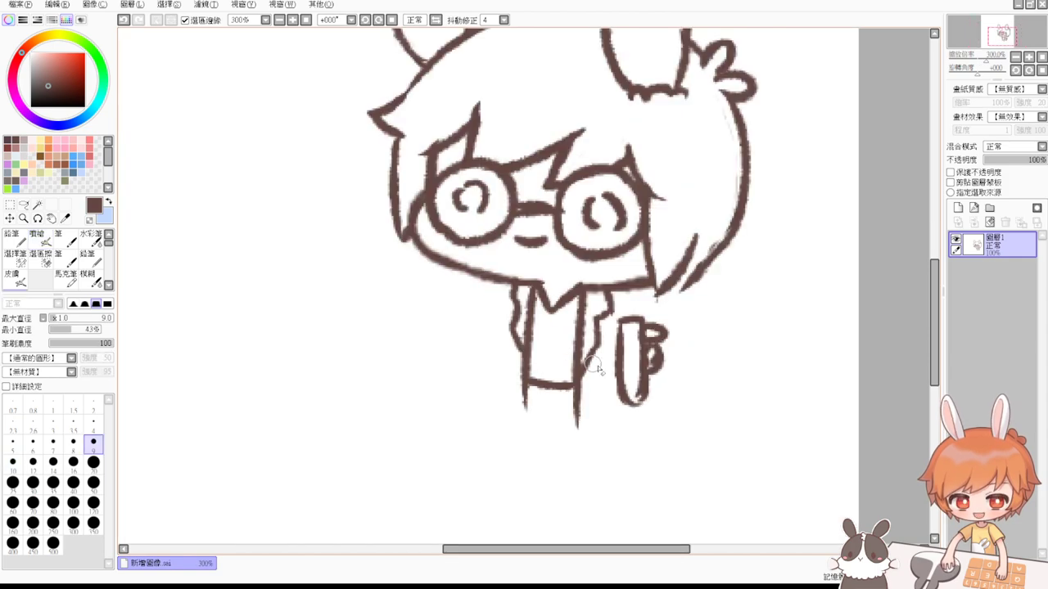
left_click(74, 422)
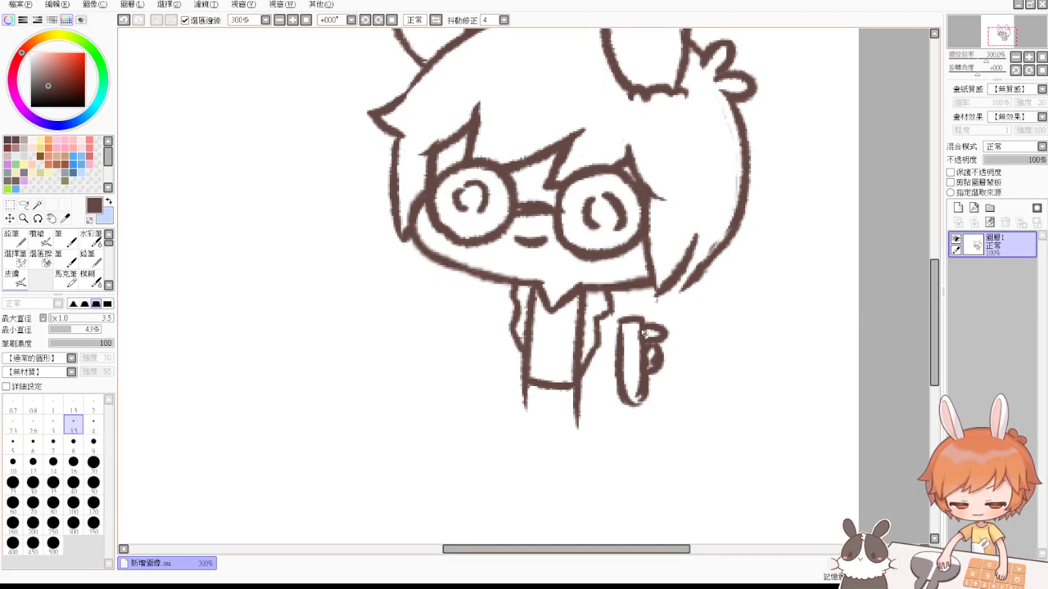
key("b")
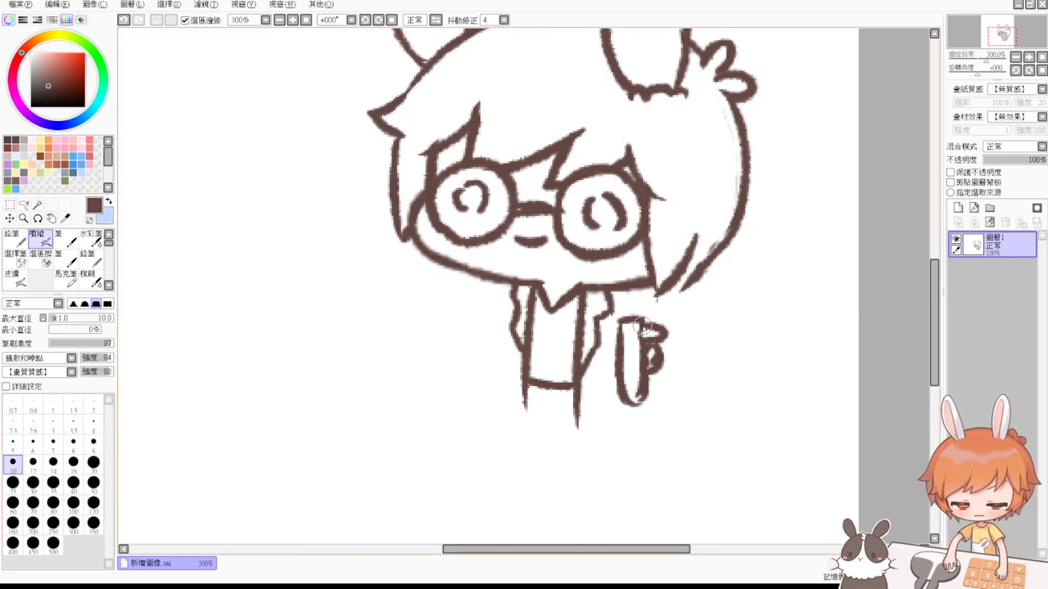
key("e")
key("v")
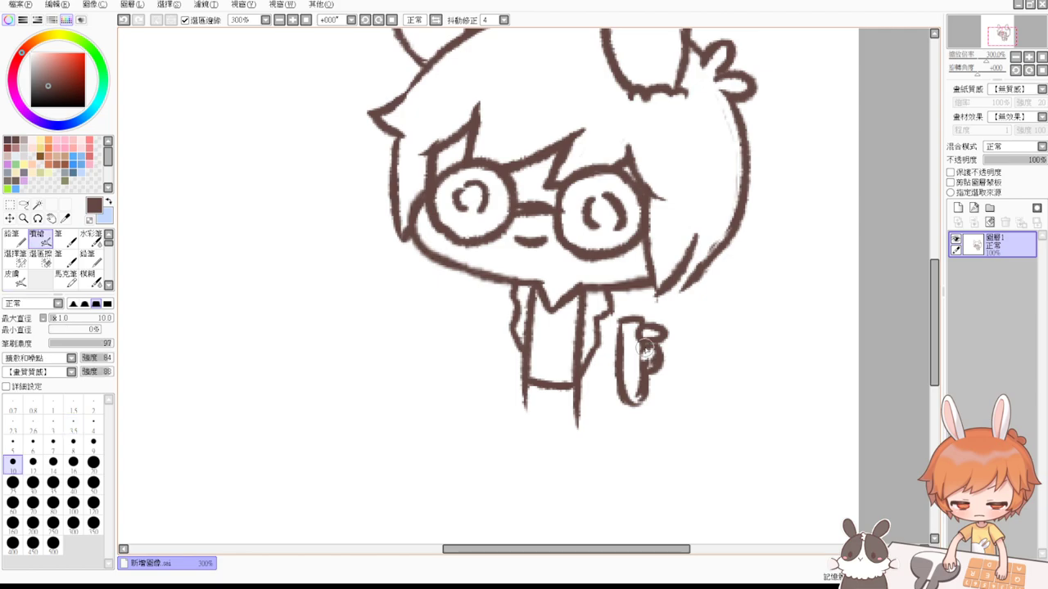
Step: Separate the two fingers with the eraser and brush, and round off the upper fingertip
key("e")
left_click_drag(651, 367, 652, 373)
key("b")
key("e")
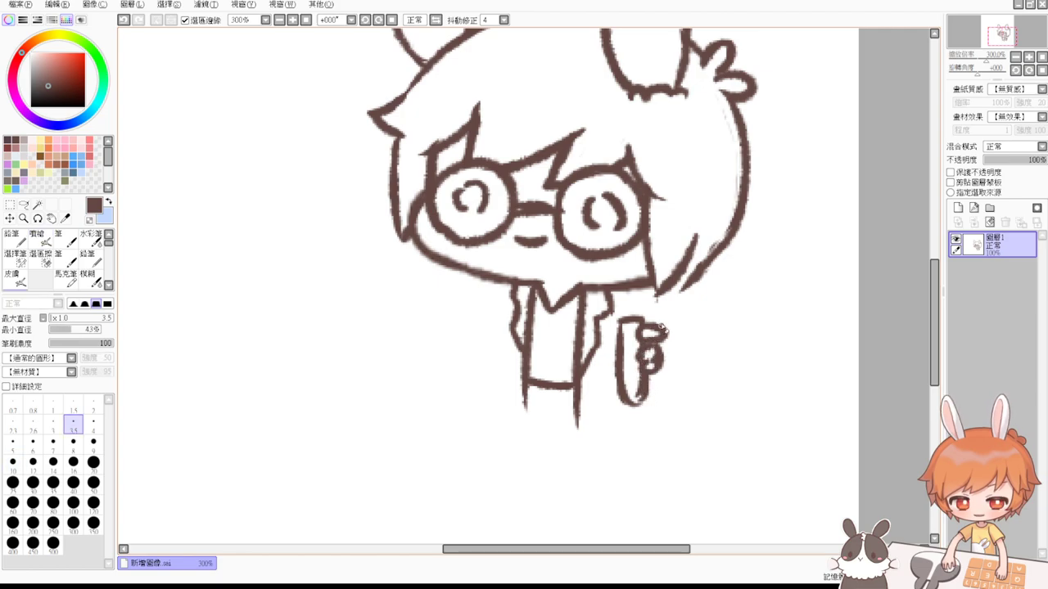
key("e")
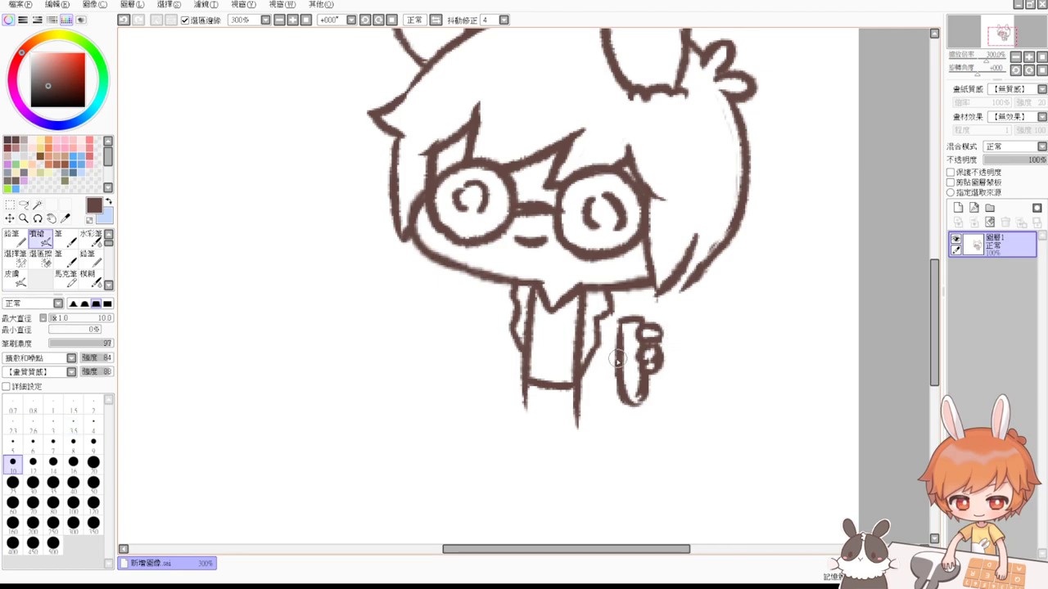
Step: Draw the thumb on the tube's inner side, erase the tube edge beneath it, and add a level line across the tube
left_click_drag(618, 328, 619, 350)
key("e")
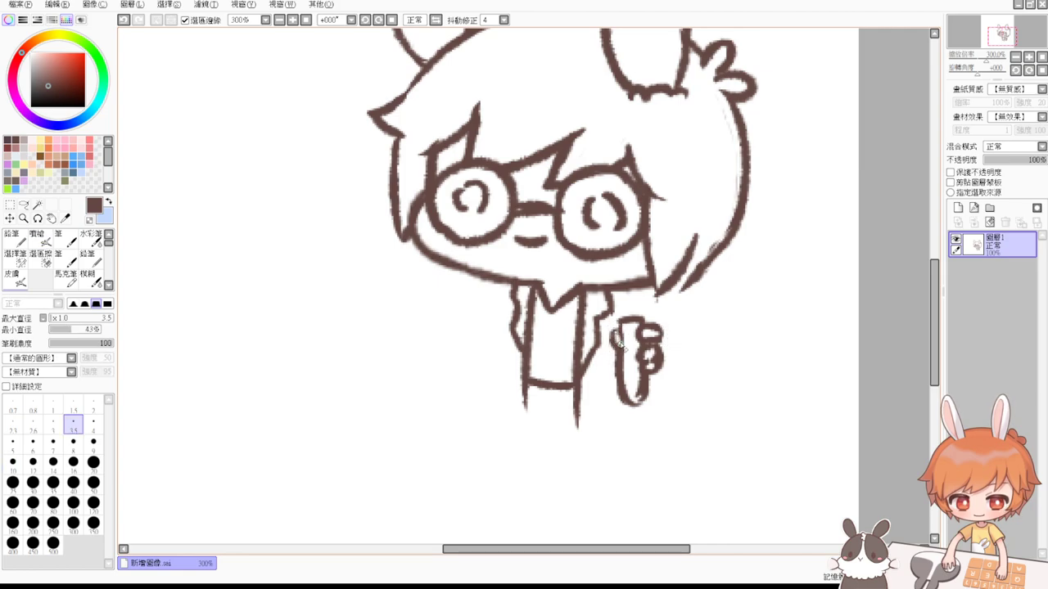
key("e")
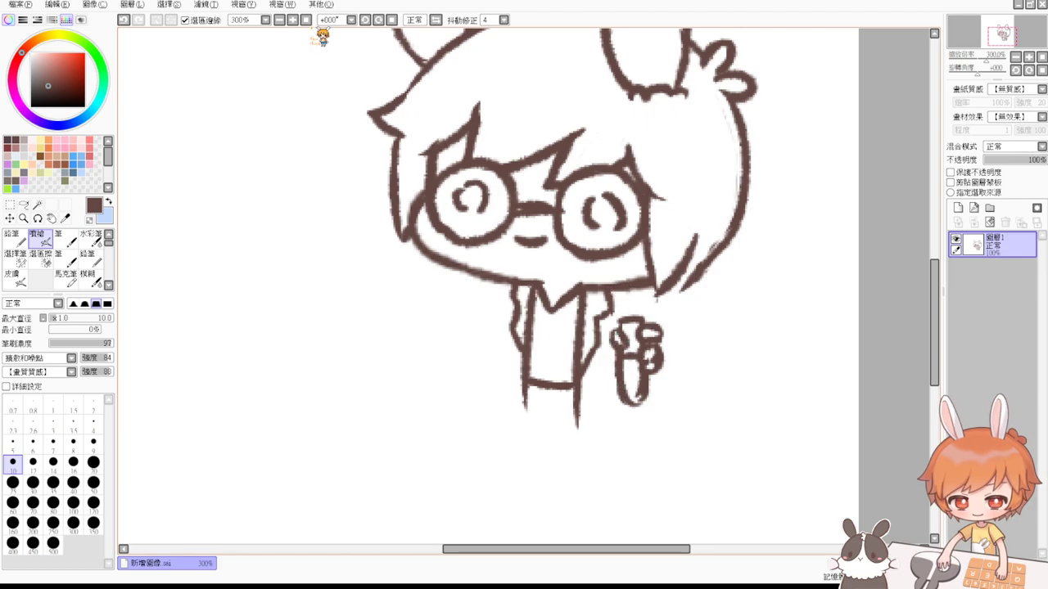
Step: Draw a rounded sleeve from below the chin around the outer side of the hand holding the tube
left_click(305, 20)
scroll(314, 51, "up", 2)
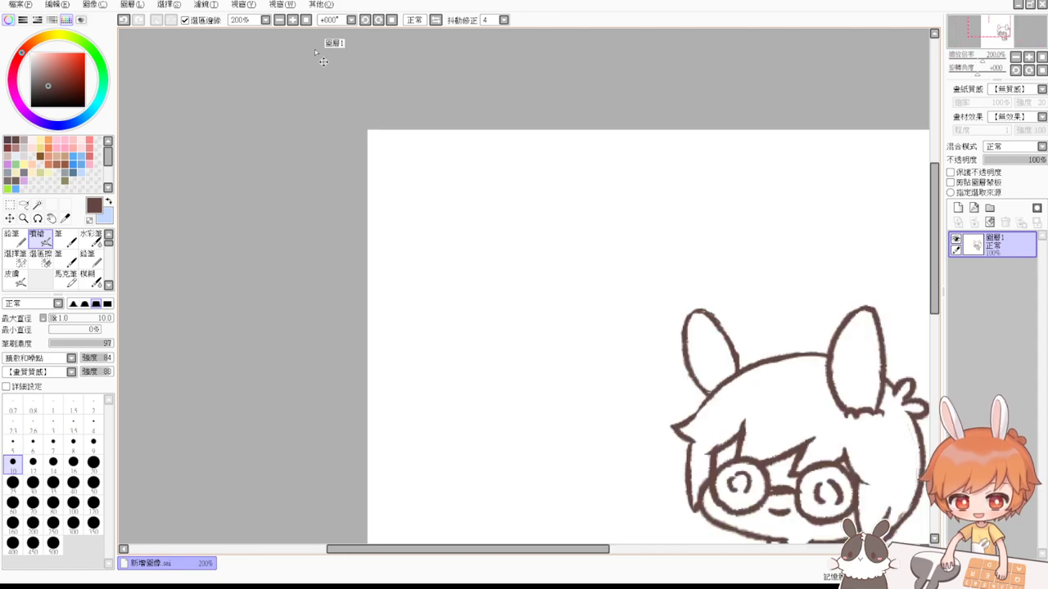
left_click_drag(720, 376, 462, 165)
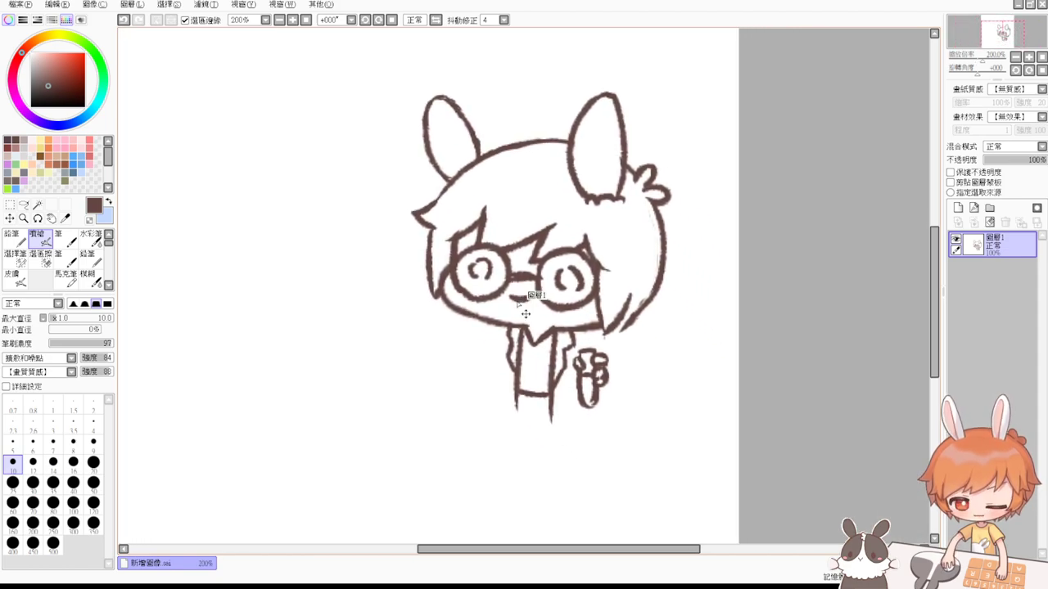
scroll(520, 306, "up", 1)
left_click_drag(516, 301, 477, 248)
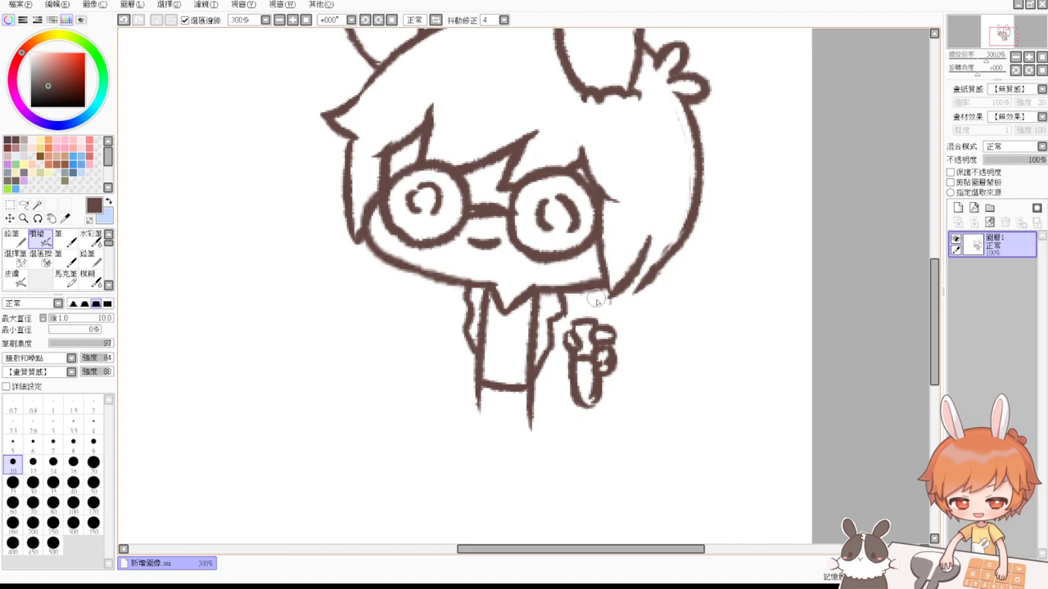
mouse_move(579, 294)
left_mouse_down()
mouse_move(619, 318)
mouse_move(620, 335)
left_mouse_up()
key("ctrl+z")
key("ctrl+z")
mouse_move(583, 286)
left_mouse_down()
mouse_move(624, 340)
mouse_move(593, 407)
mouse_move(604, 412)
mouse_move(617, 366)
mouse_move(623, 394)
mouse_move(605, 416)
mouse_move(623, 382)
mouse_move(612, 344)
mouse_move(623, 351)
mouse_move(623, 375)
left_mouse_up()
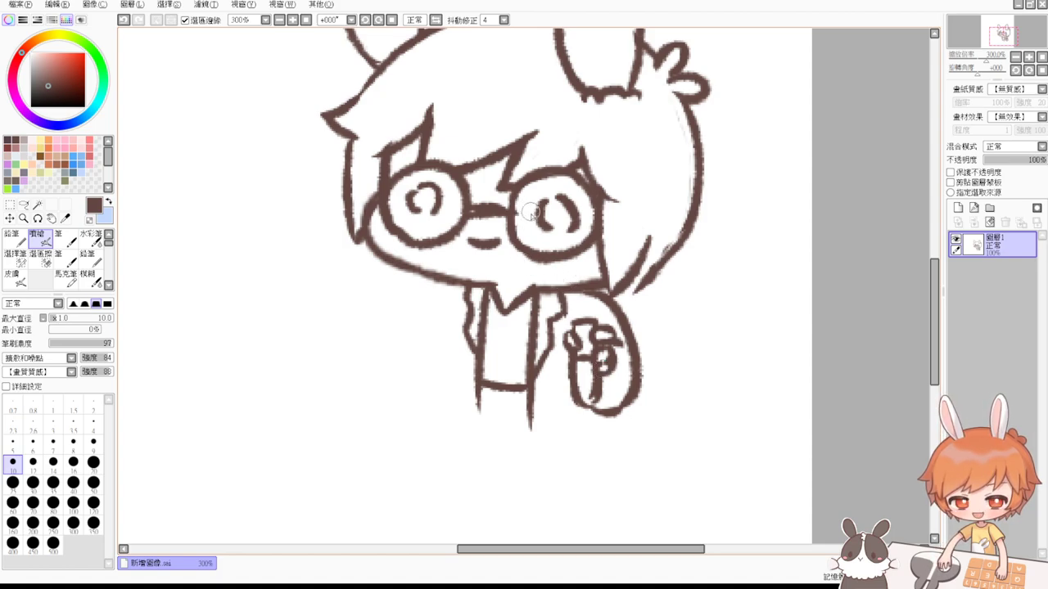
key("n")
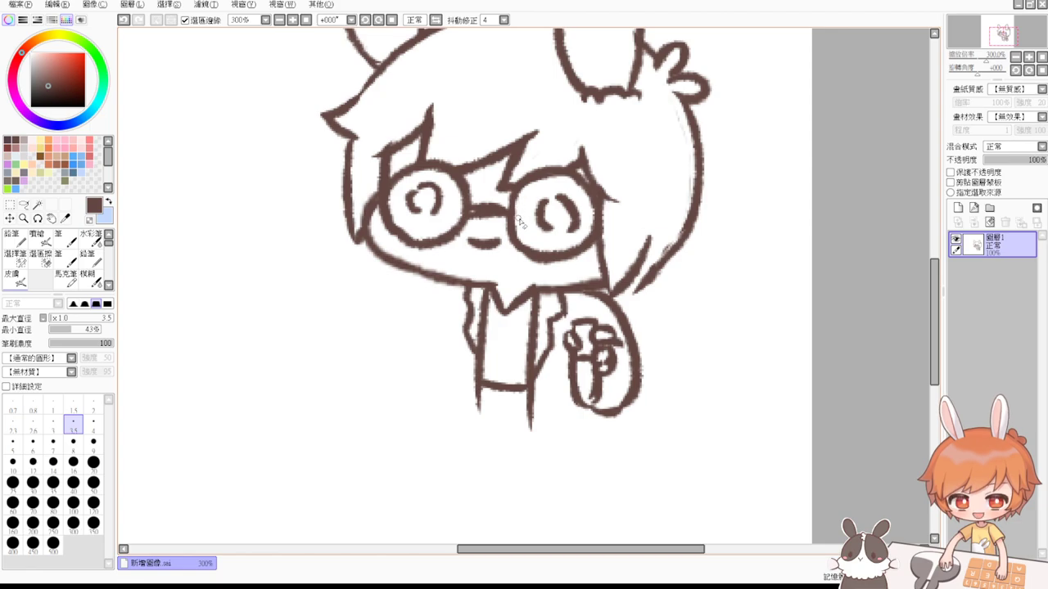
key("v")
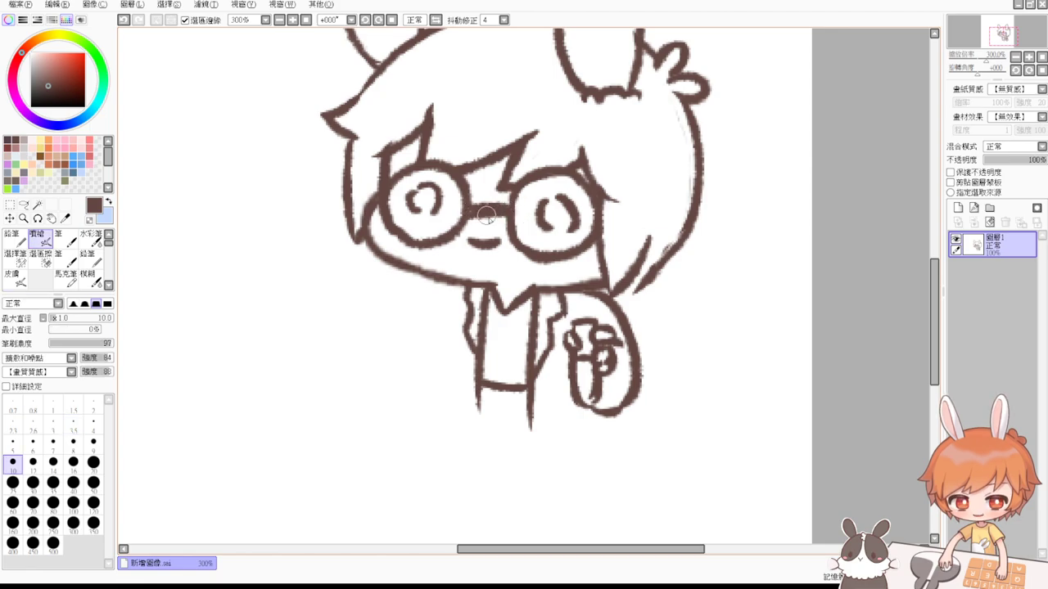
Step: Draw a small curled three-lobed motif on the front of the shirt above the hem line
mouse_move(508, 331)
left_mouse_down()
mouse_move(495, 259)
mouse_move(500, 310)
left_mouse_up()
key("ctrl+z")
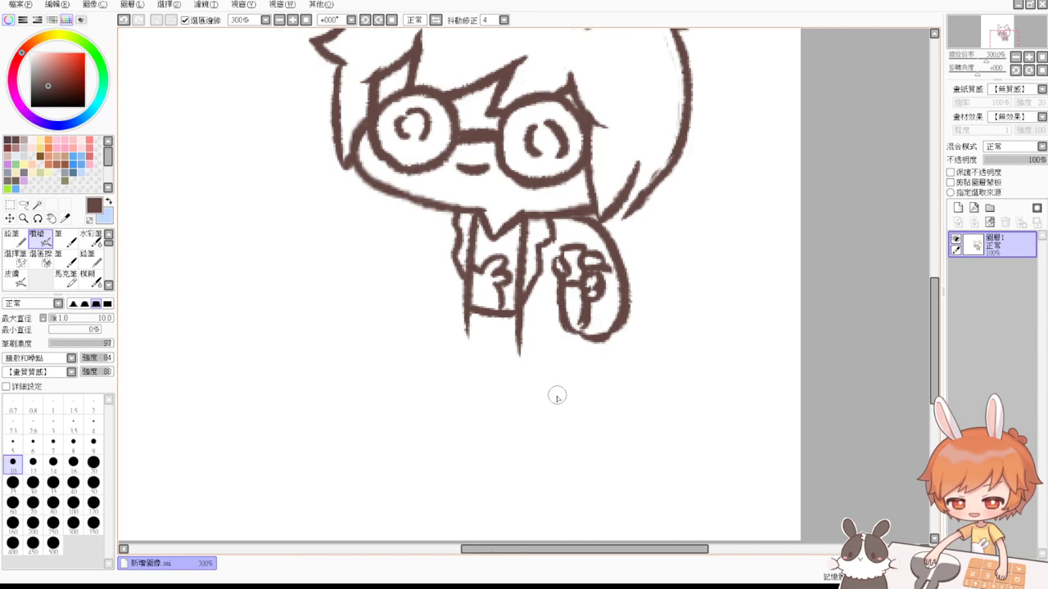
left_click_drag(561, 419, 570, 425)
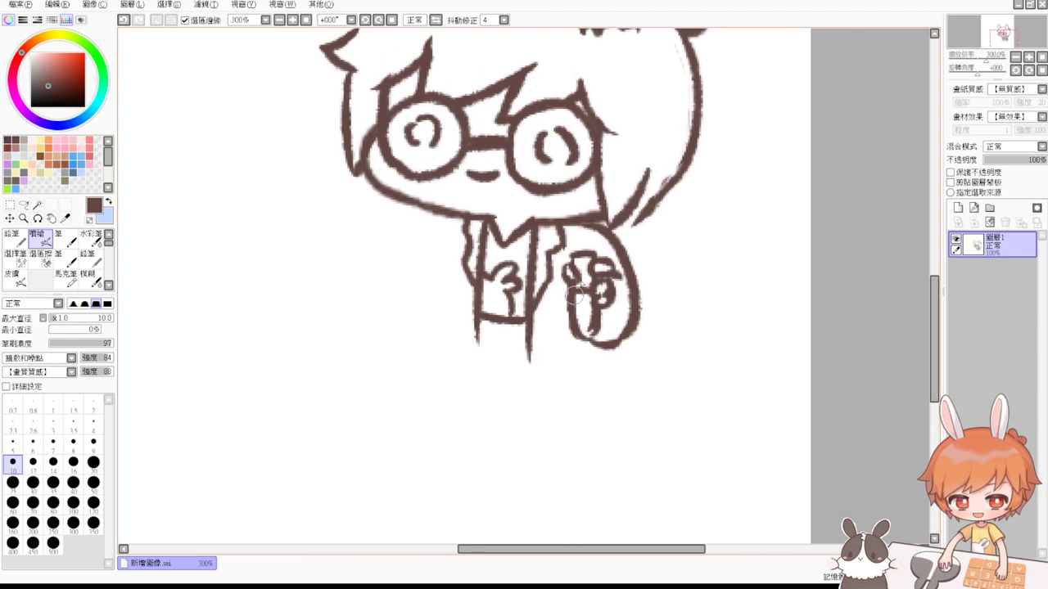
Step: Reshape the upper outer curve of the sleeve around the tube hand with the eraser at size 3.5 and the brush
key("e")
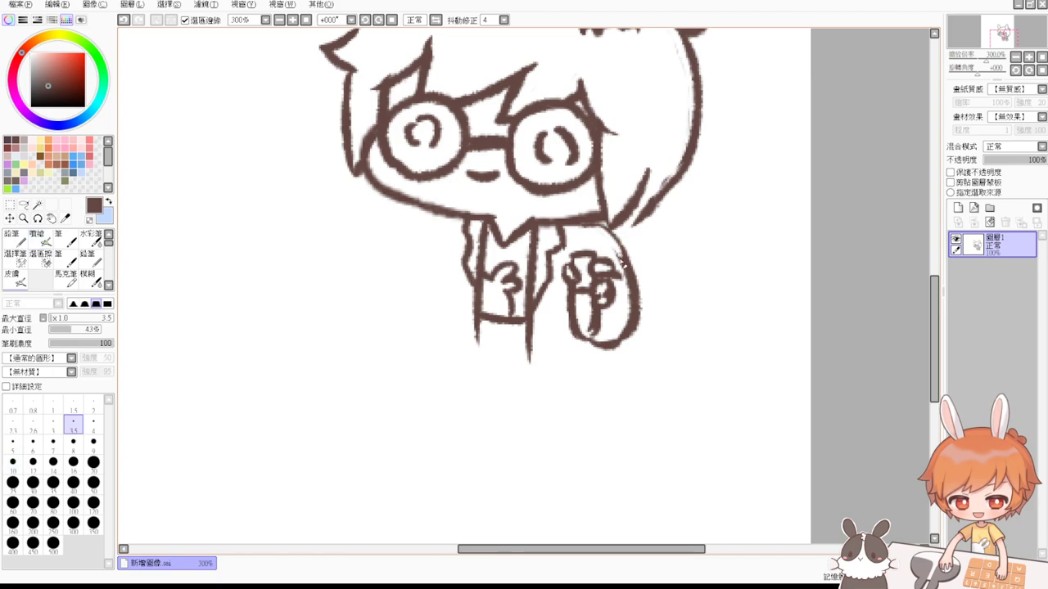
key("e")
left_click_drag(595, 237, 632, 293)
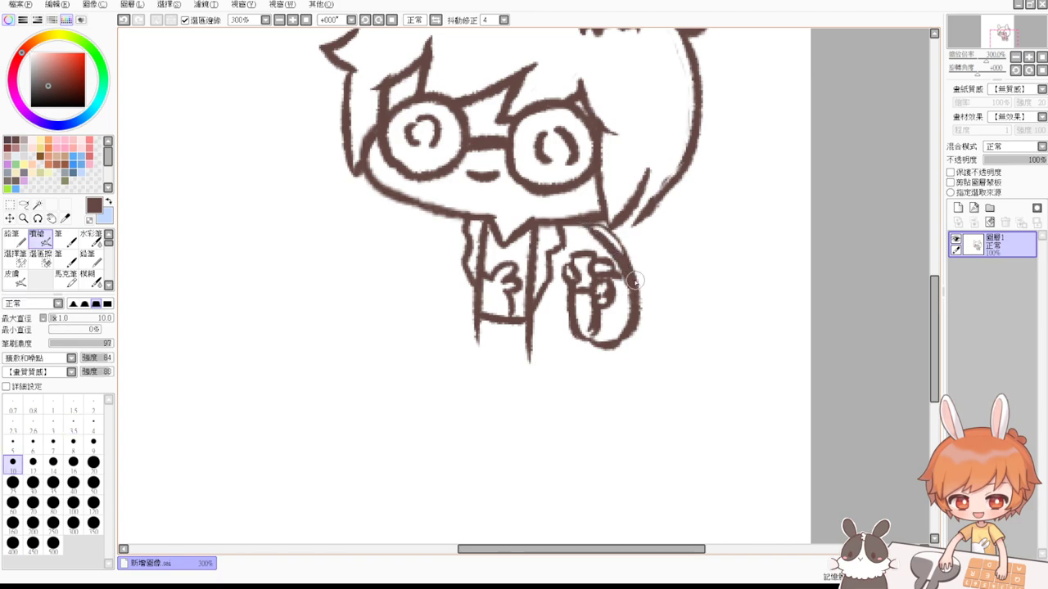
key("e")
mouse_move(609, 233)
left_mouse_down()
mouse_move(635, 270)
mouse_move(641, 315)
left_mouse_up()
key("b")
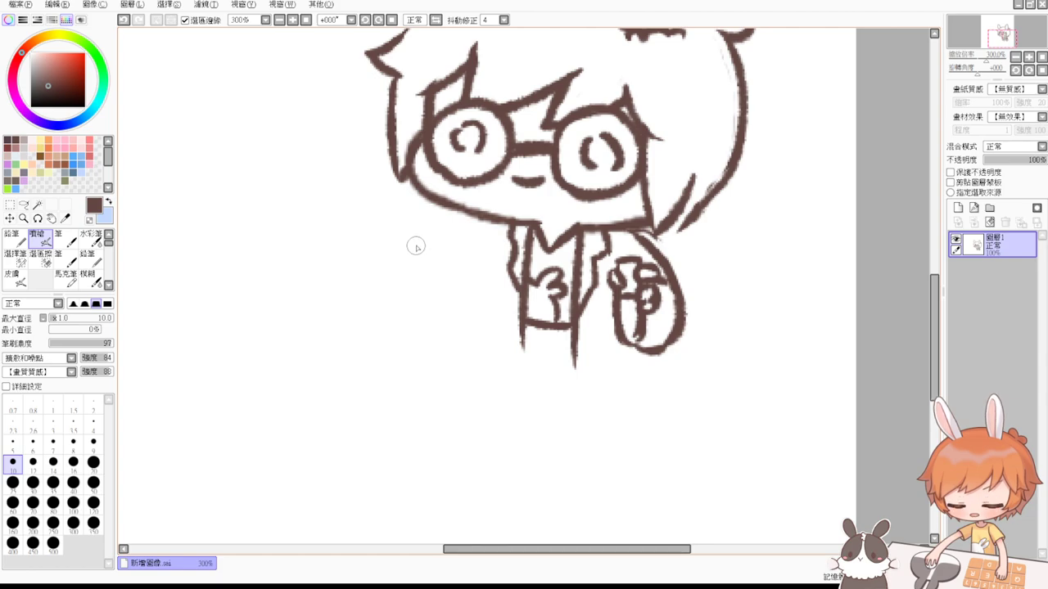
Step: Erase the coat lapel on the side away from the tube and redraw it as a notched, angular outline
left_click_drag(555, 359, 548, 316)
key("e")
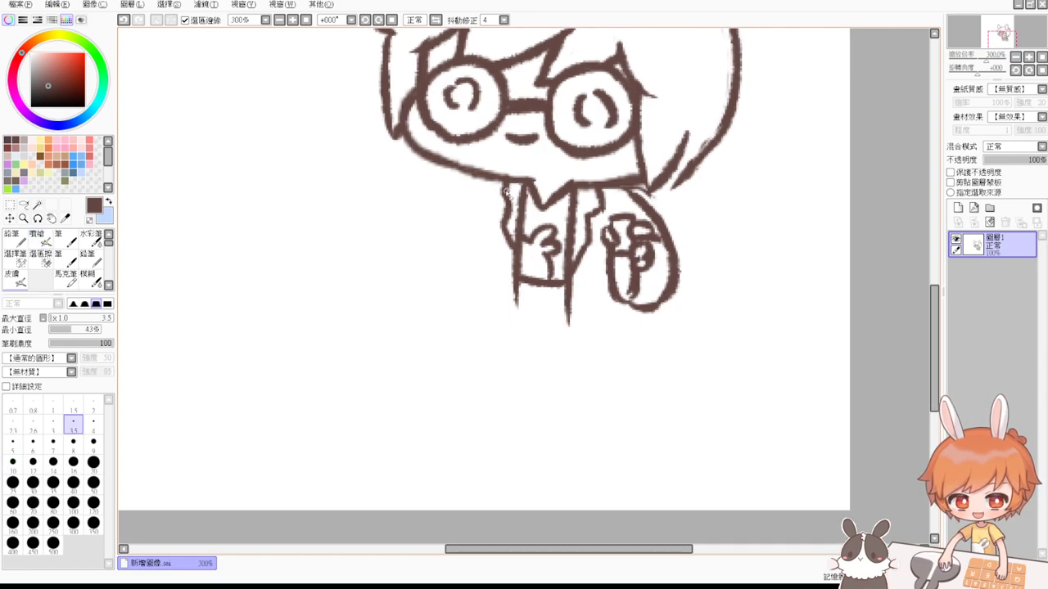
left_click_drag(506, 191, 508, 243)
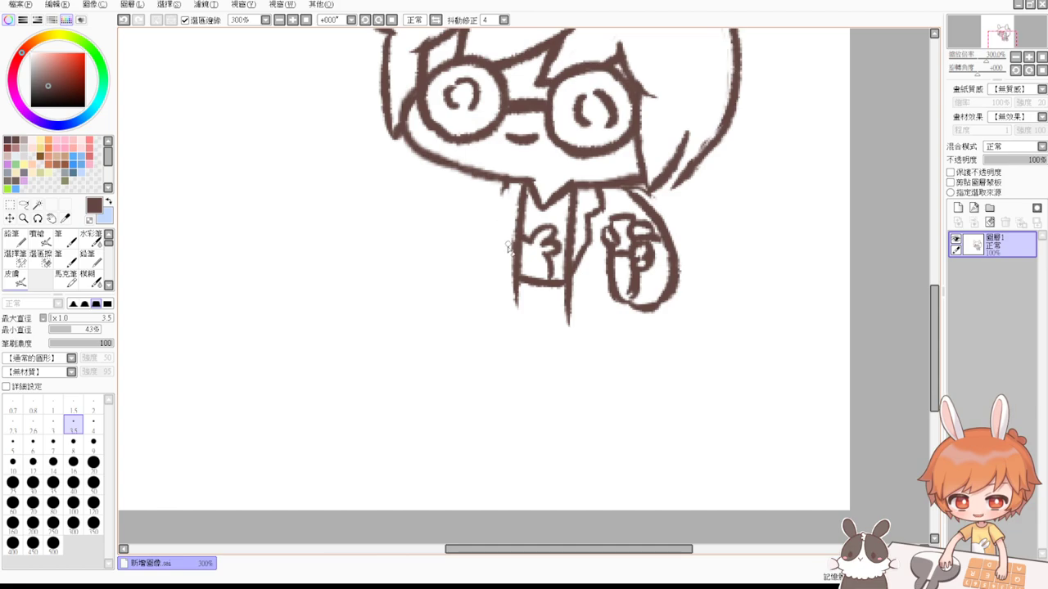
key("b")
mouse_move(508, 184)
left_mouse_down()
mouse_move(509, 215)
mouse_move(509, 192)
mouse_move(499, 199)
mouse_move(500, 237)
mouse_move(514, 267)
left_mouse_up()
key("ctrl+z")
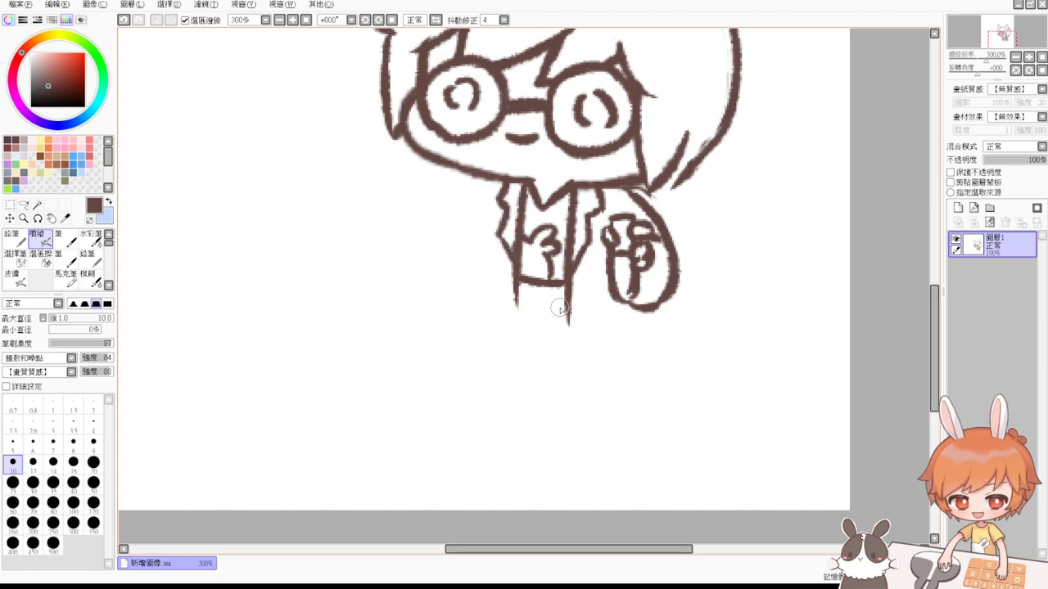
Step: Extend both front coat edges below the shirt hem and draw the coat's outer edge down from beneath the tube-side sleeve
left_click_drag(516, 277, 516, 325)
key("ctrl+z")
left_click_drag(516, 270, 517, 329)
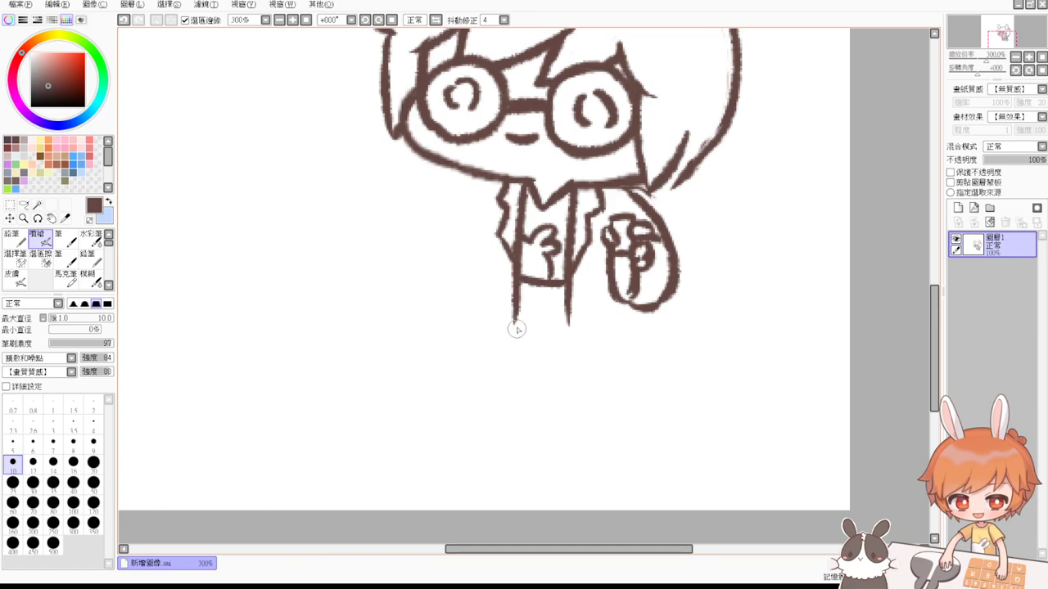
key("ctrl+z")
left_click_drag(518, 279, 516, 338)
key("ctrl+z")
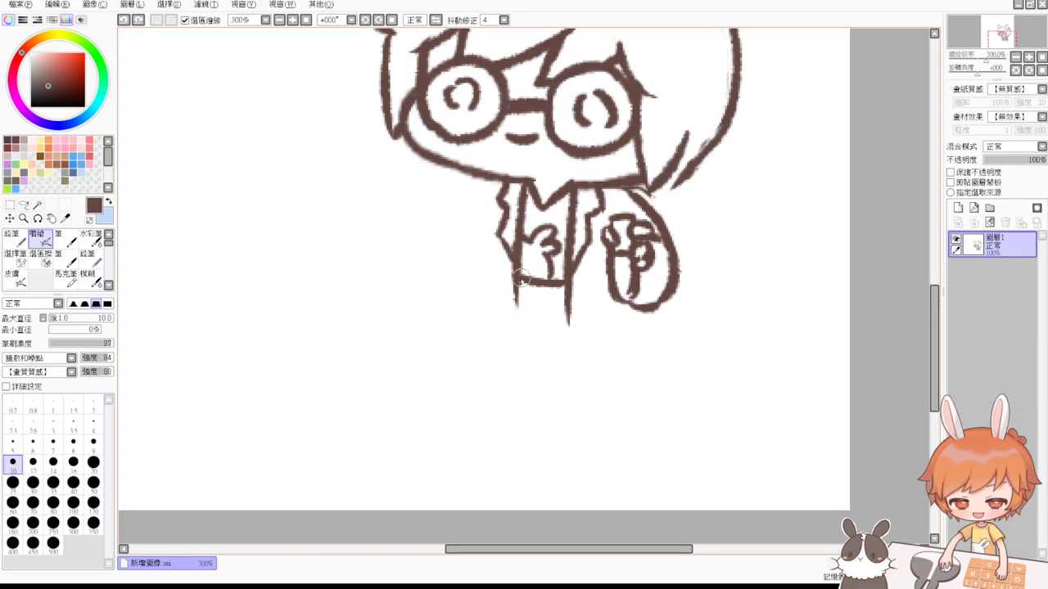
left_click_drag(521, 278, 518, 341)
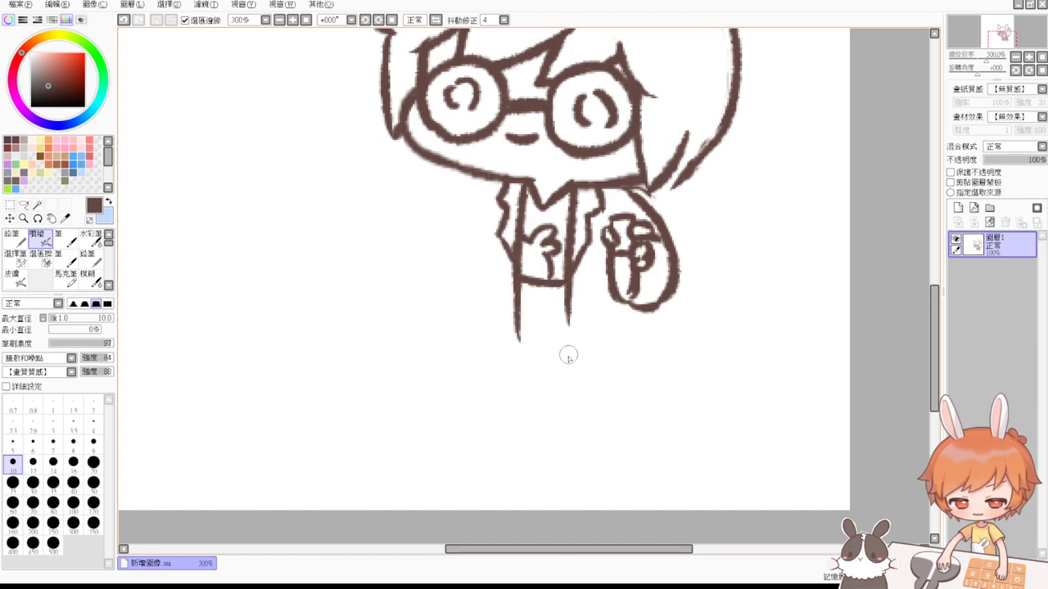
left_click_drag(568, 283, 571, 347)
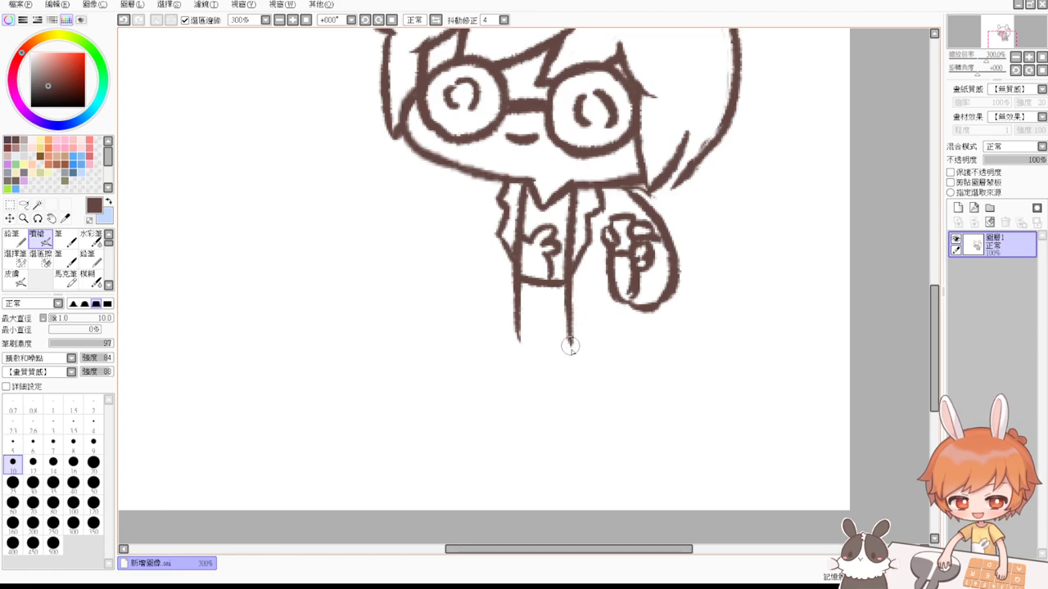
left_click_drag(626, 301, 636, 358)
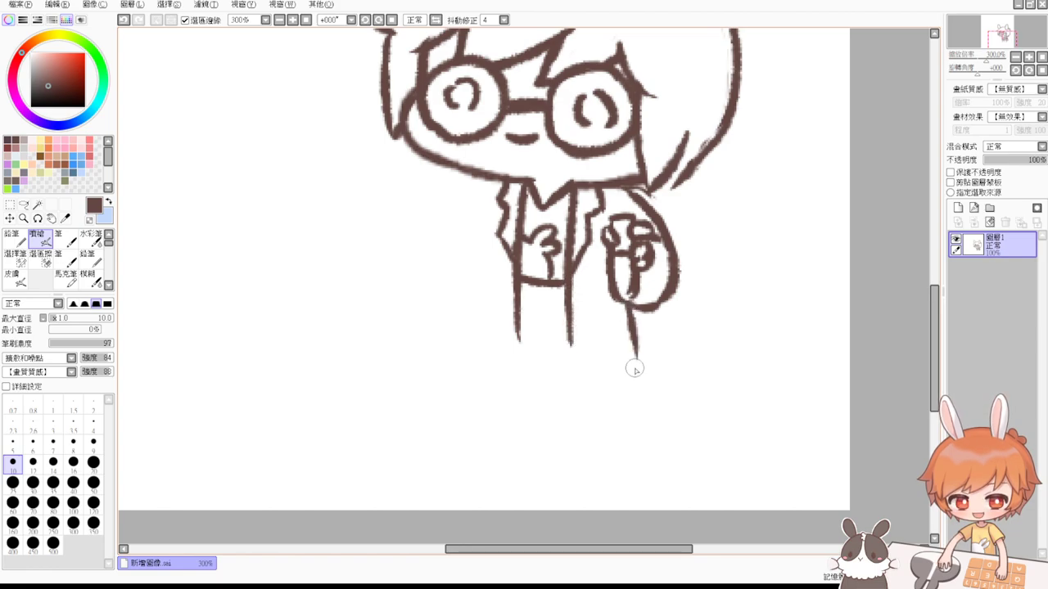
Step: Draw the trouser fly, the line between the legs, and the lower edges of the legs beneath the shirt hem
left_click_drag(532, 283, 544, 313)
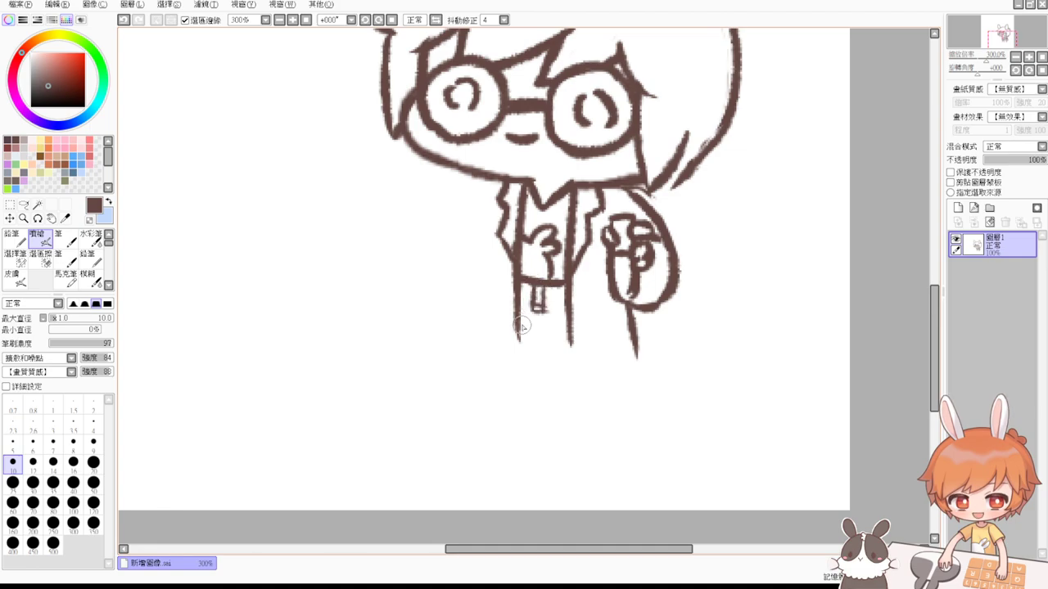
mouse_move(525, 313)
left_mouse_down()
mouse_move(547, 325)
mouse_move(540, 311)
mouse_move(551, 349)
mouse_move(542, 348)
mouse_move(539, 332)
mouse_move(558, 349)
mouse_move(567, 342)
mouse_move(525, 342)
left_mouse_up()
key("ctrl+z")
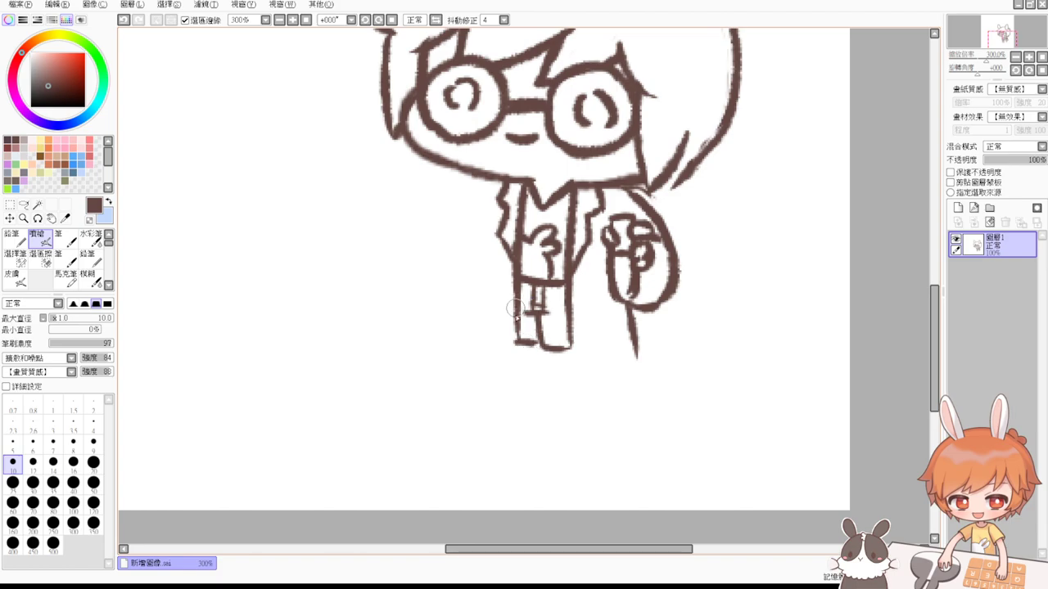
Step: Lengthen the front coat edges and close the tube-side coat panel with a slanted hem meeting its outer edge
left_click_drag(514, 308, 516, 354)
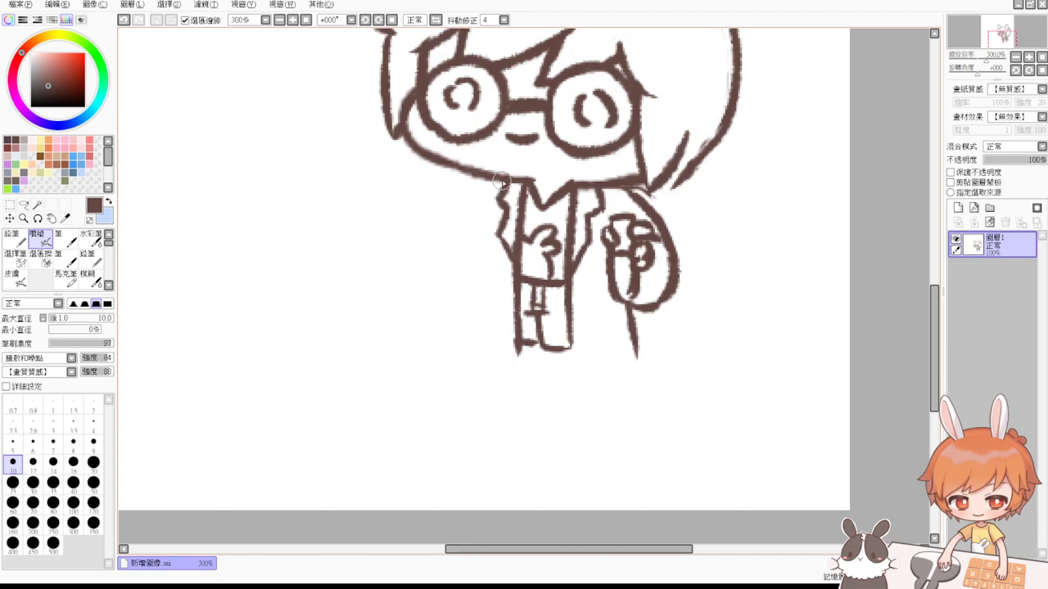
mouse_move(573, 326)
left_mouse_down()
mouse_move(573, 385)
mouse_move(636, 373)
left_mouse_up()
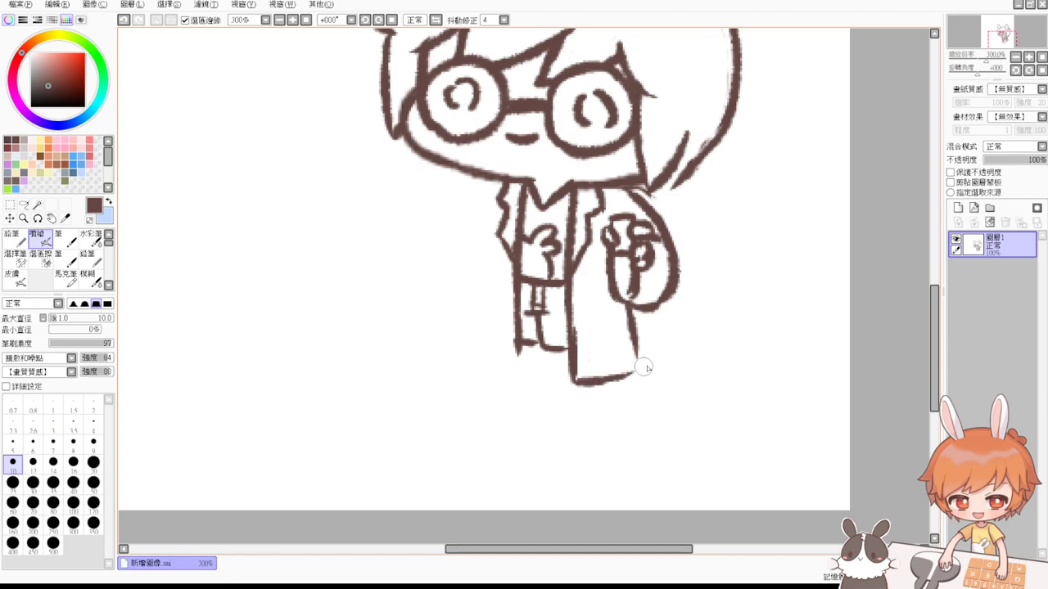
mouse_move(627, 311)
left_mouse_down()
mouse_move(640, 350)
mouse_move(623, 378)
left_mouse_up()
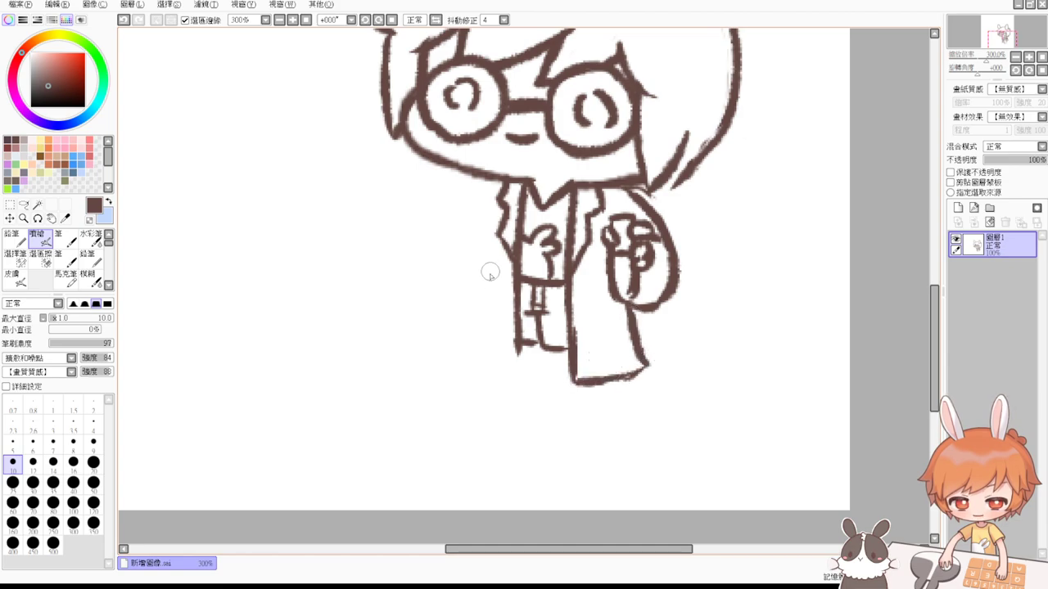
Step: Draw the opposite coat panel with a long outer edge, a slanted hem, and the front edge extended to meet it
left_click_drag(484, 207, 474, 293)
key("ctrl+z")
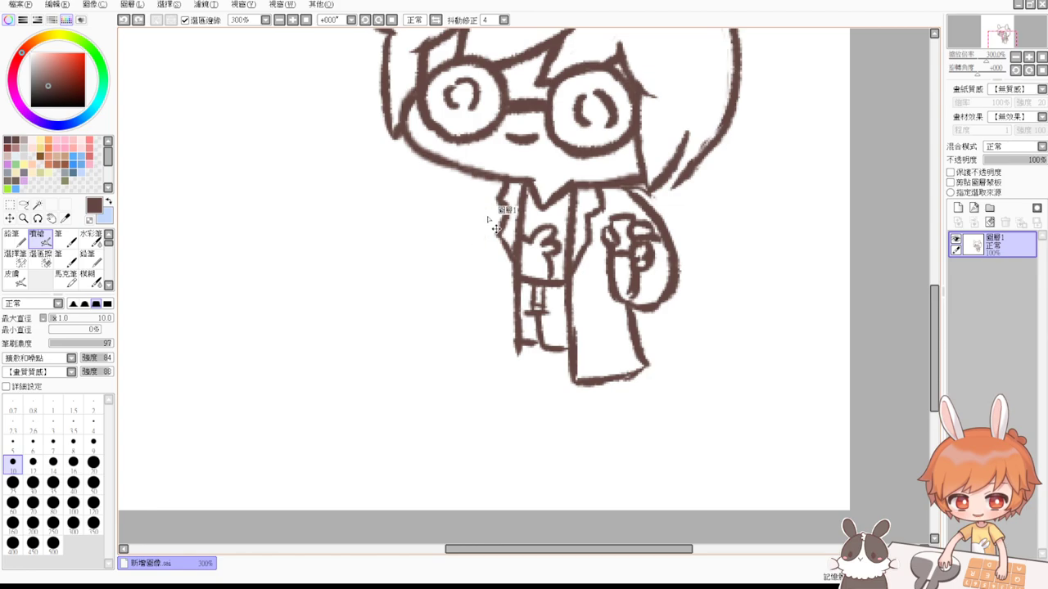
left_click_drag(489, 207, 480, 316)
key("ctrl+z")
left_click_drag(488, 216, 481, 326)
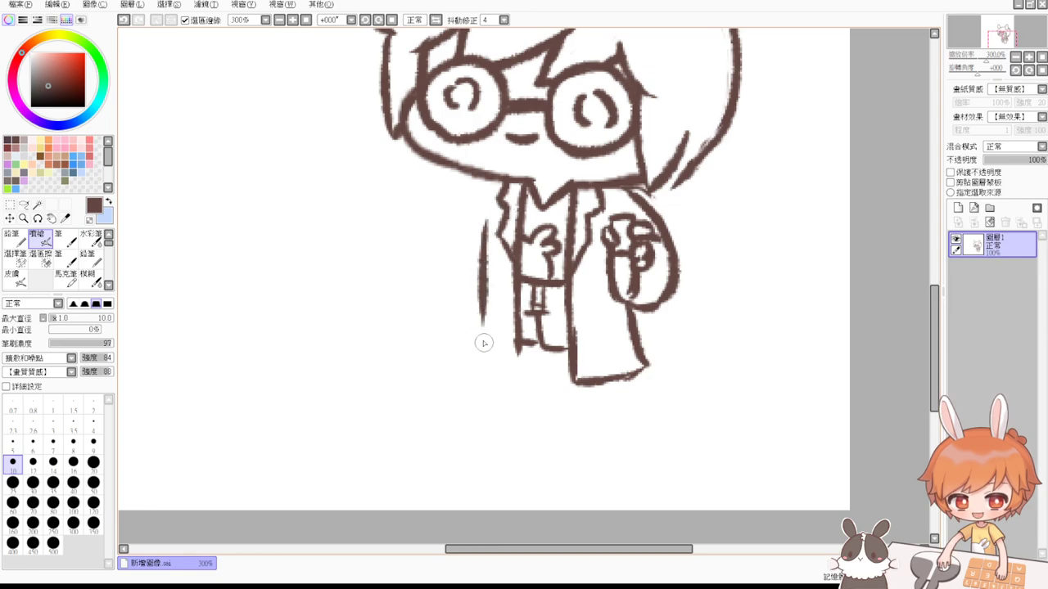
key("ctrl+z")
mouse_move(483, 277)
left_mouse_down()
mouse_move(478, 349)
mouse_move(516, 377)
left_mouse_up()
key("ctrl+z")
key("ctrl+z")
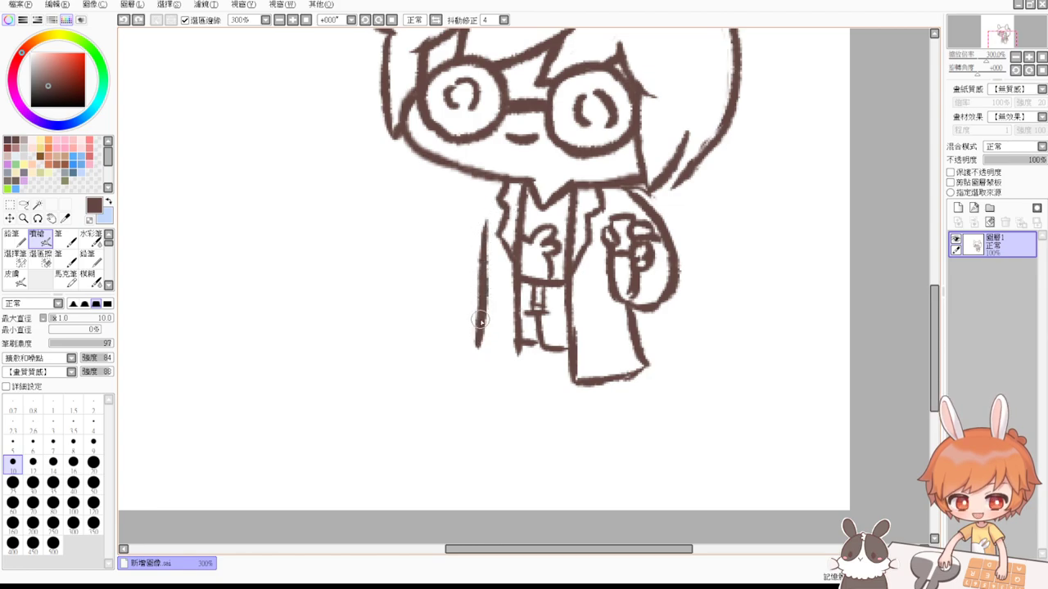
mouse_move(478, 340)
left_mouse_down()
mouse_move(489, 372)
mouse_move(514, 379)
left_mouse_up()
left_click_drag(518, 342, 513, 374)
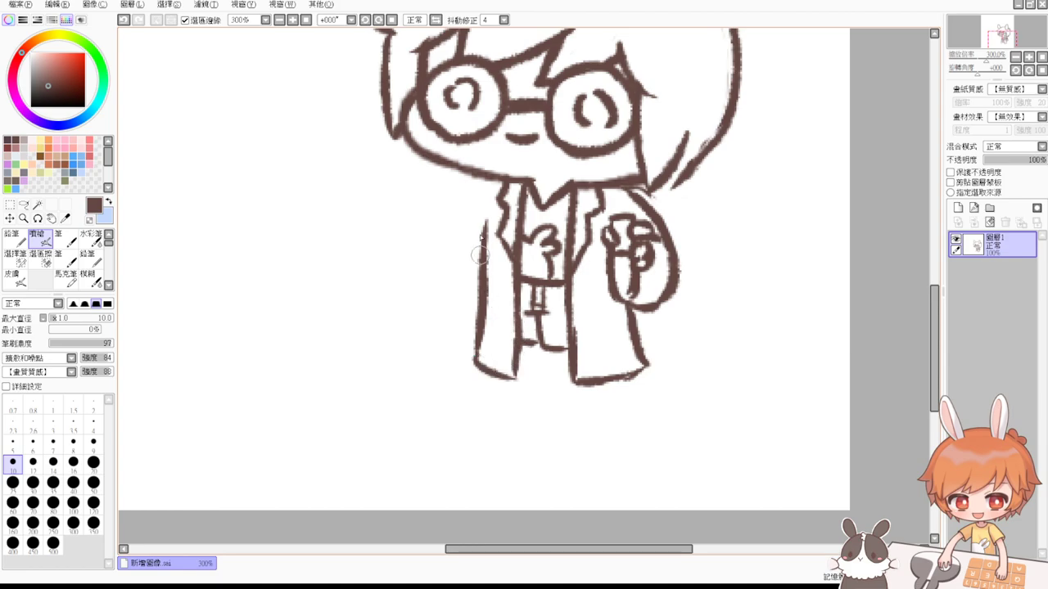
Step: Draw the other sleeve as a boxy shape stretched out sideways beneath the chin, joining the coat's outer edge
left_click_drag(519, 249, 540, 315)
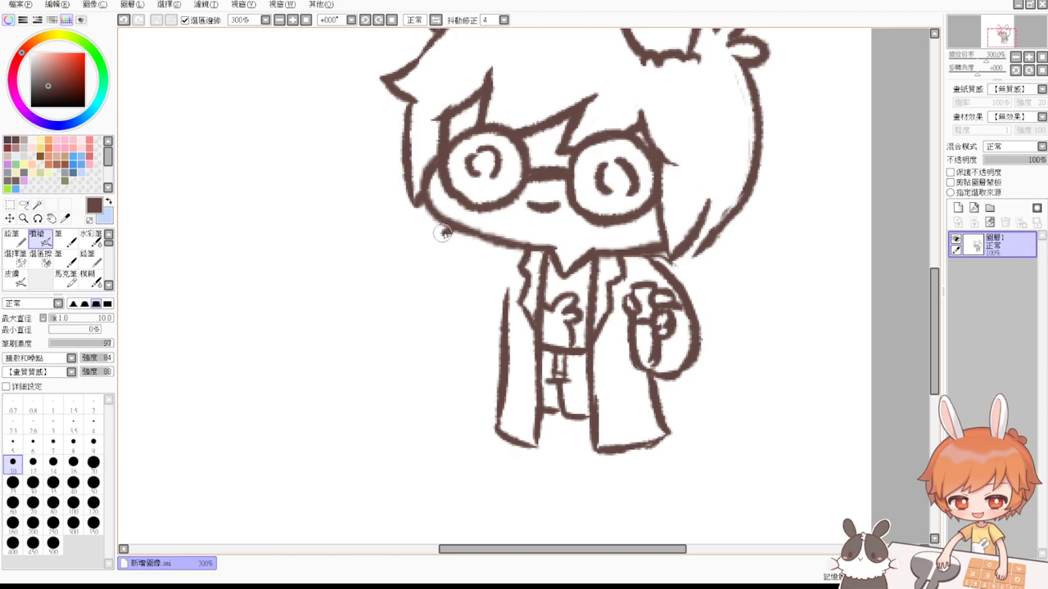
key("ctrl+z")
mouse_move(442, 230)
left_mouse_down()
mouse_move(510, 247)
mouse_move(443, 233)
mouse_move(443, 277)
left_mouse_up()
key("ctrl+z")
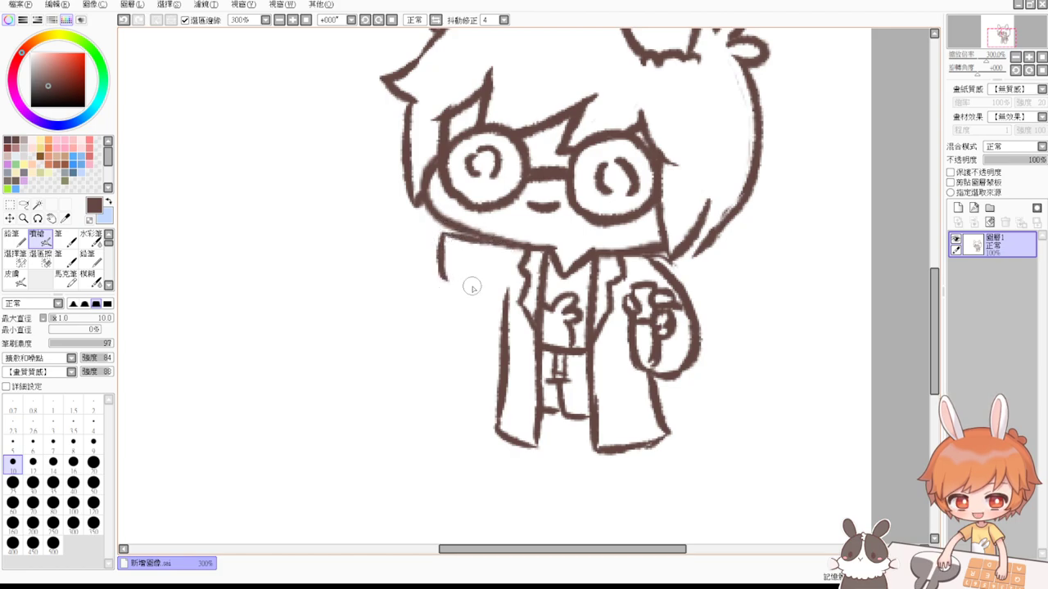
key("ctrl+z")
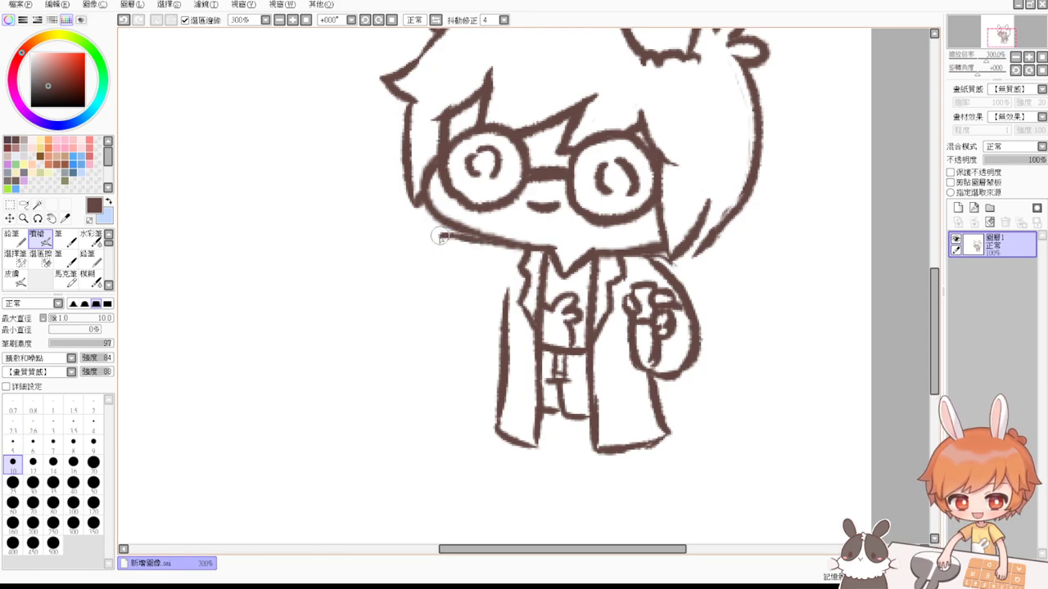
mouse_move(440, 237)
left_mouse_down()
mouse_move(446, 276)
mouse_move(437, 267)
mouse_move(452, 285)
mouse_move(492, 288)
mouse_move(450, 291)
mouse_move(517, 291)
left_mouse_up()
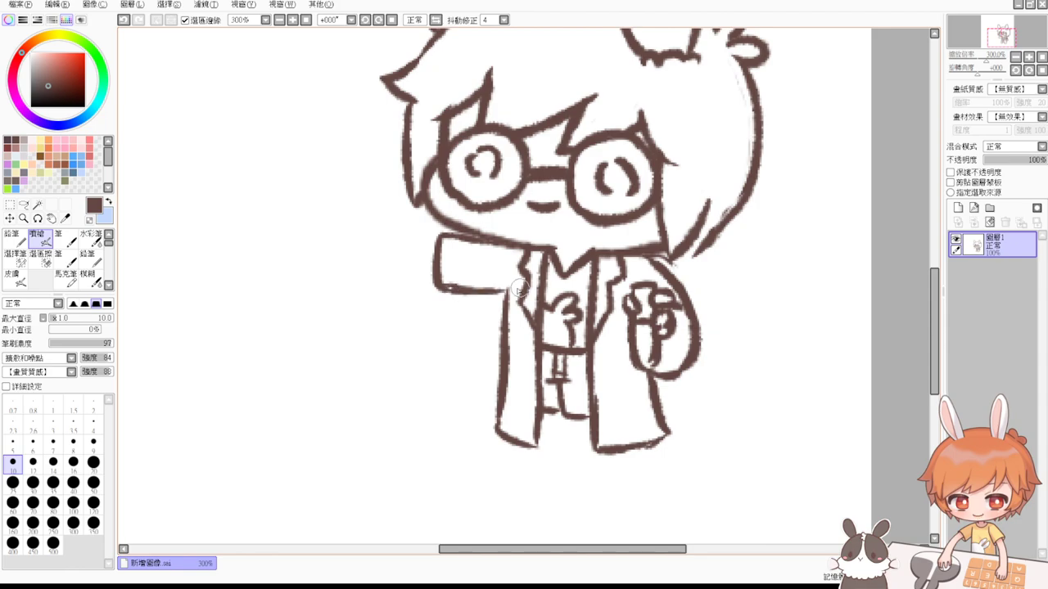
left_click_drag(440, 288, 507, 290)
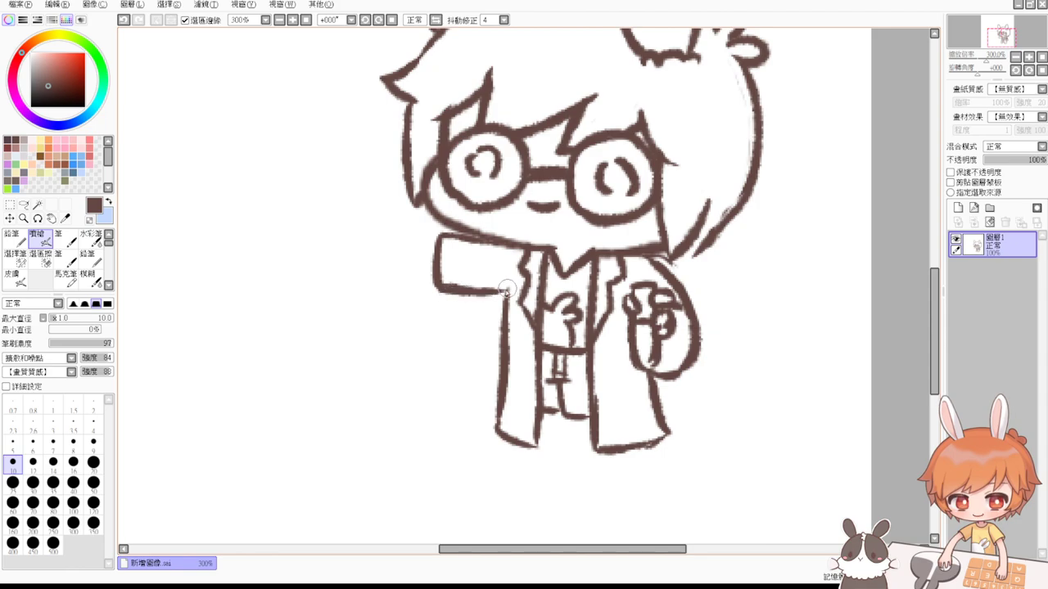
Step: Erase the stray lines around the fingers on the tube's outer side with the eraser at size 3.5
key("e")
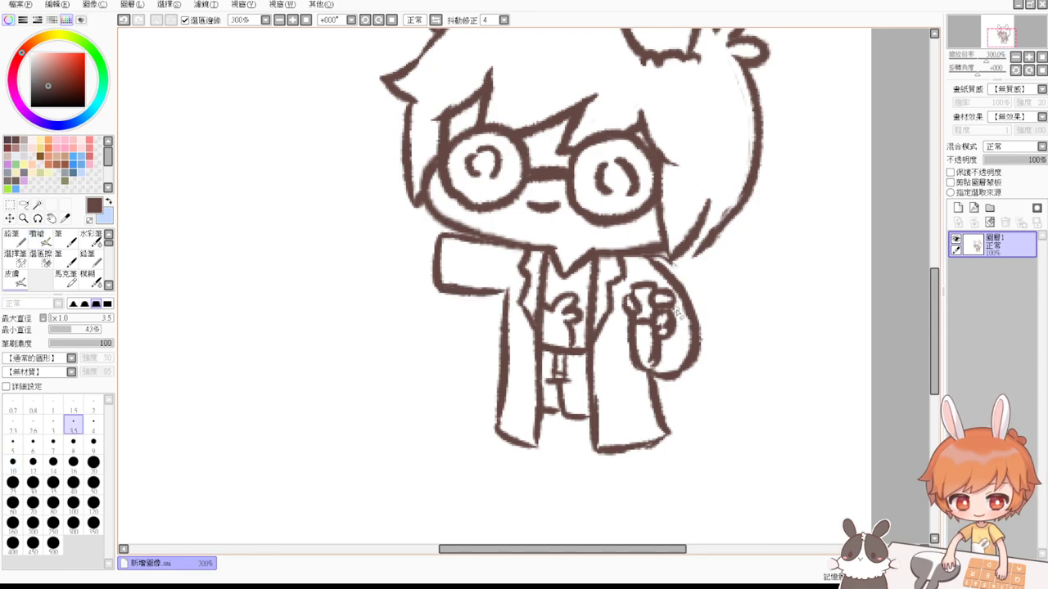
key("e")
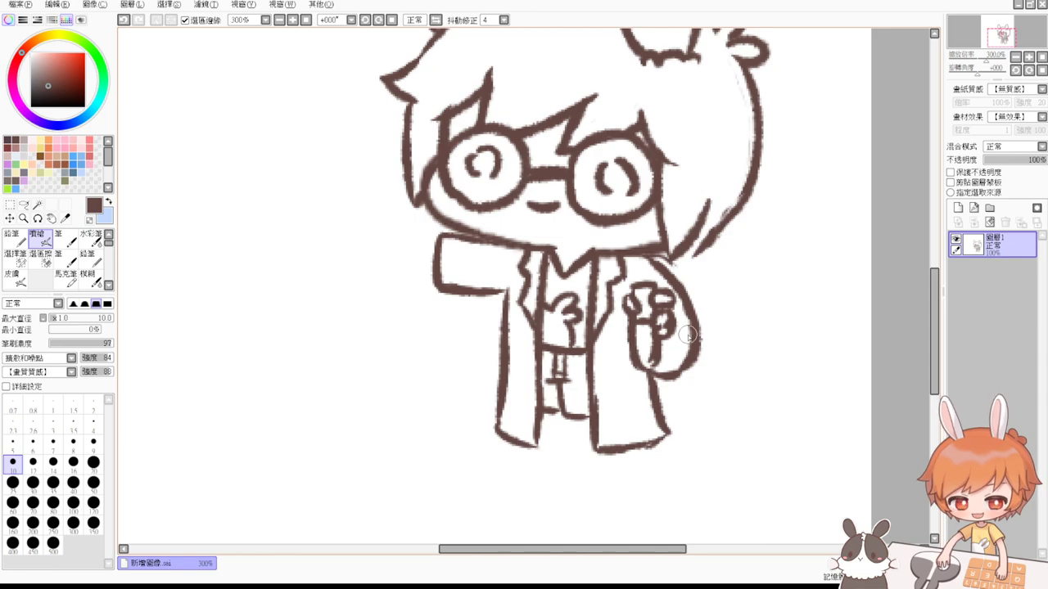
Step: Erase the ring-shaped pupils inside both glasses lenses with the eraser at size 20
key("e")
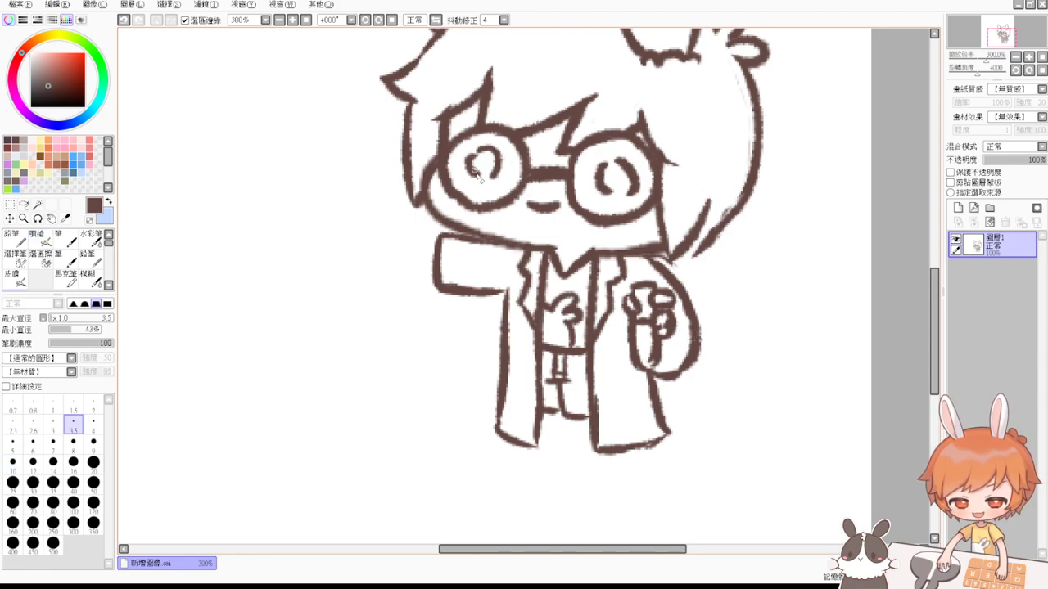
left_click(93, 461)
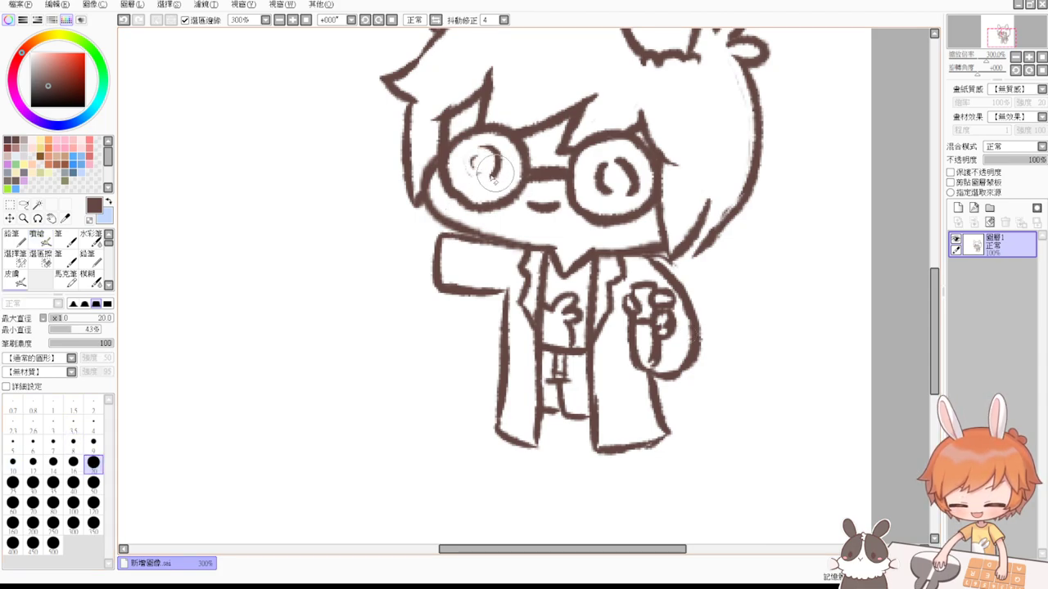
mouse_move(491, 165)
left_mouse_down()
mouse_move(479, 160)
mouse_move(485, 175)
left_mouse_up()
mouse_move(610, 167)
left_mouse_down()
mouse_move(612, 182)
mouse_move(604, 177)
left_mouse_up()
Step: Redraw the pupils in both lenses as small broken rings with the size 10 brush
key("e")
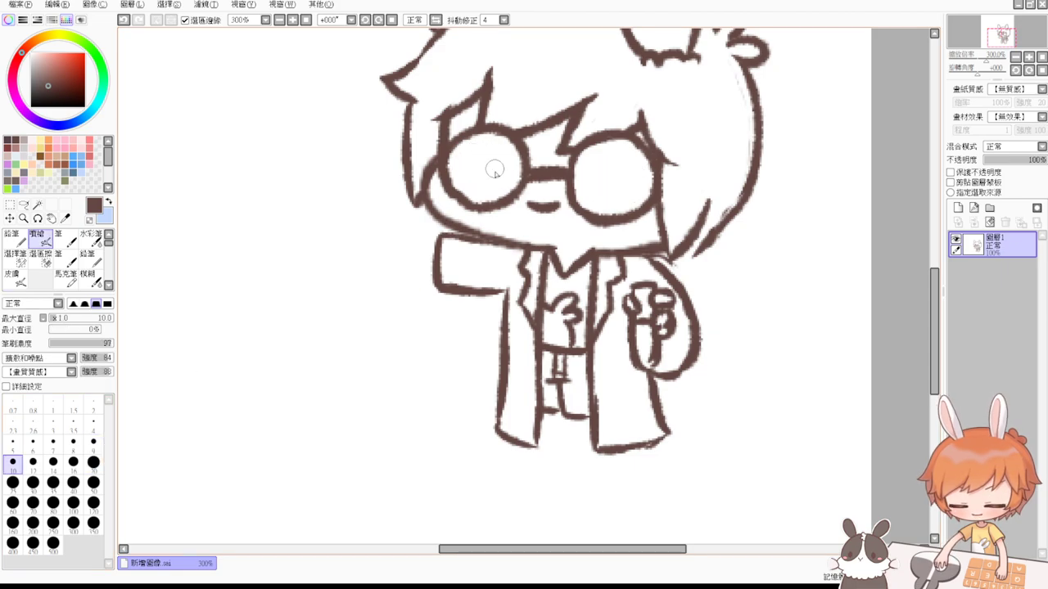
mouse_move(483, 160)
left_mouse_down()
mouse_move(482, 184)
mouse_move(470, 171)
mouse_move(480, 181)
mouse_move(496, 170)
mouse_move(491, 178)
left_mouse_up()
key("ctrl+z")
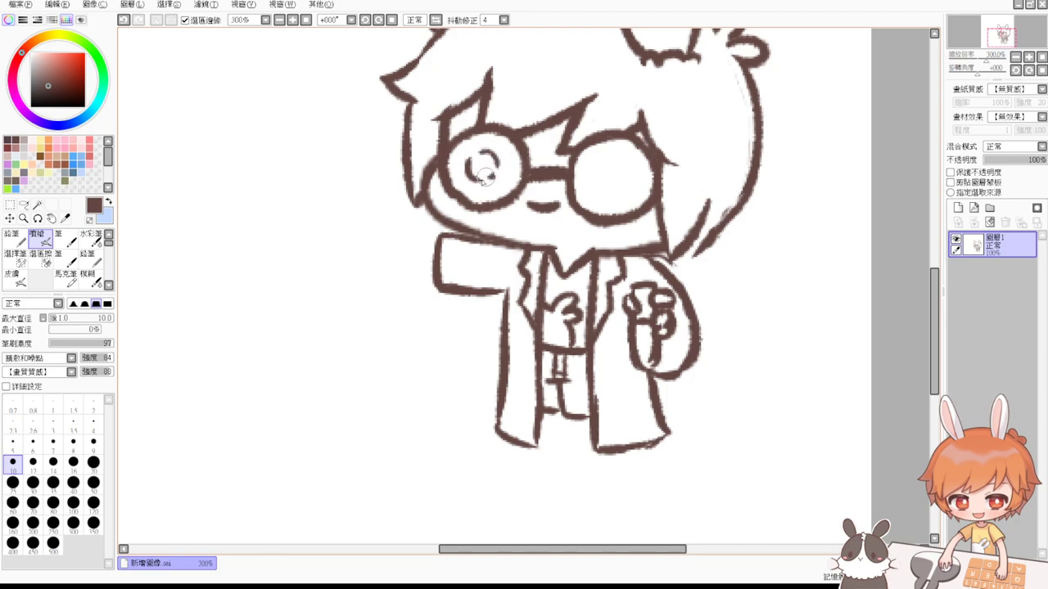
mouse_move(613, 169)
left_mouse_down()
mouse_move(597, 173)
mouse_move(607, 190)
mouse_move(617, 163)
mouse_move(626, 175)
left_mouse_up()
key("ctrl+z")
left_click(623, 185)
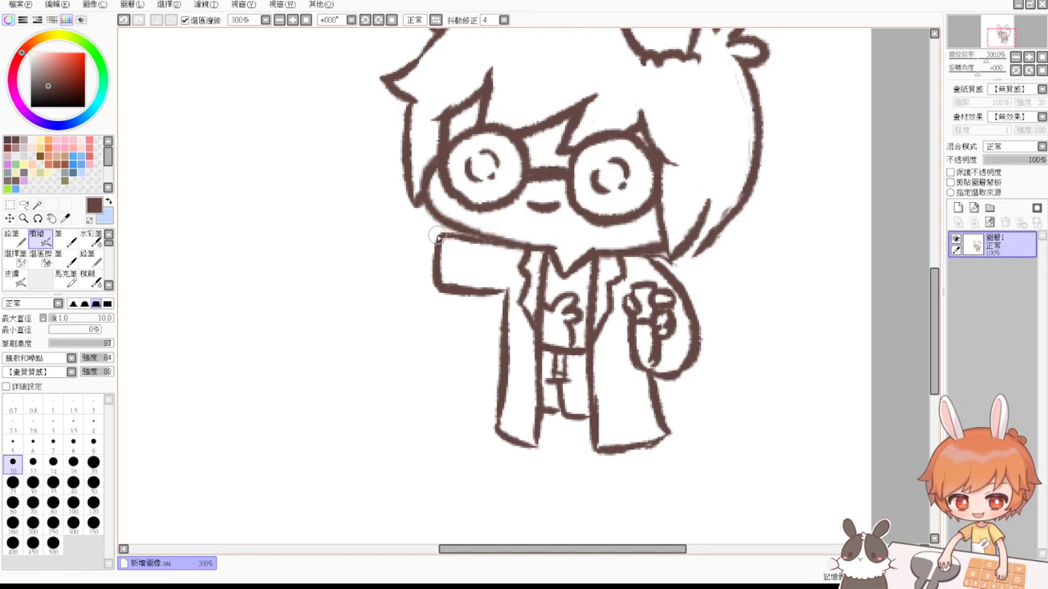
Step: Draw a small fist with stacked, curled fingers at the open end of the outstretched sleeve
mouse_move(438, 237)
left_mouse_down()
mouse_move(416, 227)
mouse_move(406, 238)
mouse_move(408, 252)
mouse_move(425, 257)
left_mouse_up()
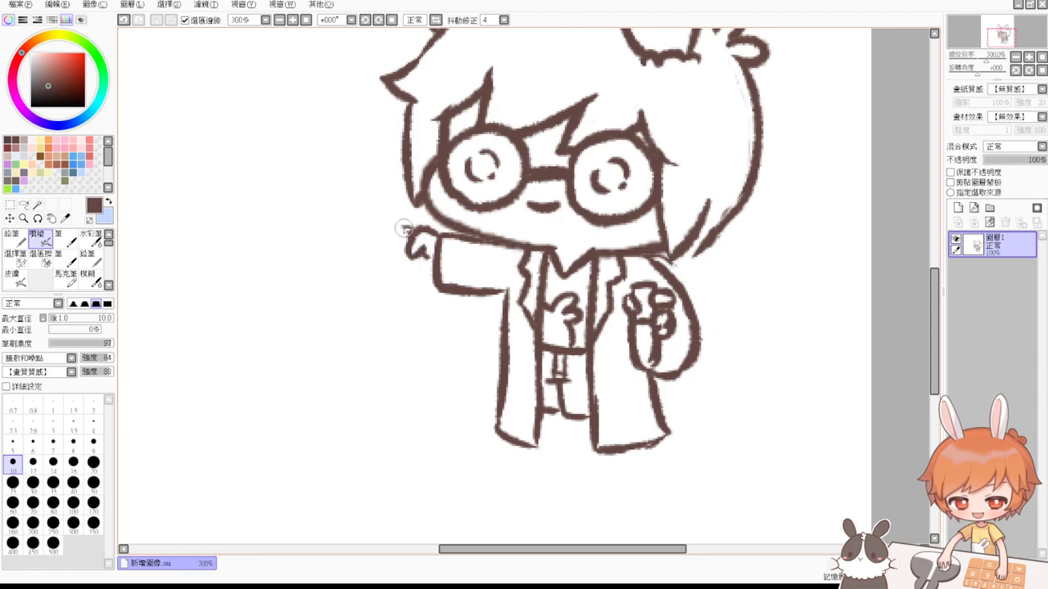
left_click_drag(414, 227, 392, 233)
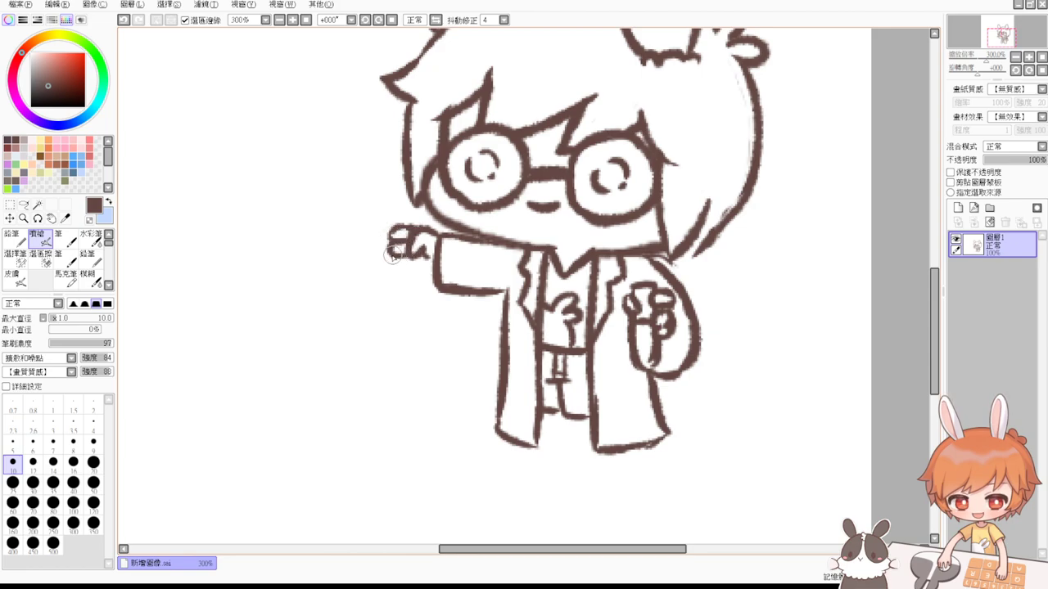
left_click_drag(391, 256, 410, 258)
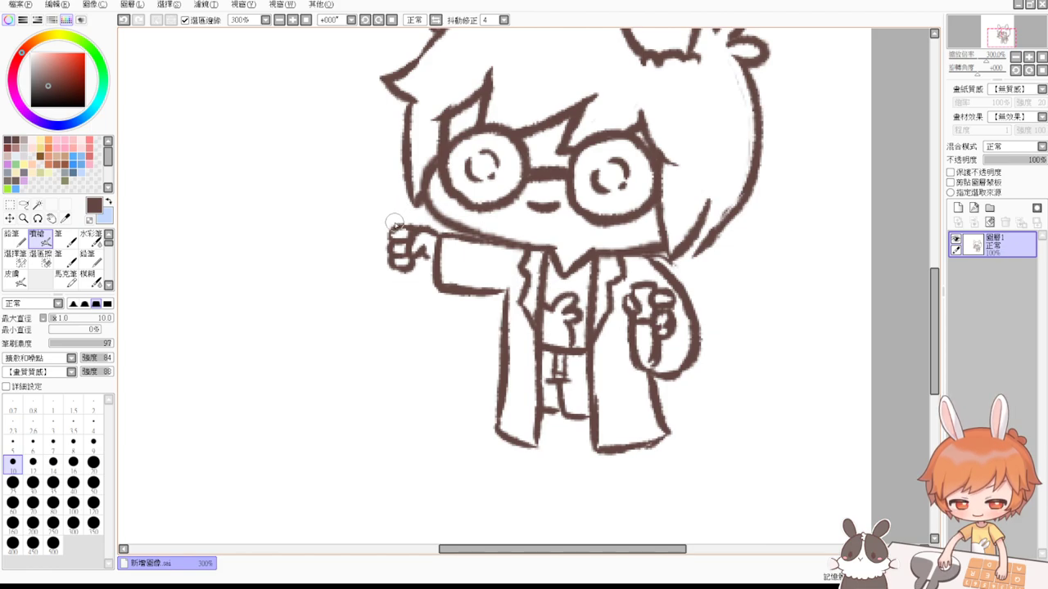
Step: Draw a conical flask in the outstretched fist, with a rimmed neck above the fingers and a wide rounded base below
mouse_move(394, 226)
left_mouse_down()
mouse_move(398, 216)
mouse_move(424, 218)
mouse_move(422, 280)
mouse_move(377, 297)
mouse_move(373, 314)
left_mouse_up()
key("ctrl+z")
left_click_drag(427, 274, 440, 310)
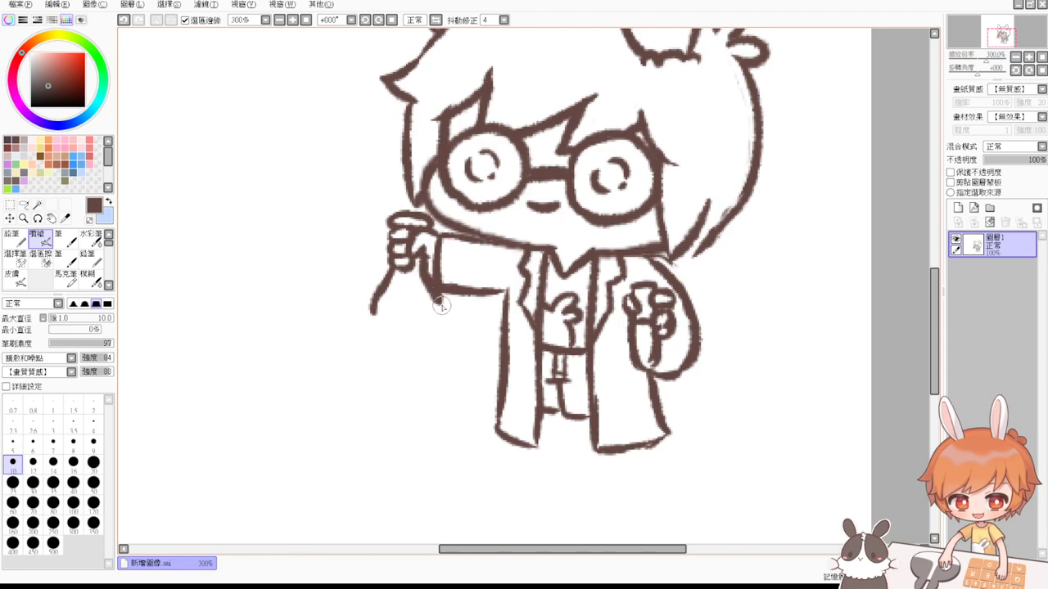
mouse_move(374, 311)
left_mouse_down()
mouse_move(388, 321)
mouse_move(441, 316)
mouse_move(424, 315)
left_mouse_up()
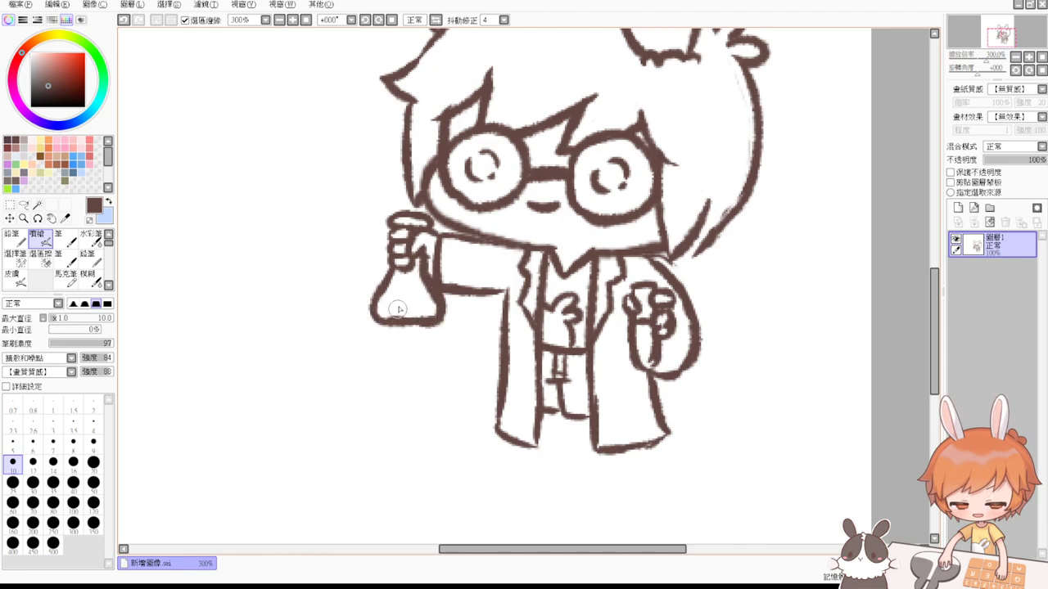
Step: Outline the liquid inside the flask as a small rounded trapezoid near its base
left_click_drag(398, 283, 382, 310)
key("ctrl+z")
mouse_move(393, 292)
left_mouse_down()
mouse_move(406, 290)
mouse_move(383, 308)
mouse_move(408, 289)
mouse_move(426, 311)
mouse_move(439, 309)
mouse_move(423, 322)
left_mouse_up()
key("ctrl+z")
key("ctrl+z")
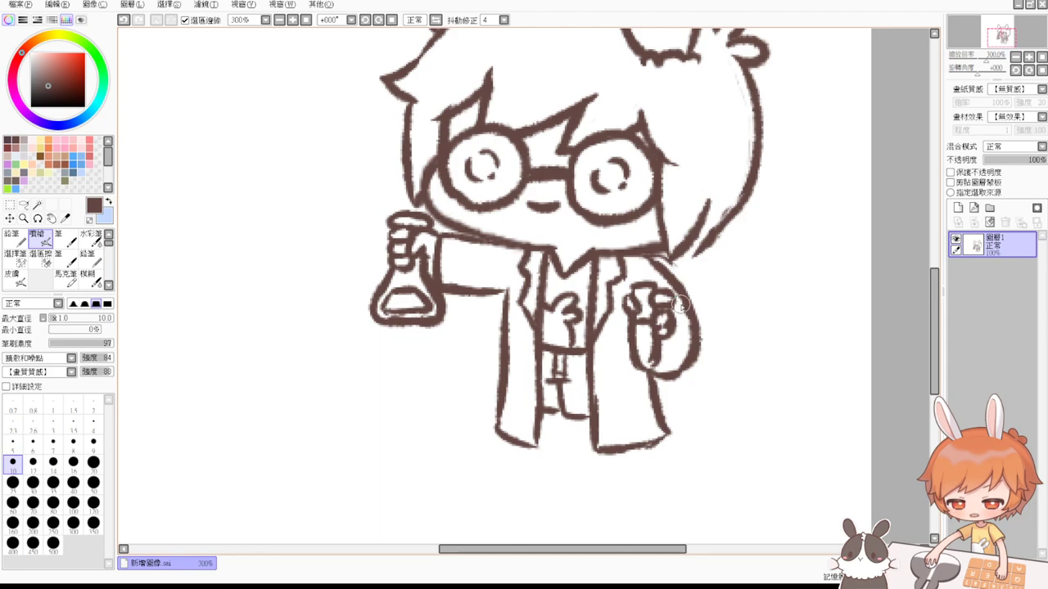
Step: Erase the corner where the outstretched sleeve meets the coat with the size 20 eraser and redraw the joining lines
left_click_drag(682, 345, 666, 321)
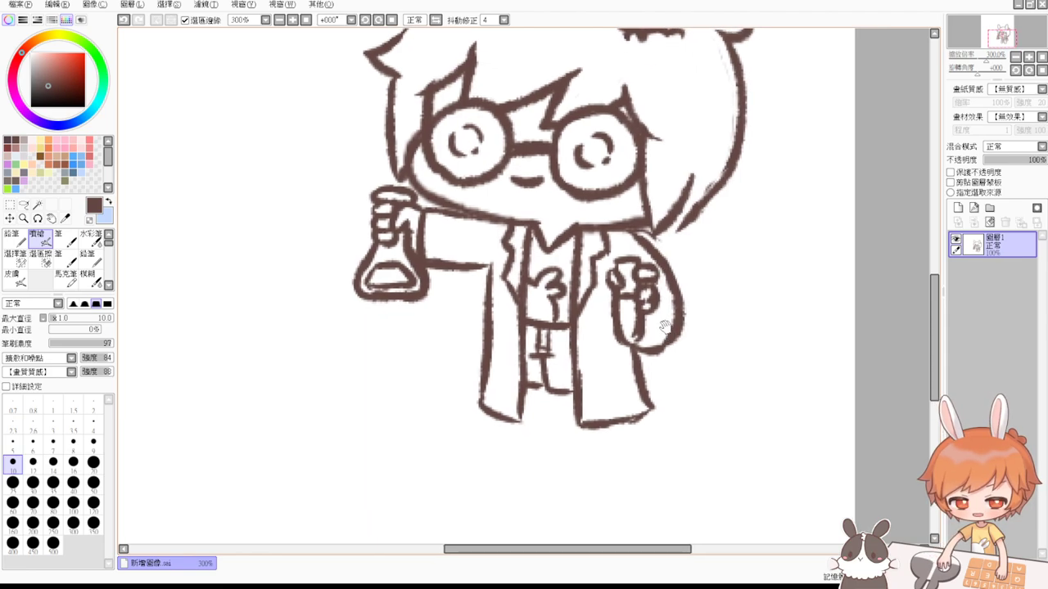
key("e")
left_click_drag(489, 283, 481, 300)
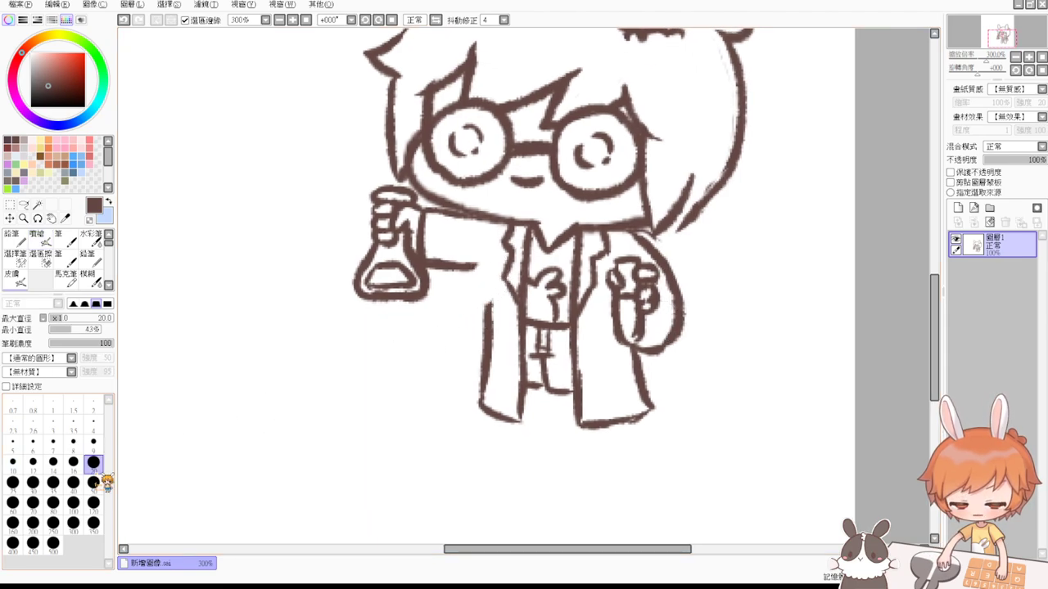
key("e")
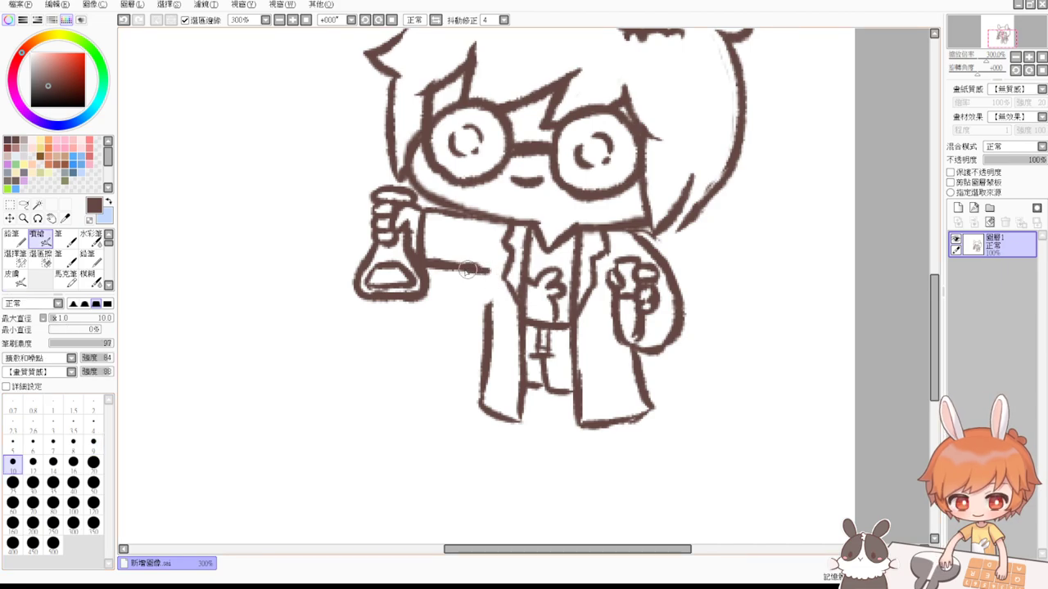
mouse_move(469, 267)
left_mouse_down()
mouse_move(494, 286)
mouse_move(490, 278)
mouse_move(488, 379)
mouse_move(495, 334)
mouse_move(485, 392)
left_mouse_up()
Step: Reshape the flask-side coat panel's outer edge to flare outward into a rounded hem corner, using the brush at size 7
key("e")
mouse_move(494, 335)
left_mouse_down()
mouse_move(484, 396)
mouse_move(478, 382)
left_mouse_up()
key("e")
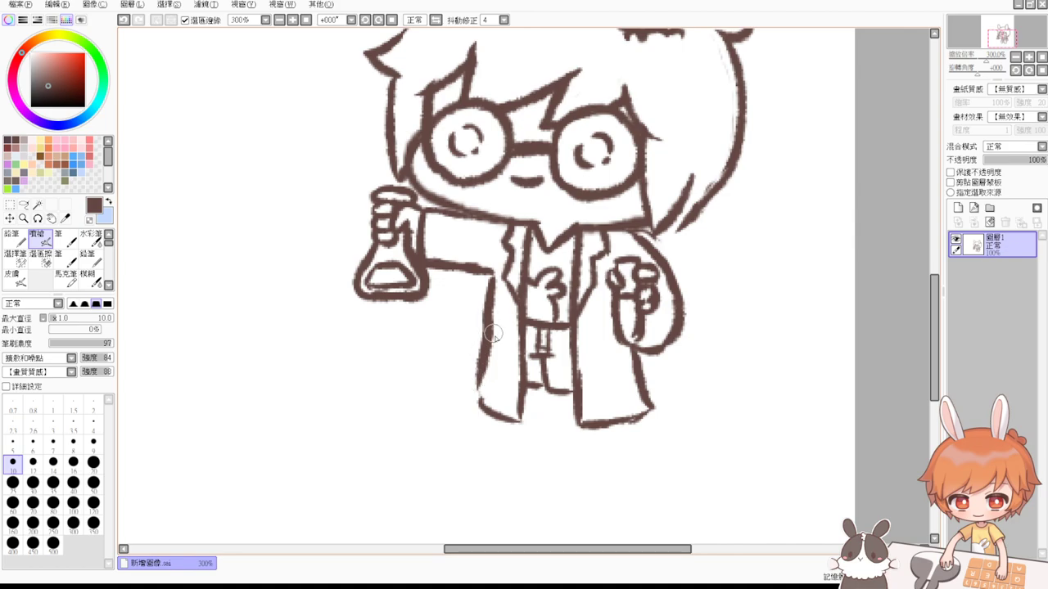
key("ctrl+z")
left_click_drag(496, 343, 491, 353)
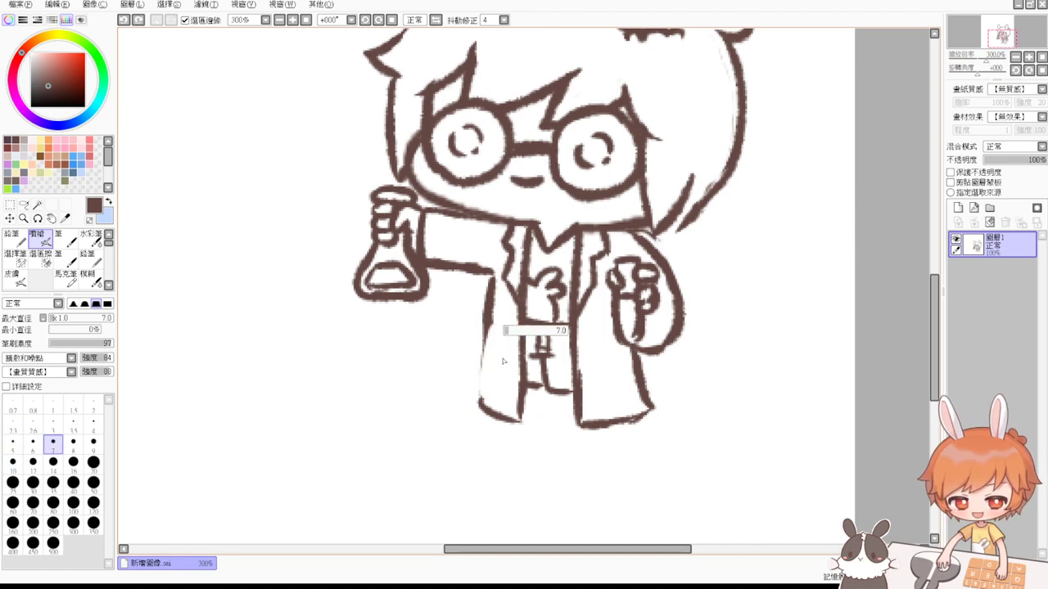
mouse_move(491, 316)
left_mouse_down()
mouse_move(471, 379)
mouse_move(476, 371)
mouse_move(488, 408)
left_mouse_up()
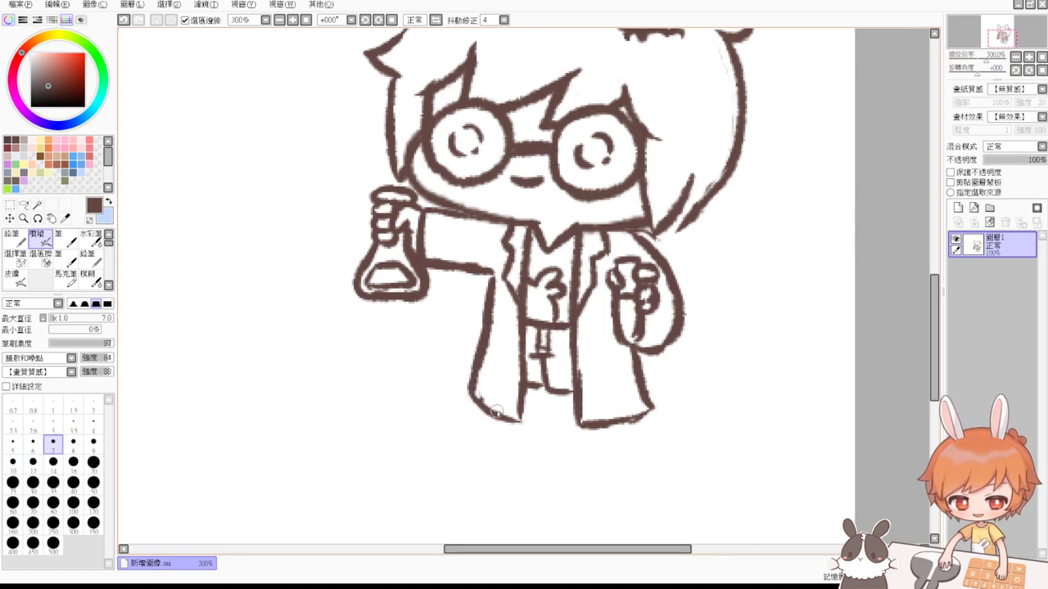
Step: Erase the pointed hem corner of the tube-side coat panel and redraw it rounded with a lower, curved hem
key("e")
left_click_drag(653, 398, 650, 418)
key("e")
mouse_move(640, 379)
left_mouse_down()
mouse_move(646, 404)
mouse_move(623, 429)
mouse_move(643, 418)
mouse_move(622, 412)
left_mouse_up()
key("e")
key("e")
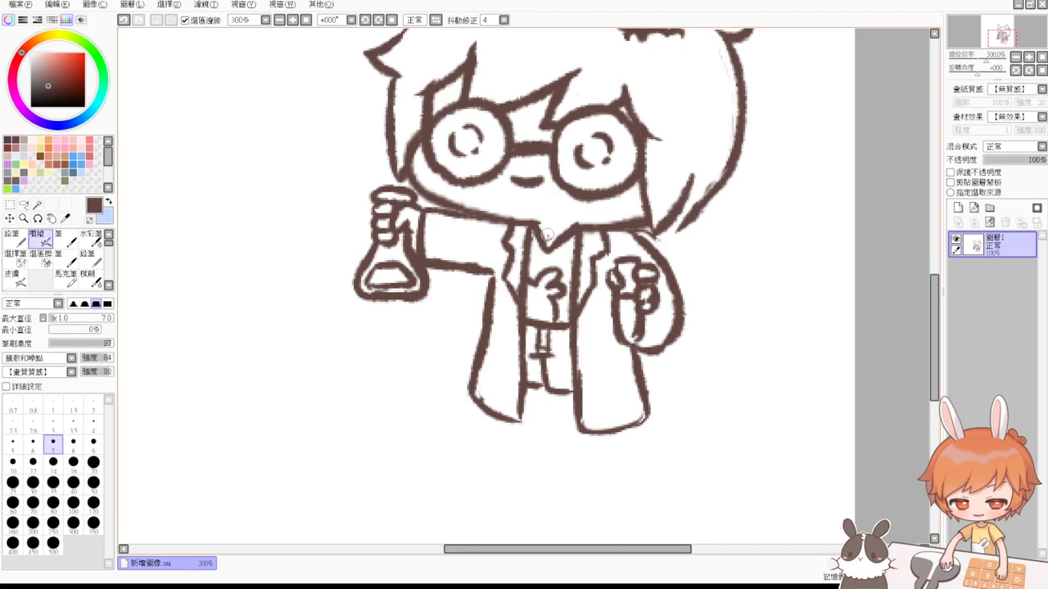
Step: Draw the tube-side leg's inner line from the bottom of the shorts to below the coat hem with the size 7 brush
scroll(545, 236, "down", 1)
left_click(305, 20)
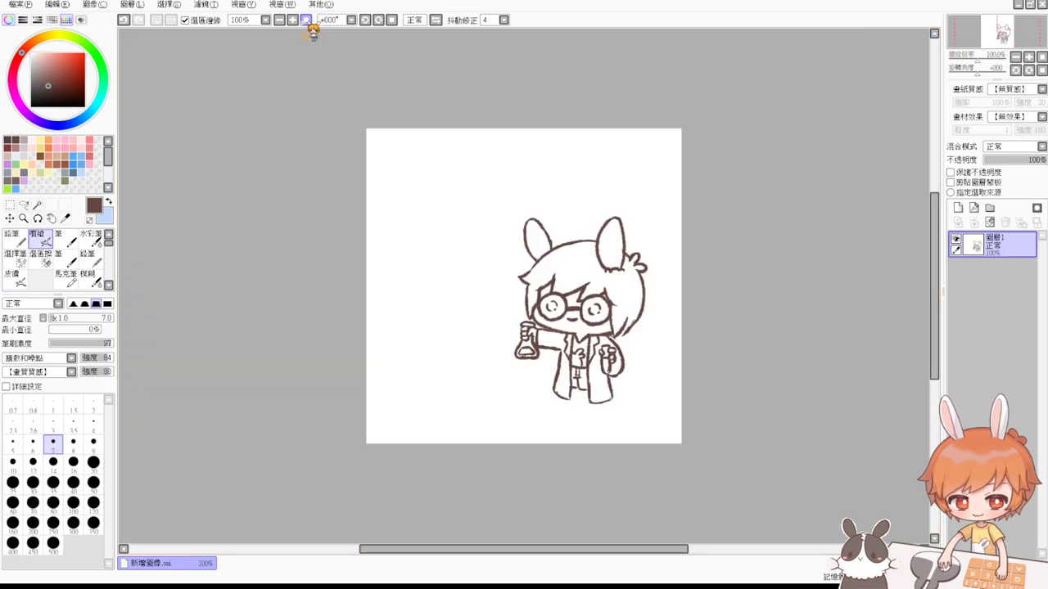
left_click(293, 19)
left_click(293, 19)
left_click(293, 19)
left_click_drag(648, 438, 532, 294)
left_click_drag(598, 397, 562, 324)
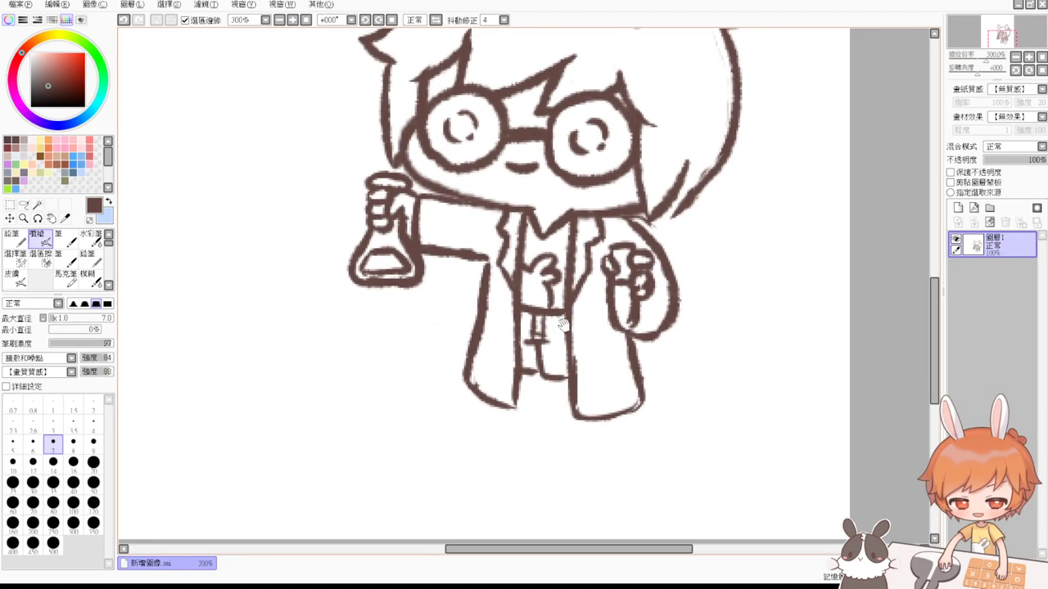
scroll(694, 389, "down", 1)
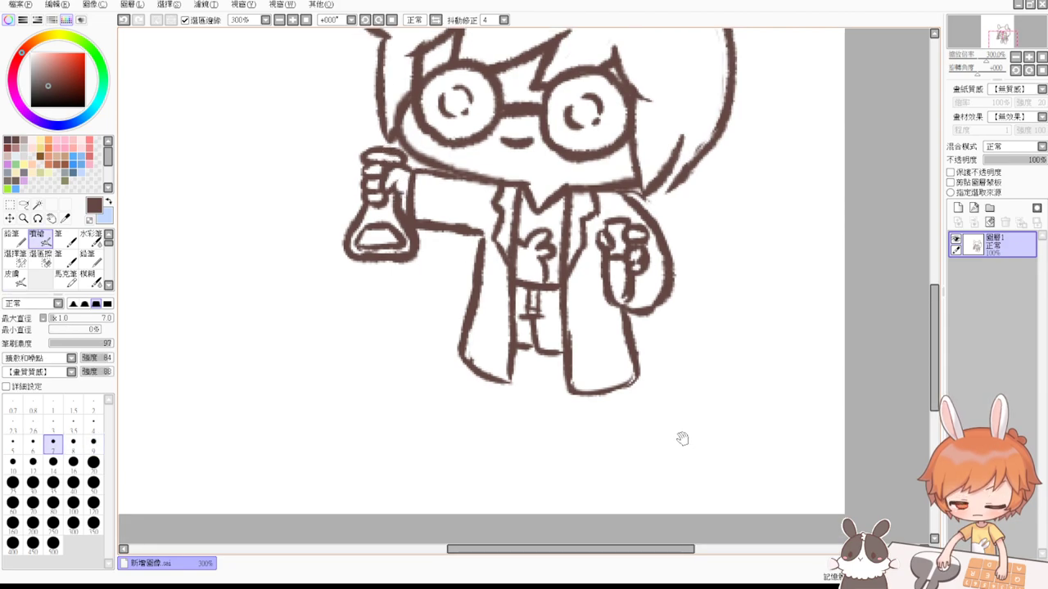
scroll(675, 410, "down", 2)
key("e")
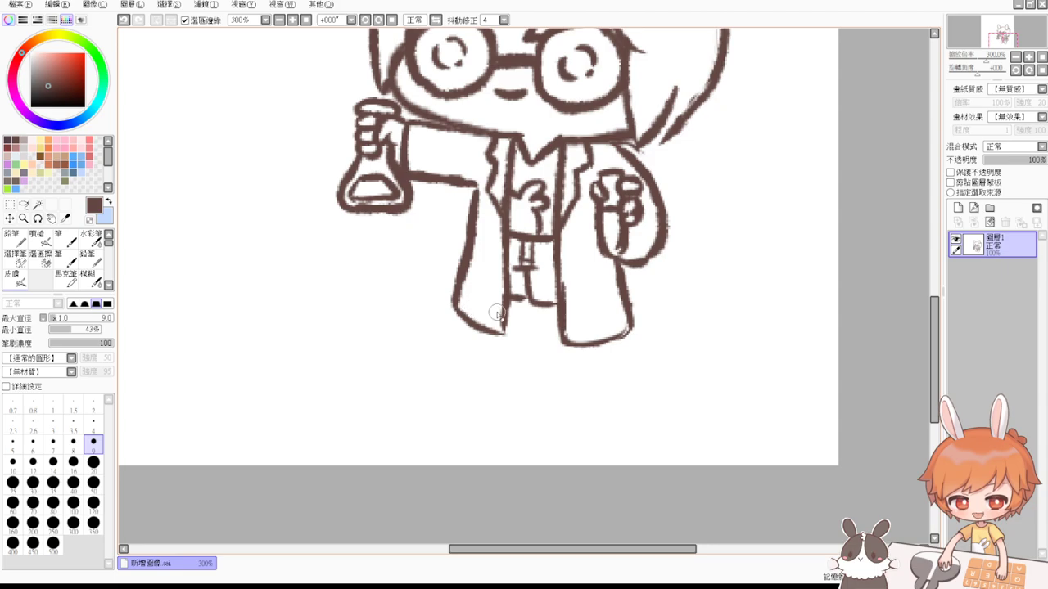
key("b")
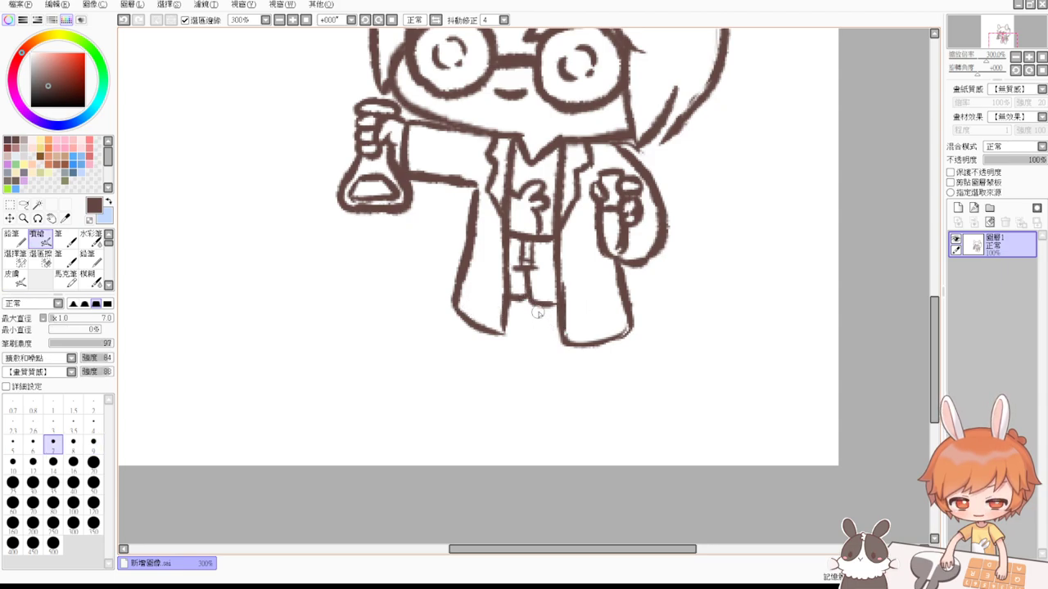
left_click_drag(538, 307, 543, 366)
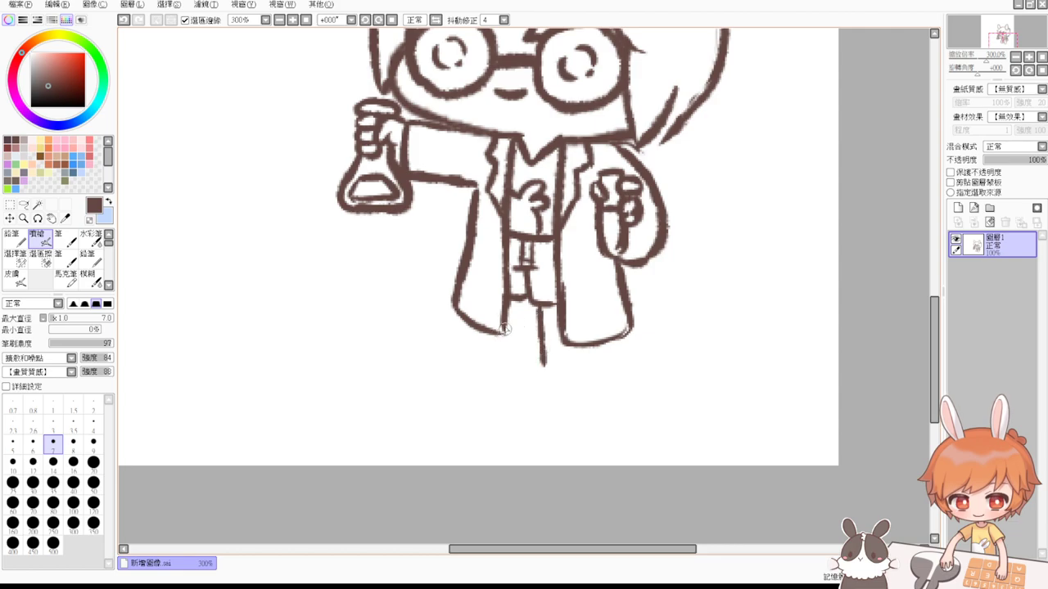
key("ctrl+z")
left_click_drag(538, 307, 542, 362)
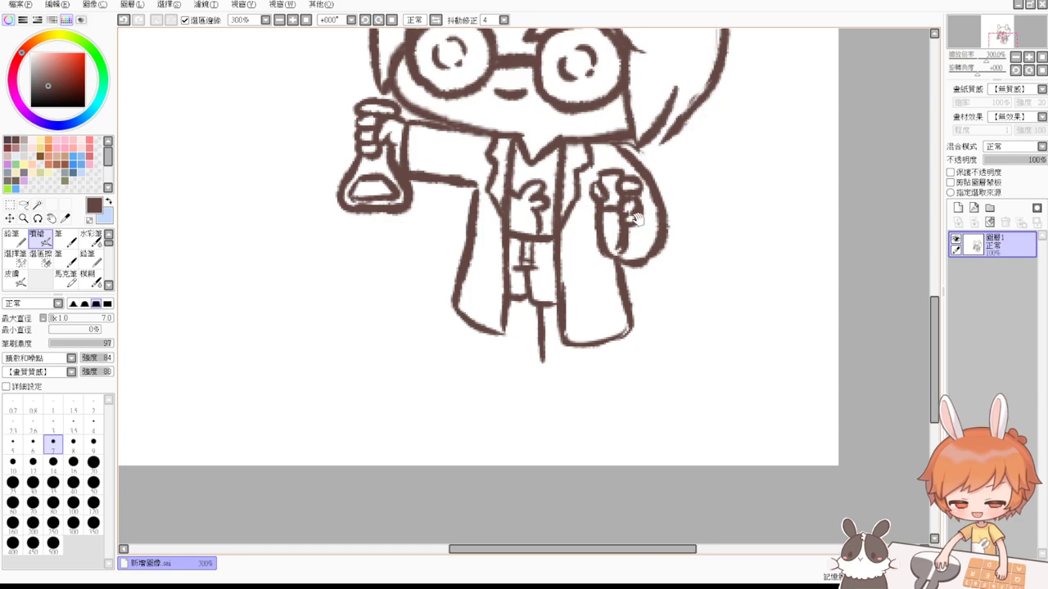
left_click_drag(637, 219, 595, 254)
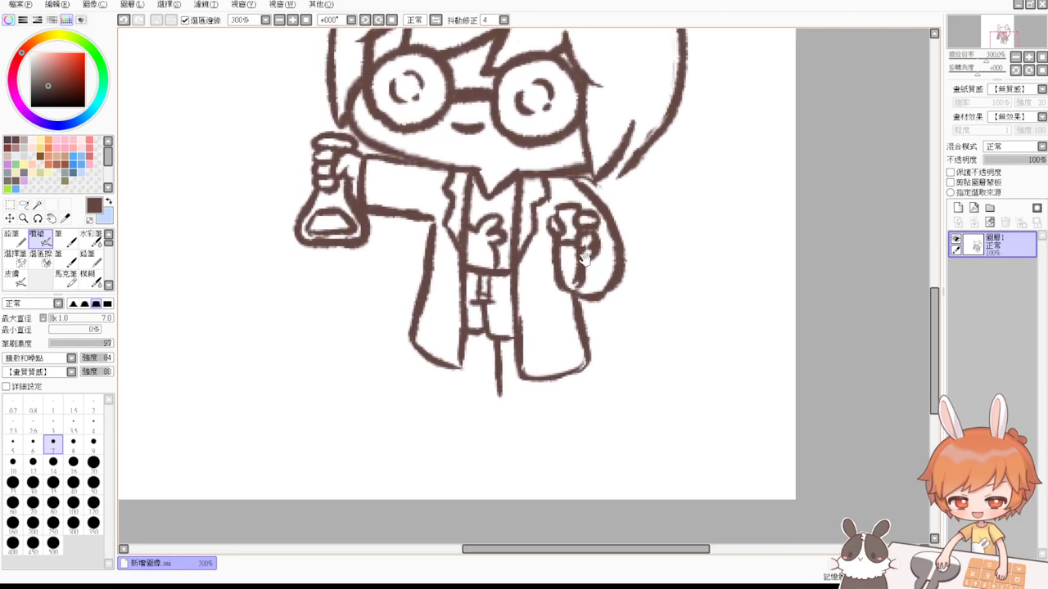
left_click(306, 19)
left_click_drag(674, 331, 596, 315)
scroll(613, 326, "up", 2)
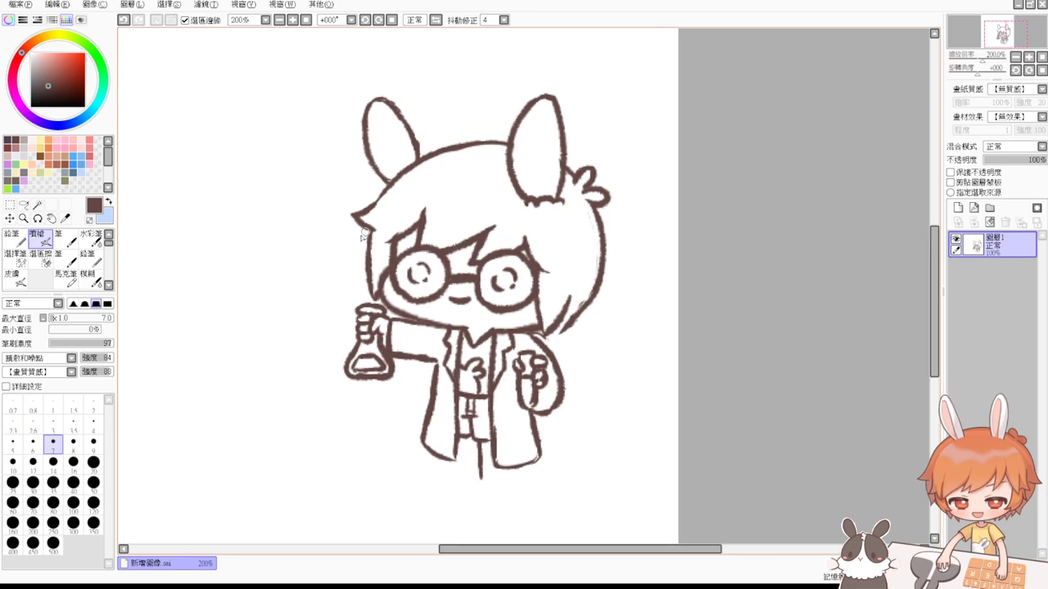
key("ctrl+z")
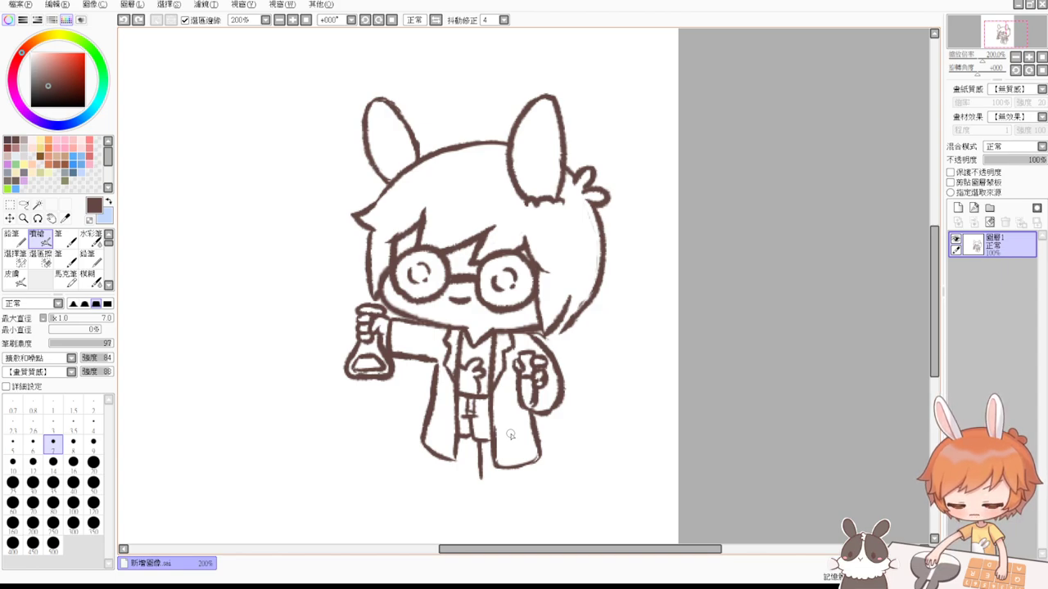
left_click(829, 282)
left_click_drag(672, 400, 676, 377)
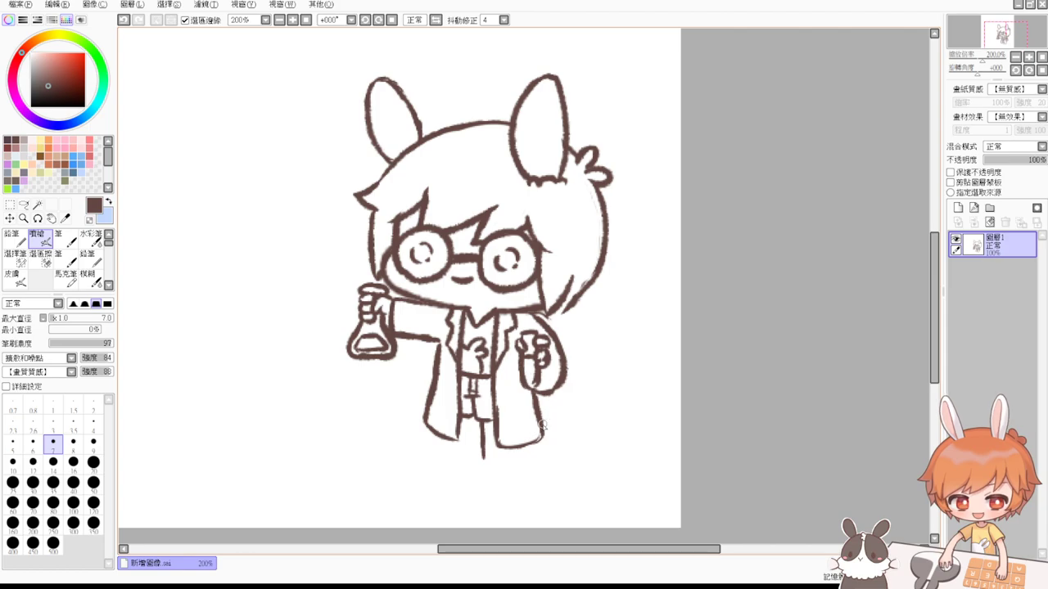
mouse_move(543, 425)
left_mouse_down()
mouse_move(523, 448)
mouse_move(505, 440)
left_mouse_up()
key("ctrl+z")
key("space")
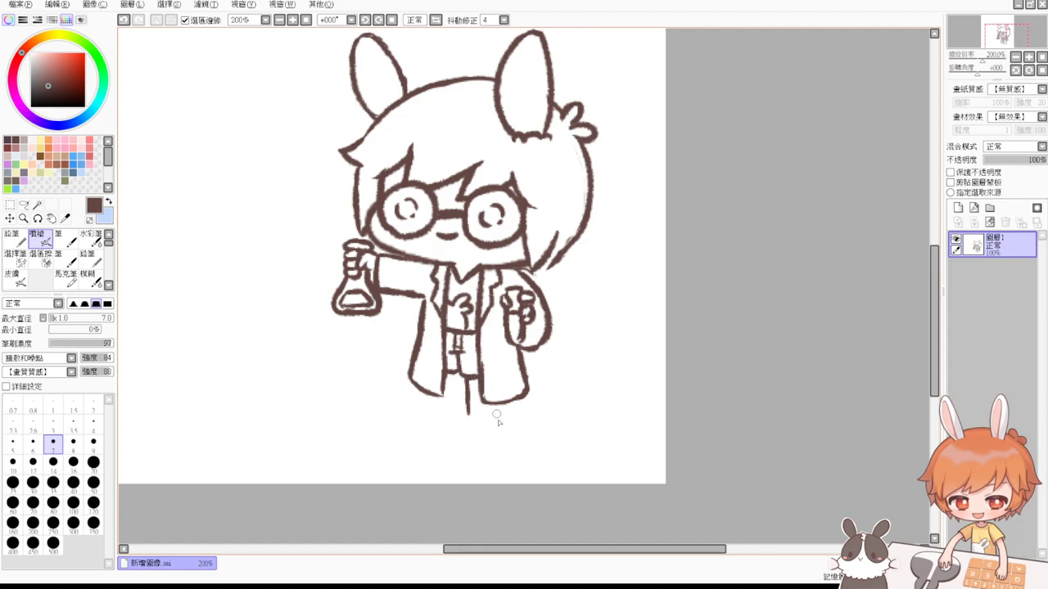
key("ctrl+z")
Step: Draw the remaining leg lines and close both short legs with rounded feet below the coat
left_click_drag(491, 404, 494, 414)
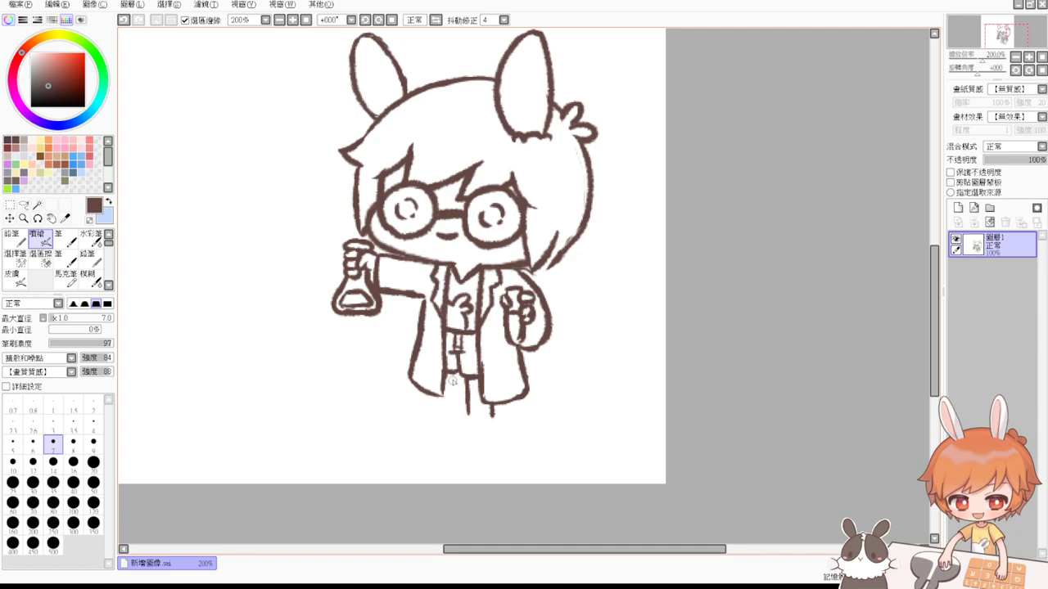
left_click_drag(454, 375, 450, 400)
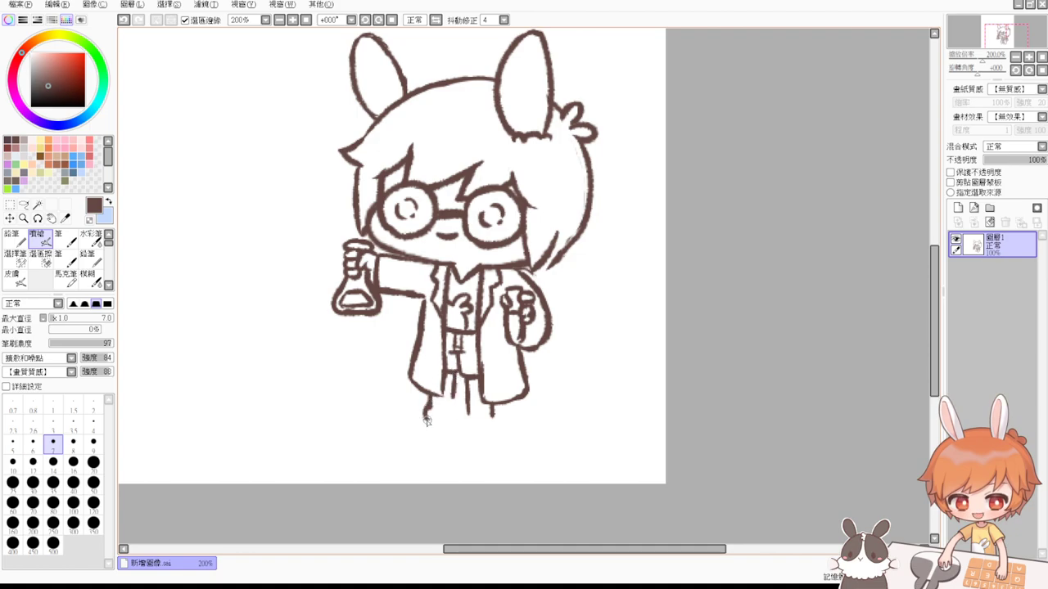
key("ctrl+z")
left_click_drag(429, 402, 433, 419)
left_click_drag(467, 404, 469, 419)
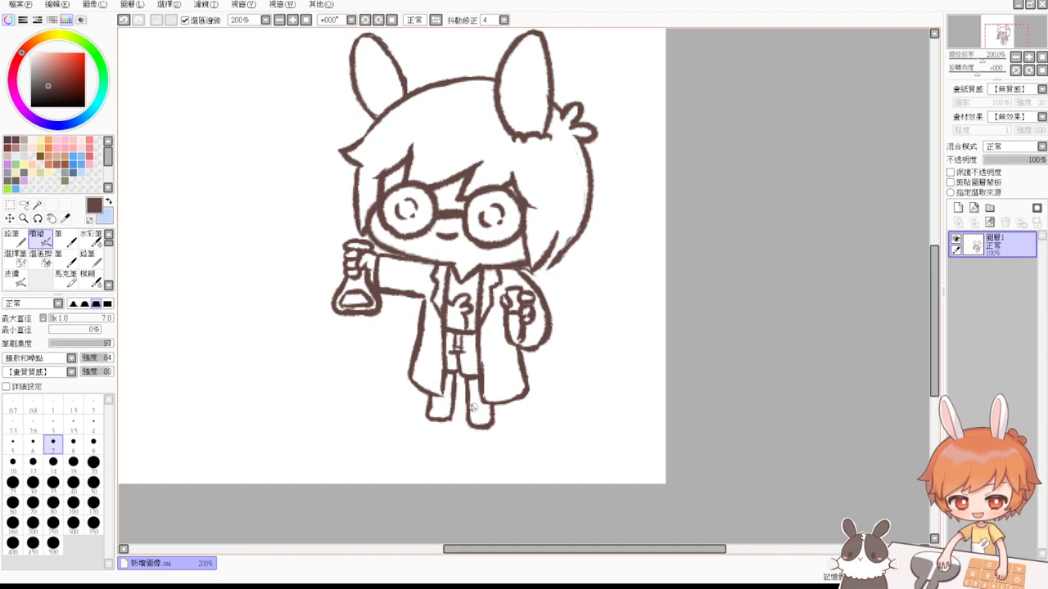
Step: Erase the bottom and outer side of the tube-side foot with the eraser at size 9
key("e")
left_click_drag(463, 424, 489, 426)
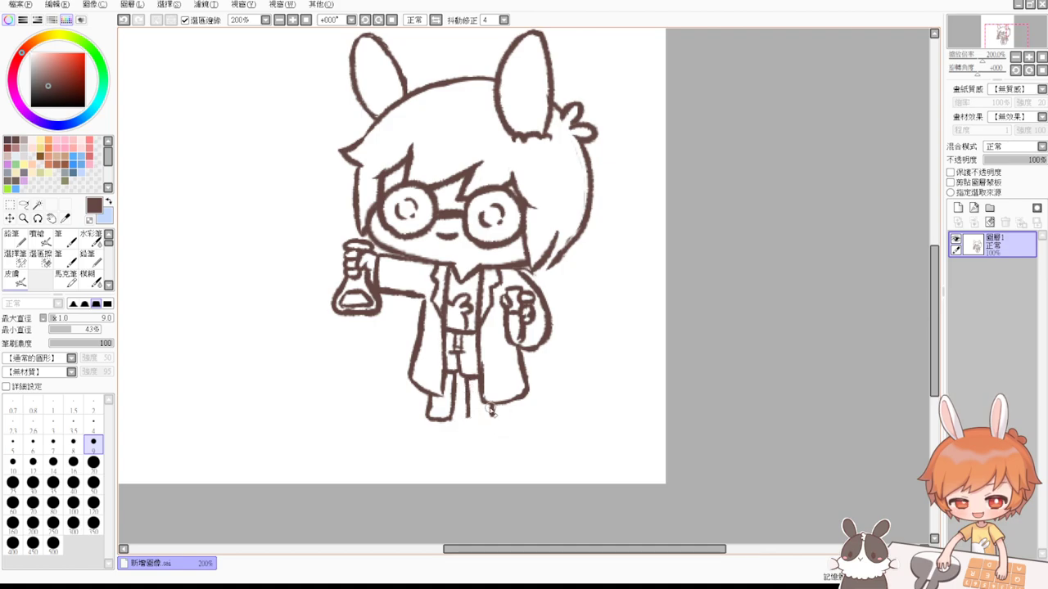
key("v")
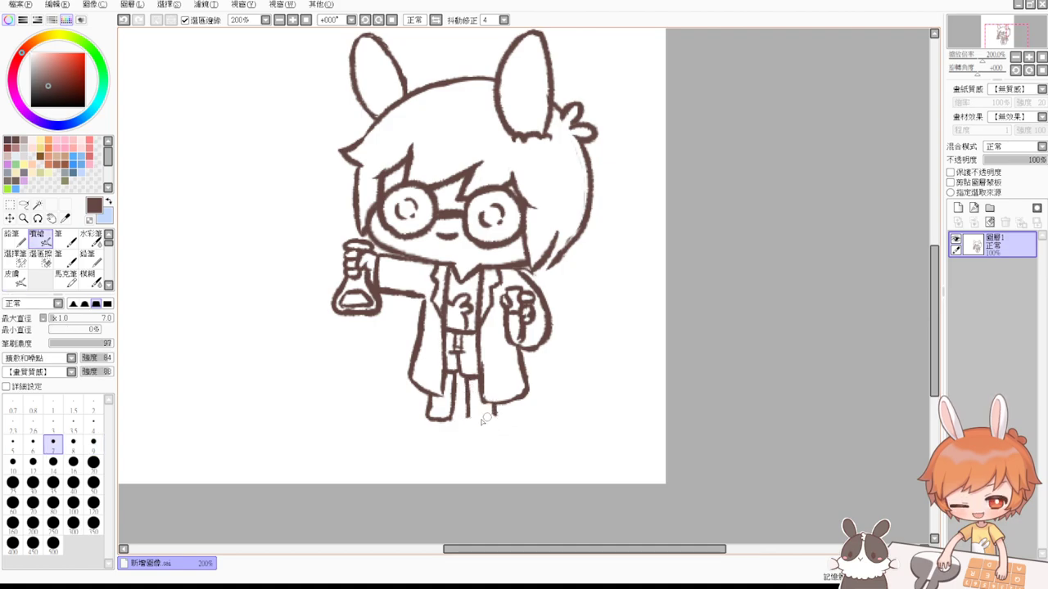
Step: Close the tube-side foot with a size 7 line and rework the flask-side leg's outer line and foot
mouse_move(469, 405)
left_mouse_down()
mouse_move(470, 422)
mouse_move(496, 416)
left_mouse_up()
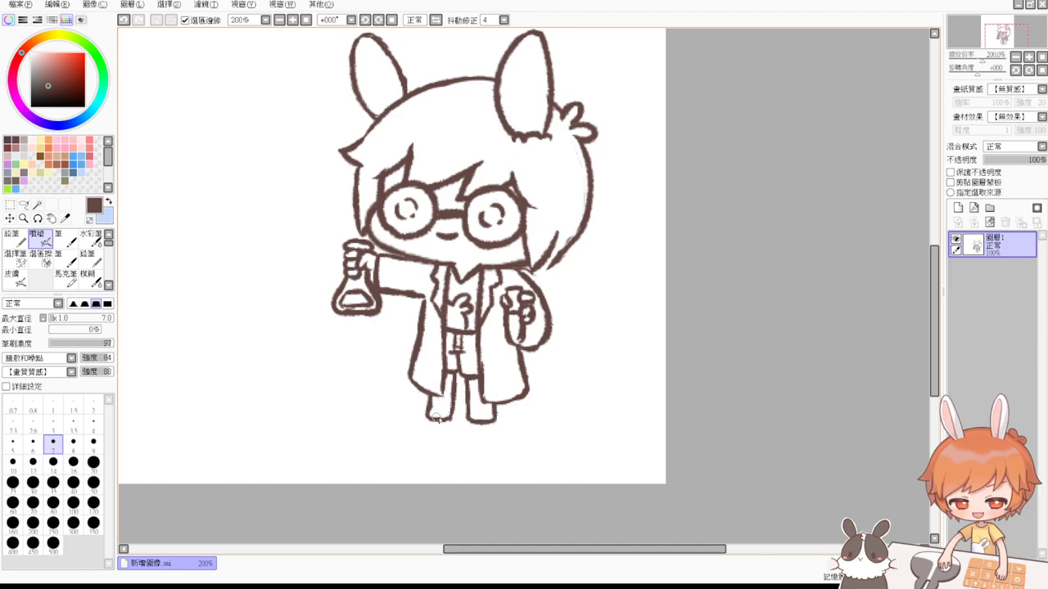
key("e")
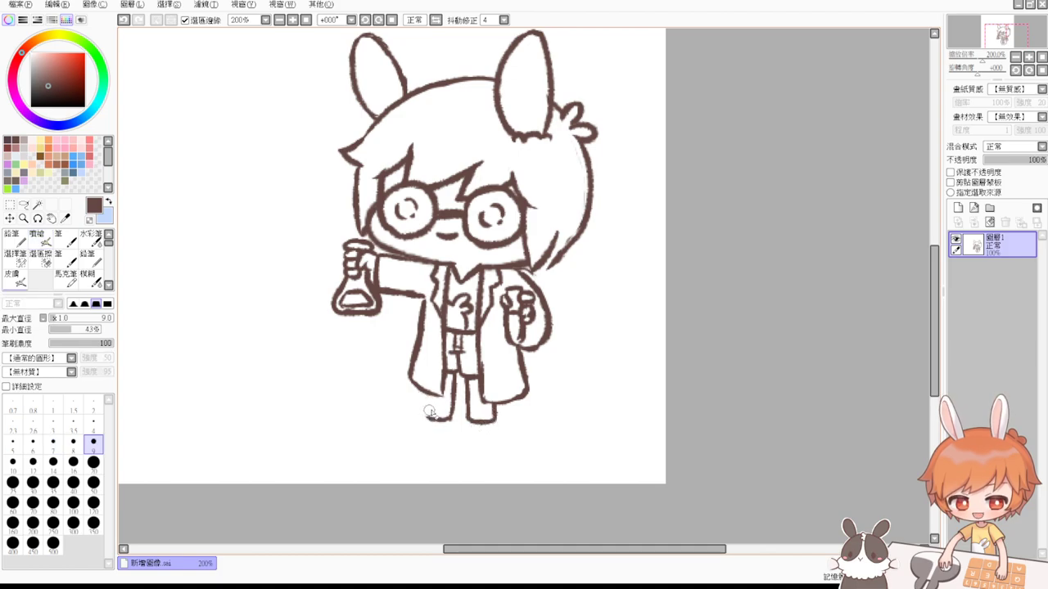
key("v")
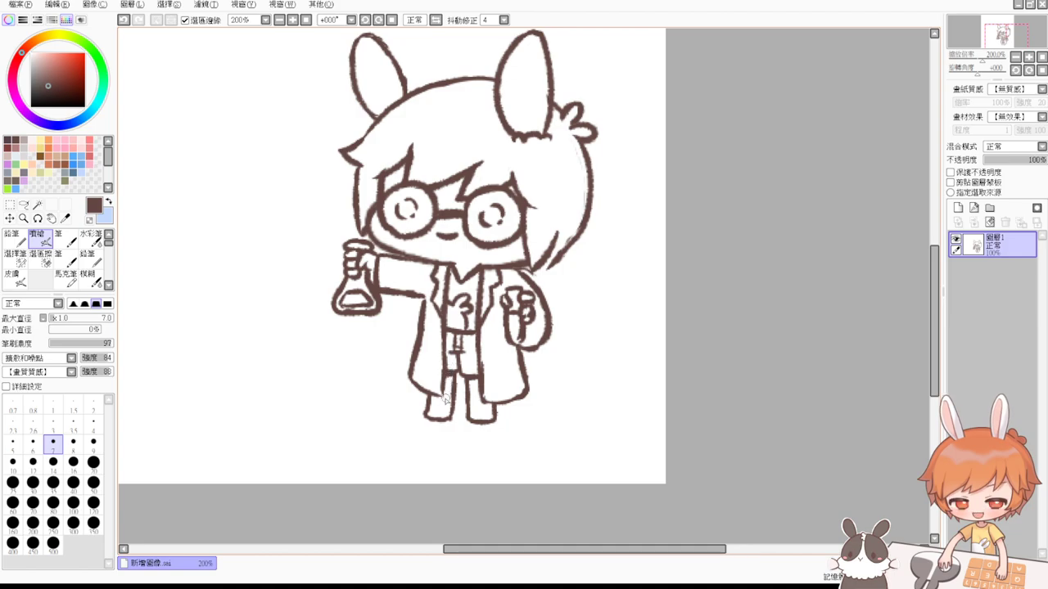
Step: Erase the rounded hem corner of the flask-side coat panel and redraw it as a more angular corner
key("e")
left_click_drag(412, 374, 427, 391)
key("b")
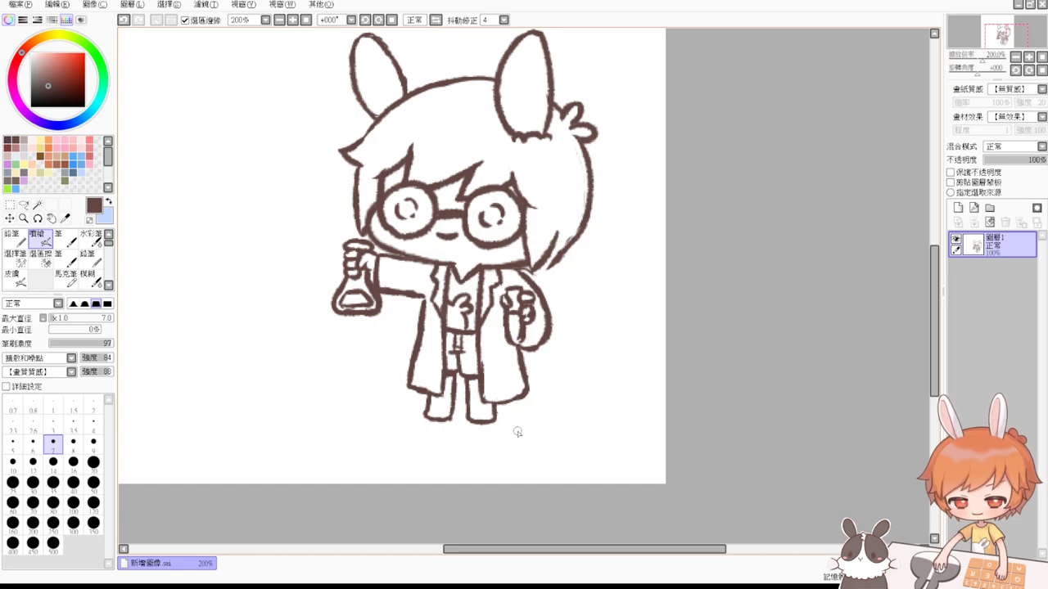
Step: Lasso the lower coat together with both legs and transform the selection to move it slightly upward
key("l")
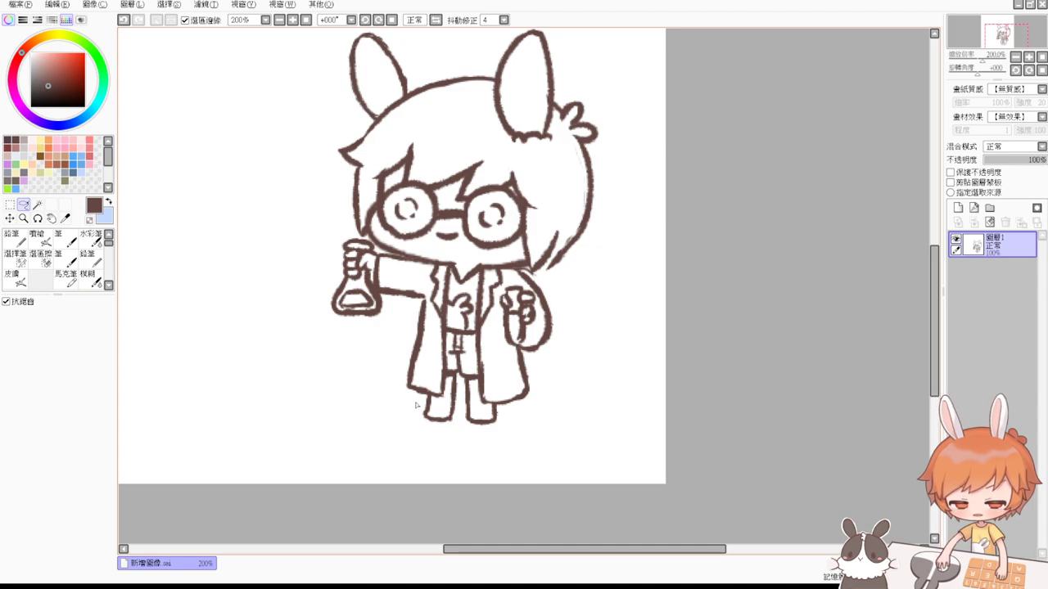
mouse_move(416, 404)
left_mouse_down()
mouse_move(490, 438)
mouse_move(506, 413)
left_mouse_up()
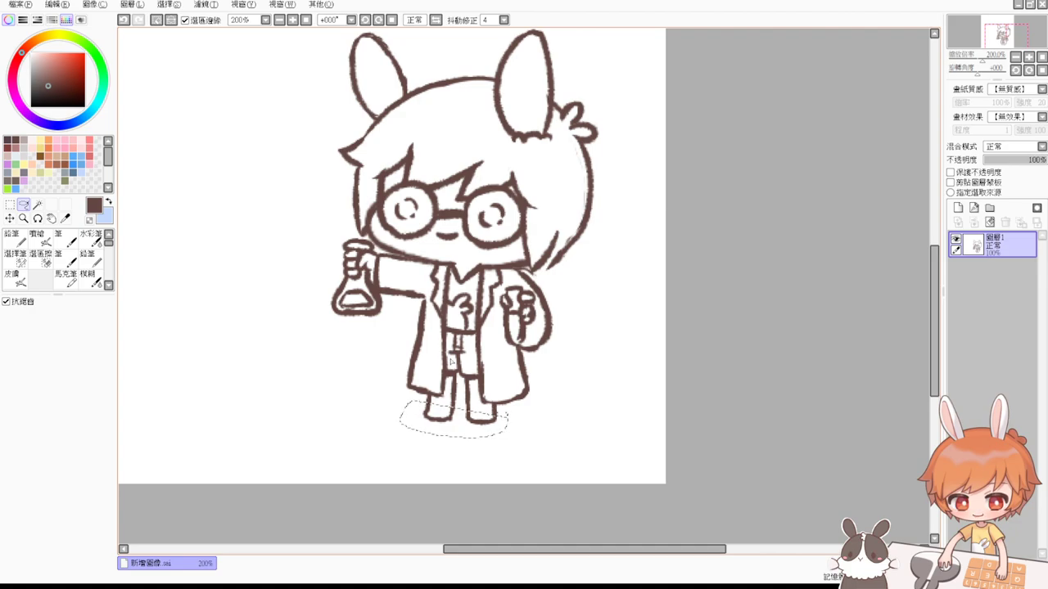
key("ctrl+d")
mouse_move(393, 398)
left_mouse_down()
mouse_move(431, 443)
mouse_move(524, 441)
left_mouse_up()
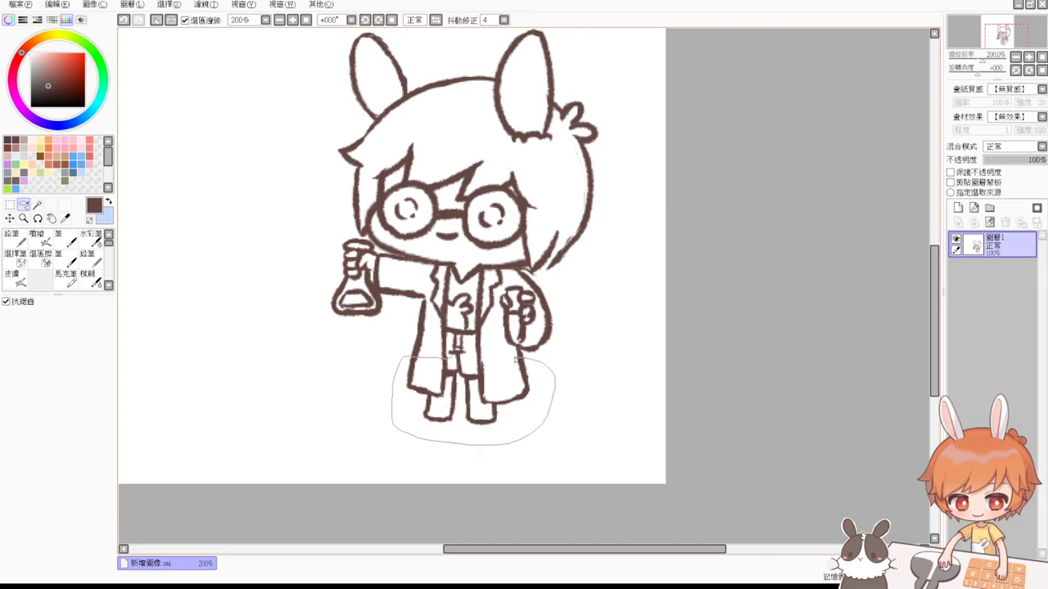
mouse_move(456, 358)
left_mouse_down()
mouse_move(446, 362)
mouse_move(494, 381)
left_mouse_up()
key("ctrl+t")
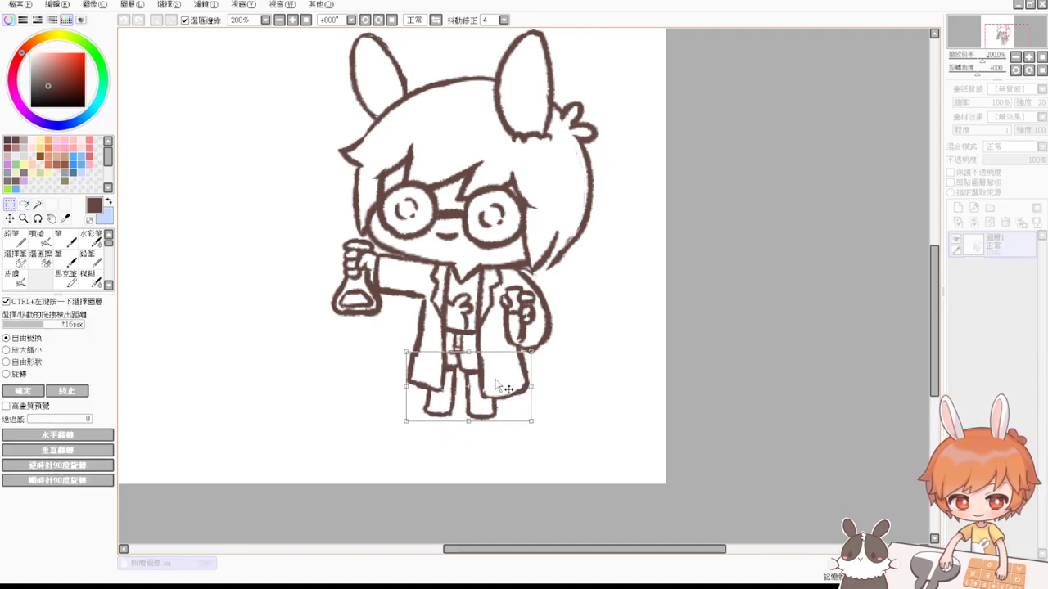
key("Return")
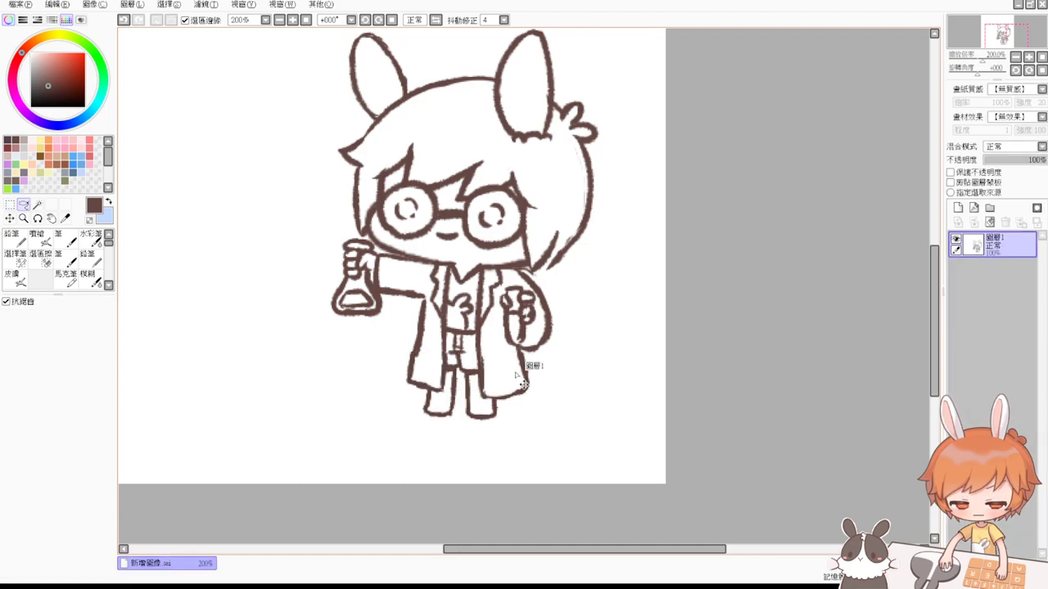
Step: Erase the bottoms of both feet and redraw them higher with the size 7 brush to shorten the legs
left_click(38, 238)
key("e")
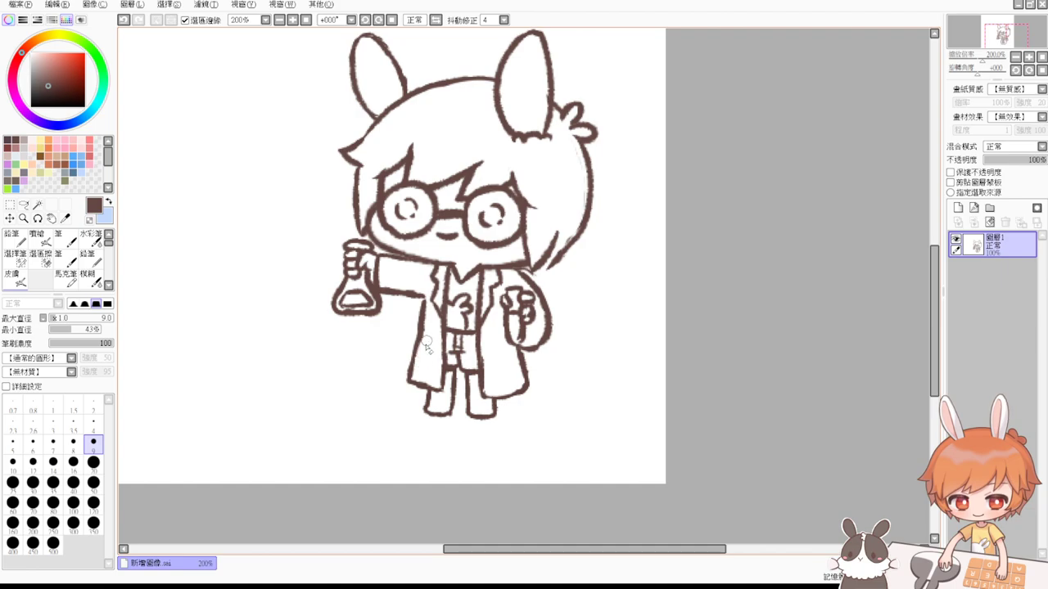
mouse_move(433, 426)
left_mouse_down()
mouse_move(489, 415)
mouse_move(424, 416)
mouse_move(505, 419)
mouse_move(447, 424)
mouse_move(473, 428)
mouse_move(421, 412)
mouse_move(428, 395)
mouse_move(441, 406)
mouse_move(428, 405)
mouse_move(468, 392)
mouse_move(468, 403)
mouse_move(468, 403)
left_mouse_up()
key("e")
key("ctrl+z")
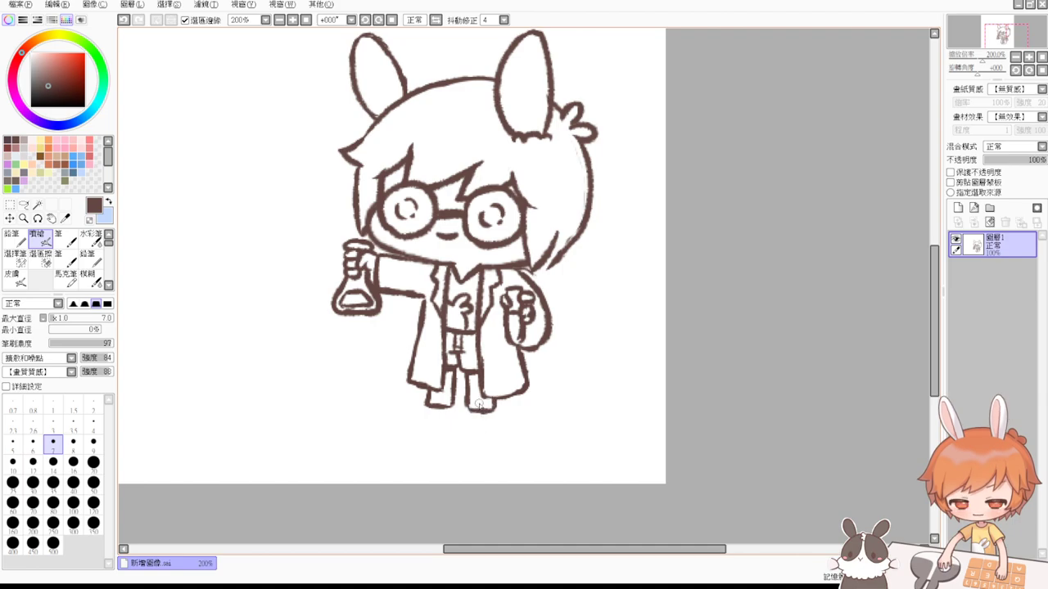
Step: Lasso the flask with the hand holding it and move the selection slightly closer to the body
left_click_drag(528, 272, 553, 301)
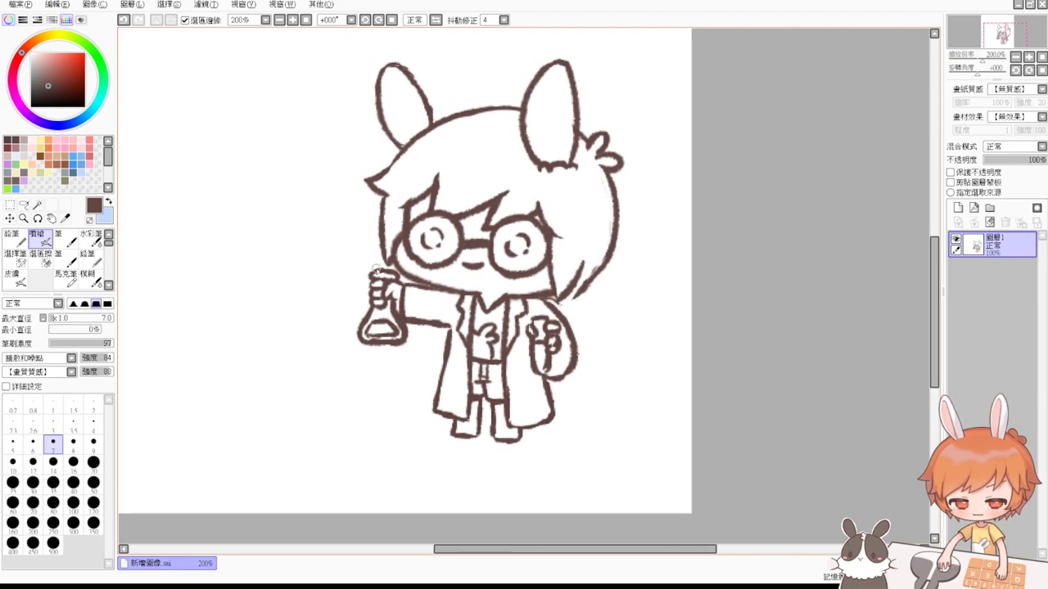
left_click(23, 205)
mouse_move(364, 261)
left_mouse_down()
mouse_move(335, 345)
mouse_move(416, 335)
left_mouse_up()
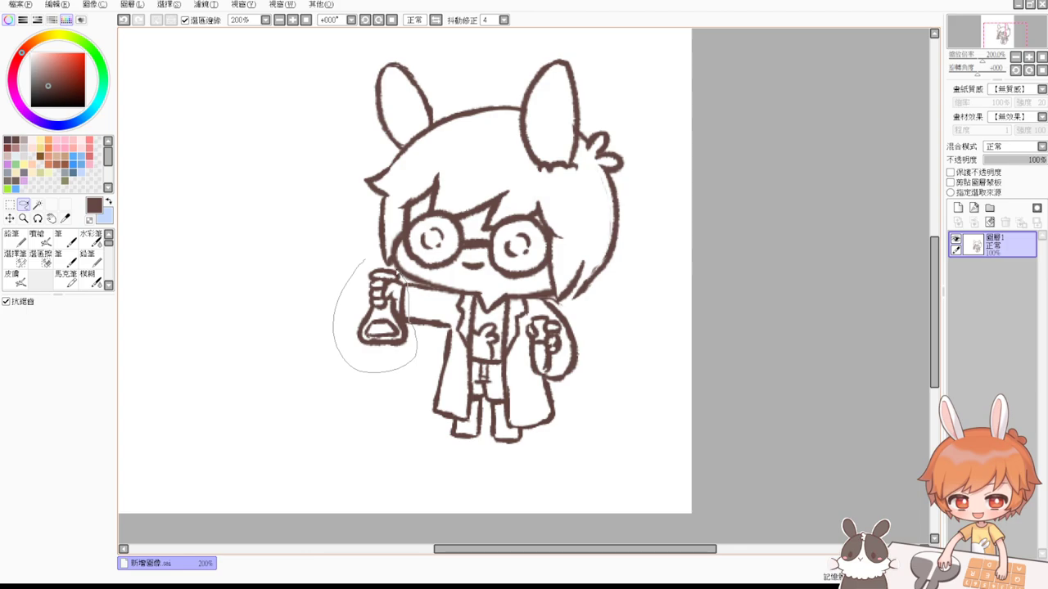
left_click_drag(374, 266, 377, 267)
key("ctrl+t")
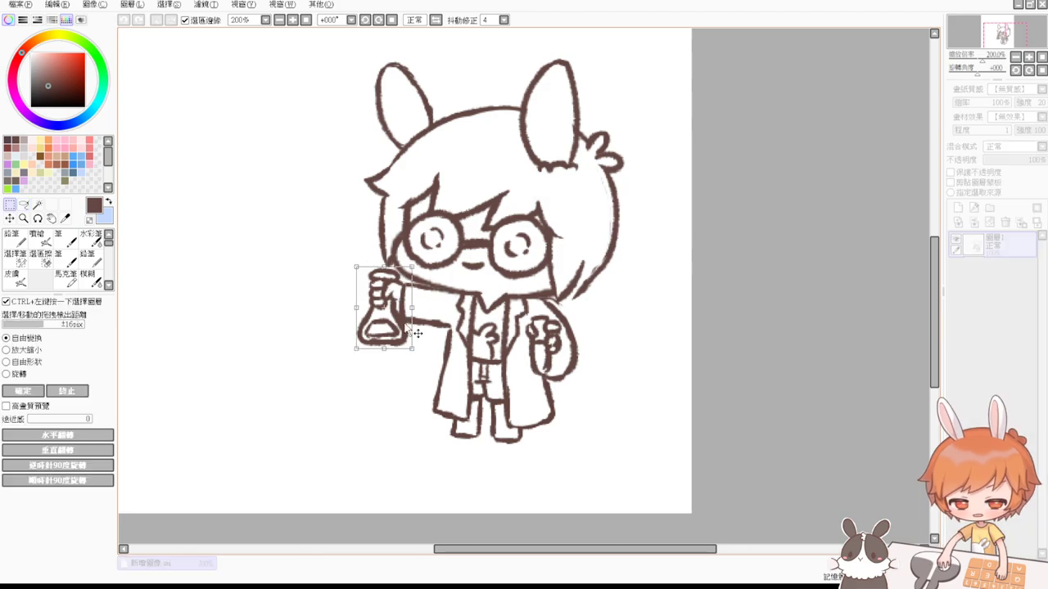
left_click_drag(407, 330, 408, 328)
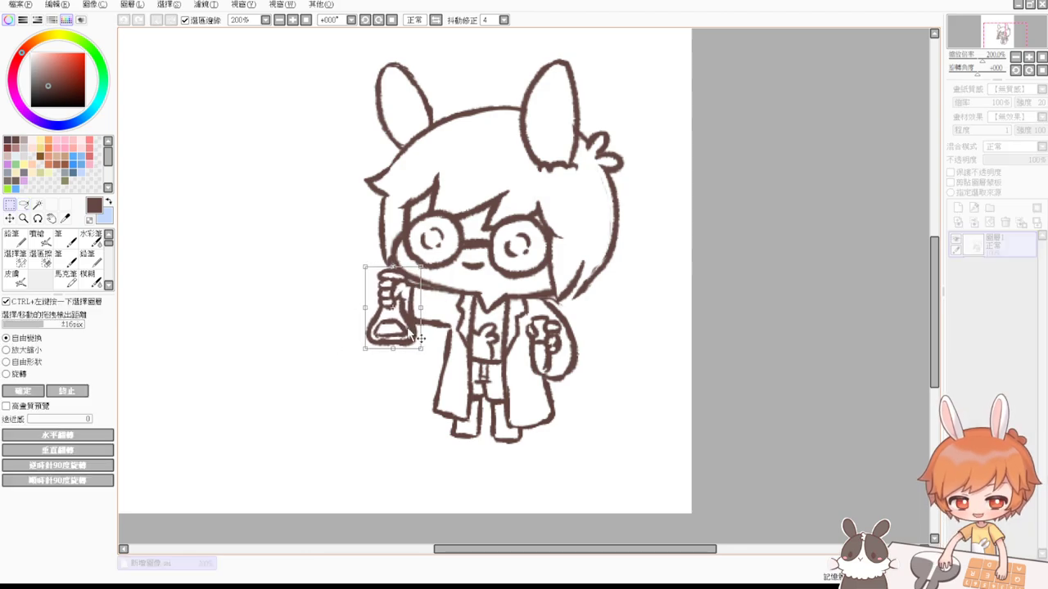
key("Return")
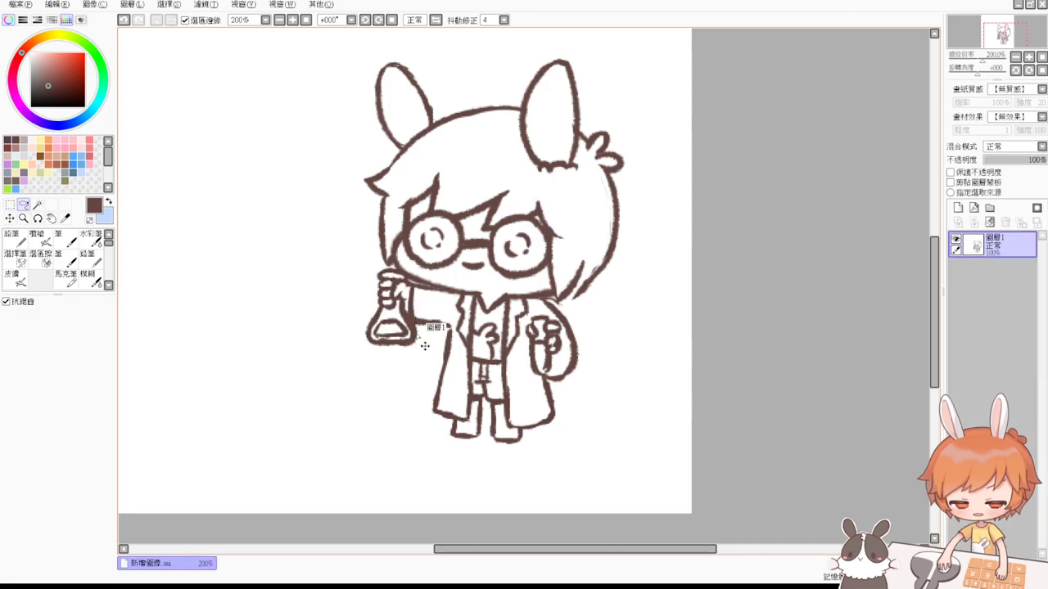
Step: Clean up the flask arm's lower sleeve line so it slants down into the coat, and retouch the coat's side line below it
left_click(38, 242)
key("e")
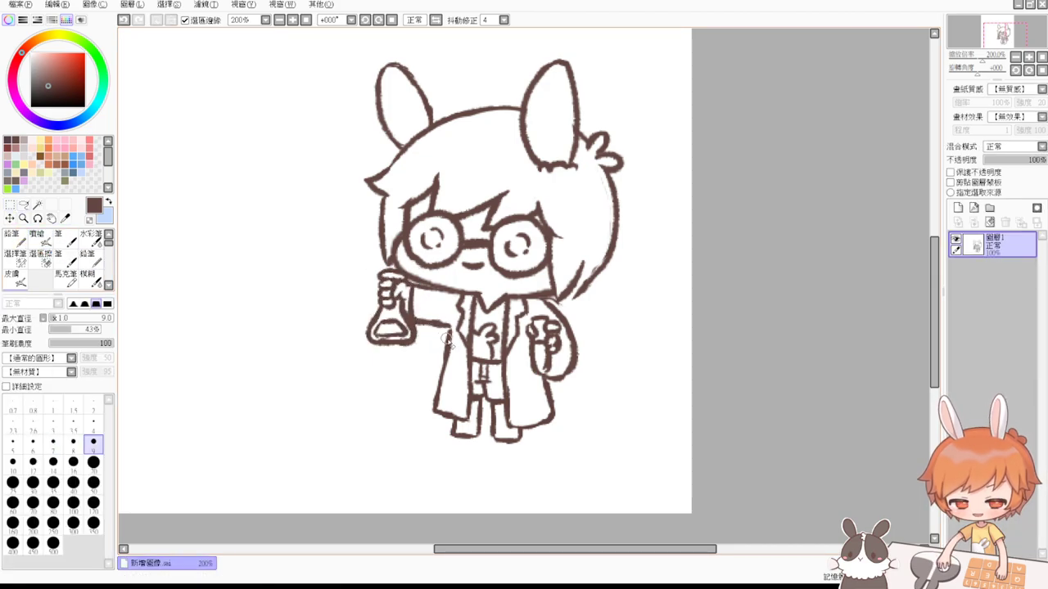
key("b")
left_click_drag(449, 331, 446, 361)
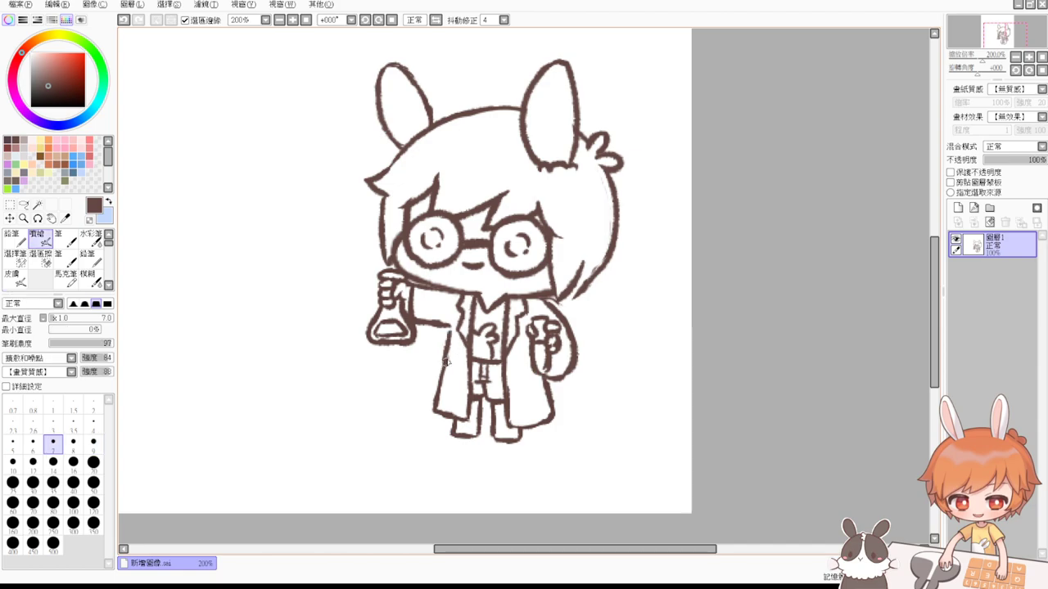
key("e")
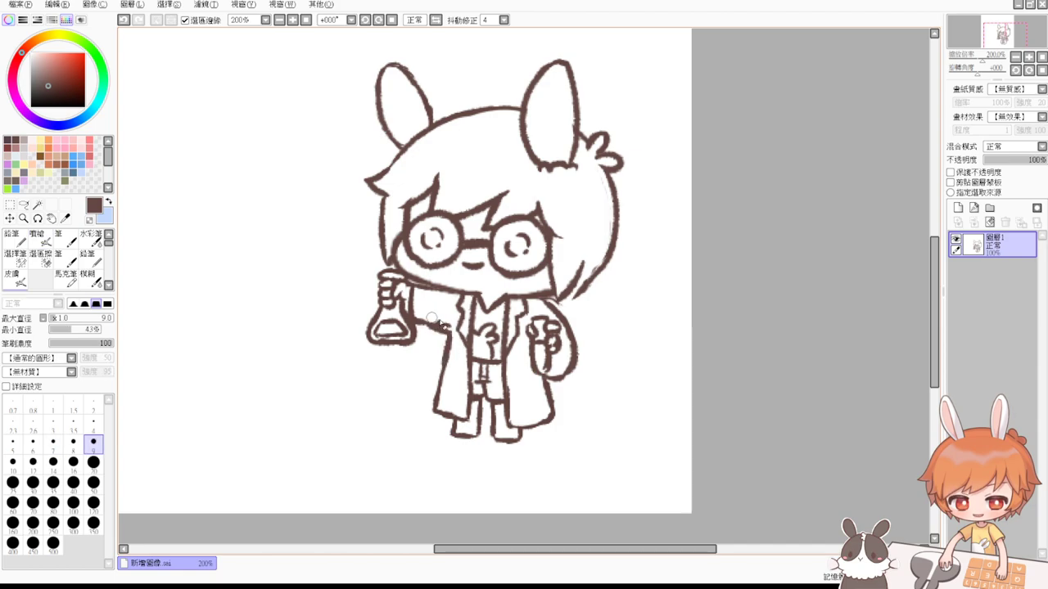
key("b")
key("e")
left_click_drag(450, 331, 426, 314)
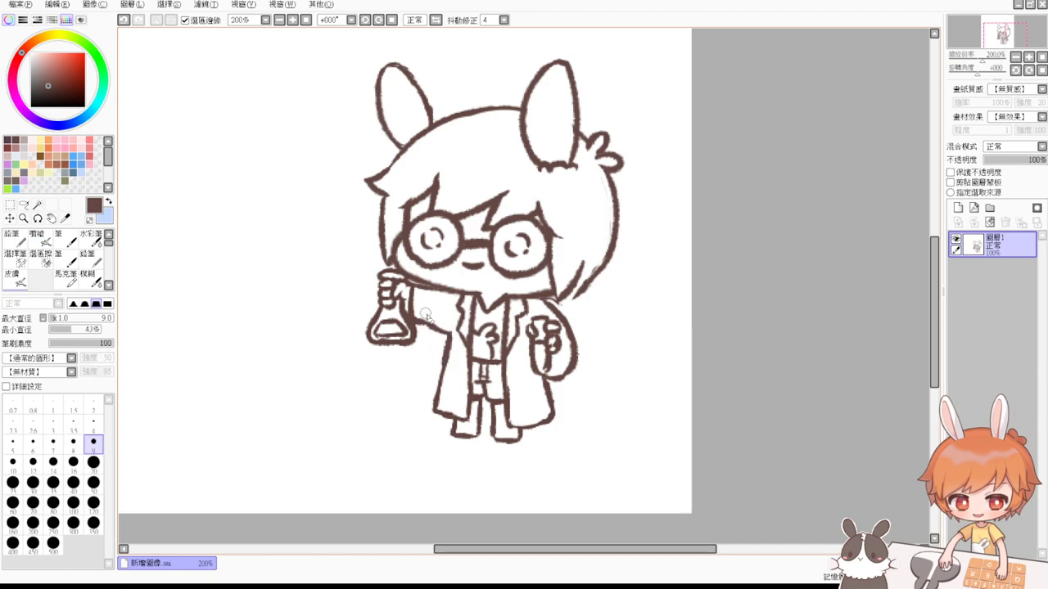
key("v")
left_click_drag(442, 377, 448, 413)
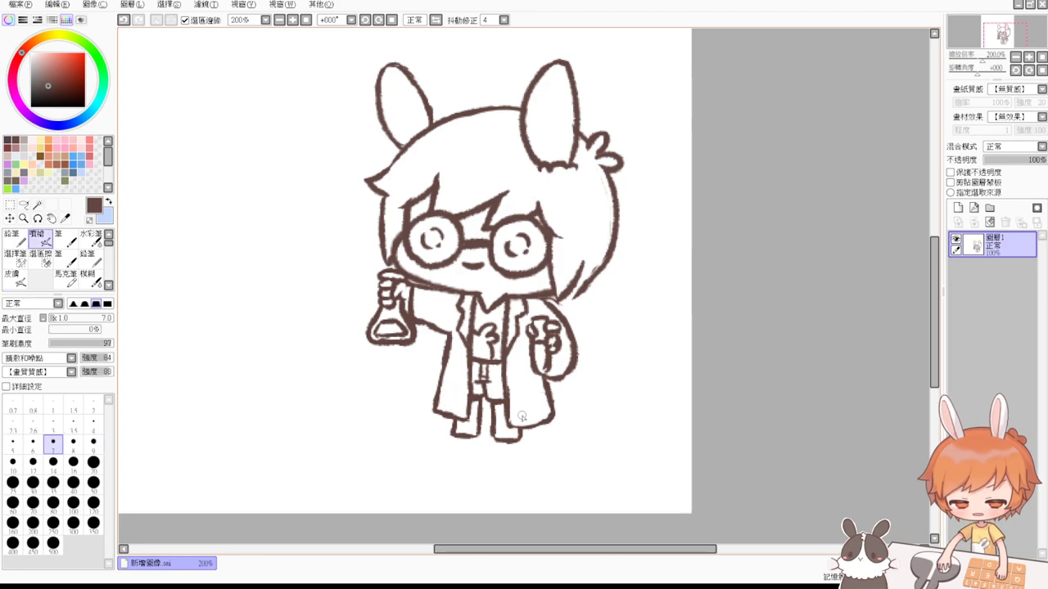
Step: Erase the tube-side leg and foot below the coat and redraw them slanting slightly outward
key("e")
mouse_move(503, 447)
left_mouse_down()
mouse_move(511, 438)
mouse_move(492, 418)
mouse_move(496, 434)
left_mouse_up()
key("v")
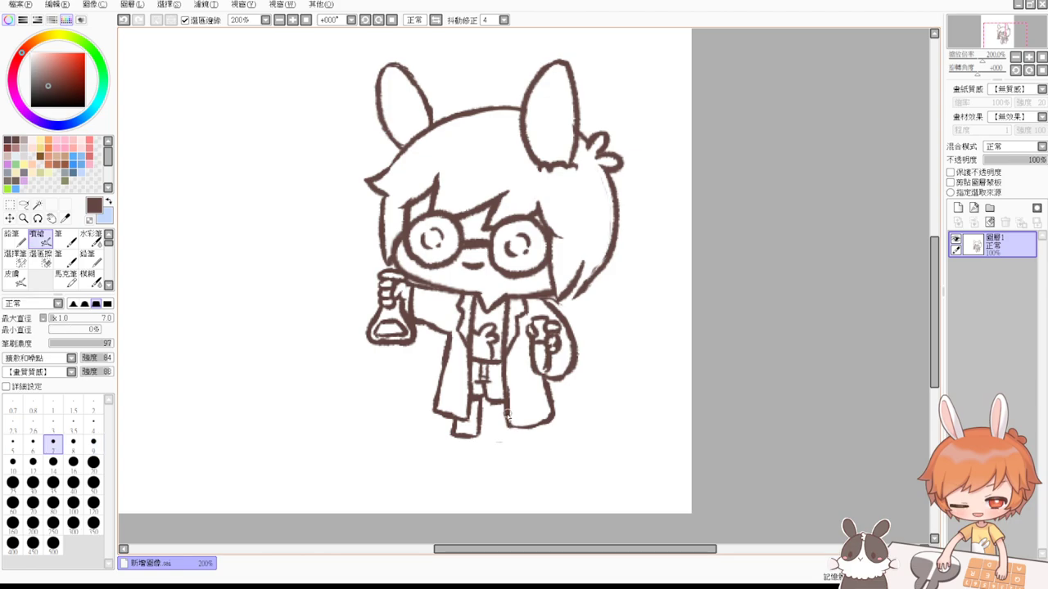
mouse_move(497, 404)
left_mouse_down()
mouse_move(502, 436)
mouse_move(528, 435)
mouse_move(503, 441)
mouse_move(500, 425)
mouse_move(503, 440)
mouse_move(531, 442)
left_mouse_up()
key("ctrl+z")
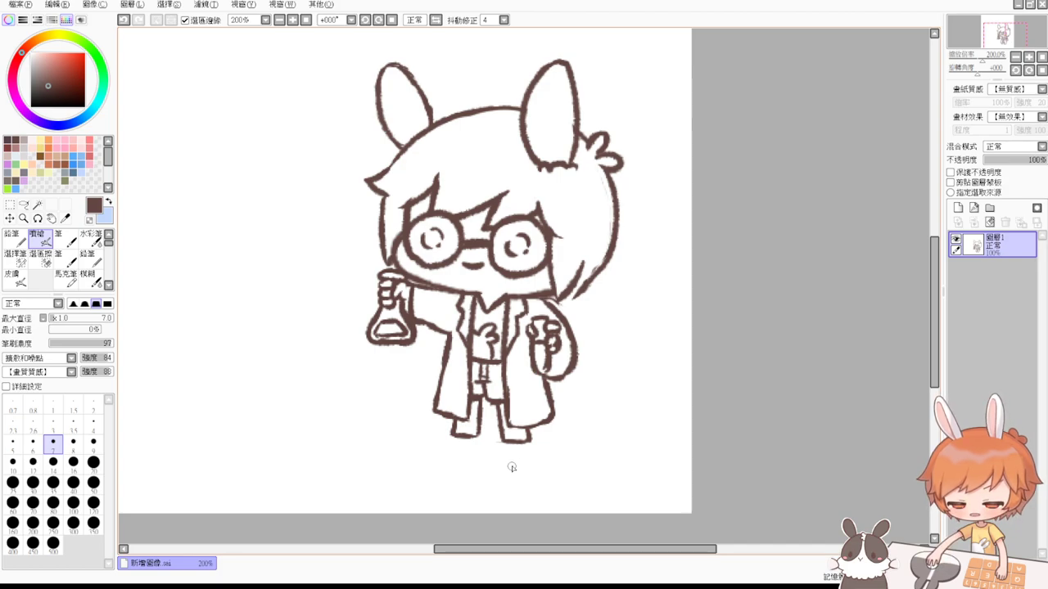
key("e")
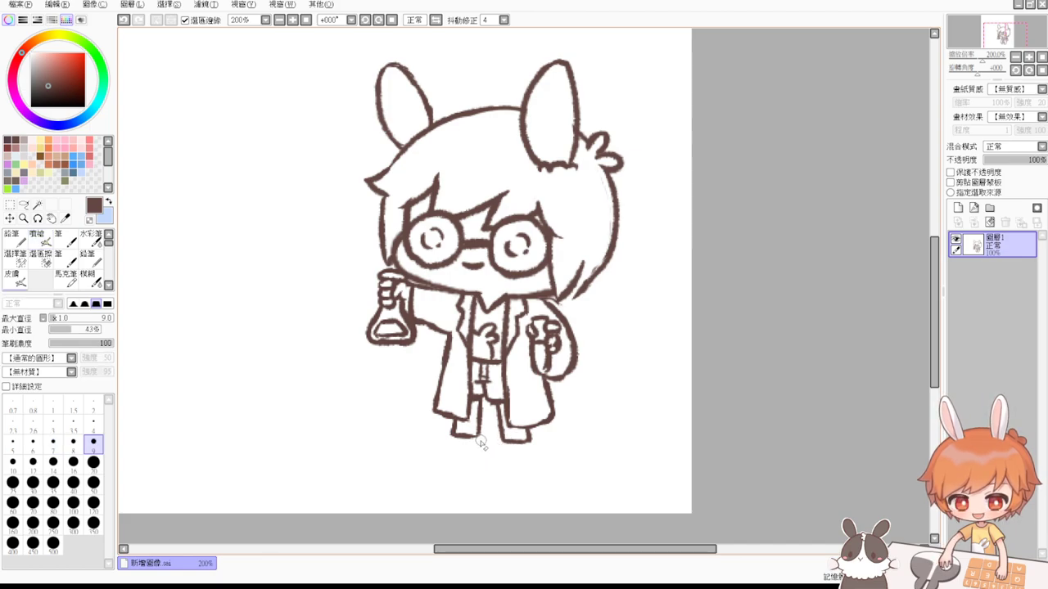
Step: Sketch a V shape from two converging strokes in the blank area below the flask and undo it
key("e")
left_click_drag(320, 374, 345, 437)
left_click_drag(352, 370, 339, 432)
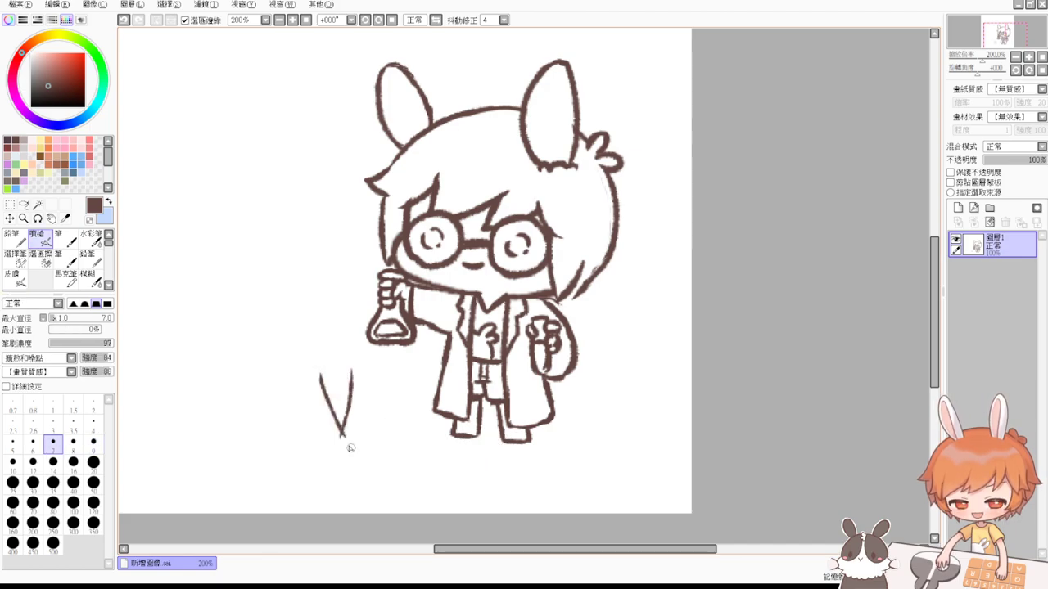
key("e")
key("e")
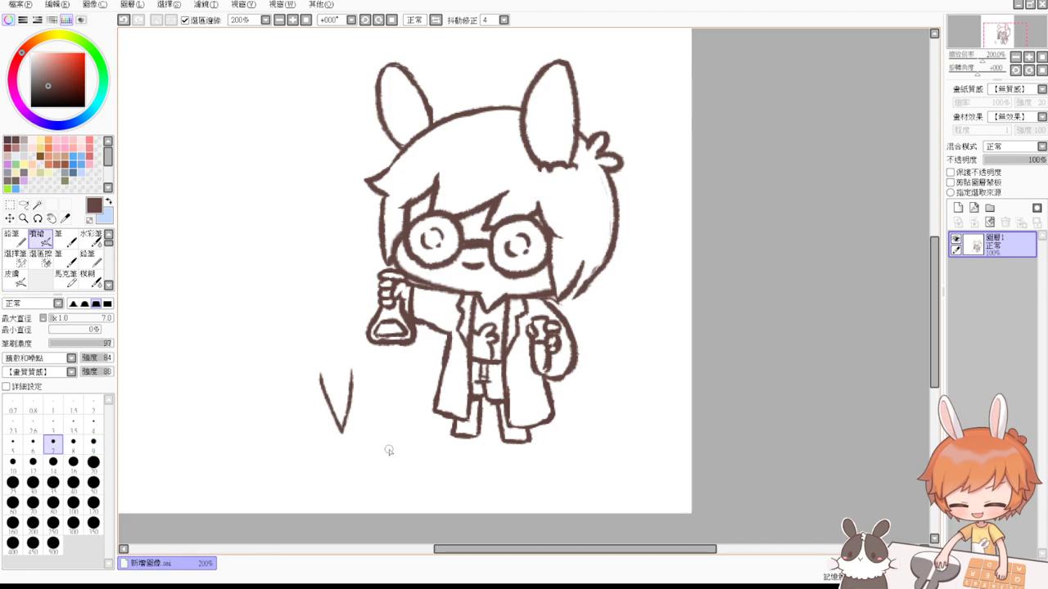
key("ctrl+z")
key("ctrl+z")
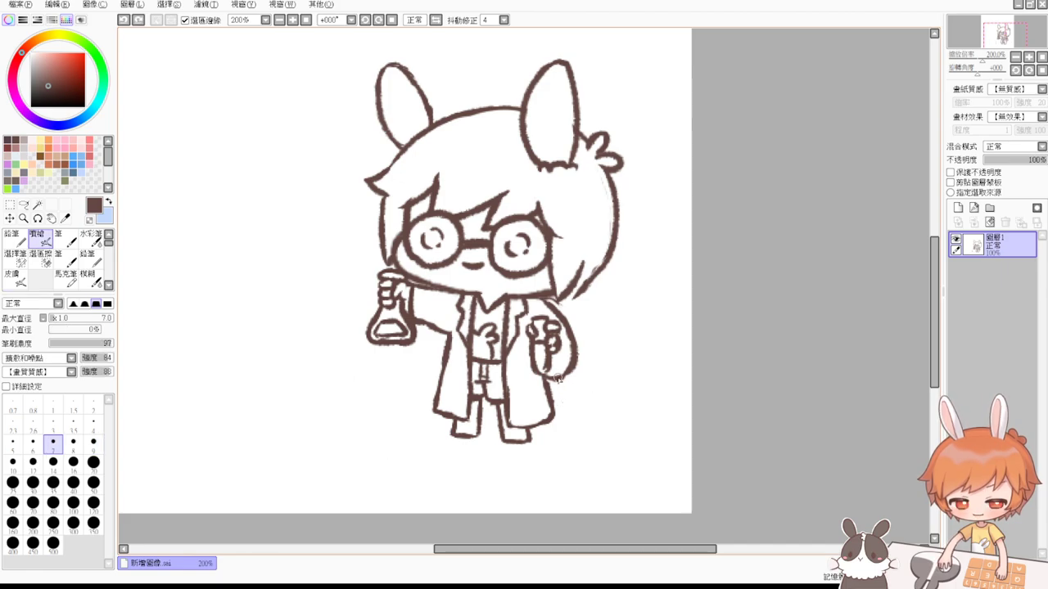
Step: Erase the faint stray lines inside the back hair and touch up the lower hair tip and the shirt collar
key("e")
left_click(598, 185)
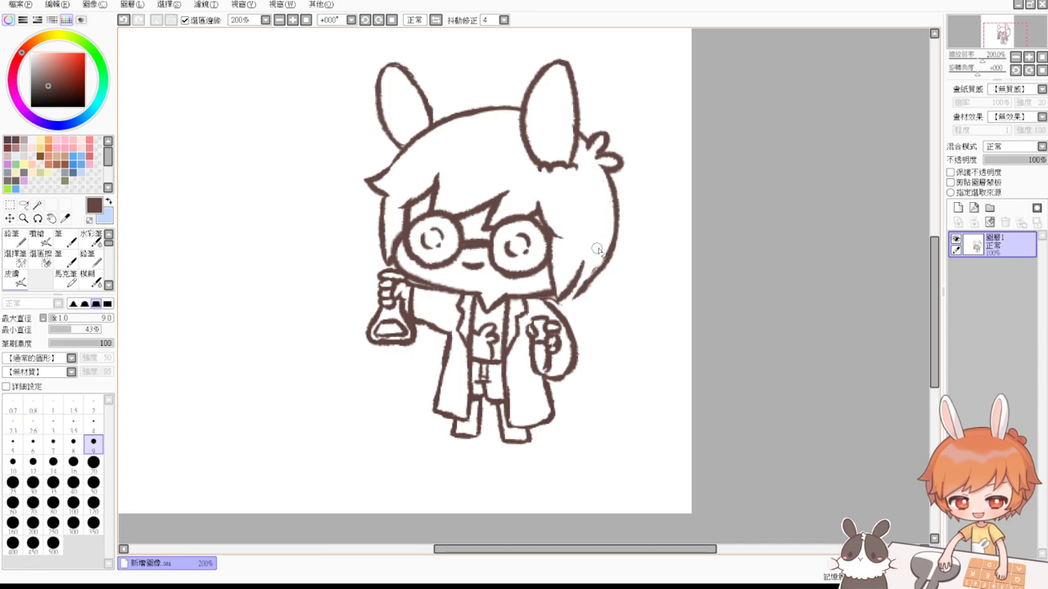
key("e")
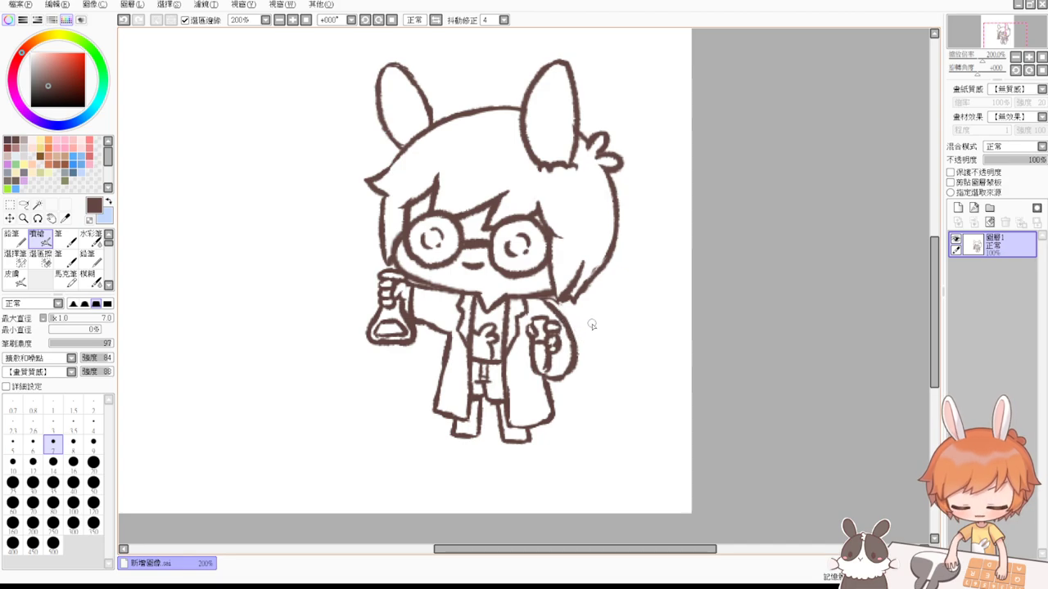
key("e")
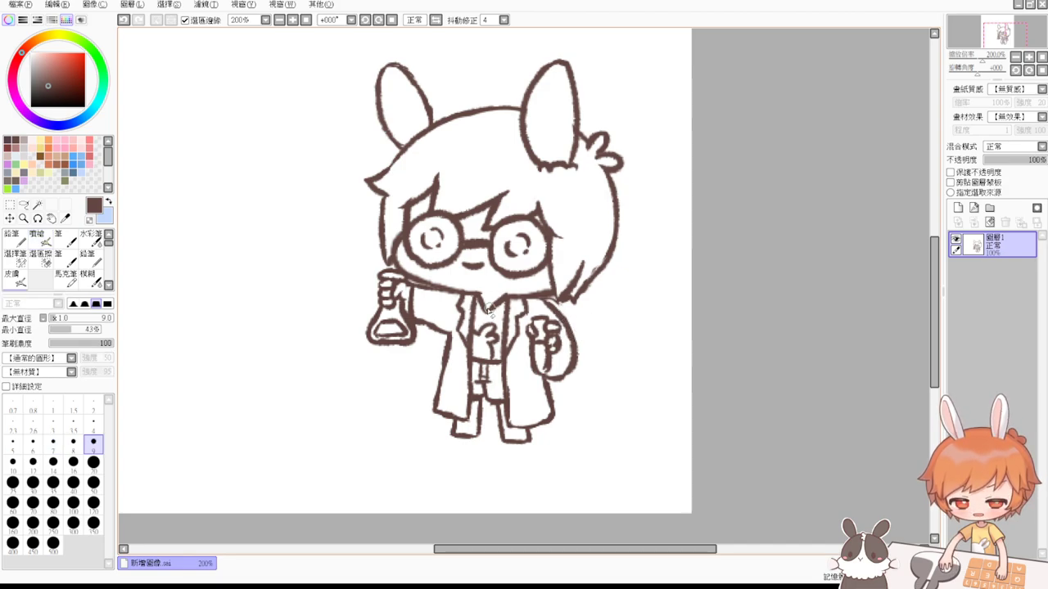
key("e")
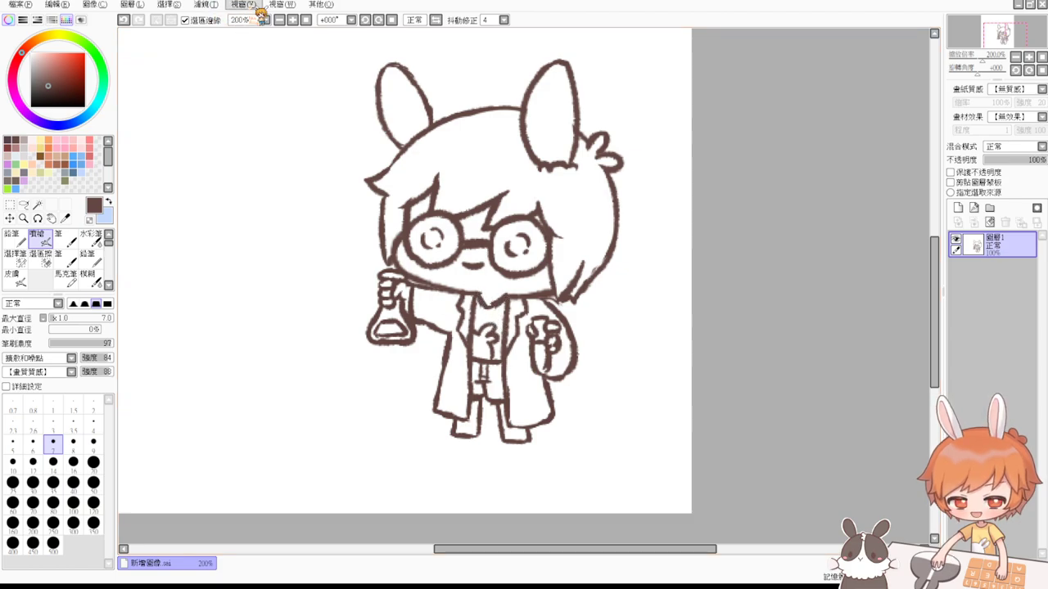
left_click(305, 20)
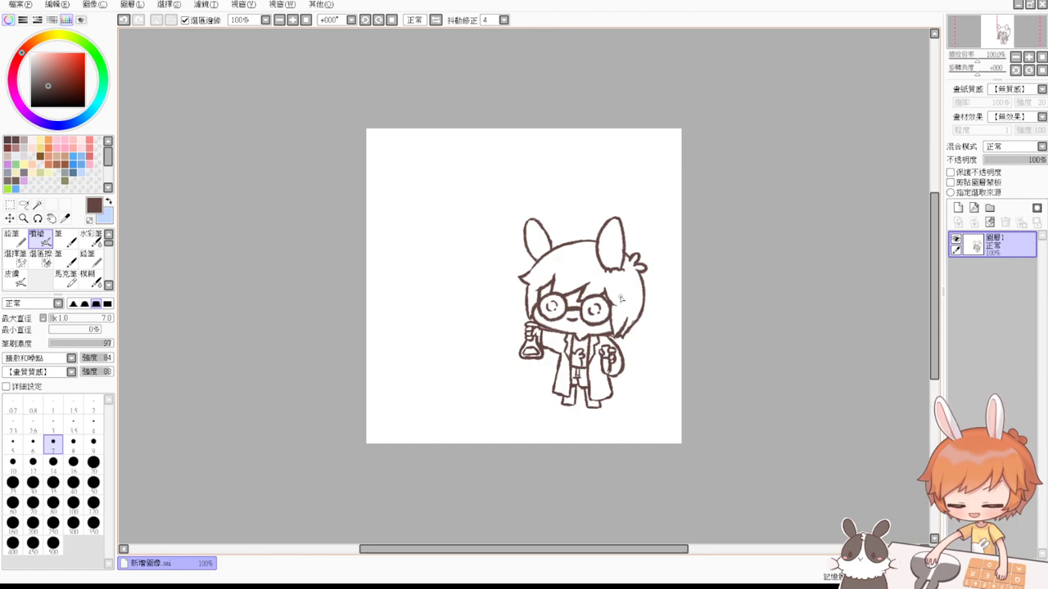
mouse_move(1010, 32)
left_mouse_down()
mouse_move(976, 58)
mouse_move(1003, 33)
mouse_move(1016, 41)
left_mouse_up()
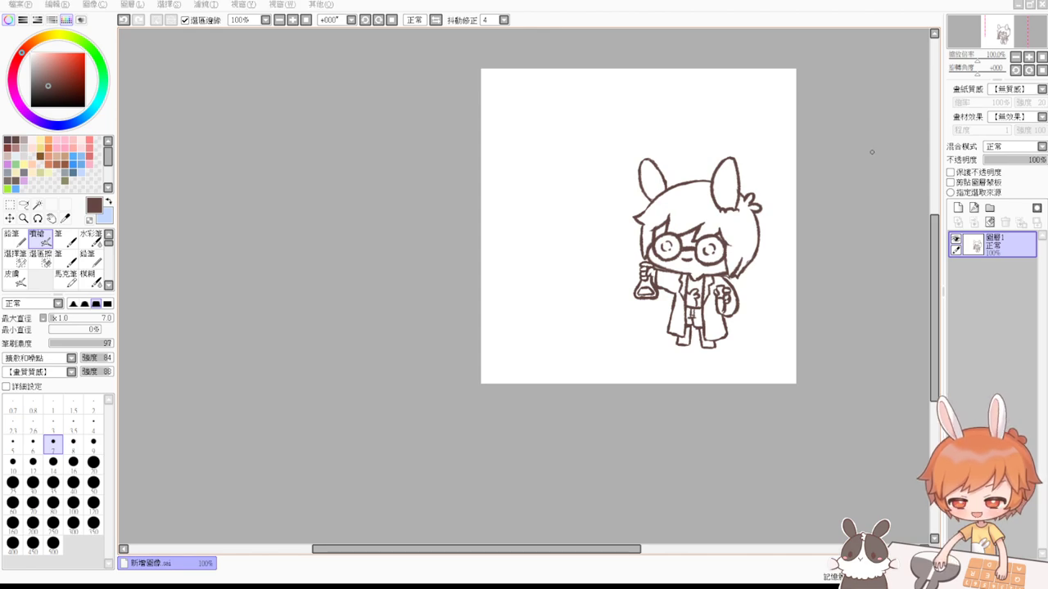
scroll(210, 284, "up", 2)
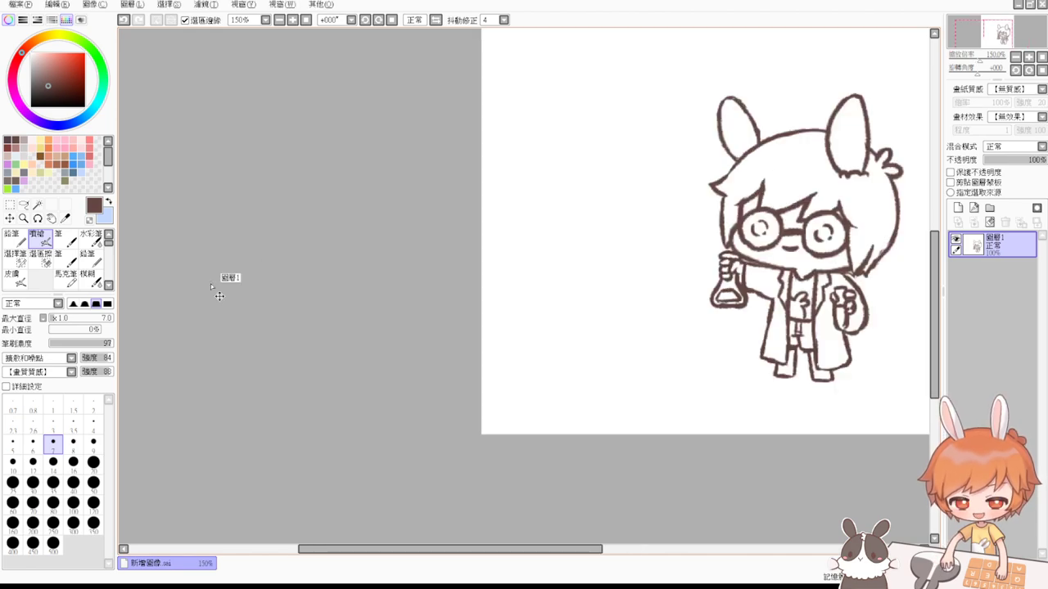
left_click_drag(790, 284, 429, 346)
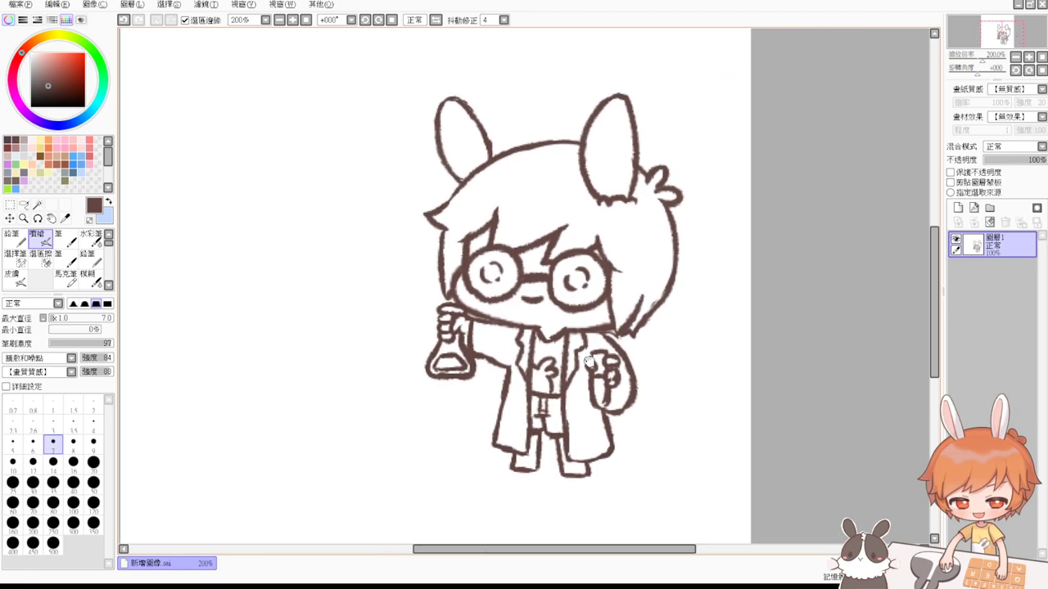
left_click(24, 205)
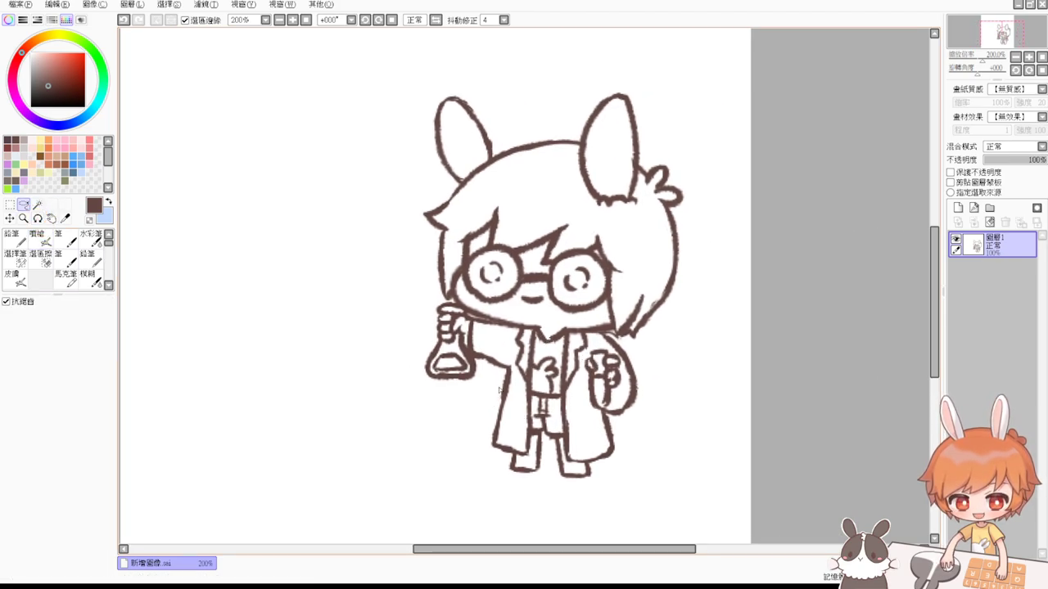
mouse_move(491, 401)
left_mouse_down()
mouse_move(467, 461)
mouse_move(523, 493)
mouse_move(607, 485)
mouse_move(635, 448)
mouse_move(581, 423)
left_mouse_up()
key("ctrl+d")
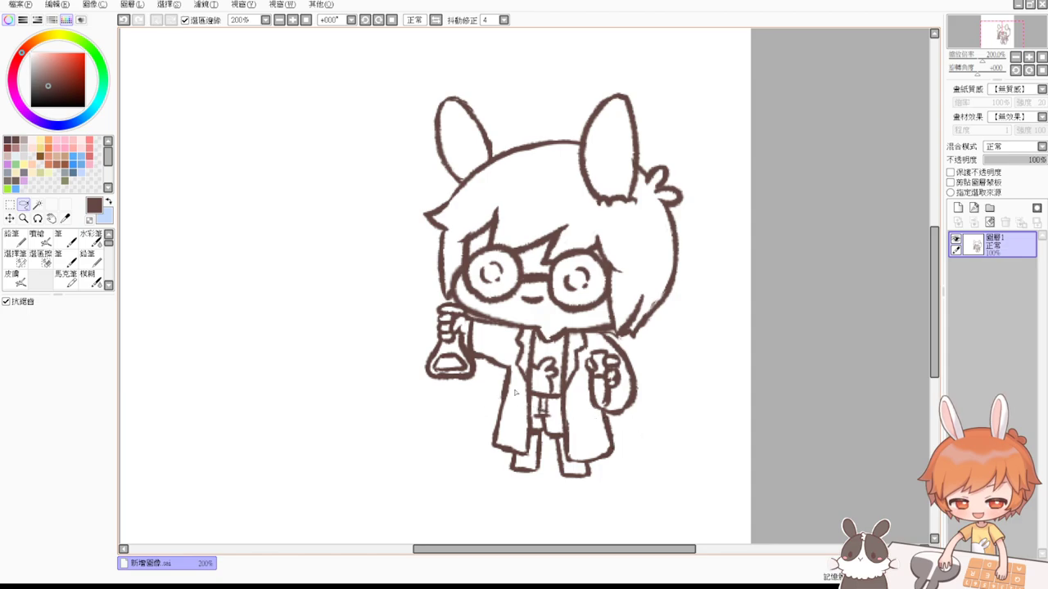
Step: Erase the outer edges of the coat below both arms and redraw them flaring outward toward the hem
left_click(49, 243)
key("e")
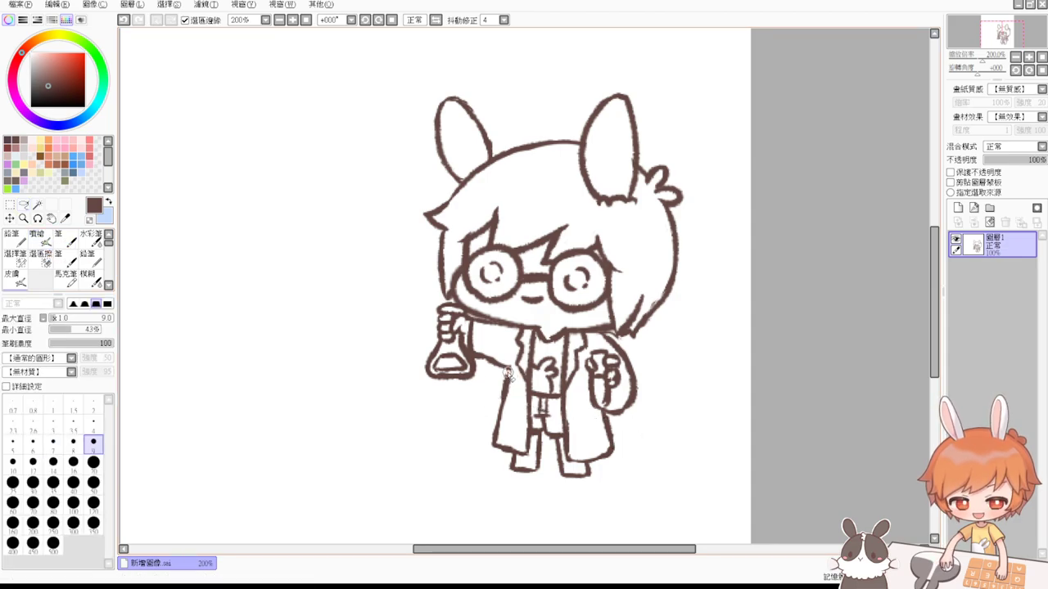
key("v")
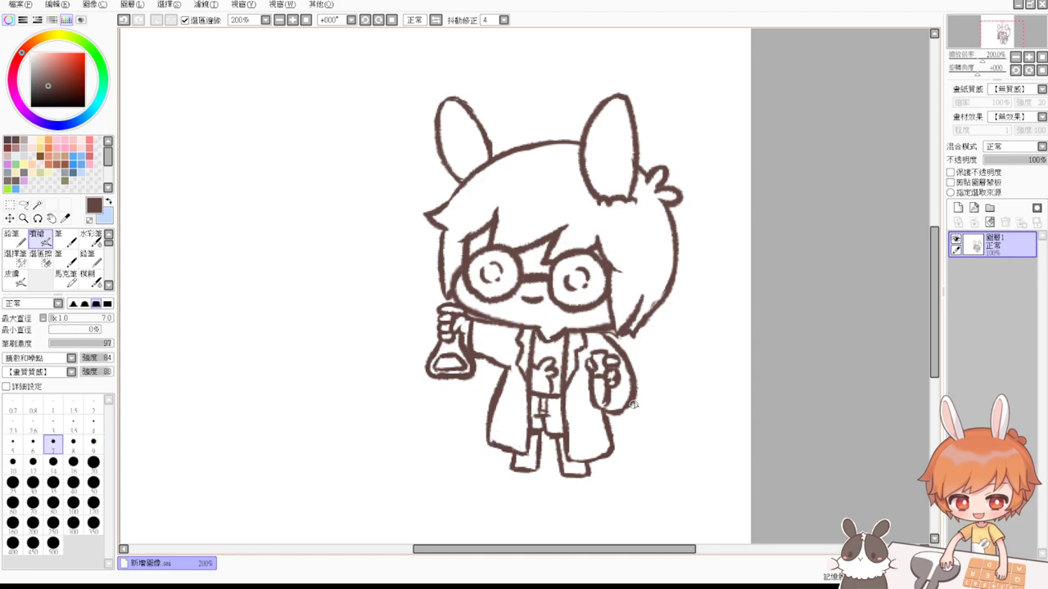
key("e")
mouse_move(607, 415)
left_mouse_down()
mouse_move(615, 449)
mouse_move(576, 468)
left_mouse_up()
key("v")
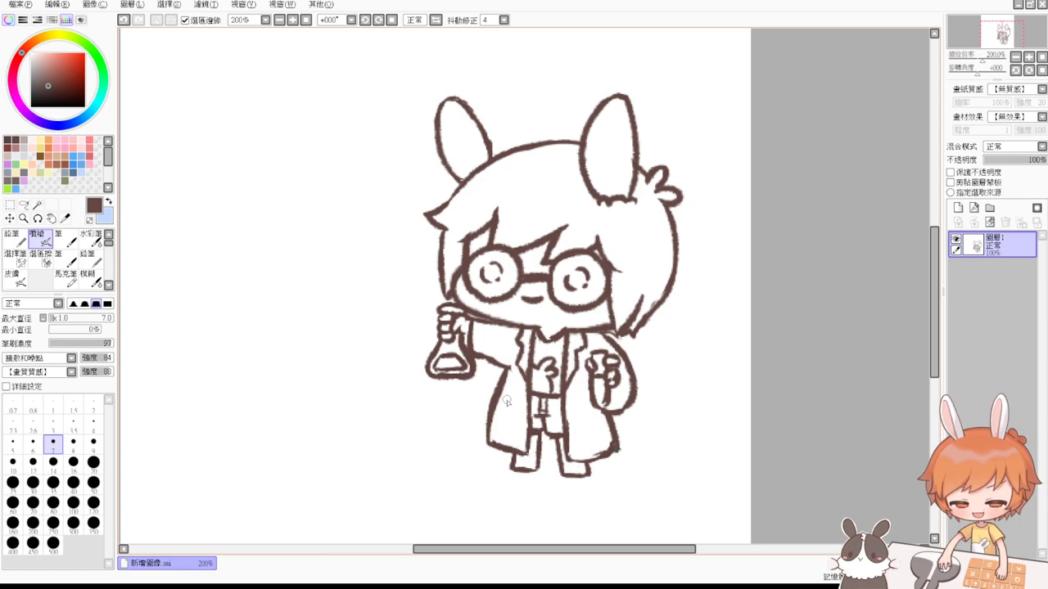
Step: Rework the coat's flask-side edge into a straighter, slimmer line running from the sleeve down to the hem
key("e")
key("b")
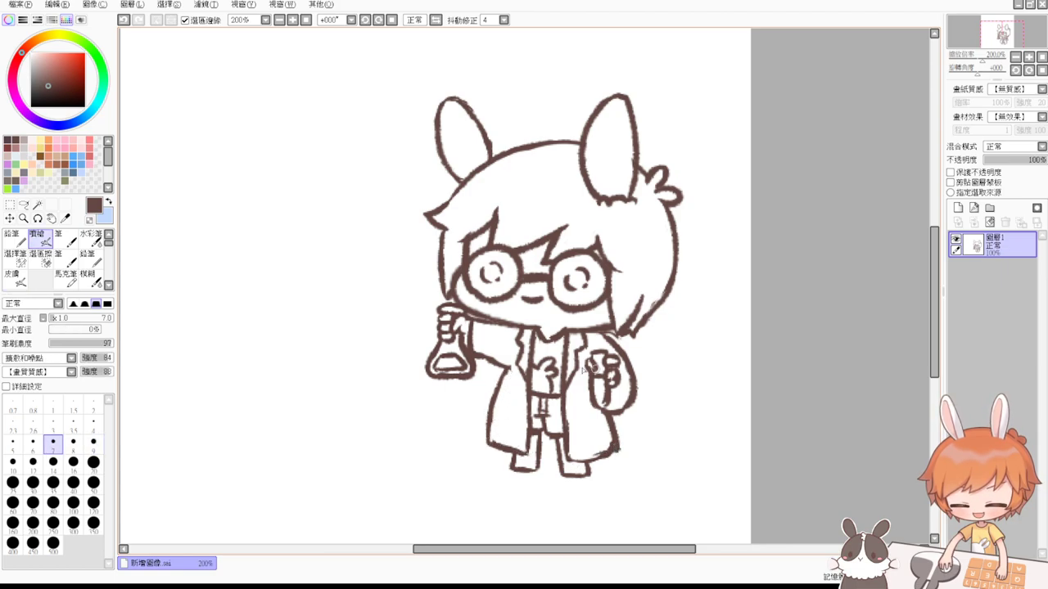
key("e")
left_click_drag(495, 386, 493, 414)
key("v")
left_click_drag(509, 365, 490, 453)
key("e")
key("b")
left_click_drag(500, 388, 490, 442)
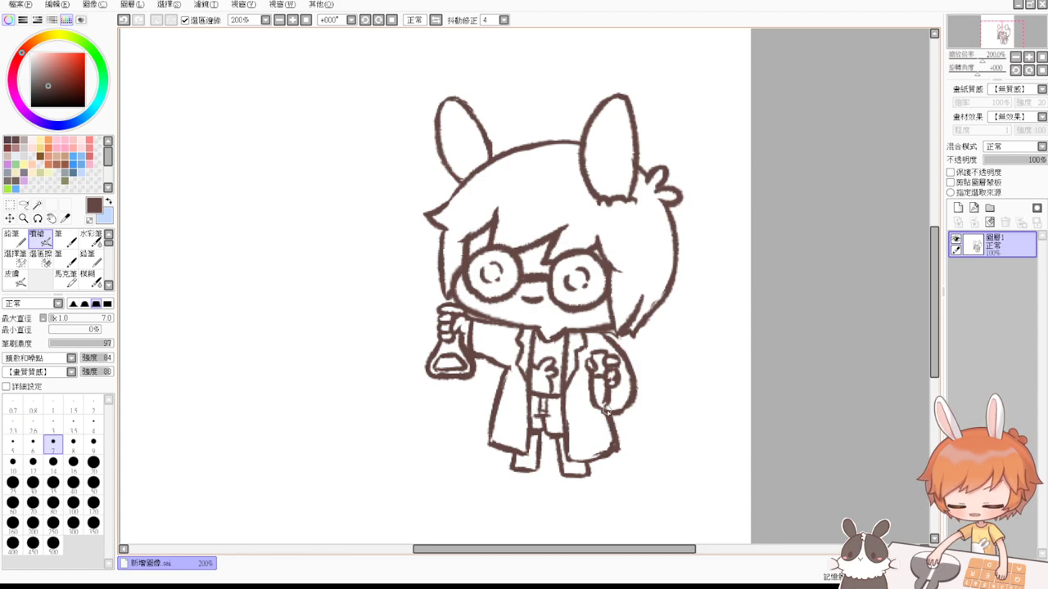
Step: Erase the rough overlapping strokes at the tube-side corner of the coat's hem so it reads as a clean rounded corner
key("e")
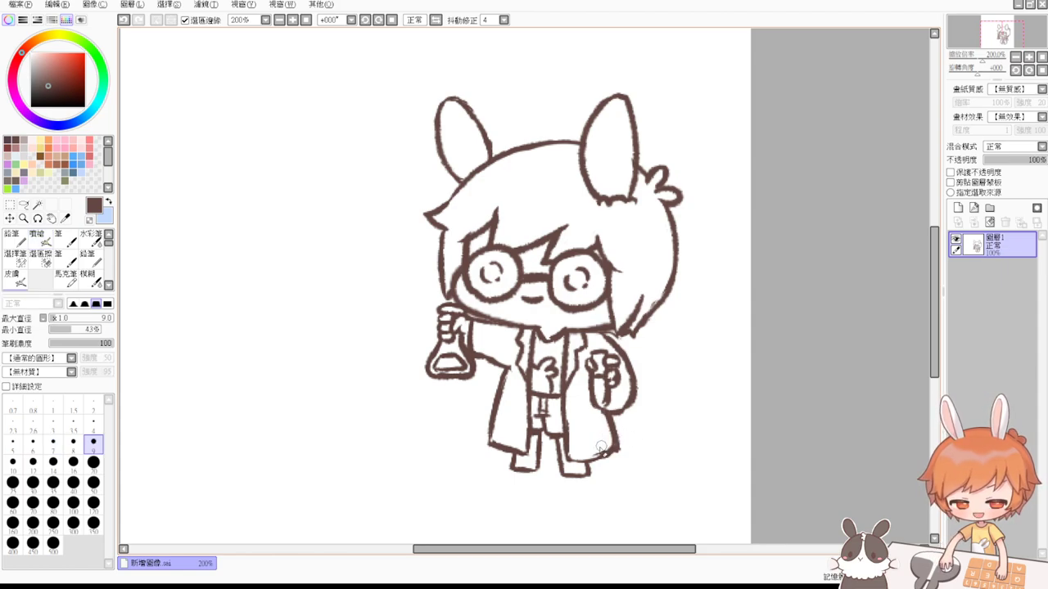
mouse_move(601, 447)
left_mouse_down()
mouse_move(627, 444)
mouse_move(611, 460)
left_mouse_up()
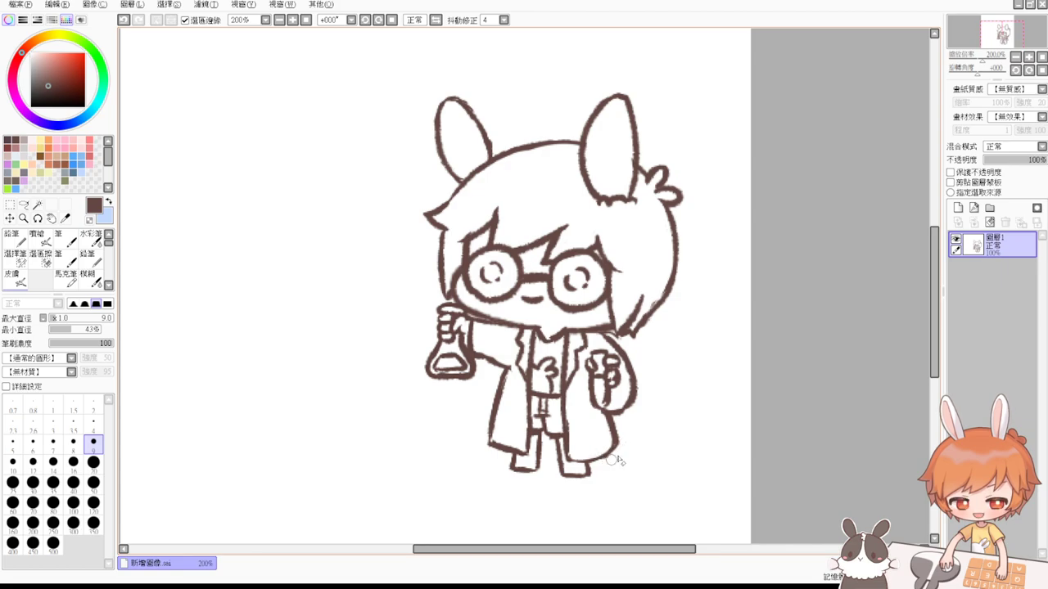
key("e")
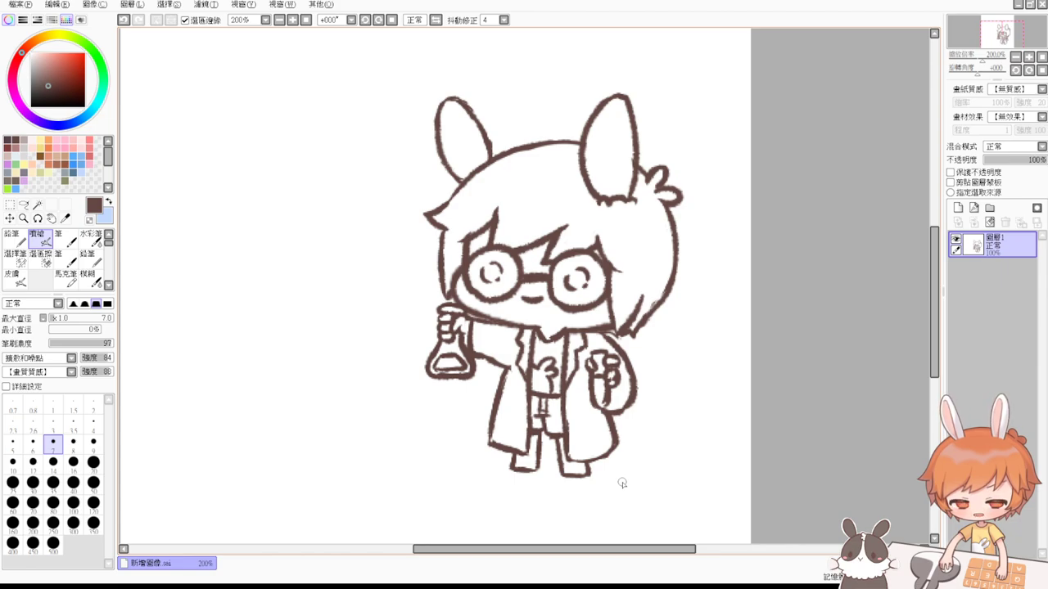
Step: Clean up the tube-side shoulder line, then erase the notched lapel beside it and redraw it
key("e")
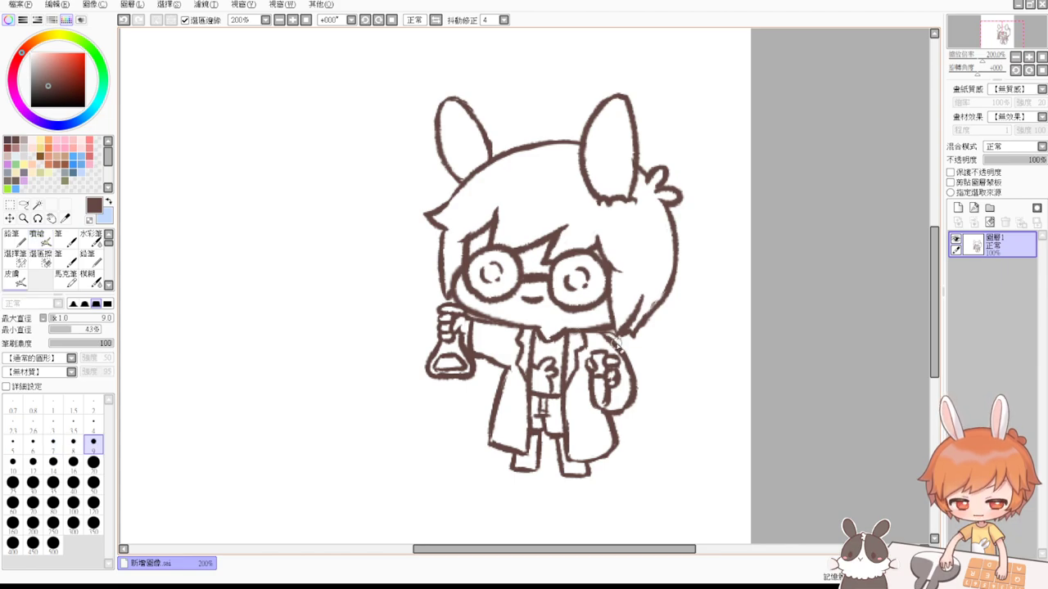
key("n")
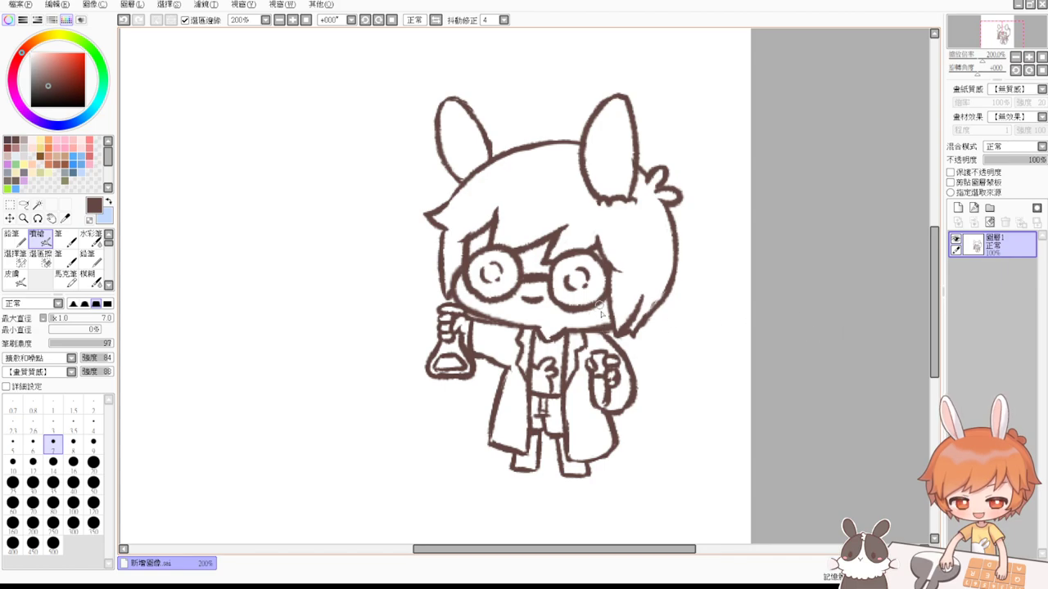
key("e")
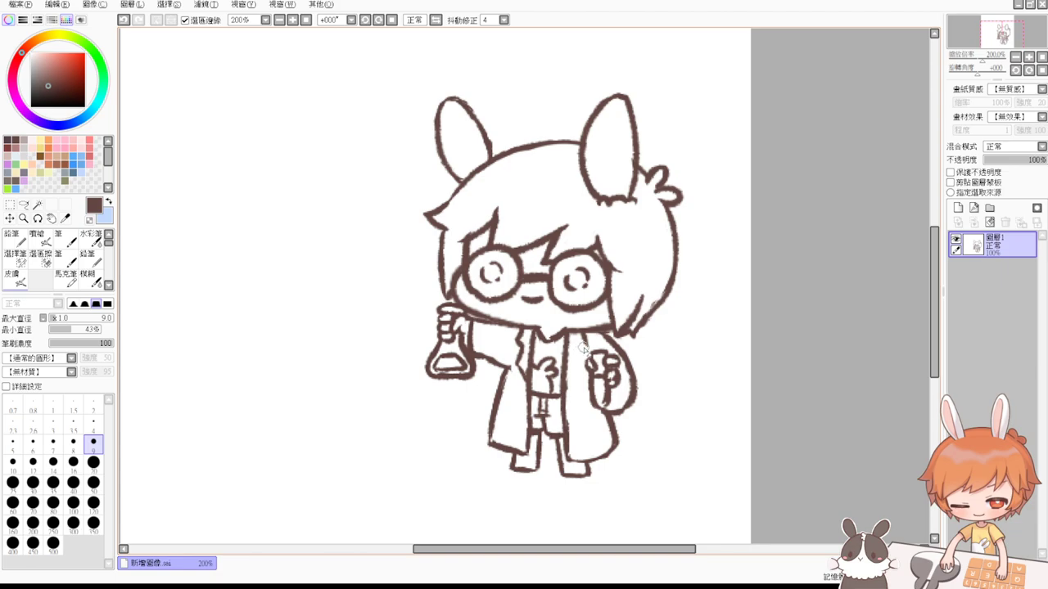
key("v")
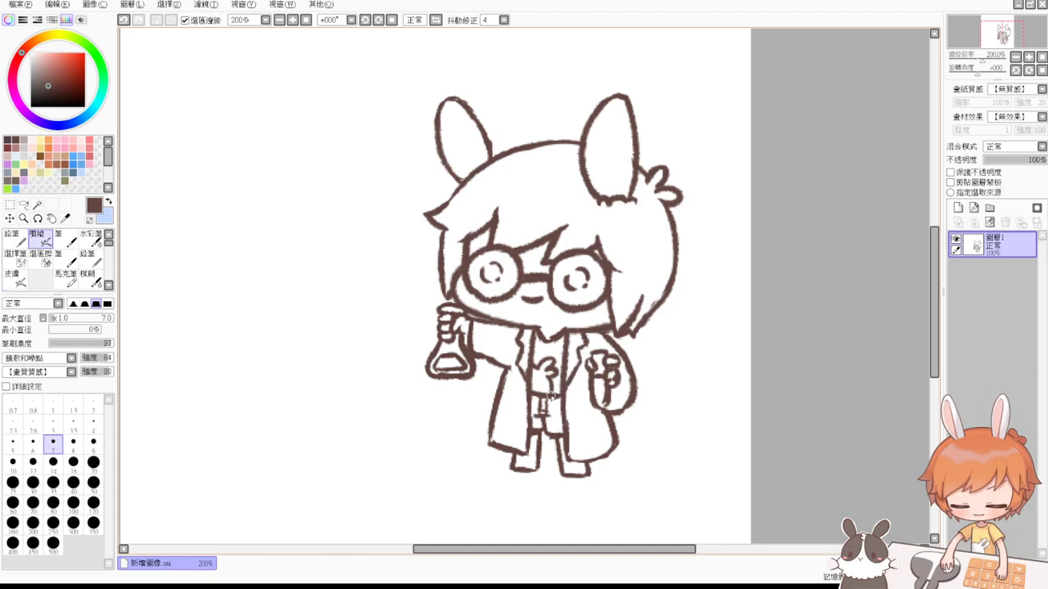
Step: Transform the whole character, enlarging it and placing it near the canvas's bottom edge on the right side
left_click(306, 20)
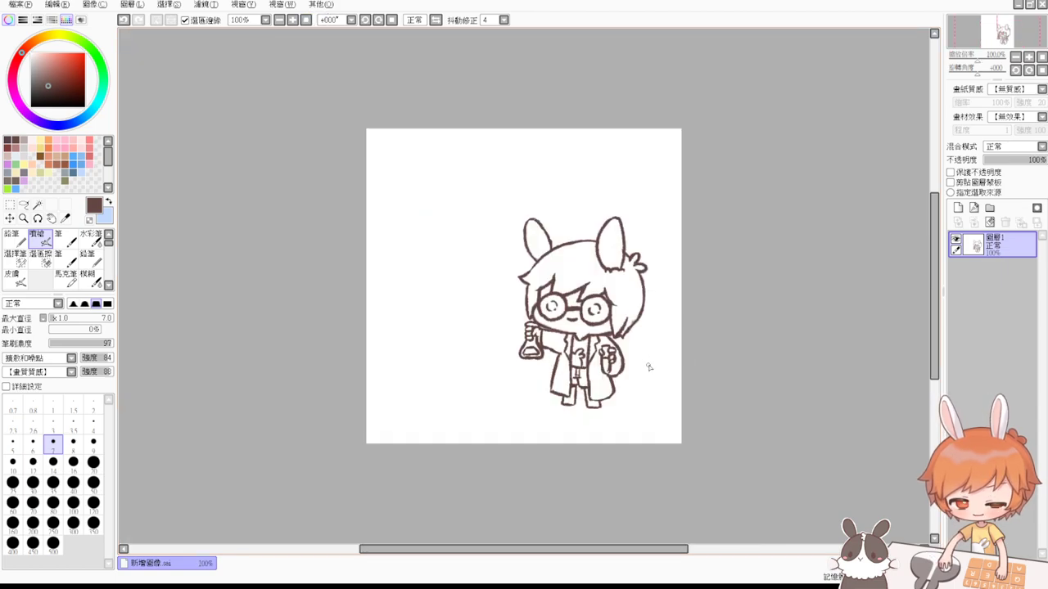
key("ctrl+t")
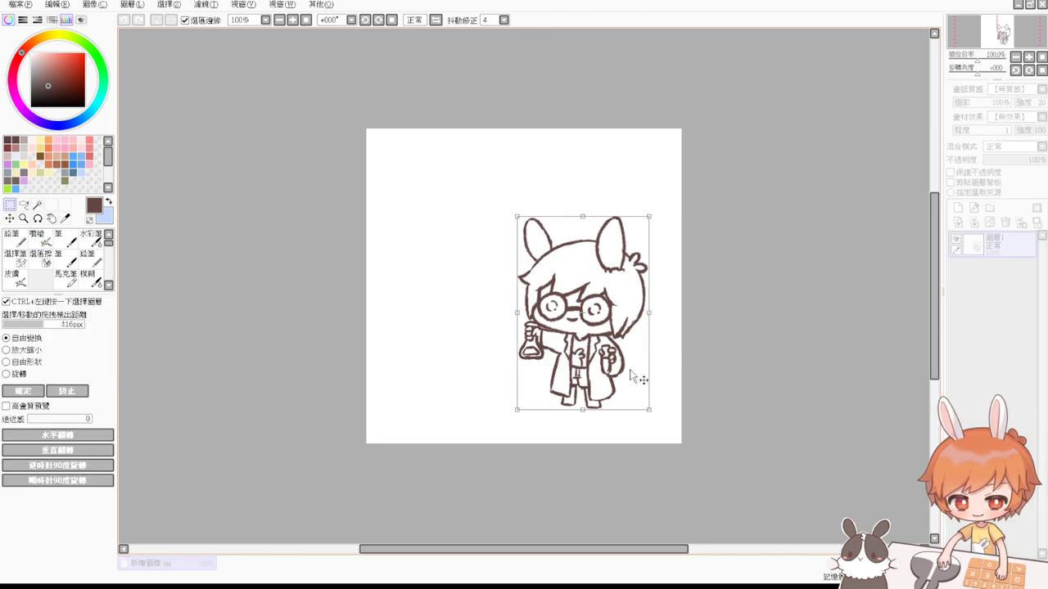
mouse_move(616, 365)
left_mouse_down()
mouse_move(593, 402)
mouse_move(597, 419)
left_mouse_up()
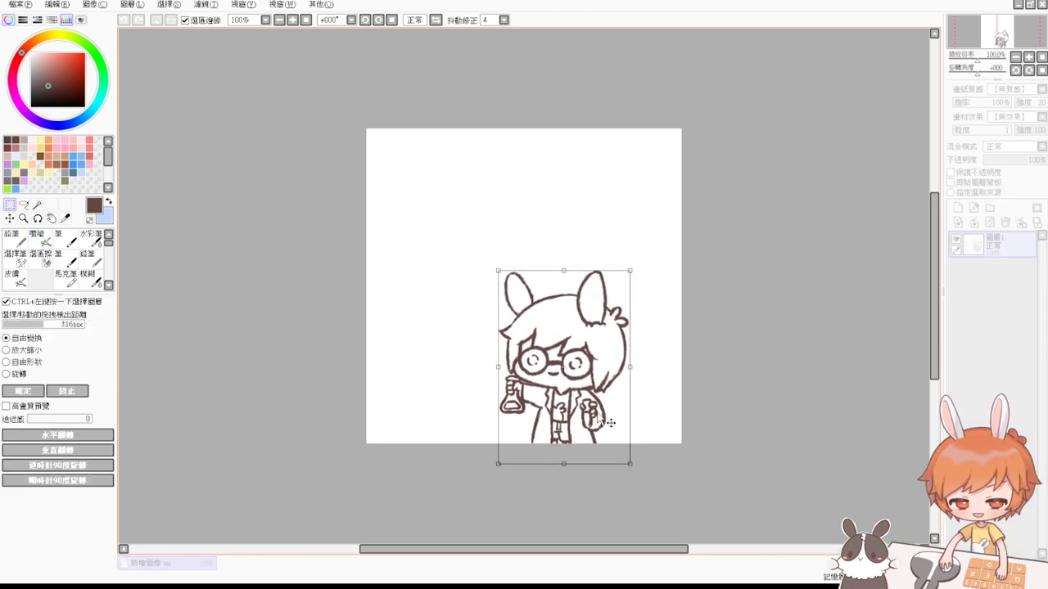
mouse_move(632, 269)
left_mouse_down()
mouse_move(676, 219)
mouse_move(637, 267)
mouse_move(636, 253)
left_mouse_up()
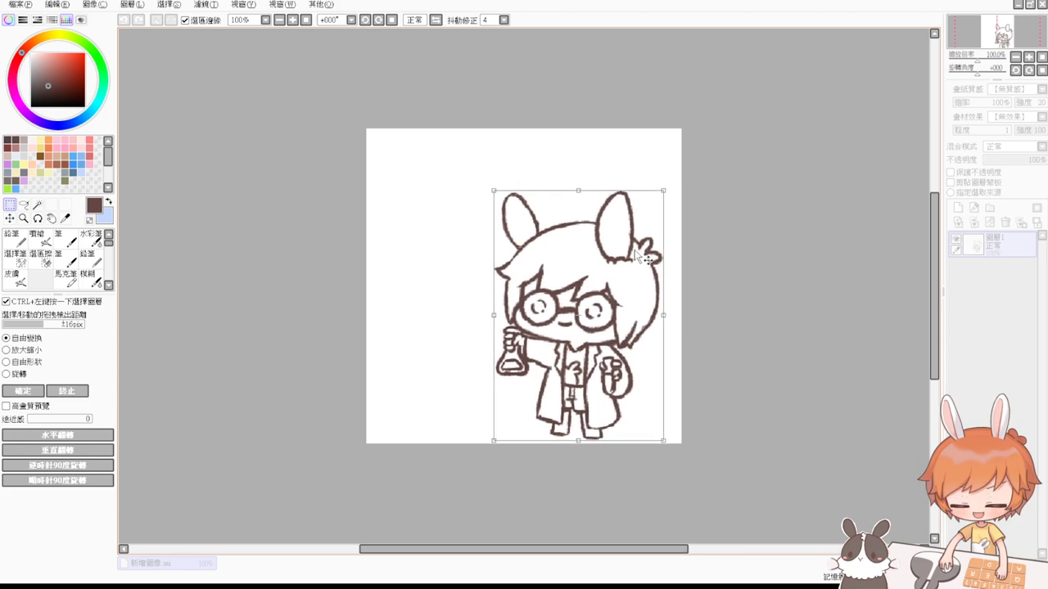
key("Return")
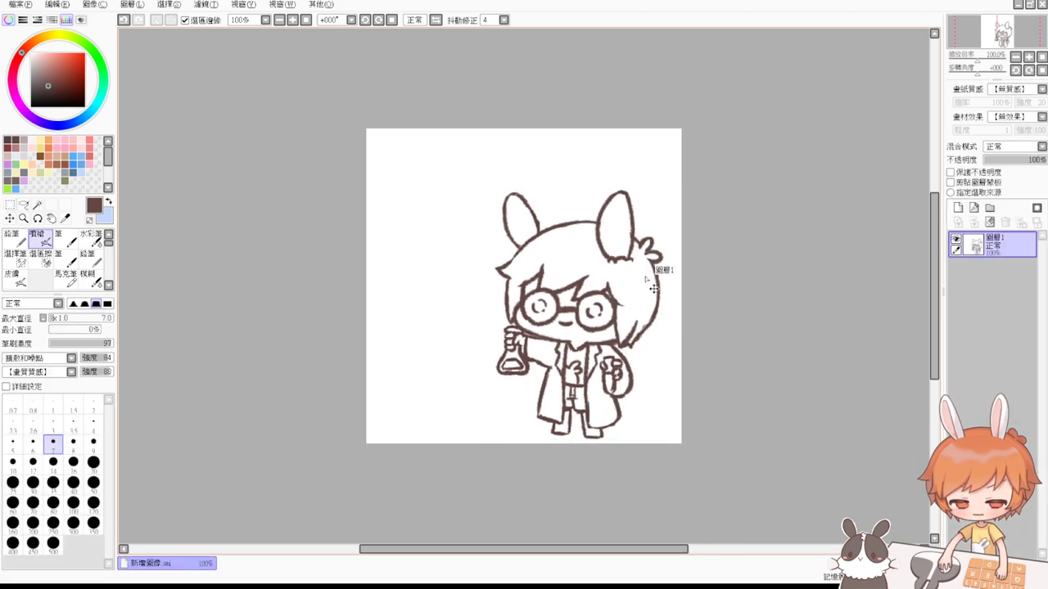
Step: Set the airbrush size to 13 for drawing thicker lines
scroll(646, 278, "up", 1)
left_click_drag(742, 352, 769, 354)
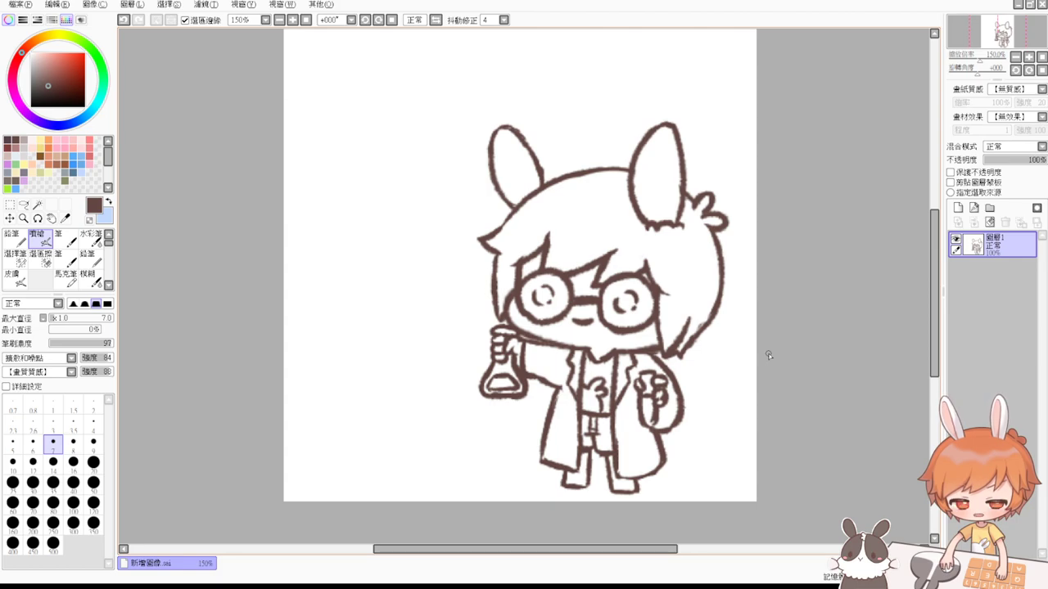
key("e")
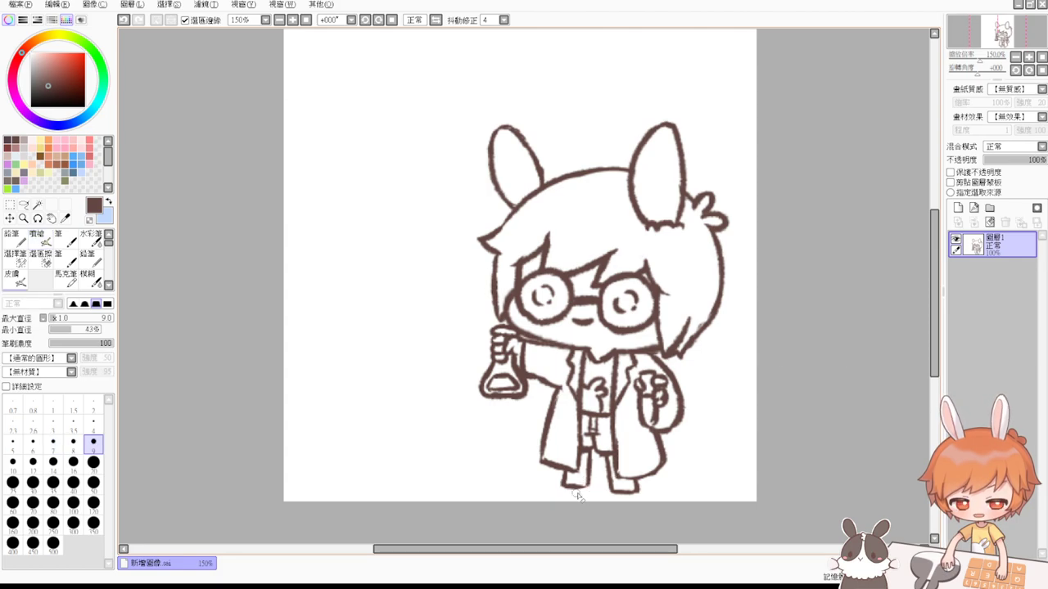
key("b")
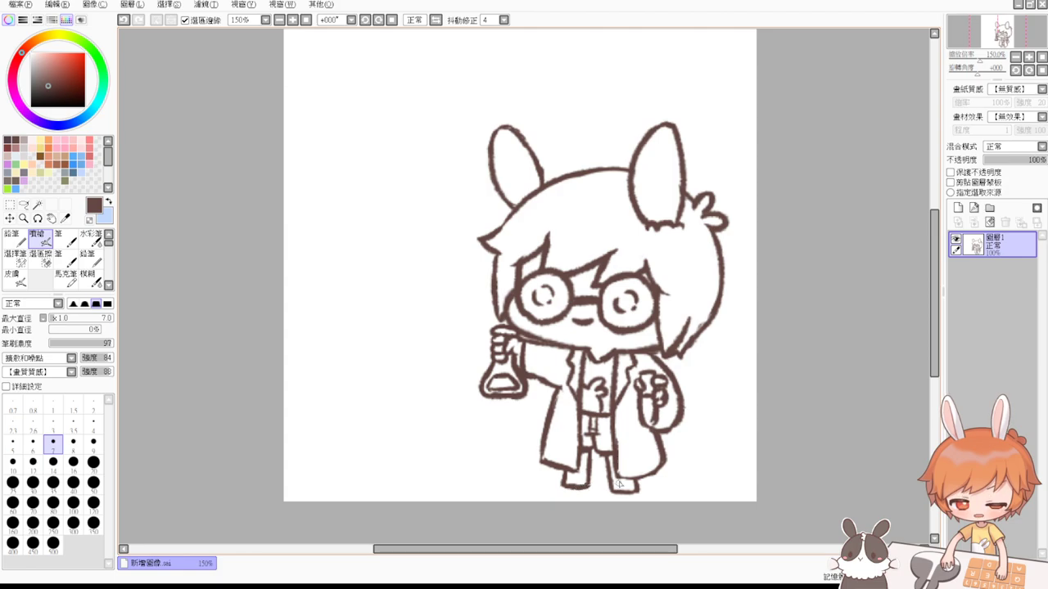
left_click_drag(820, 371, 838, 383, "ctrl+alt")
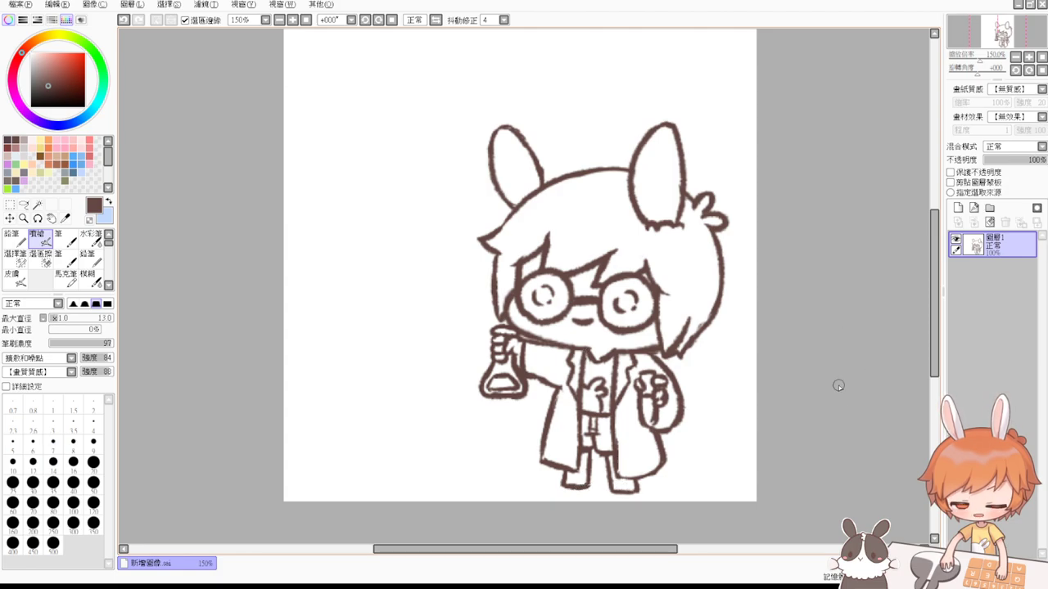
left_click_drag(279, 358, 413, 352)
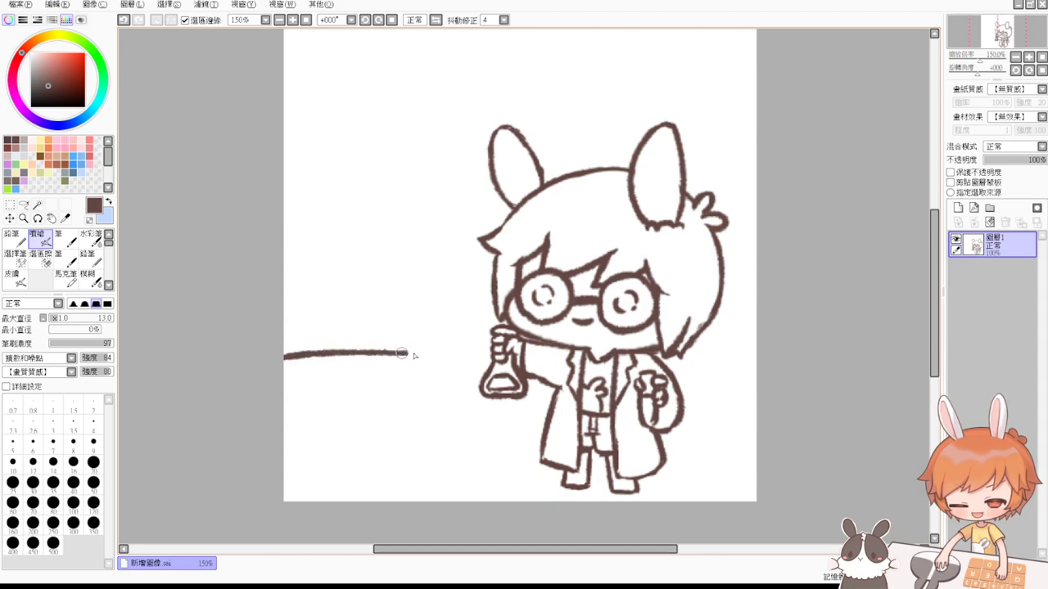
key("ctrl+z")
left_click_drag(281, 358, 433, 348)
key("ctrl+z")
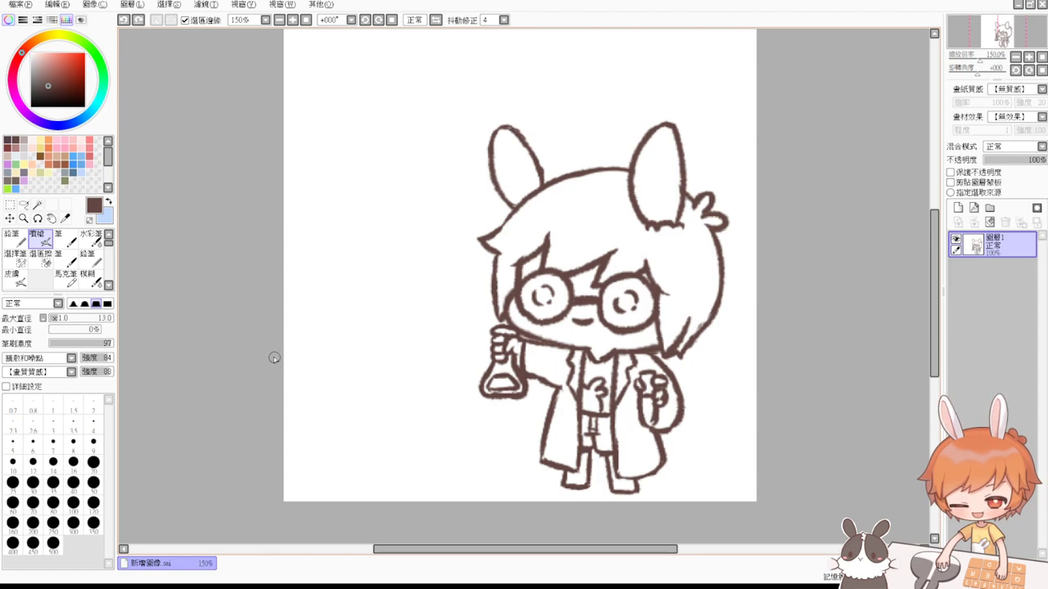
Step: Draw a table beside the character: a nearly horizontal top edge from the canvas's left border to the flask and a side edge running down
mouse_move(279, 356)
left_mouse_down()
mouse_move(451, 347)
mouse_move(468, 360)
mouse_move(464, 428)
left_mouse_up()
left_click_drag(465, 383, 471, 446)
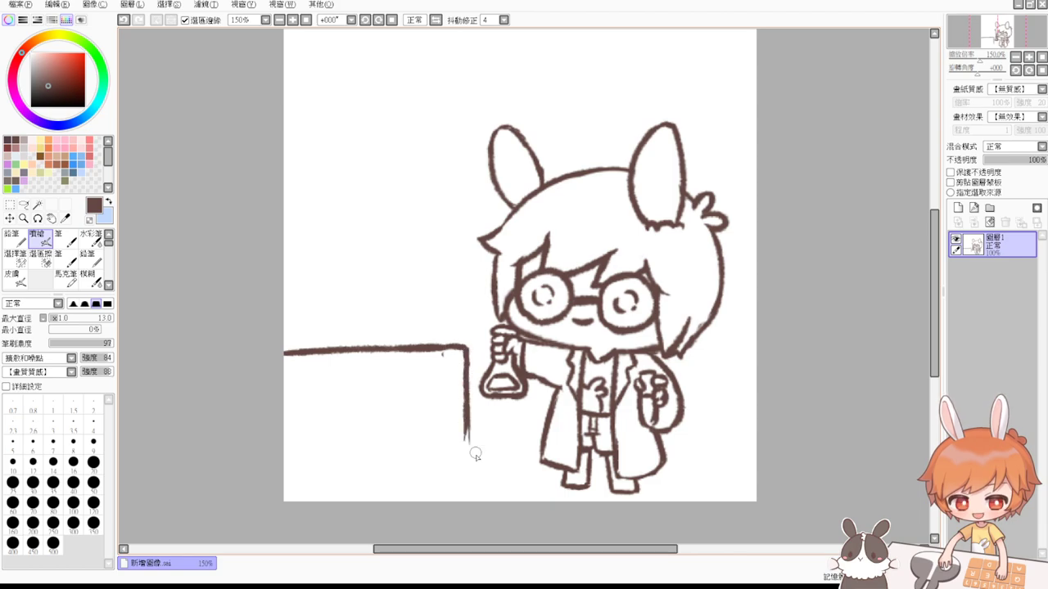
left_click_drag(471, 383, 472, 488)
left_click_drag(468, 427, 474, 487)
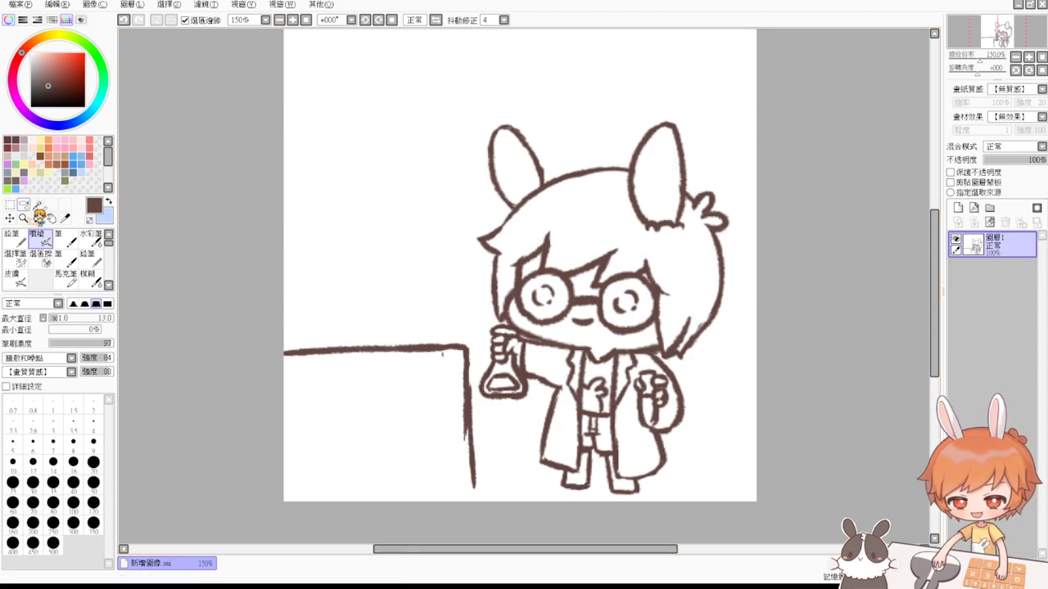
Step: Lasso the table lines, rotate them slightly clockwise and move them down, then extend the top edge to the canvas border
left_click(24, 204)
mouse_move(248, 330)
left_mouse_down()
mouse_move(443, 324)
mouse_move(483, 331)
left_mouse_up()
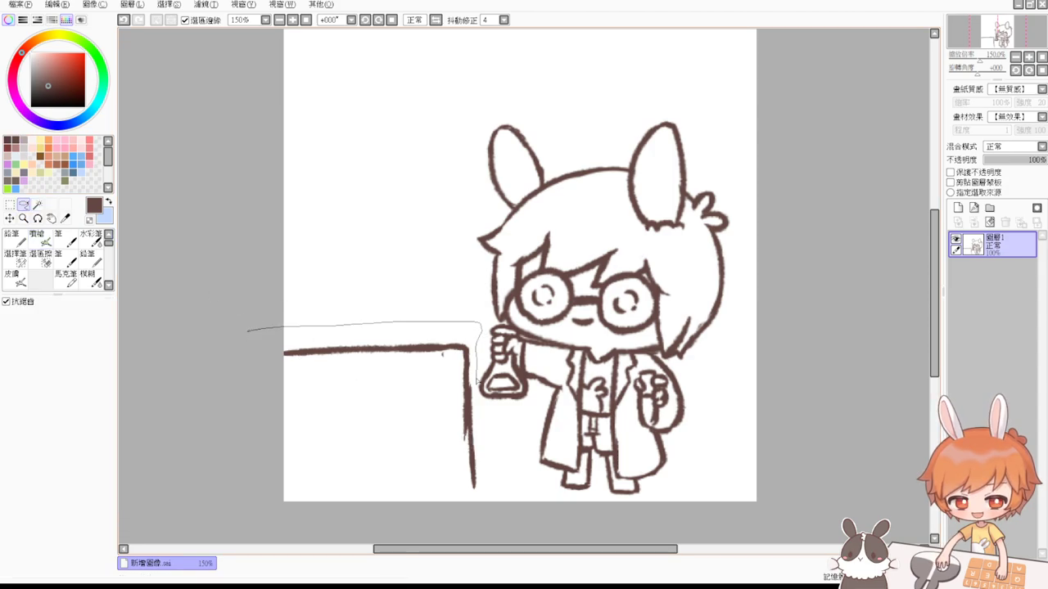
mouse_move(476, 381)
left_mouse_down()
mouse_move(493, 458)
mouse_move(477, 533)
mouse_move(278, 520)
mouse_move(221, 339)
left_mouse_up()
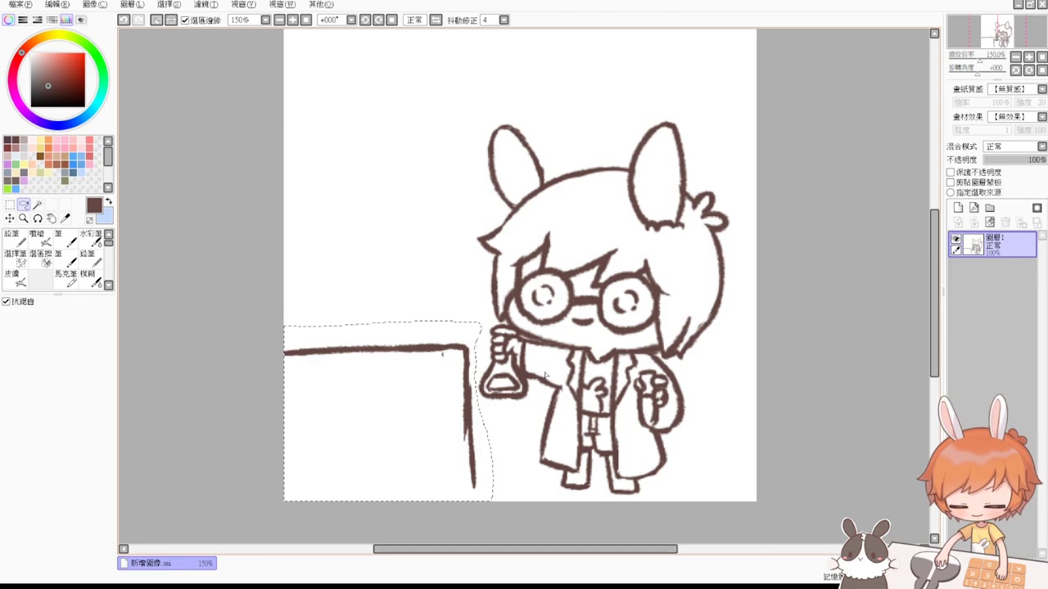
key("ctrl+t")
mouse_move(452, 406)
left_mouse_down()
mouse_move(459, 439)
mouse_move(448, 446)
mouse_move(463, 434)
left_mouse_up()
left_click_drag(568, 511, 555, 510)
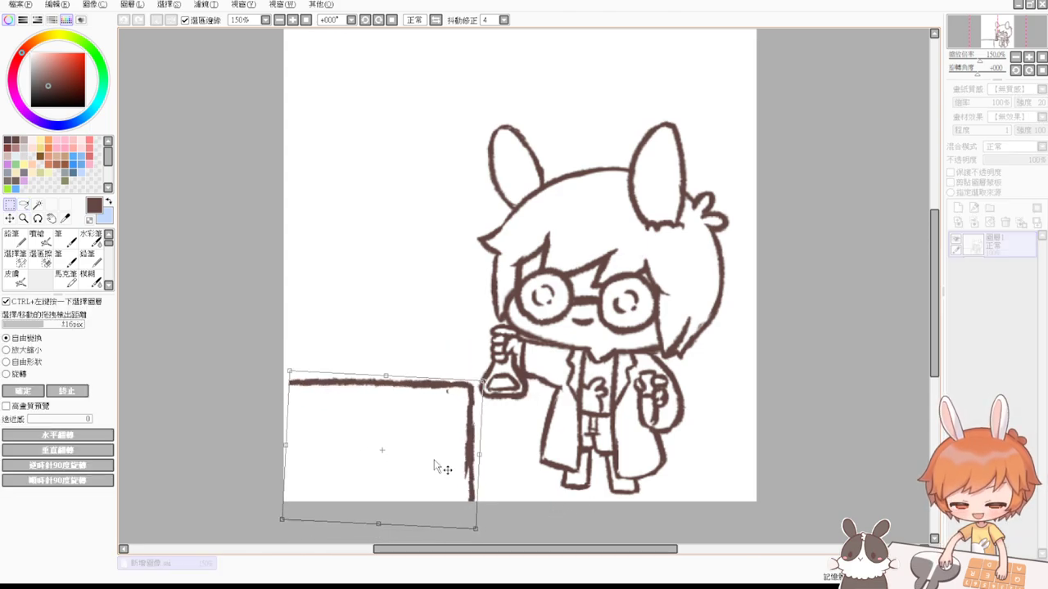
key("Return")
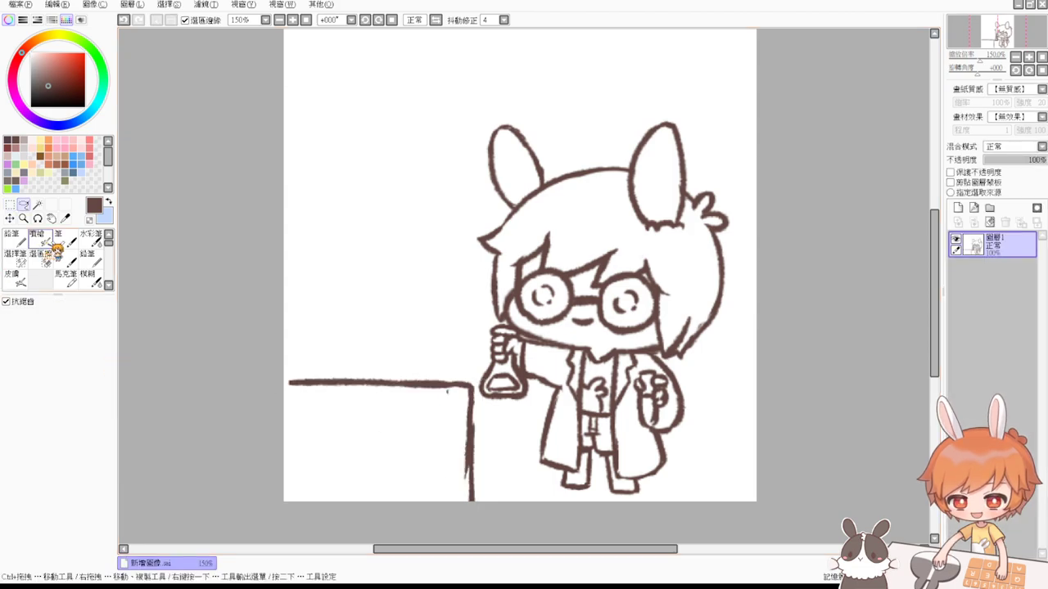
left_click(41, 239)
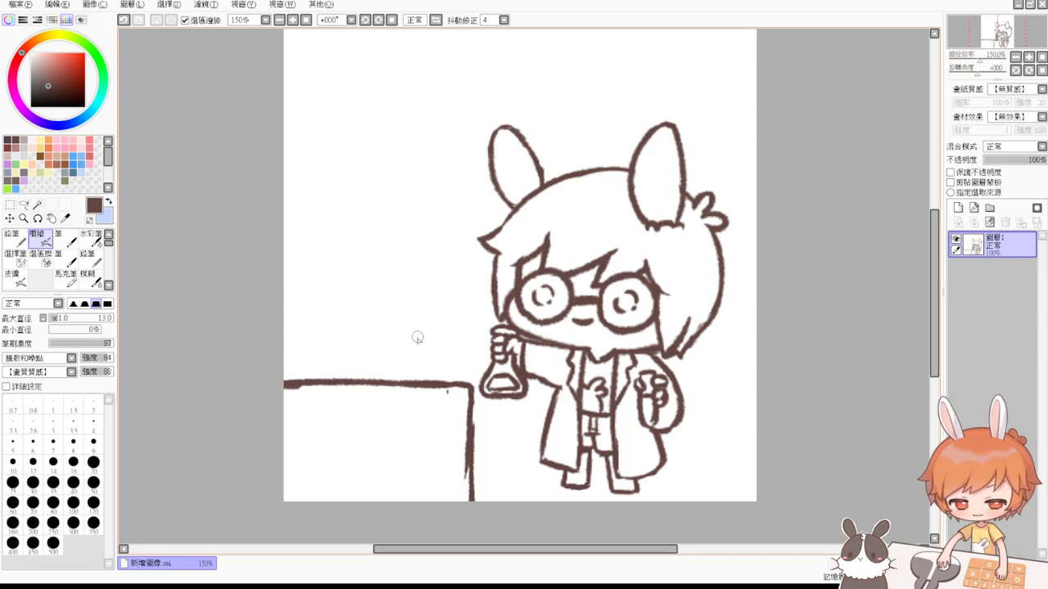
key("ctrl+z")
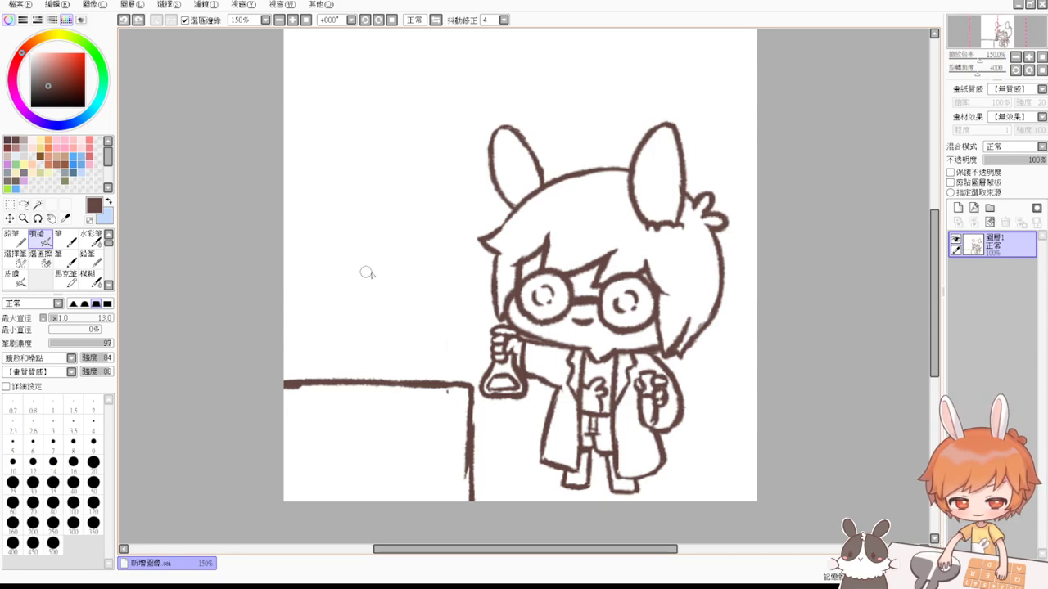
key("ctrl+z")
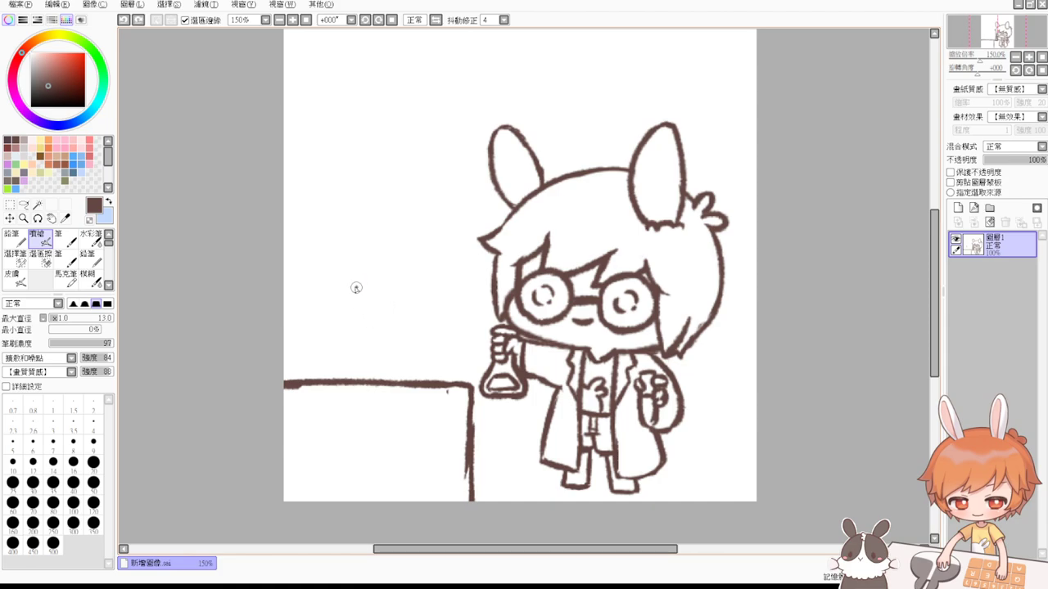
key("ctrl+z")
left_click_drag(355, 283, 360, 330)
key("ctrl+z")
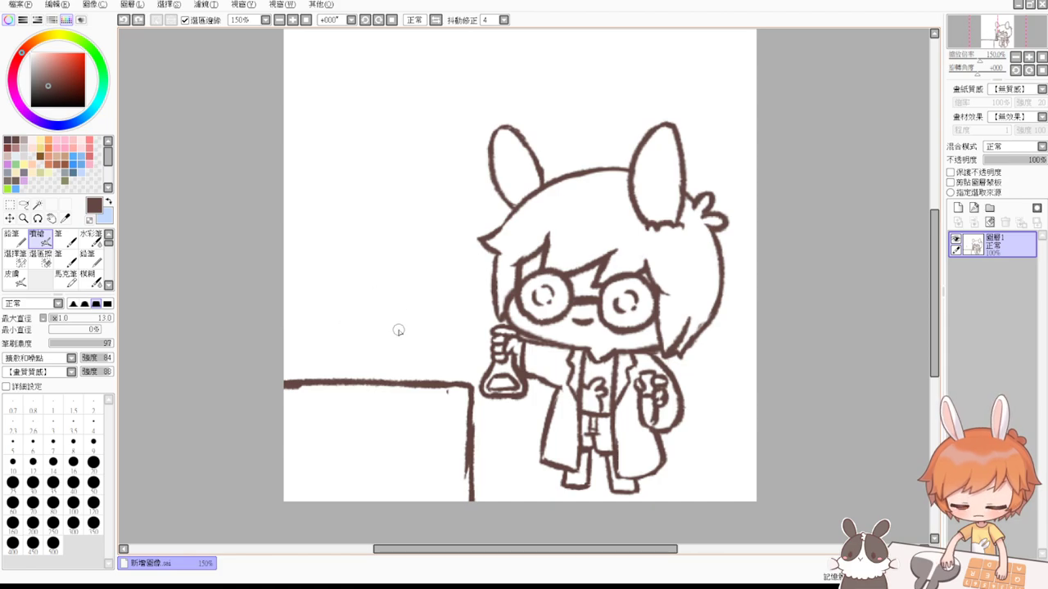
Step: Erase the lower end of the table's side edge so it stops just above the canvas's bottom border
key("e")
left_click_drag(467, 485, 487, 503)
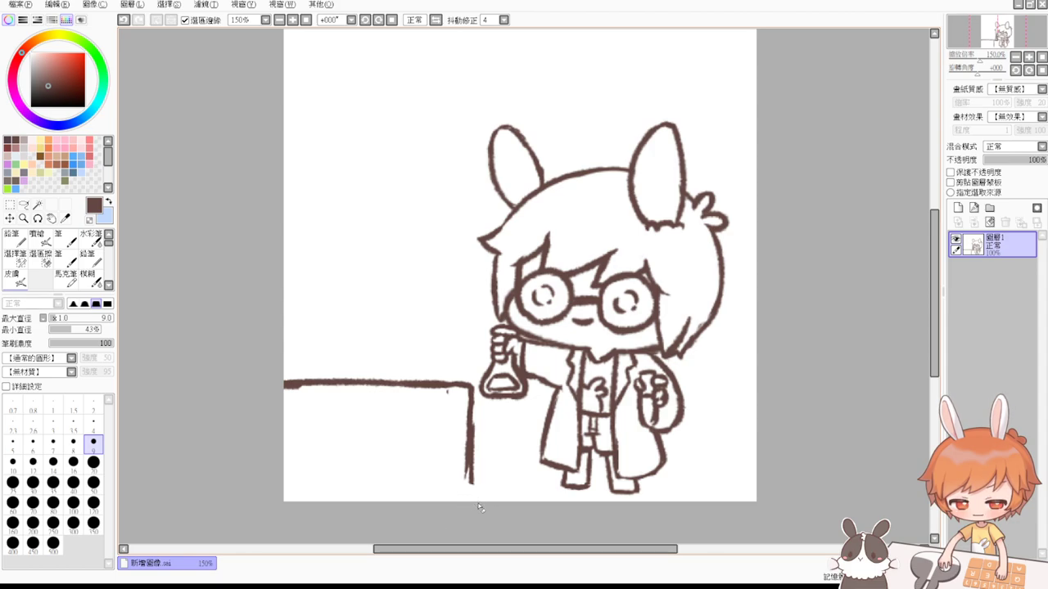
key("b")
left_click_drag(276, 423, 443, 418)
mouse_move(300, 429)
left_mouse_down()
mouse_move(461, 417)
mouse_move(436, 422)
left_mouse_up()
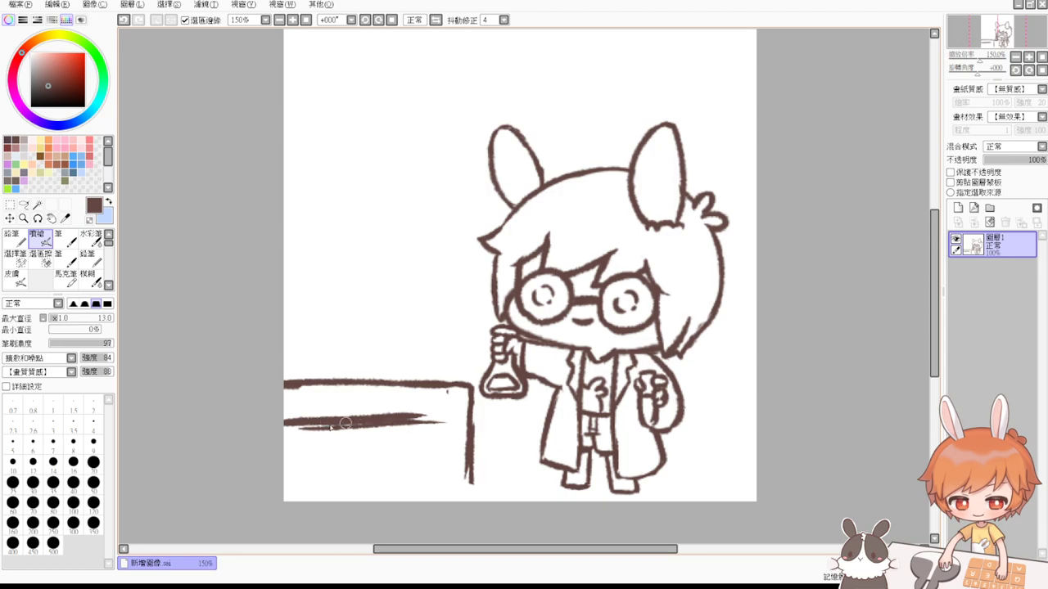
key("e")
mouse_move(274, 420)
left_mouse_down()
mouse_move(427, 421)
mouse_move(352, 429)
left_mouse_up()
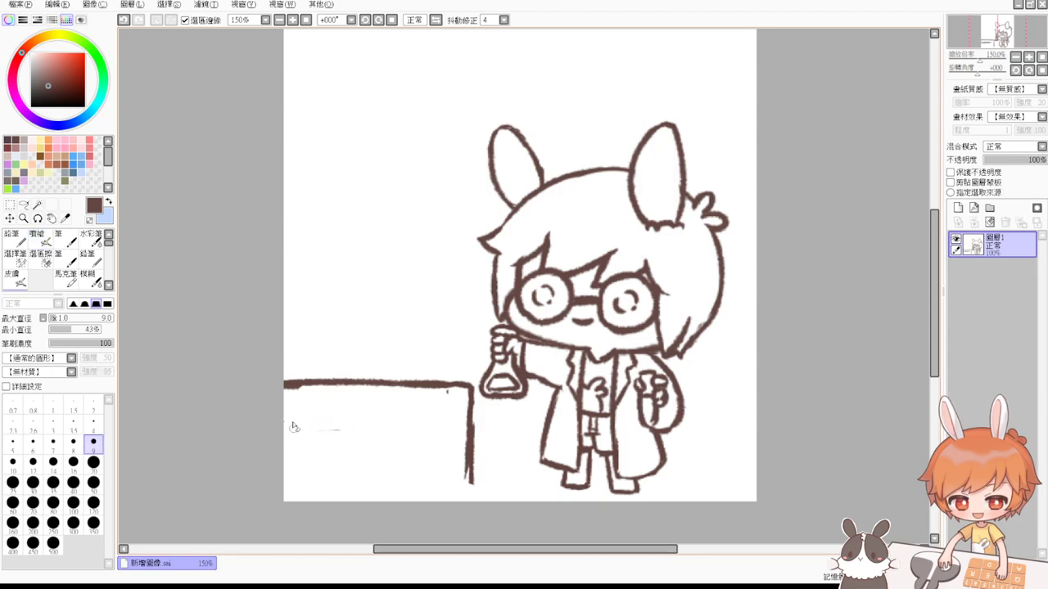
Step: Draw the tabletop's underside close below the top edge and complete the table leg with an inner edge and a closed foot
key("e")
left_click_drag(264, 409, 442, 400)
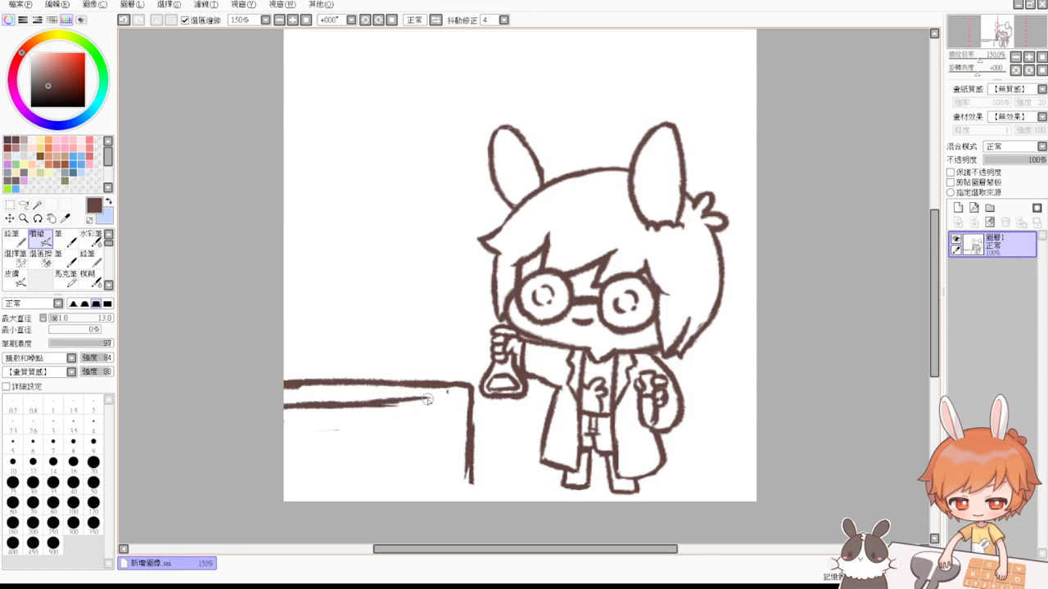
key("ctrl+z")
mouse_move(337, 406)
left_mouse_down()
mouse_move(476, 404)
mouse_move(454, 406)
mouse_move(468, 419)
mouse_move(457, 403)
mouse_move(456, 460)
left_mouse_up()
left_click_drag(458, 406, 455, 479)
left_click_drag(455, 435, 455, 479)
left_click_drag(455, 480, 471, 480)
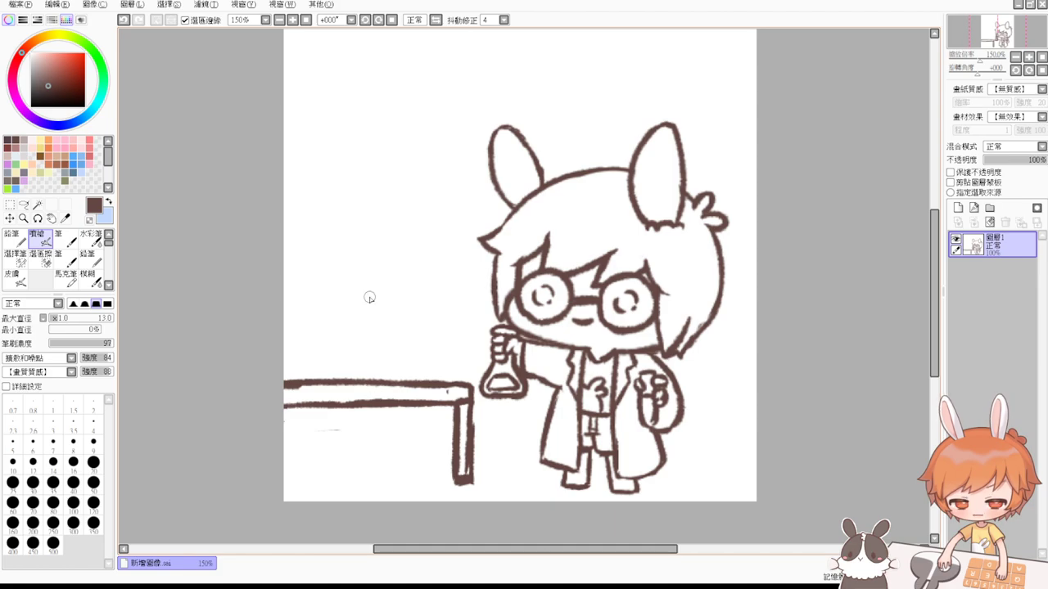
Step: Sketch a small rabbit's rounded head above the table, with two upright ears and a fur tuft between them
left_click_drag(374, 276, 357, 330)
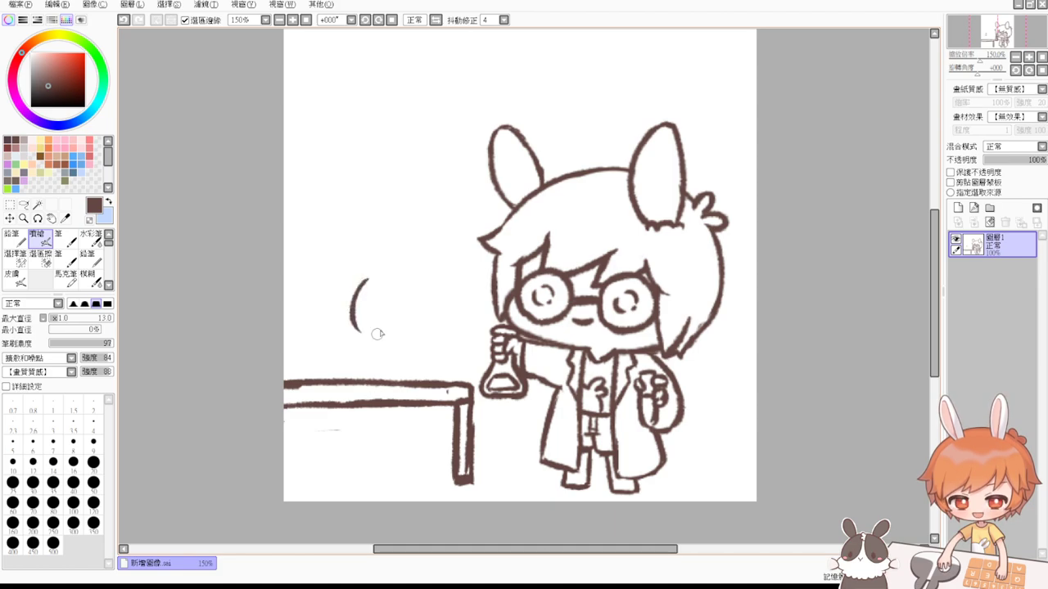
key("ctrl+z")
left_click_drag(372, 280, 358, 326)
mouse_move(416, 283)
left_mouse_down()
mouse_move(433, 324)
mouse_move(422, 332)
left_mouse_up()
key("ctrl+z")
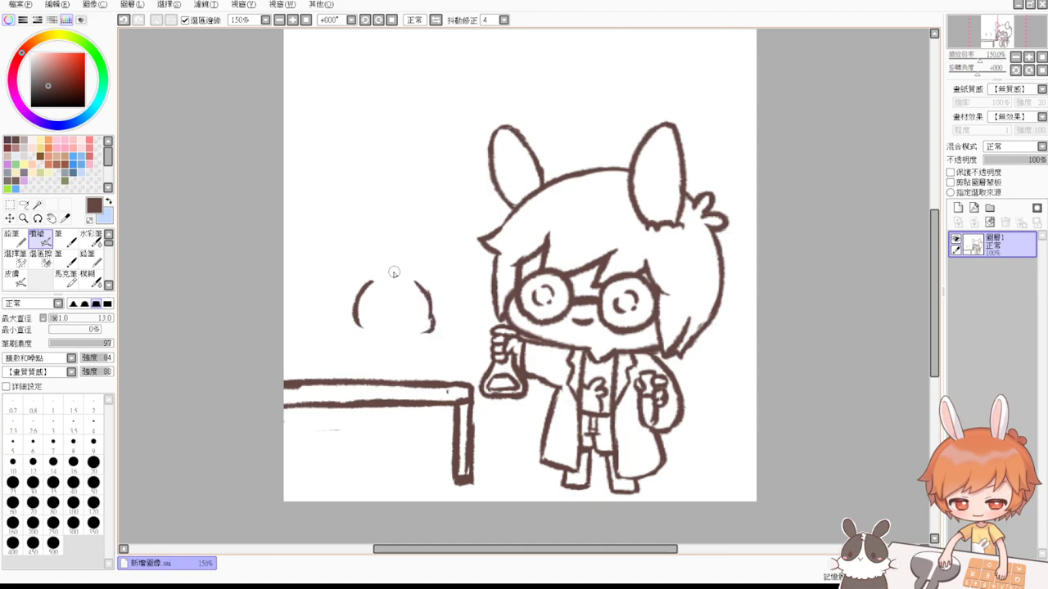
mouse_move(391, 268)
left_mouse_down()
mouse_move(409, 286)
mouse_move(375, 246)
mouse_move(392, 235)
mouse_move(394, 270)
mouse_move(439, 244)
mouse_move(413, 282)
left_mouse_up()
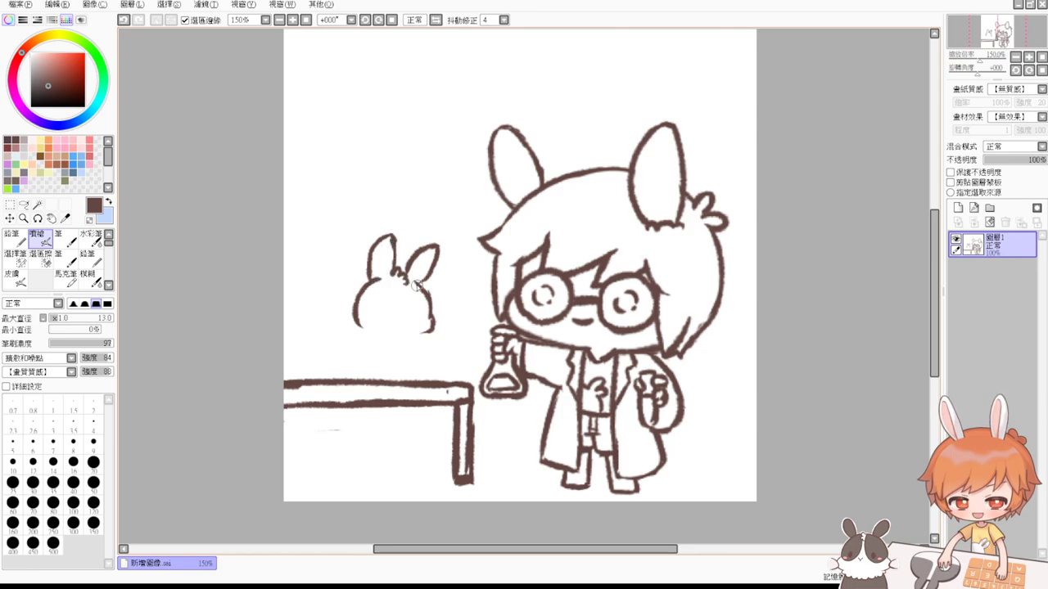
Step: Add the small rabbit's eyes, nose, mouth, fluffy chin and the marking lines on its face
left_click_drag(393, 310, 419, 318)
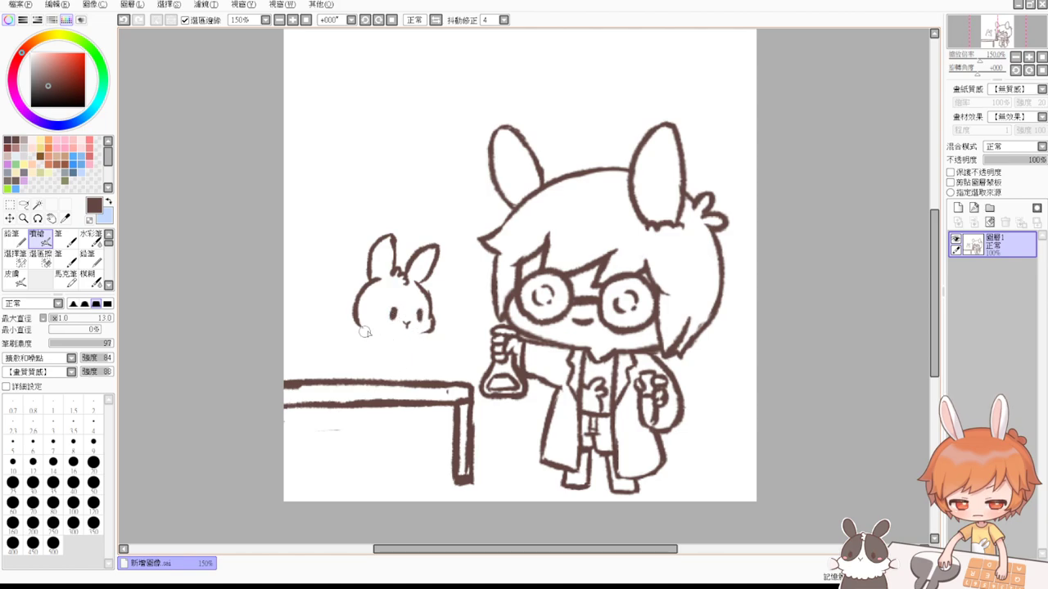
mouse_move(420, 329)
left_mouse_down()
mouse_move(390, 342)
mouse_move(401, 336)
mouse_move(427, 333)
mouse_move(414, 349)
mouse_move(380, 357)
mouse_move(360, 327)
mouse_move(364, 339)
mouse_move(422, 340)
left_mouse_up()
key("ctrl+z")
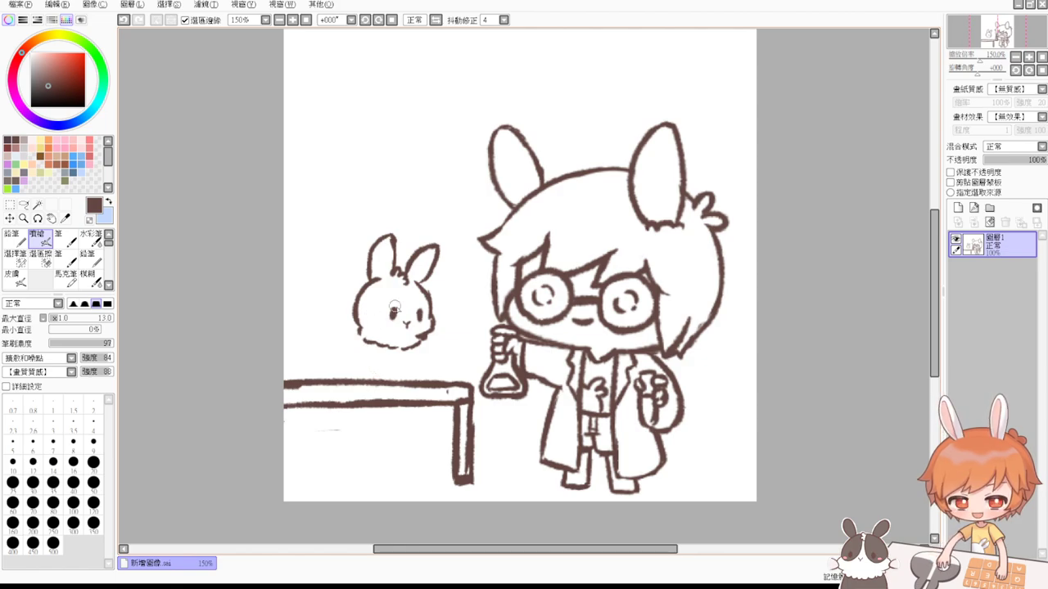
mouse_move(365, 339)
left_mouse_down()
mouse_move(362, 330)
mouse_move(388, 332)
left_mouse_up()
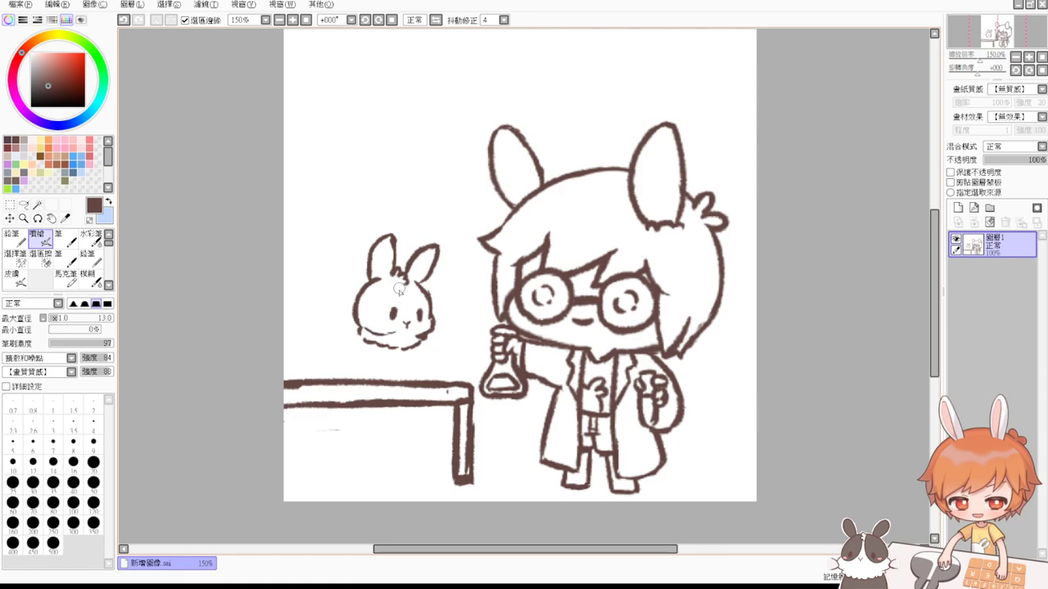
mouse_move(399, 288)
left_mouse_down()
mouse_move(393, 329)
mouse_move(405, 285)
mouse_move(425, 331)
left_mouse_up()
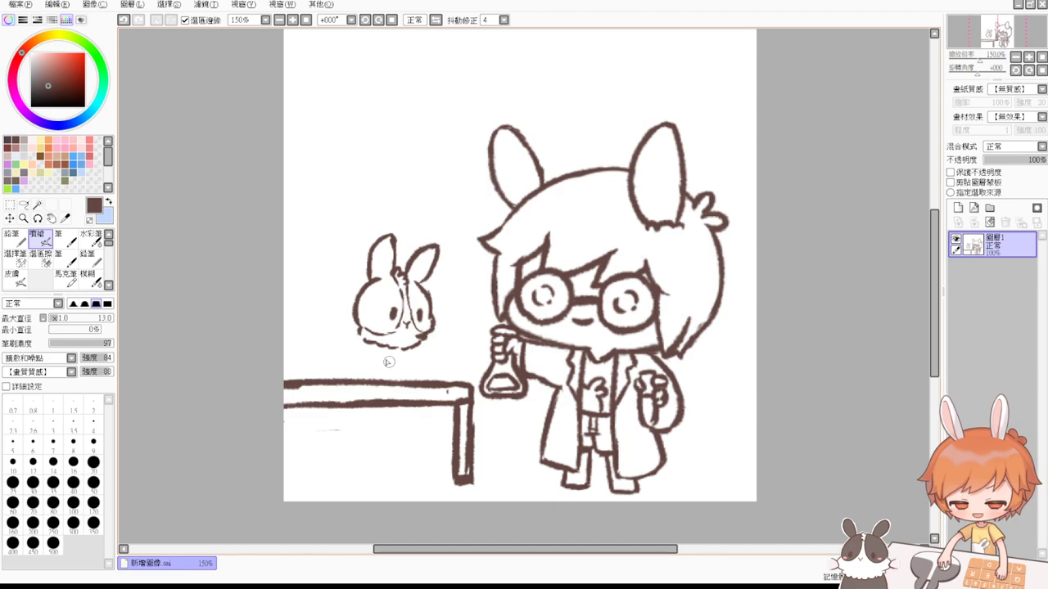
Step: Draw the small rabbit's sitting body with tail and front paws on the table, and erase the stray speck inside the tabletop
mouse_move(357, 336)
left_mouse_down()
mouse_move(353, 367)
mouse_move(356, 351)
mouse_move(354, 372)
mouse_move(365, 373)
mouse_move(347, 372)
mouse_move(359, 379)
left_mouse_up()
key("ctrl+z")
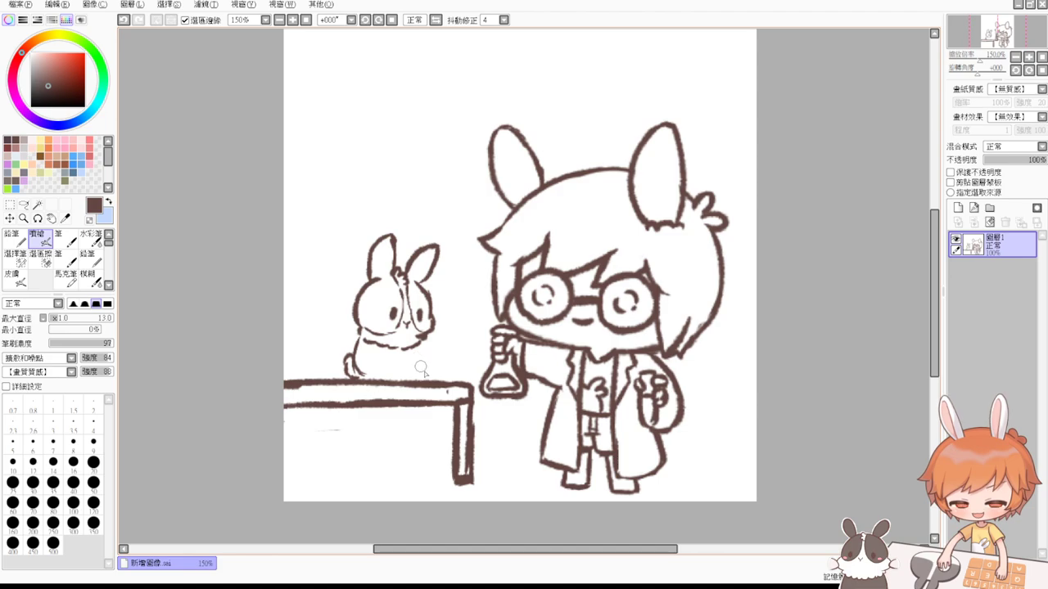
key("e")
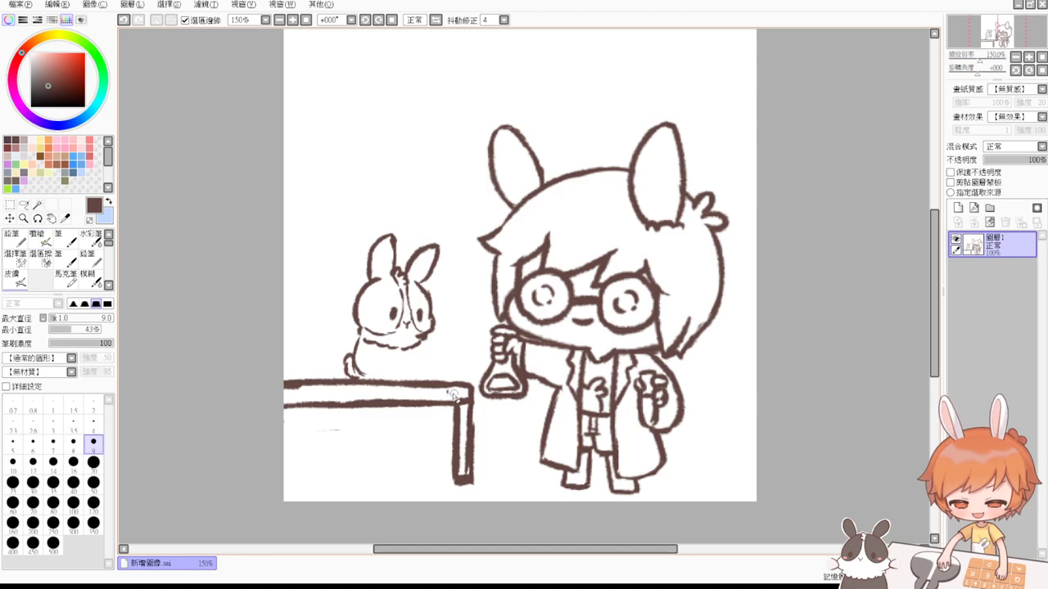
key("e")
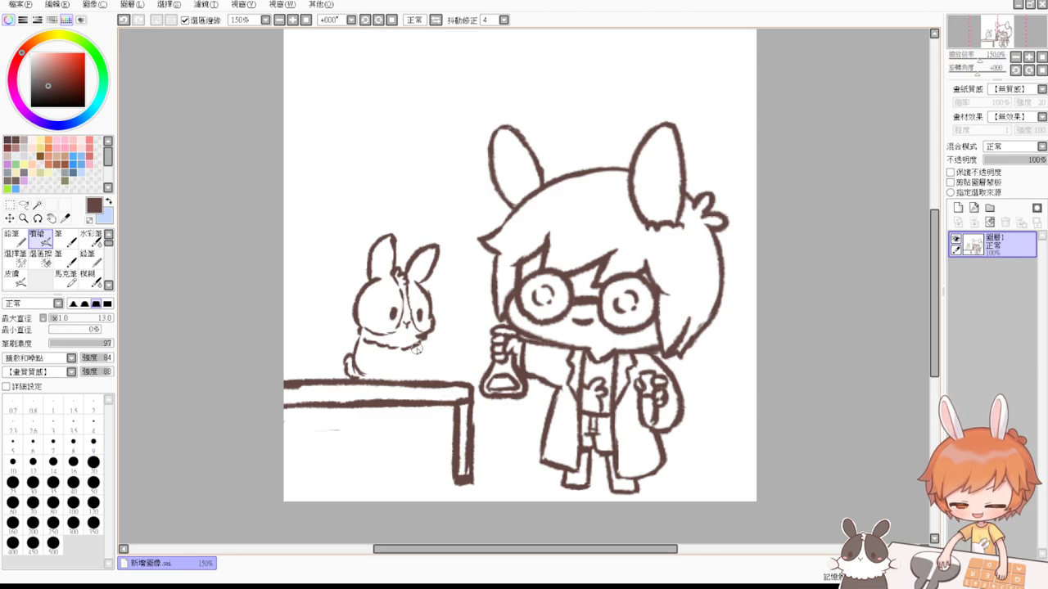
mouse_move(420, 345)
left_mouse_down()
mouse_move(428, 380)
mouse_move(379, 381)
mouse_move(416, 362)
left_mouse_up()
key("ctrl+z")
key("ctrl+z")
key("ctrl+z")
key("e")
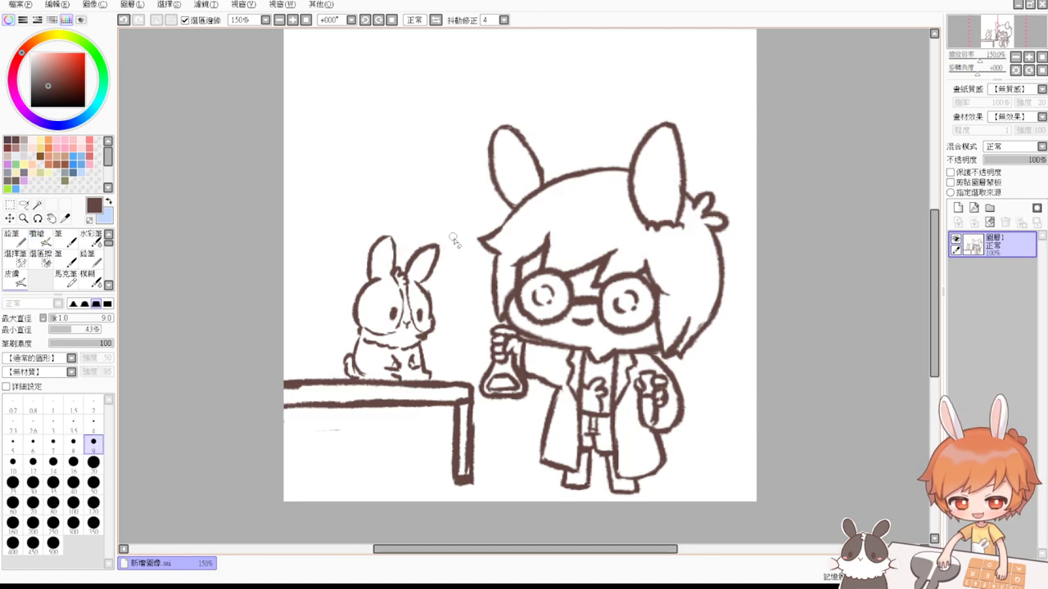
Step: Erase the small rabbit's left ear and redraw it slimmer and slightly further right
key("e")
mouse_move(384, 243)
left_mouse_down()
mouse_move(398, 245)
mouse_move(367, 267)
mouse_move(370, 282)
mouse_move(385, 238)
mouse_move(367, 273)
left_mouse_up()
key("e")
key("b")
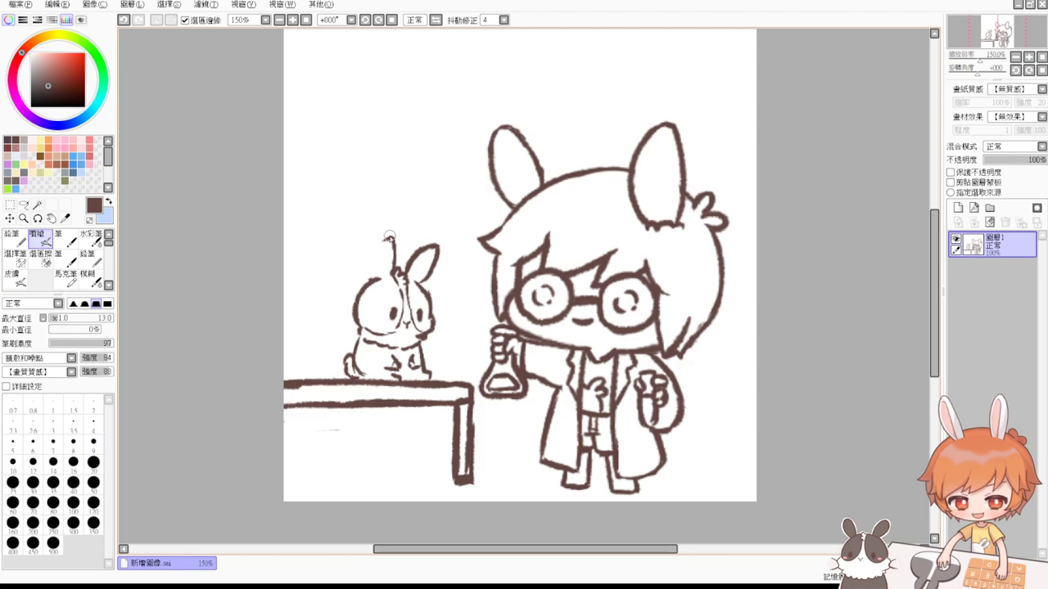
mouse_move(389, 239)
left_mouse_down()
mouse_move(375, 259)
mouse_move(383, 282)
left_mouse_up()
key("ctrl+z")
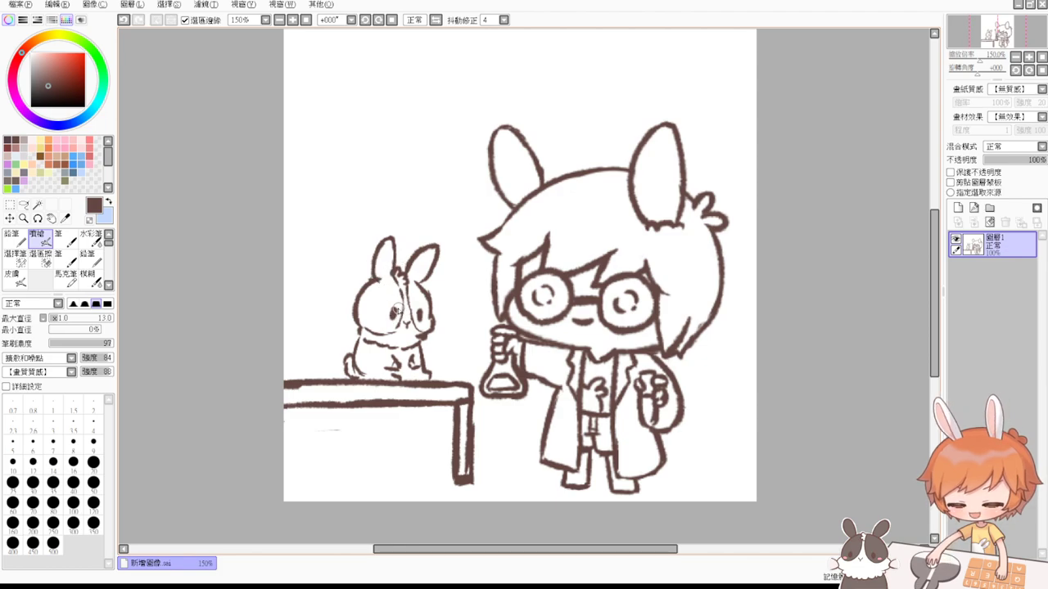
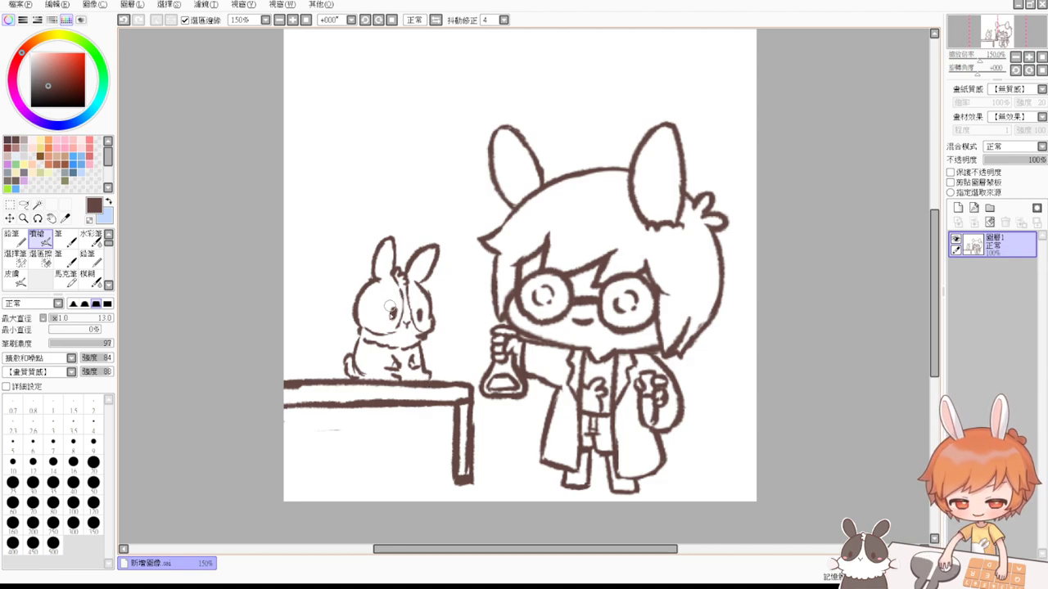
Step: Set the airbrush size to 10 and erase the leftover faint line beneath the tabletop
mouse_move(390, 309)
left_mouse_down("ctrl+alt")
mouse_move(380, 339)
mouse_move(399, 350)
left_mouse_up("ctrl+alt")
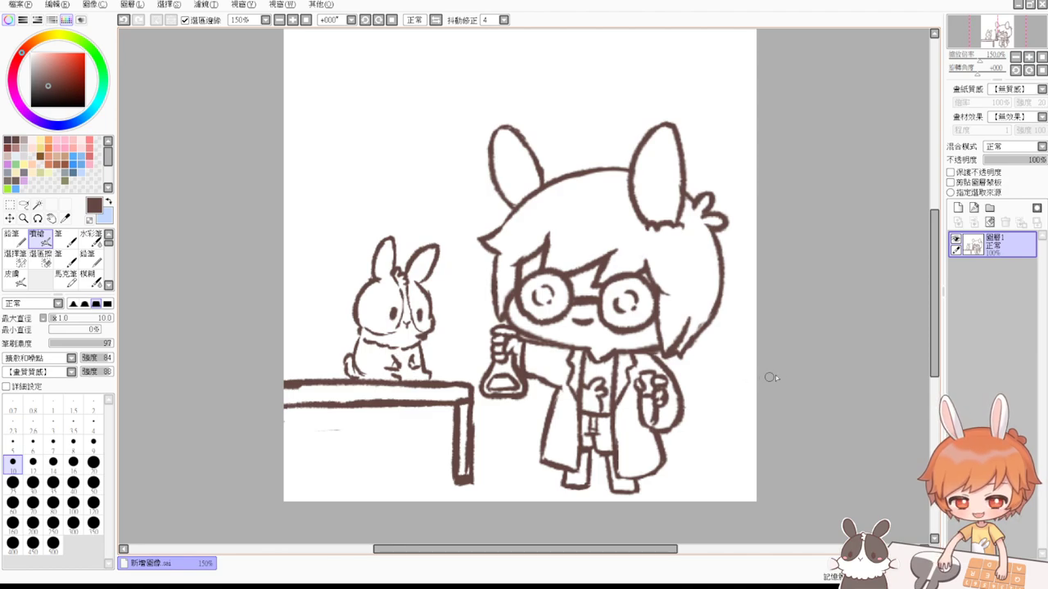
key("e")
left_click_drag(357, 430, 333, 434)
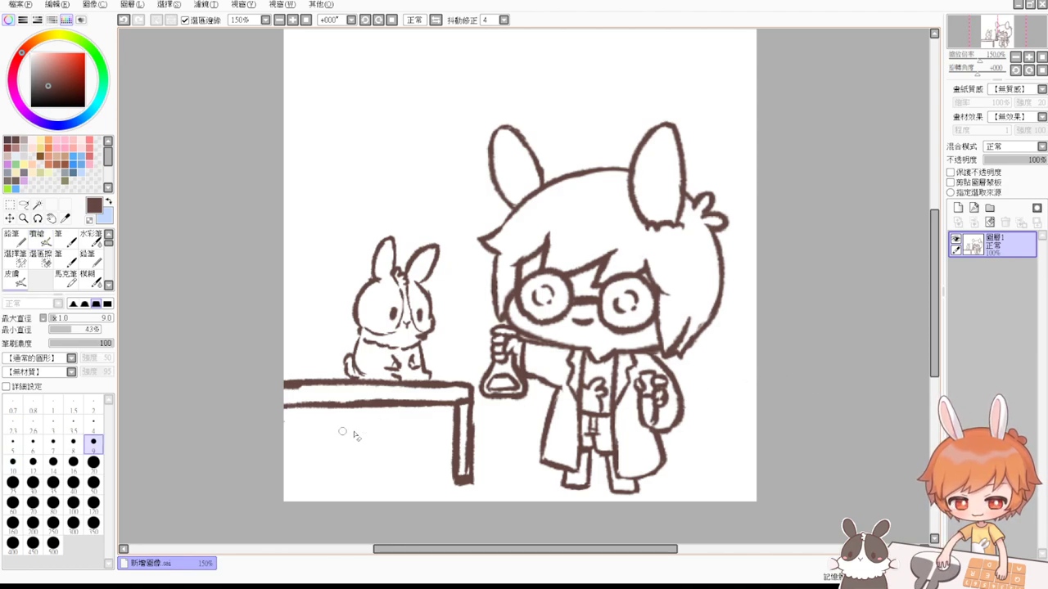
key("b")
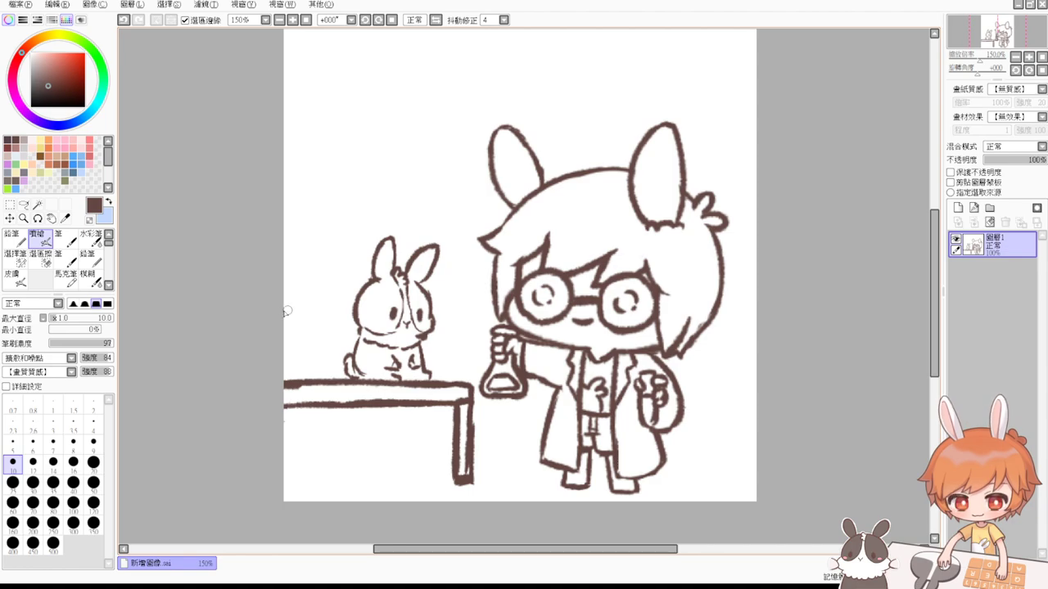
Step: Draw a test tube rack behind the small rabbit: a horizontal bar from the canvas's left border with two capped tubes hanging through it
mouse_move(287, 311)
left_mouse_down()
mouse_move(343, 309)
mouse_move(298, 319)
mouse_move(343, 312)
left_mouse_up()
key("ctrl+z")
mouse_move(283, 315)
left_mouse_down()
mouse_move(351, 307)
mouse_move(299, 313)
mouse_move(349, 310)
mouse_move(315, 316)
mouse_move(355, 316)
mouse_move(298, 314)
mouse_move(296, 302)
mouse_move(296, 348)
mouse_move(293, 303)
mouse_move(300, 355)
mouse_move(293, 300)
mouse_move(299, 351)
mouse_move(325, 294)
mouse_move(321, 351)
left_mouse_up()
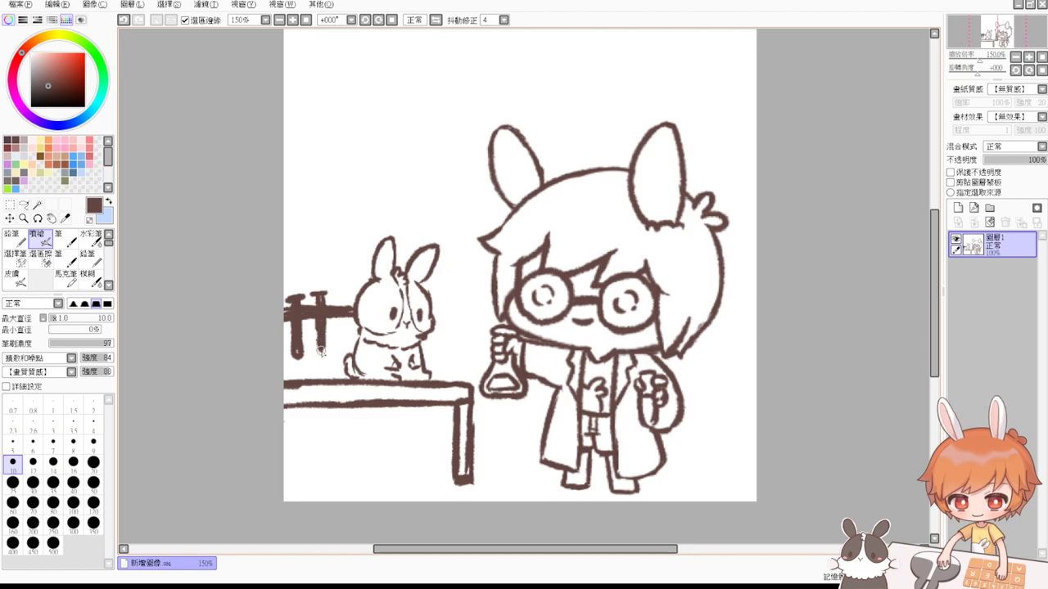
left_click_drag(320, 315, 325, 353)
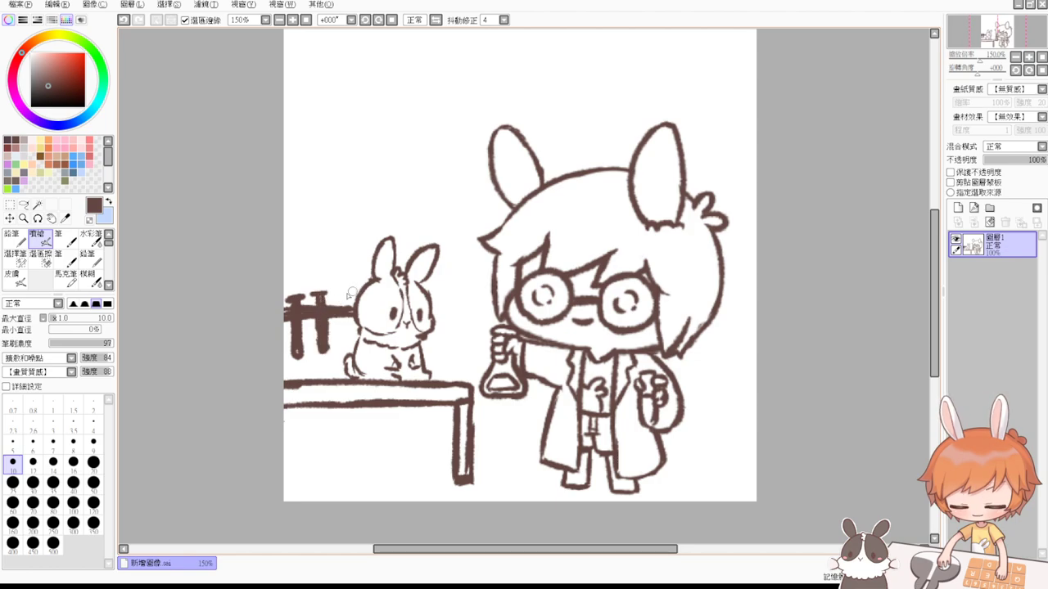
Step: Add a third test tube to the rack beside the small rabbit and thicken the tubes into solid shapes
key("e")
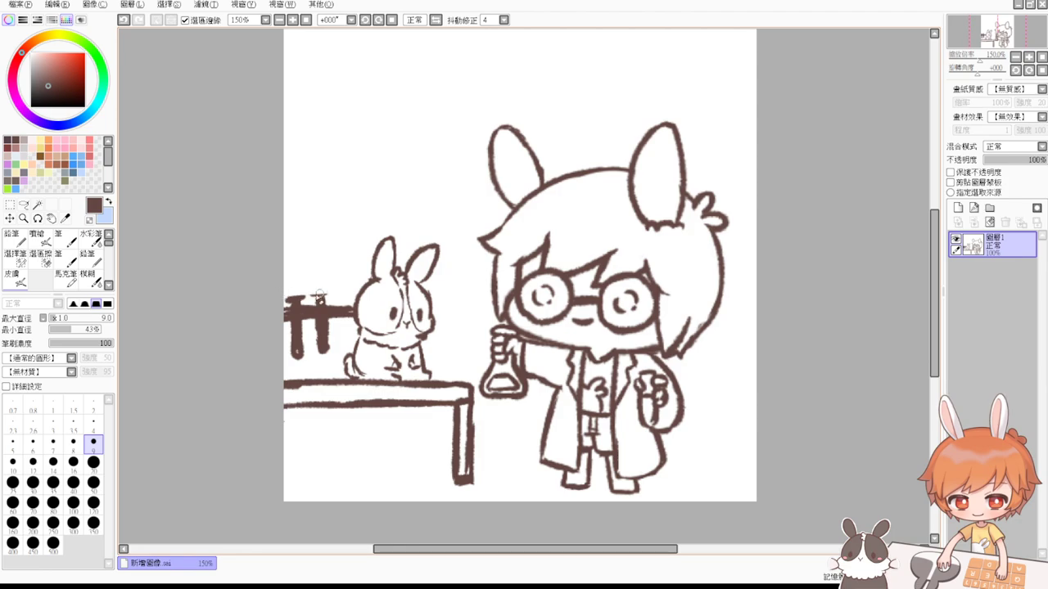
key("e")
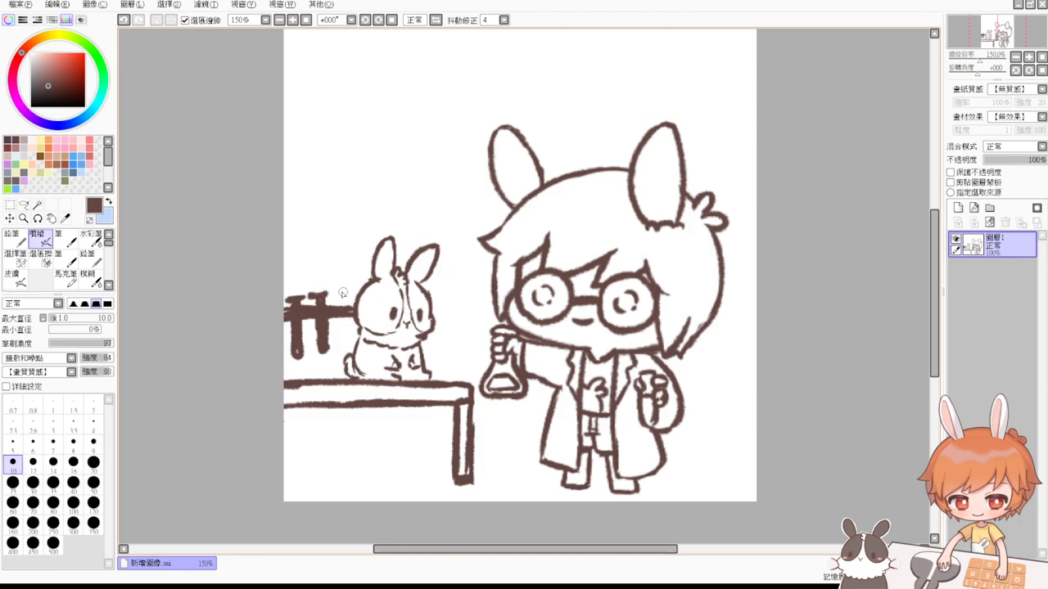
mouse_move(344, 293)
left_mouse_down()
mouse_move(341, 343)
mouse_move(343, 299)
mouse_move(342, 320)
mouse_move(306, 355)
left_mouse_up()
key("e")
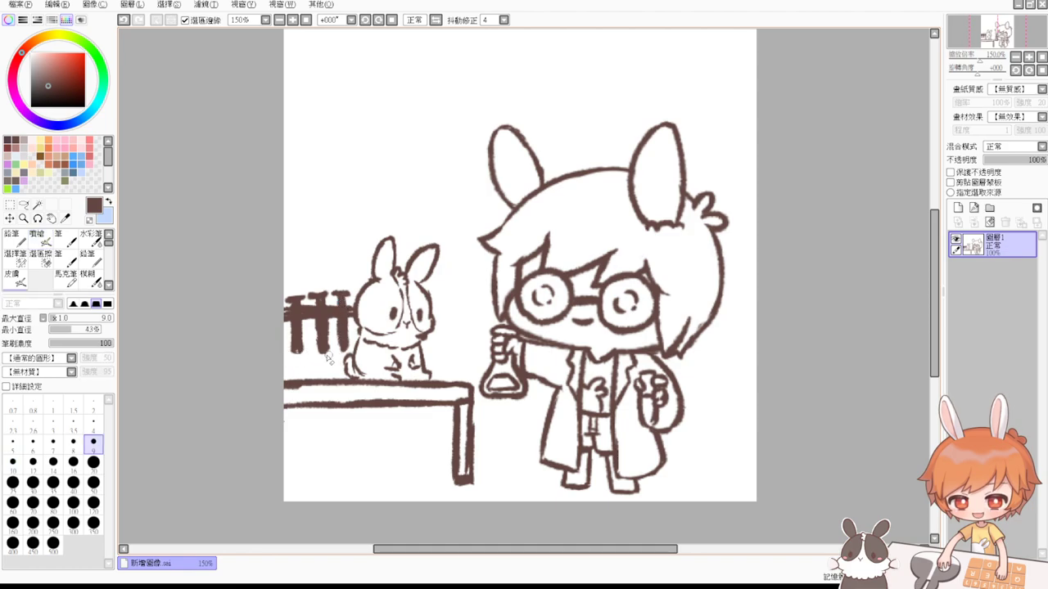
key("b")
mouse_move(315, 297)
left_mouse_down()
mouse_move(313, 342)
mouse_move(316, 300)
mouse_move(318, 348)
mouse_move(316, 333)
mouse_move(336, 325)
mouse_move(338, 295)
mouse_move(341, 337)
left_mouse_up()
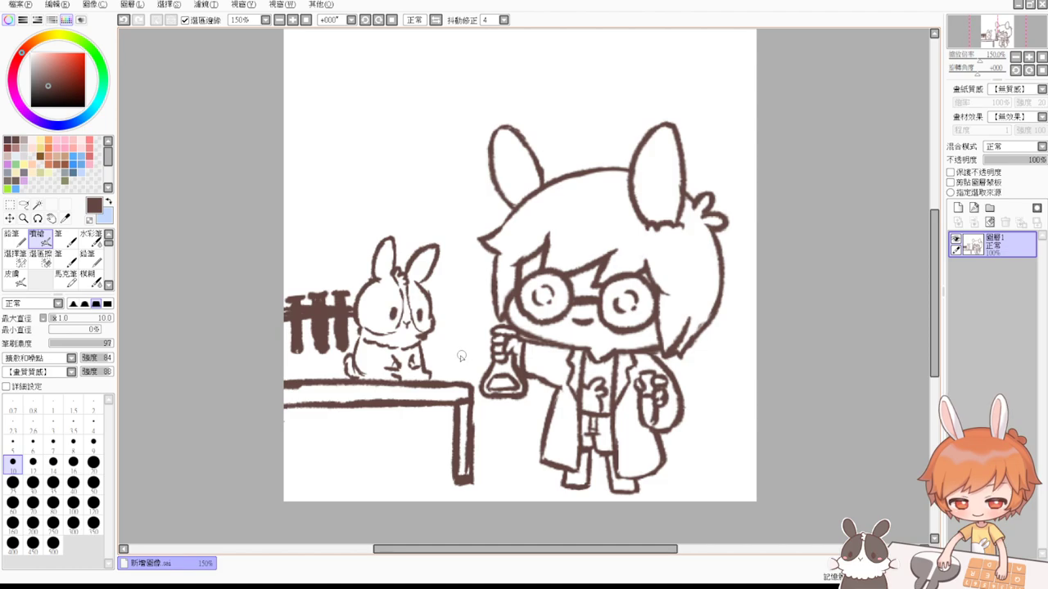
Step: Clean up the rims and lower ends of the test tubes by erasing and retouching their edges
key("e")
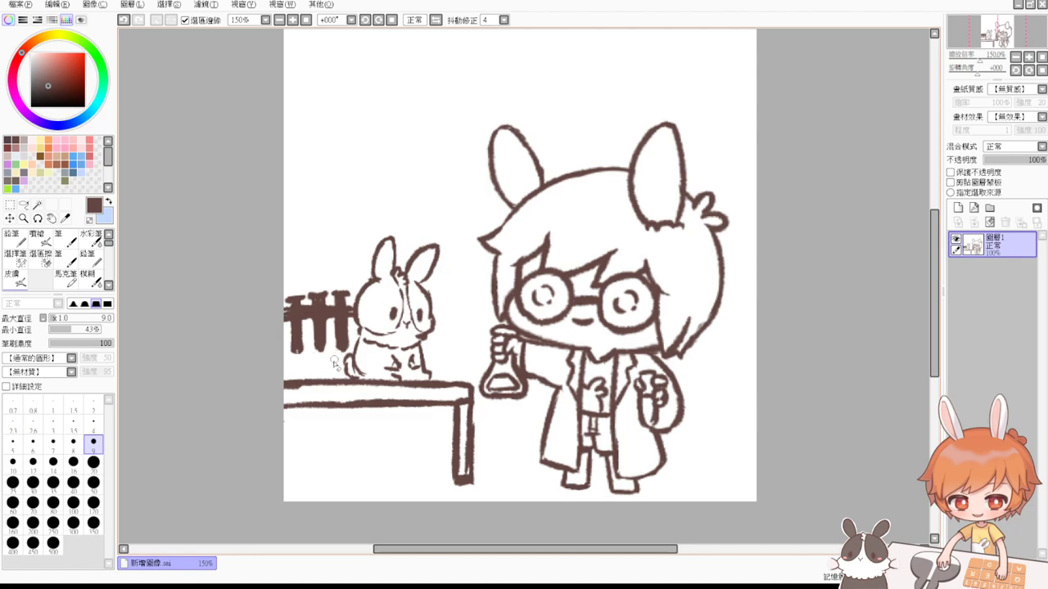
key("b")
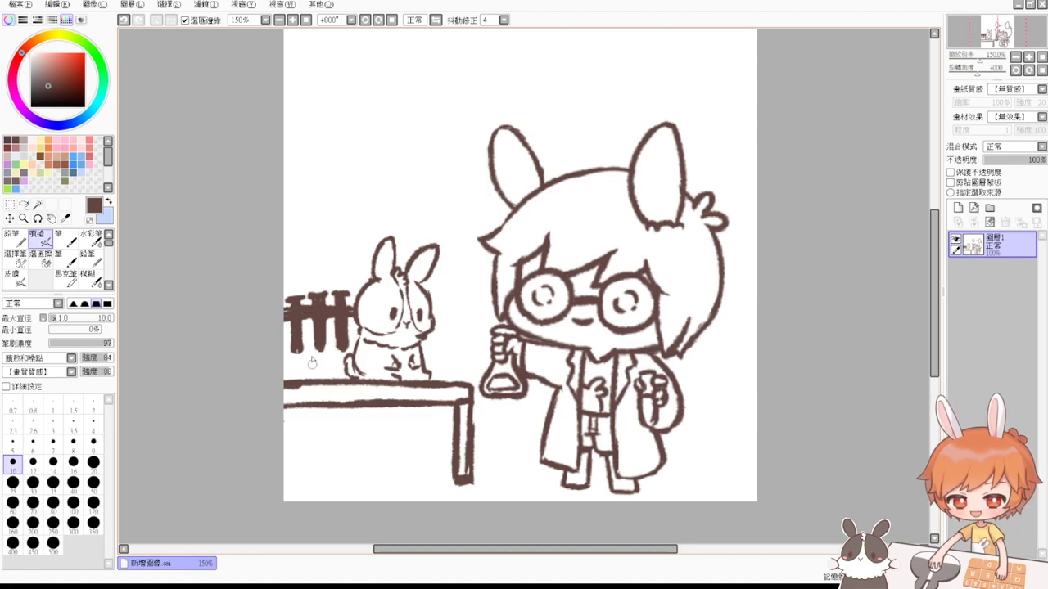
key("e")
left_click_drag(308, 293, 338, 292)
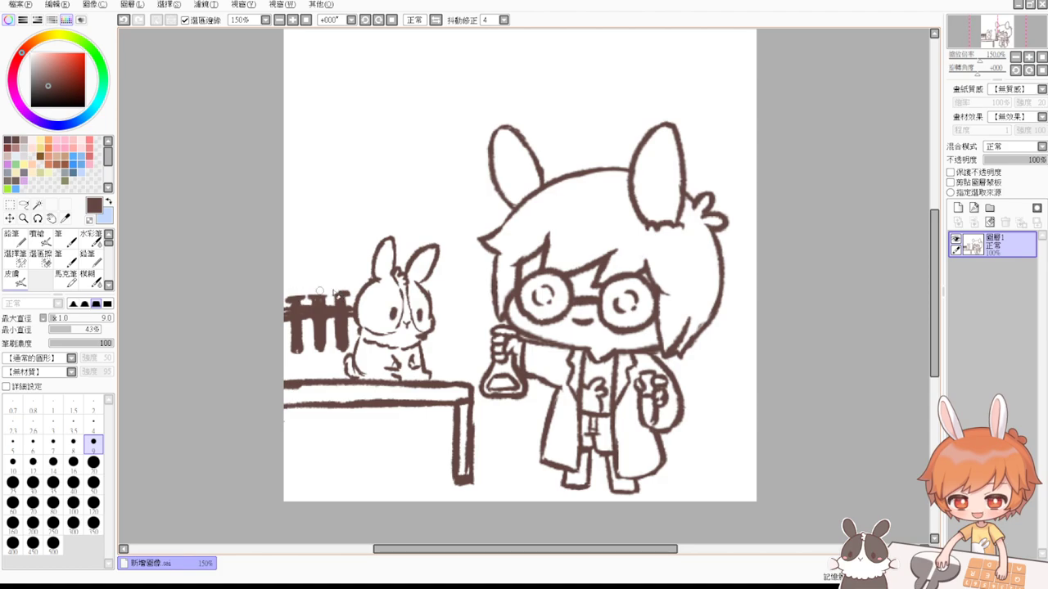
key("e")
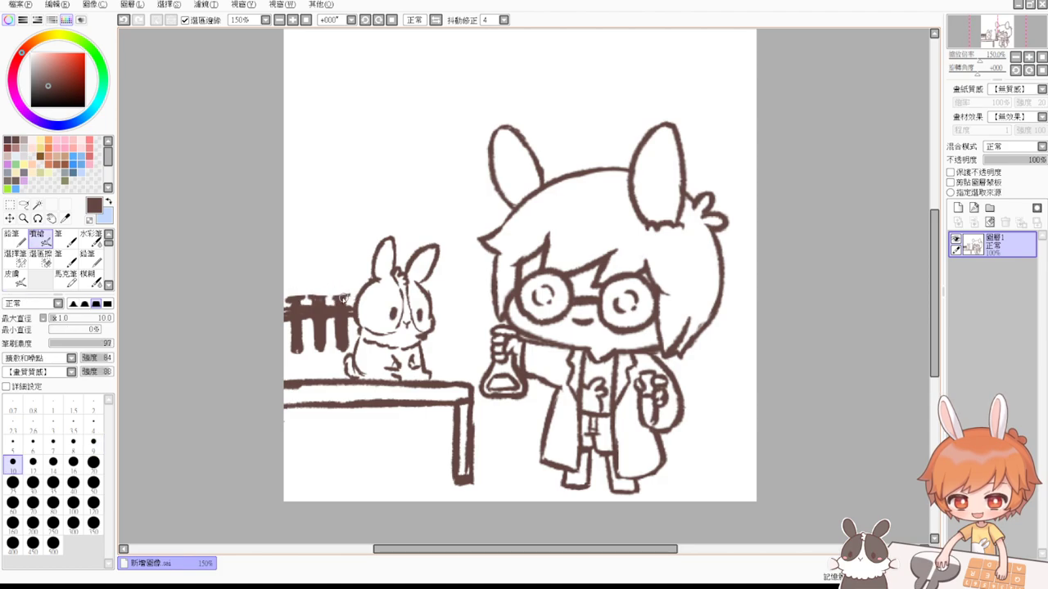
key("e")
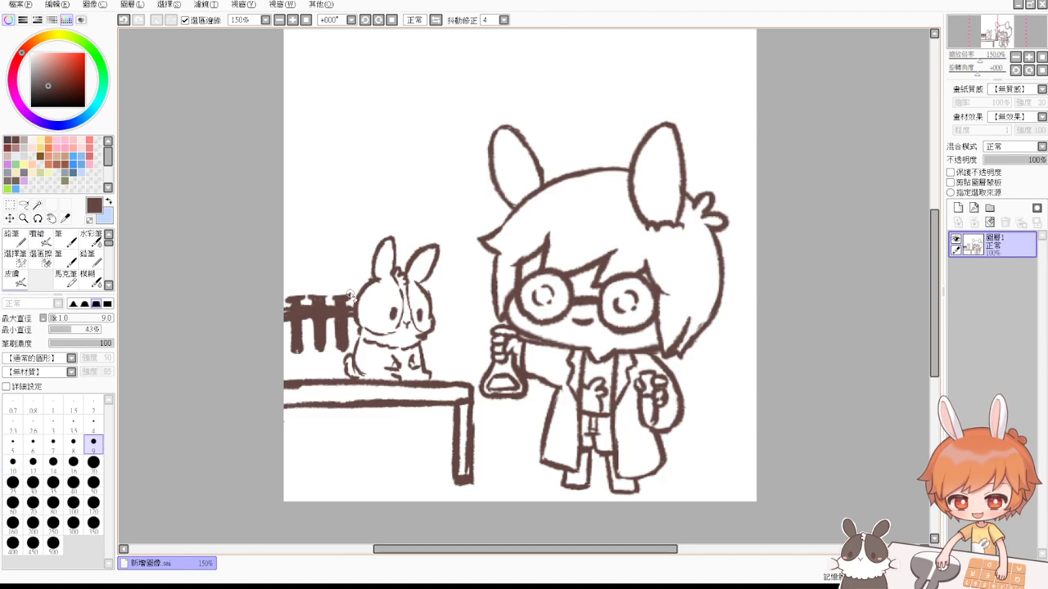
Step: Set the airbrush size to 5 for drawing finer lines
key("e")
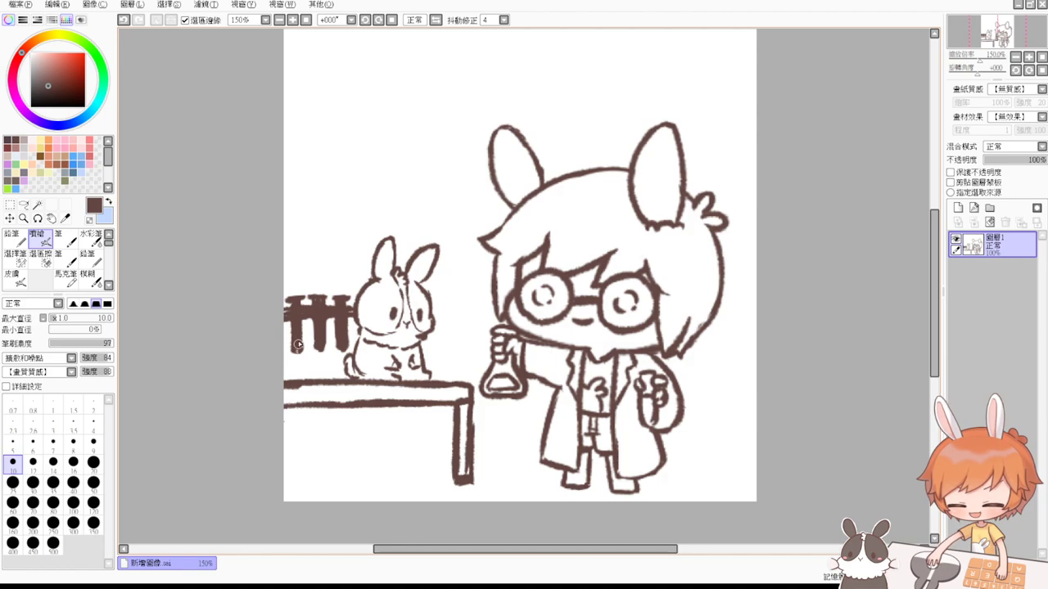
left_click_drag(309, 275, 313, 304)
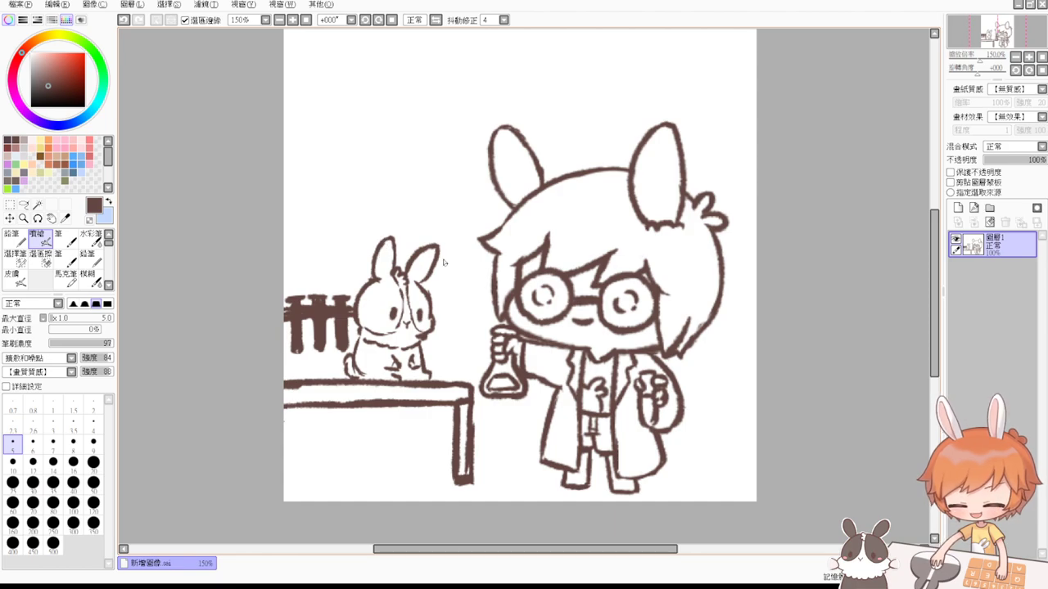
Step: Shade the small rabbit's ears, the patches on its face and its body with fine diagonal hatching
mouse_move(433, 252)
left_mouse_down()
mouse_move(414, 291)
mouse_move(424, 321)
mouse_move(416, 324)
mouse_move(410, 305)
mouse_move(407, 321)
left_mouse_up()
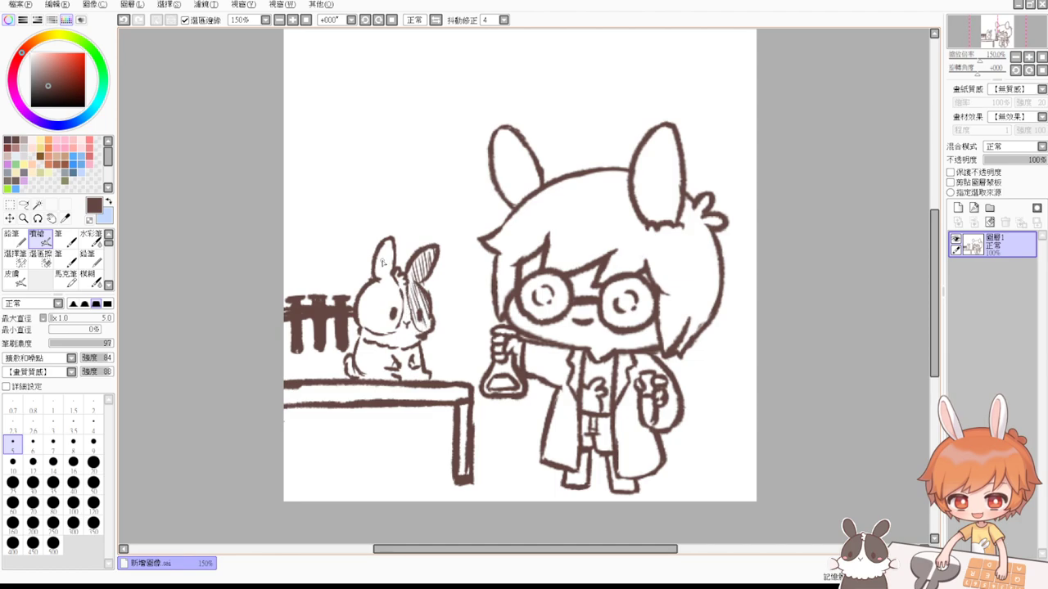
mouse_move(389, 238)
left_mouse_down()
mouse_move(394, 298)
mouse_move(379, 297)
mouse_move(382, 327)
mouse_move(356, 313)
mouse_move(387, 335)
mouse_move(379, 310)
mouse_move(391, 302)
mouse_move(375, 276)
mouse_move(407, 314)
left_mouse_up()
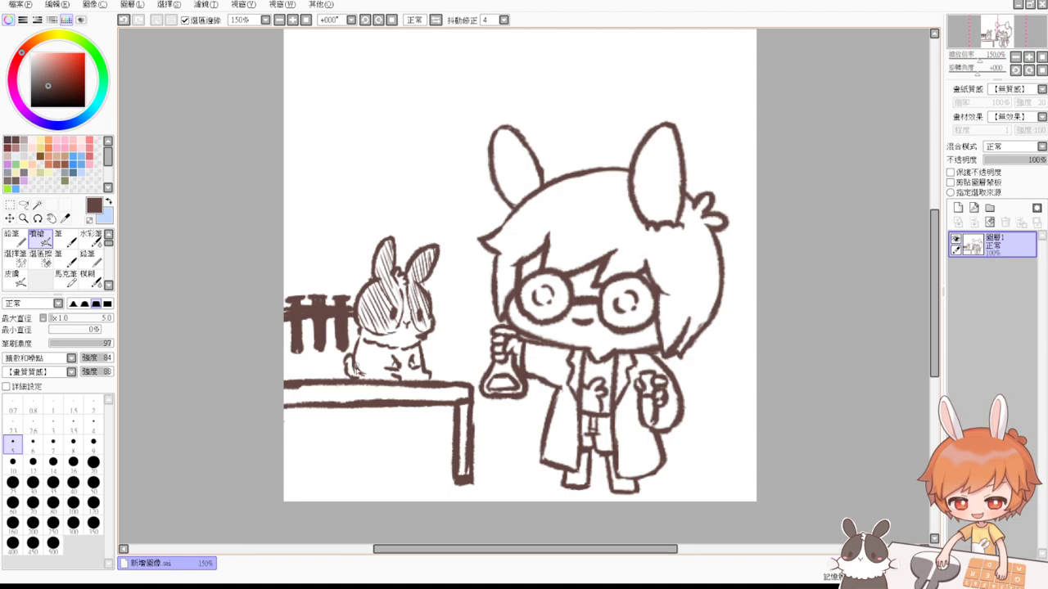
mouse_move(358, 370)
left_mouse_down()
mouse_move(381, 382)
mouse_move(383, 348)
mouse_move(419, 351)
mouse_move(398, 362)
mouse_move(407, 357)
mouse_move(413, 378)
left_mouse_up()
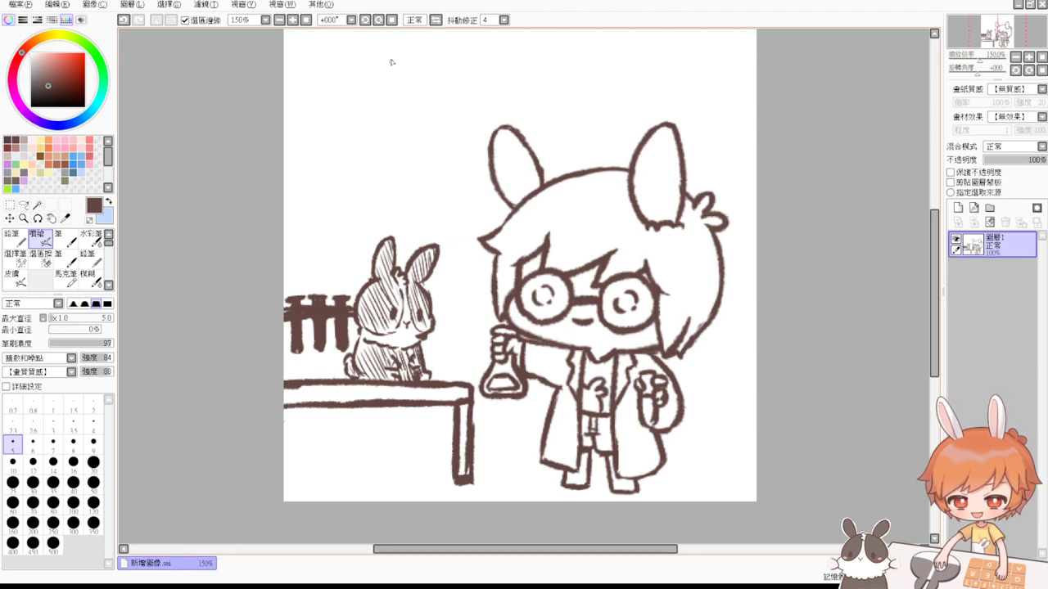
Step: Set the brush size to 9 and draw rectangular safety goggles with a strap over the small rabbit's eyes
left_click(295, 20)
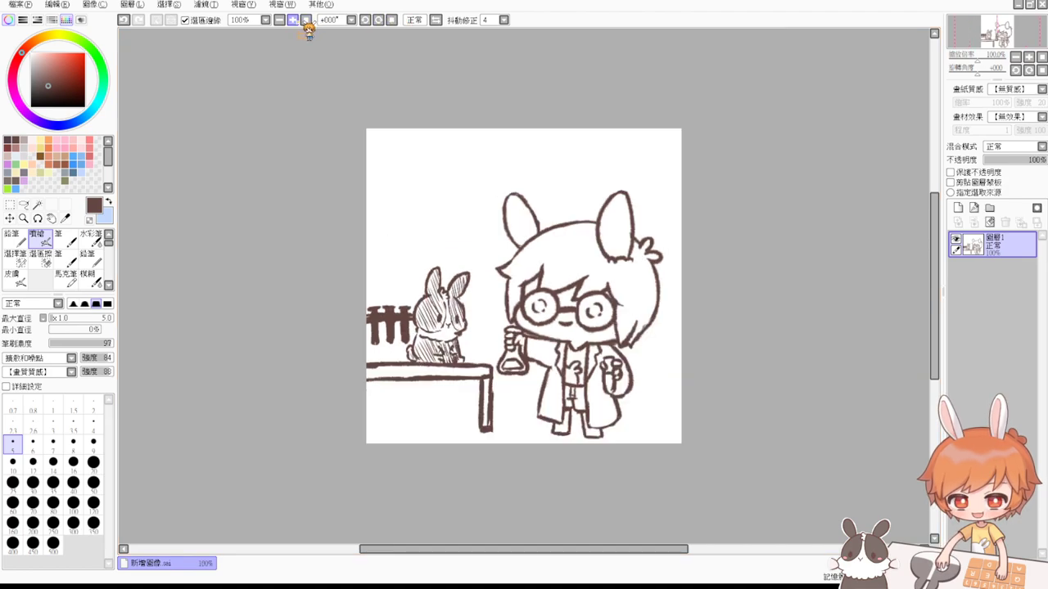
left_click(295, 20)
left_click(295, 21)
left_click(306, 20)
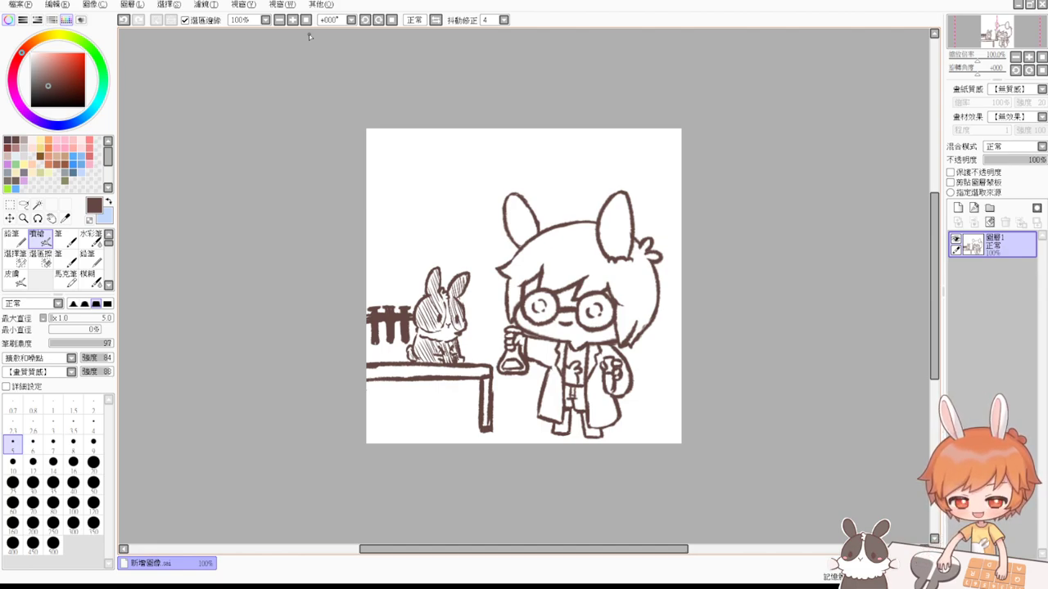
scroll(524, 287, "down", 1)
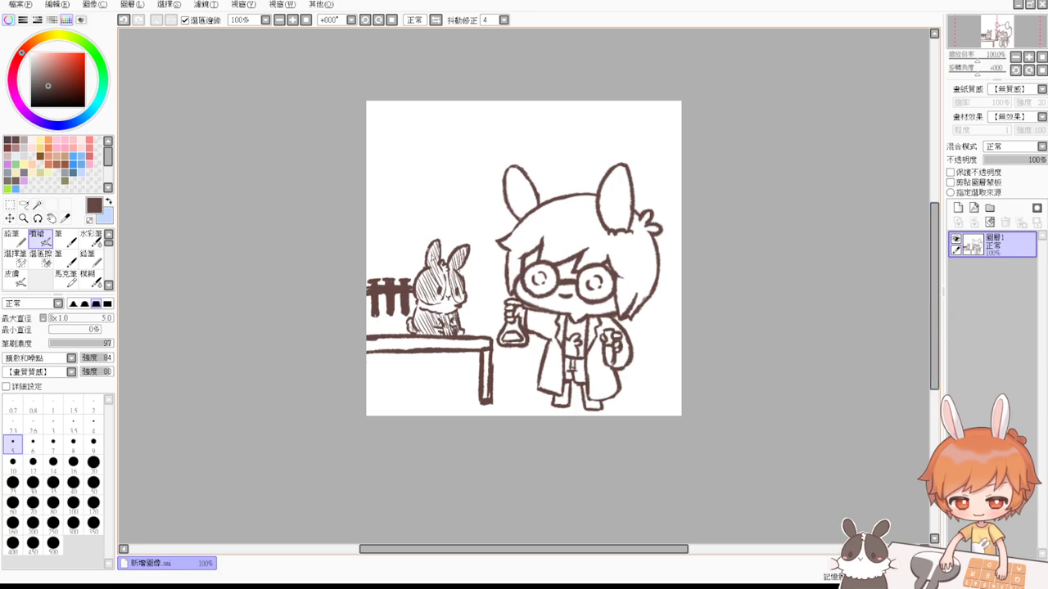
key("ctrl+z")
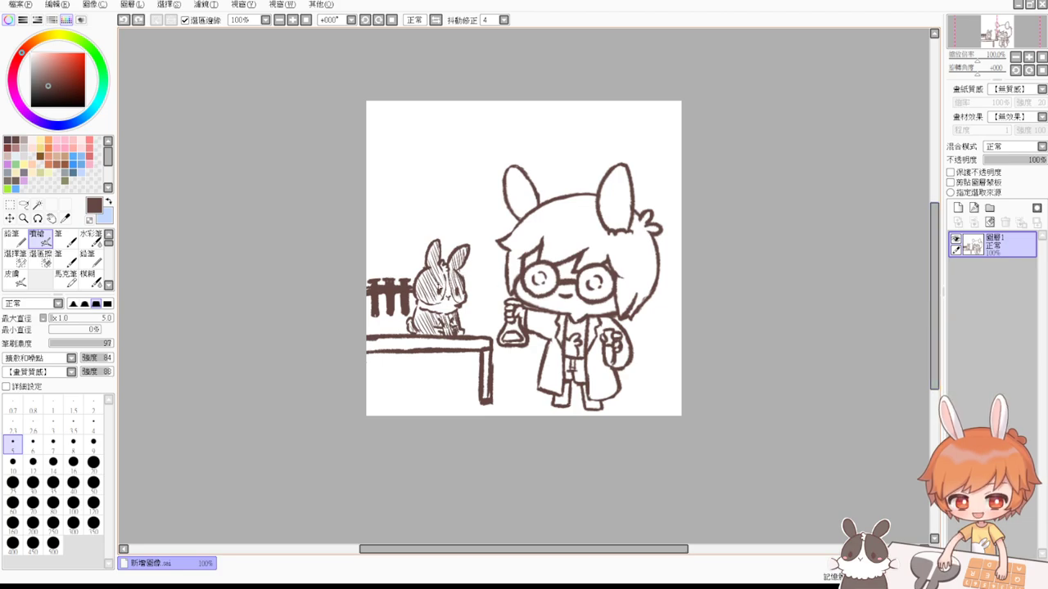
key("bracketright")
key("bracketright")
key("bracketright")
key("bracketright")
mouse_move(435, 279)
left_mouse_down()
mouse_move(434, 296)
mouse_move(457, 278)
mouse_move(447, 300)
mouse_move(473, 294)
mouse_move(425, 288)
left_mouse_up()
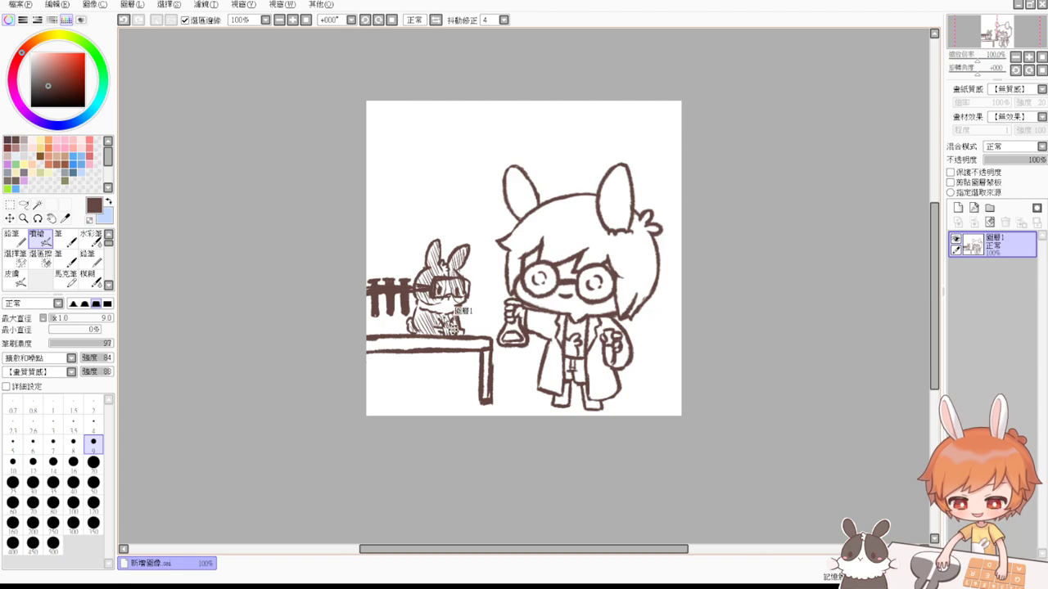
Step: Thicken the frame of the rabbit's goggles, draw its lower edge and fill in the strap
scroll(443, 319, "up", 4)
left_click_drag(599, 249, 594, 289)
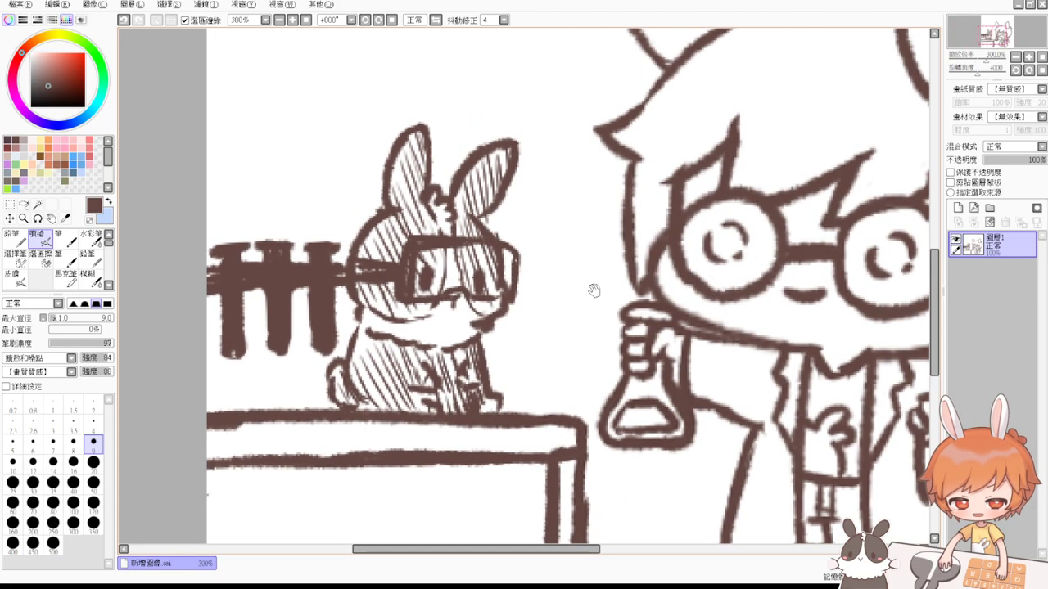
left_click_drag(509, 255, 504, 275)
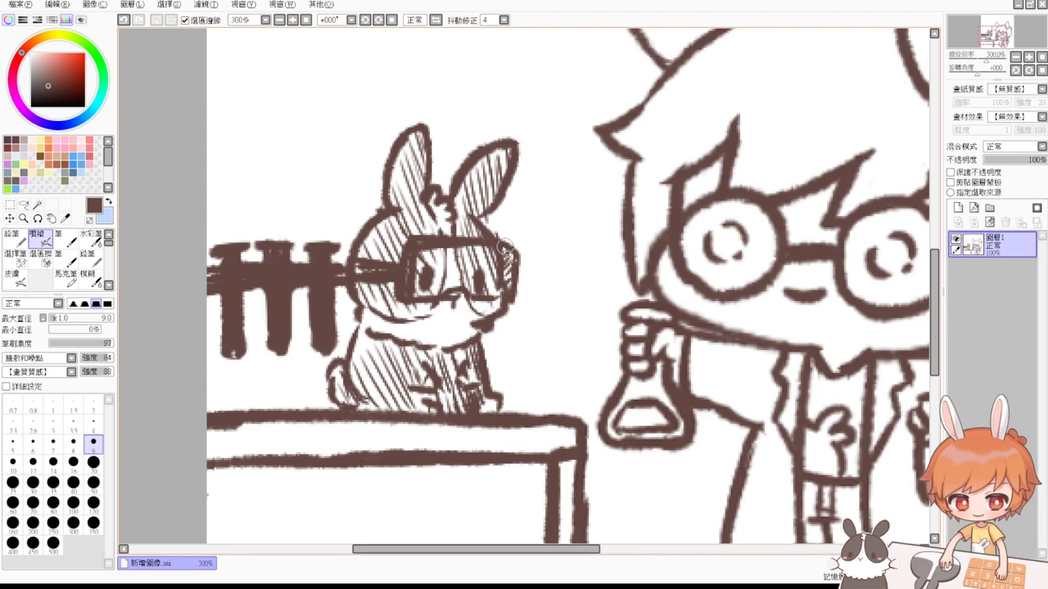
mouse_move(509, 255)
left_mouse_down()
mouse_move(523, 264)
mouse_move(511, 302)
left_mouse_up()
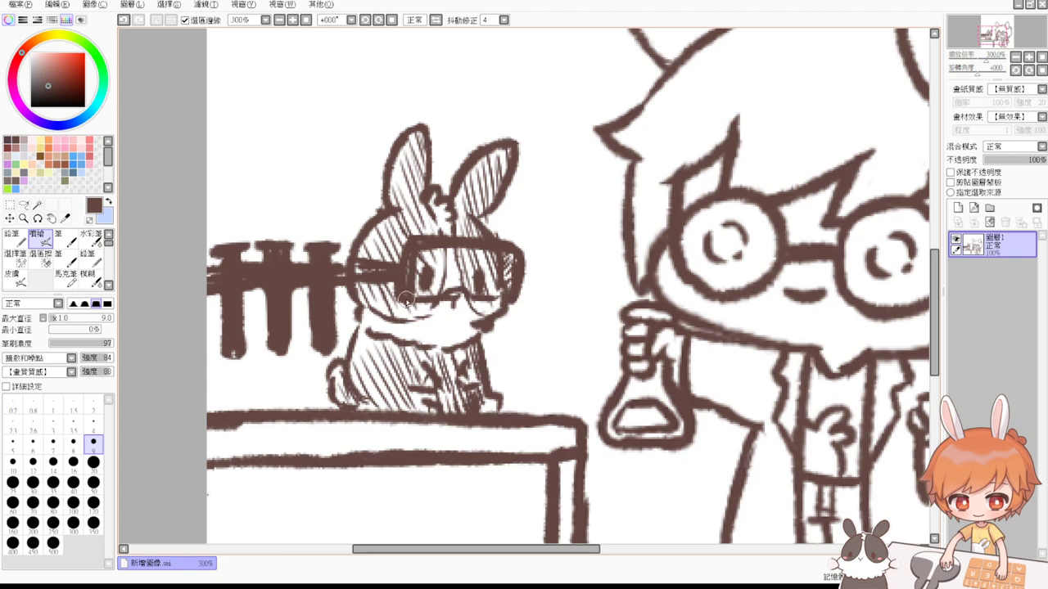
left_click_drag(407, 299, 516, 298)
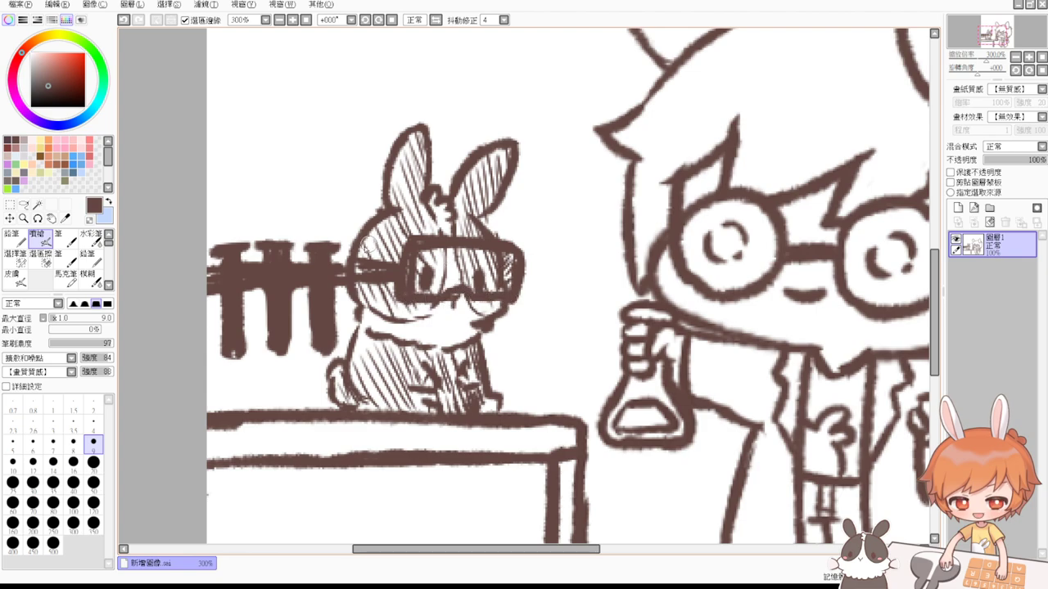
left_click_drag(352, 267, 401, 260)
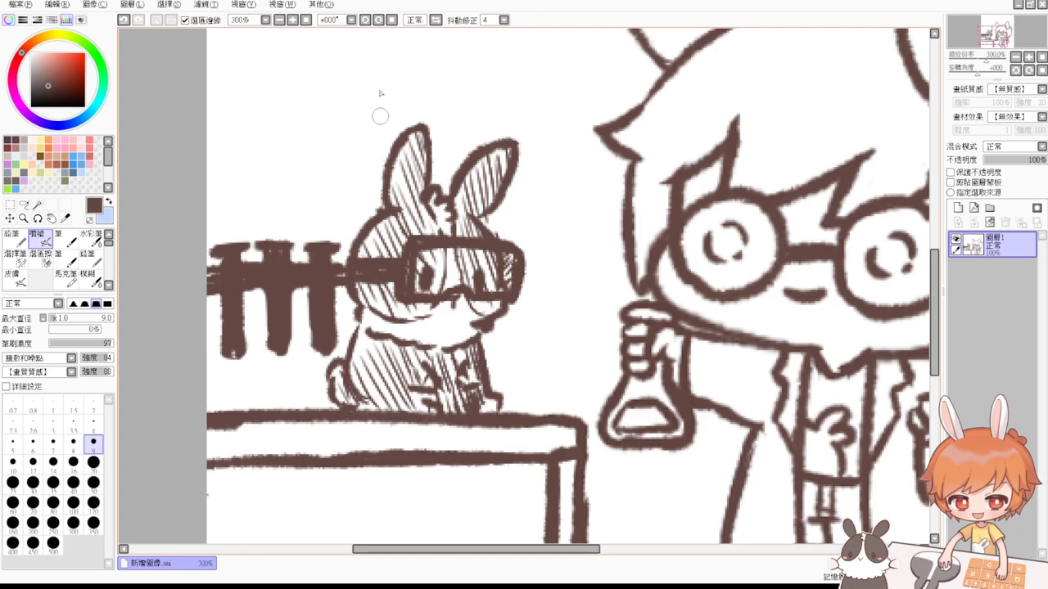
Step: Lower the sketch layer's opacity to 30% and save the drawing as DC實驗室
left_click(307, 20)
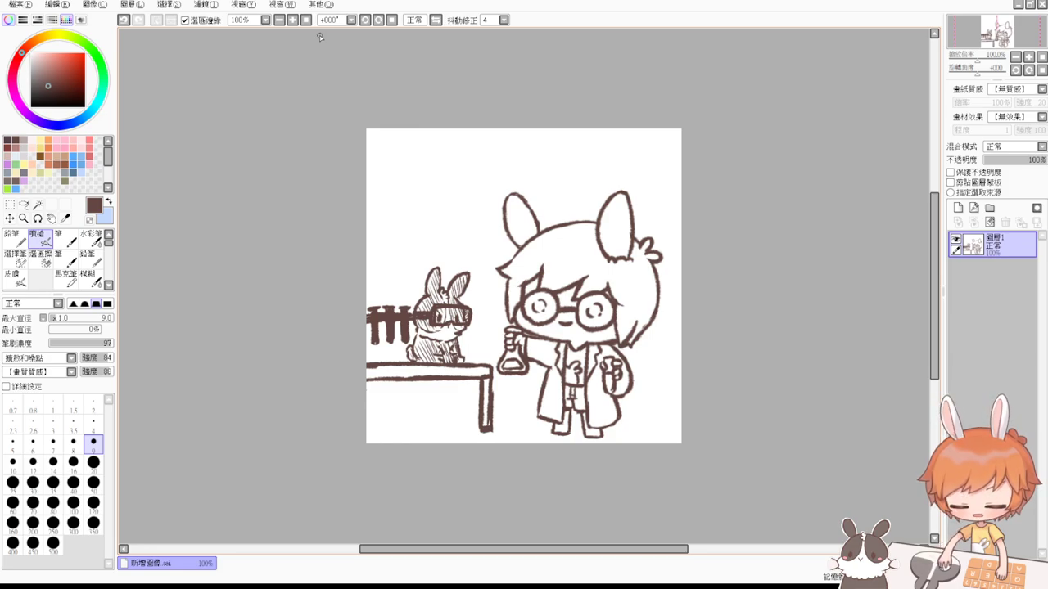
scroll(319, 35, "up", 2)
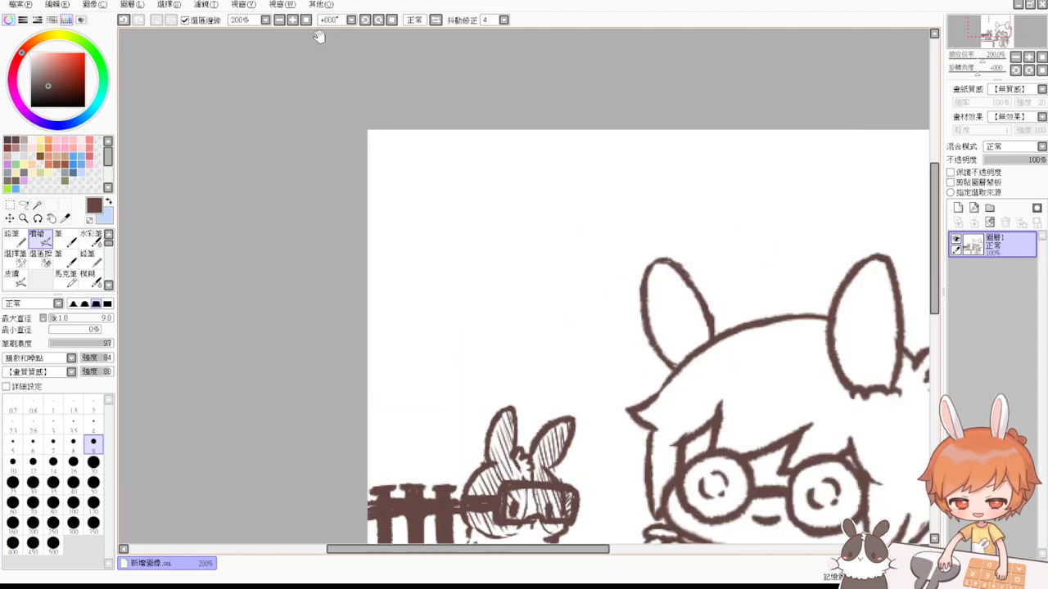
mouse_move(730, 452)
left_mouse_down()
mouse_move(595, 322)
mouse_move(543, 239)
mouse_move(499, 241)
left_mouse_up()
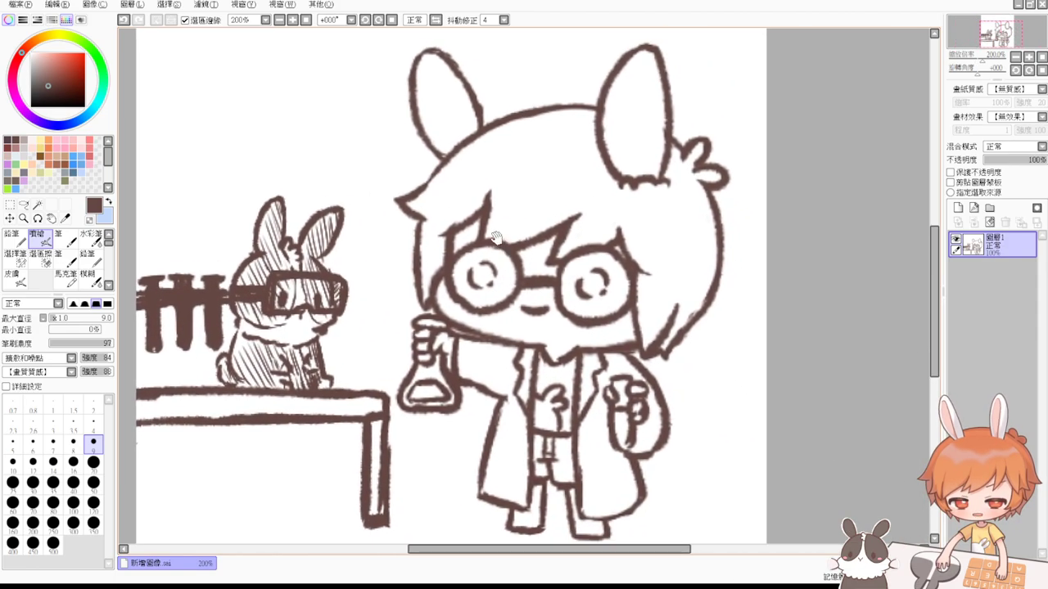
left_click(279, 19)
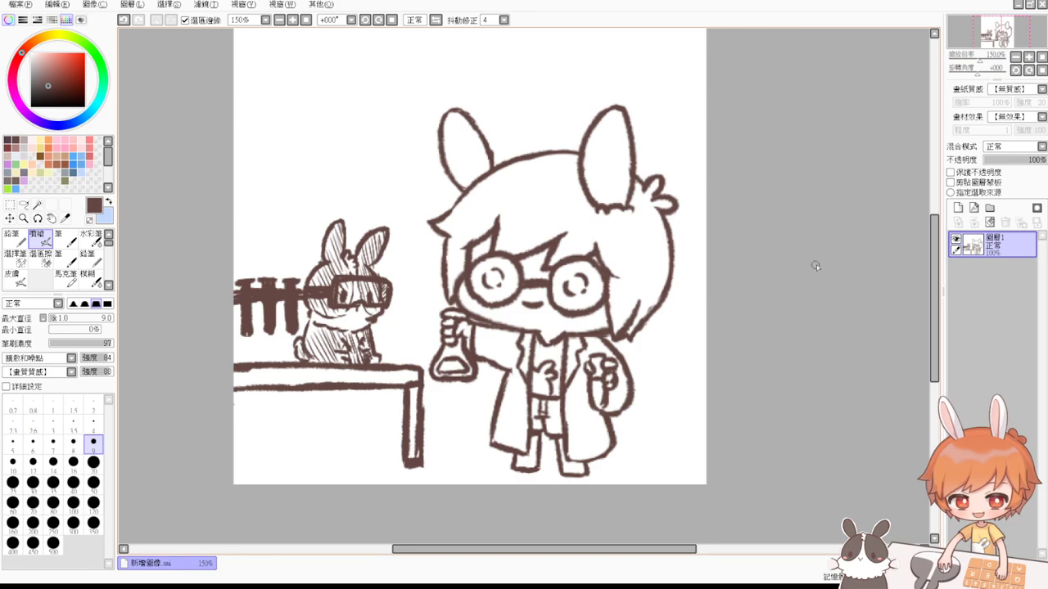
left_click_drag(1024, 161, 1010, 162)
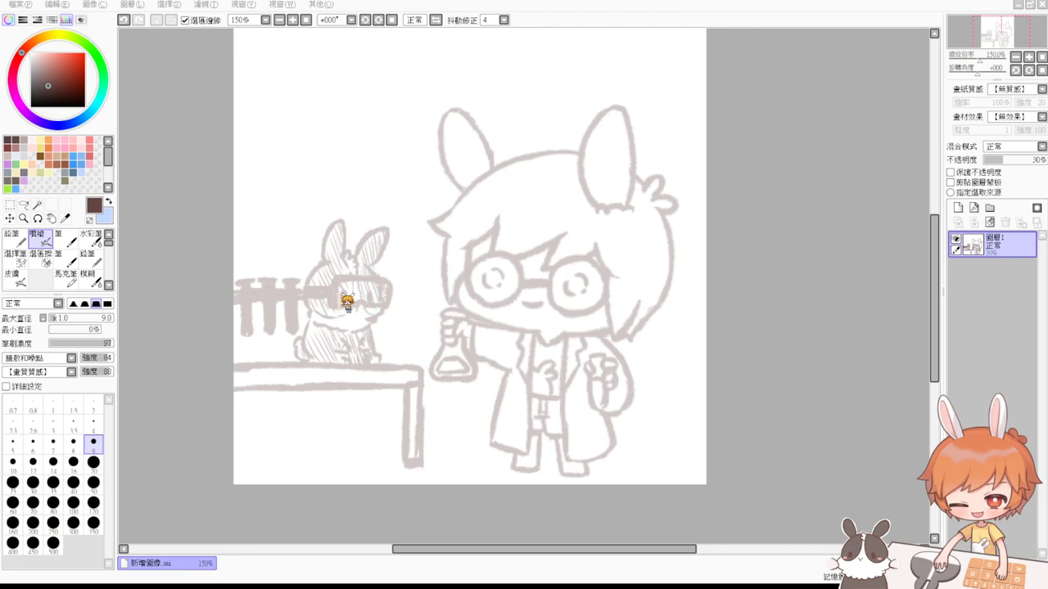
left_click(347, 301)
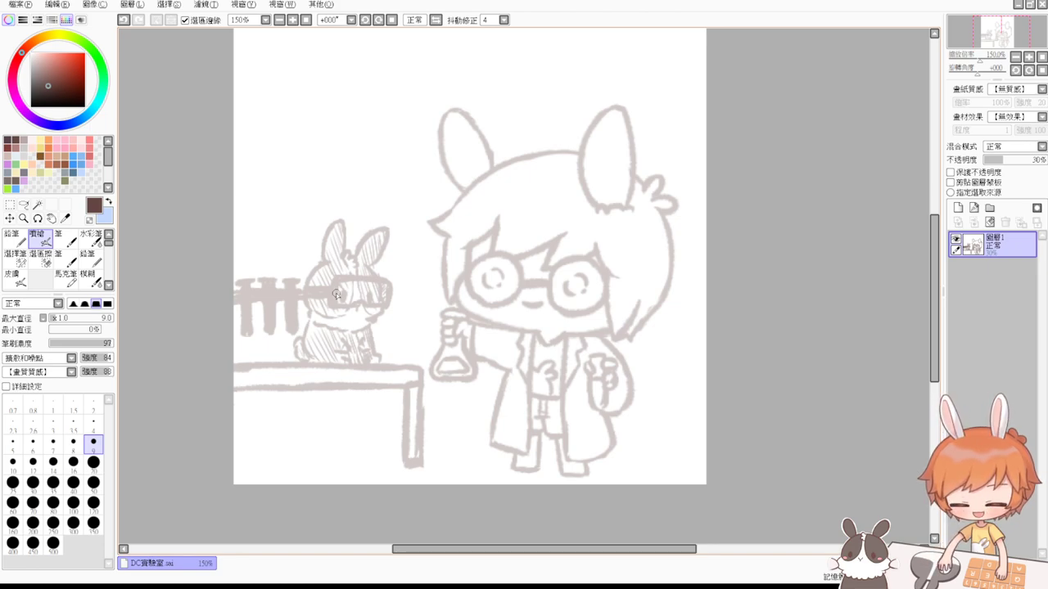
Step: Add a new layer above the sketch and hide the sketch layer
left_click(958, 208)
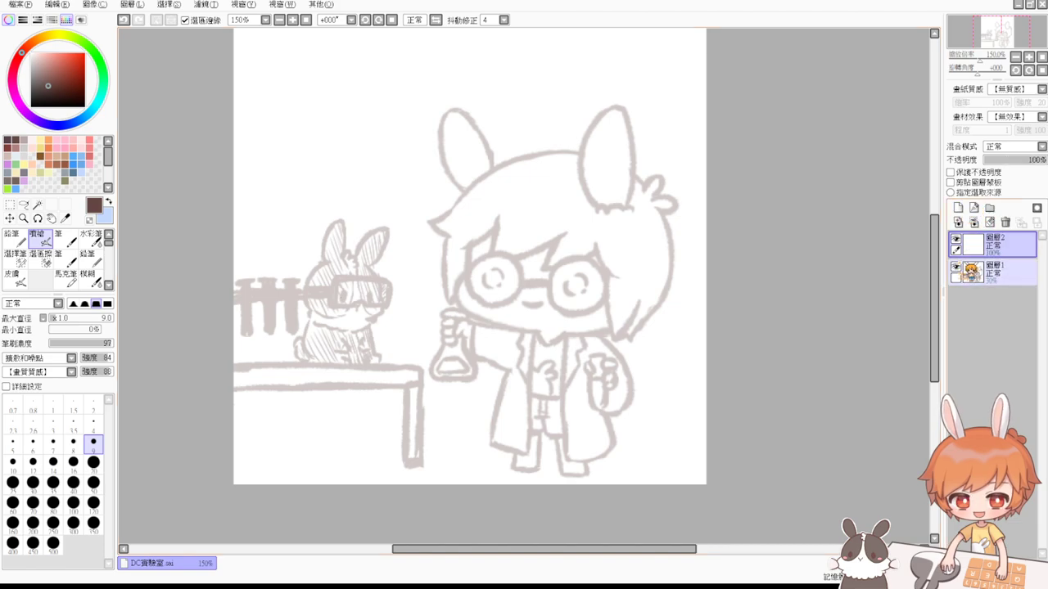
left_click(956, 266)
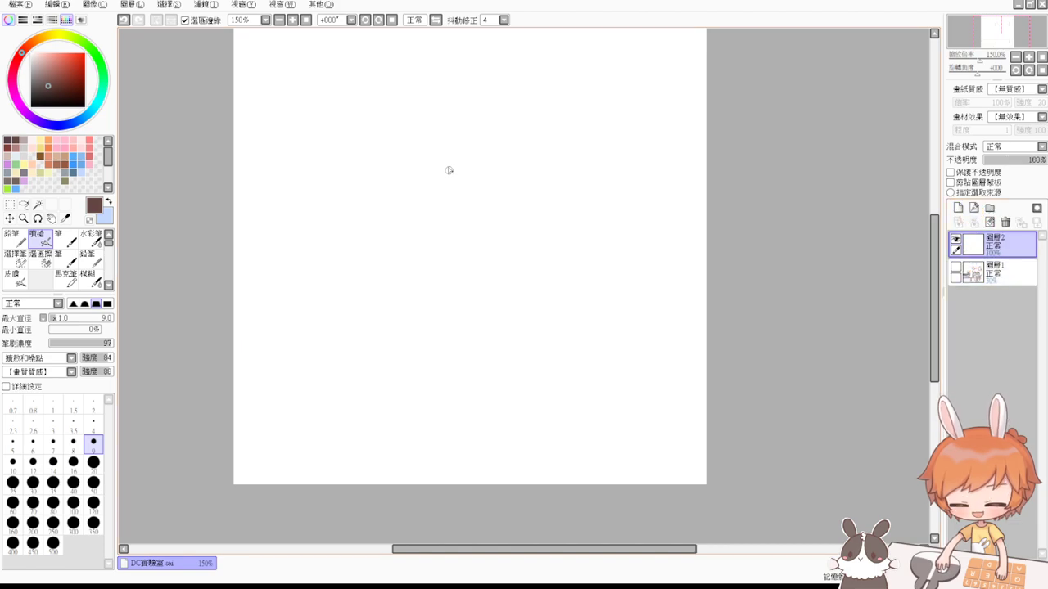
left_click_drag(434, 154, 443, 216)
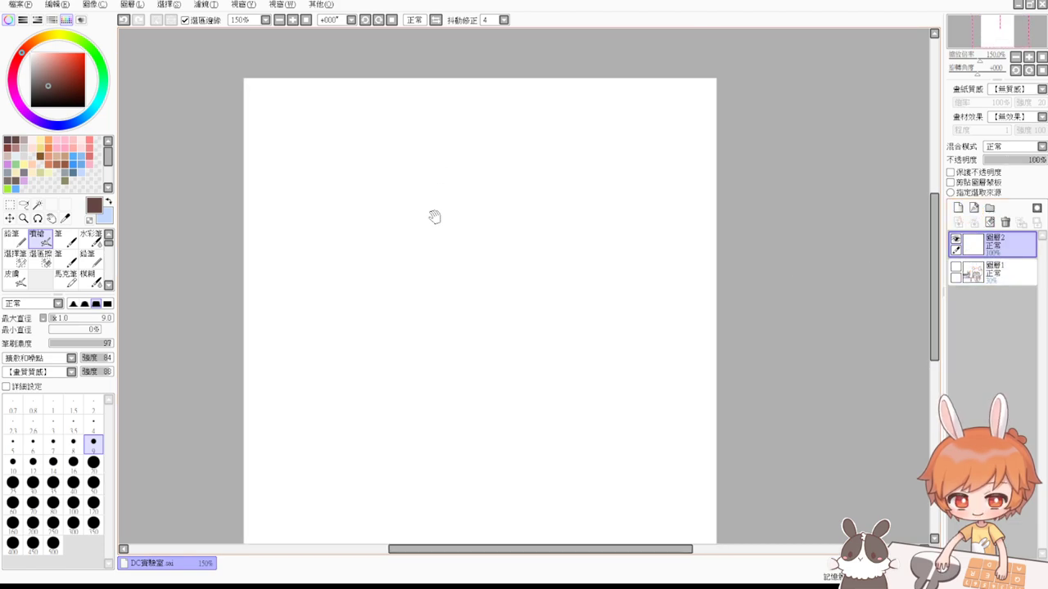
Step: Handwrite "1. 森林" in brown as the first line near the canvas's upper edge
left_click_drag(263, 99, 264, 125)
left_click(272, 124)
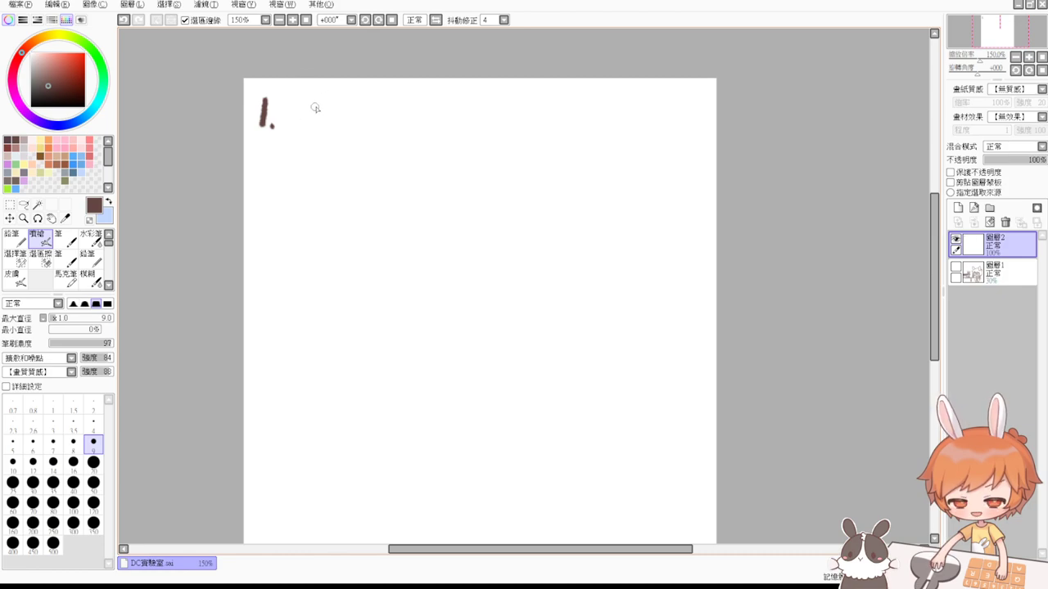
mouse_move(300, 103)
left_mouse_down()
mouse_move(322, 101)
mouse_move(300, 121)
left_mouse_up()
mouse_move(313, 106)
left_mouse_down()
mouse_move(325, 115)
mouse_move(307, 138)
mouse_move(329, 124)
left_mouse_up()
left_click_drag(323, 115, 318, 135)
mouse_move(325, 127)
left_mouse_down()
mouse_move(334, 135)
mouse_move(355, 114)
left_mouse_up()
mouse_move(344, 97)
left_mouse_down()
mouse_move(346, 129)
mouse_move(336, 136)
mouse_move(357, 131)
left_mouse_up()
mouse_move(355, 115)
left_mouse_down()
mouse_move(376, 111)
mouse_move(368, 140)
left_mouse_up()
Step: Complete the first line by handwriting "大? 小?" after 森林, leaving a gap between them
mouse_move(366, 123)
left_mouse_down()
mouse_move(357, 139)
mouse_move(446, 113)
mouse_move(429, 132)
left_mouse_up()
left_click_drag(429, 120, 421, 131)
mouse_move(432, 119)
left_mouse_down()
mouse_move(439, 129)
mouse_move(518, 123)
left_mouse_up()
left_click(457, 126)
mouse_move(528, 108)
left_mouse_down()
mouse_move(539, 110)
mouse_move(533, 121)
left_mouse_up()
left_click(534, 128)
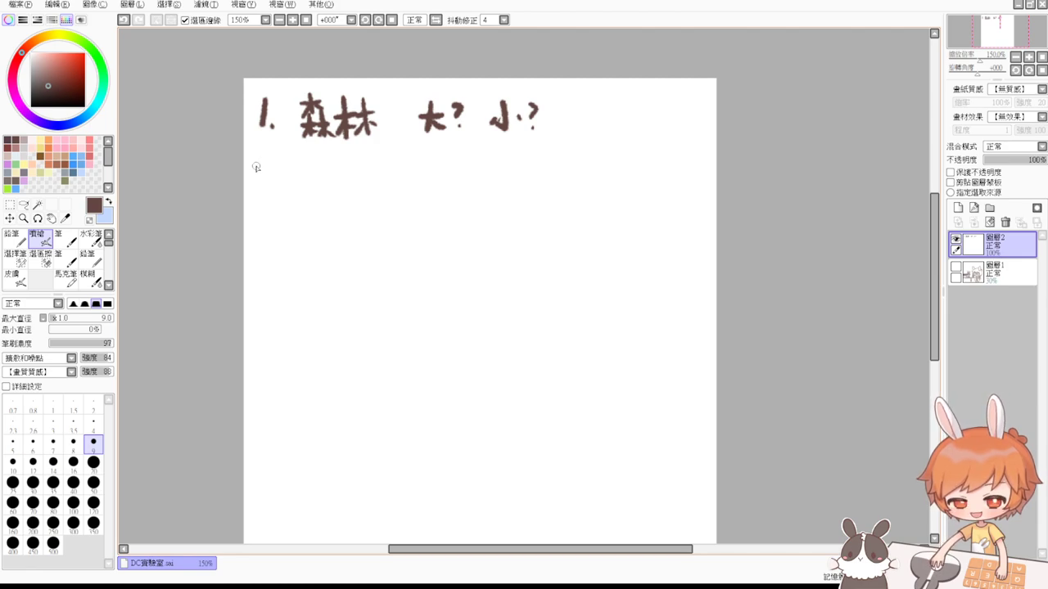
Step: Begin a second line with the number "2." and add a colon after 森林 in the first line
left_click_drag(250, 170, 258, 195)
left_click(269, 195)
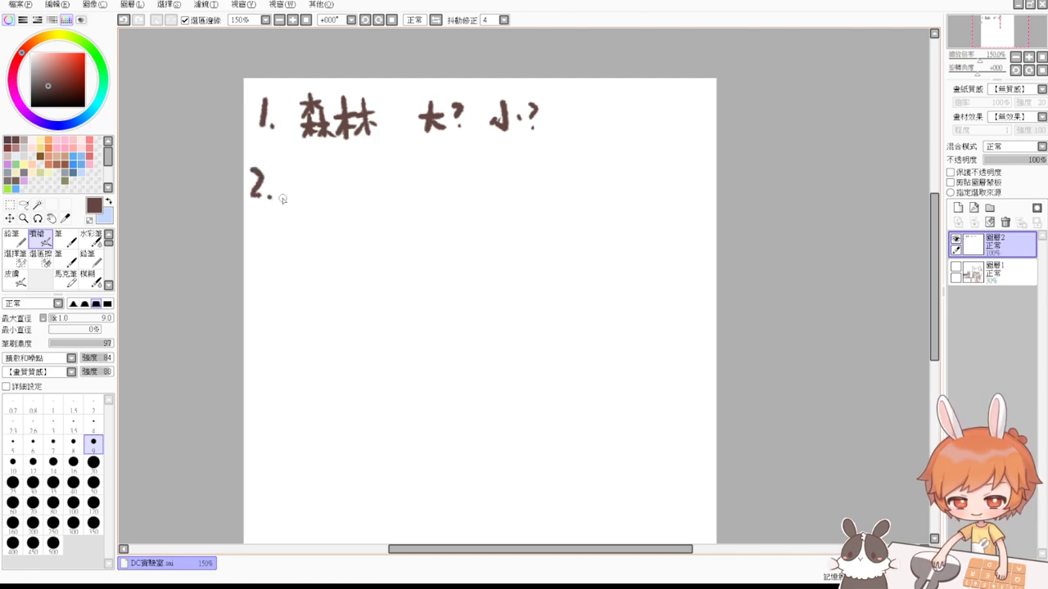
left_click(391, 129)
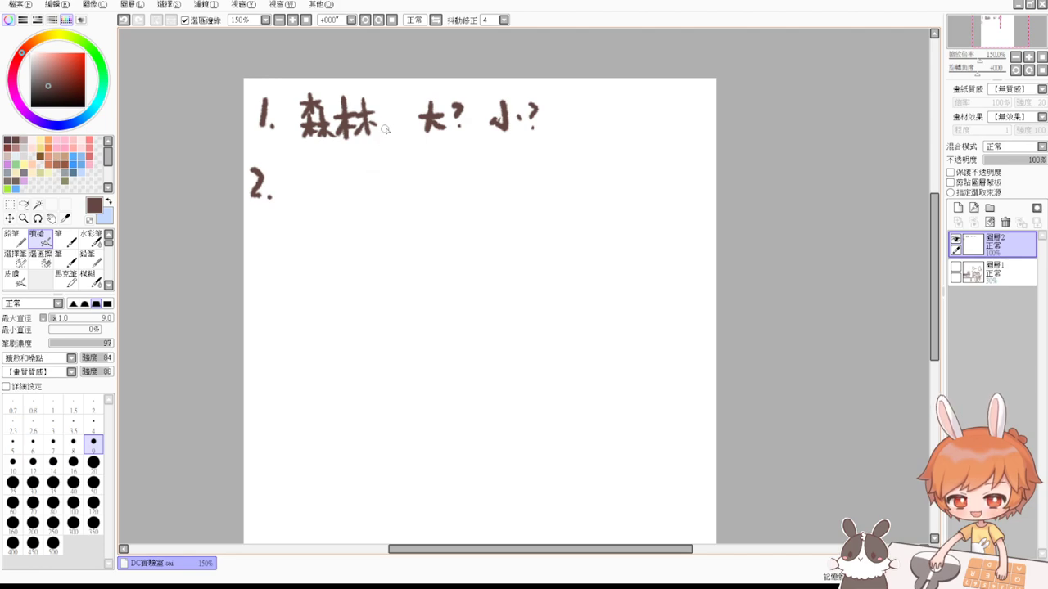
left_click(391, 116)
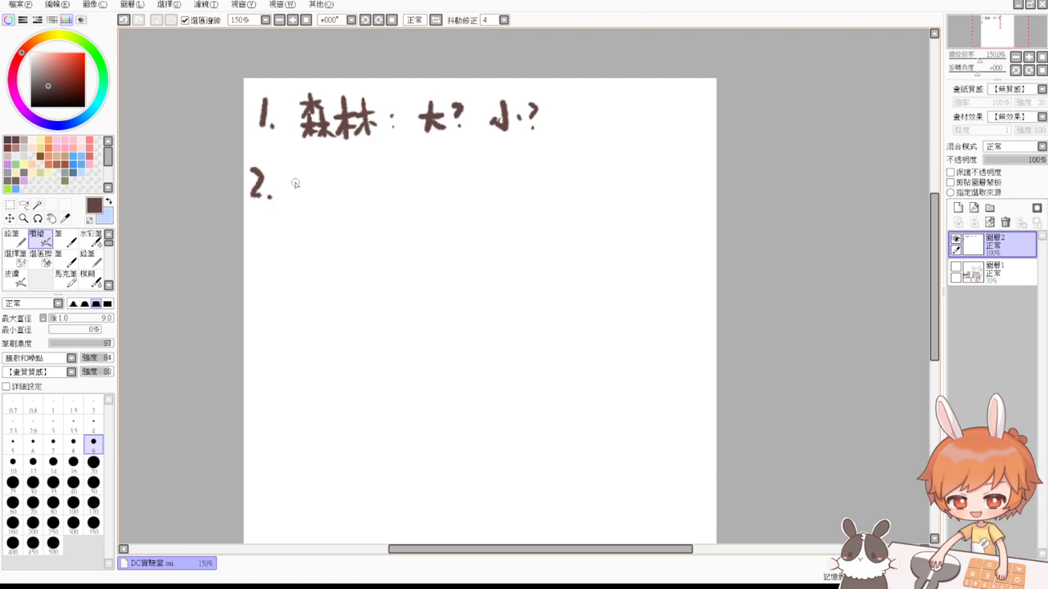
Step: Handwrite "第1眼" after the number 2 on the second line
left_click_drag(293, 170, 297, 182)
mouse_move(302, 169)
left_mouse_down()
mouse_move(315, 181)
mouse_move(291, 202)
mouse_move(331, 199)
left_mouse_up()
mouse_move(332, 176)
left_mouse_down()
mouse_move(343, 198)
mouse_move(342, 188)
left_mouse_up()
mouse_move(333, 198)
left_mouse_down()
mouse_move(349, 201)
mouse_move(365, 179)
mouse_move(369, 203)
mouse_move(390, 172)
mouse_move(401, 182)
mouse_move(375, 199)
left_mouse_up()
Step: Complete the second line by handwriting "動物?" after 第1眼
left_click_drag(393, 186, 399, 191)
mouse_move(390, 181)
left_mouse_down()
mouse_move(391, 204)
mouse_move(400, 201)
left_mouse_up()
mouse_move(381, 210)
left_mouse_down()
mouse_move(419, 207)
mouse_move(404, 208)
mouse_move(420, 196)
left_mouse_up()
left_click_drag(422, 191, 438, 197)
mouse_move(434, 175)
left_mouse_down()
mouse_move(432, 210)
mouse_move(437, 193)
left_mouse_up()
mouse_move(442, 185)
left_mouse_down()
mouse_move(457, 184)
mouse_move(451, 214)
left_mouse_up()
left_click_drag(447, 192, 438, 211)
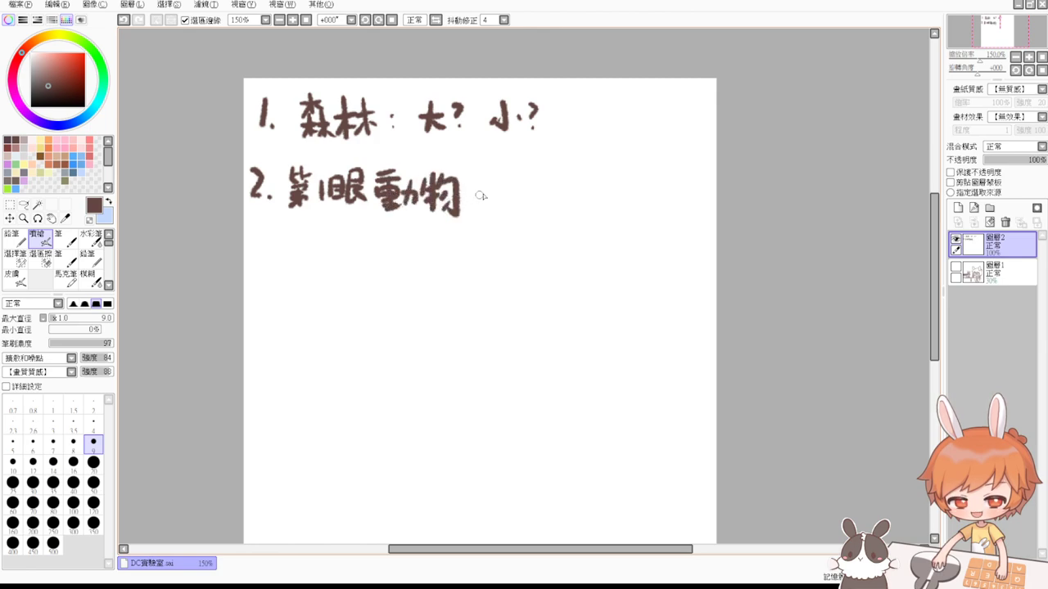
left_click_drag(478, 182, 483, 196)
left_click(482, 202)
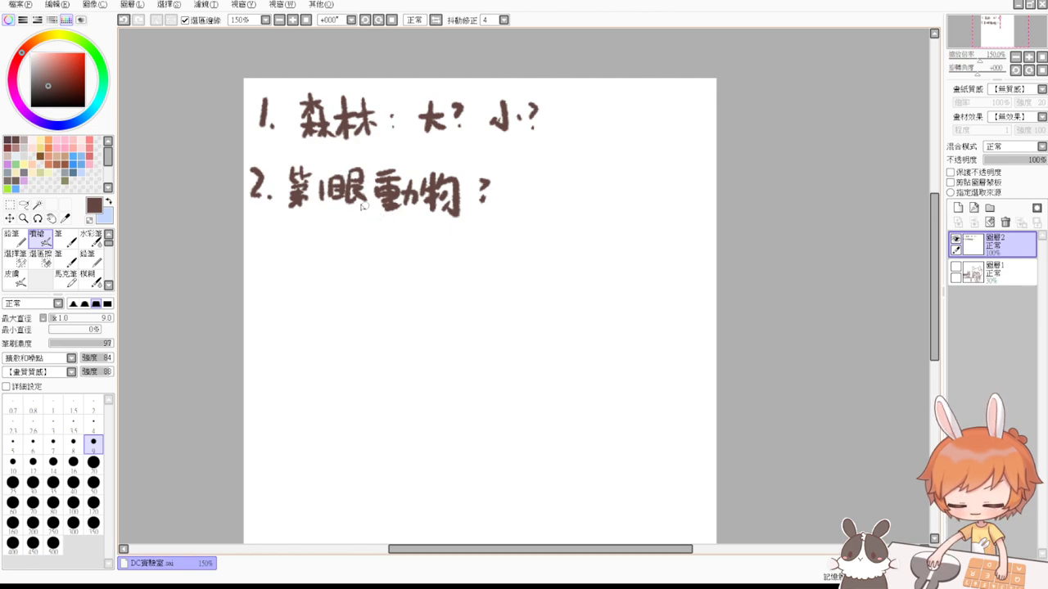
Step: Handwrite "3. 走了一段路" as the third line below the second question
left_click_drag(253, 247, 255, 276)
left_click(274, 273)
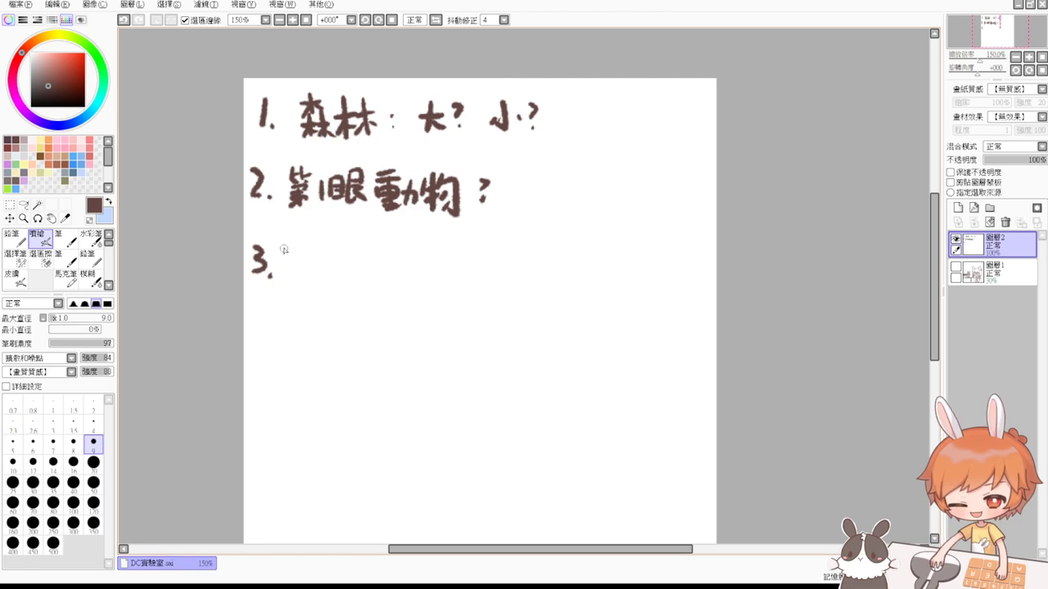
mouse_move(282, 254)
left_mouse_down()
mouse_move(301, 250)
mouse_move(292, 263)
left_mouse_up()
mouse_move(281, 265)
left_mouse_down()
mouse_move(302, 262)
mouse_move(288, 280)
mouse_move(309, 284)
mouse_move(356, 268)
mouse_move(370, 287)
mouse_move(387, 260)
mouse_move(396, 285)
mouse_move(416, 270)
mouse_move(420, 292)
left_mouse_up()
left_click_drag(427, 249, 419, 266)
mouse_move(424, 259)
left_mouse_down()
mouse_move(421, 275)
mouse_move(436, 274)
left_mouse_up()
left_click_drag(425, 280, 428, 290)
left_click_drag(428, 280, 428, 288)
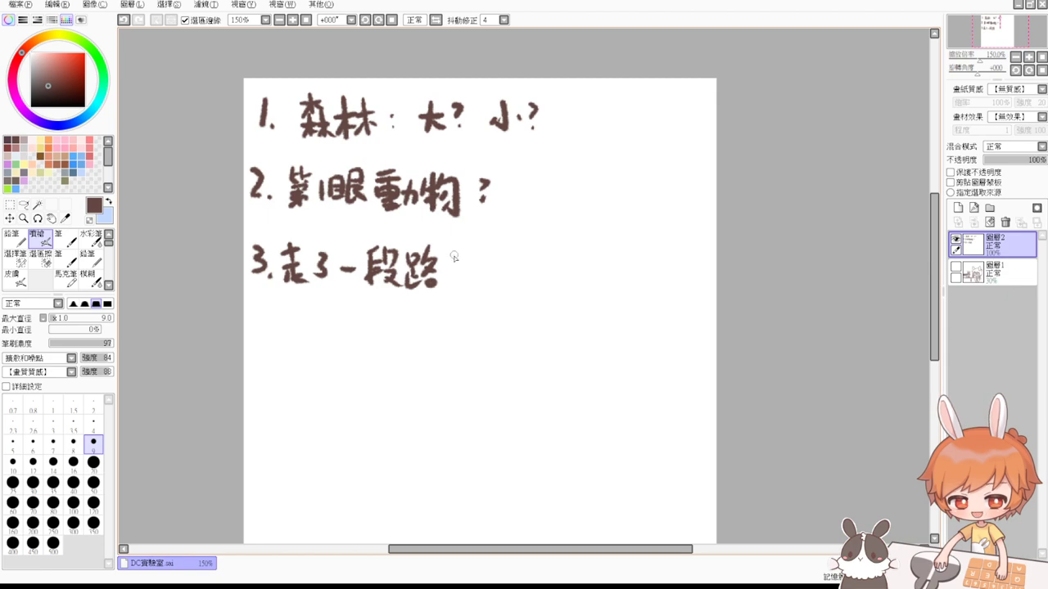
Step: Complete the third line by handwriting "看見第2個動物" after 走了一段路
mouse_move(448, 250)
left_mouse_down()
mouse_move(469, 271)
mouse_move(449, 292)
mouse_move(491, 264)
mouse_move(504, 275)
mouse_move(495, 264)
left_mouse_up()
mouse_move(483, 277)
left_mouse_down()
mouse_move(501, 277)
mouse_move(482, 286)
mouse_move(506, 290)
left_mouse_up()
mouse_move(504, 249)
left_mouse_down()
mouse_move(508, 265)
mouse_move(524, 256)
mouse_move(520, 265)
left_mouse_up()
left_click_drag(524, 257, 534, 272)
left_click_drag(512, 269, 527, 270)
mouse_move(513, 278)
left_mouse_down()
mouse_move(530, 278)
mouse_move(522, 300)
left_mouse_up()
mouse_move(521, 285)
left_mouse_down()
mouse_move(511, 295)
mouse_move(565, 286)
mouse_move(561, 276)
left_mouse_up()
mouse_move(568, 270)
left_mouse_down()
mouse_move(568, 294)
mouse_move(576, 292)
left_mouse_up()
mouse_move(578, 264)
left_mouse_down()
mouse_move(580, 292)
mouse_move(608, 266)
mouse_move(606, 290)
mouse_move(643, 280)
mouse_move(649, 265)
mouse_move(659, 298)
left_mouse_up()
left_click_drag(655, 276, 653, 295)
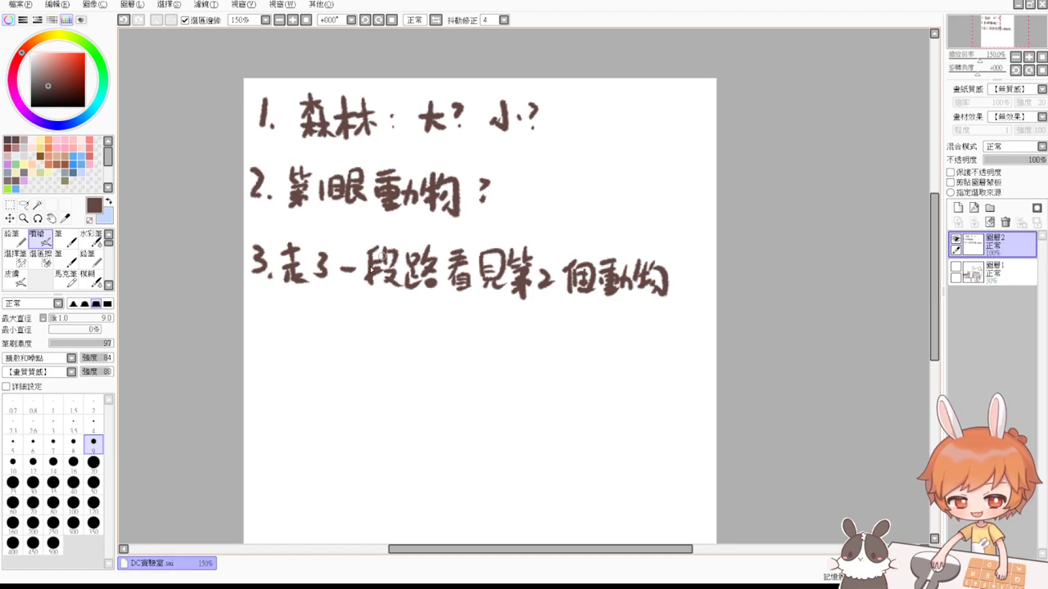
Step: Handwrite "4. 看見" at the start of a fourth line below the third
left_click_drag(256, 313, 267, 329)
left_click_drag(260, 316, 260, 337)
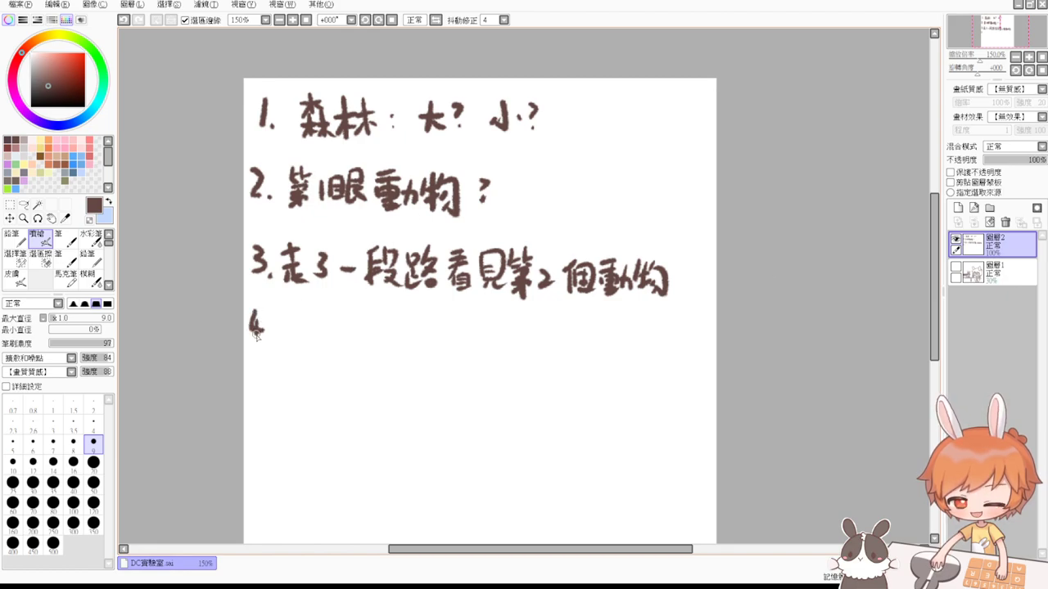
left_click(264, 334)
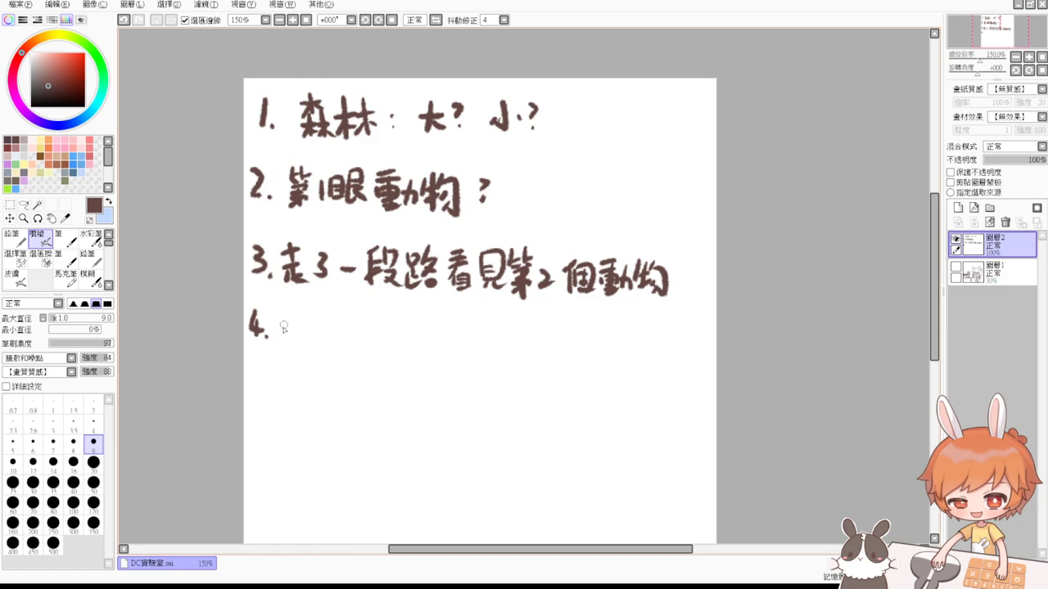
left_click_drag(279, 316, 290, 314)
left_click_drag(278, 322, 290, 320)
mouse_move(276, 328)
left_mouse_down()
mouse_move(292, 326)
mouse_move(277, 340)
mouse_move(285, 346)
left_mouse_up()
left_click_drag(284, 334, 291, 338)
left_click_drag(286, 346, 303, 336)
mouse_move(303, 312)
left_mouse_down()
mouse_move(321, 314)
mouse_move(321, 336)
left_mouse_up()
left_click_drag(304, 323, 319, 330)
mouse_move(309, 337)
left_mouse_down()
mouse_move(301, 347)
mouse_move(339, 337)
mouse_move(331, 337)
left_mouse_up()
Step: Continue the fourth line by handwriting "小木屋門" after 看見
mouse_move(350, 328)
left_mouse_down()
mouse_move(355, 336)
mouse_move(378, 325)
mouse_move(369, 349)
left_mouse_up()
left_click_drag(368, 332, 360, 344)
left_click_drag(371, 334, 411, 326)
mouse_move(395, 321)
left_mouse_down()
mouse_move(389, 348)
mouse_move(412, 331)
left_mouse_up()
left_click_drag(404, 332, 412, 337)
left_click_drag(405, 336, 405, 347)
left_click_drag(400, 342, 411, 342)
left_click_drag(398, 347, 424, 351)
left_click_drag(426, 317, 434, 324)
left_click_drag(426, 331, 455, 318)
left_click_drag(456, 320, 455, 351)
left_click_drag(441, 327, 452, 334)
Step: Complete the fourth line by handwriting "的狀況" after 小木屋門
left_click_drag(473, 326, 466, 342)
left_click_drag(467, 327, 479, 334)
left_click_drag(467, 343, 486, 340)
left_click_drag(493, 329, 498, 347)
left_click_drag(511, 334, 509, 344)
left_click_drag(512, 343, 507, 359)
left_click_drag(521, 329, 523, 344)
mouse_move(532, 337)
left_mouse_down()
mouse_move(529, 350)
mouse_move(552, 339)
left_mouse_up()
left_click_drag(547, 352, 564, 341)
mouse_move(565, 324)
left_mouse_down()
mouse_move(576, 336)
mouse_move(560, 353)
left_mouse_up()
left_click_drag(571, 340, 583, 352)
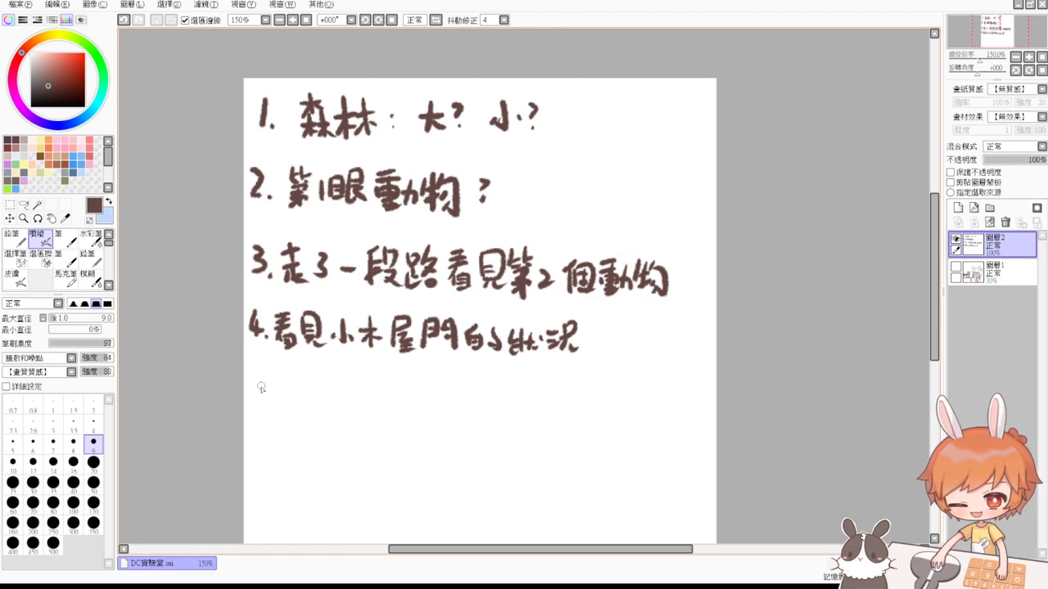
Step: Begin a fifth line with the number "5." below the fourth
left_click_drag(252, 384, 255, 406)
left_click_drag(255, 384, 265, 387)
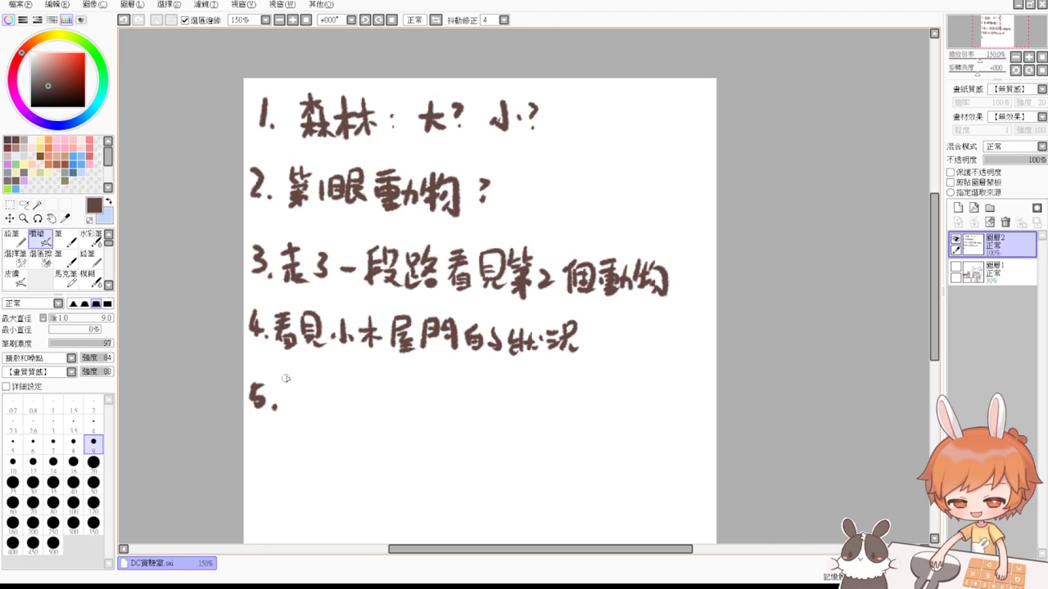
mouse_move(285, 393)
left_mouse_down()
mouse_move(298, 391)
mouse_move(291, 413)
left_mouse_up()
left_click_drag(285, 406, 299, 400)
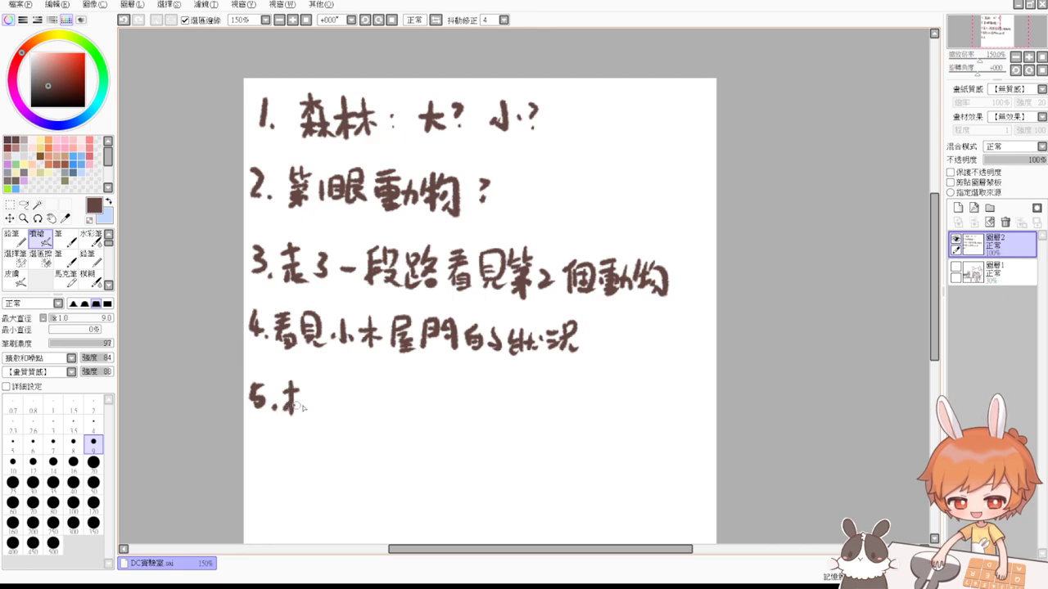
key("ctrl+z")
key("ctrl+z")
key("ctrl+z")
key("ctrl+z")
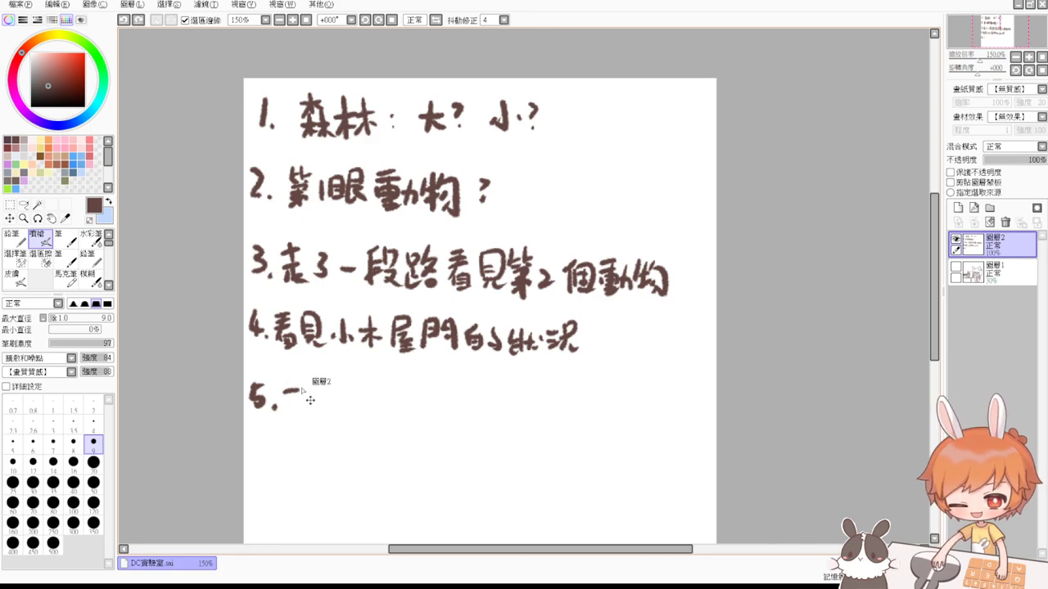
Step: Handwrite item 5 of the list, "桌上水杯的水狀況", below item 4 on 圖層2
left_click_drag(296, 395, 296, 406)
left_click_drag(296, 393, 313, 411)
left_click_drag(304, 409, 297, 421)
left_click_drag(306, 416, 326, 414)
left_click_drag(329, 406, 347, 415)
mouse_move(354, 396)
left_mouse_down()
mouse_move(350, 416)
mouse_move(360, 406)
left_mouse_up()
mouse_move(360, 404)
left_mouse_down()
mouse_move(383, 414)
mouse_move(405, 401)
mouse_move(396, 424)
left_mouse_up()
mouse_move(394, 409)
left_mouse_down()
mouse_move(387, 421)
mouse_move(406, 418)
left_mouse_up()
mouse_move(405, 394)
left_mouse_down()
mouse_move(419, 393)
mouse_move(402, 413)
left_mouse_up()
left_click_drag(409, 406, 410, 422)
left_click_drag(416, 409, 429, 406)
mouse_move(428, 403)
left_mouse_down()
mouse_move(428, 416)
mouse_move(439, 416)
left_mouse_up()
left_click_drag(429, 411, 441, 418)
left_click_drag(447, 398, 455, 422)
left_click_drag(449, 411, 473, 417)
left_click_drag(465, 404, 480, 410)
left_click_drag(482, 407, 506, 423)
left_click_drag(510, 406, 516, 424)
left_click_drag(522, 396, 537, 409)
mouse_move(532, 411)
left_mouse_down()
mouse_move(524, 423)
mouse_move(542, 414)
left_mouse_up()
left_click_drag(544, 401, 543, 417)
mouse_move(555, 389)
left_mouse_down()
mouse_move(556, 405)
mouse_move(568, 401)
left_mouse_up()
mouse_move(557, 402)
left_mouse_down()
mouse_move(567, 402)
mouse_move(556, 424)
left_mouse_up()
left_click_drag(565, 406, 564, 426)
scroll(517, 434, "down", 2)
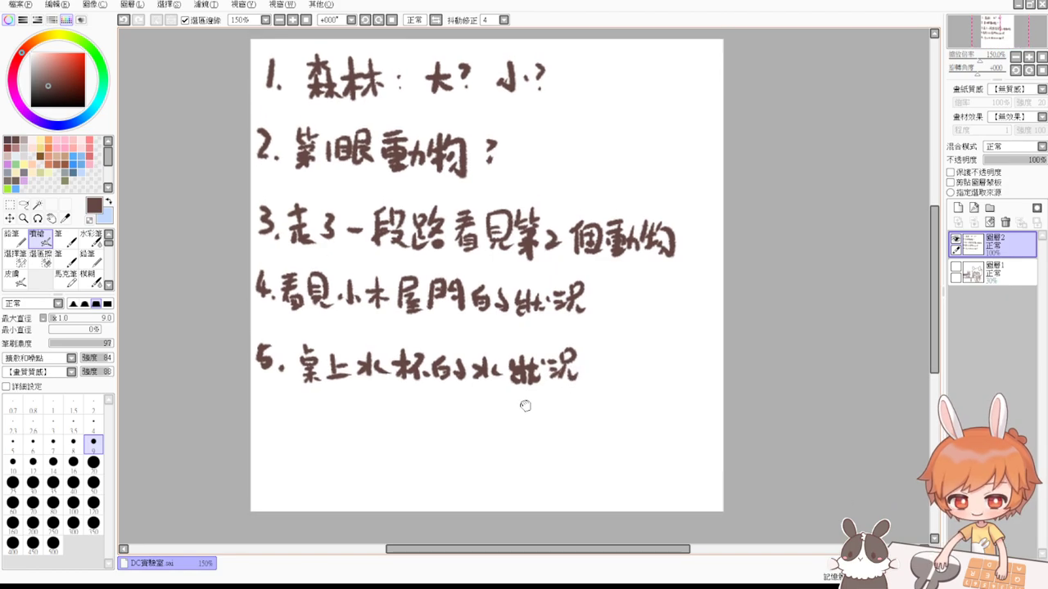
Step: Scale the handwritten five-item list down to about three quarters, keeping it at the upper-left part of the page
key("ctrl+t")
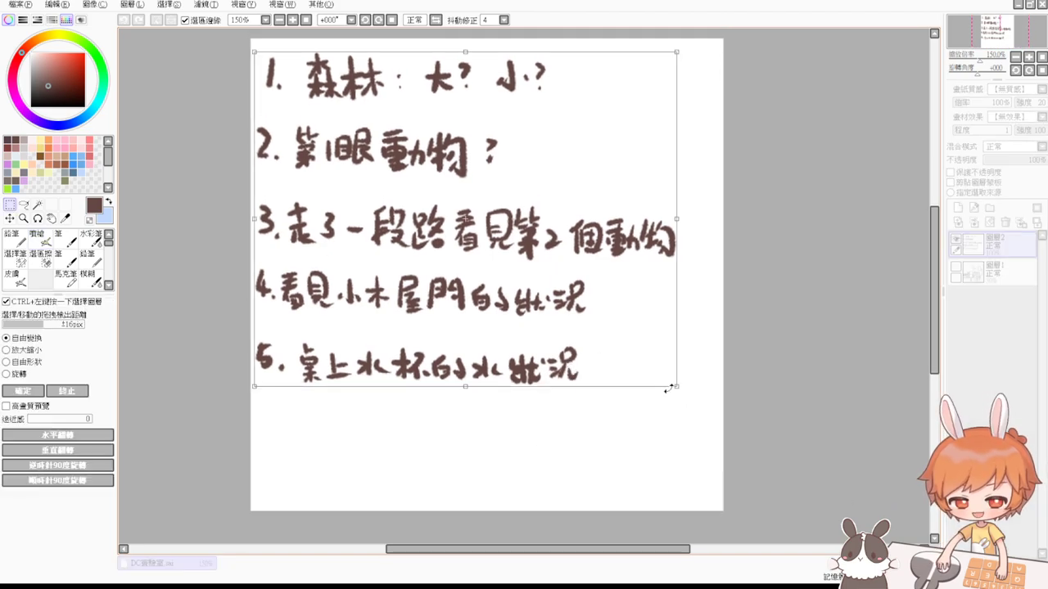
left_click_drag(678, 390, 575, 298)
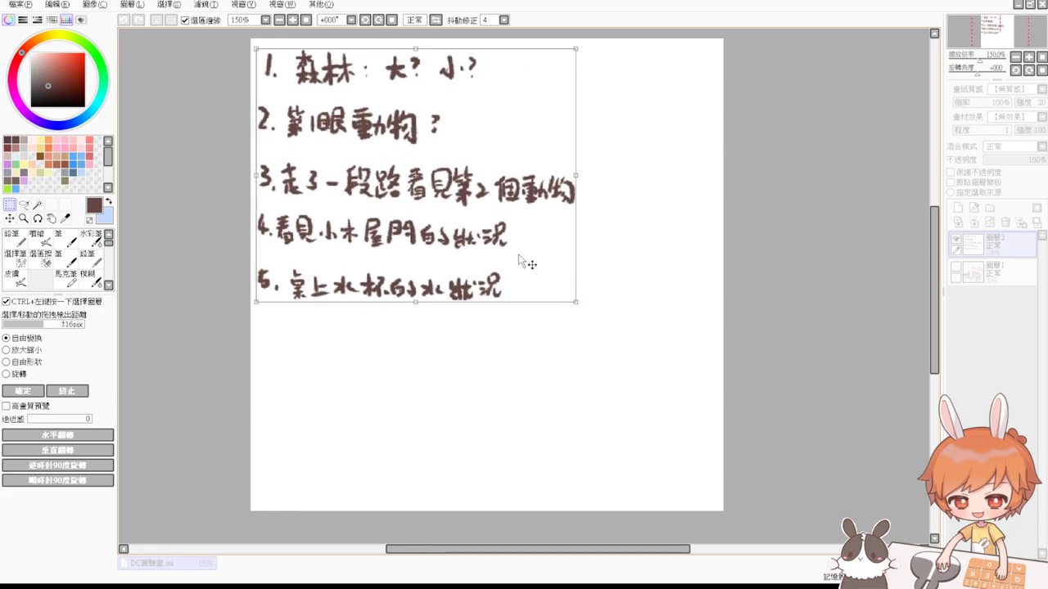
key("Return")
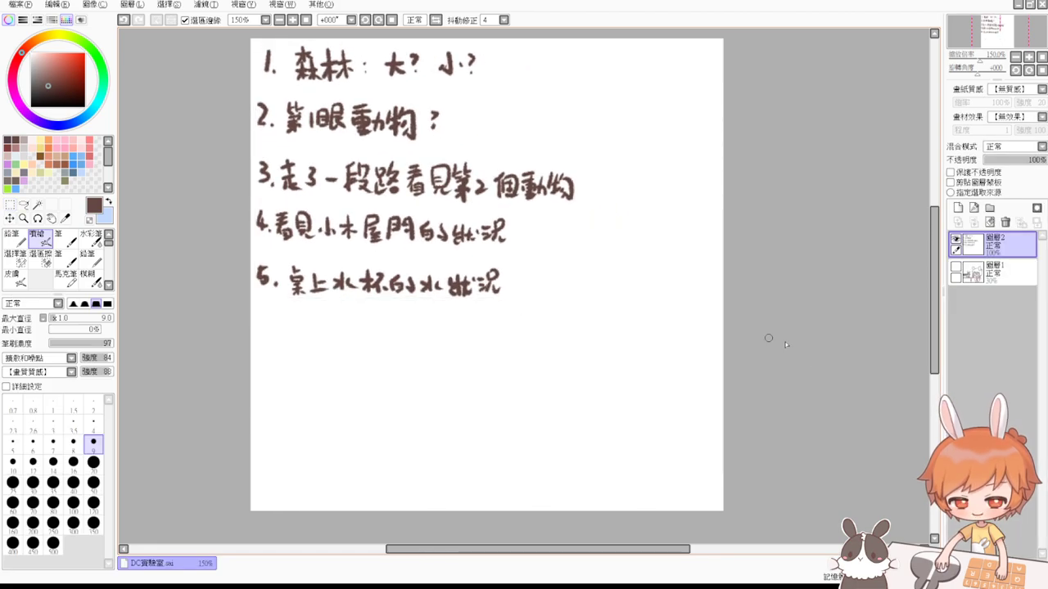
Step: Handwrite the first part of item 6, about meeting a tiger (老虎) with an axe at hand, ending in "剛好有斧頭"
mouse_move(266, 319)
left_mouse_down()
mouse_move(259, 344)
mouse_move(269, 337)
left_mouse_up()
left_click(276, 341)
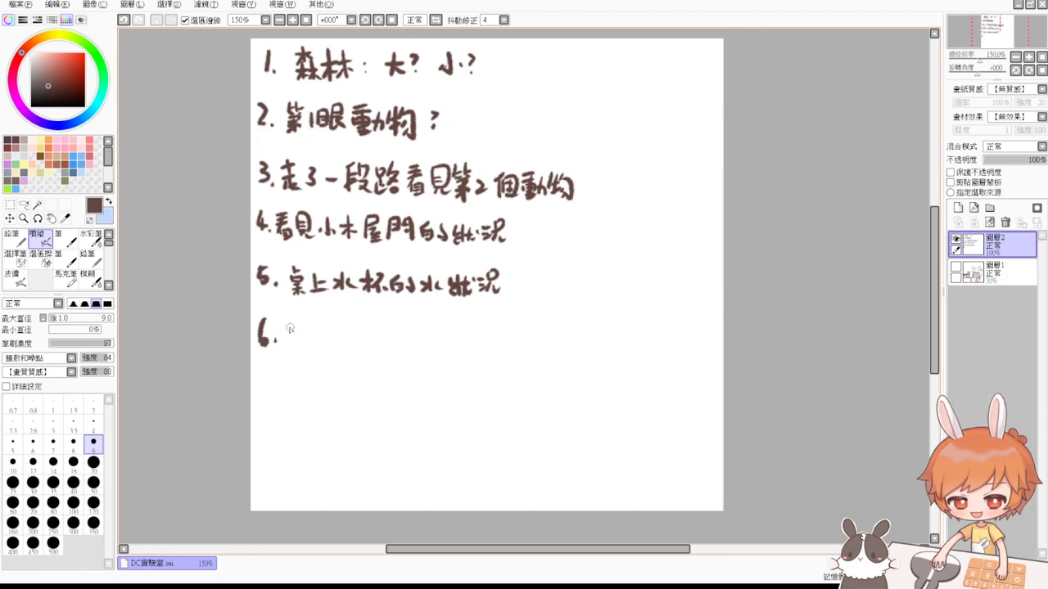
mouse_move(286, 330)
left_mouse_down()
mouse_move(298, 345)
mouse_move(315, 335)
mouse_move(323, 352)
mouse_move(339, 326)
mouse_move(326, 345)
mouse_move(348, 350)
left_mouse_up()
mouse_move(352, 314)
left_mouse_down()
mouse_move(365, 323)
mouse_move(347, 343)
mouse_move(366, 338)
mouse_move(368, 352)
mouse_move(390, 329)
mouse_move(398, 353)
mouse_move(434, 352)
left_mouse_up()
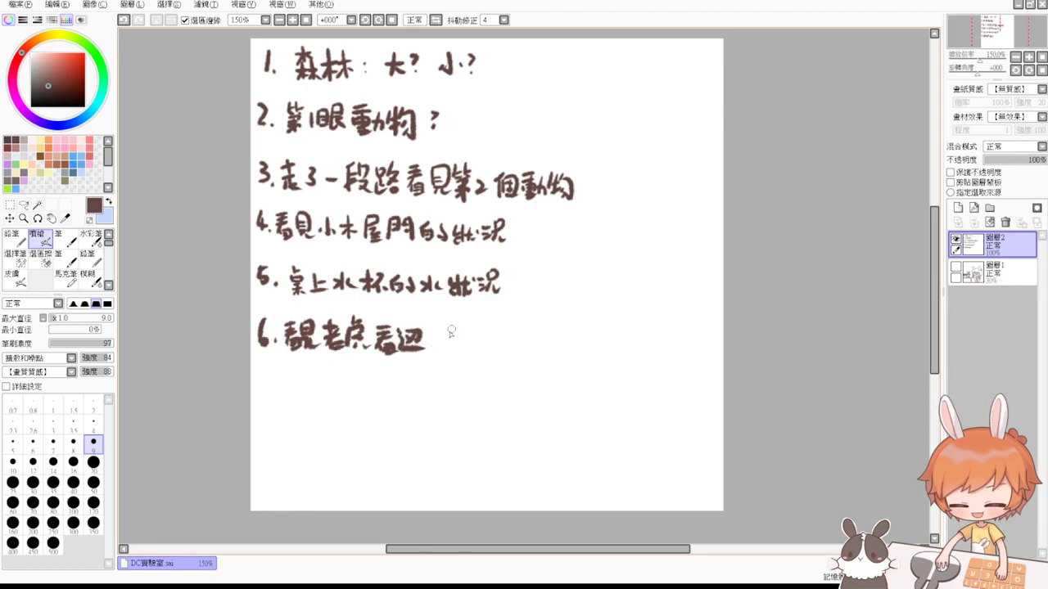
mouse_move(431, 326)
left_mouse_down()
mouse_move(430, 351)
mouse_move(457, 345)
left_mouse_up()
mouse_move(458, 323)
left_mouse_down()
mouse_move(452, 345)
mouse_move(478, 332)
left_mouse_up()
left_click_drag(486, 321, 490, 347)
mouse_move(467, 336)
left_mouse_down()
mouse_move(496, 335)
mouse_move(501, 349)
left_mouse_up()
mouse_move(483, 339)
left_mouse_down()
mouse_move(524, 325)
mouse_move(501, 352)
left_mouse_up()
mouse_move(511, 336)
left_mouse_down()
mouse_move(509, 354)
mouse_move(522, 354)
left_mouse_up()
left_click_drag(512, 342, 521, 342)
mouse_move(512, 348)
left_mouse_down()
mouse_move(542, 325)
mouse_move(533, 334)
mouse_move(525, 325)
left_mouse_up()
mouse_move(534, 313)
left_mouse_down()
mouse_move(547, 318)
mouse_move(524, 334)
left_mouse_up()
mouse_move(535, 326)
left_mouse_down()
mouse_move(549, 335)
mouse_move(525, 341)
left_mouse_up()
left_click_drag(527, 336, 547, 339)
left_click_drag(536, 335, 537, 349)
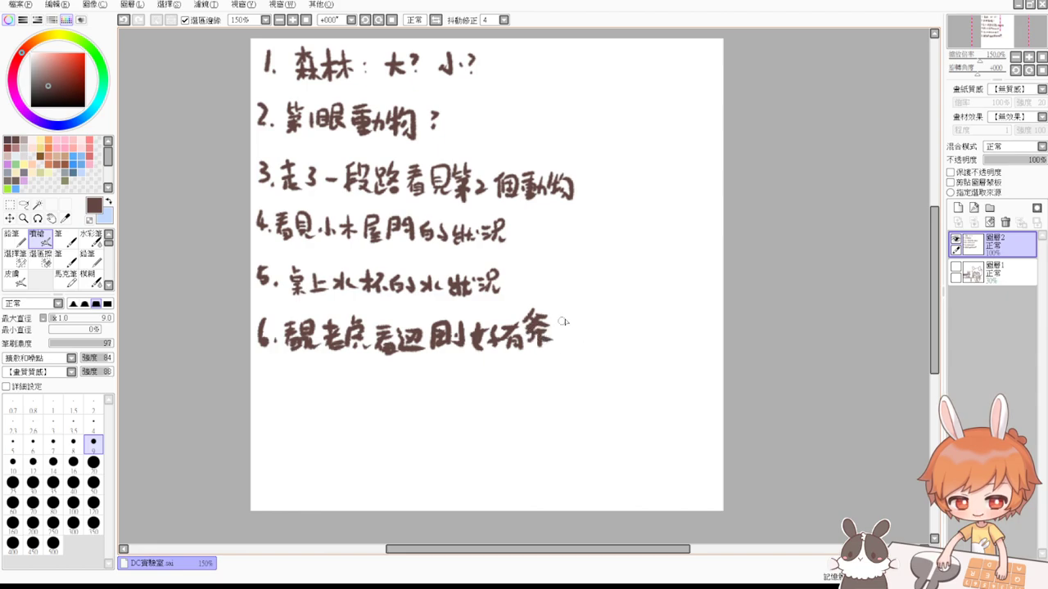
left_click_drag(557, 318, 571, 317)
left_click_drag(563, 320, 558, 340)
mouse_move(555, 344)
left_mouse_down()
mouse_move(573, 342)
mouse_move(587, 319)
left_mouse_up()
left_click_drag(576, 326, 588, 339)
left_click_drag(577, 334, 591, 347)
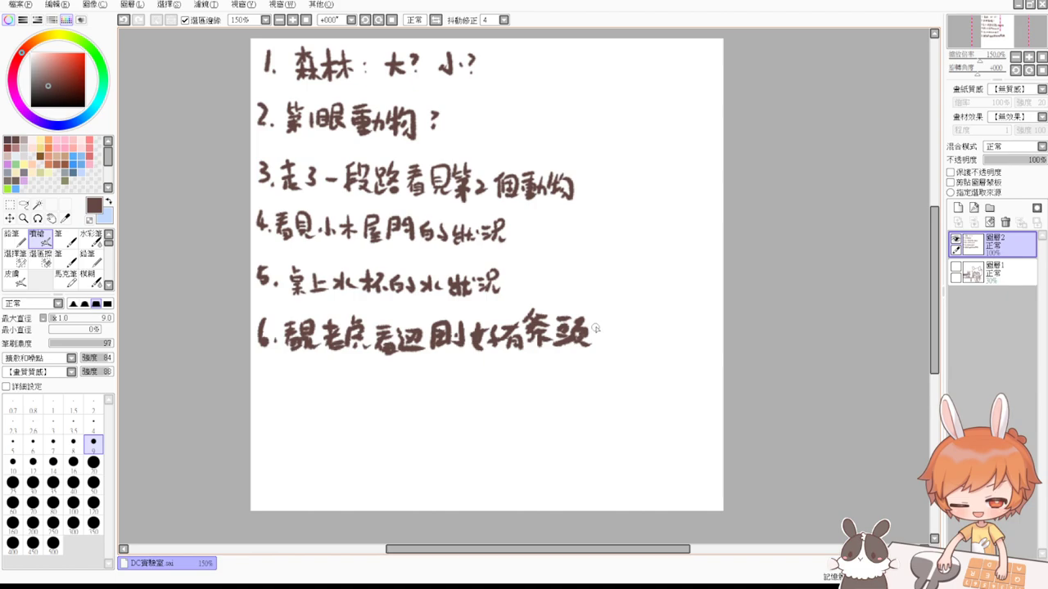
Step: Reduce the brush size to 5 and finish item 6 with smaller characters asking what you would do
key("ctrl+alt")
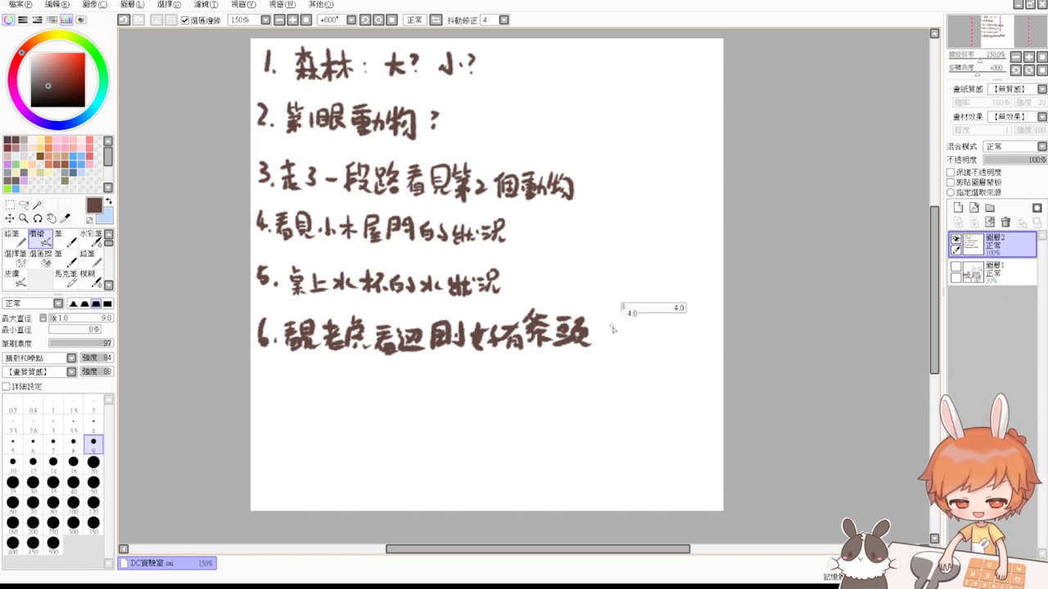
left_click_drag(610, 326, 597, 339)
mouse_move(604, 318)
left_mouse_down()
mouse_move(609, 339)
mouse_move(630, 332)
mouse_move(619, 327)
mouse_move(632, 345)
mouse_move(645, 324)
mouse_move(639, 344)
mouse_move(654, 347)
mouse_move(664, 330)
mouse_move(665, 342)
left_mouse_up()
mouse_move(665, 321)
left_mouse_down()
mouse_move(679, 329)
mouse_move(676, 340)
mouse_move(681, 325)
left_mouse_up()
mouse_move(674, 318)
left_mouse_down()
mouse_move(685, 316)
mouse_move(674, 337)
mouse_move(684, 329)
left_mouse_up()
left_click_drag(679, 327, 677, 352)
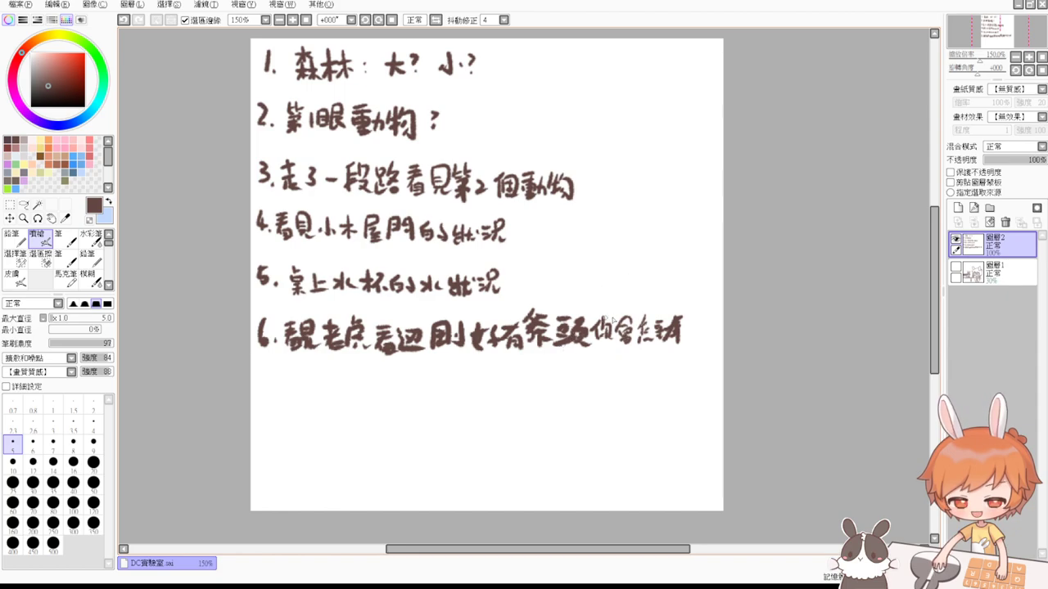
Step: Handwrite item 7, "湖上有幾隻天鵝", and underline the options 大 and 小 in item 1
left_click_drag(257, 379, 261, 393)
left_click(267, 393)
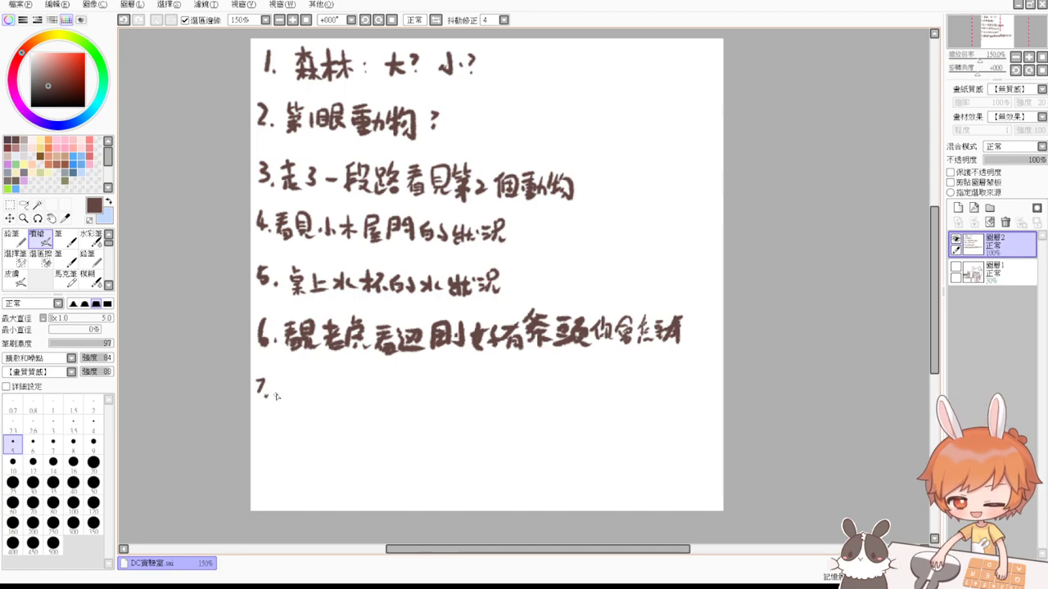
mouse_move(277, 396)
left_mouse_down()
mouse_move(286, 409)
mouse_move(294, 387)
mouse_move(301, 403)
mouse_move(324, 391)
mouse_move(316, 400)
mouse_move(327, 403)
mouse_move(338, 389)
mouse_move(347, 403)
mouse_move(362, 388)
mouse_move(354, 400)
mouse_move(365, 391)
mouse_move(368, 410)
mouse_move(391, 391)
mouse_move(394, 406)
mouse_move(421, 390)
mouse_move(406, 410)
mouse_move(442, 407)
mouse_move(455, 382)
mouse_move(455, 420)
left_mouse_up()
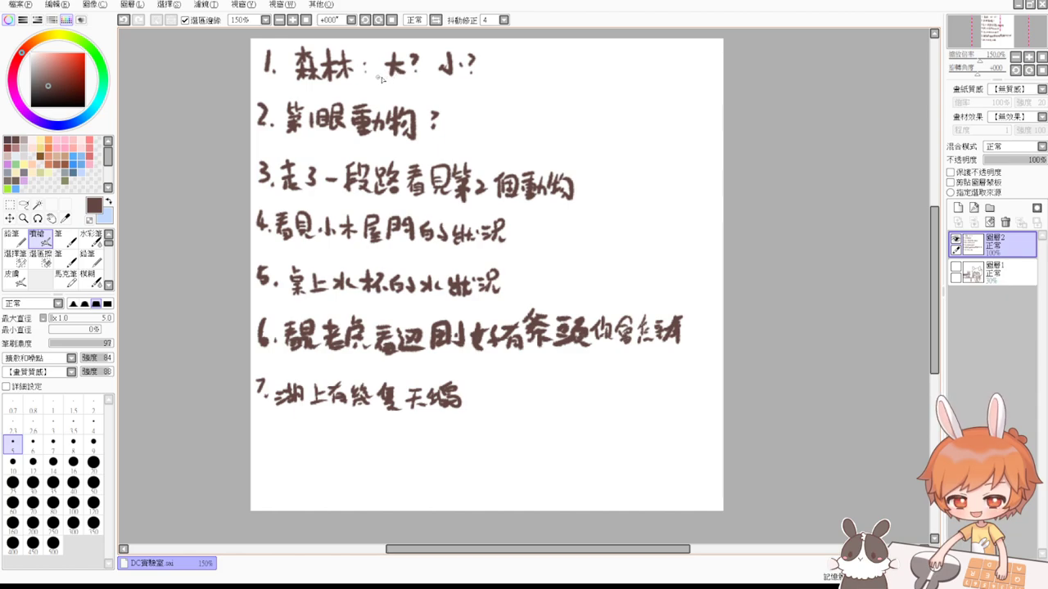
left_click_drag(373, 80, 460, 79)
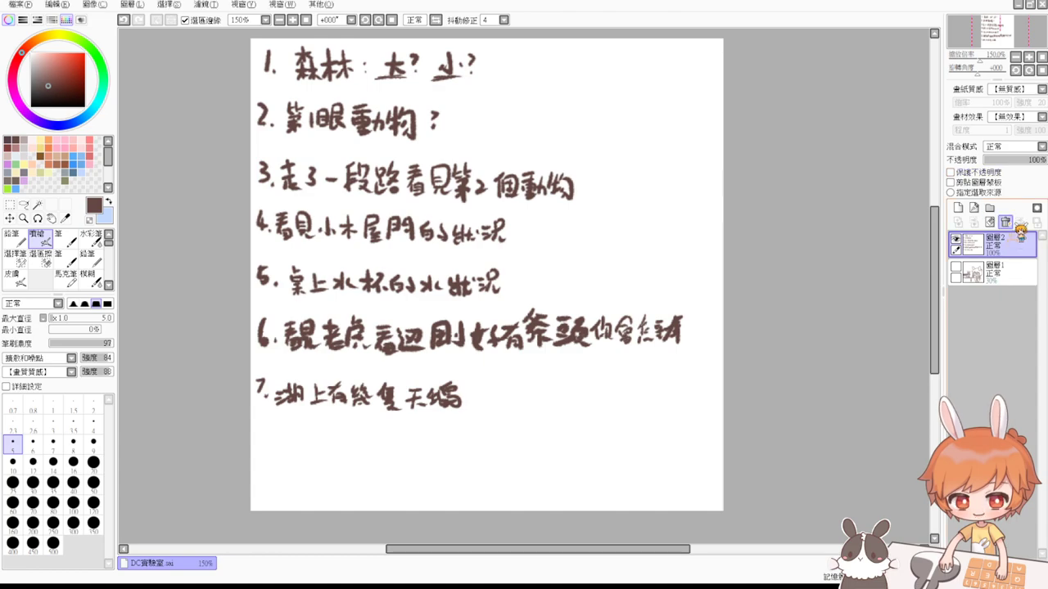
Step: Remove the handwritten list from 圖層2 and make the character sketch on 圖層1 visible
left_click(1006, 223)
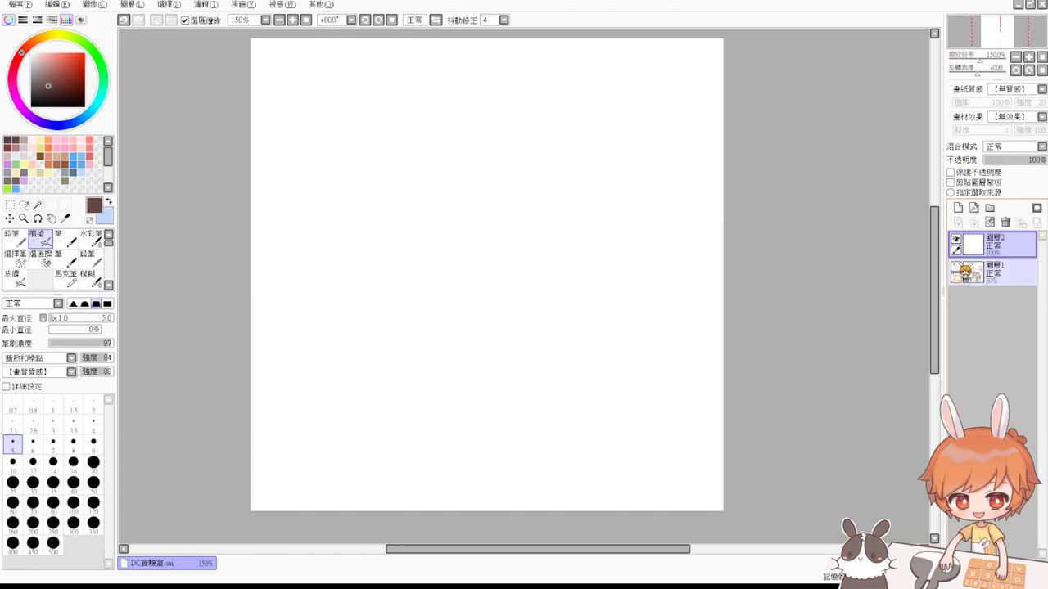
left_click(955, 268)
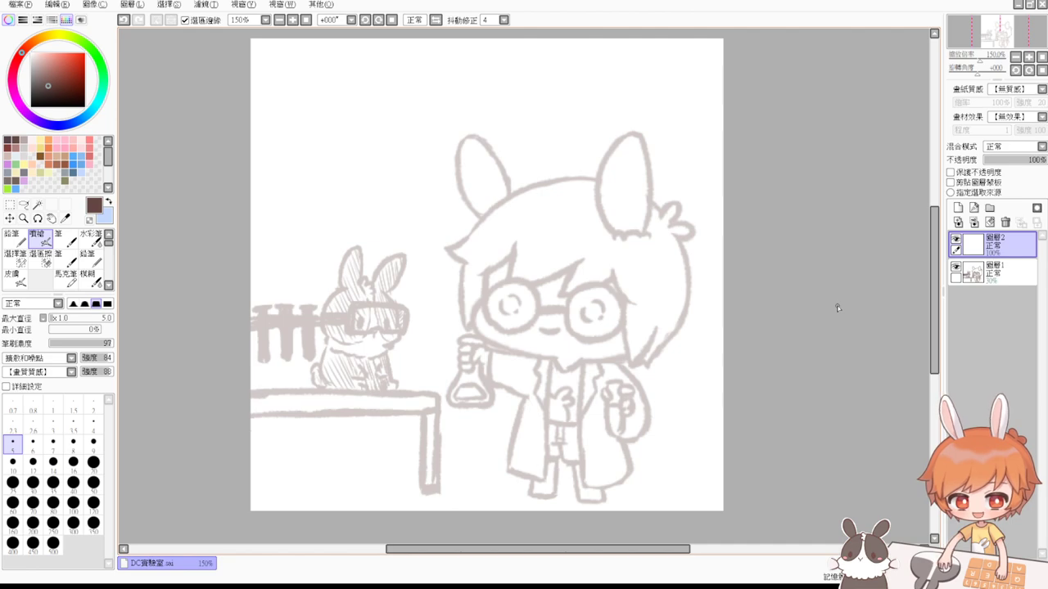
scroll(941, 272, "up", 1)
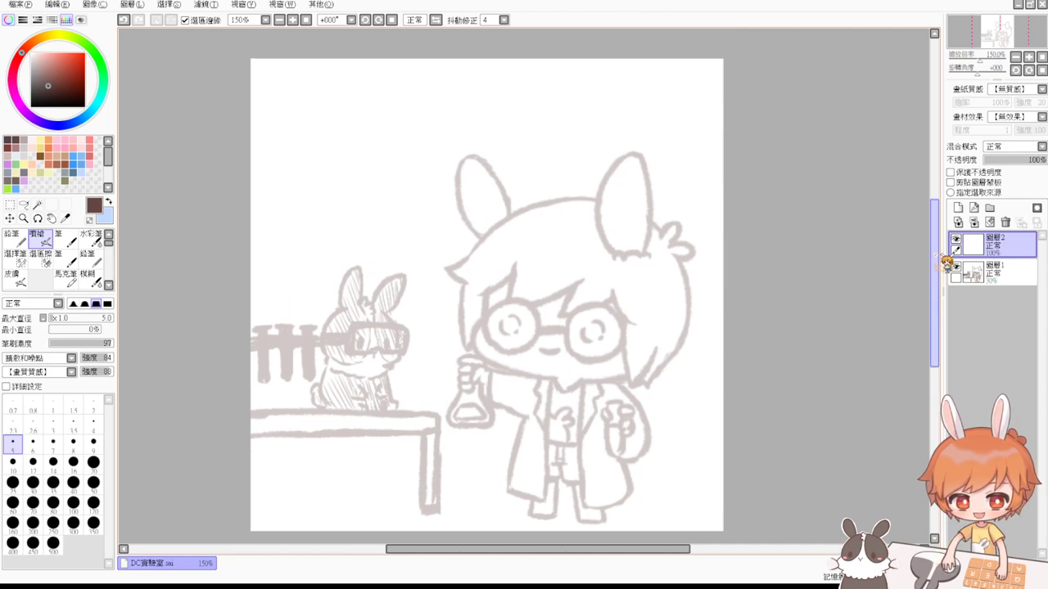
left_click_drag(539, 156, 545, 155)
mouse_move(636, 143)
left_mouse_down()
mouse_move(611, 157)
mouse_move(618, 210)
mouse_move(602, 168)
mouse_move(616, 226)
left_mouse_up()
key("ctrl+z")
key("ctrl+z")
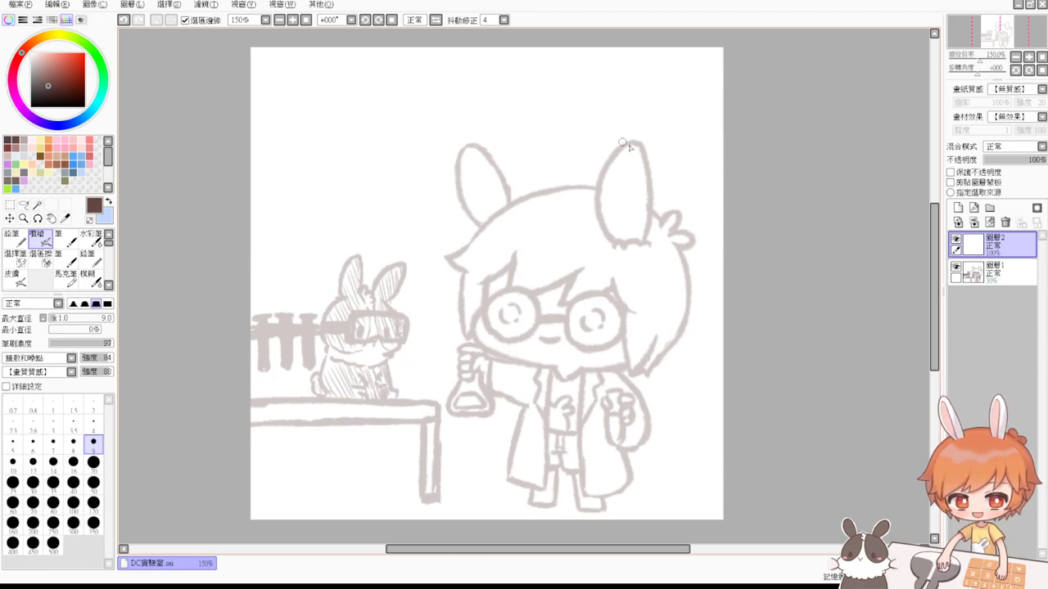
left_click_drag(635, 144, 599, 180)
mouse_move(631, 148)
left_mouse_down()
mouse_move(602, 214)
mouse_move(614, 244)
left_mouse_up()
key("ctrl+z")
left_click_drag(636, 145, 613, 244)
key("ctrl+z")
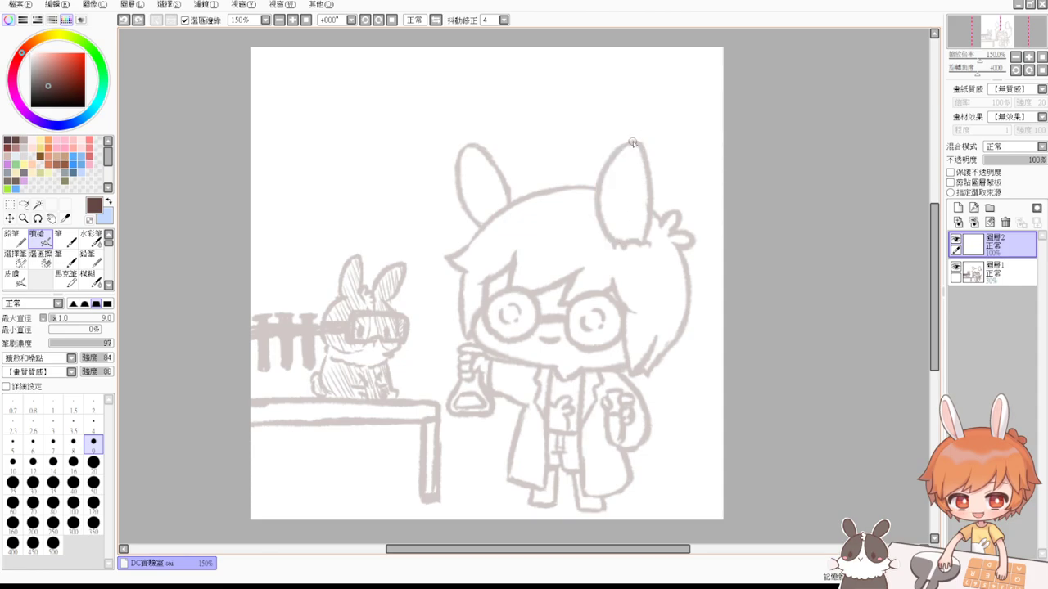
Step: Ink the outline of the character's right-hand rabbit ear and its scalloped base over the sketch with the size 9 brush
mouse_move(638, 144)
left_mouse_down()
mouse_move(600, 203)
mouse_move(614, 244)
left_mouse_up()
left_click_drag(634, 144, 652, 209)
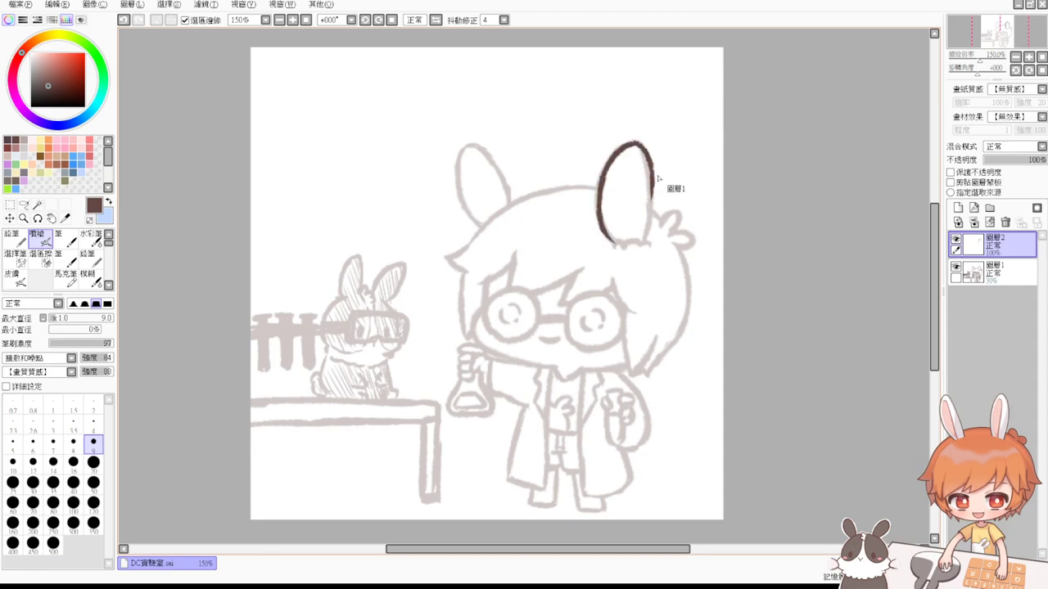
key("ctrl+z")
mouse_move(635, 144)
left_mouse_down()
mouse_move(647, 206)
mouse_move(638, 248)
left_mouse_up()
key("ctrl+z")
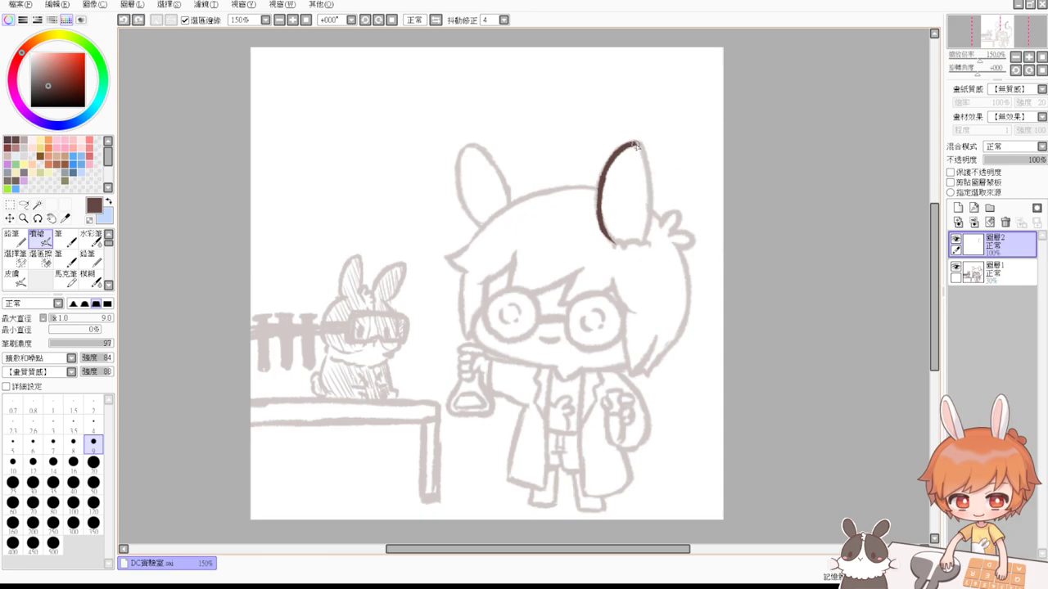
mouse_move(639, 145)
left_mouse_down()
mouse_move(647, 219)
mouse_move(636, 245)
mouse_move(644, 203)
left_mouse_up()
key("ctrl+z")
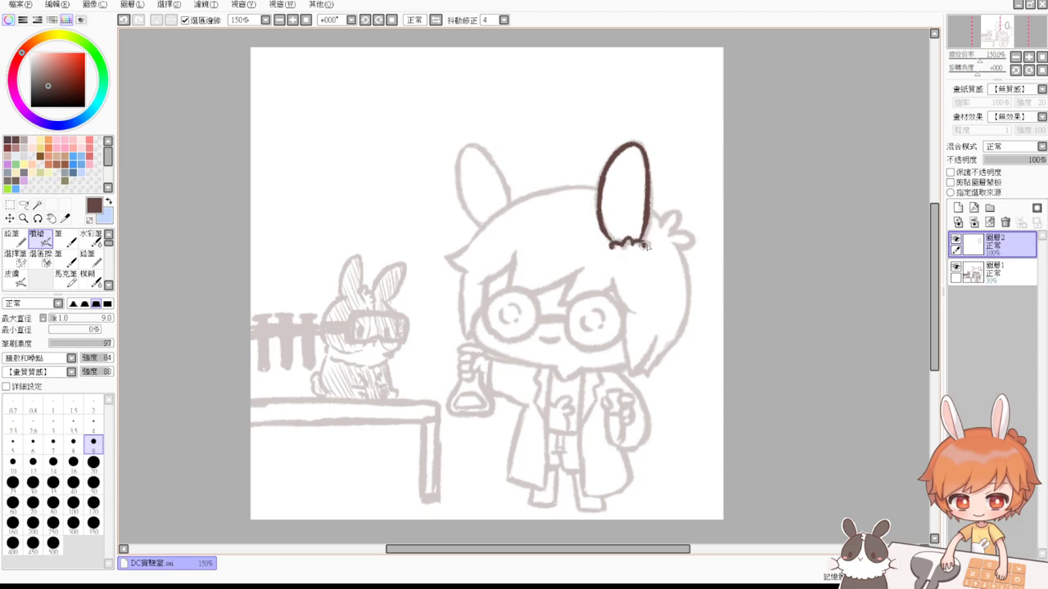
key("ctrl+z")
left_click_drag(628, 244, 652, 242)
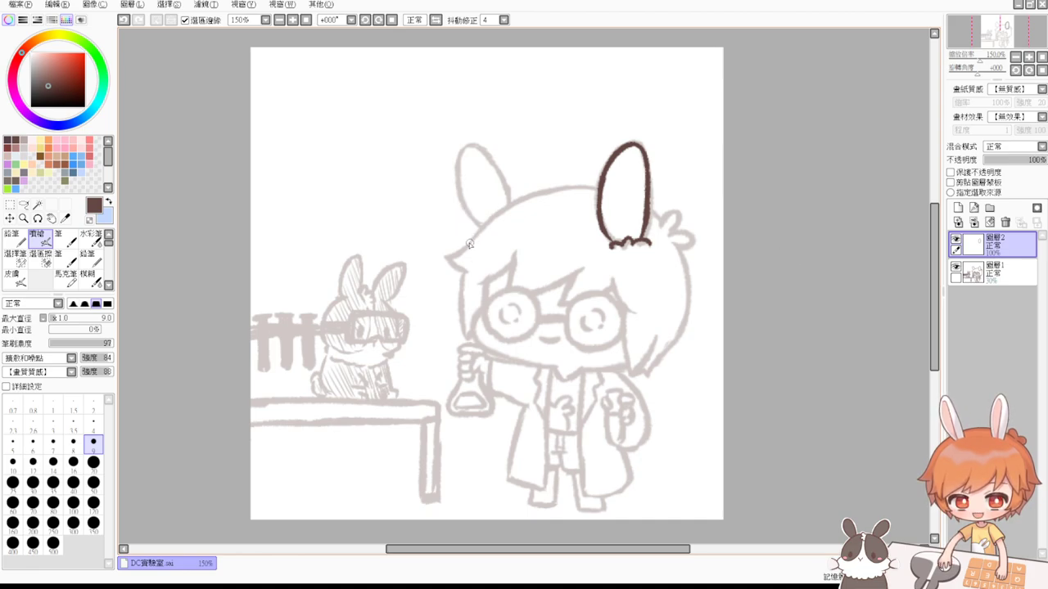
left_click_drag(469, 243, 580, 190)
key("ctrl+z")
left_click_drag(469, 245, 597, 187)
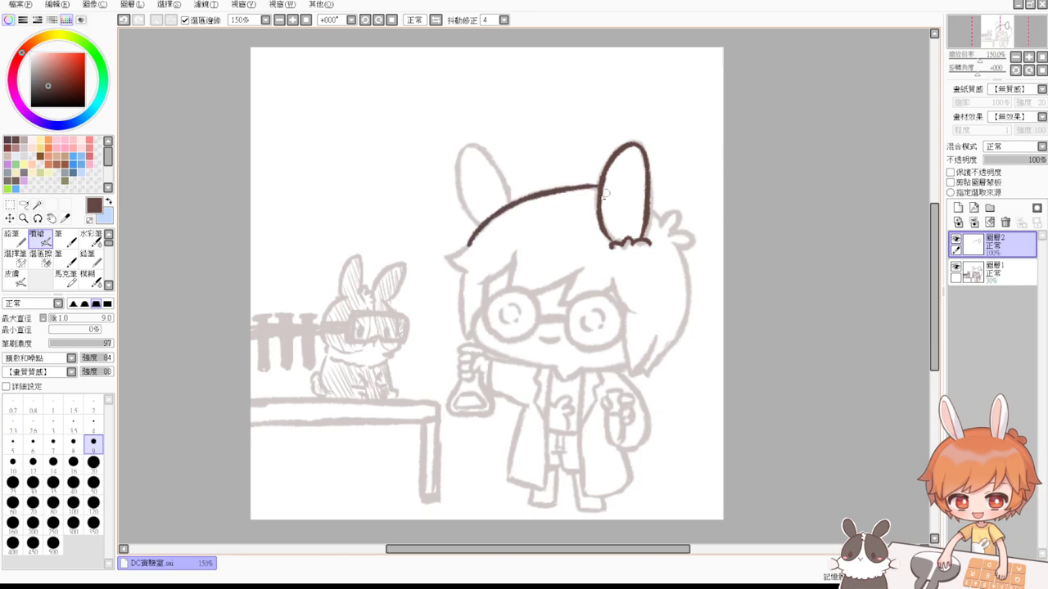
key("ctrl+z")
left_click_drag(483, 223, 601, 190)
key("ctrl+z")
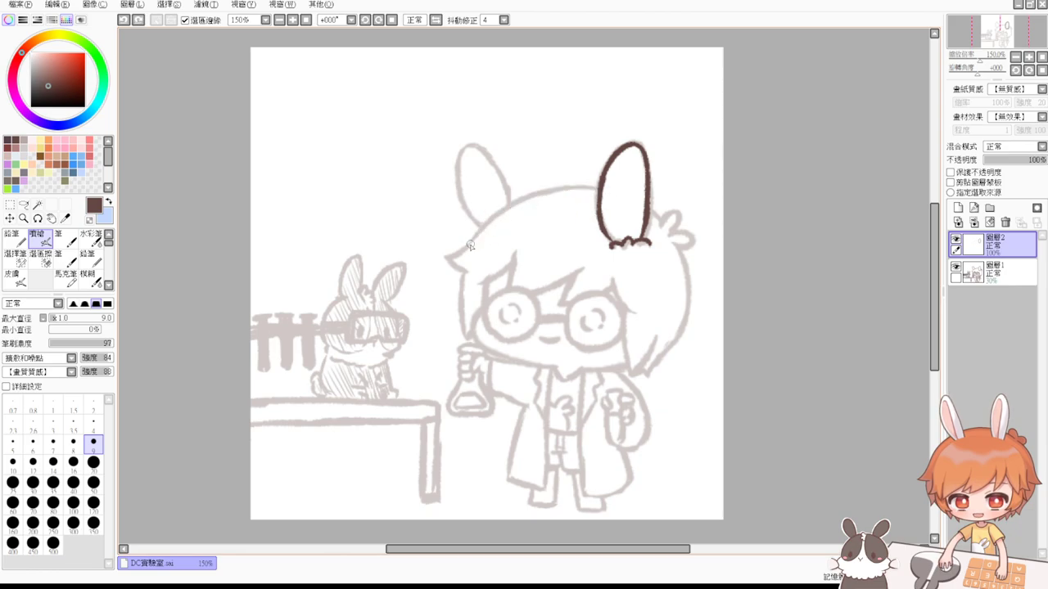
left_click_drag(469, 246, 605, 193)
key("ctrl+z")
mouse_move(469, 245)
left_mouse_down()
mouse_move(493, 218)
mouse_move(598, 195)
left_mouse_up()
key("ctrl+z")
mouse_move(469, 246)
left_mouse_down()
mouse_move(515, 206)
mouse_move(595, 197)
left_mouse_up()
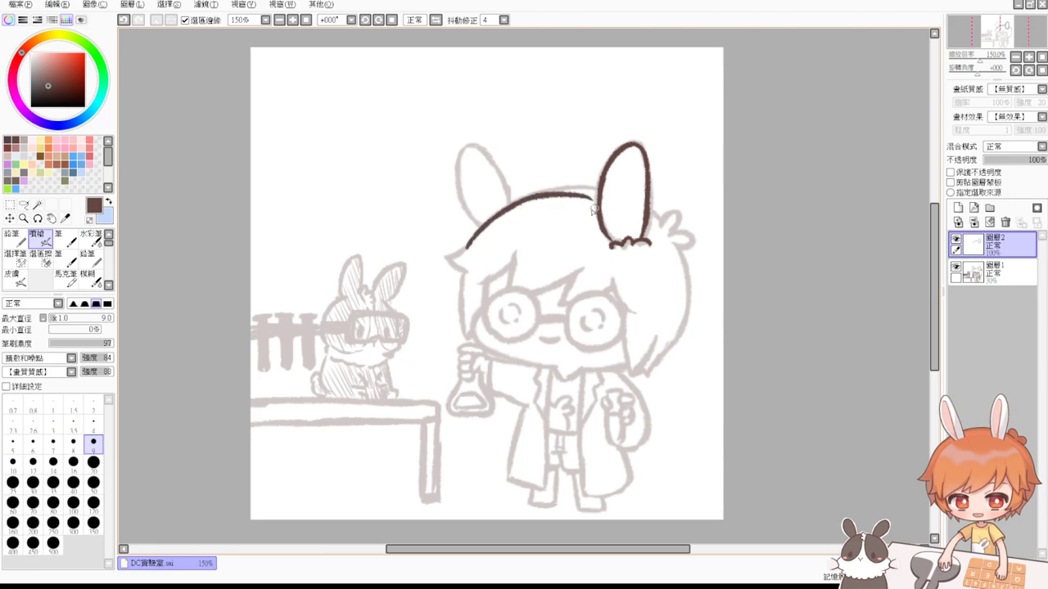
key("ctrl+z")
mouse_move(469, 246)
left_mouse_down()
mouse_move(508, 208)
mouse_move(583, 190)
left_mouse_up()
key("ctrl+z")
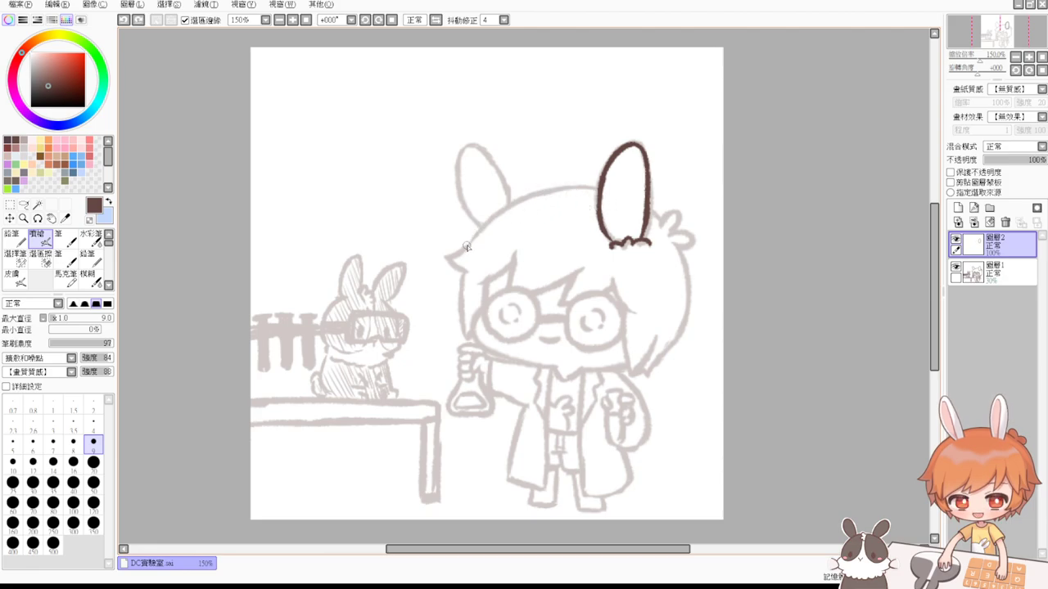
mouse_move(466, 245)
left_mouse_down()
mouse_move(598, 192)
mouse_move(509, 203)
mouse_move(589, 189)
left_mouse_up()
key("ctrl+z")
key("ctrl+z")
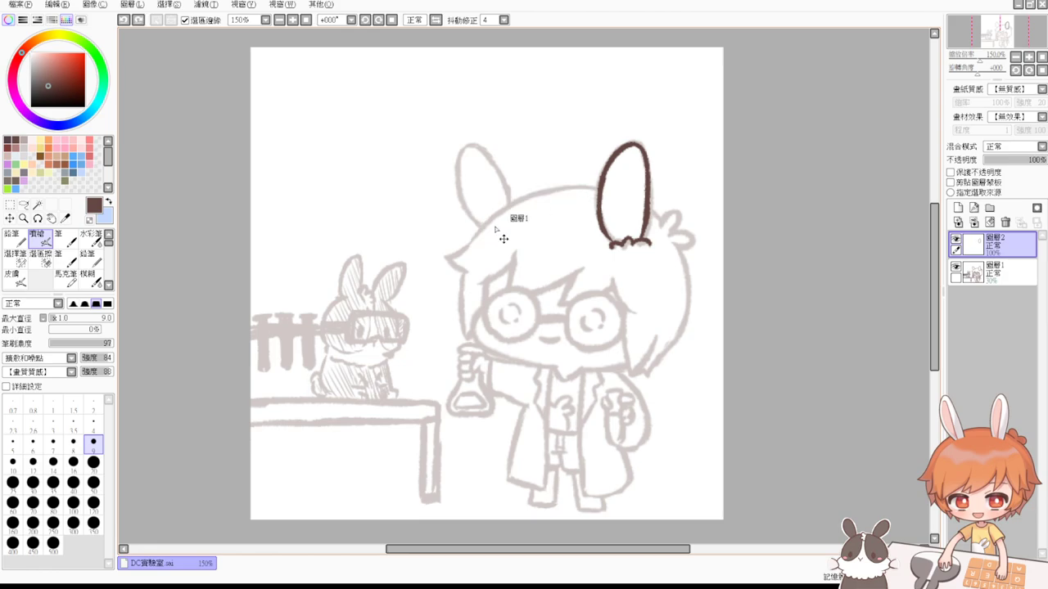
Step: Ink the top curve of the hair up to the right-hand ear and the pointed tuft at its left end
mouse_move(469, 245)
left_mouse_down()
mouse_move(597, 198)
mouse_move(545, 189)
left_mouse_up()
key("ctrl+z")
key("ctrl+z")
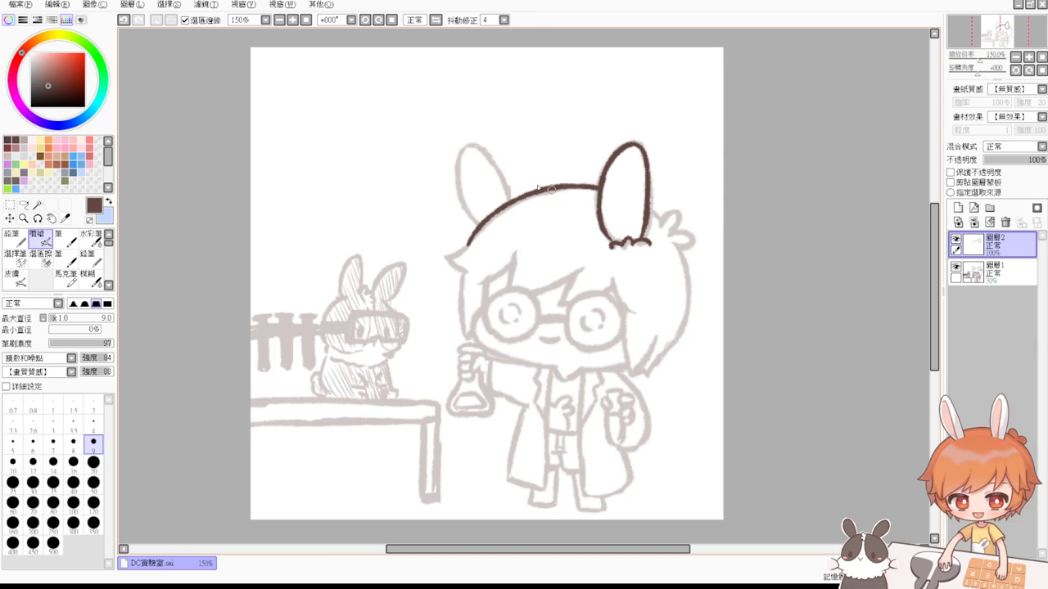
mouse_move(466, 246)
left_mouse_down()
mouse_move(468, 276)
mouse_move(470, 252)
mouse_move(459, 250)
mouse_move(469, 243)
mouse_move(448, 255)
mouse_move(474, 278)
left_mouse_up()
key("ctrl+z")
key("ctrl+z")
key("ctrl+z")
key("ctrl+z")
key("ctrl+z")
key("ctrl+z")
mouse_move(466, 150)
left_mouse_down()
mouse_move(471, 216)
mouse_move(461, 179)
mouse_move(480, 217)
left_mouse_up()
key("ctrl+z")
key("ctrl+z")
key("ctrl+z")
left_click_drag(465, 147, 497, 217)
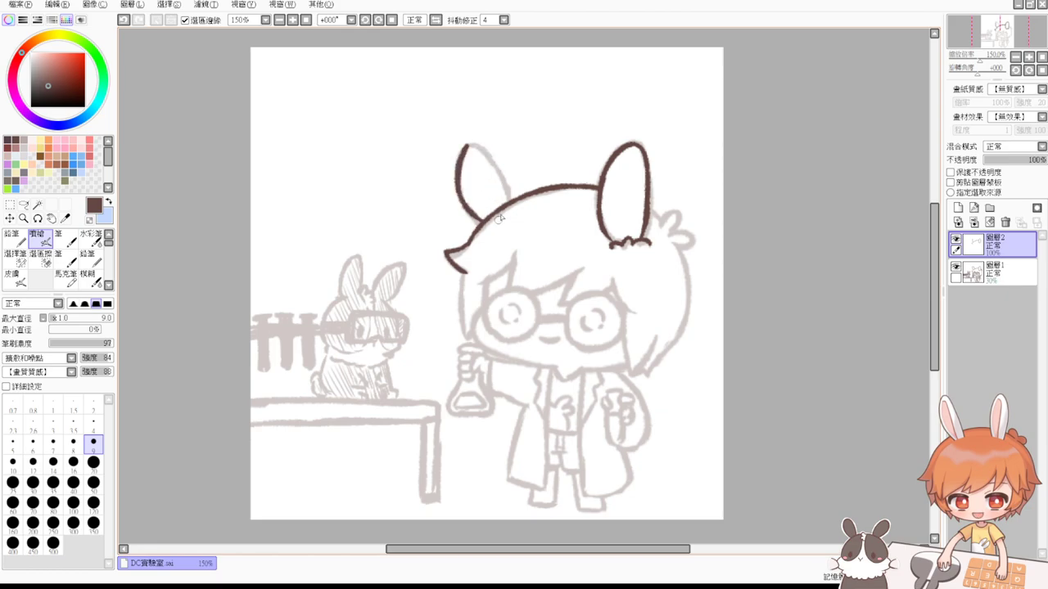
left_click_drag(467, 145, 504, 174)
key("ctrl+z")
left_click_drag(464, 144, 510, 187)
key("ctrl+z")
key("ctrl+z")
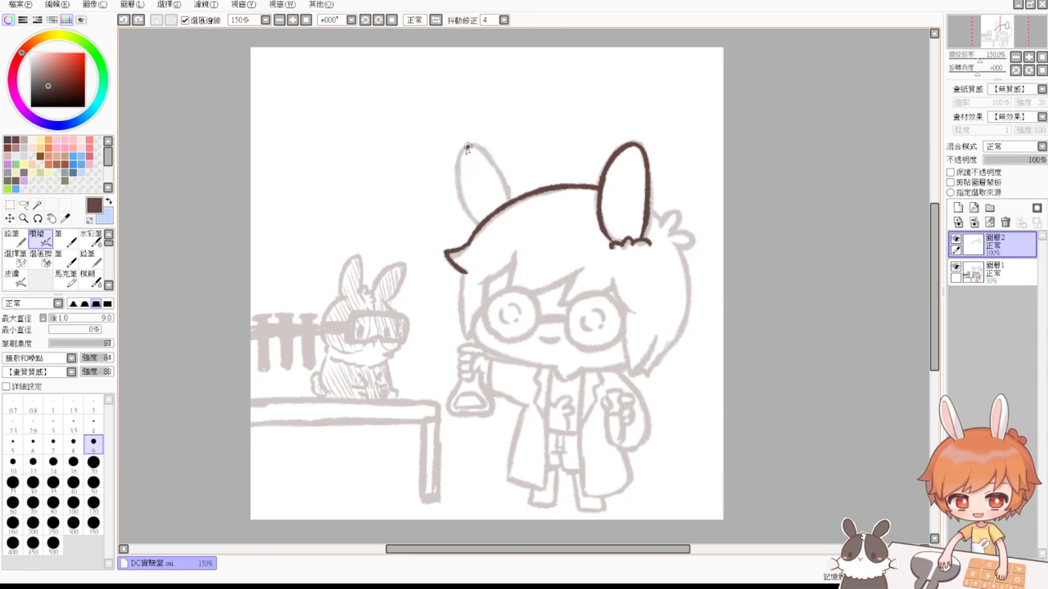
Step: Ink both sides of the left-hand rabbit ear and the curled hair tuft beside the right-hand ear
mouse_move(467, 148)
left_mouse_down()
mouse_move(470, 221)
mouse_move(468, 193)
left_mouse_up()
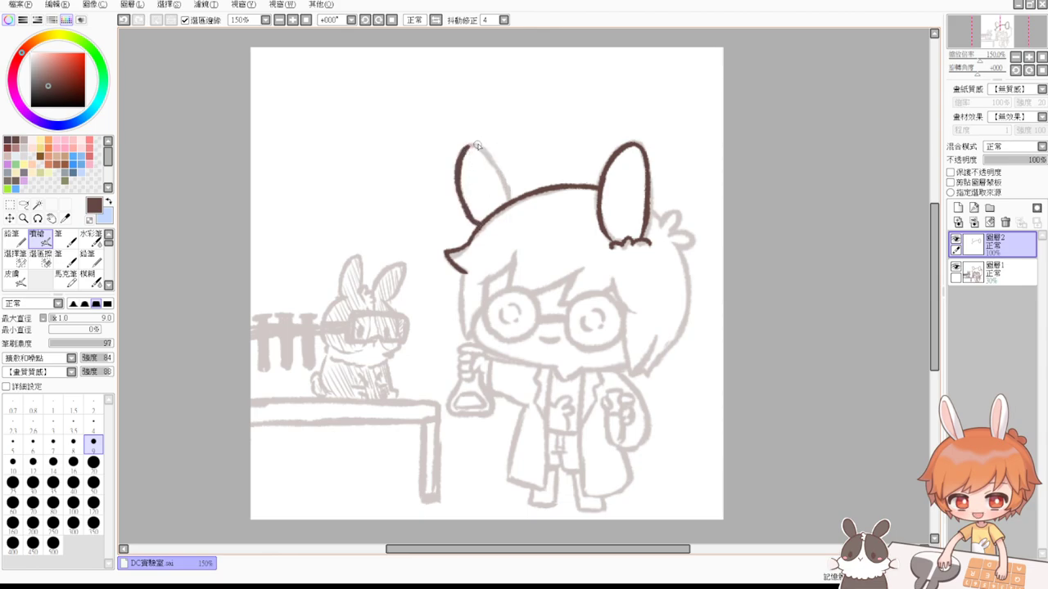
left_click_drag(478, 146, 509, 193)
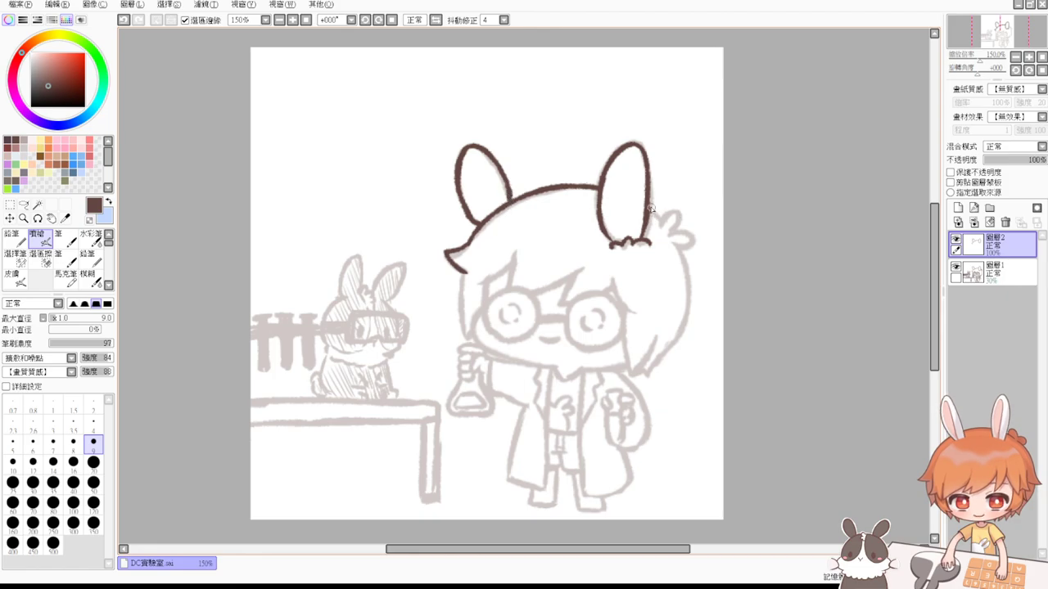
mouse_move(648, 203)
left_mouse_down()
mouse_move(666, 228)
mouse_move(658, 223)
mouse_move(680, 215)
mouse_move(686, 249)
left_mouse_up()
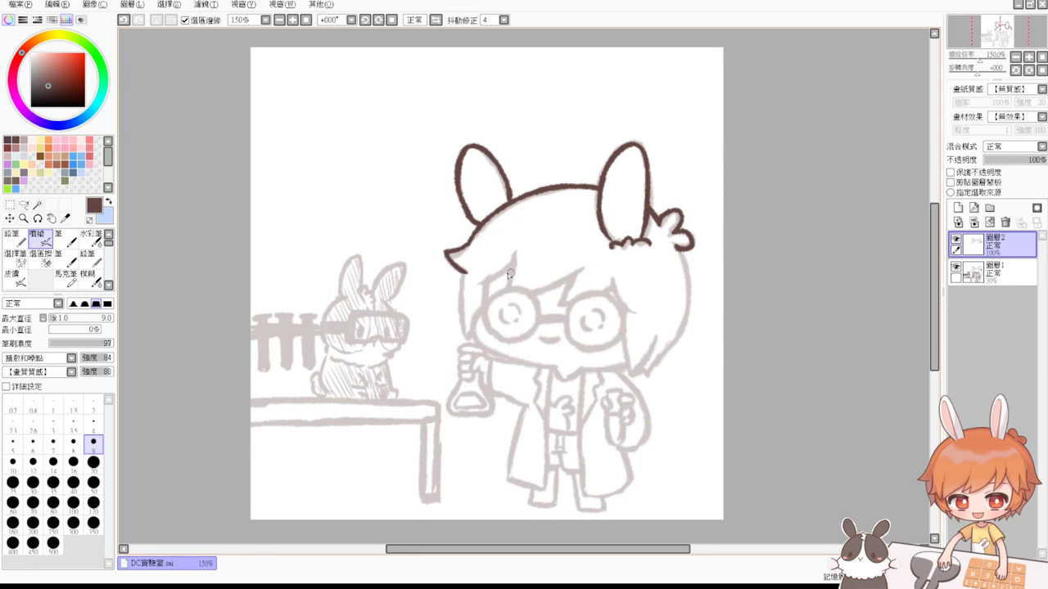
Step: Ink the two pointed fringe strands above the glasses, following the sketch
key("ctrl+z")
mouse_move(509, 271)
left_mouse_down()
mouse_move(477, 286)
mouse_move(580, 272)
mouse_move(565, 305)
mouse_move(582, 348)
left_mouse_up()
key("ctrl+z")
mouse_move(576, 298)
left_mouse_down()
mouse_move(564, 327)
mouse_move(581, 347)
left_mouse_up()
key("ctrl+z")
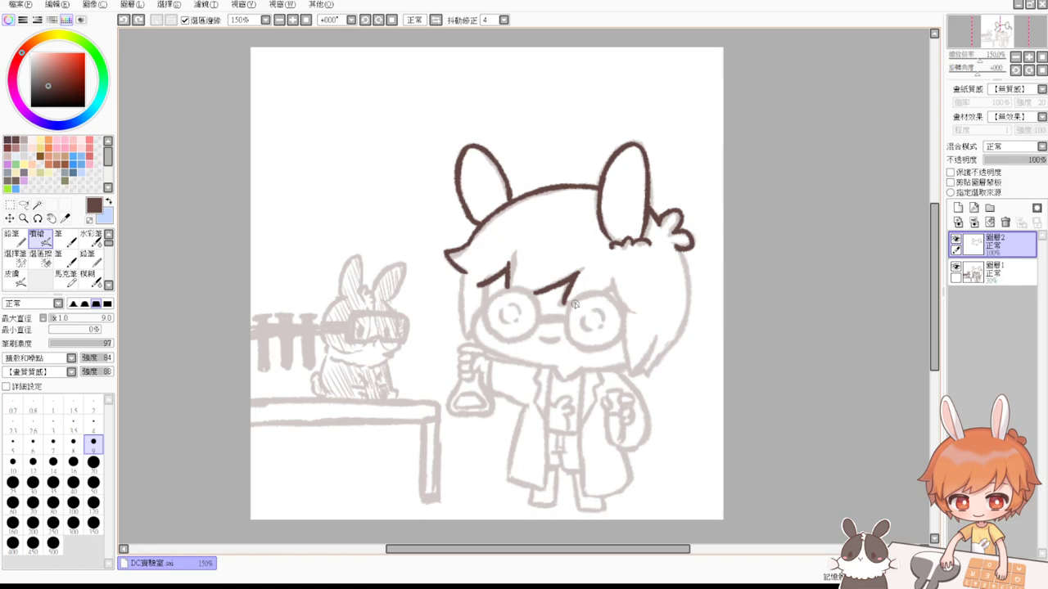
Step: Ink the curved left edge of the right-hand glasses lens over the sketch
left_click_drag(573, 296, 585, 347)
key("ctrl+z")
key("ctrl+z")
mouse_move(572, 296)
left_mouse_down()
mouse_move(566, 342)
mouse_move(591, 352)
left_mouse_up()
key("ctrl+z")
key("ctrl+z")
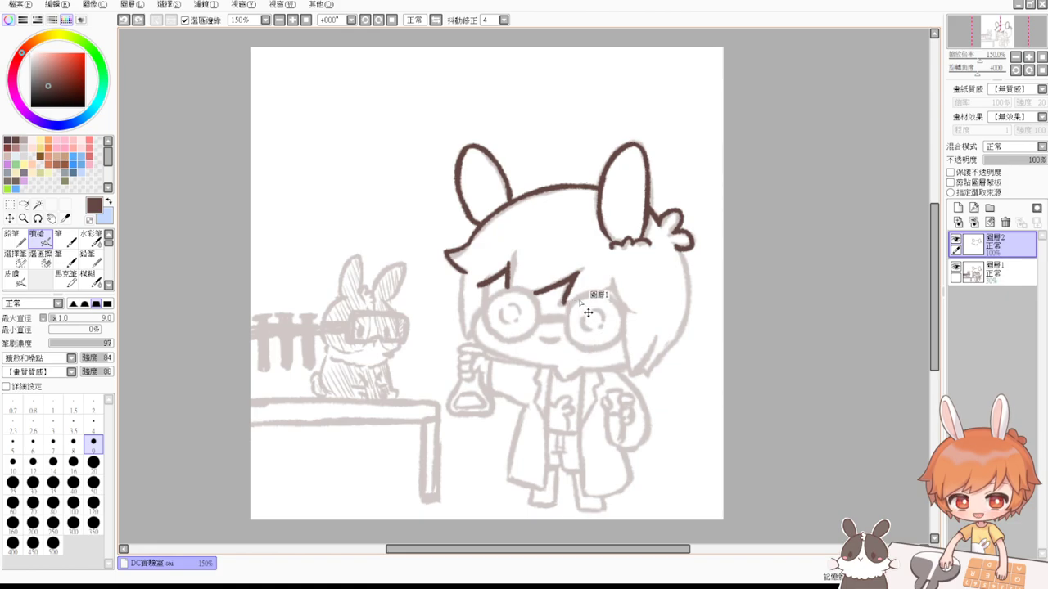
left_click_drag(573, 297, 584, 350)
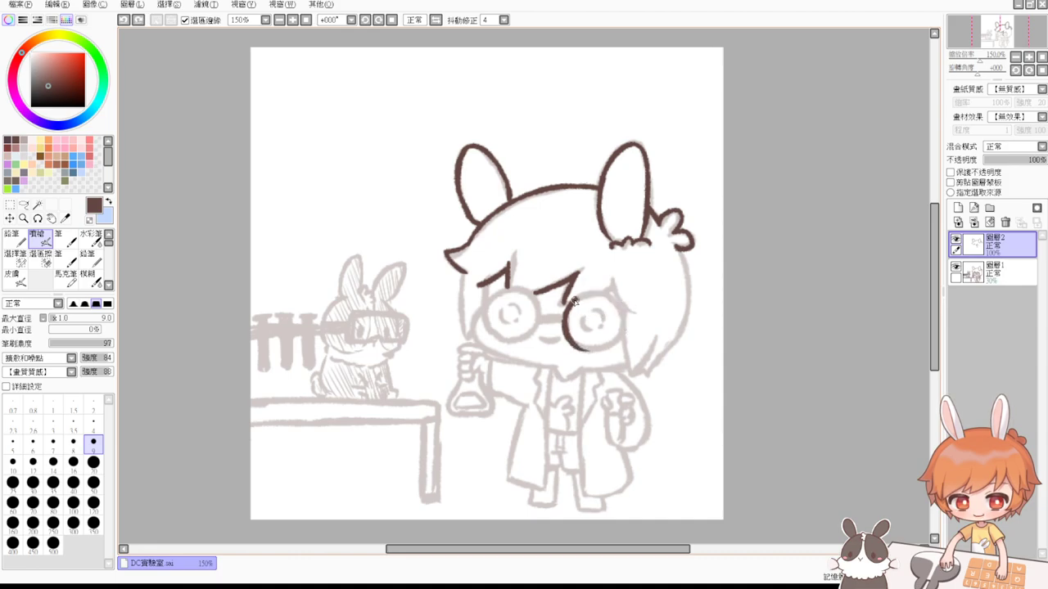
Step: Complete the round frame of the right-hand glasses lens by inking its top, right and lower edges
mouse_move(573, 297)
left_mouse_down()
mouse_move(622, 319)
mouse_move(580, 349)
mouse_move(628, 325)
mouse_move(619, 330)
mouse_move(628, 325)
mouse_move(619, 316)
mouse_move(604, 348)
left_mouse_up()
key("ctrl+z")
key("ctrl+z")
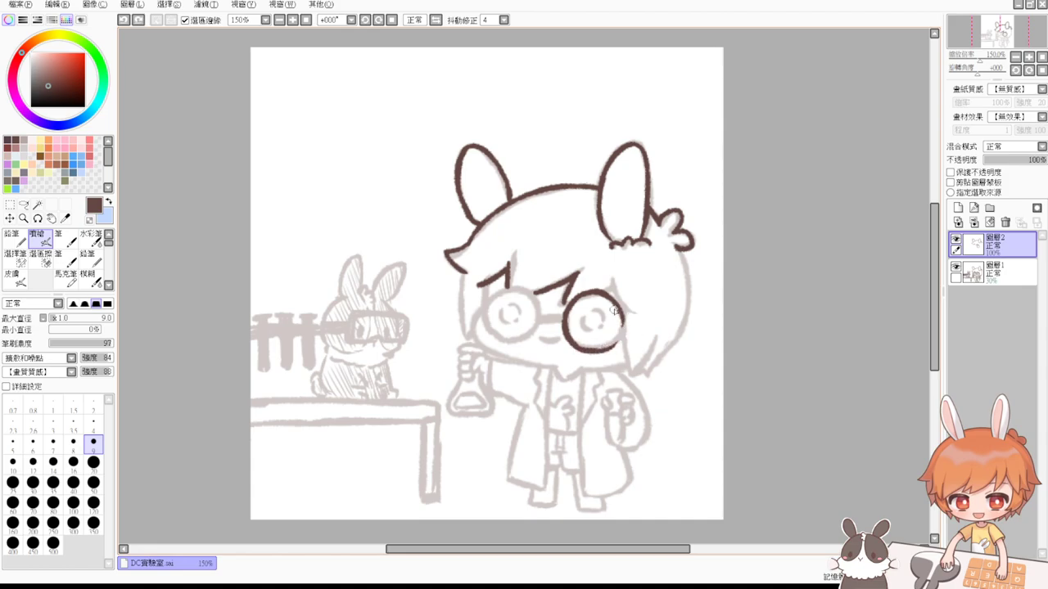
left_click_drag(614, 311, 609, 350)
key("ctrl+z")
key("ctrl+z")
left_click_drag(622, 314, 608, 349)
key("ctrl+z")
left_click_drag(620, 314, 604, 344)
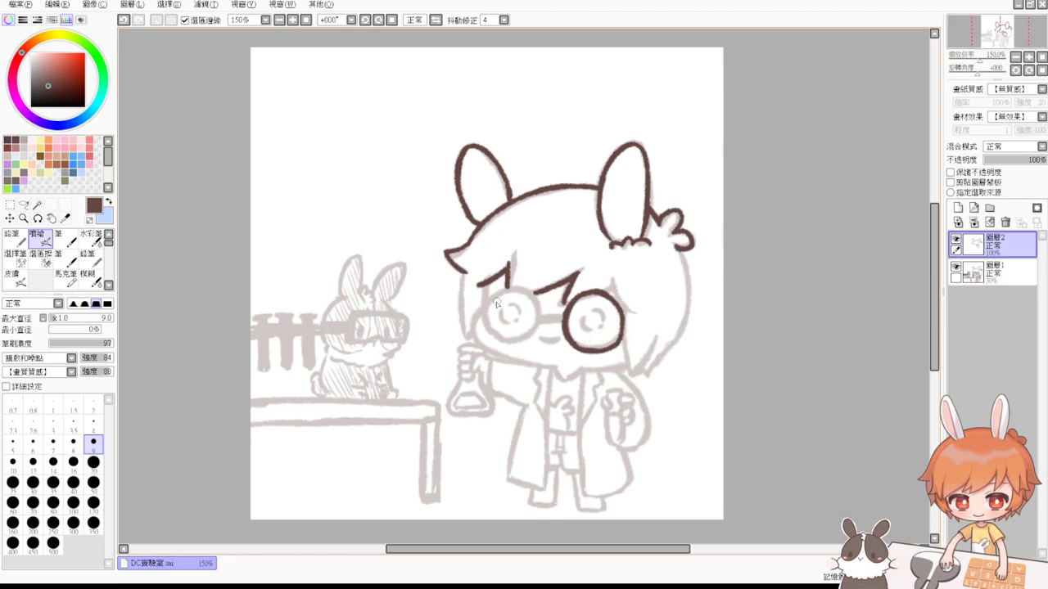
Step: Ink the curved left edge of the left-hand glasses lens over the sketch
mouse_move(496, 296)
left_mouse_down()
mouse_move(483, 318)
mouse_move(498, 339)
left_mouse_up()
key("ctrl+z")
mouse_move(505, 292)
left_mouse_down()
mouse_move(500, 338)
mouse_move(510, 340)
mouse_move(482, 330)
mouse_move(503, 341)
left_mouse_up()
key("ctrl+z")
key("ctrl+z")
left_click_drag(502, 292, 508, 341)
Step: Close the left-hand lens into a full circle and ink the thick bridge joining both lenses
mouse_move(499, 294)
left_mouse_down()
mouse_move(528, 321)
mouse_move(518, 289)
mouse_move(528, 326)
left_mouse_up()
key("ctrl+z")
key("ctrl+z")
left_click_drag(496, 294, 530, 327)
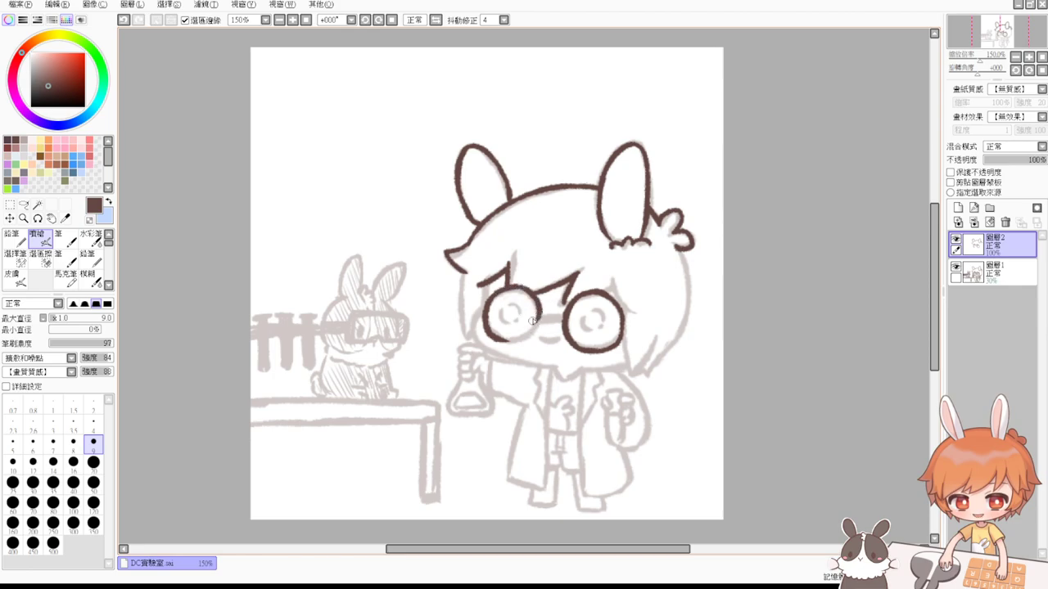
key("ctrl+z")
mouse_move(497, 294)
left_mouse_down()
mouse_move(529, 329)
mouse_move(532, 320)
left_mouse_up()
left_click_drag(303, 148, 308, 155)
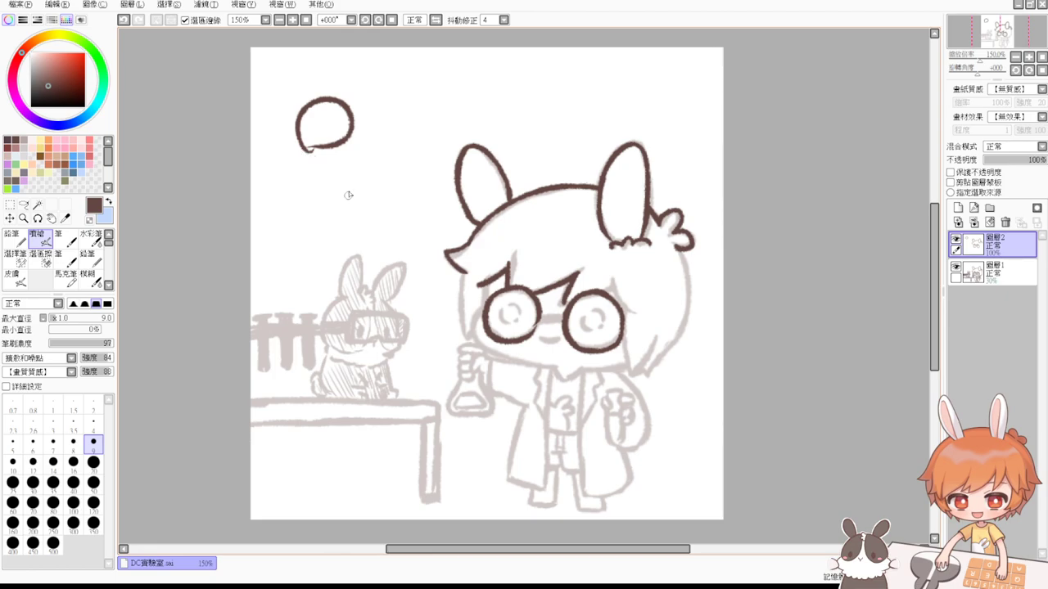
key("ctrl+z")
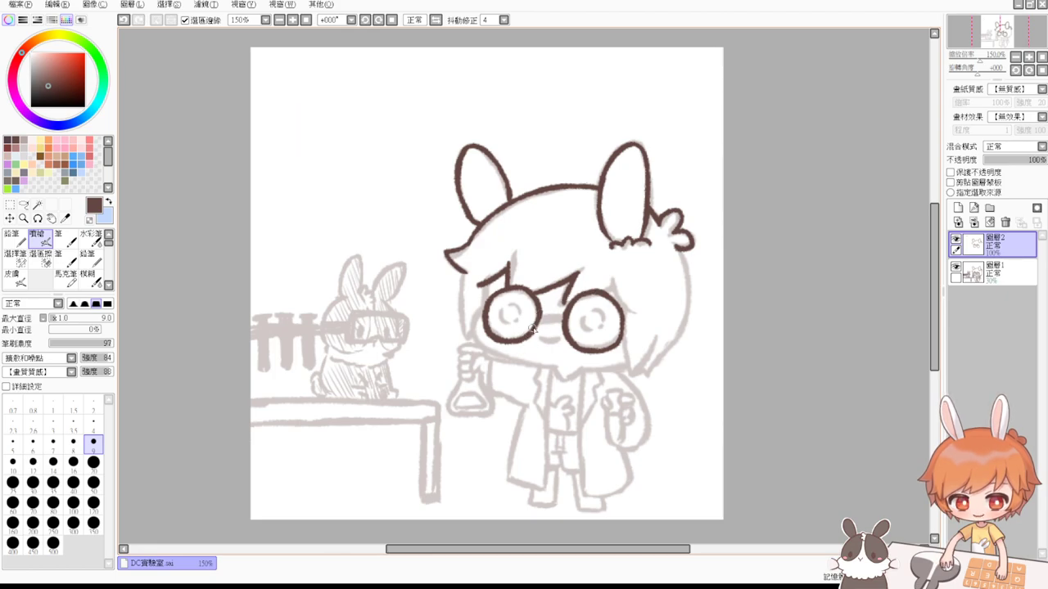
left_click_drag(539, 320, 565, 320)
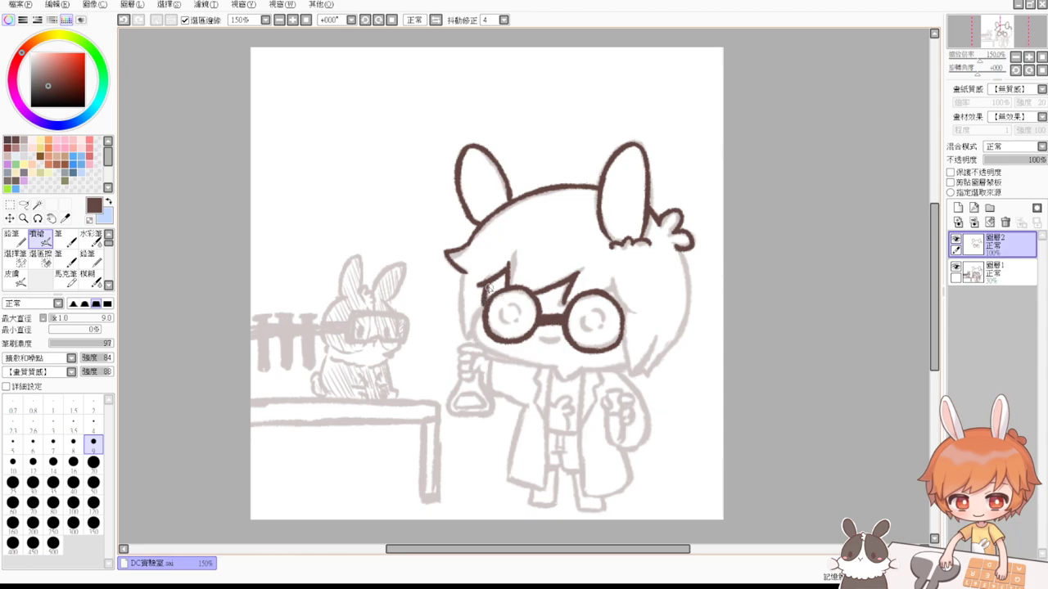
left_click_drag(482, 314, 493, 354)
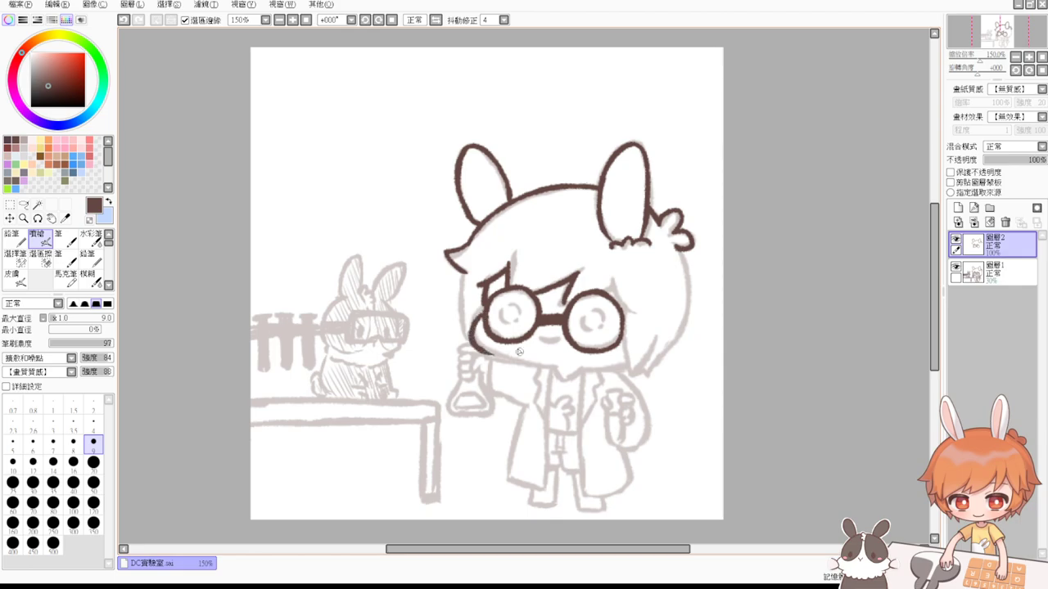
key("ctrl+z")
mouse_move(484, 308)
left_mouse_down()
mouse_move(492, 354)
mouse_move(519, 365)
left_mouse_up()
key("ctrl+z")
left_click_drag(481, 314, 501, 360)
key("ctrl+z")
key("ctrl+z")
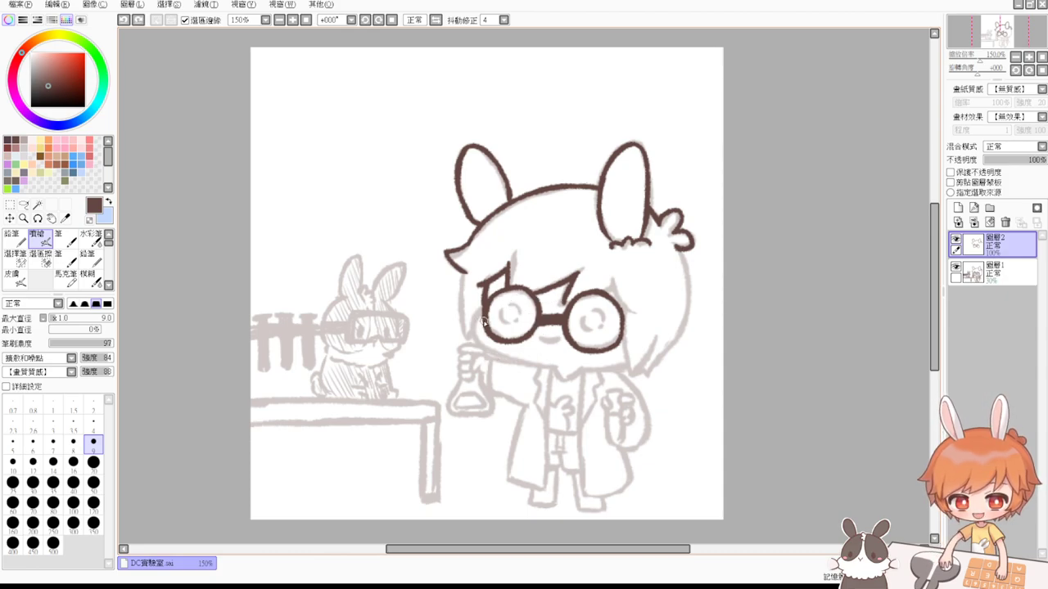
Step: Ink the short cheek curve from the left-hand lens down to the start of the jaw
mouse_move(481, 319)
left_mouse_down()
mouse_move(496, 355)
mouse_move(560, 366)
left_mouse_up()
key("ctrl+z")
key("ctrl+z")
key("ctrl+z")
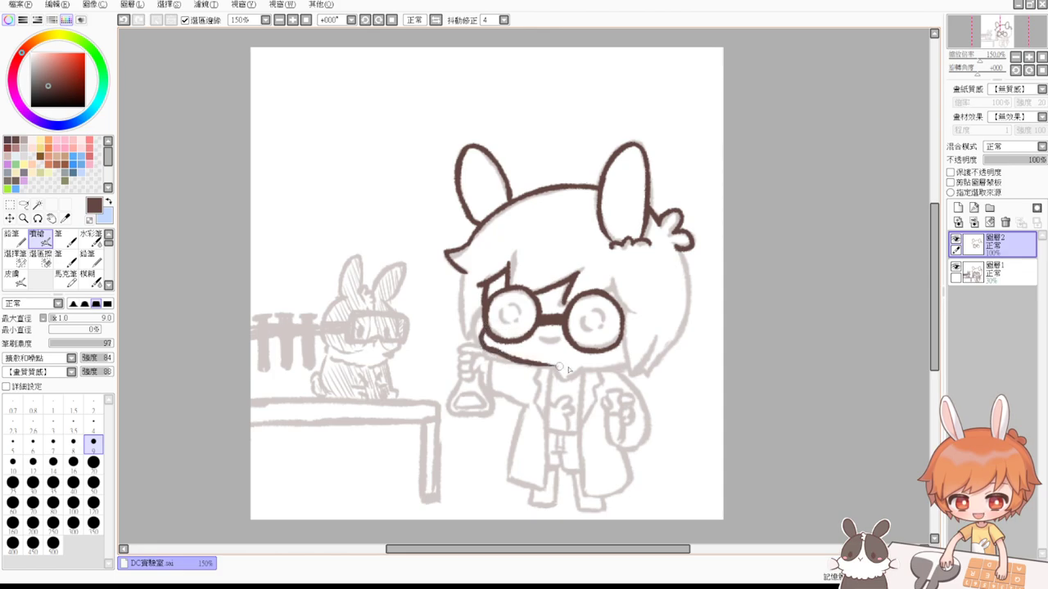
key("ctrl+z")
Step: Try a full jawline with a point under the chin and check it by toggling the sketch layer's visibility
left_click_drag(487, 347, 555, 366)
key("ctrl+z")
left_click_drag(485, 344, 559, 367)
key("ctrl+z")
left_click_drag(482, 343, 563, 370)
key("ctrl+z")
mouse_move(485, 344)
left_mouse_down()
mouse_move(577, 383)
mouse_move(626, 356)
left_mouse_up()
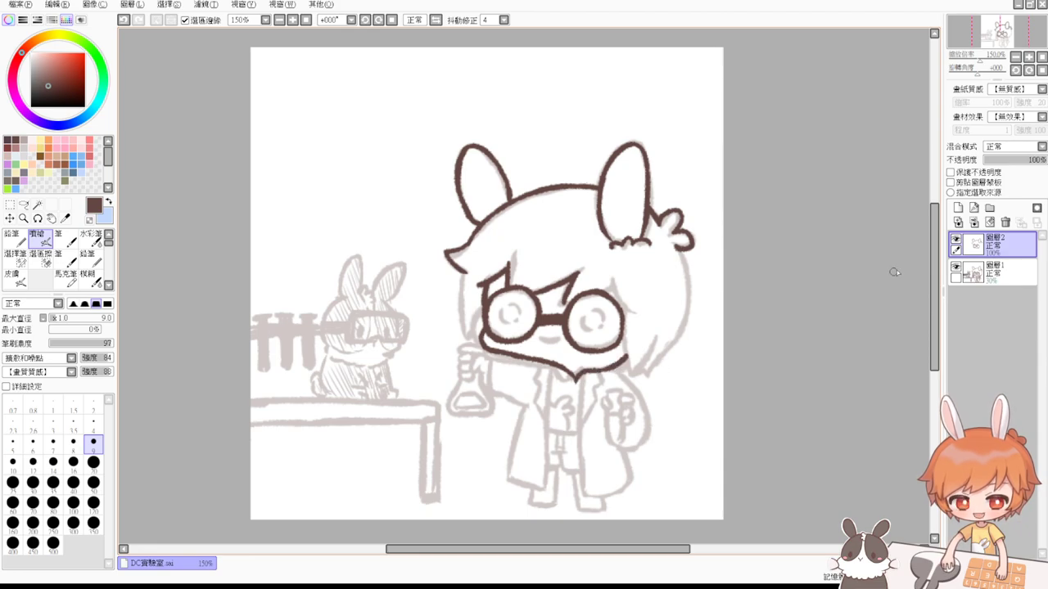
left_click(955, 268)
left_click(956, 269)
key("ctrl+z")
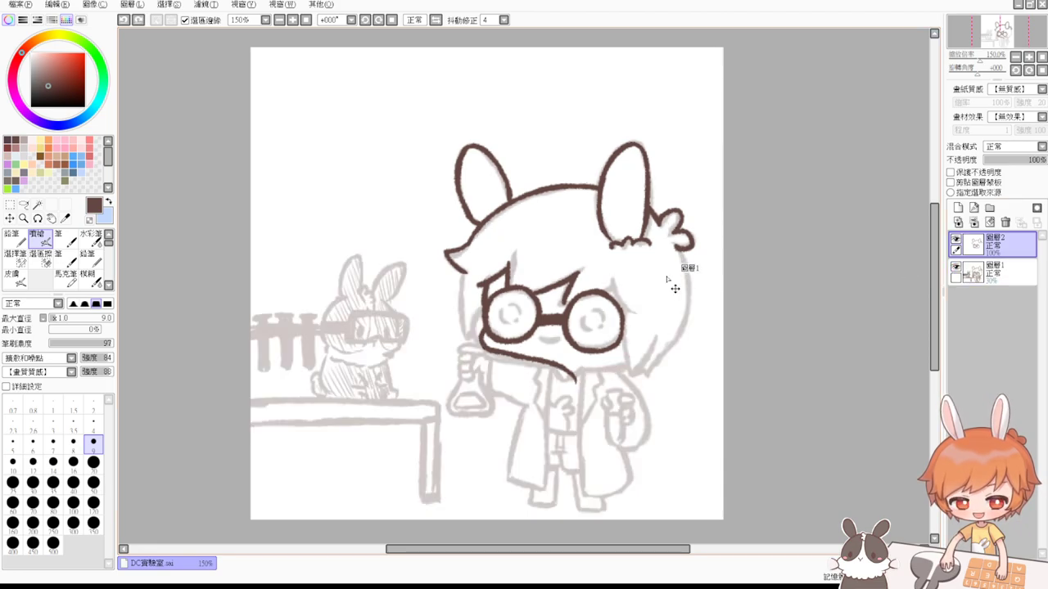
key("ctrl+z")
Step: Ink the jawline from the left cheek across to the right side, with a small downward point under the chin
left_click_drag(485, 345, 555, 363)
key("ctrl+z")
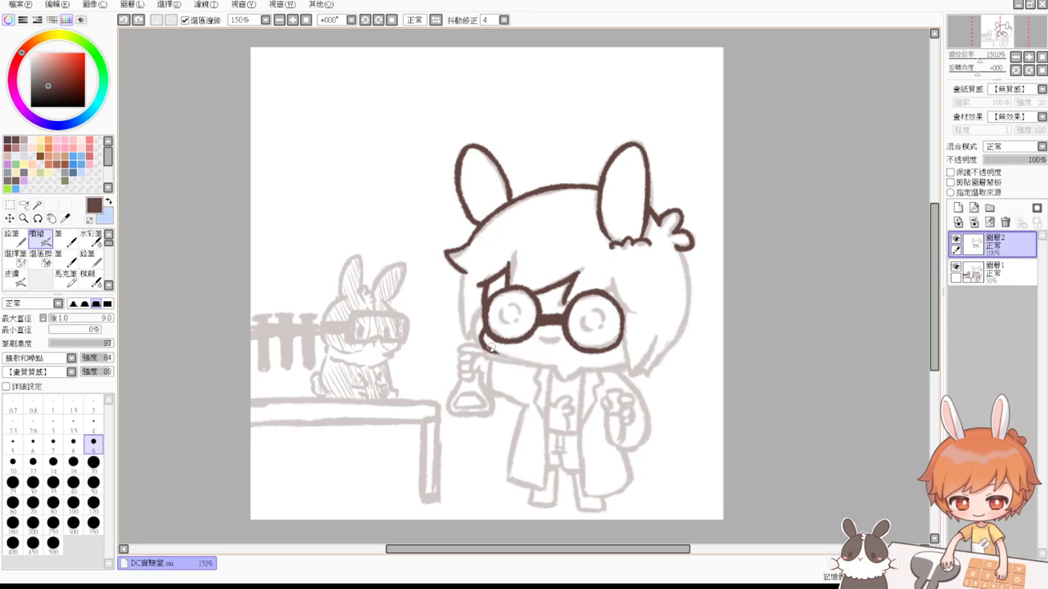
left_click_drag(485, 343, 563, 358)
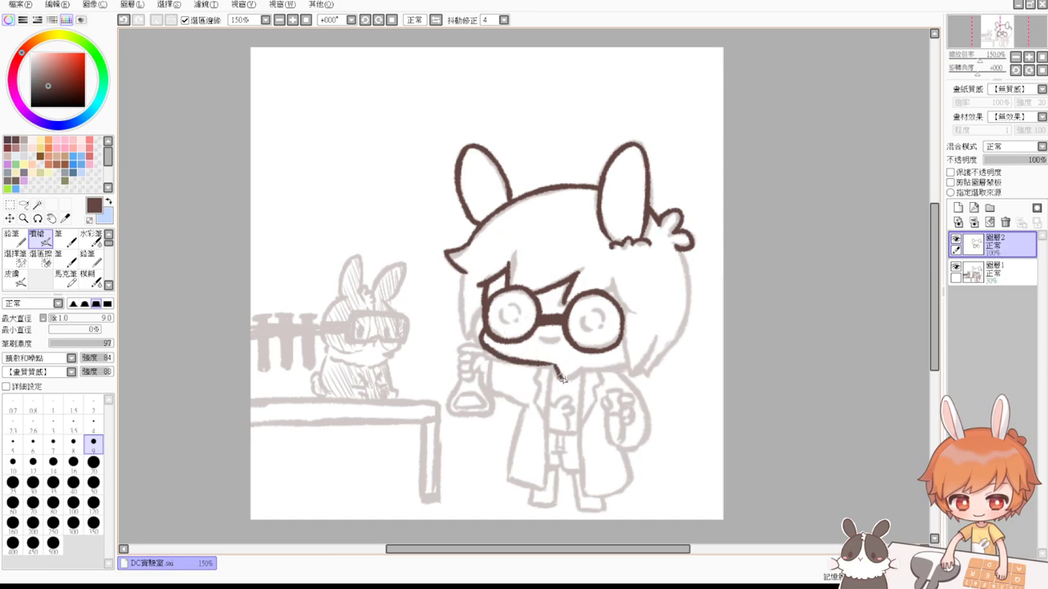
key("ctrl+z")
mouse_move(548, 363)
left_mouse_down()
mouse_move(573, 378)
mouse_move(629, 360)
mouse_move(587, 369)
mouse_move(604, 365)
left_mouse_up()
key("ctrl+z")
key("ctrl+z")
key("ctrl+z")
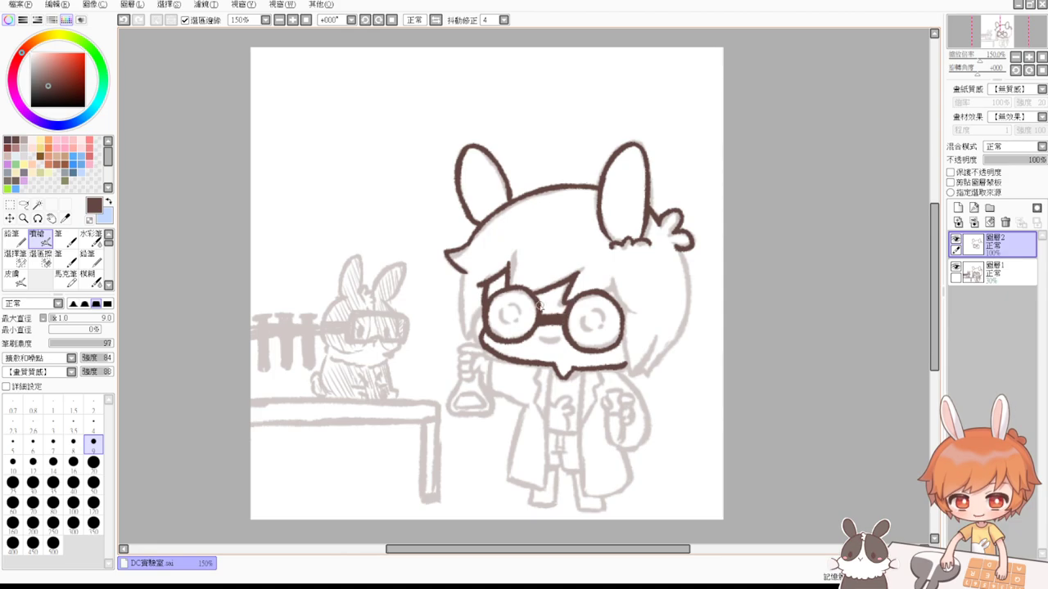
Step: Ink the hair line on the left side of the face, from the pointed tuft down to the cheek
left_click_drag(464, 273, 476, 335)
key("ctrl+z")
left_click_drag(464, 272, 476, 335)
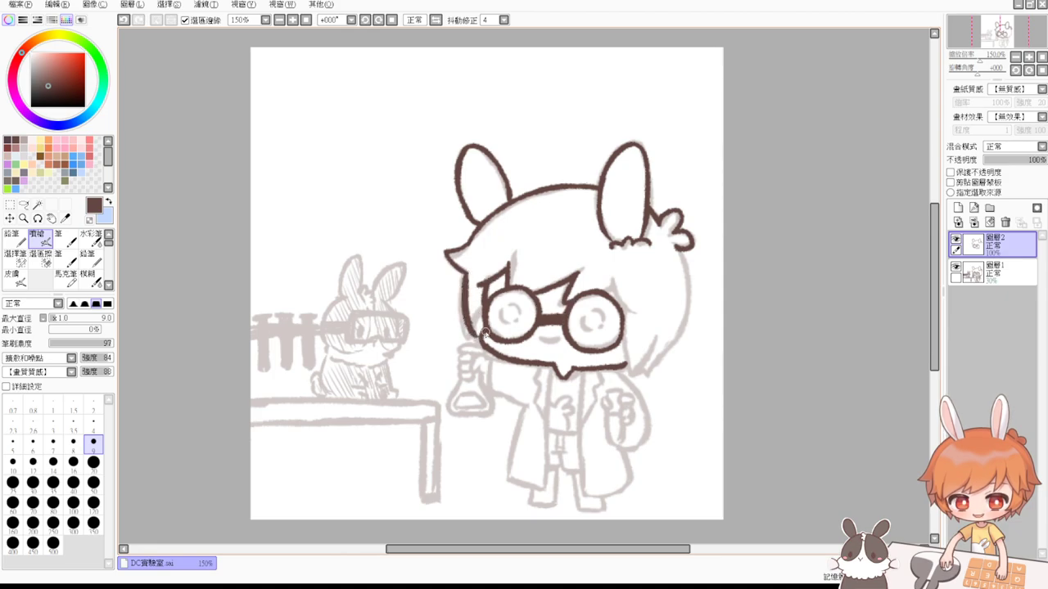
key("ctrl+z")
left_click_drag(463, 270, 479, 324)
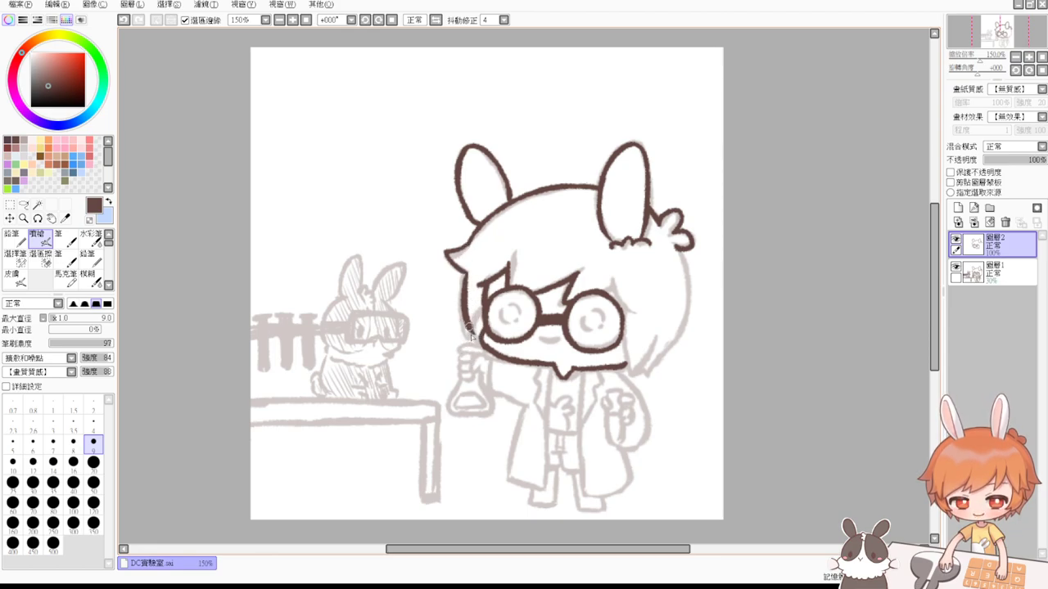
key("ctrl+z")
mouse_move(470, 330)
left_mouse_down()
mouse_move(483, 338)
mouse_move(477, 348)
left_mouse_up()
key("ctrl+z")
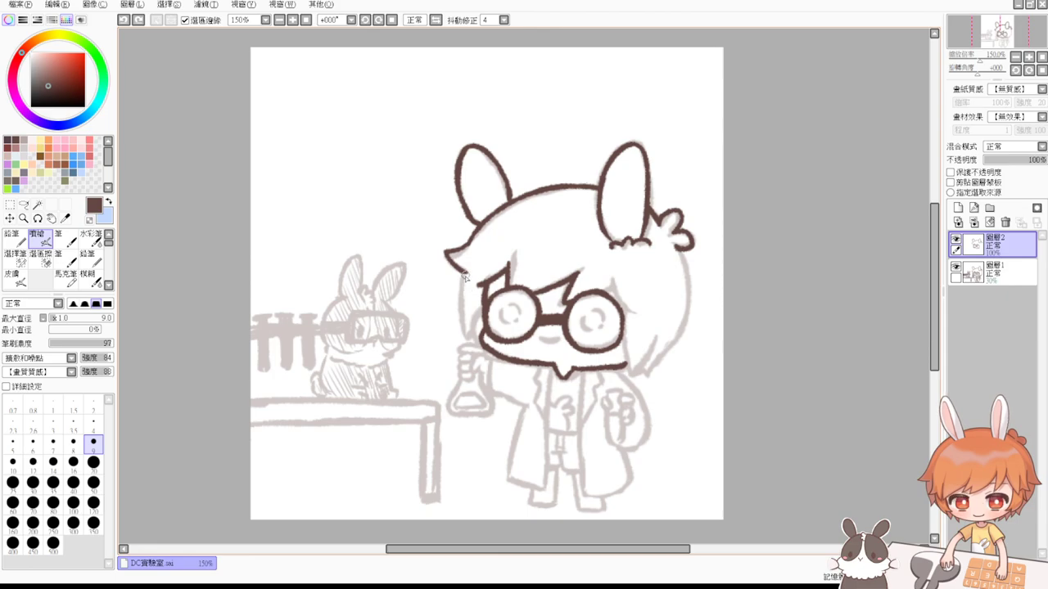
left_click_drag(465, 276, 478, 341)
key("ctrl+z")
left_click_drag(465, 278, 482, 343)
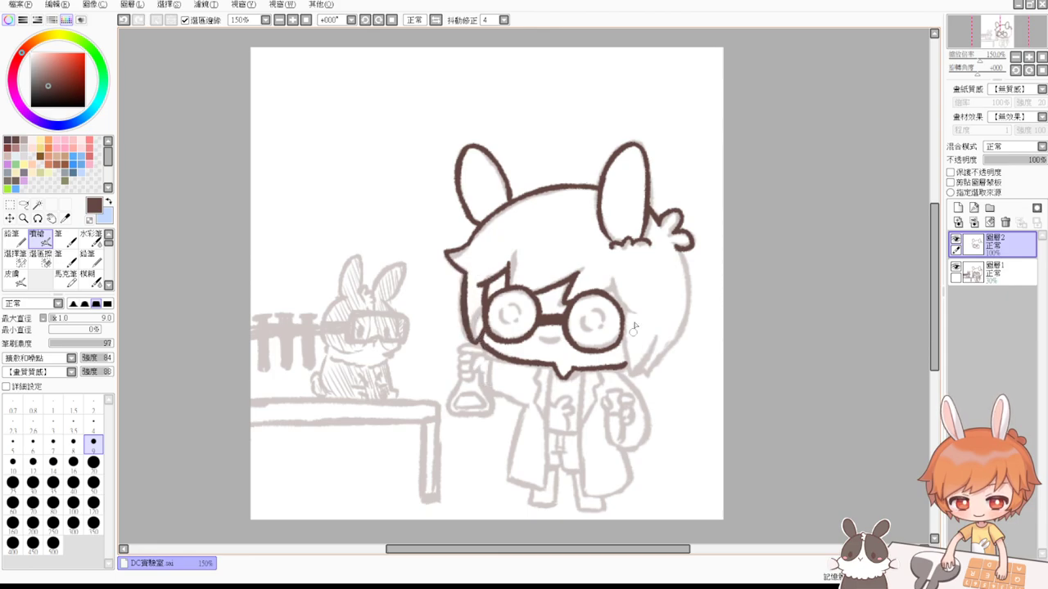
Step: Ink the short strand over the right-hand lens and the pointed side lock beside the right cheek
left_click_drag(613, 281, 634, 318)
key("ctrl+z")
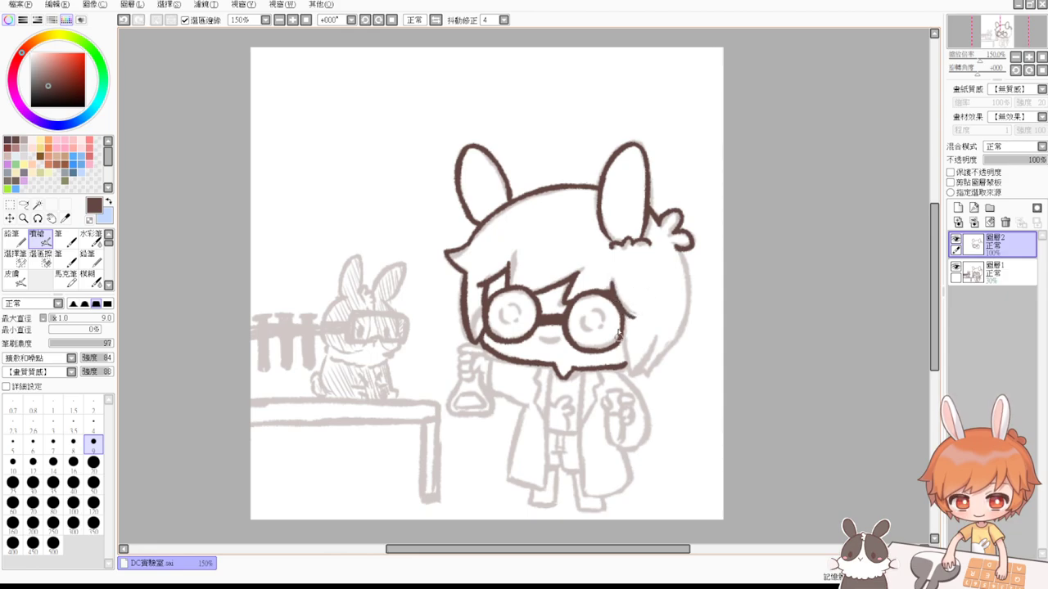
left_click_drag(623, 320, 626, 378)
key("ctrl+z")
left_click_drag(622, 320, 624, 377)
key("ctrl+z")
left_click_drag(623, 313, 626, 367)
left_click_drag(624, 318, 626, 371)
key("ctrl+z")
left_click_drag(653, 331, 629, 370)
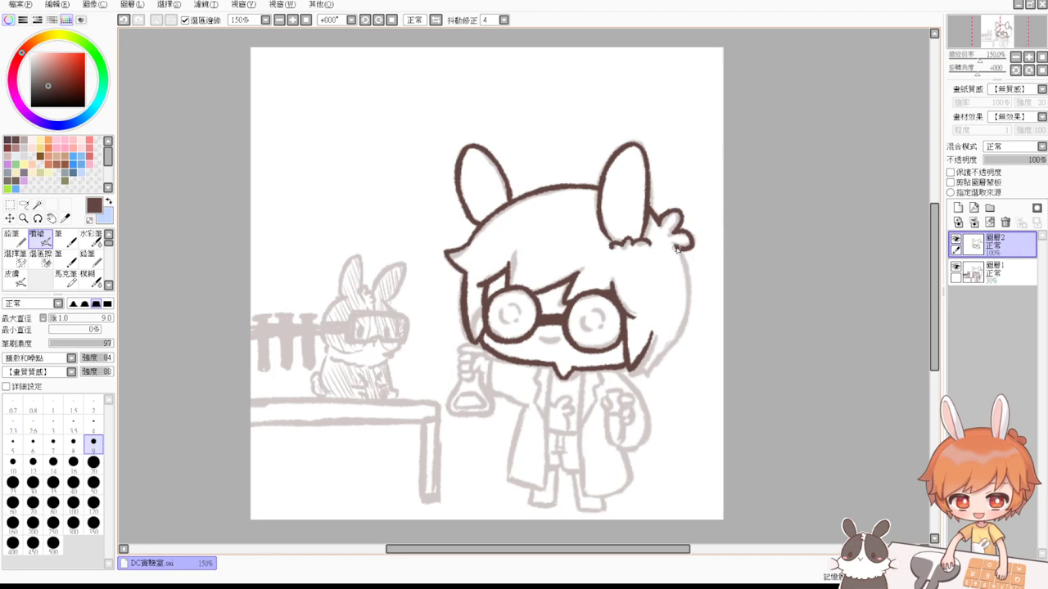
Step: Ink the outer right contour of the hair from the curled tuft down to the pointed ends beside the jaw
left_click_drag(678, 251, 670, 328)
key("ctrl+z")
left_click_drag(677, 249, 662, 350)
key("ctrl+z")
left_click_drag(677, 250, 653, 357)
key("ctrl+z")
mouse_move(676, 248)
left_mouse_down()
mouse_move(677, 333)
mouse_move(656, 357)
left_mouse_up()
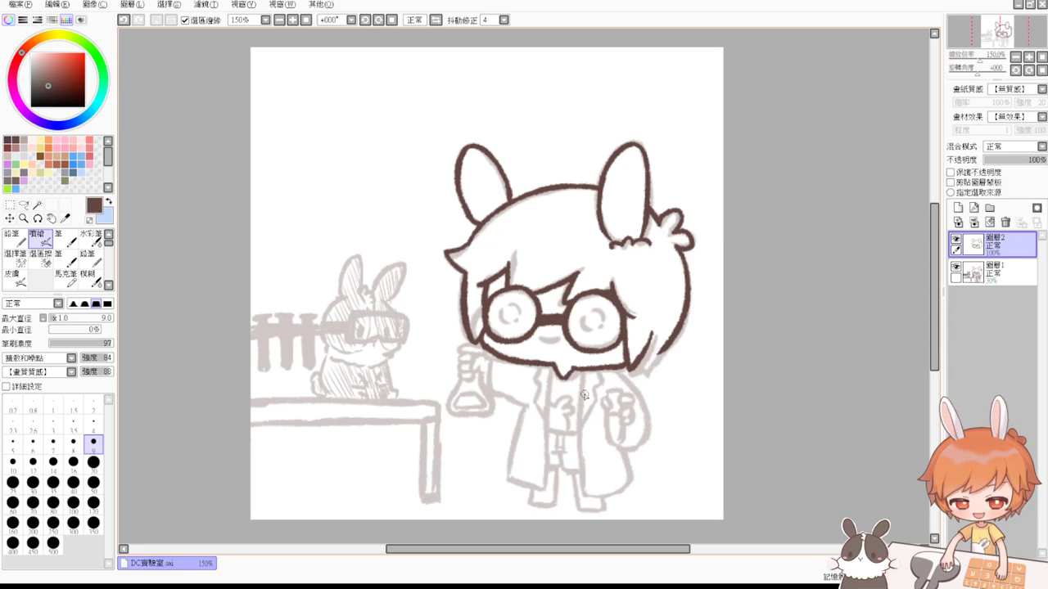
left_click_drag(664, 346, 651, 374)
key("ctrl+z")
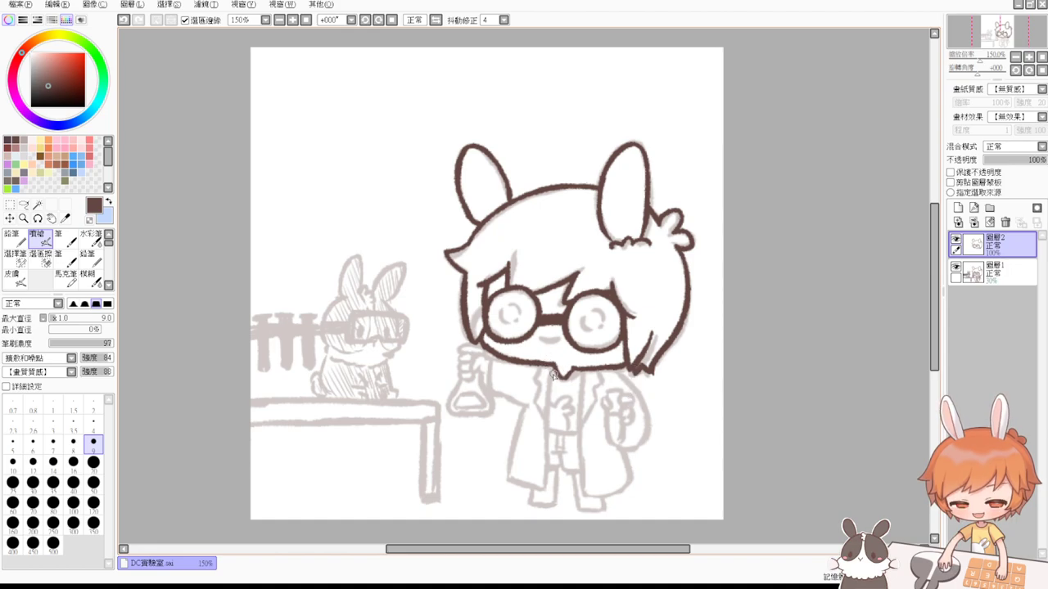
Step: Ink the two front edges of the lab coat and the notched lapels on both sides
left_click_drag(552, 371, 541, 460)
left_click_drag(578, 369, 583, 498)
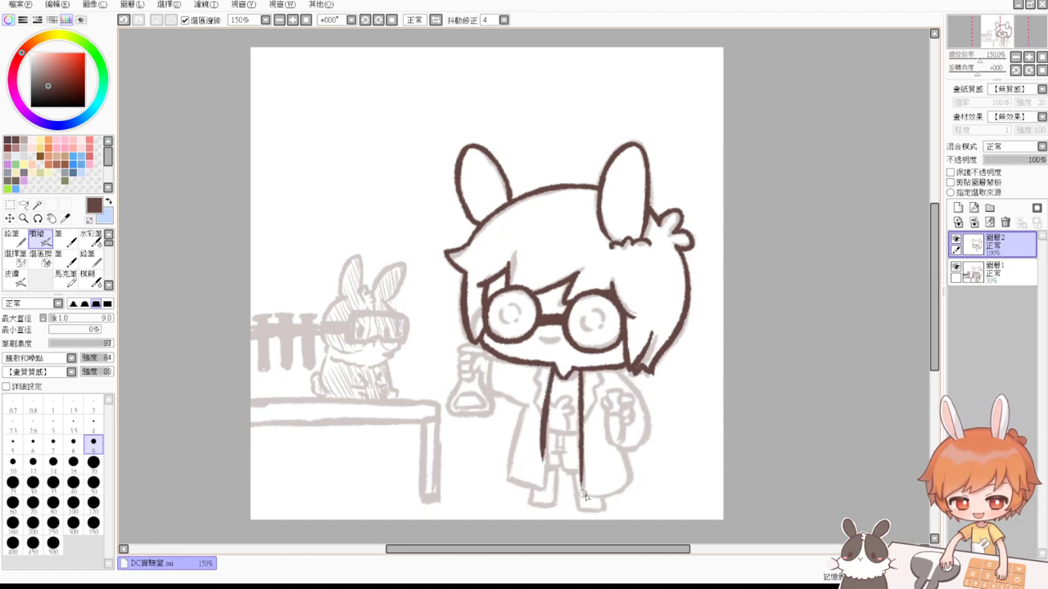
left_click_drag(544, 433, 540, 491)
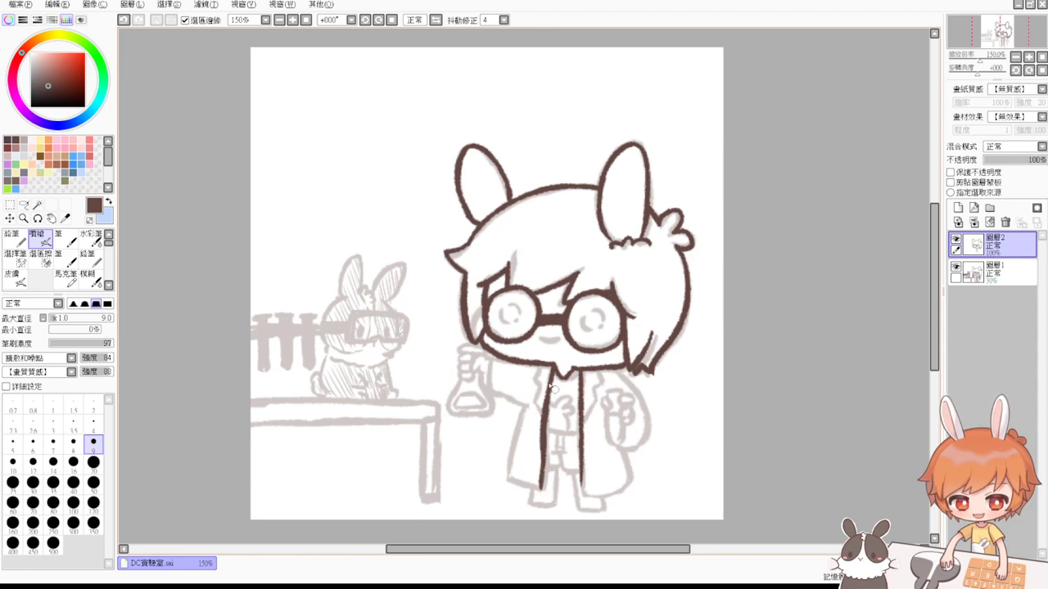
left_click_drag(537, 378, 546, 419)
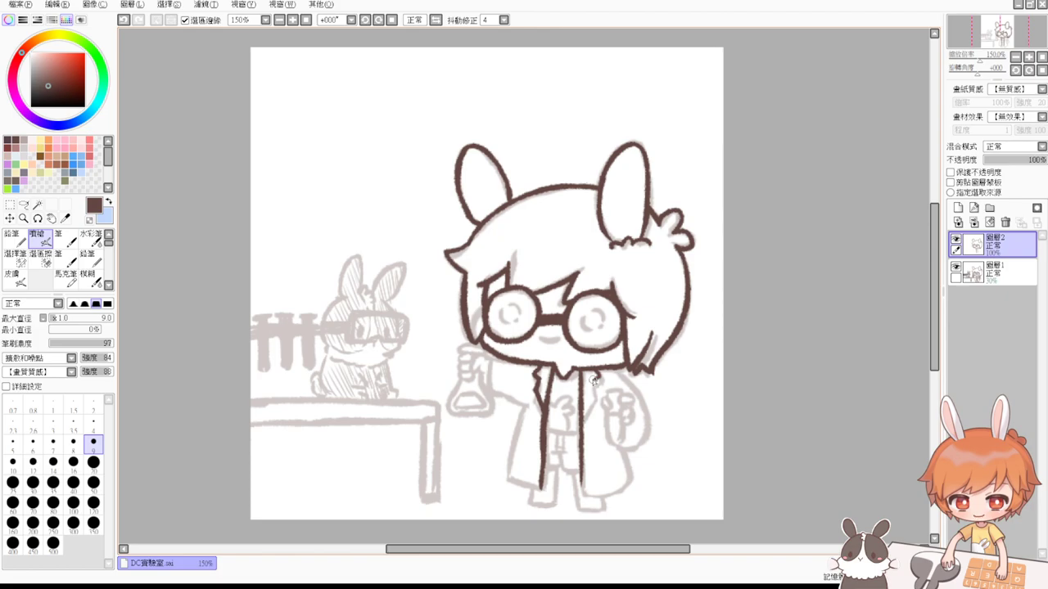
left_click_drag(594, 378, 586, 415)
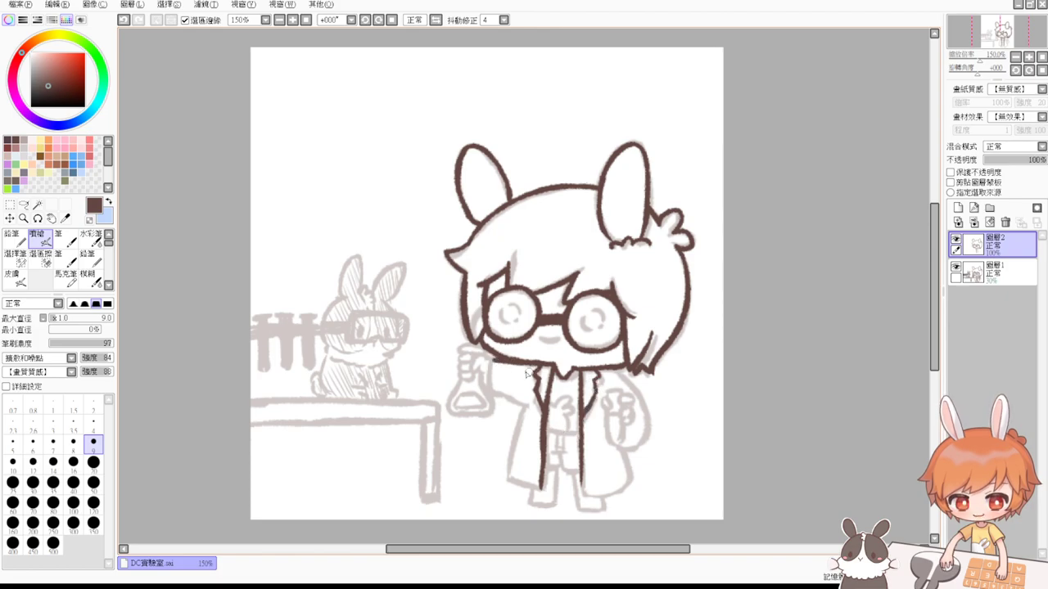
Step: Ink the sleeve of the raised left-hand arm, from below the jaw around the cuff to the coat
key("ctrl+z")
mouse_move(493, 357)
left_mouse_down()
mouse_move(530, 367)
mouse_move(508, 400)
left_mouse_up()
key("ctrl+z")
key("ctrl+z")
mouse_move(492, 356)
left_mouse_down()
mouse_move(498, 398)
mouse_move(528, 408)
left_mouse_up()
key("ctrl+z")
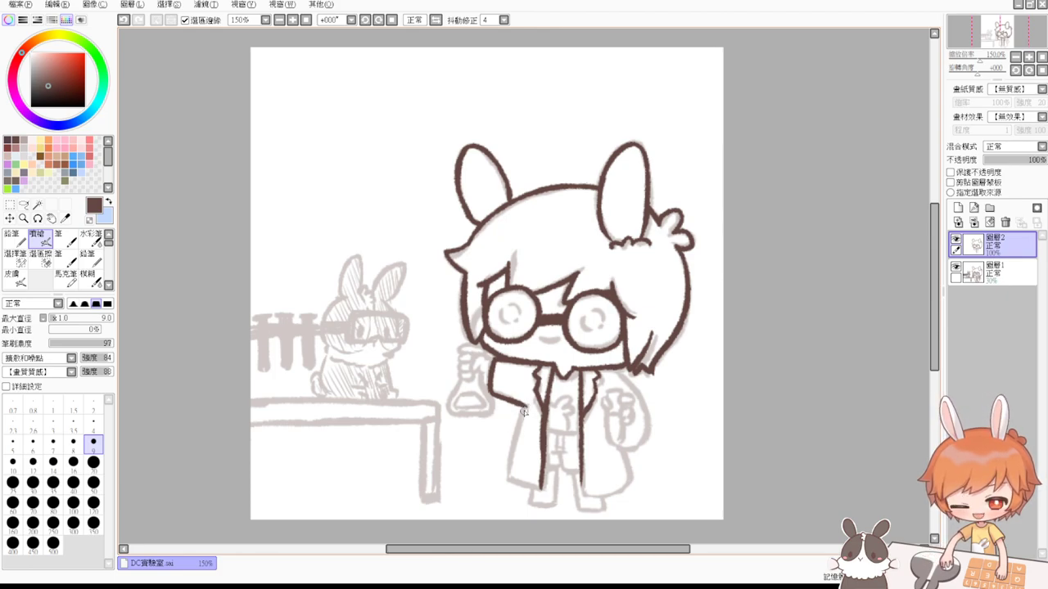
Step: Ink the outer edge and bottom hem of the lab coat's left-hand panel
left_click_drag(524, 404, 503, 485)
key("ctrl+z")
left_click_drag(524, 408, 510, 478)
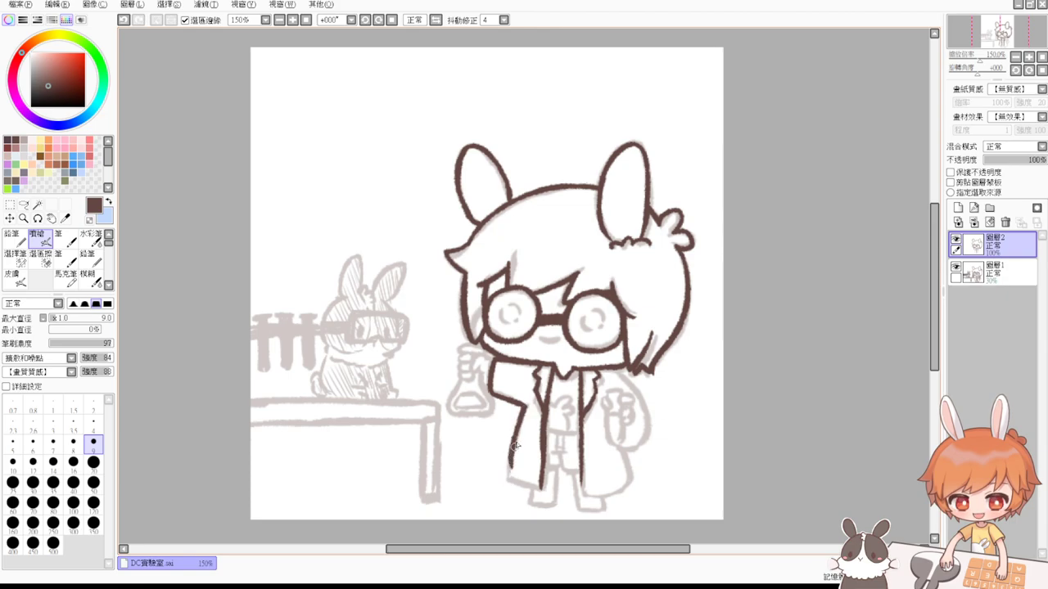
key("ctrl+z")
left_click_drag(523, 404, 511, 476)
key("ctrl+z")
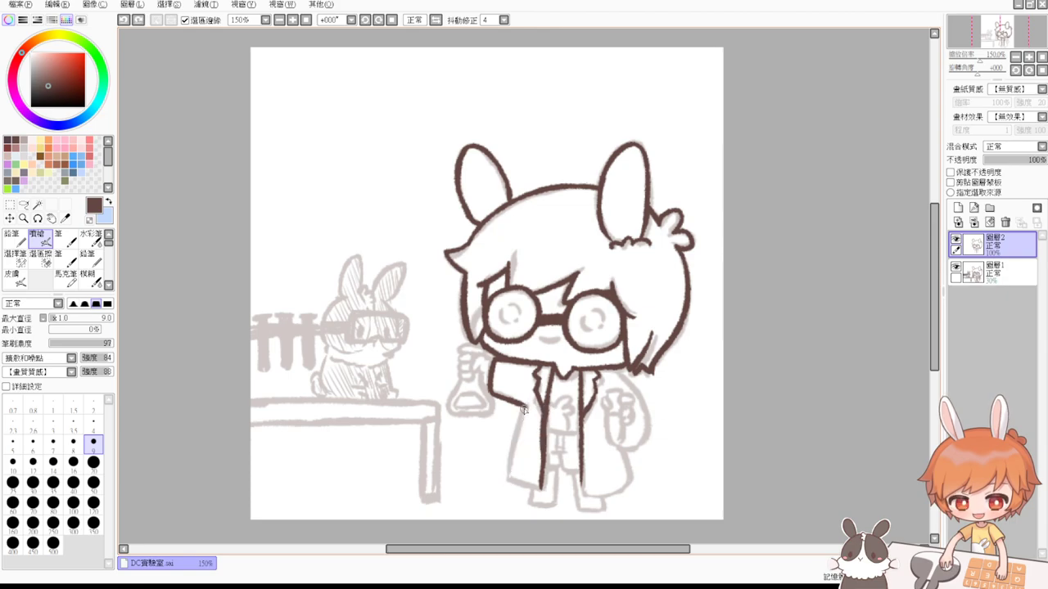
left_click_drag(524, 405, 509, 482)
key("ctrl+z")
mouse_move(523, 406)
left_mouse_down()
mouse_move(510, 481)
mouse_move(543, 491)
left_mouse_up()
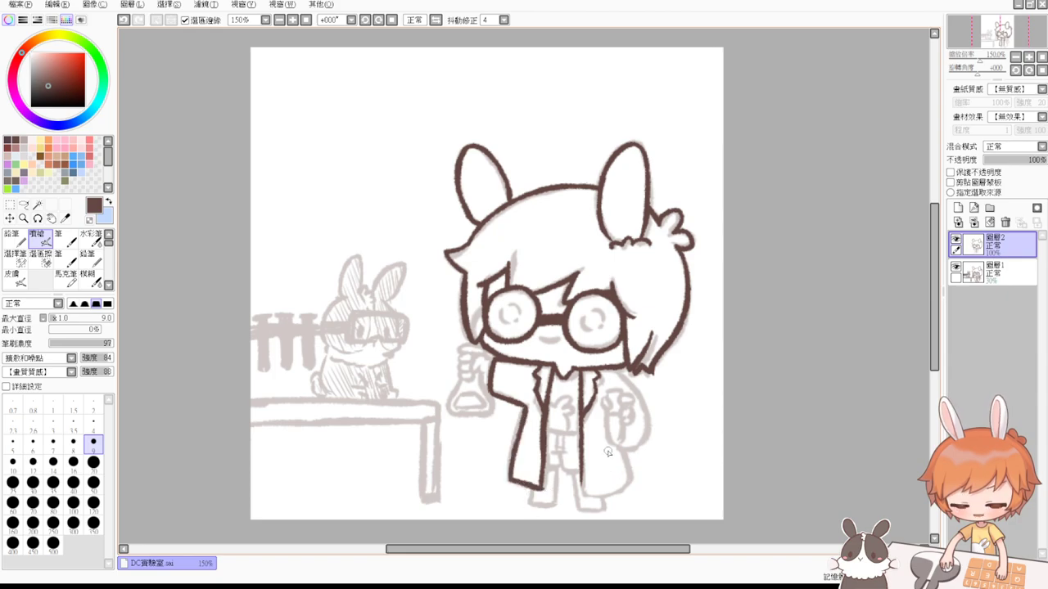
Step: Ink the outer curve of the right-hand shoulder and sleeve, following the sketch
key("e")
key("b")
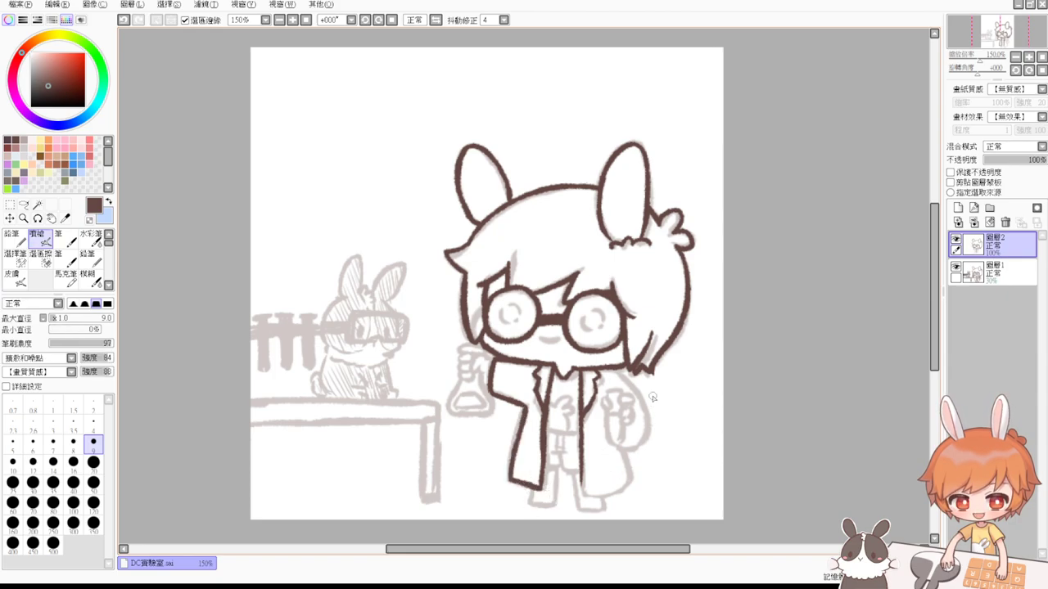
left_click_drag(606, 370, 644, 406)
key("ctrl+z")
left_click_drag(606, 371, 645, 419)
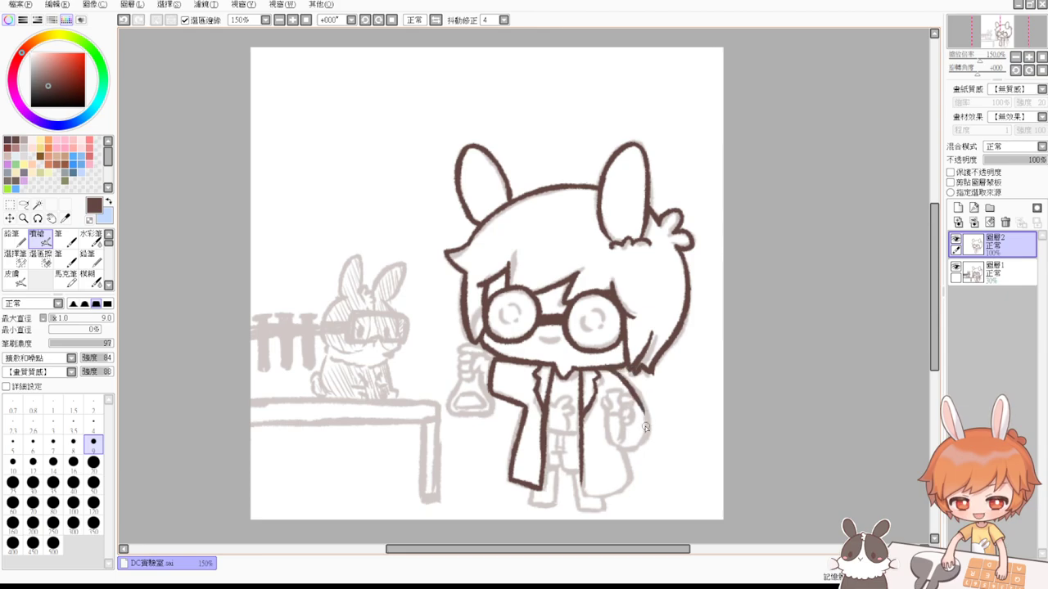
key("ctrl+z")
left_click_drag(607, 369, 650, 429)
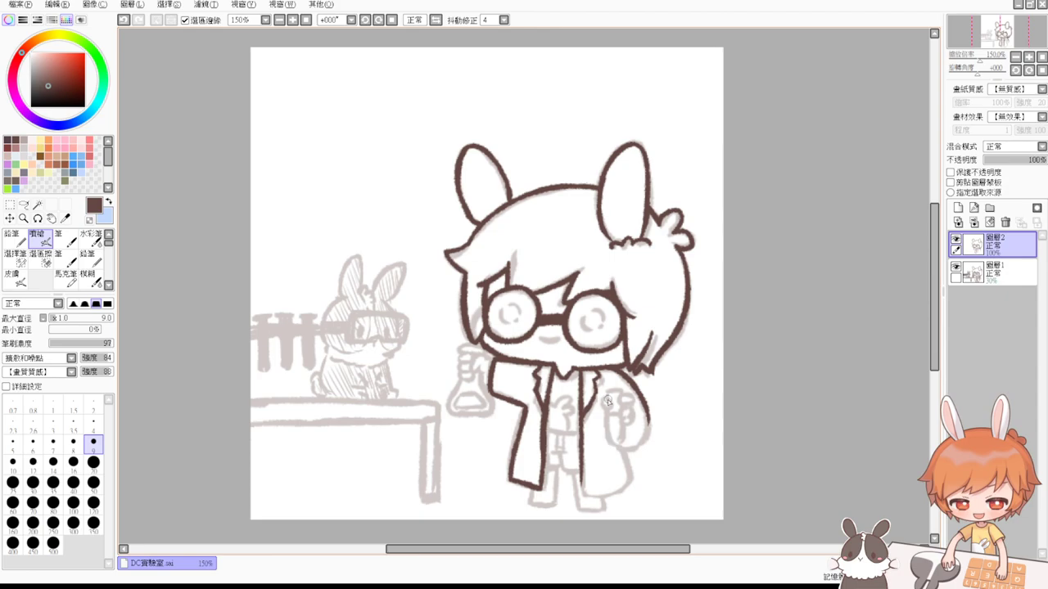
Step: Ink the test tube at the right-hand sleeve together with the fingers gripping it on both sides
left_click_drag(607, 392, 626, 391)
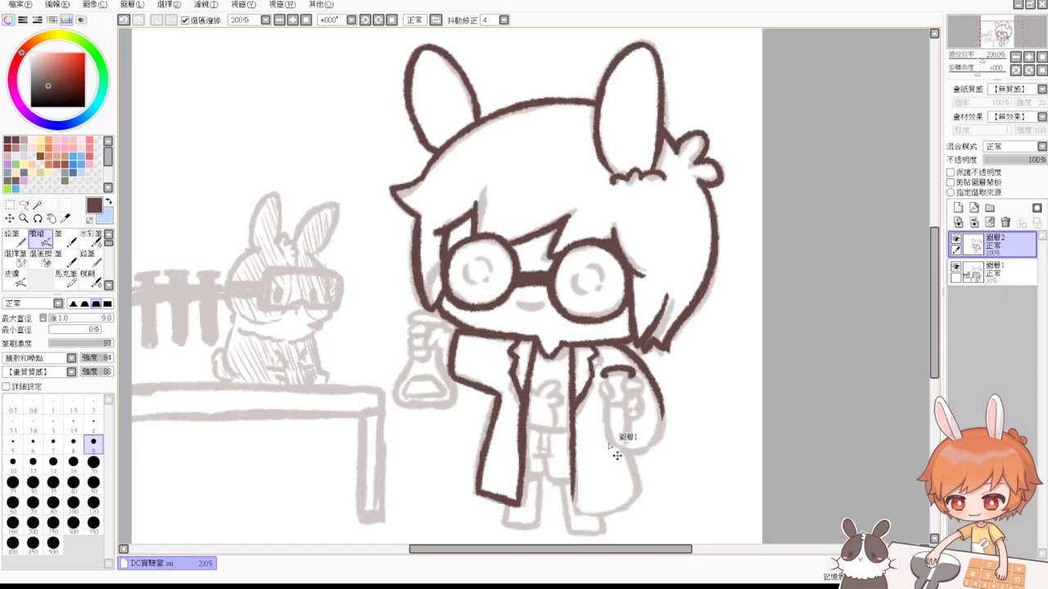
scroll(627, 437, "up", 1)
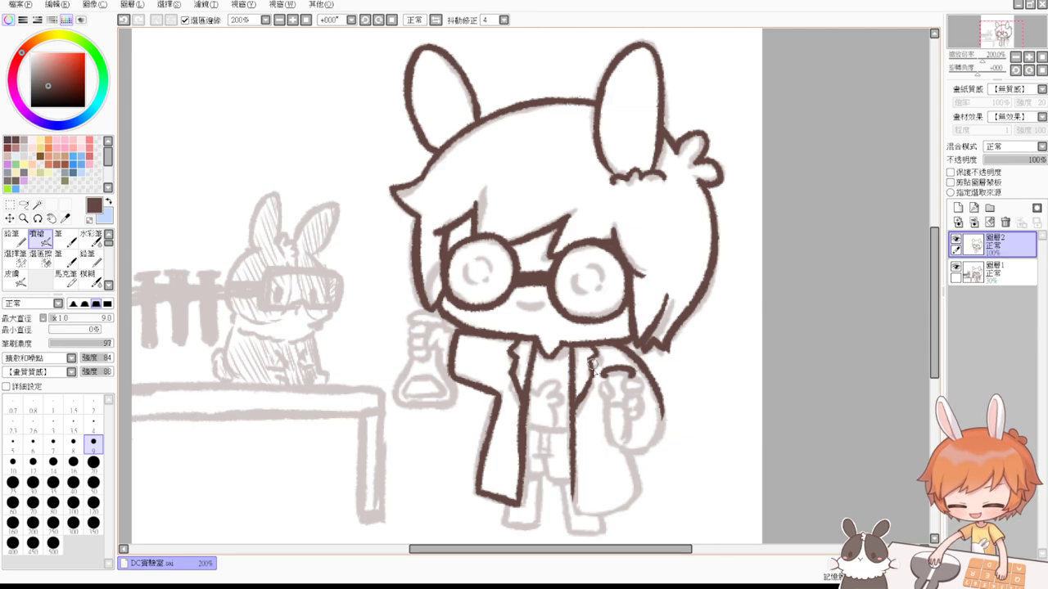
left_click_drag(607, 392, 602, 375)
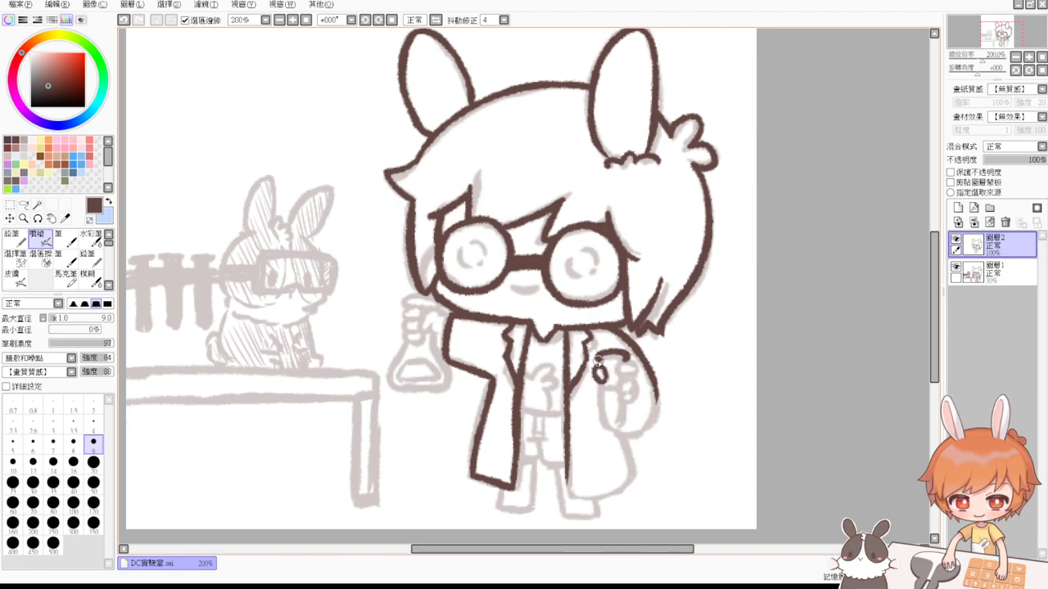
mouse_move(627, 361)
left_mouse_down()
mouse_move(620, 386)
mouse_move(635, 383)
mouse_move(630, 404)
mouse_move(598, 383)
mouse_move(599, 418)
mouse_move(598, 387)
mouse_move(619, 425)
left_mouse_up()
key("ctrl+z")
key("ctrl+z")
key("ctrl+z")
key("ctrl+z")
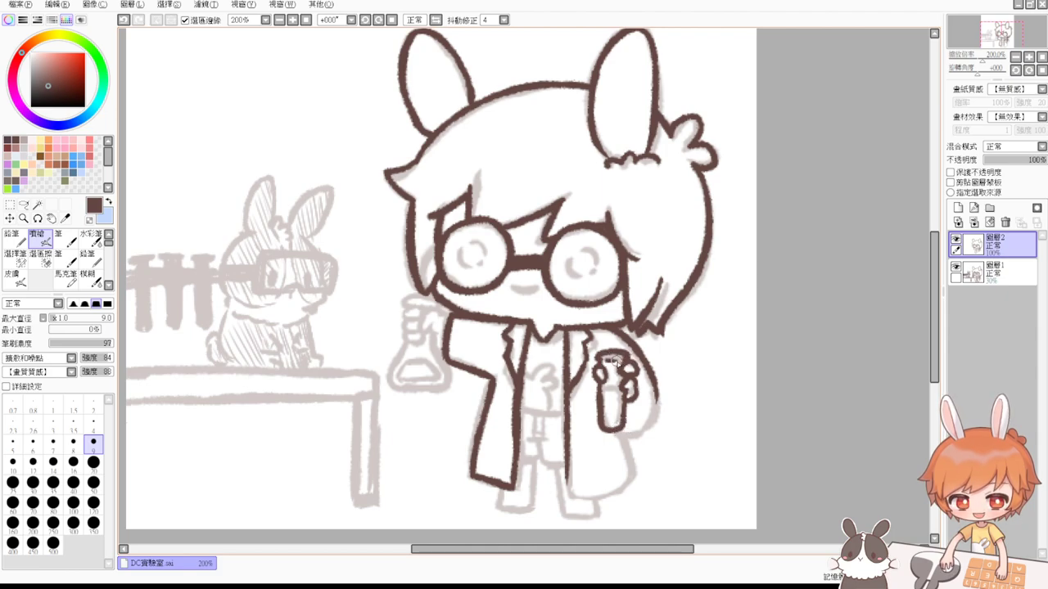
Step: Ink the inner rim line at the mouth of the test tube
key("ctrl+z")
mouse_move(605, 390)
left_mouse_down()
mouse_move(623, 390)
mouse_move(610, 426)
left_mouse_up()
key("ctrl+z")
key("ctrl+z")
key("ctrl+z")
key("ctrl+z")
key("ctrl+z")
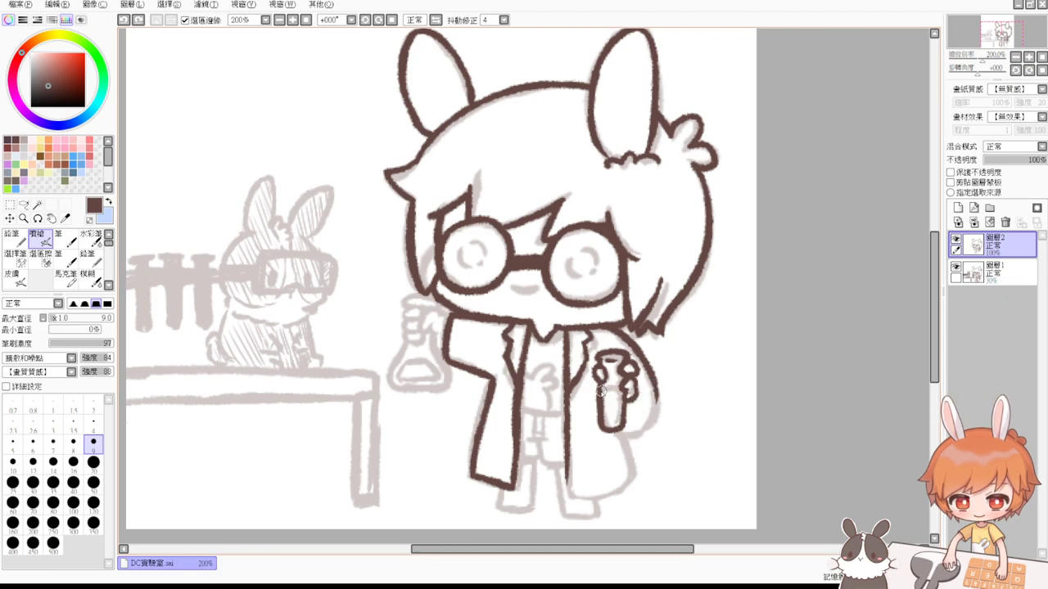
Step: Ink the liquid line across the test tube and close the lower curve of the right-hand sleeve
mouse_move(603, 389)
left_mouse_down()
mouse_move(622, 390)
mouse_move(638, 430)
left_mouse_up()
key("ctrl+z")
mouse_move(653, 375)
left_mouse_down()
mouse_move(636, 427)
mouse_move(617, 432)
mouse_move(649, 420)
left_mouse_up()
scroll(631, 475, "down", 1)
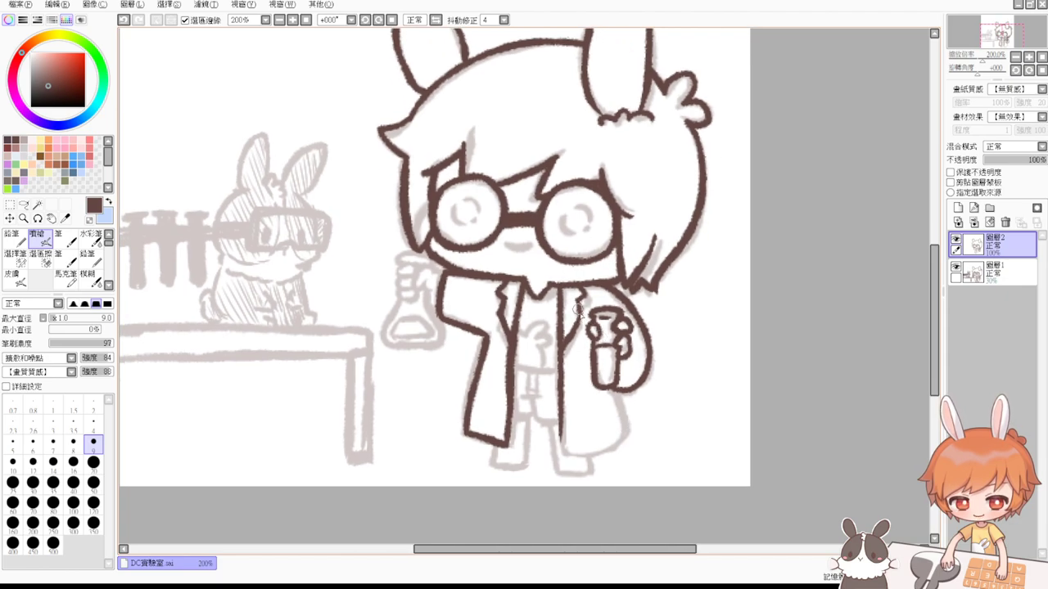
Step: Touch up the right-hand lapel line, and ink the outer edge and bottom hem of the coat's right-hand panel
left_click_drag(577, 302, 571, 335)
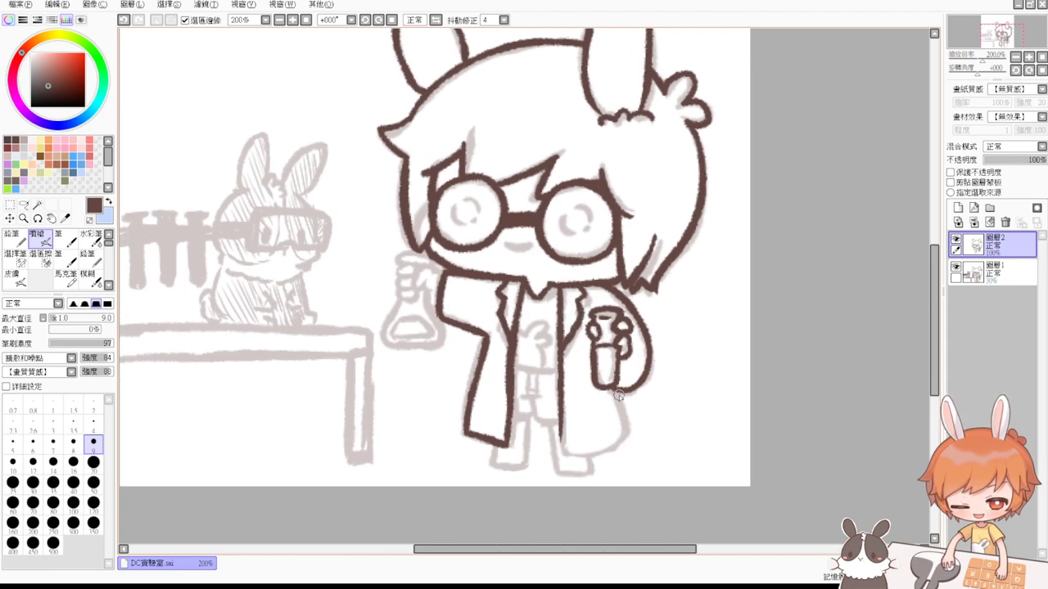
left_click_drag(615, 392, 626, 434)
key("ctrl+z")
left_click_drag(614, 390, 625, 432)
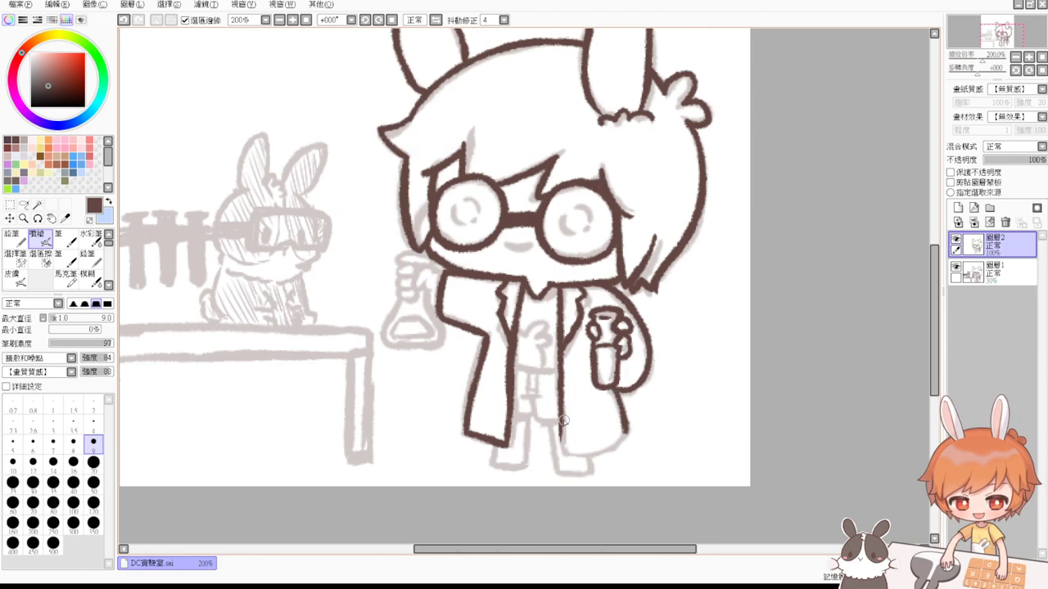
mouse_move(562, 416)
left_mouse_down()
mouse_move(562, 447)
mouse_move(615, 447)
mouse_move(628, 428)
mouse_move(616, 429)
left_mouse_up()
key("ctrl+z")
key("ctrl+z")
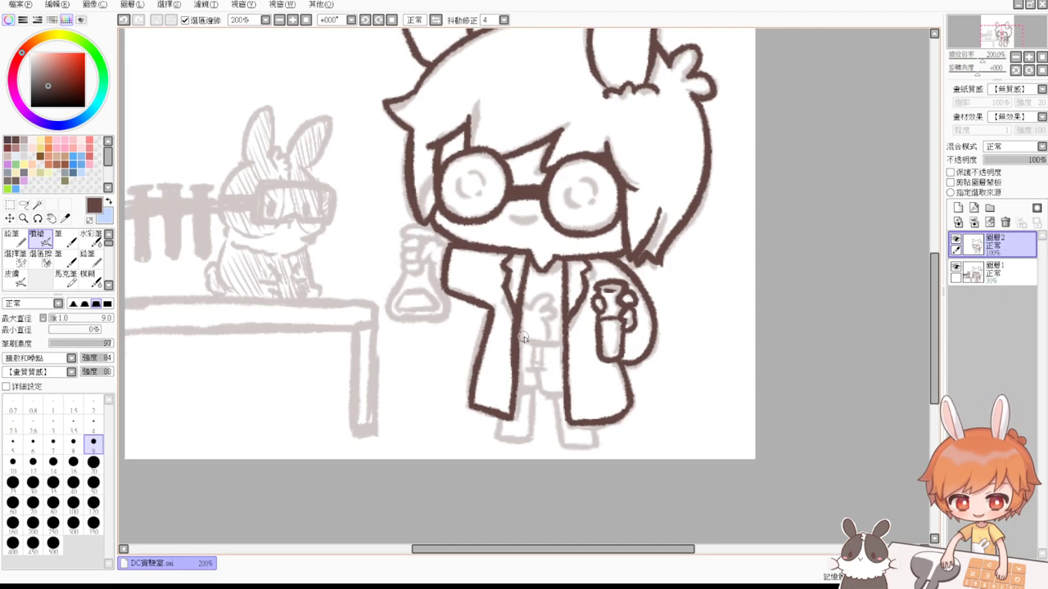
Step: Ink the shirt's hem and the curled motif on its front between the coat panels
left_click_drag(518, 341, 553, 344)
key("ctrl+z")
mouse_move(522, 307)
left_mouse_down()
mouse_move(550, 321)
mouse_move(540, 326)
left_mouse_up()
key("ctrl+z")
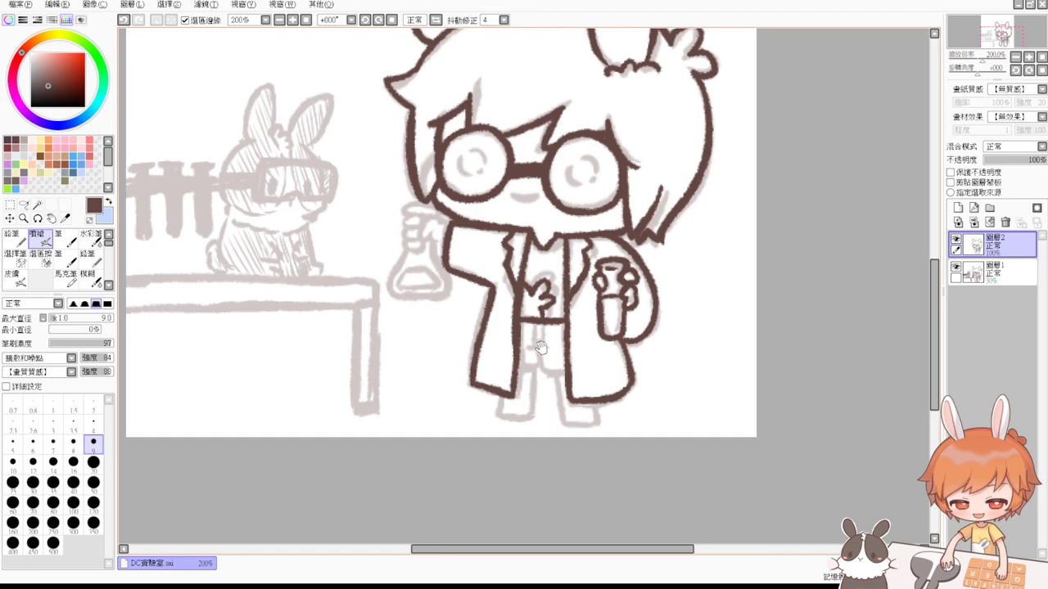
Step: Ink the shorts with their drawstring and leg hems, and start the outline of the right-hand leg
scroll(539, 342, "down", 1)
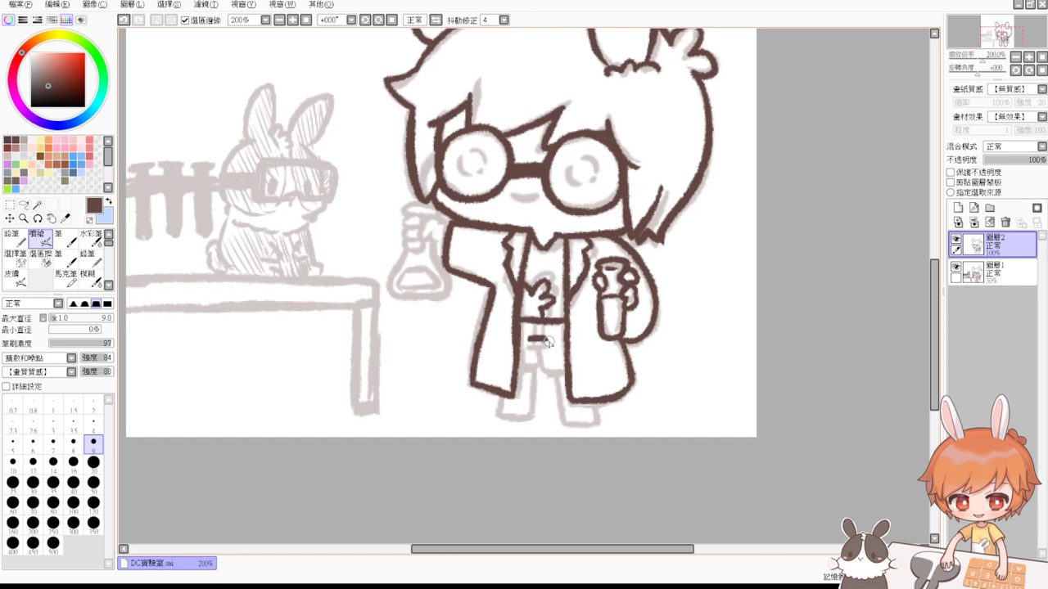
left_click_drag(537, 342, 541, 366)
key("ctrl+z")
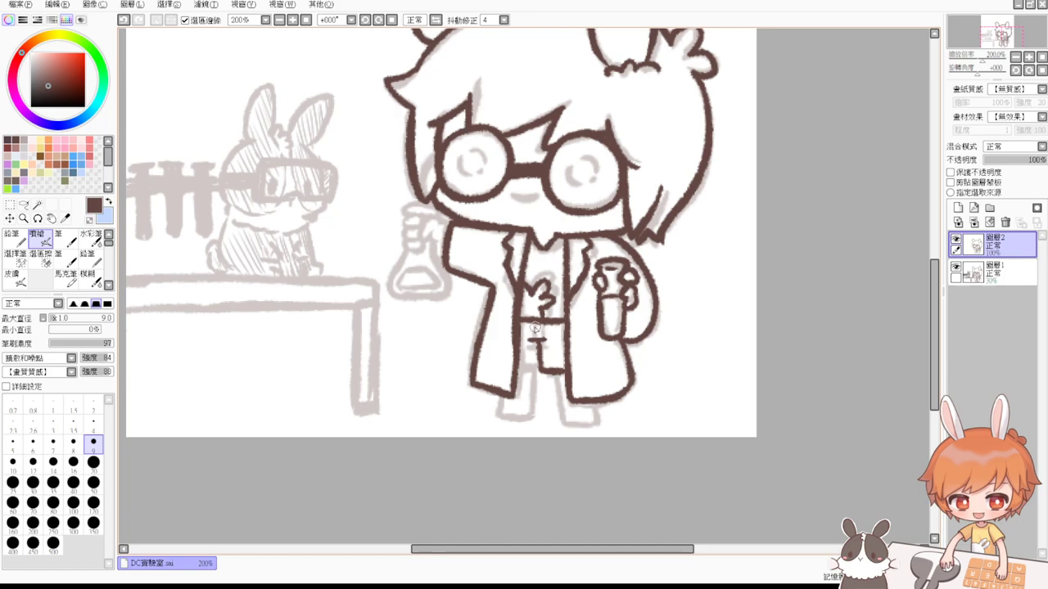
mouse_move(533, 327)
left_mouse_down()
mouse_move(532, 365)
mouse_move(572, 425)
left_mouse_up()
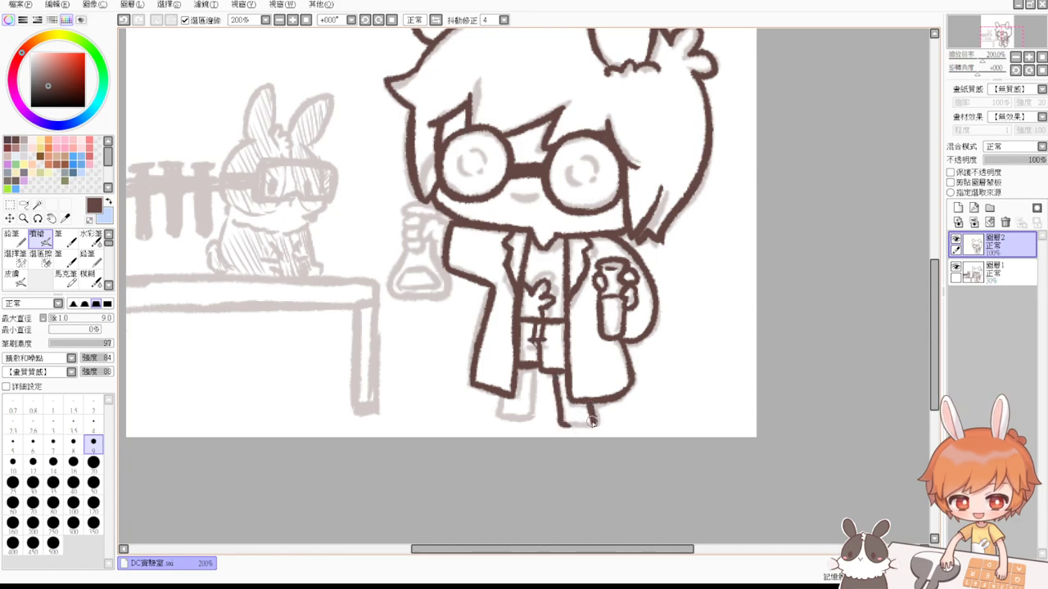
Step: Finish the foot of the right-hand leg and ink the outline of the left-hand leg and foot
left_click_drag(565, 424, 594, 419)
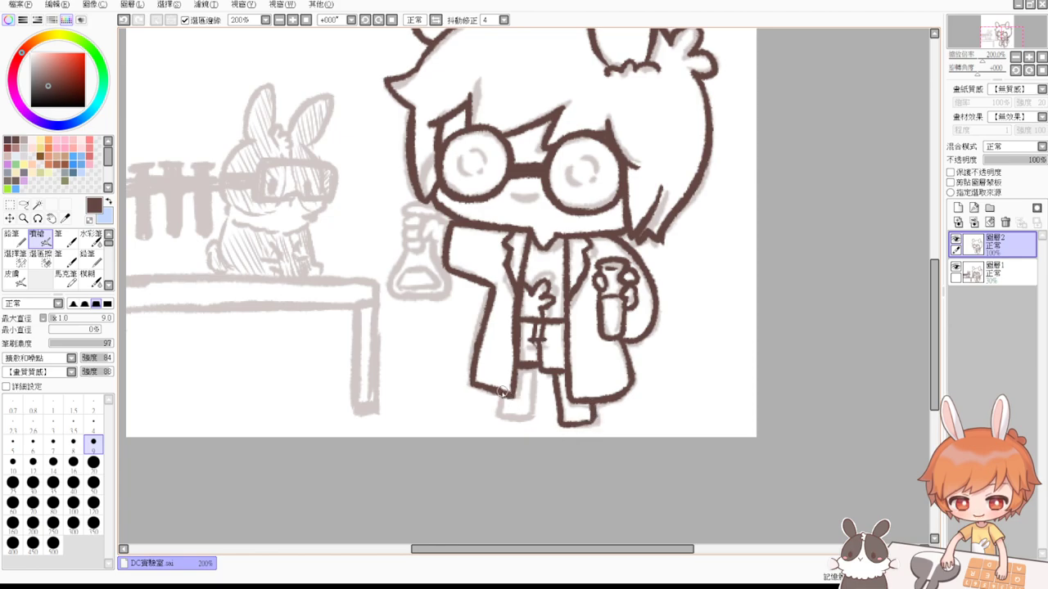
mouse_move(499, 403)
left_mouse_down()
mouse_move(507, 419)
mouse_move(532, 418)
left_mouse_up()
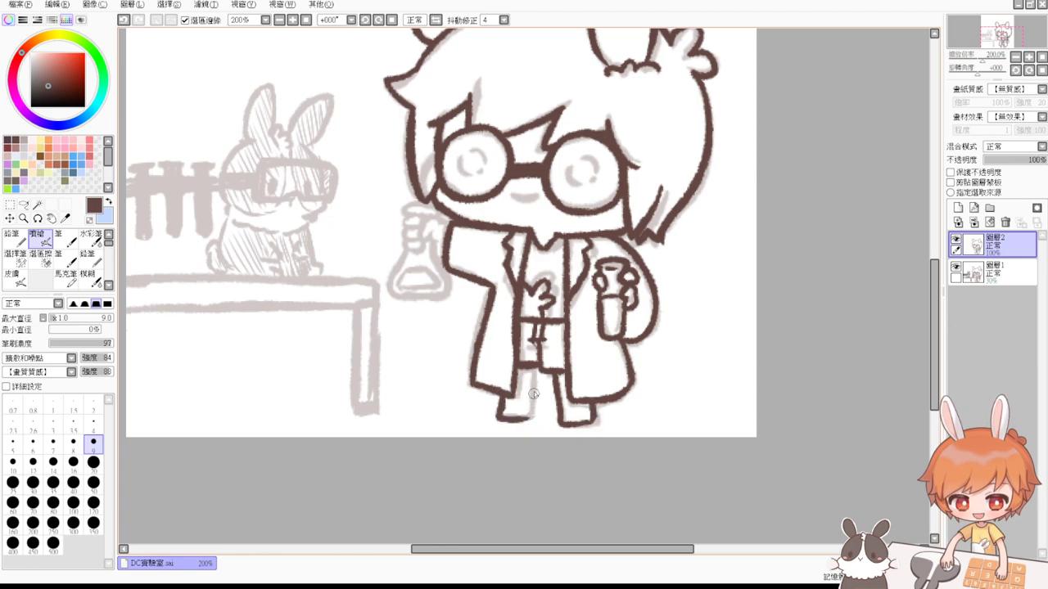
left_click_drag(536, 368, 528, 419)
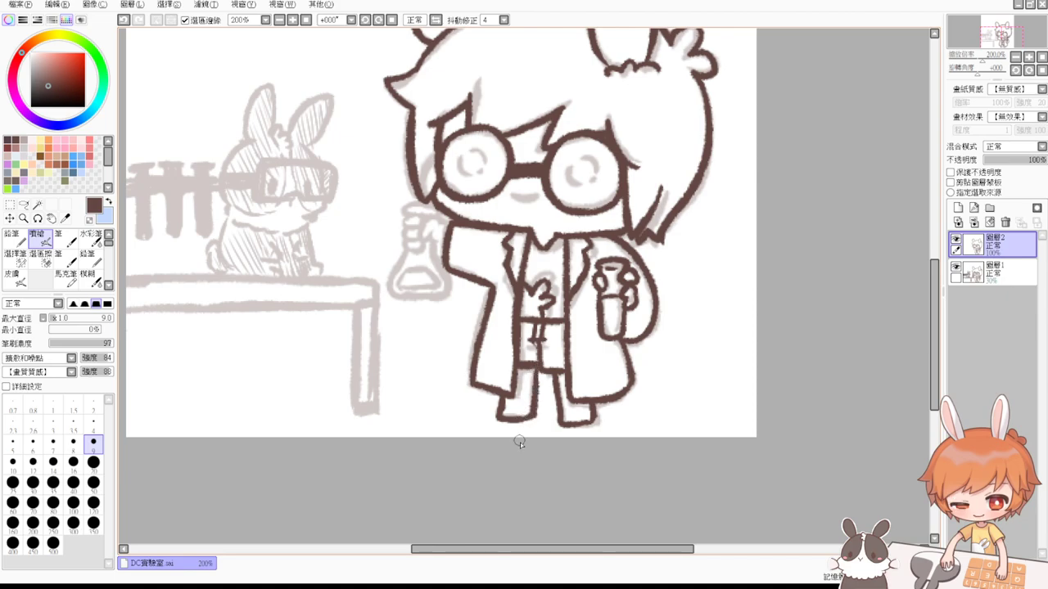
Step: Ink the thumb of the raised hand beside the flask's neck, joining it to the coat cuff
left_click_drag(733, 336, 729, 402)
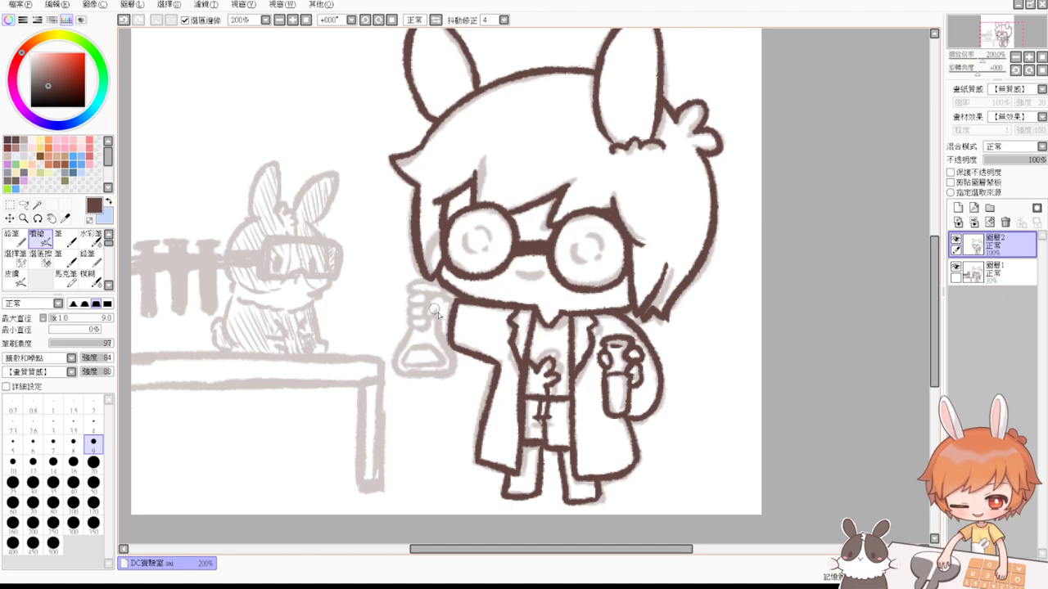
mouse_move(435, 294)
left_mouse_down()
mouse_move(429, 318)
mouse_move(453, 302)
left_mouse_up()
key("ctrl+z")
key("ctrl+z")
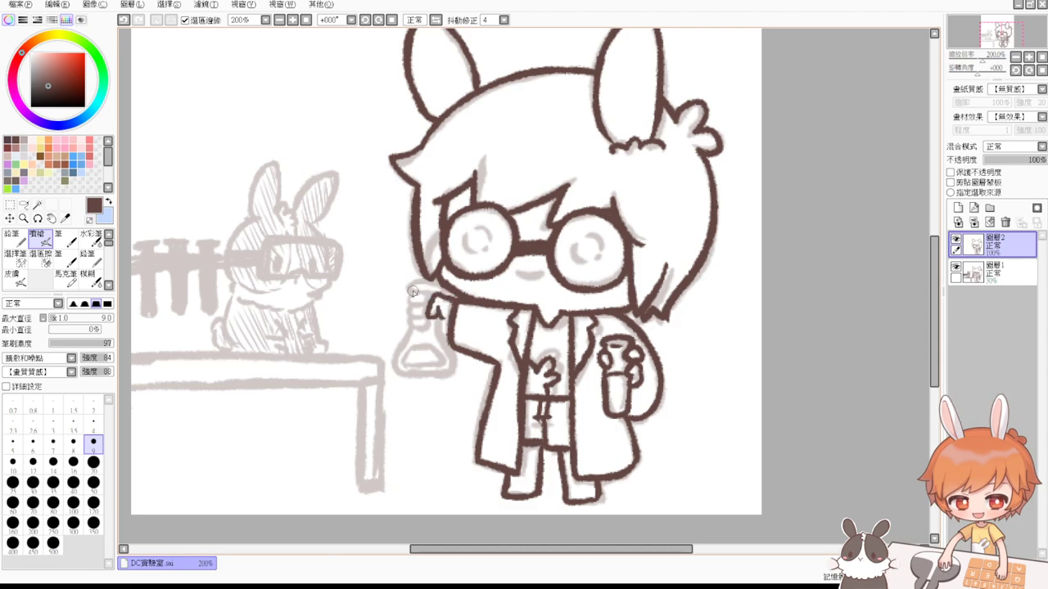
Step: Ink the flask's rounded mouth and the topmost finger on its neck
mouse_move(417, 282)
left_mouse_down()
mouse_move(409, 288)
mouse_move(439, 290)
left_mouse_up()
key("ctrl+z")
key("ctrl+z")
left_click_drag(412, 288, 430, 283)
left_click_drag(422, 293, 421, 299)
key("ctrl+z")
key("ctrl+z")
key("ctrl+y")
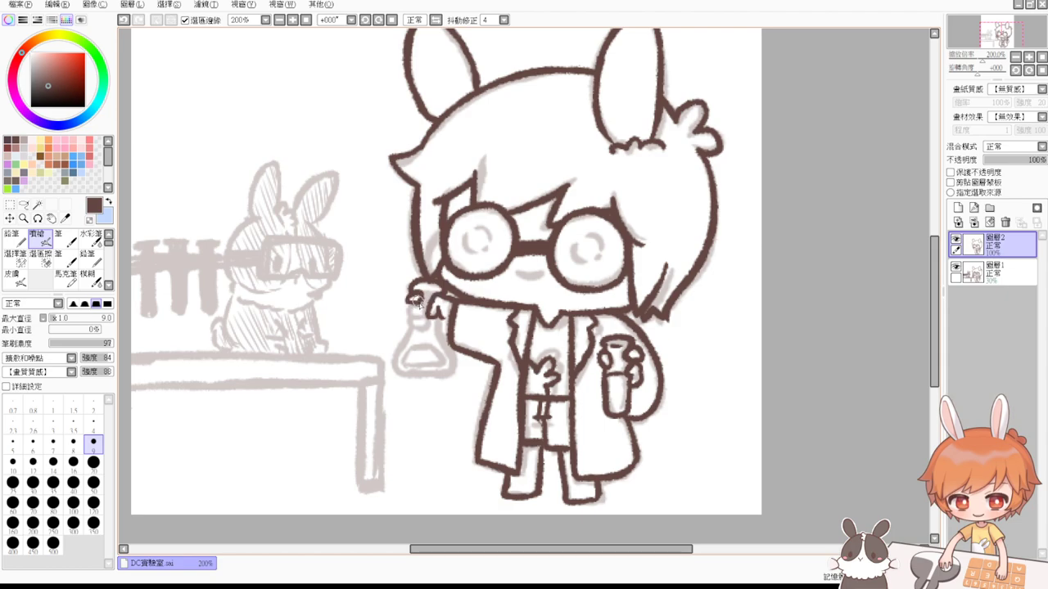
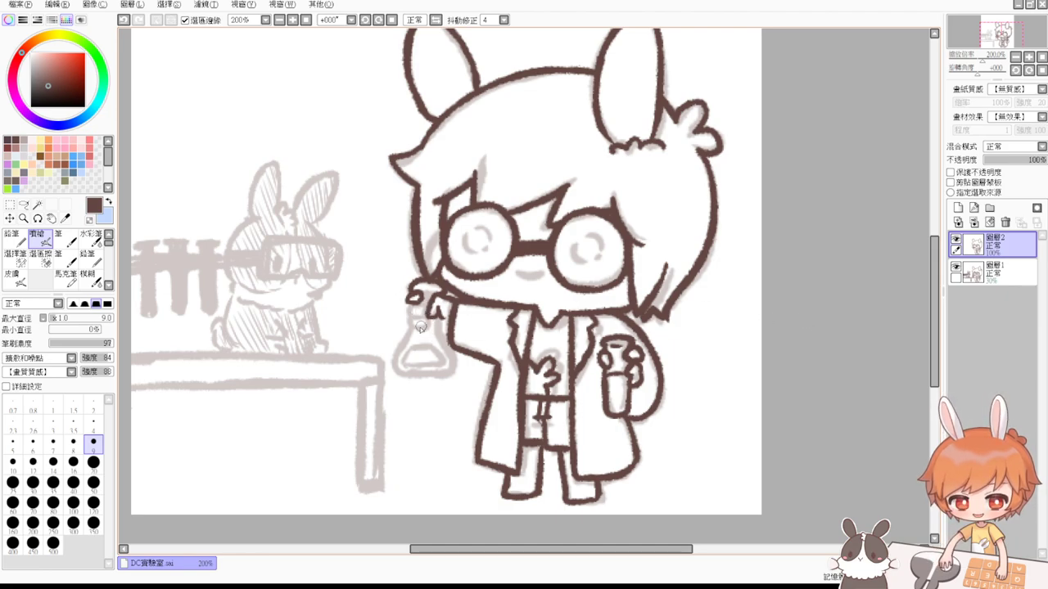
Step: Ink the remaining stacked fingers wrapped around the flask's neck
key("ctrl+z")
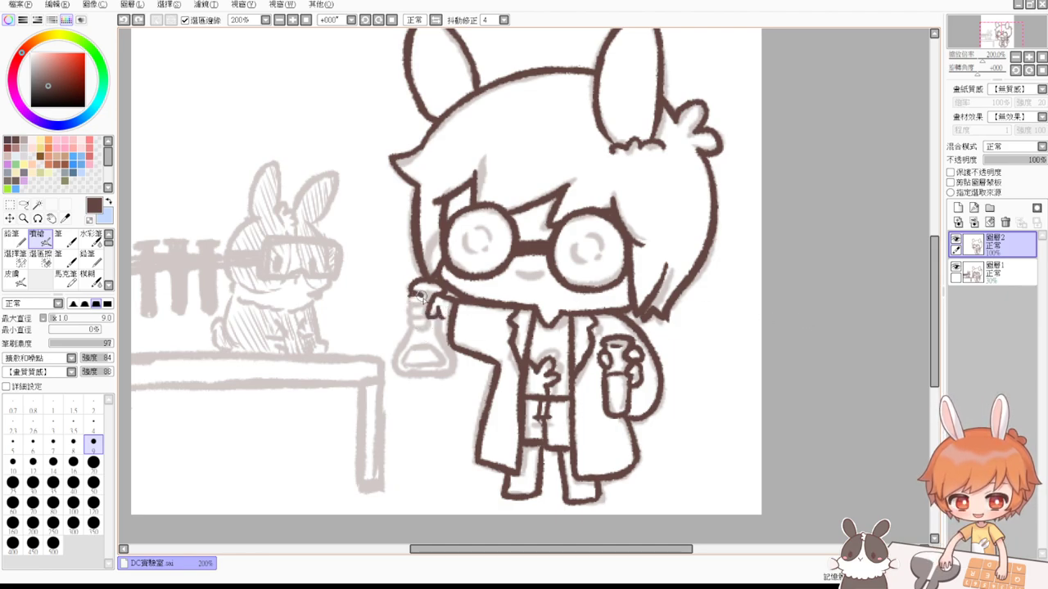
left_click_drag(408, 293, 422, 319)
key("ctrl+z")
key("ctrl+z")
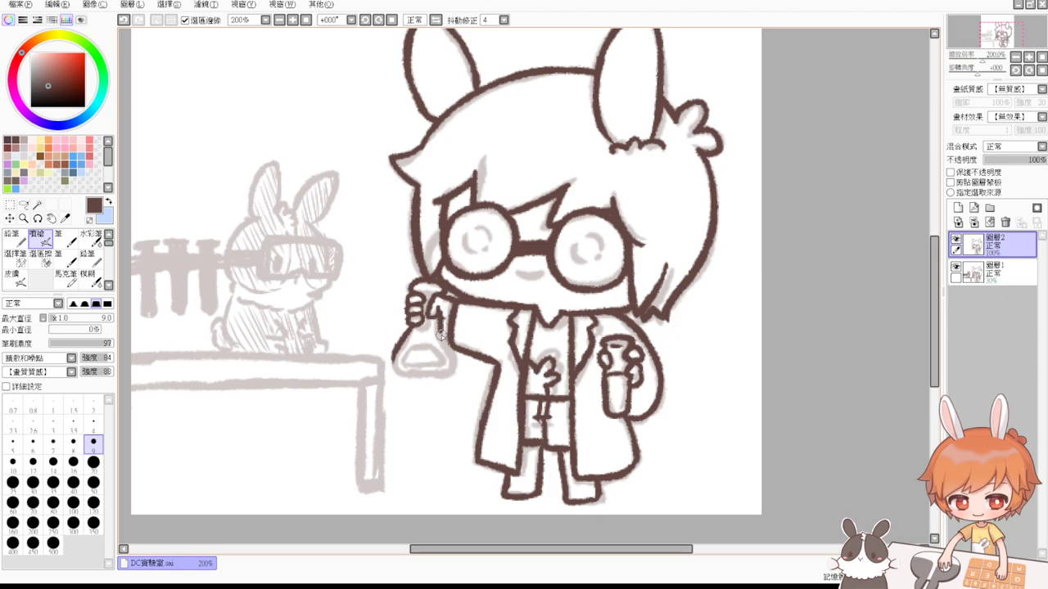
Step: Ink the flask's body with its sloping sides, rounded lower corners and flat base
mouse_move(441, 334)
left_mouse_down()
mouse_move(454, 358)
mouse_move(431, 363)
mouse_move(396, 351)
mouse_move(401, 373)
mouse_move(453, 359)
mouse_move(448, 347)
mouse_move(450, 368)
mouse_move(453, 353)
mouse_move(440, 370)
mouse_move(397, 368)
mouse_move(447, 375)
mouse_move(408, 385)
mouse_move(396, 372)
mouse_move(443, 374)
left_mouse_up()
key("ctrl+z")
key("ctrl+z")
key("ctrl+z")
key("ctrl+z")
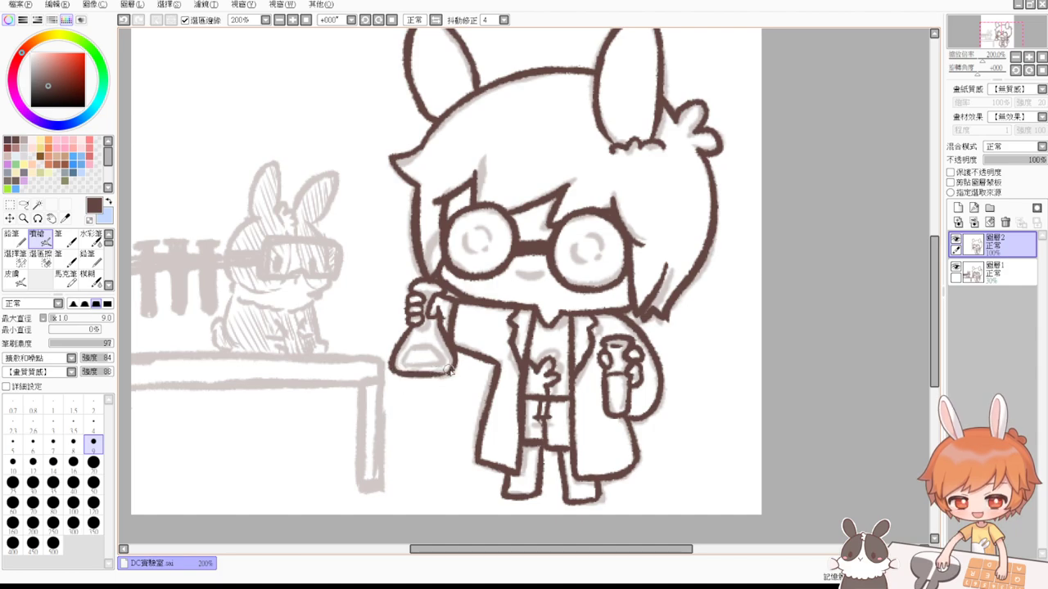
key("ctrl+z")
left_click_drag(452, 370, 431, 374)
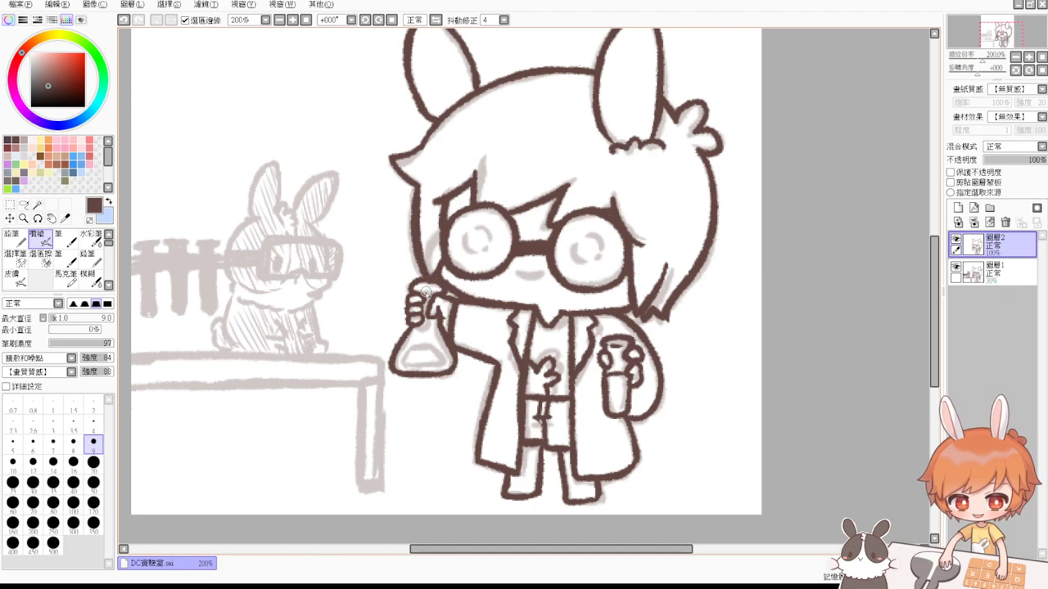
key("ctrl+z")
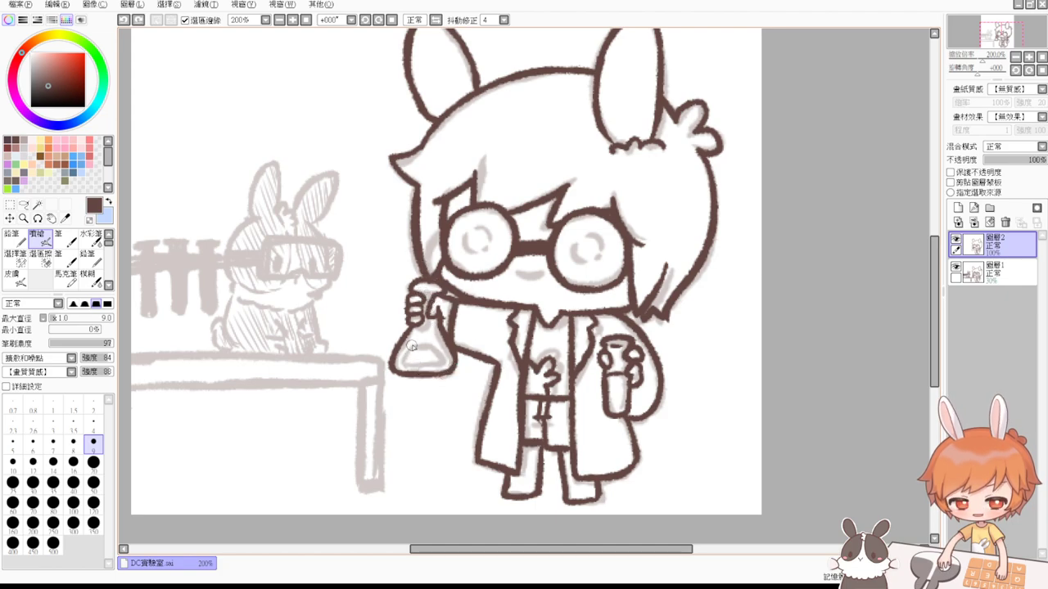
Step: Ink the closed liquid shape inside the bottom of the flask
left_click_drag(410, 349, 404, 360)
key("ctrl+z")
key("ctrl+z")
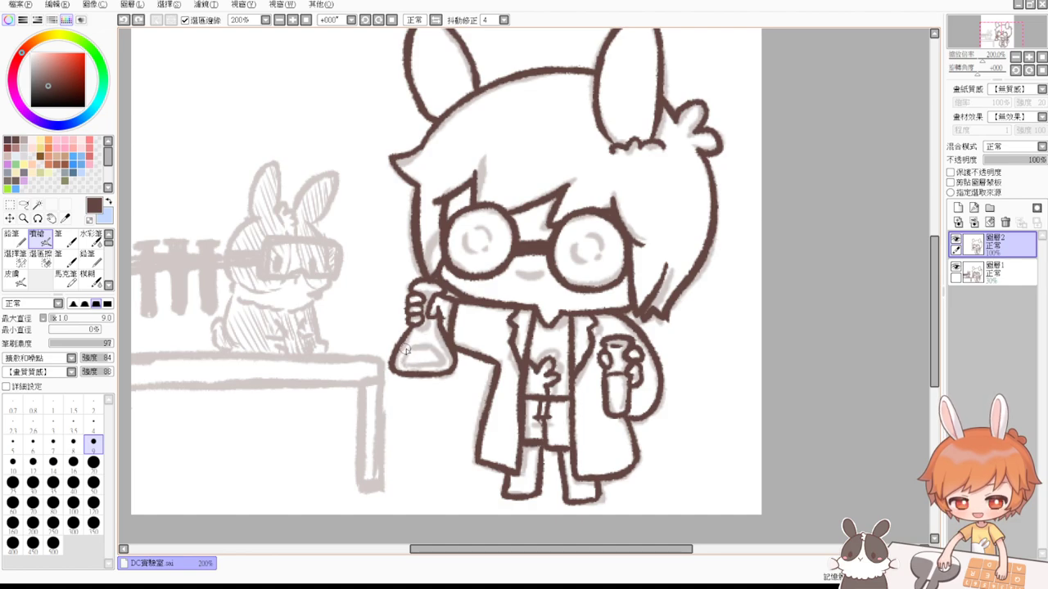
mouse_move(403, 344)
left_mouse_down()
mouse_move(403, 366)
mouse_move(430, 347)
mouse_move(438, 352)
mouse_move(407, 366)
mouse_move(440, 361)
left_mouse_up()
key("ctrl+z")
key("ctrl+z")
key("ctrl+z")
key("ctrl+z")
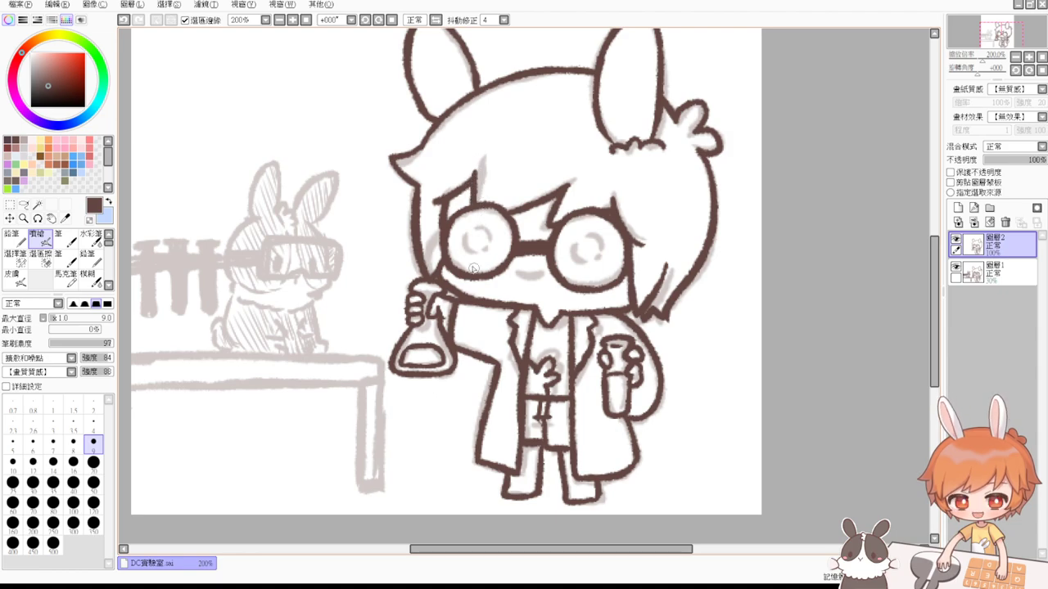
Step: Ink a broken circular swirl in the centre of each glasses lens
mouse_move(467, 235)
left_mouse_down()
mouse_move(478, 252)
mouse_move(488, 239)
left_mouse_up()
key("ctrl+z")
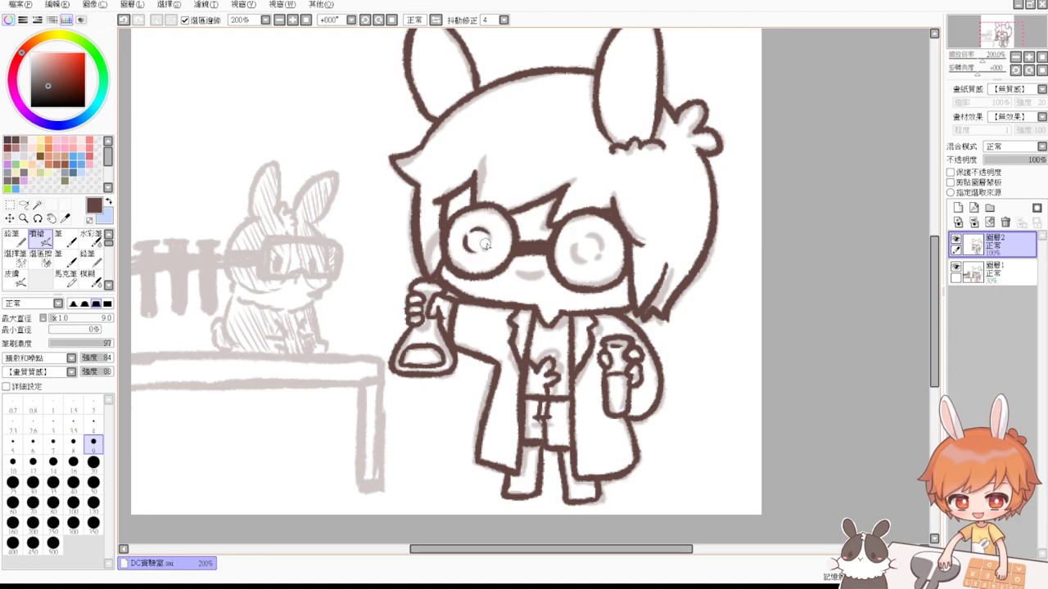
mouse_move(580, 243)
left_mouse_down()
mouse_move(592, 260)
mouse_move(600, 241)
mouse_move(592, 263)
left_mouse_up()
key("ctrl+z")
key("ctrl+z")
key("ctrl+z")
key("ctrl+z")
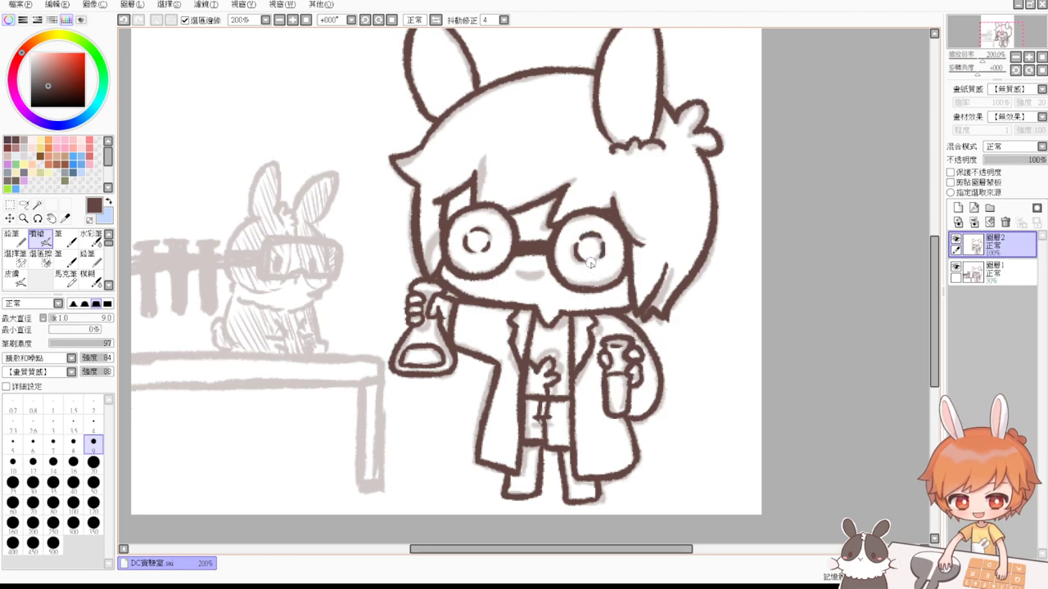
Step: Ink the small curved smile below the bridge of the glasses
left_click_drag(518, 275, 541, 270)
key("ctrl+z")
key("ctrl+z")
key("ctrl+z")
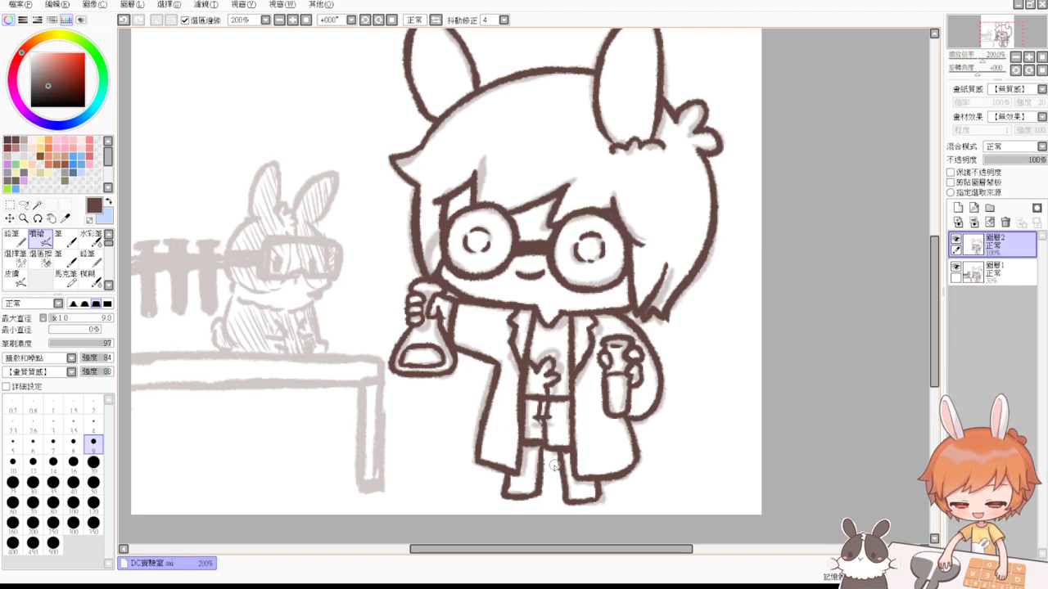
Step: Try to ink the upper and lower long edges of the tabletop under the rabbit with single straight strokes
left_click_drag(311, 405, 350, 400)
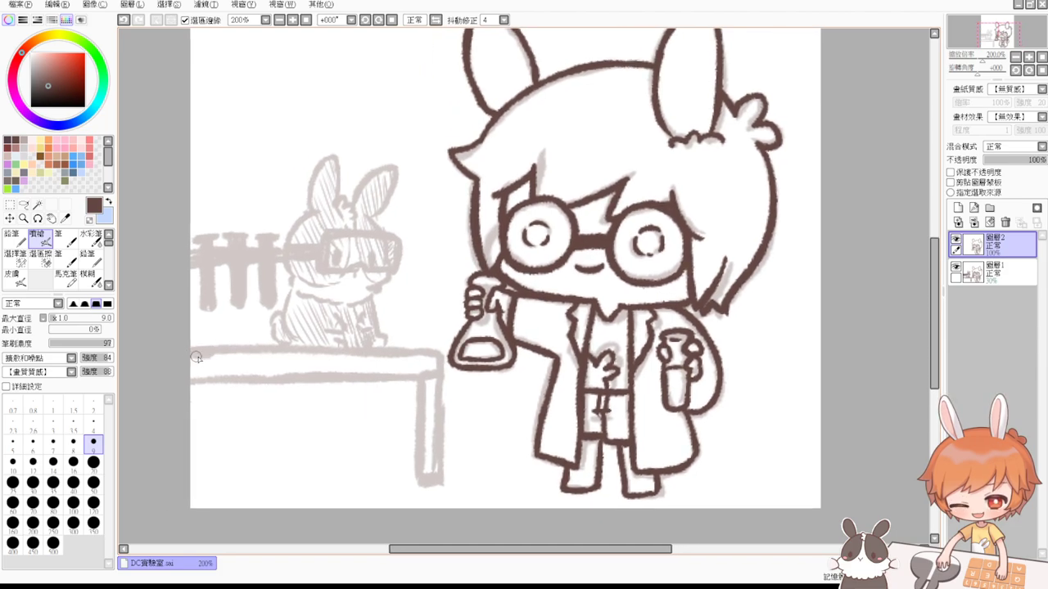
left_click_drag(182, 353, 351, 348)
key("ctrl+z")
left_click_drag(186, 353, 437, 351)
key("ctrl+z")
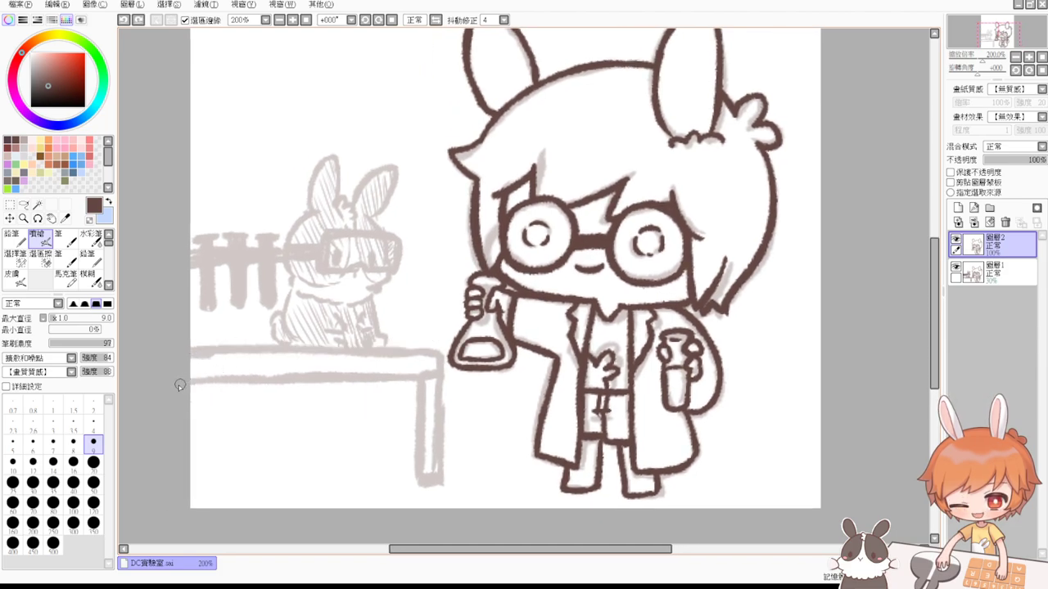
left_click_drag(180, 382, 409, 376)
key("ctrl+z")
left_click_drag(182, 381, 437, 370)
key("ctrl+z")
left_click_drag(186, 382, 447, 375)
key("ctrl+z")
left_click_drag(182, 382, 471, 373)
key("ctrl+z")
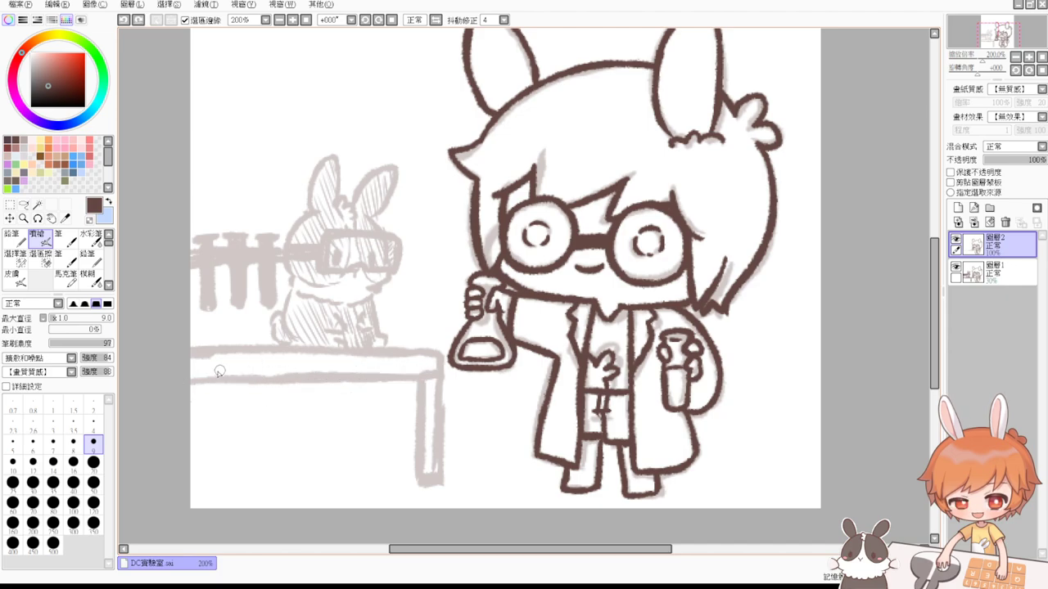
left_click_drag(182, 382, 447, 375)
key("ctrl+z")
left_click_drag(185, 352, 432, 350)
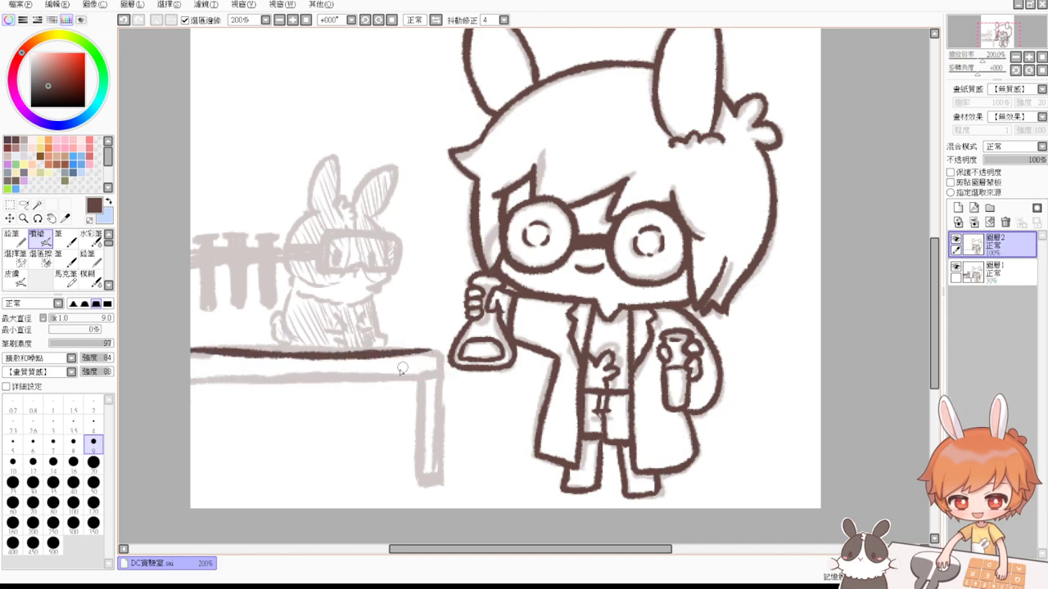
key("ctrl+z")
Step: Ink the outer portions of the tabletop's two long edges, starting from the canvas border
mouse_move(574, 392)
left_mouse_down()
mouse_move(468, 392)
mouse_move(418, 342)
left_mouse_up()
left_click_drag(516, 255, 517, 403)
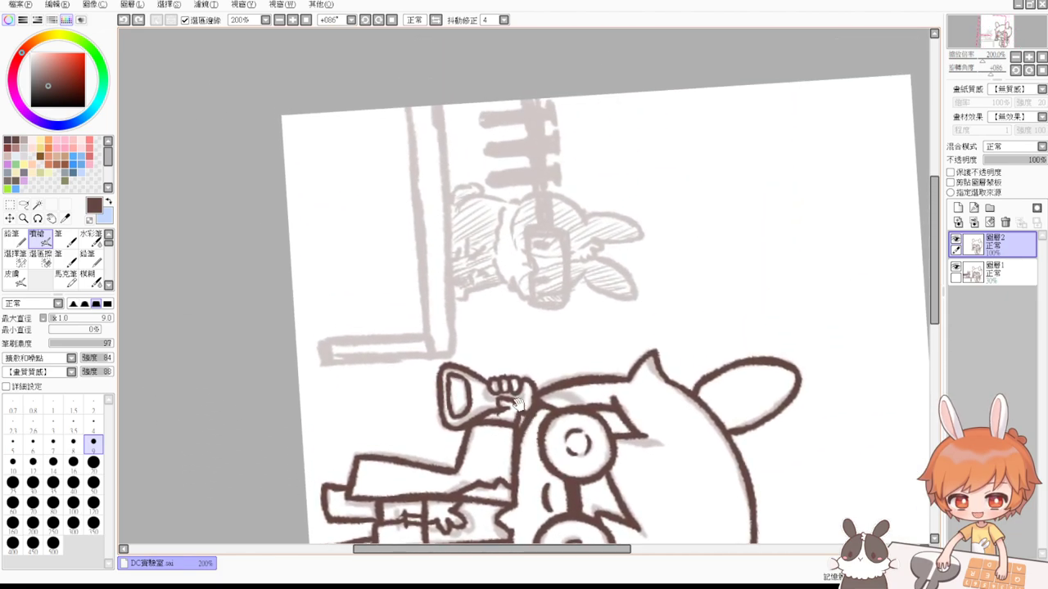
left_click_drag(409, 108, 424, 264)
key("ctrl+z")
left_click_drag(407, 108, 428, 266)
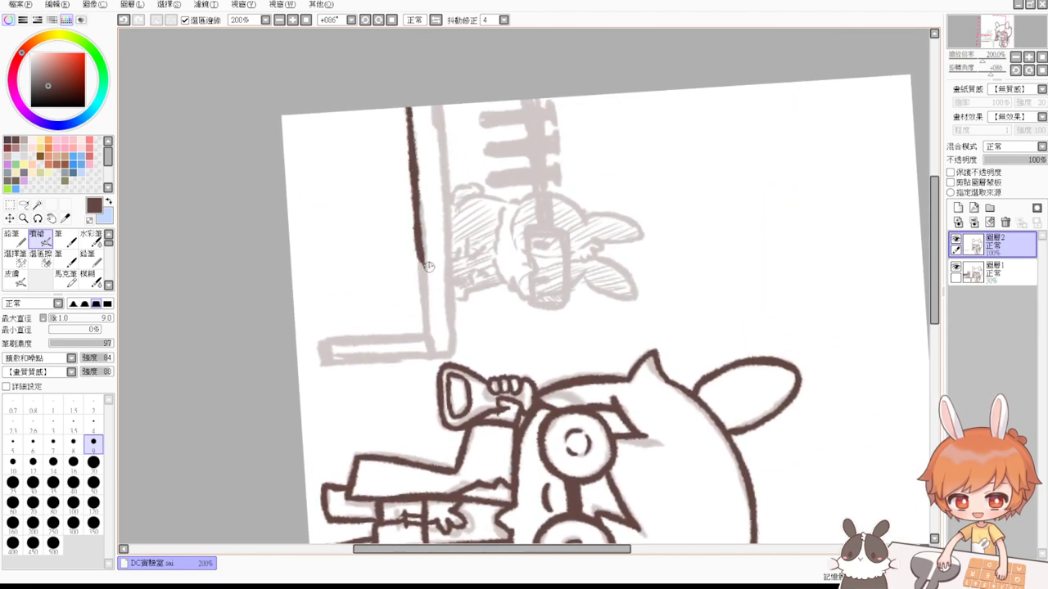
key("ctrl+z")
mouse_move(408, 108)
left_mouse_down()
mouse_move(422, 256)
mouse_move(447, 176)
mouse_move(451, 245)
left_mouse_up()
left_click_drag(448, 193, 452, 334)
key("ctrl+z")
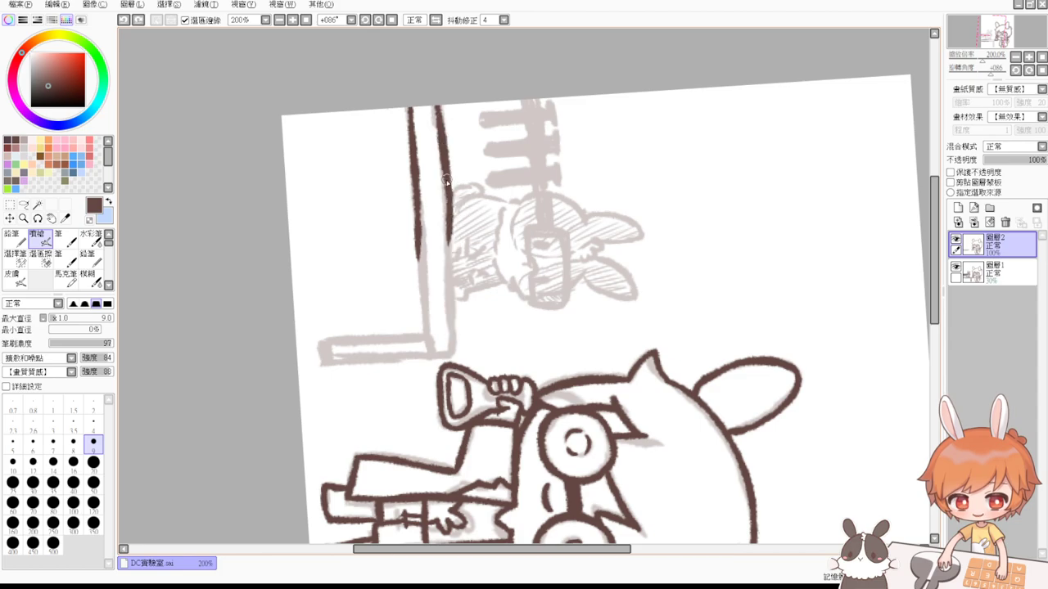
Step: Extend both long tabletop edges to the corner near the flask and close the tabletop's short end
left_click_drag(446, 179, 455, 336)
mouse_move(417, 208)
left_mouse_down()
mouse_move(432, 349)
mouse_move(422, 305)
mouse_move(429, 351)
left_mouse_up()
key("ctrl+z")
left_click_drag(421, 297, 429, 348)
key("ctrl+z")
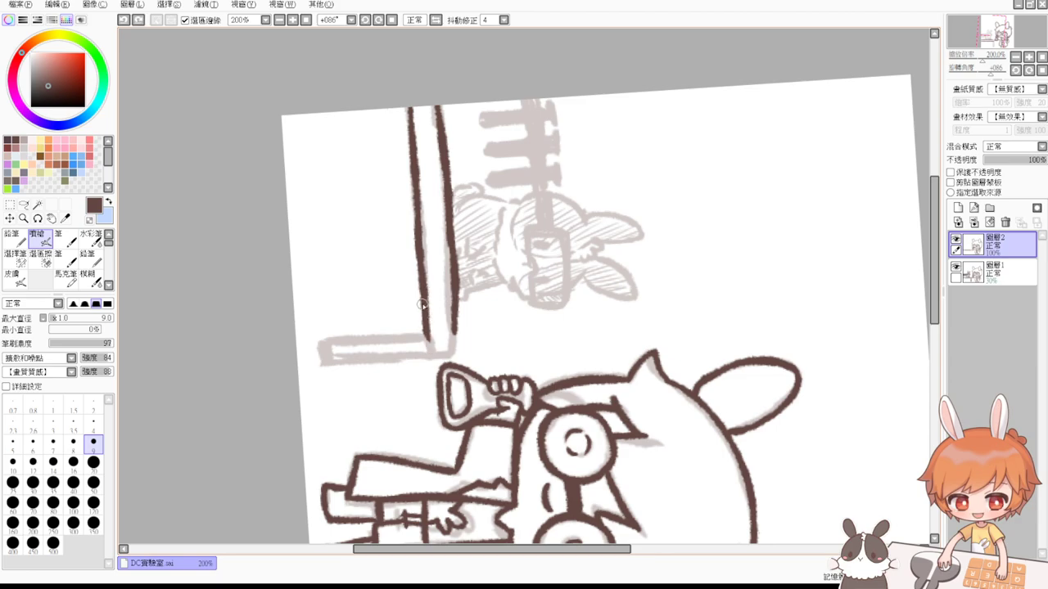
mouse_move(421, 303)
left_mouse_down()
mouse_move(426, 354)
mouse_move(452, 355)
mouse_move(455, 325)
mouse_move(456, 337)
left_mouse_up()
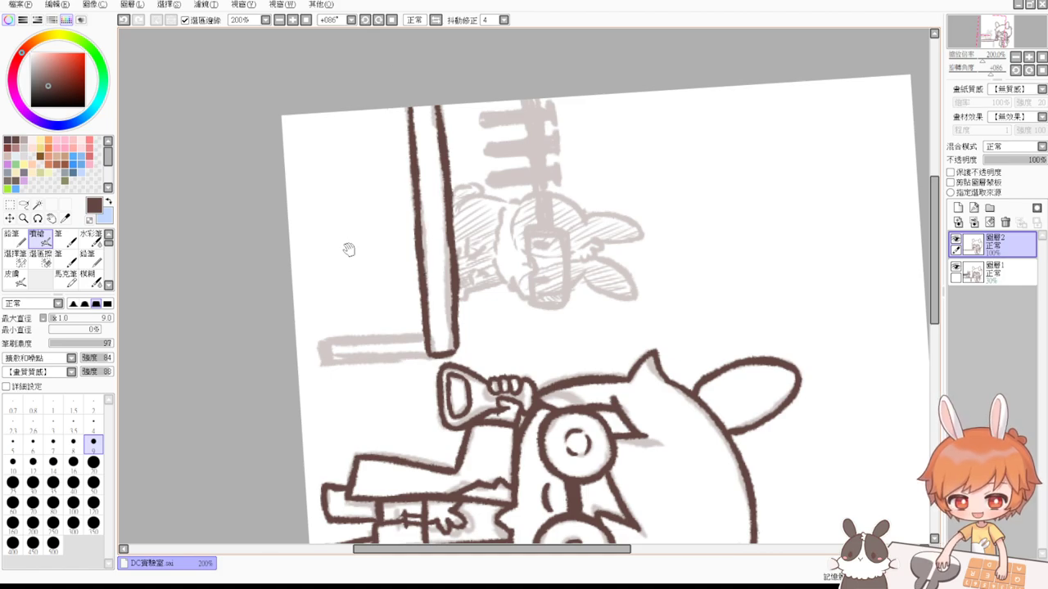
Step: Ink the left edge of the table leg as one straight line down from the tabletop
mouse_move(349, 249)
left_mouse_down()
mouse_move(341, 304)
mouse_move(484, 437)
mouse_move(474, 434)
left_mouse_up()
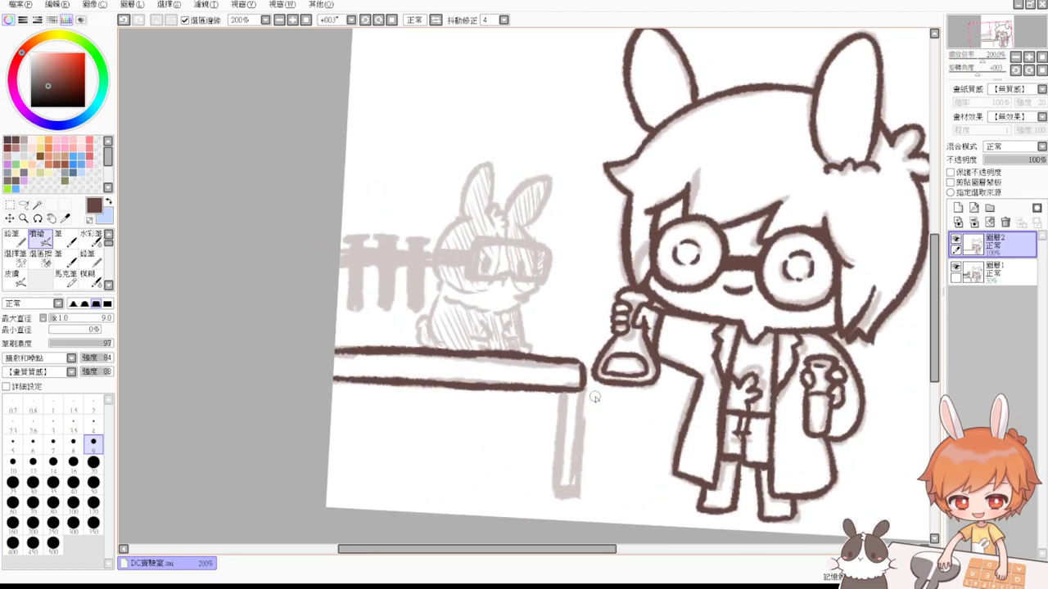
left_click_drag(574, 355, 482, 294)
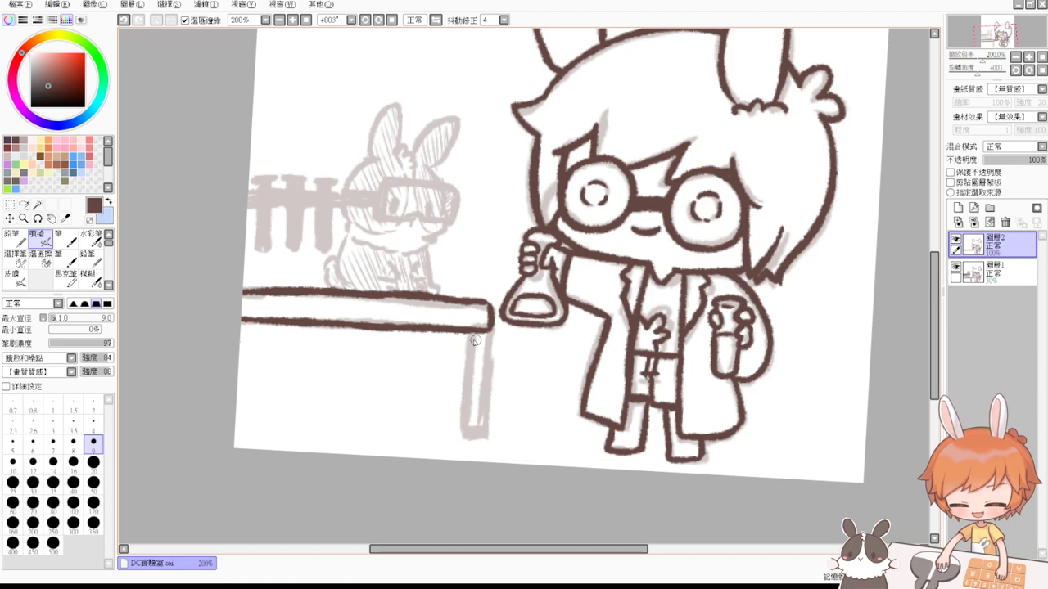
left_click_drag(467, 331, 457, 412)
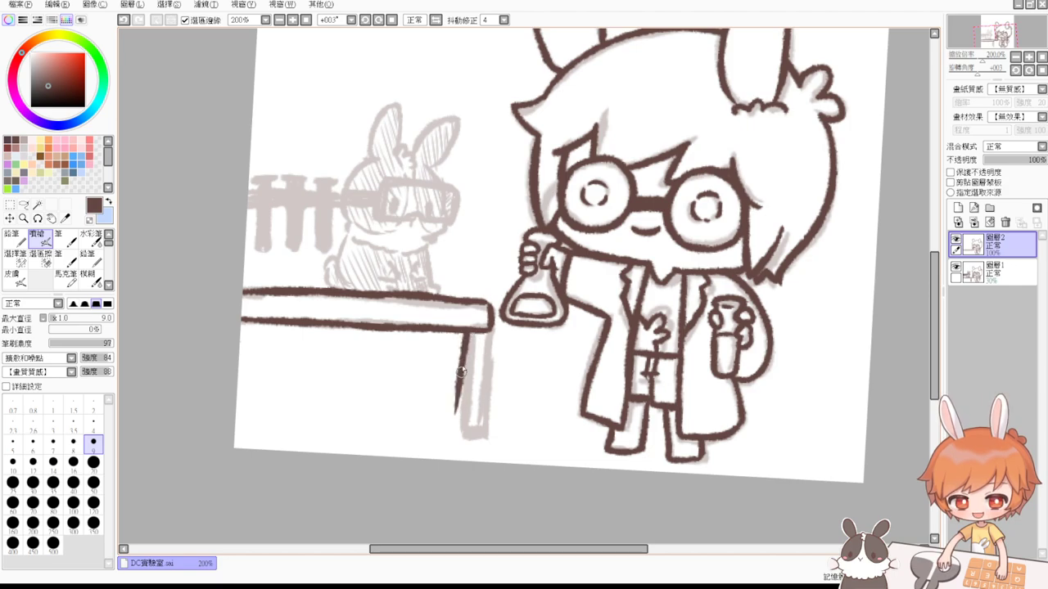
key("ctrl+z")
left_click_drag(468, 331, 456, 431)
key("ctrl+z")
left_click_drag(465, 331, 456, 432)
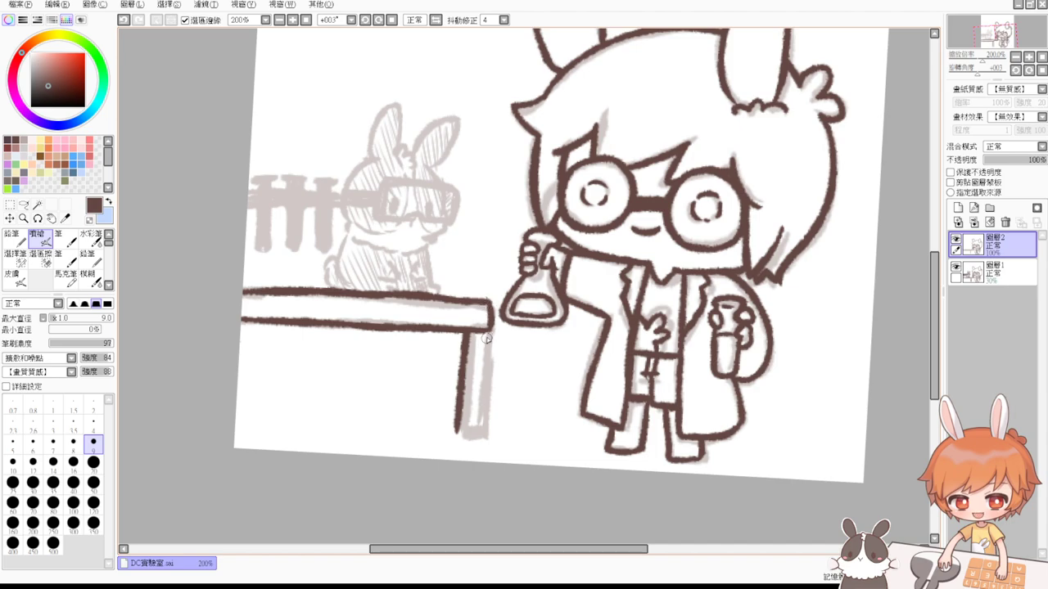
Step: Ink the right edge of the table leg and close its foot
left_click_drag(485, 332, 473, 430)
key("ctrl+z")
left_click_drag(486, 331, 473, 432)
key("ctrl+z")
left_click_drag(486, 332, 468, 435)
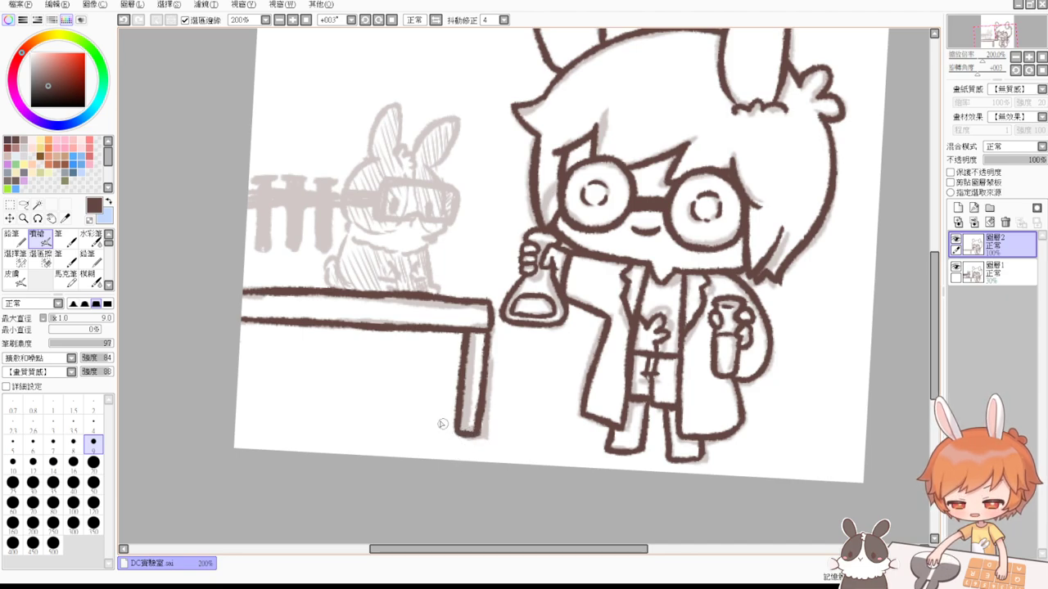
Step: Ink the curved back of the small rabbit's head, from the ear base down to the cheek
left_click_drag(321, 296, 319, 335)
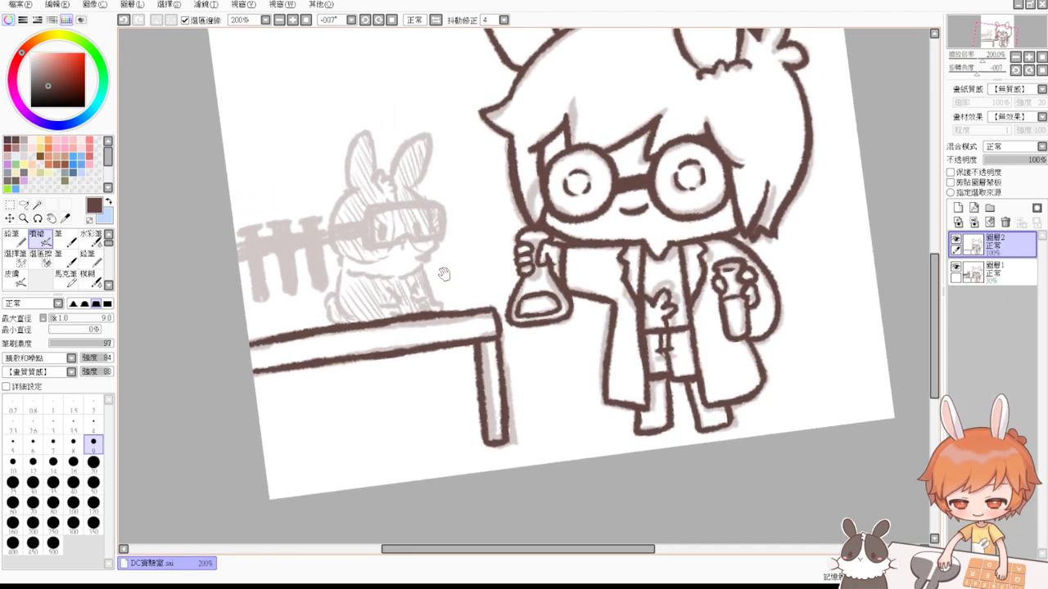
scroll(318, 334, "up", 3)
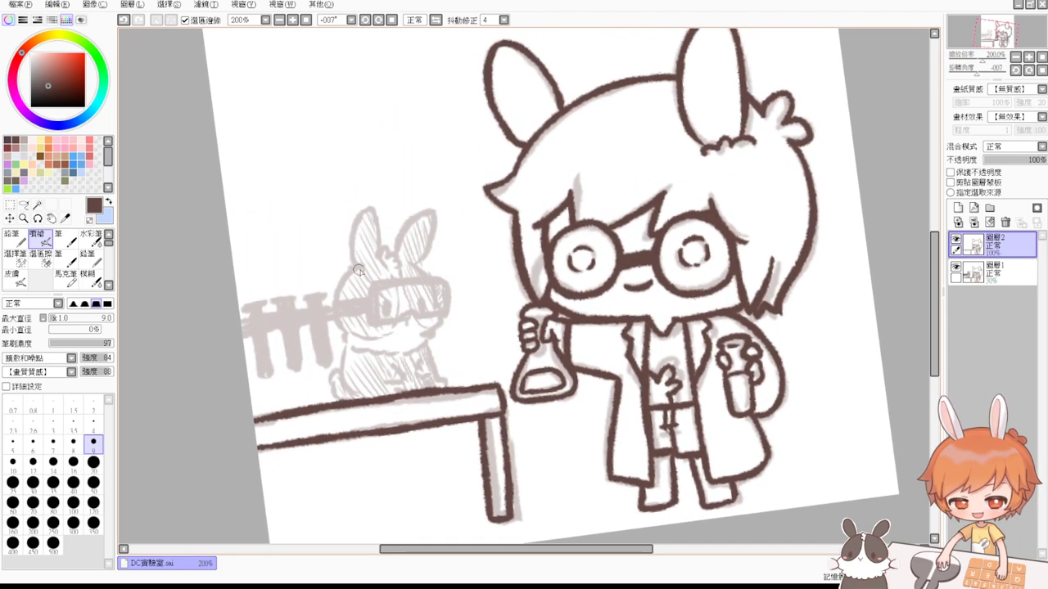
left_click_drag(356, 267, 336, 337)
key("ctrl+z")
left_click_drag(356, 267, 333, 329)
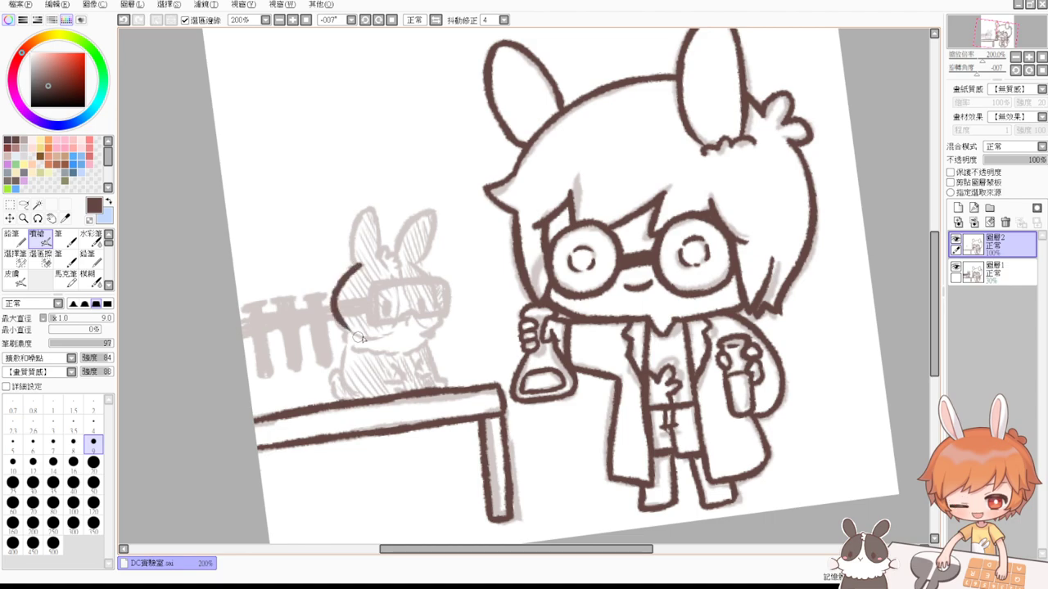
key("ctrl+z")
left_click_drag(356, 267, 333, 334)
key("ctrl+z")
left_click_drag(356, 267, 334, 336)
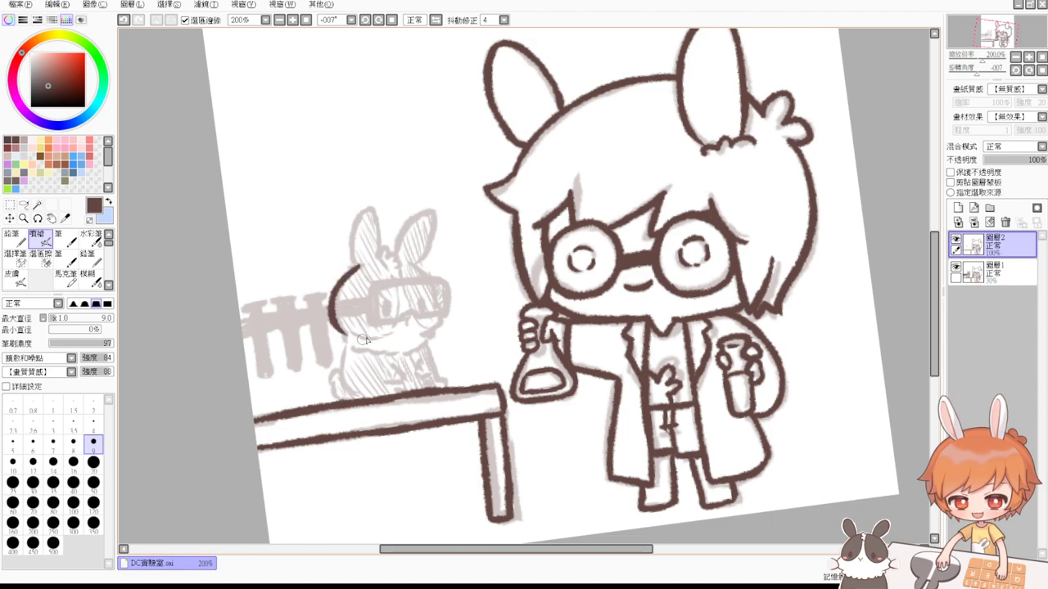
key("ctrl+z")
left_click_drag(353, 264, 331, 336)
key("ctrl+z")
left_click_drag(353, 267, 342, 334)
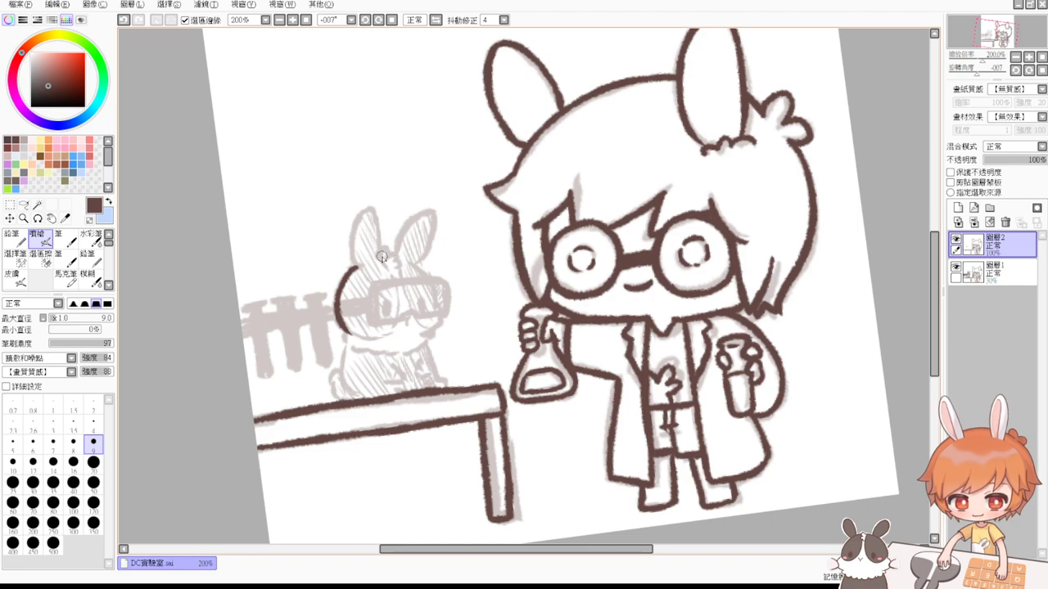
Step: Ink the fur tuft on top of the small rabbit's head and the outline of its left ear
mouse_move(390, 256)
left_mouse_down()
mouse_move(391, 270)
mouse_move(375, 216)
mouse_move(356, 270)
left_mouse_up()
key("ctrl+z")
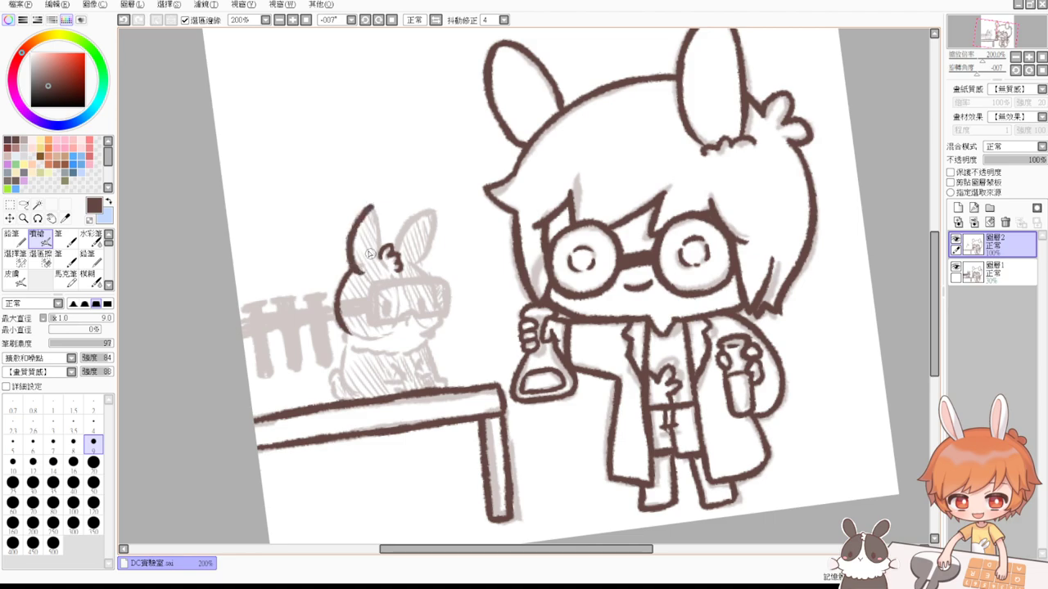
key("ctrl+z")
mouse_move(373, 211)
left_mouse_down()
mouse_move(354, 229)
mouse_move(357, 265)
mouse_move(370, 211)
mouse_move(384, 250)
left_mouse_up()
key("ctrl+z")
key("ctrl+z")
key("ctrl+z")
key("ctrl+z")
Step: Ink the outline of the small rabbit's right ear and the short forehead curve below it
key("e")
key("ctrl+z")
mouse_move(375, 214)
left_mouse_down()
mouse_move(385, 246)
mouse_move(434, 214)
left_mouse_up()
key("ctrl+z")
mouse_move(394, 249)
left_mouse_down()
mouse_move(436, 216)
mouse_move(422, 253)
left_mouse_up()
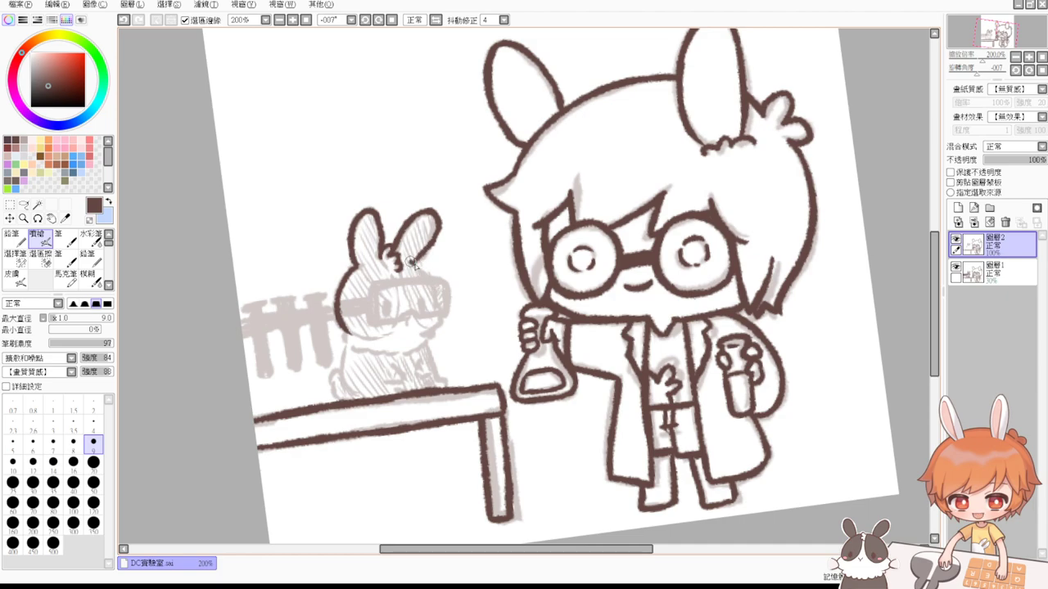
key("ctrl+z")
left_click_drag(411, 262, 430, 283)
key("ctrl+z")
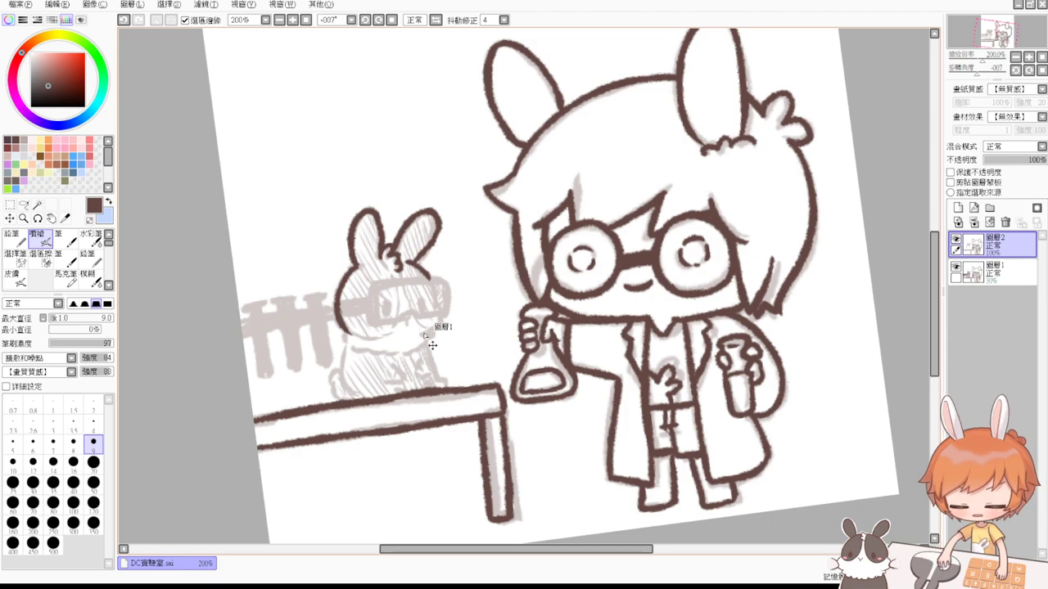
Step: Ink the left side of the rabbit's goggles as two curved lines for the outer frame and the lens
scroll(423, 333, "up", 2)
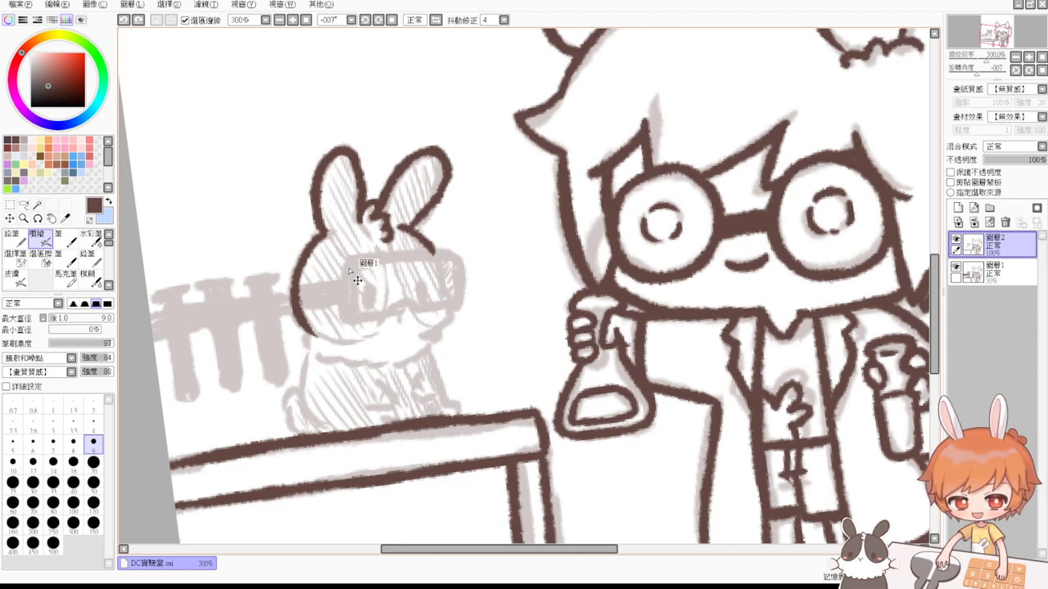
left_click_drag(349, 260, 344, 319)
key("ctrl+z")
key("ctrl+z")
left_click_drag(358, 272, 365, 321)
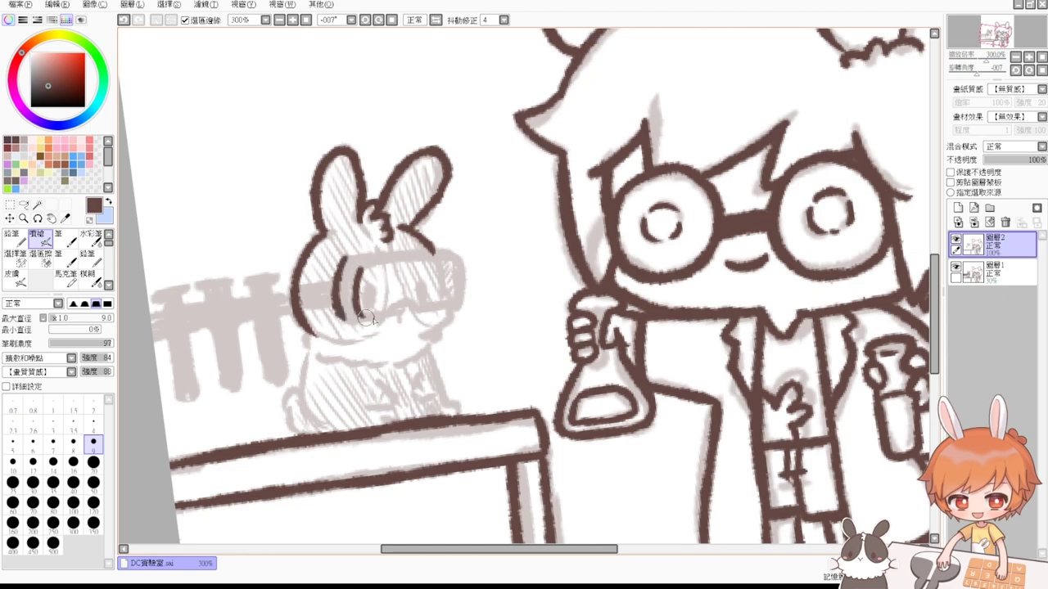
left_click_drag(343, 260, 440, 256)
key("ctrl+z")
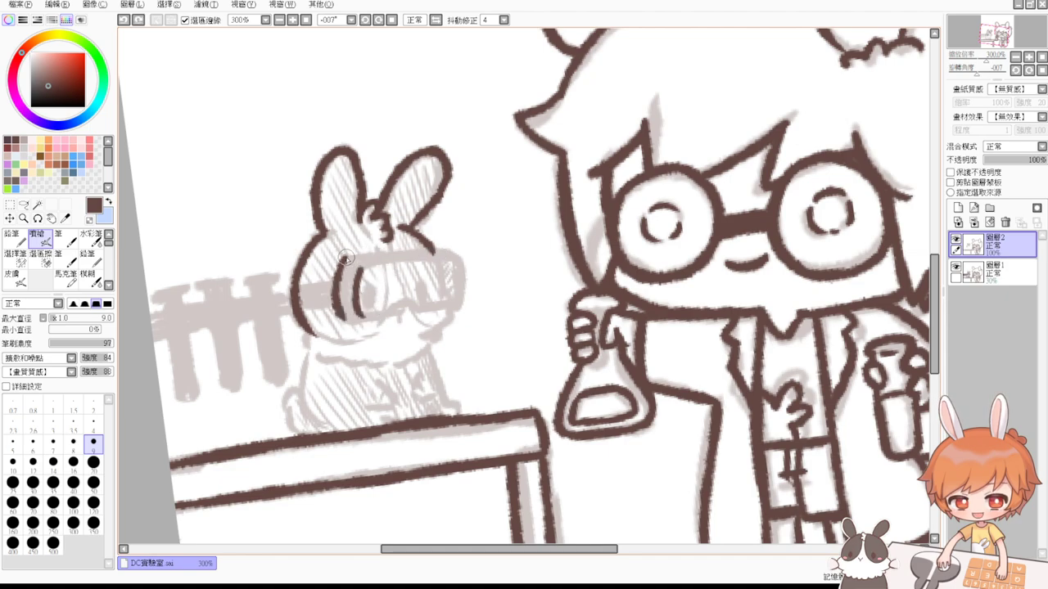
Step: Ink the top and right side of the goggles' outer frame
mouse_move(342, 262)
left_mouse_down()
mouse_move(446, 243)
mouse_move(463, 267)
mouse_move(458, 309)
left_mouse_up()
key("e")
key("b")
key("ctrl+z")
key("ctrl+z")
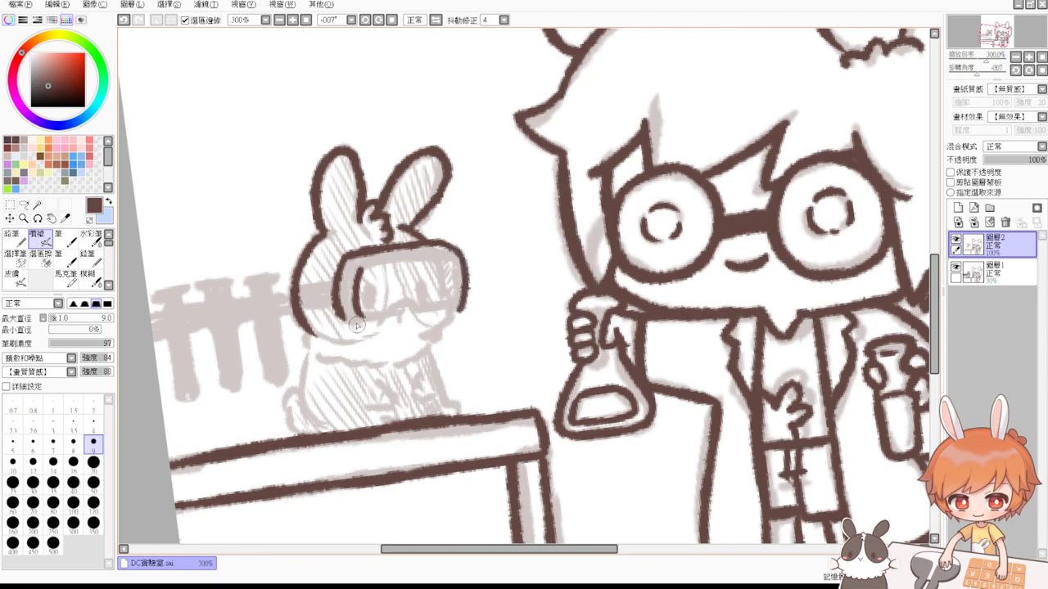
Step: Ink the bottom edge of the goggles, including the arched notch over the nose
left_click_drag(337, 311, 383, 319)
key("ctrl+z")
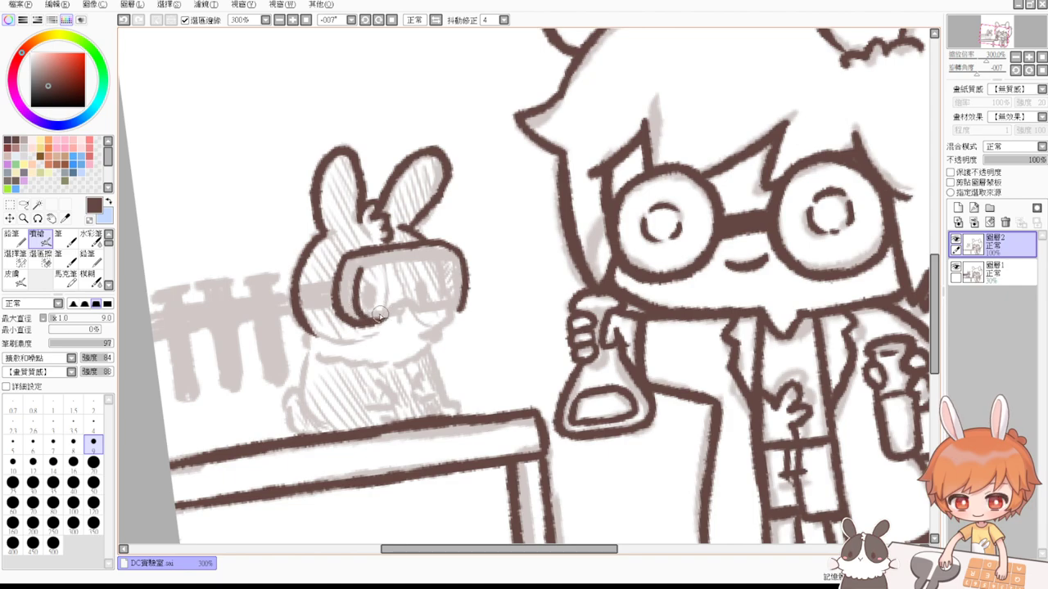
left_click_drag(380, 321, 457, 310)
key("ctrl+z")
key("ctrl+z")
key("ctrl+z")
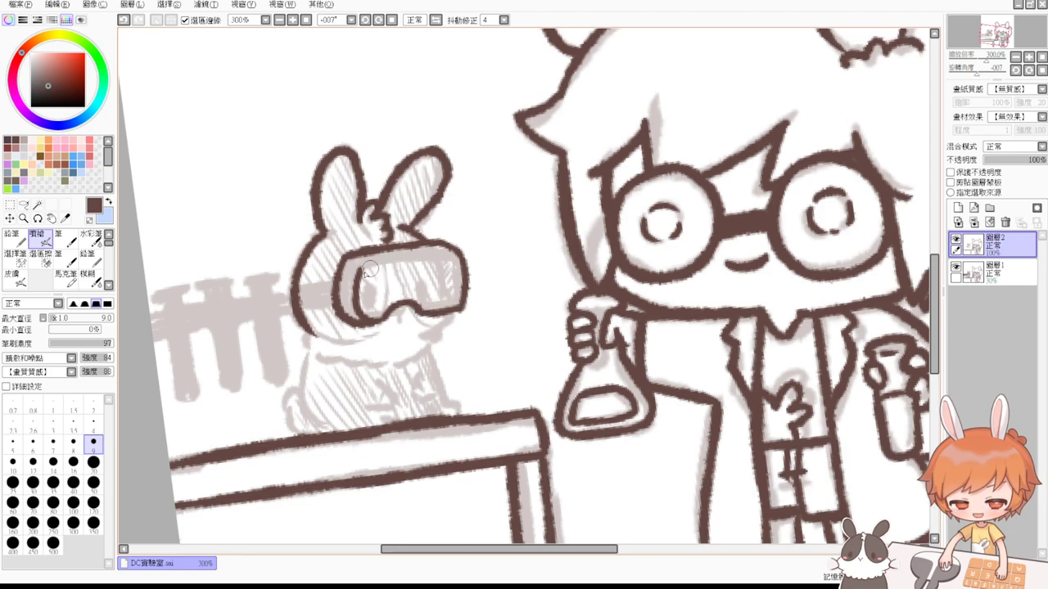
Step: Ink the top and right edges of the lens inside the goggles' frame
mouse_move(361, 272)
left_mouse_down()
mouse_move(385, 258)
mouse_move(378, 281)
mouse_move(360, 269)
mouse_move(439, 259)
mouse_move(406, 279)
mouse_move(380, 262)
mouse_move(453, 262)
mouse_move(381, 260)
mouse_move(451, 259)
mouse_move(460, 290)
mouse_move(458, 273)
mouse_move(464, 279)
mouse_move(457, 310)
mouse_move(457, 266)
mouse_move(458, 306)
left_mouse_up()
key("ctrl+z")
key("ctrl+z")
key("ctrl+z")
key("ctrl+z")
left_click_drag(436, 260, 443, 297)
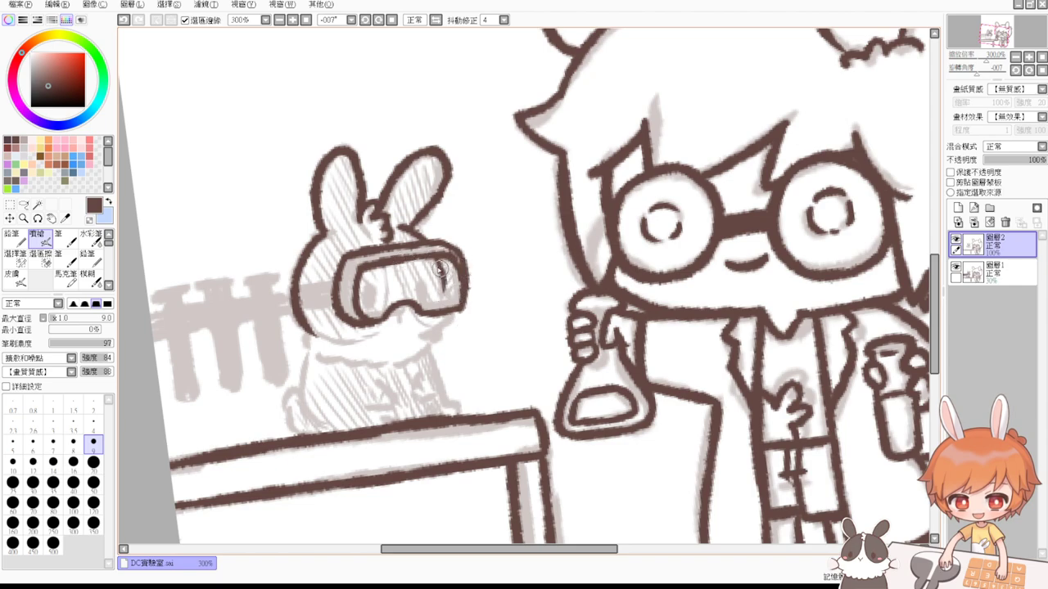
key("ctrl+z")
left_click_drag(437, 259, 446, 292)
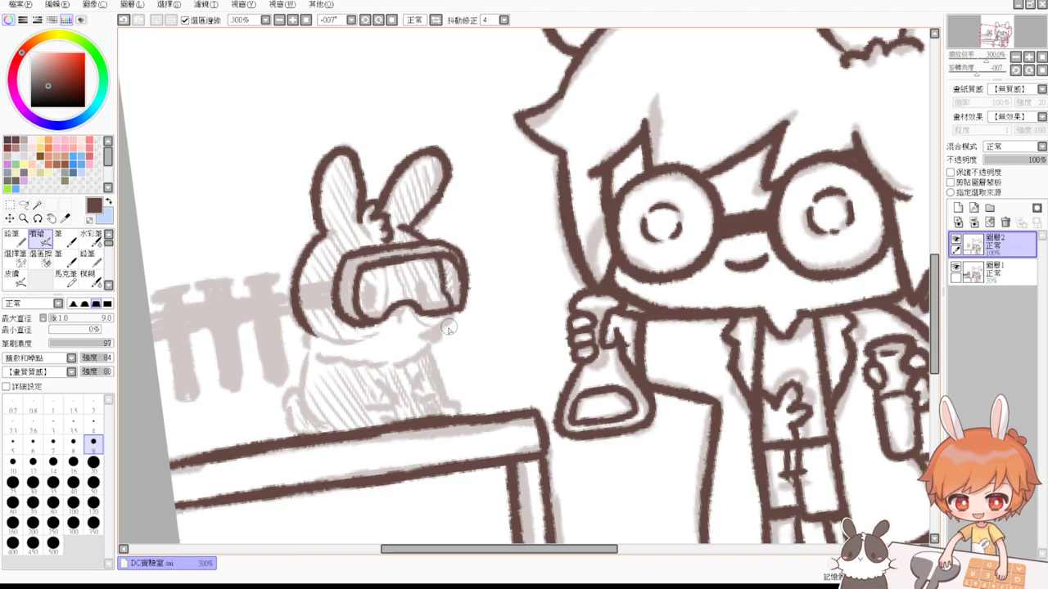
Step: Ink the lower edge of the lens on both sides of the nose notch
left_click_drag(421, 306, 458, 304)
key("ctrl+z")
key("ctrl+z")
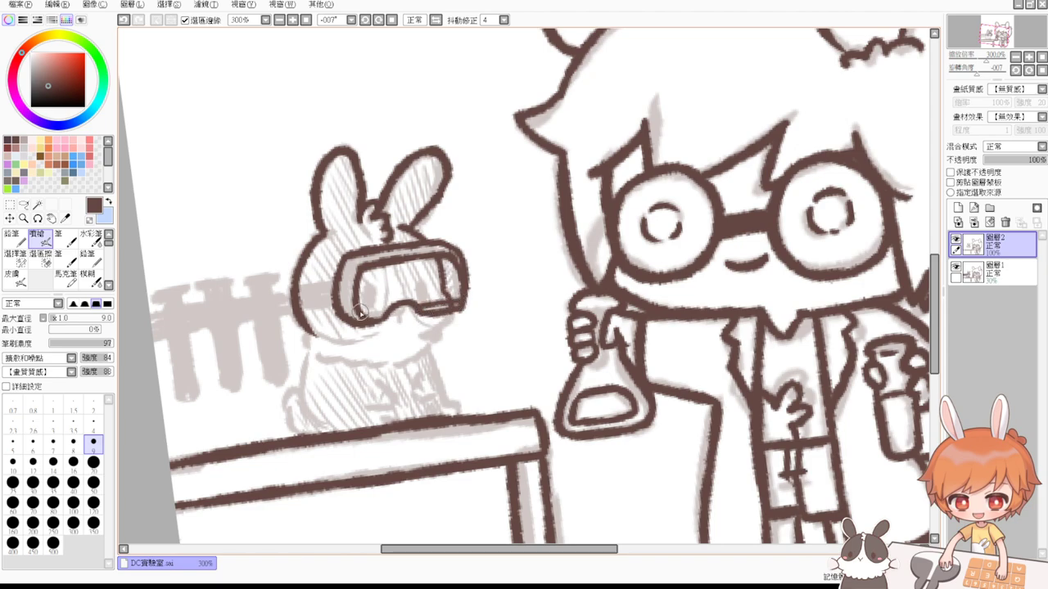
left_click_drag(361, 312, 393, 315)
key("ctrl+z")
key("ctrl+z")
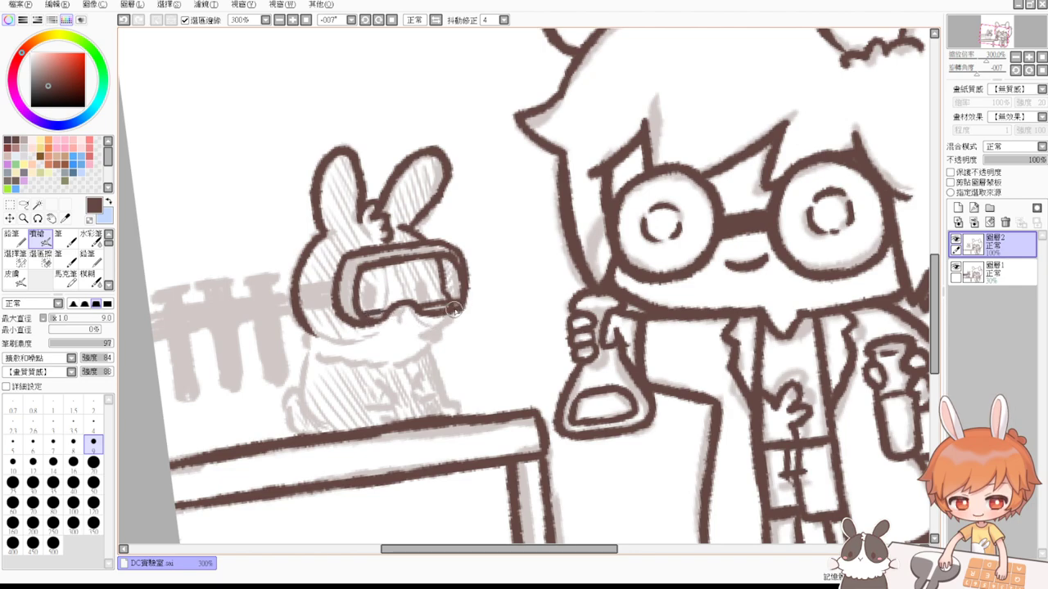
Step: Clean up the lens's lower right edge with a size 4 eraser and re-ink its line
key("e")
left_click(93, 424)
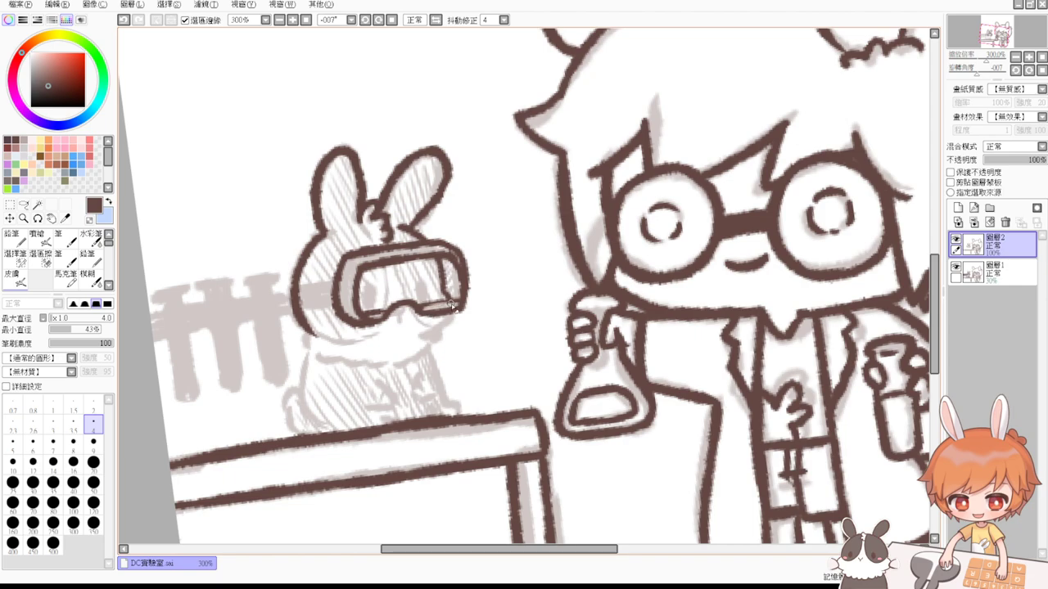
key("e")
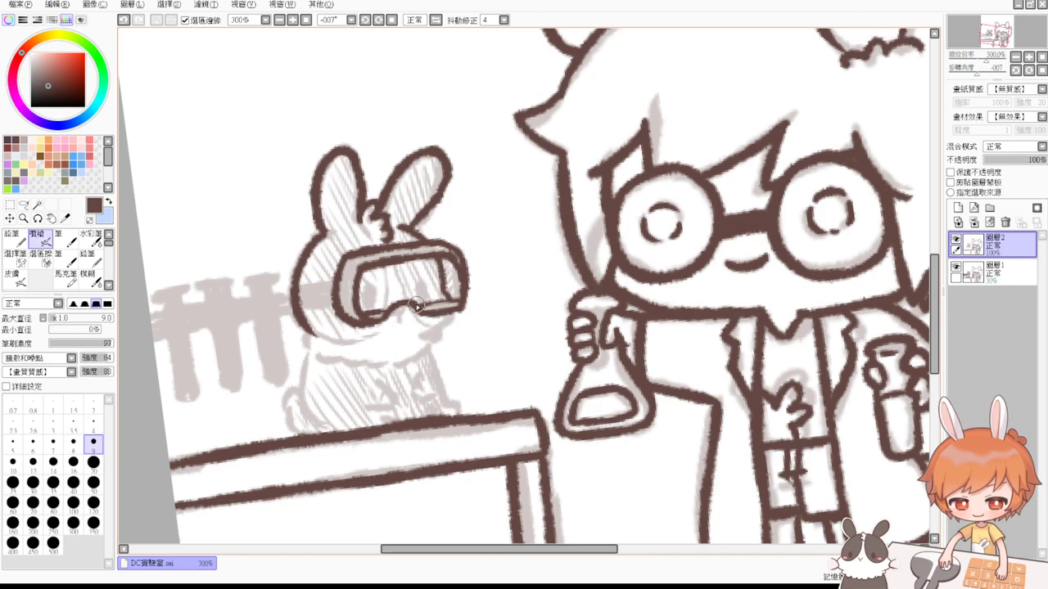
left_click_drag(416, 305, 448, 304)
key("ctrl+z")
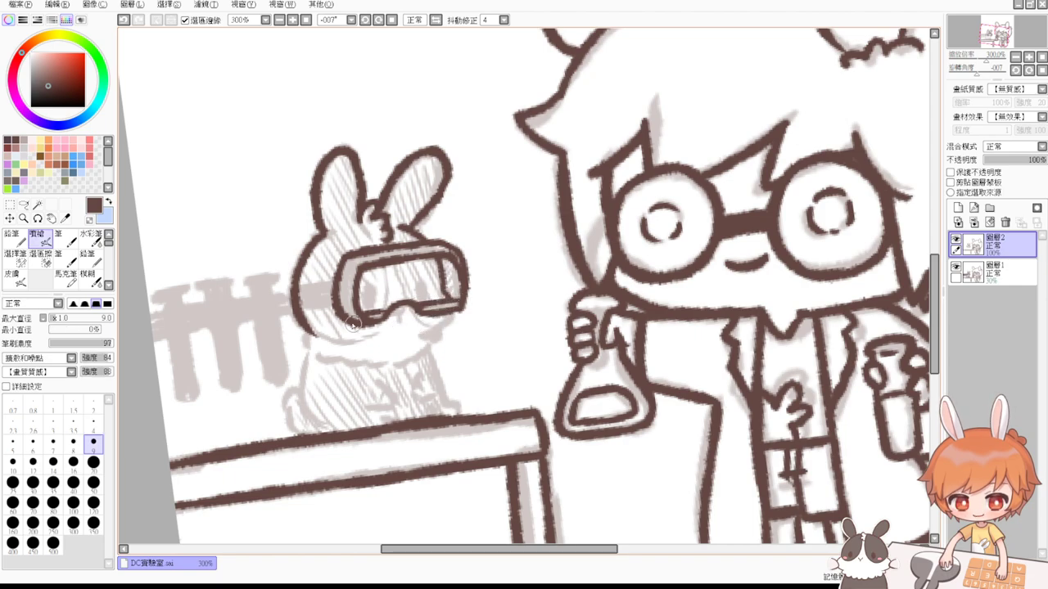
key("ctrl+z")
key("ctrl+y")
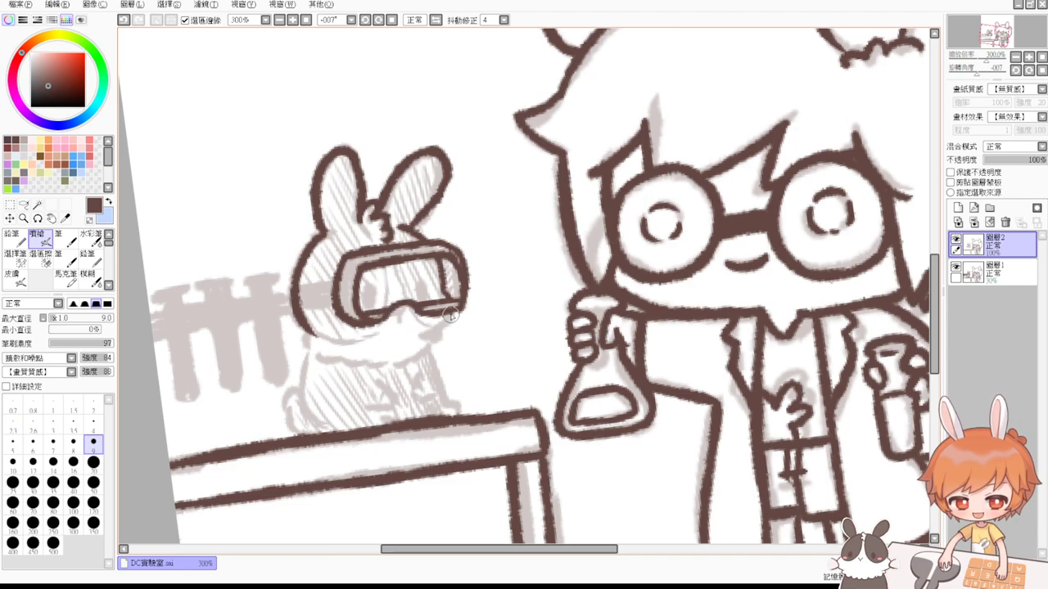
key("ctrl+z")
Step: Ink the rabbit's nose below the goggles and the cheek contours on both sides of its face
left_click_drag(451, 315, 432, 331)
left_click_drag(302, 321, 348, 341)
key("ctrl+z")
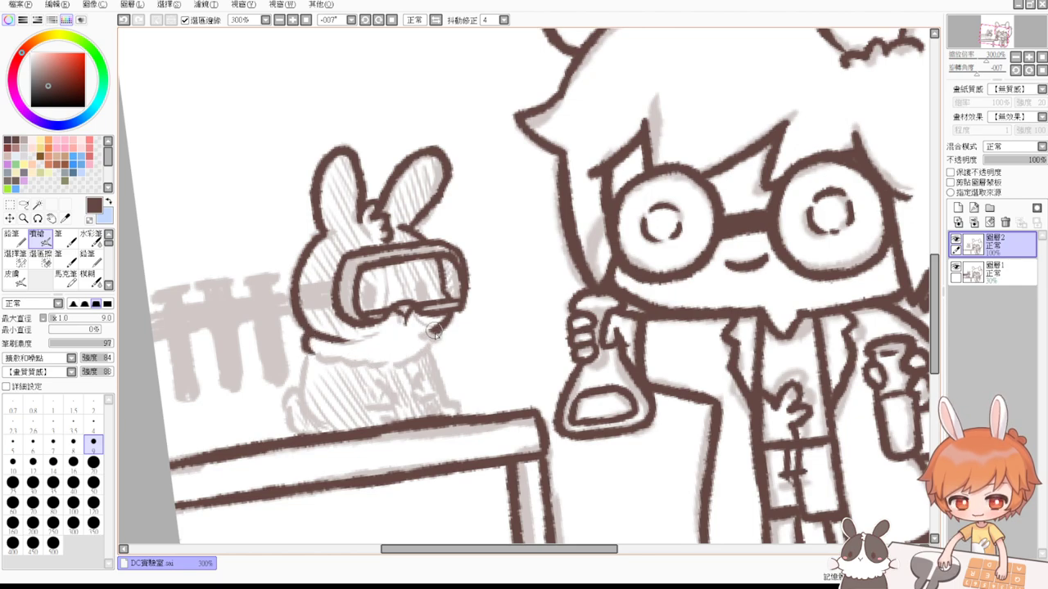
Step: Ink the scalloped fluffy fur along the rabbit's chin, joining both cheeks
mouse_move(312, 353)
left_mouse_down()
mouse_move(400, 362)
mouse_move(381, 372)
mouse_move(358, 360)
mouse_move(401, 362)
mouse_move(433, 341)
mouse_move(360, 364)
mouse_move(415, 355)
left_mouse_up()
key("ctrl+z")
key("ctrl+z")
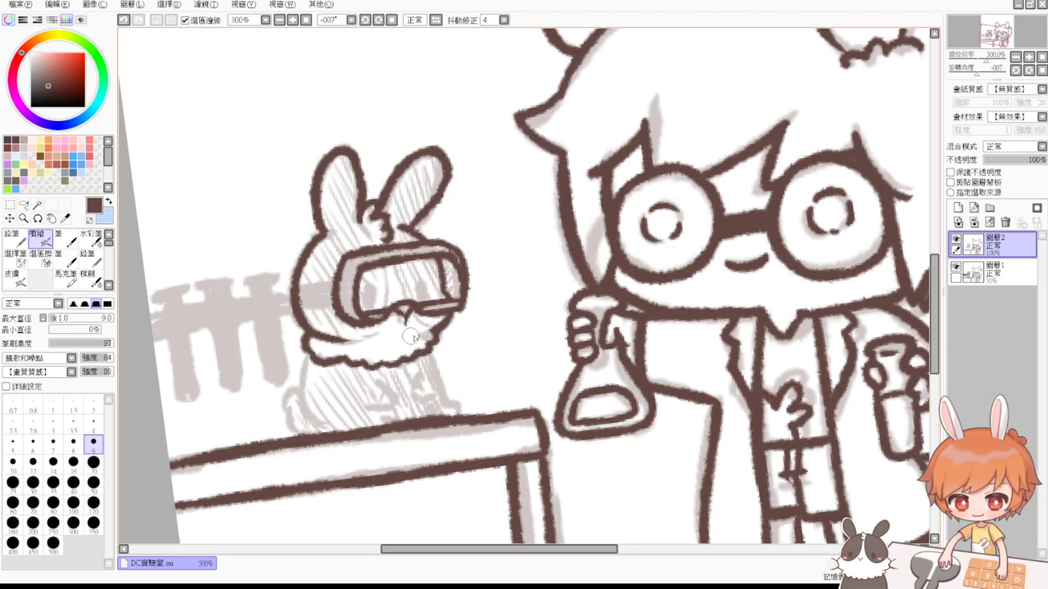
left_click_drag(415, 334, 439, 329)
key("ctrl+z")
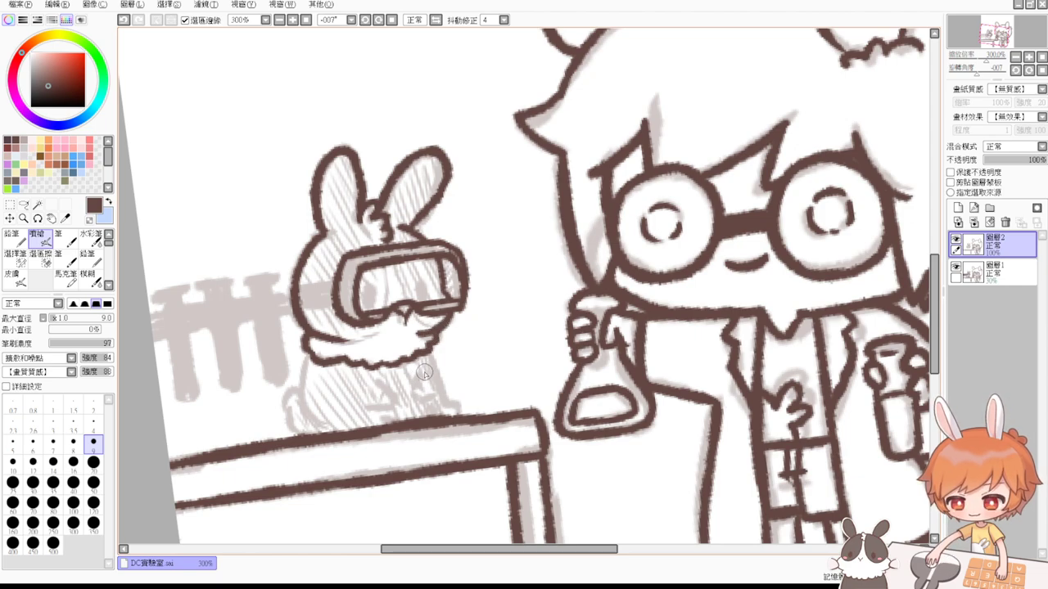
Step: Ink the rabbit's back contour from the chin fur down toward the tabletop with the size 9 airbrush
key("e")
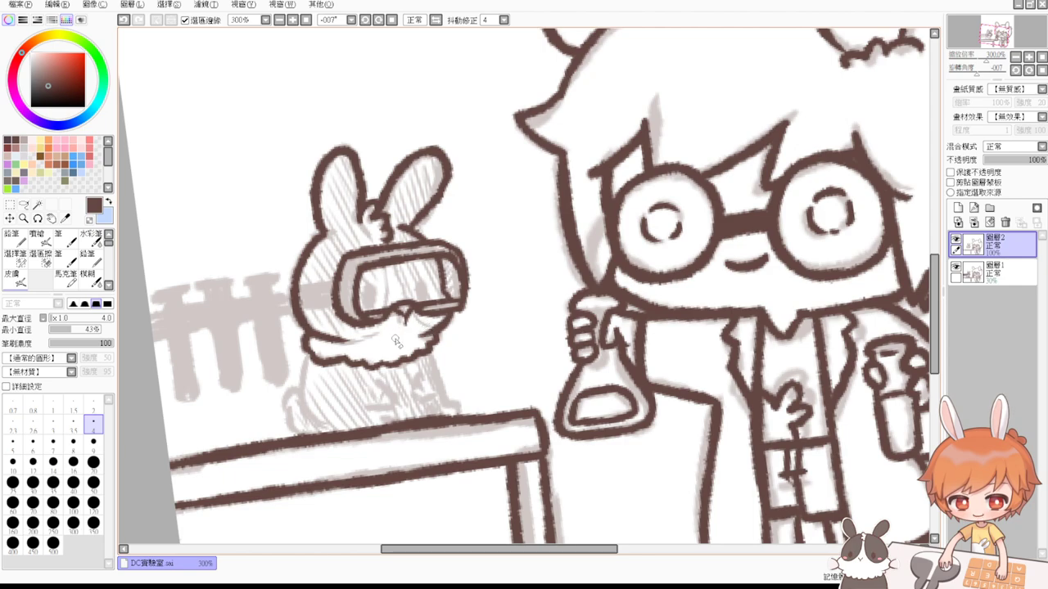
key("e")
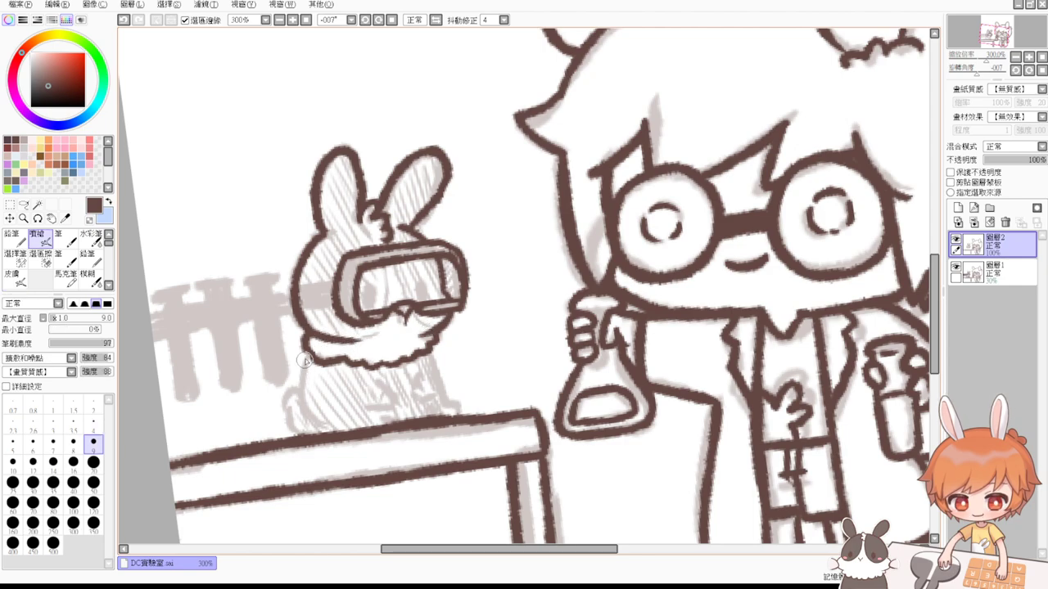
left_click_drag(305, 360, 318, 412)
key("ctrl+z")
left_click_drag(306, 358, 314, 411)
key("ctrl+z")
left_click_drag(308, 360, 318, 426)
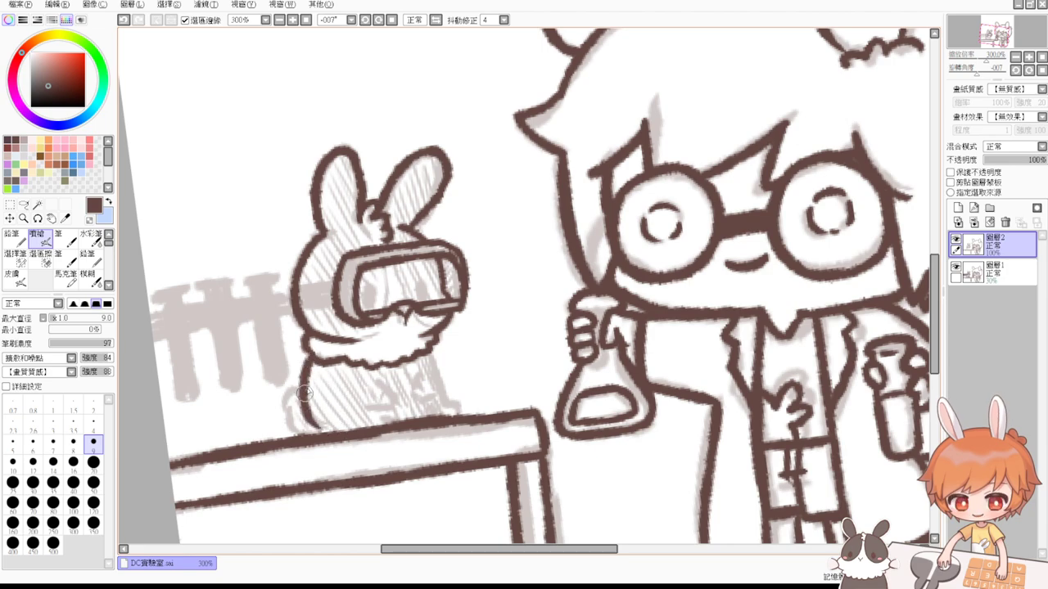
Step: Ink the front contour of the rabbit's body, its lower foot and the small rounded tail behind it
left_click_drag(432, 348, 443, 399)
key("ctrl+z")
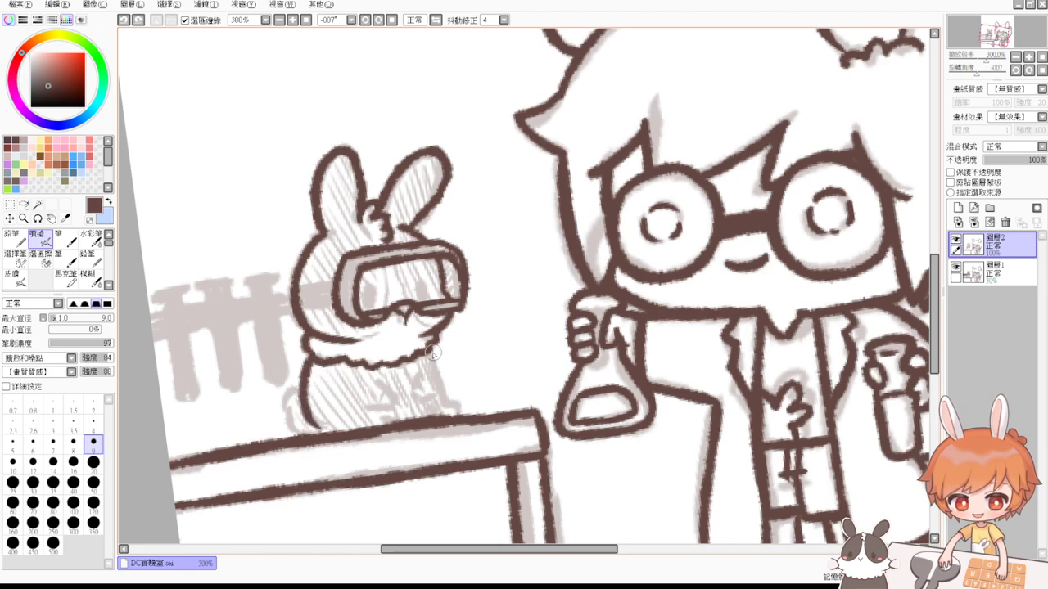
left_click_drag(429, 347, 457, 406)
left_click_drag(368, 405, 397, 421)
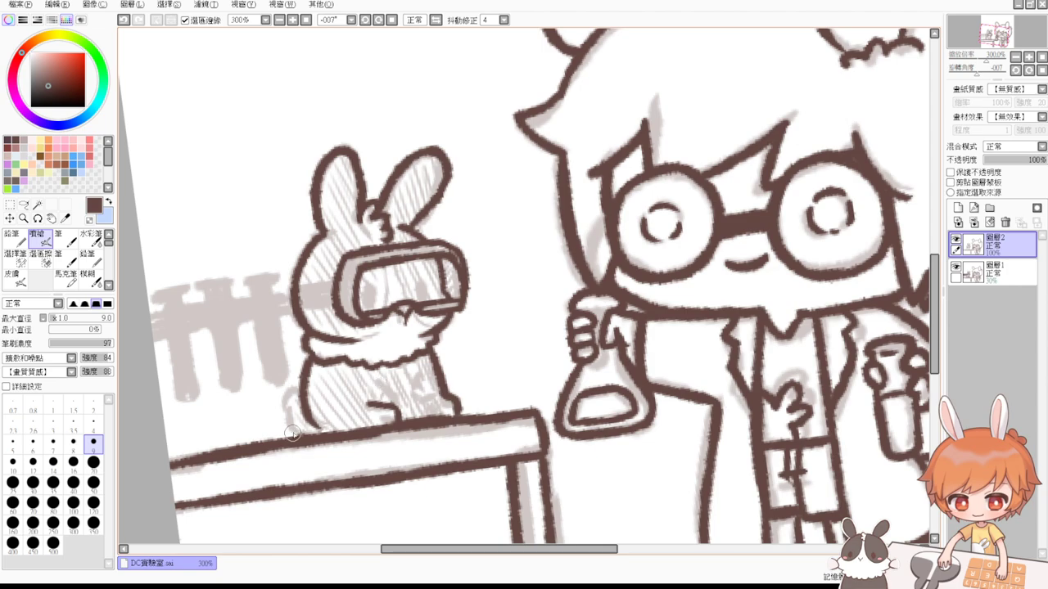
mouse_move(298, 394)
left_mouse_down()
mouse_move(301, 441)
mouse_move(311, 436)
left_mouse_up()
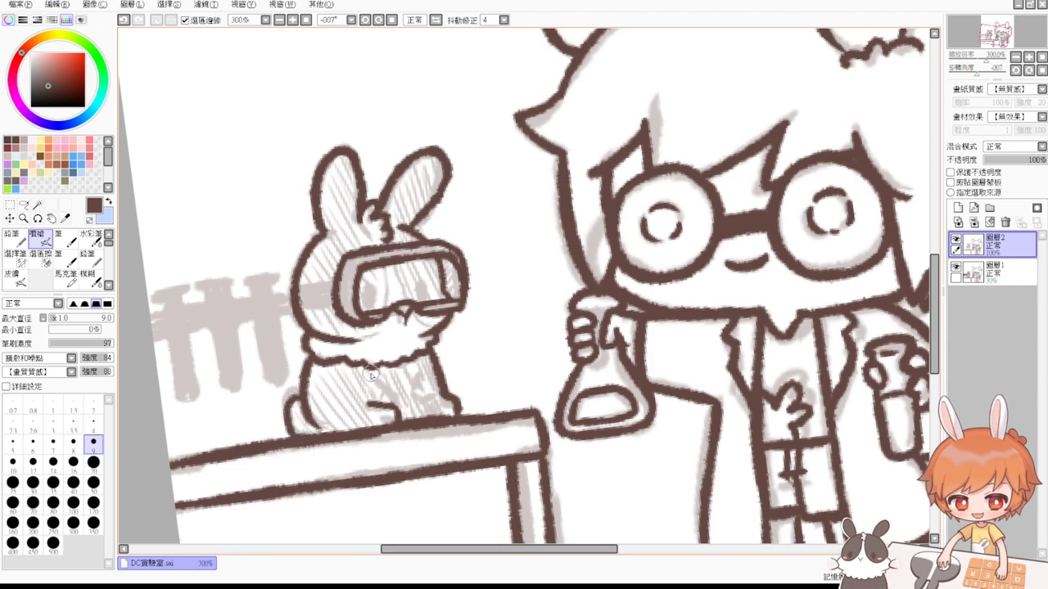
Step: Ink the rabbit's two raised front paws on its chest and the feet below them
mouse_move(371, 374)
left_mouse_down()
mouse_move(389, 392)
mouse_move(376, 403)
left_mouse_up()
key("ctrl+z")
mouse_move(421, 367)
left_mouse_down()
mouse_move(439, 391)
mouse_move(415, 384)
mouse_move(426, 394)
mouse_move(386, 422)
left_mouse_up()
key("ctrl+z")
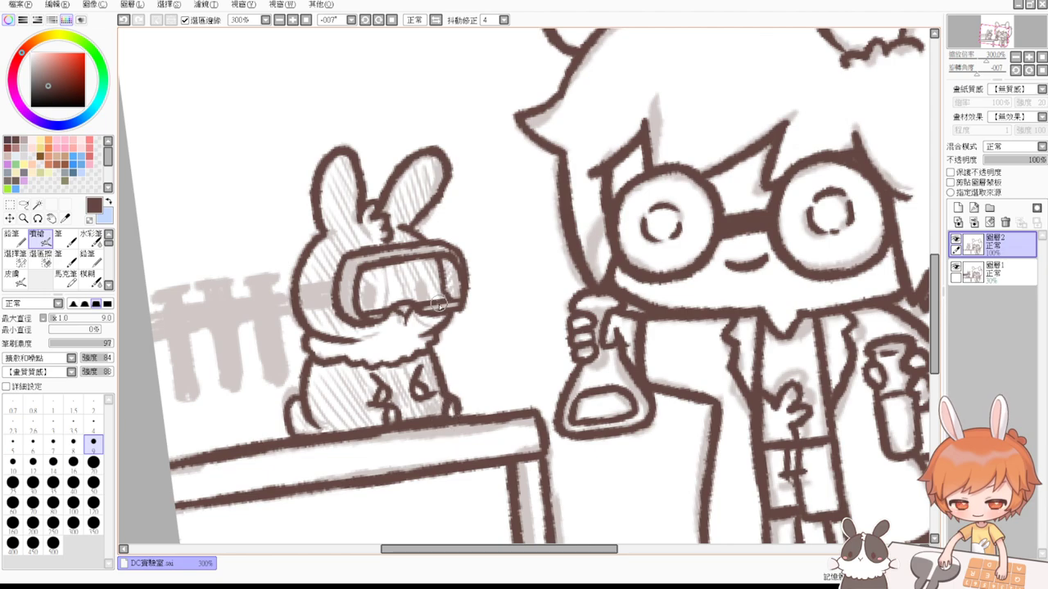
Step: Ink the rabbit's two oval eyes and the vertical face-marking lines between them inside the goggles
left_click_drag(367, 296, 422, 290)
key("ctrl+z")
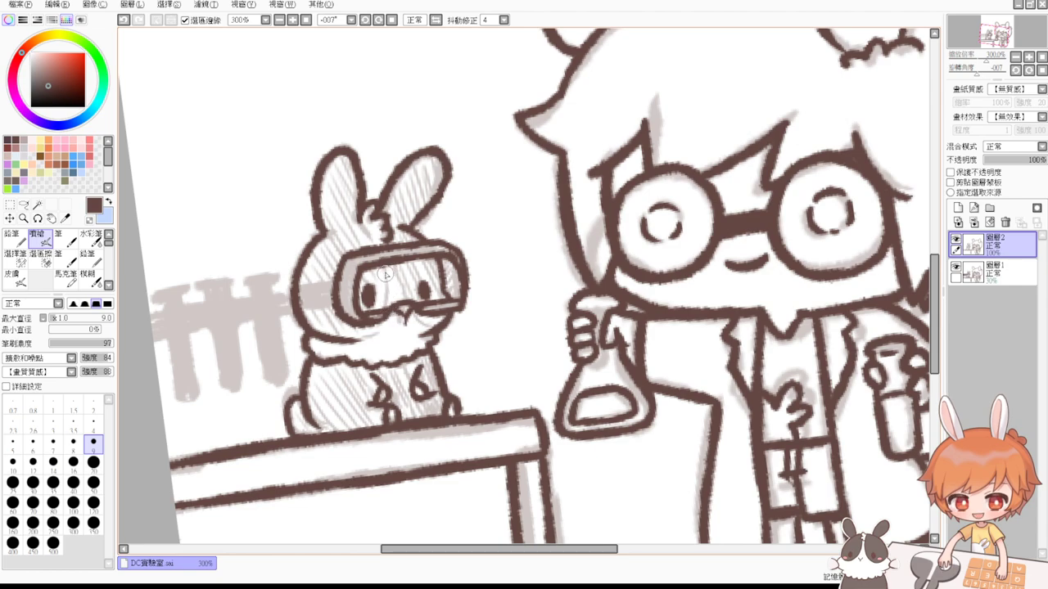
mouse_move(373, 223)
left_mouse_down()
mouse_move(363, 217)
mouse_move(372, 242)
left_mouse_up()
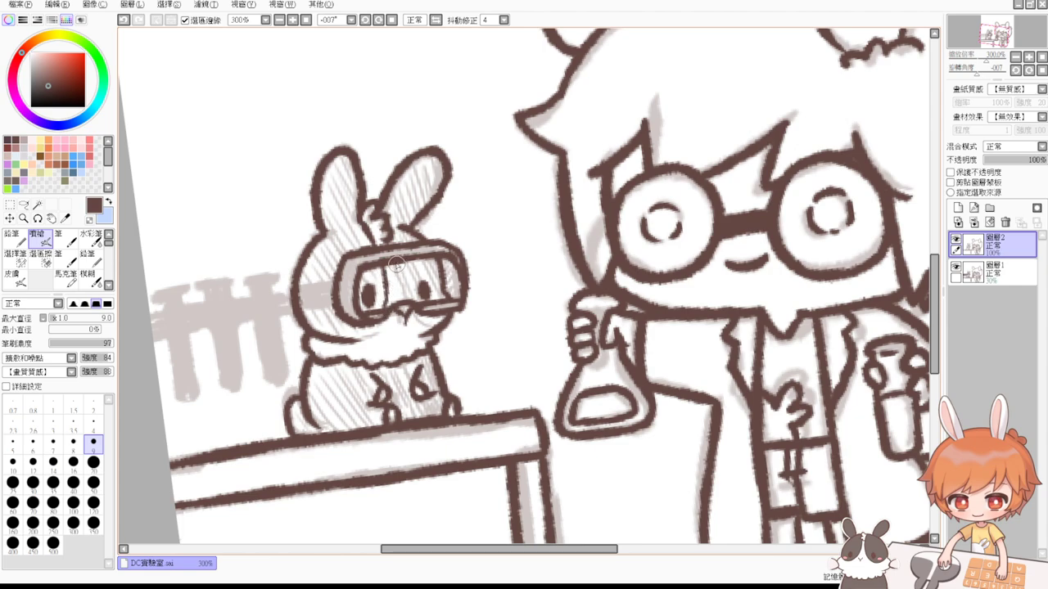
key("ctrl+z")
left_click_drag(396, 264, 402, 289)
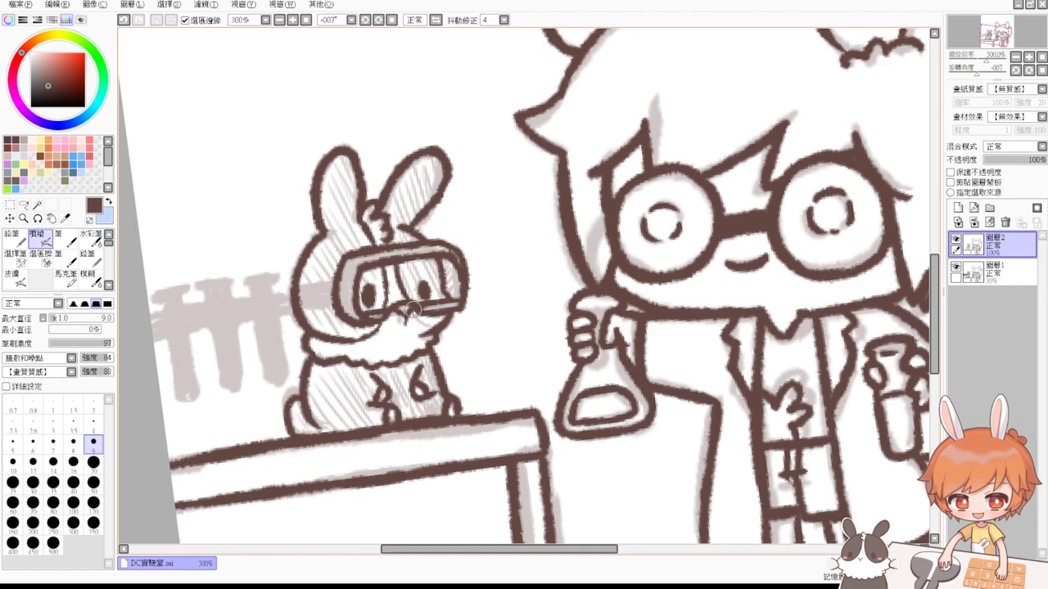
Step: Compare the rabbit's face with and without the latest strokes by undoing and restoring three of them
key("ctrl+z")
key("ctrl+z")
key("ctrl+z")
key("ctrl+y")
key("ctrl+y")
key("ctrl+y")
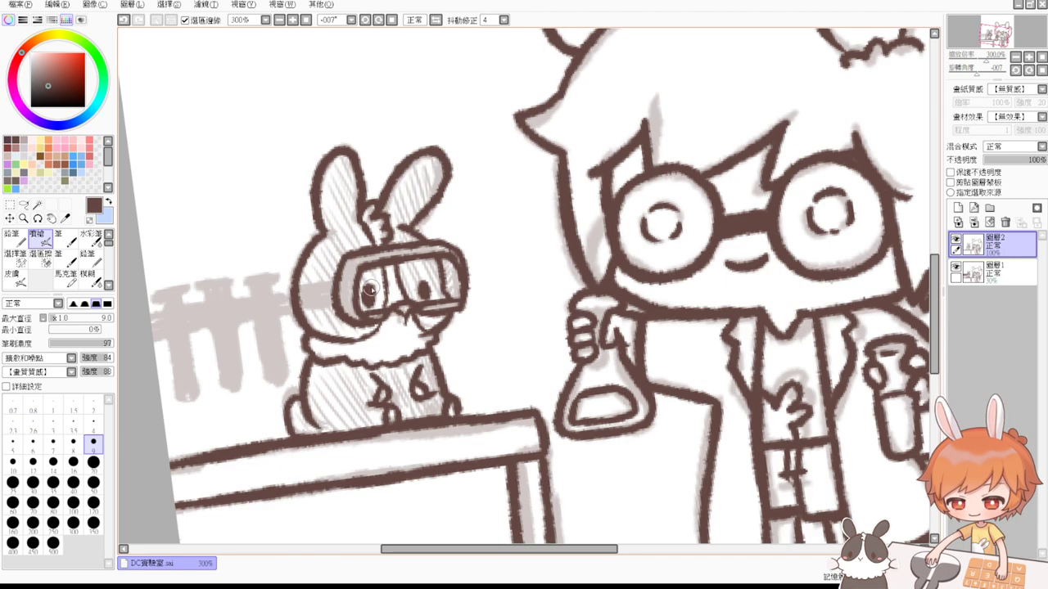
Step: Reset the canvas rotation to 0°
left_click_drag(446, 394, 474, 368)
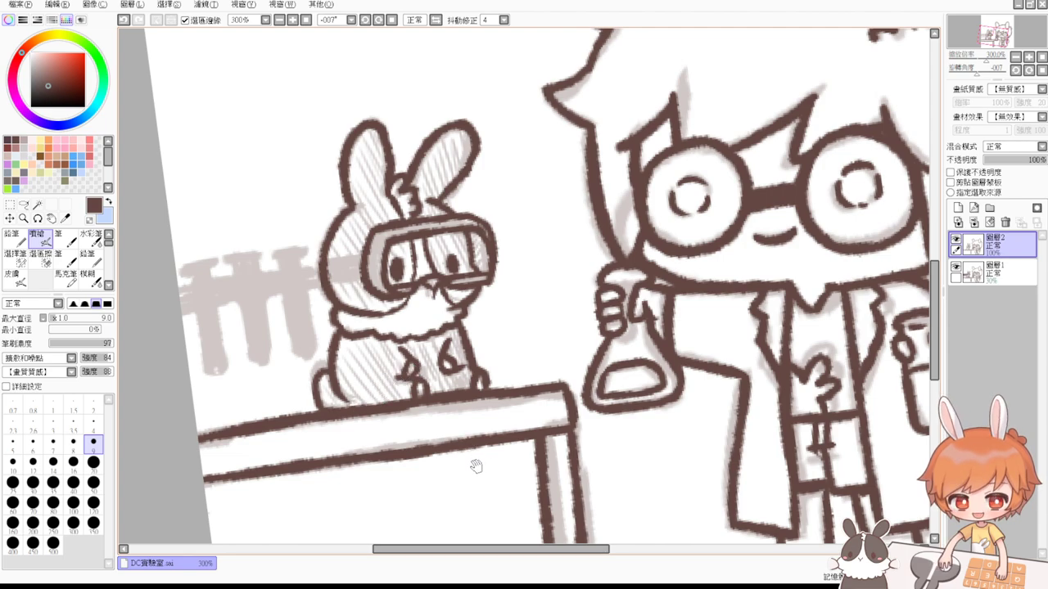
left_click_drag(475, 470, 446, 455)
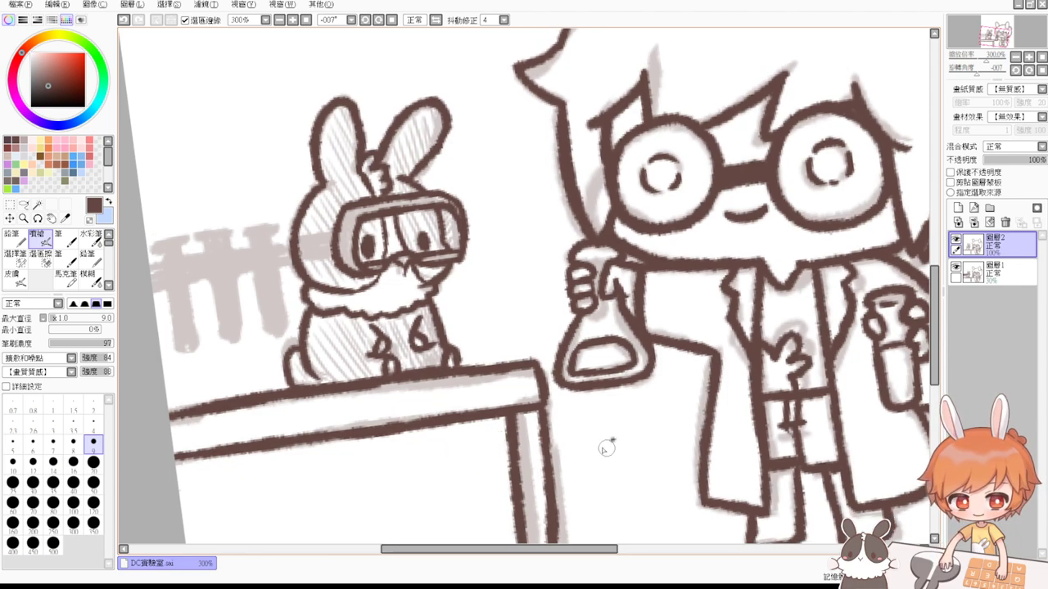
key("ctrl+z")
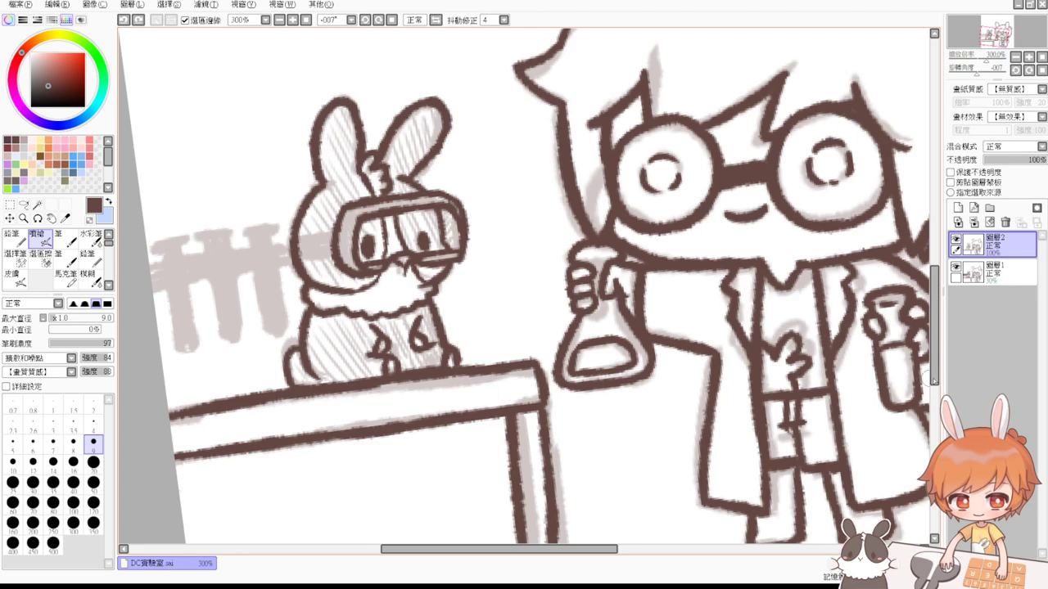
scroll(937, 360, "up", 3)
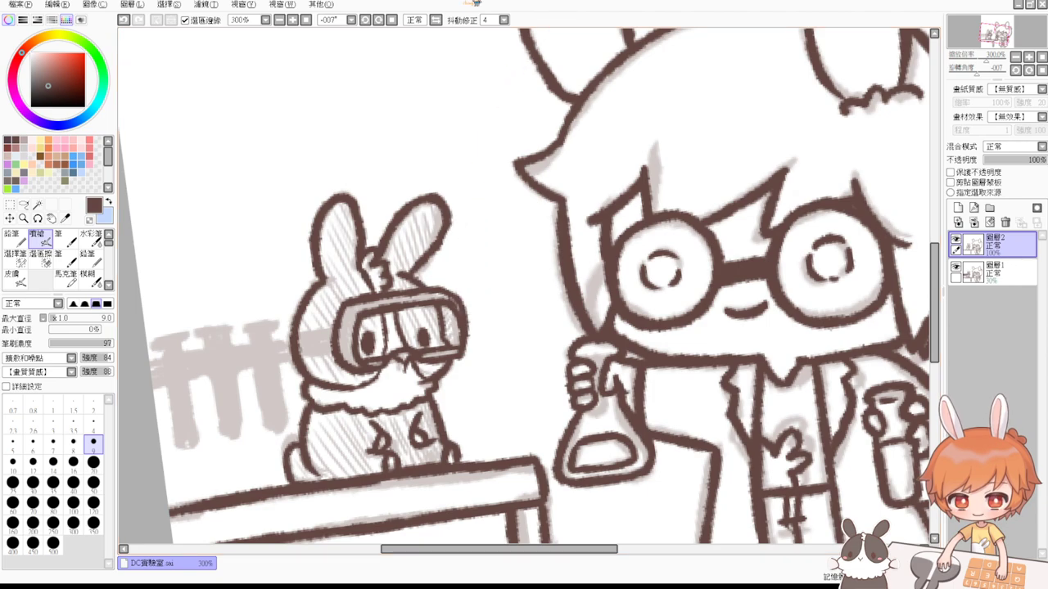
left_click(392, 20)
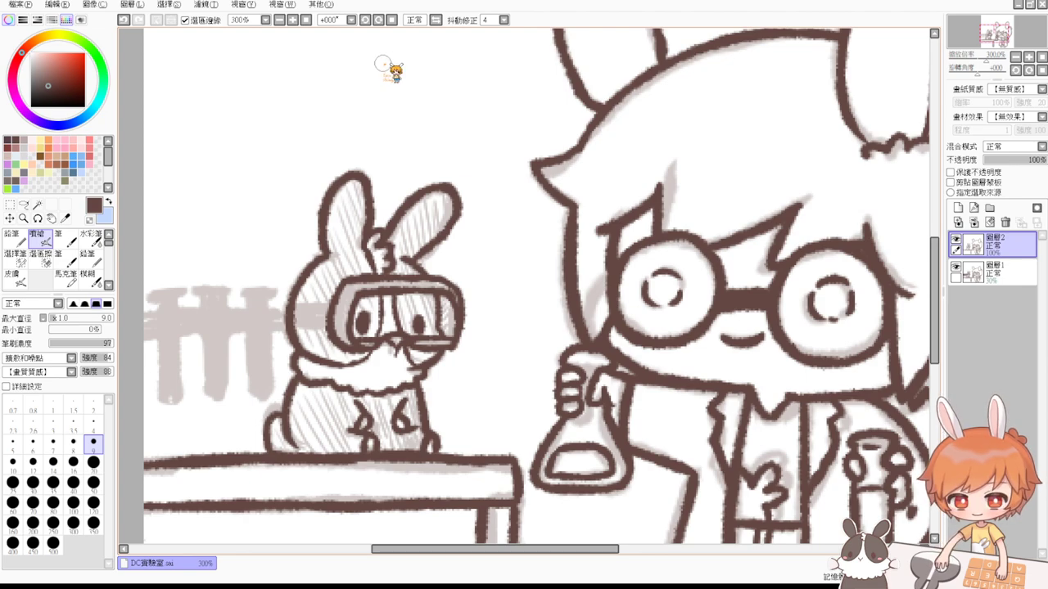
Step: Reduce the airbrush size to 4
left_click(411, 146, "ctrl+alt")
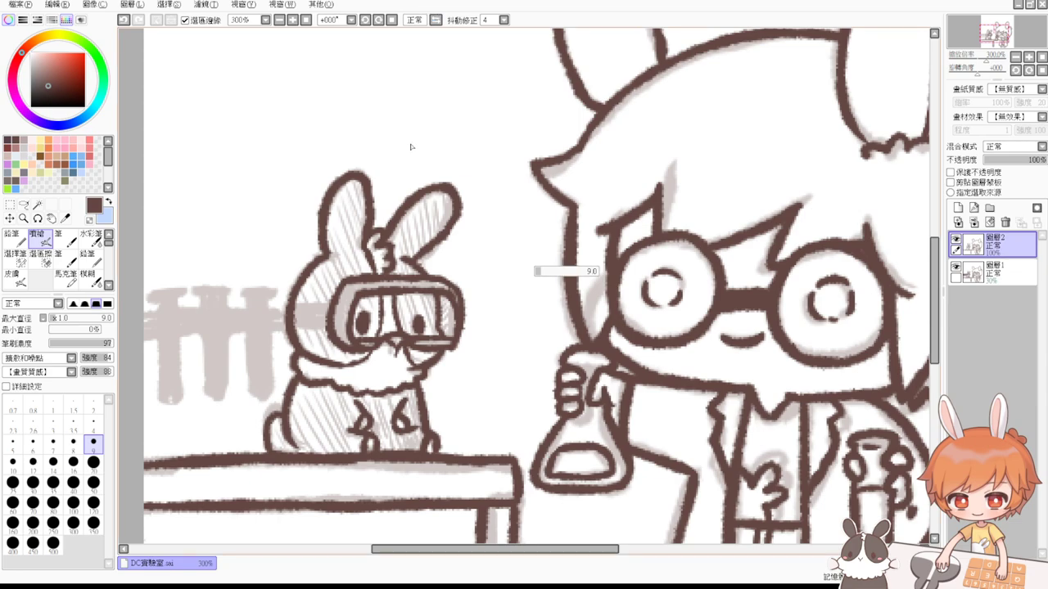
key("bracketleft")
key("bracketleft")
key("bracketleft")
key("bracketleft")
key("bracketleft")
key("bracketleft")
key("bracketleft")
key("bracketleft")
key("bracketleft")
key("bracketleft")
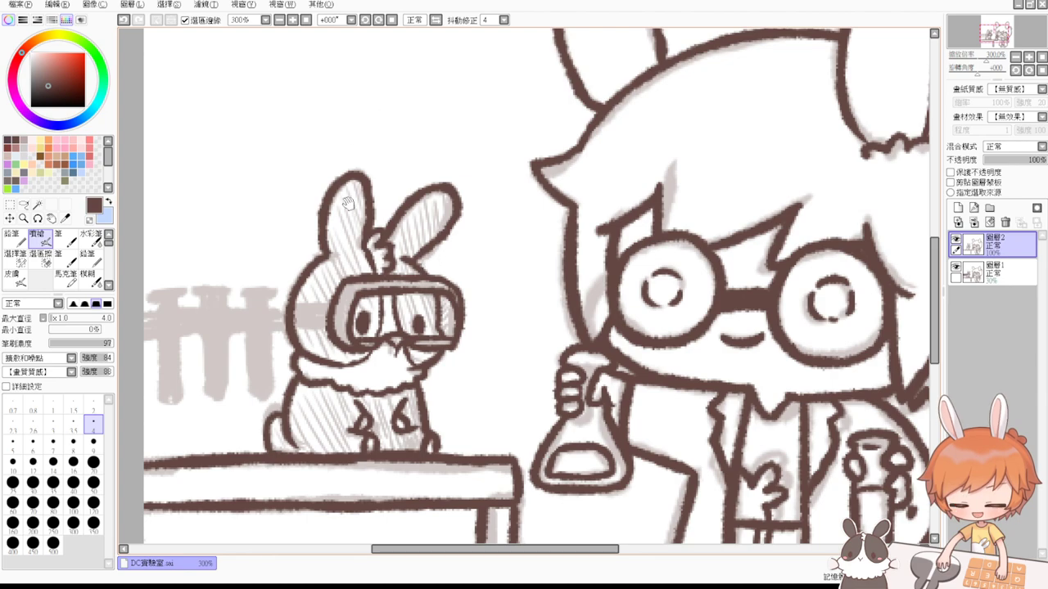
Step: Check the whole line art at 100% zoom with the sketch layer hidden, and show the sketch again
left_click_drag(348, 203, 401, 211)
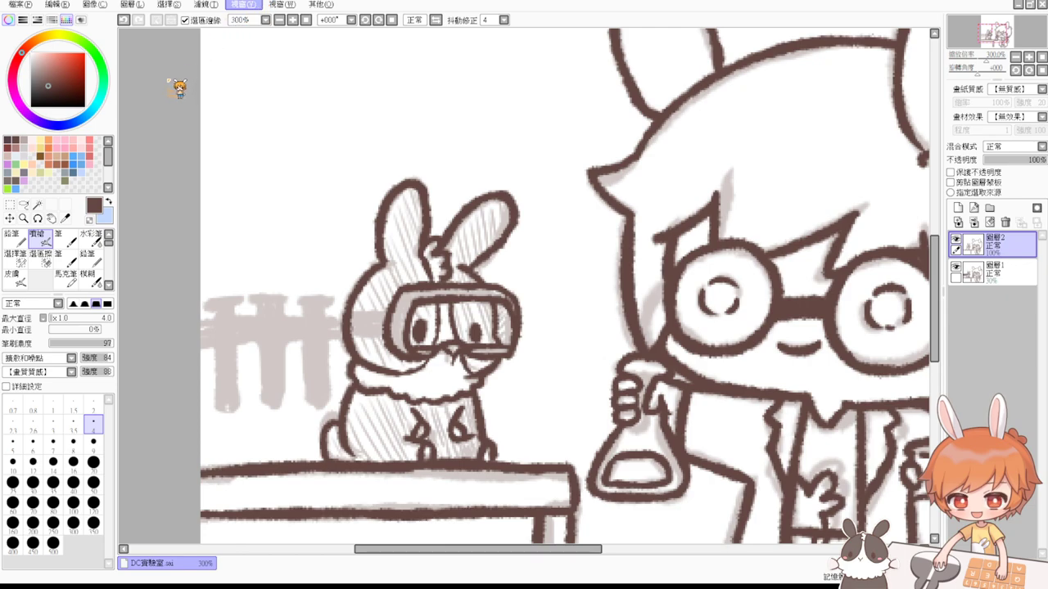
key("space")
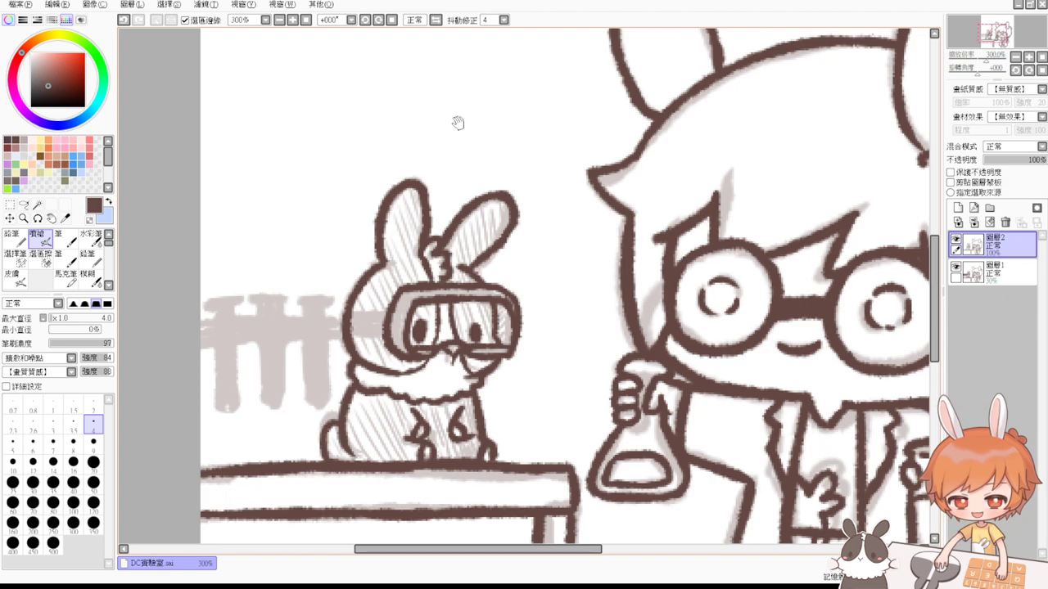
left_click_drag(459, 122, 465, 159)
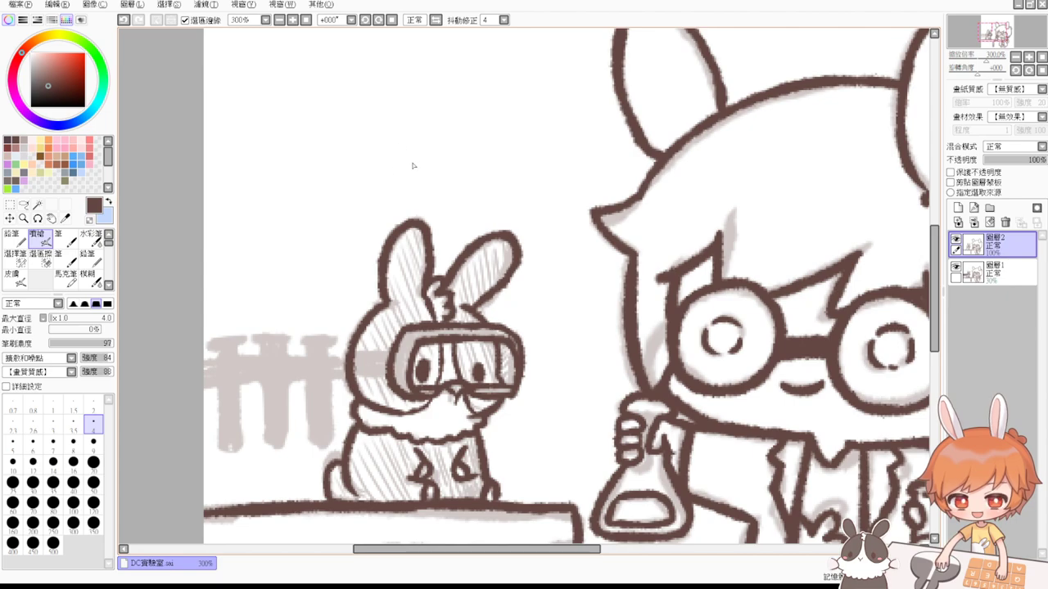
mouse_move(401, 154)
left_mouse_down()
mouse_move(418, 160)
mouse_move(402, 159)
left_mouse_up()
left_click_drag(314, 428, 295, 311)
left_click(305, 20)
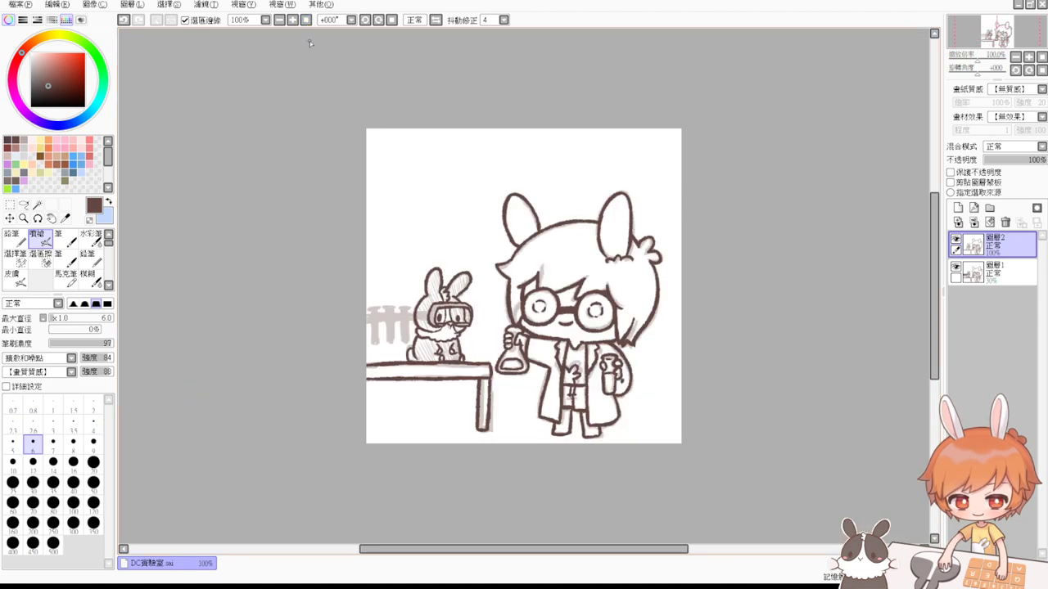
left_click(955, 267)
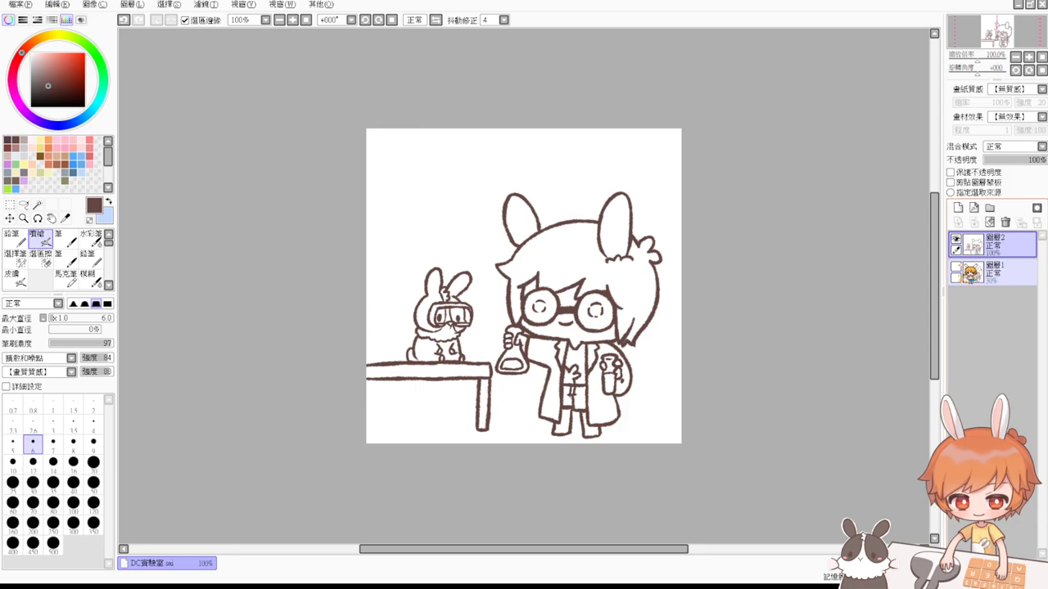
left_click(955, 267)
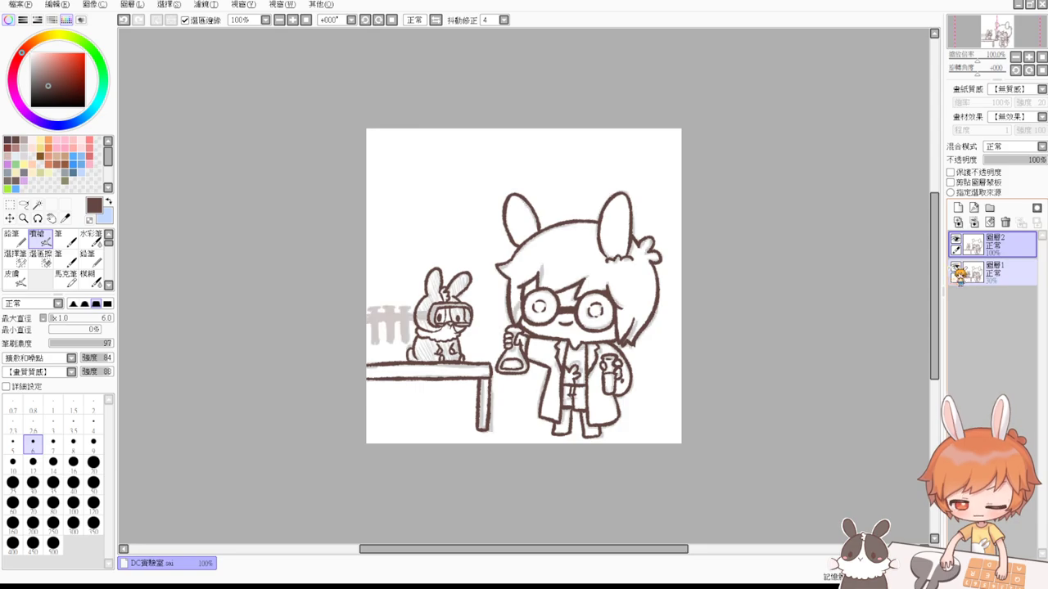
Step: Return to 300% zoom on the rabbit and hide the sketch layer to leave only the line art
key("ctrl+plus")
key("ctrl+plus")
left_click_drag(414, 290, 439, 228)
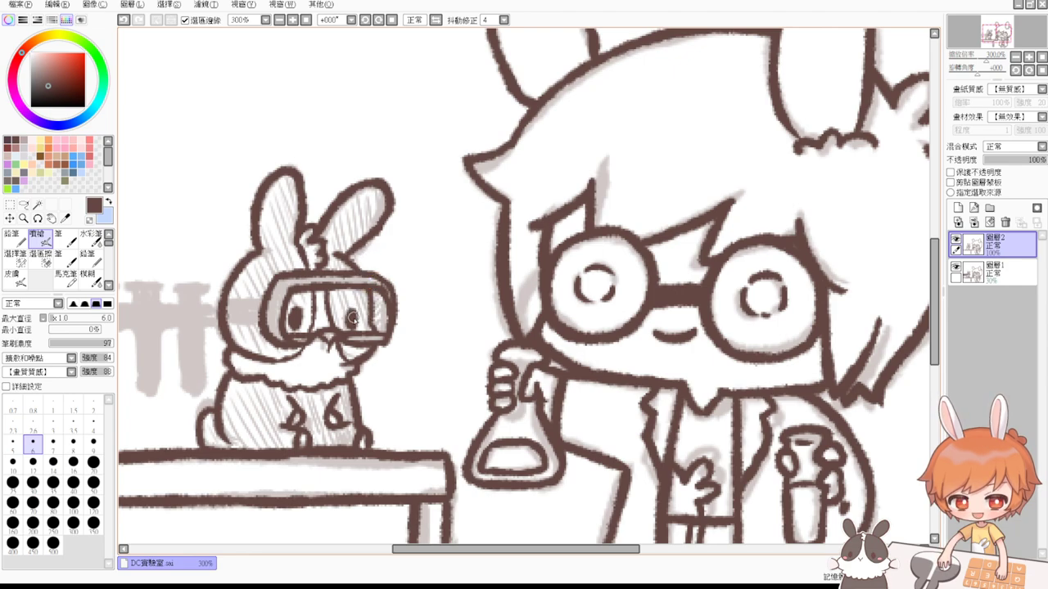
left_click_drag(352, 320, 373, 328)
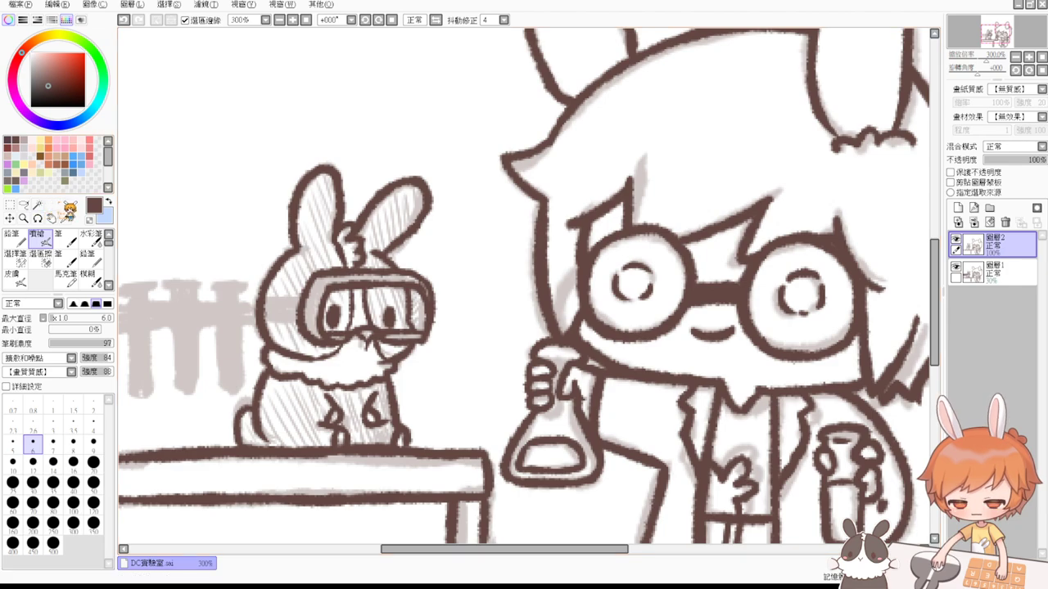
left_click(956, 266)
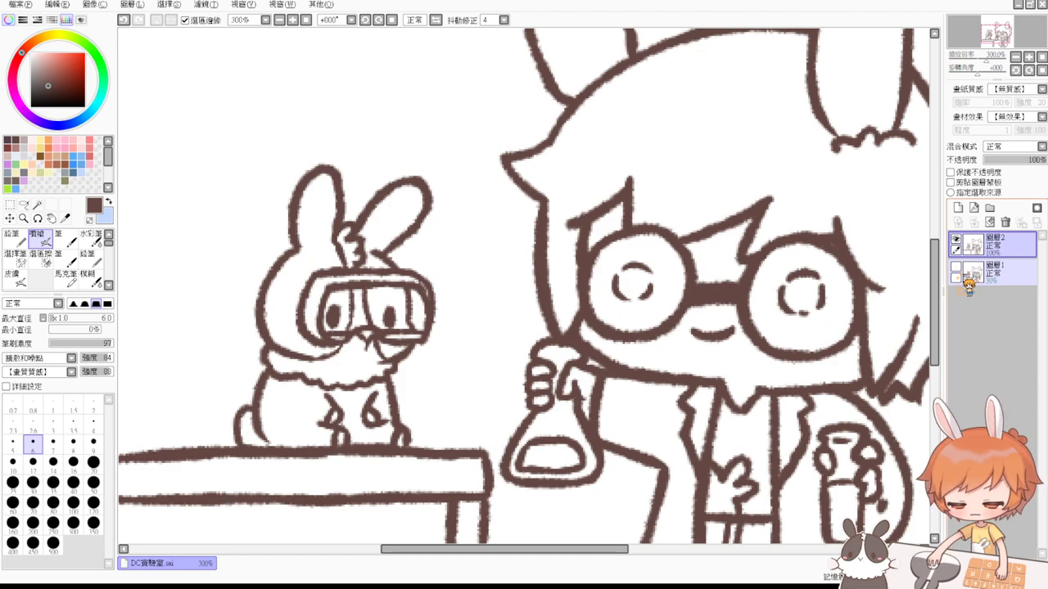
left_click(379, 20)
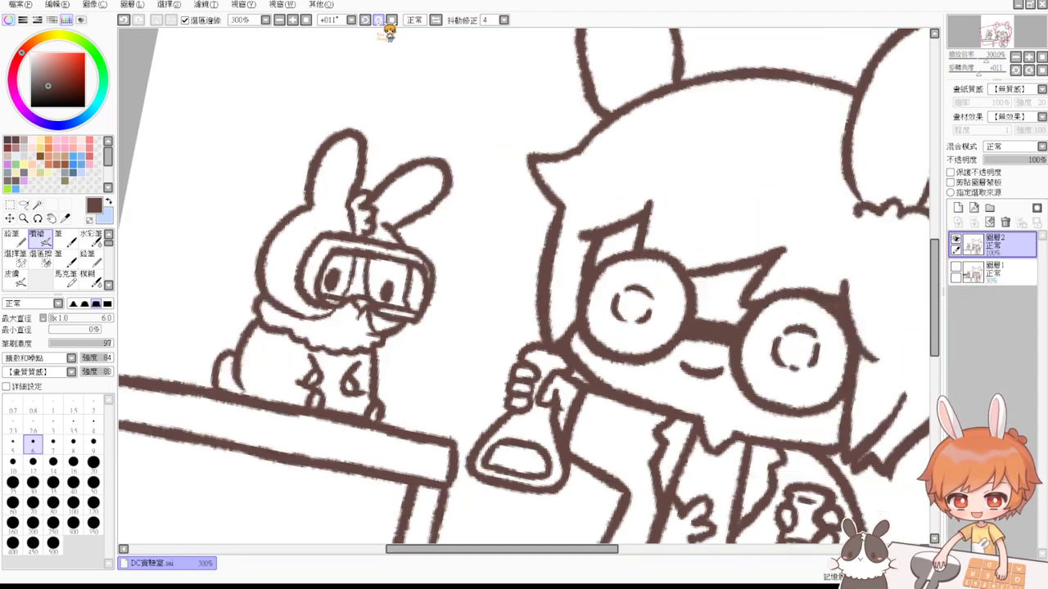
left_click(379, 20)
left_click(379, 21)
left_click(379, 20)
left_click(390, 20)
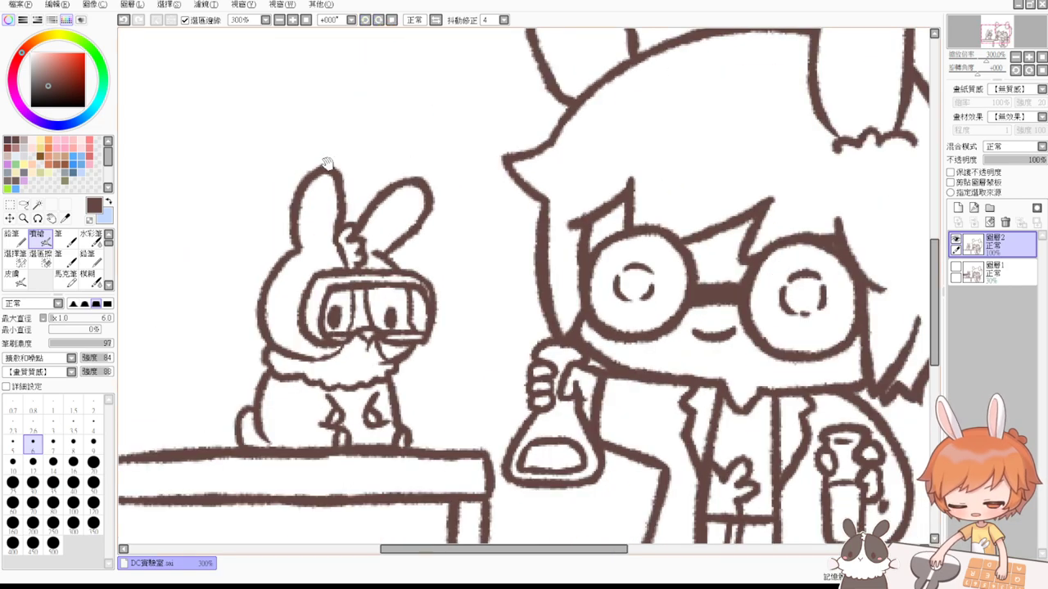
Step: Choose light orange as the colour and select the scientist's hair area with the Magic Wand
left_click_drag(327, 163, 281, 187)
left_click(38, 205)
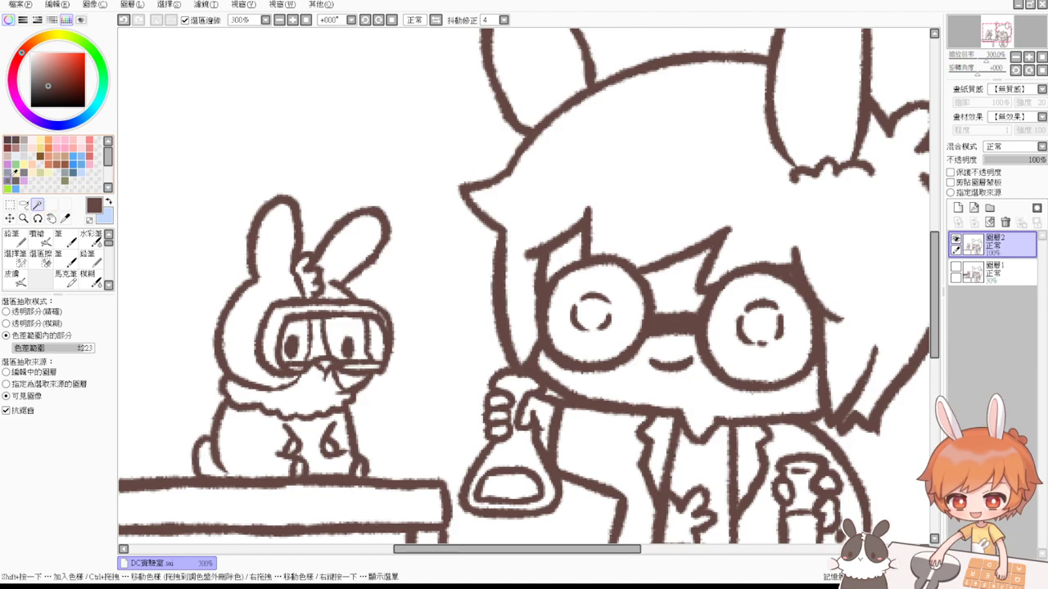
left_click(41, 145)
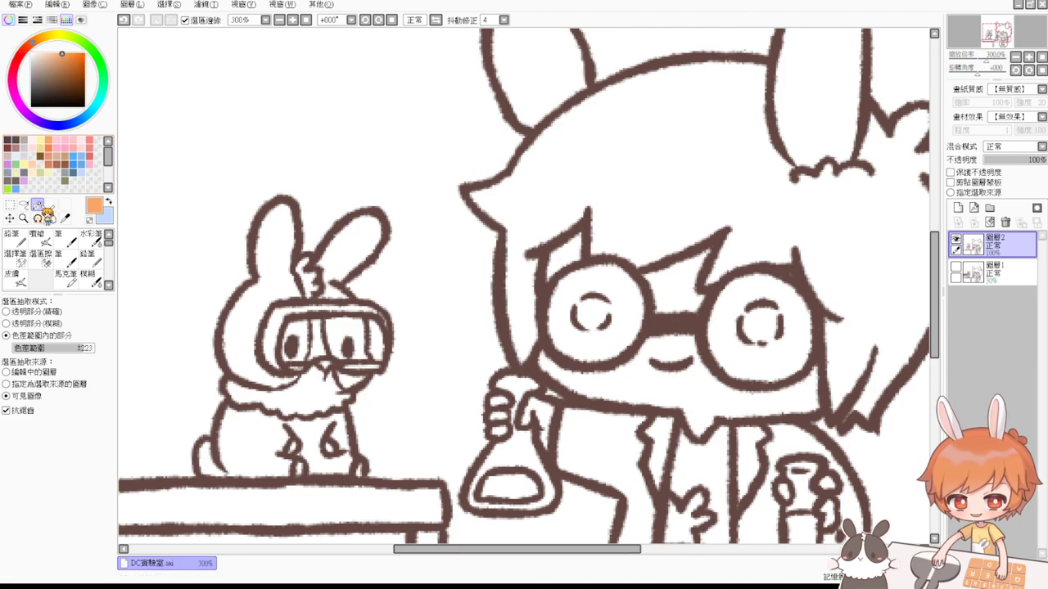
left_click(712, 178)
left_click_drag(723, 211, 470, 216)
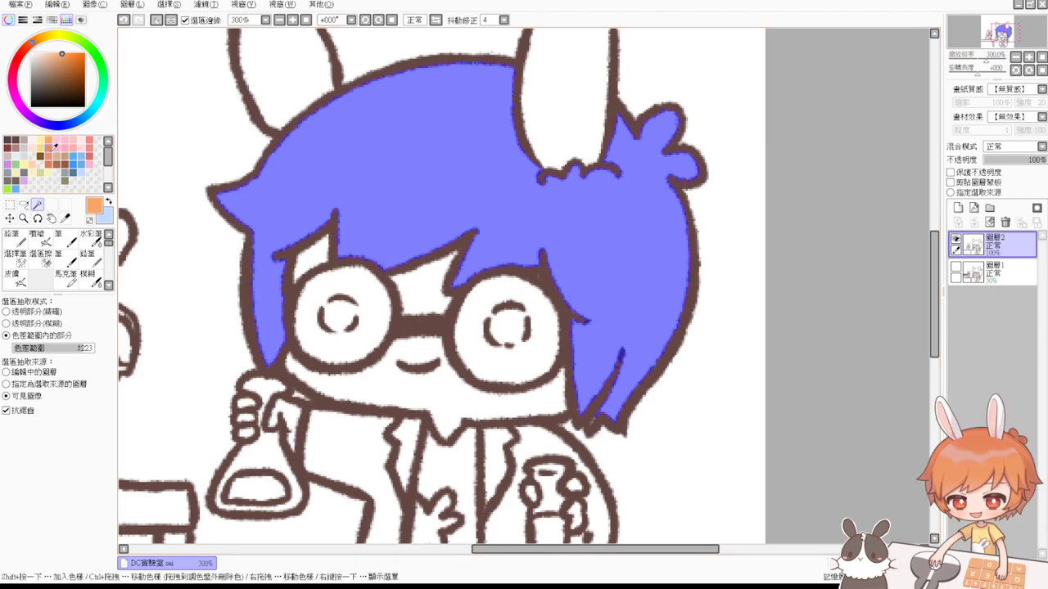
Step: Put the line-art layer into a new layer folder and add an empty layer beneath it for colour
left_click(989, 207)
left_click_drag(1003, 273, 1004, 301)
left_click(1010, 278)
left_click(957, 208)
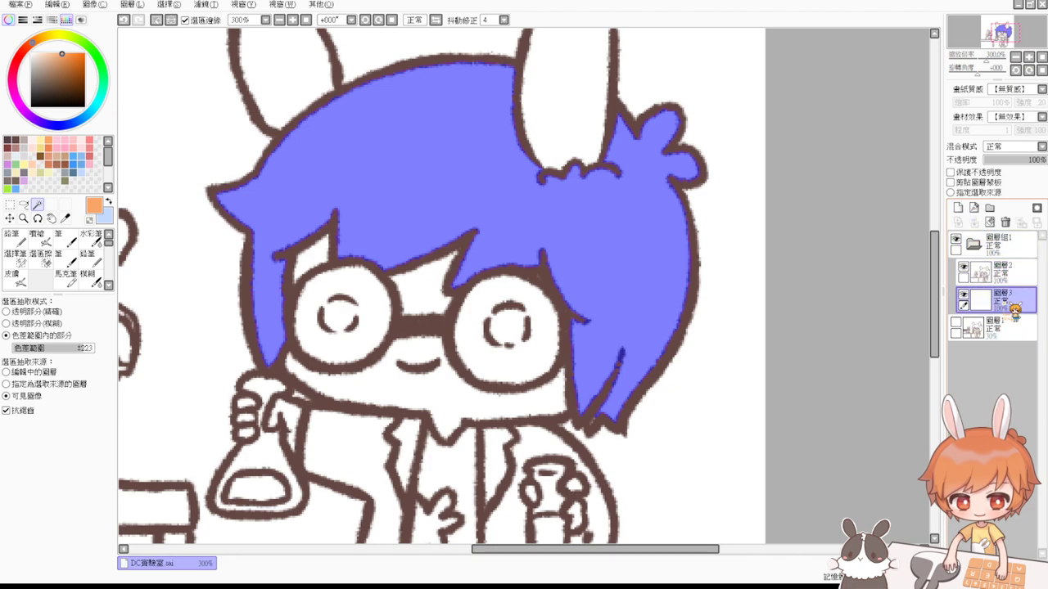
Step: Fill the selected hair area with light orange and airbrush the edge of a darker orange shadow across the fringe
key("ctrl+f")
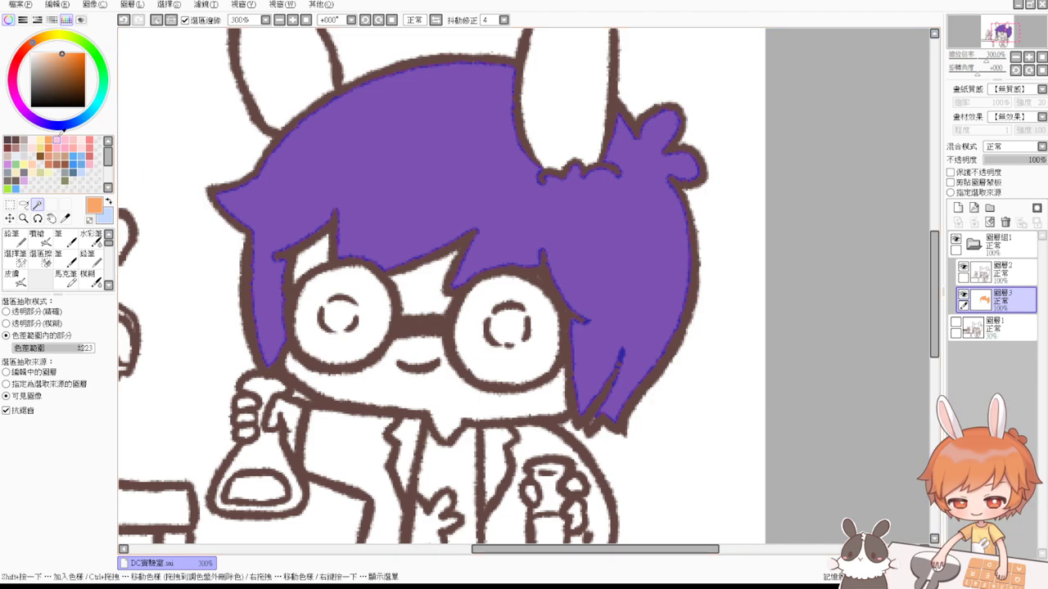
left_click(38, 238)
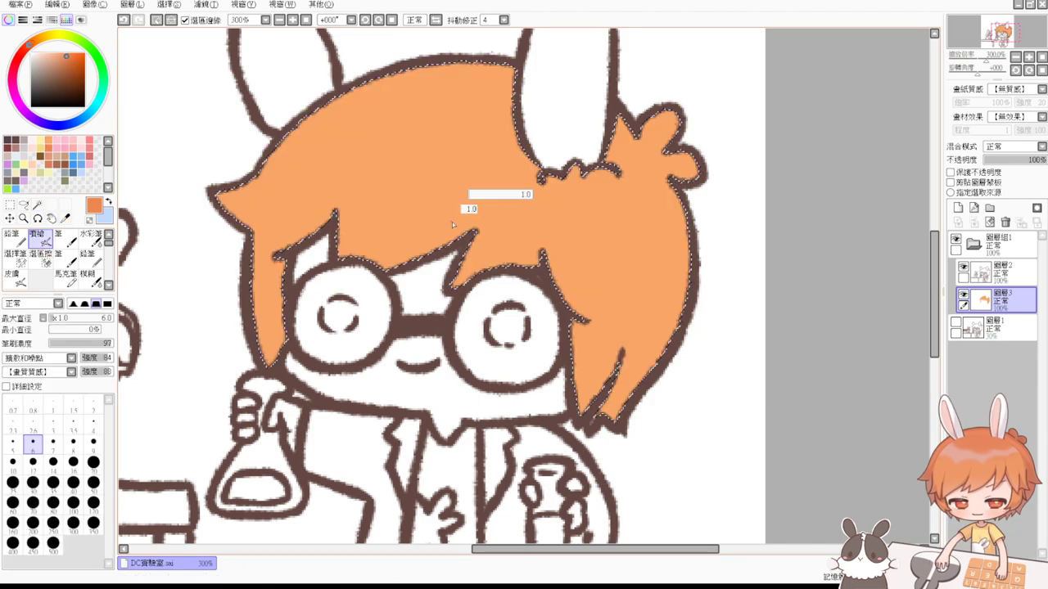
left_click_drag(537, 169, 354, 274)
mouse_move(380, 252)
left_mouse_down()
mouse_move(532, 190)
mouse_move(434, 284)
left_mouse_up()
left_click(280, 20)
left_click(280, 20)
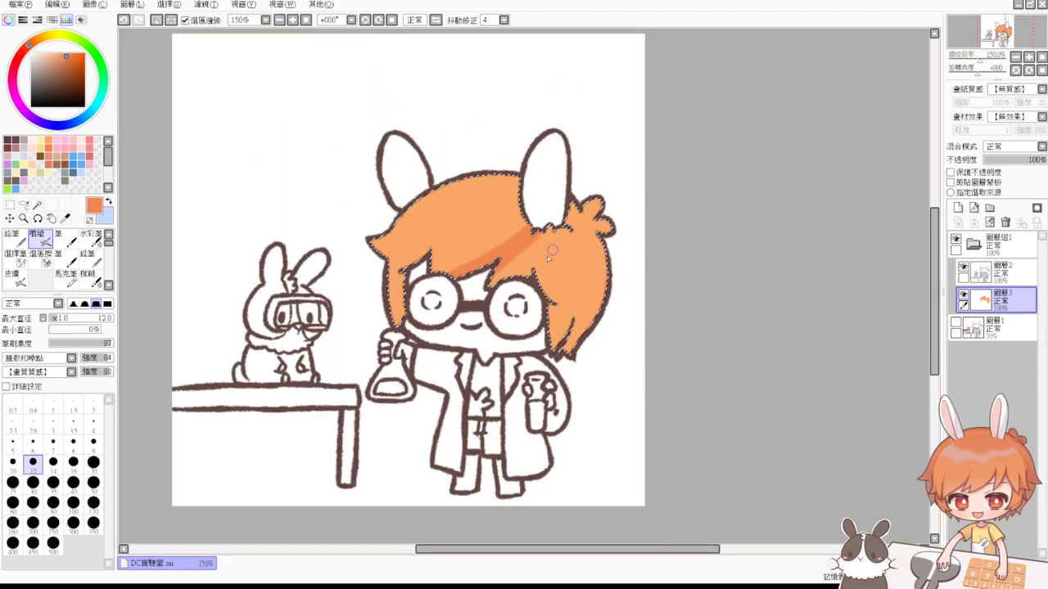
Step: Shade the back of the hair, the tied tuft and the front side lock with darker orange at brush size 12, adding accent strokes on the fringe
left_click_drag(540, 234, 499, 276)
mouse_move(553, 231)
left_mouse_down()
mouse_move(573, 211)
mouse_move(544, 270)
mouse_move(553, 263)
left_mouse_up()
mouse_move(586, 215)
left_mouse_down()
mouse_move(551, 314)
mouse_move(558, 324)
left_mouse_up()
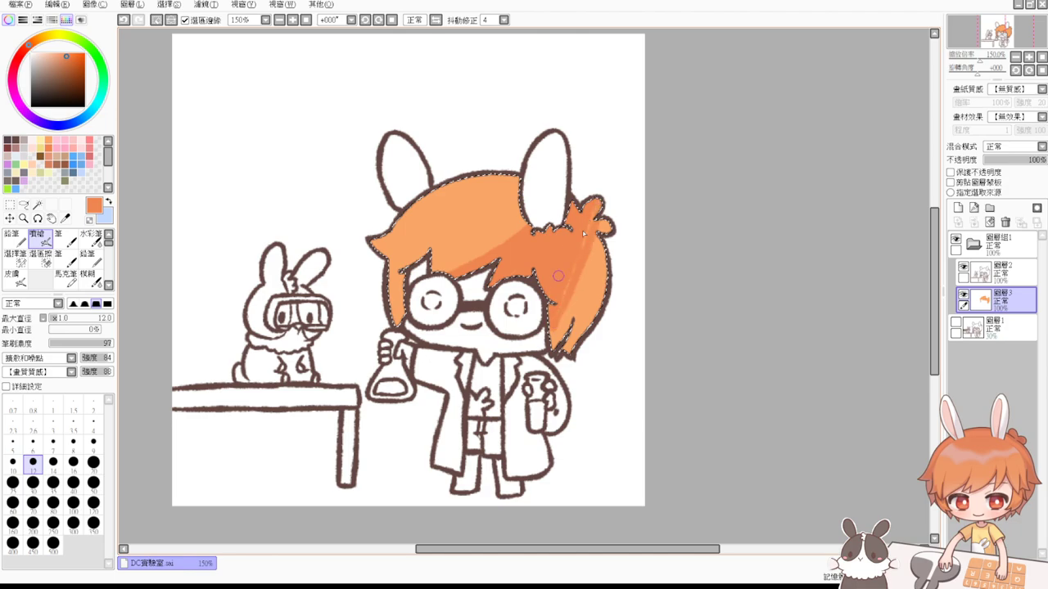
mouse_move(591, 242)
left_mouse_down()
mouse_move(570, 308)
mouse_move(587, 313)
left_mouse_up()
left_click_drag(609, 202, 570, 304)
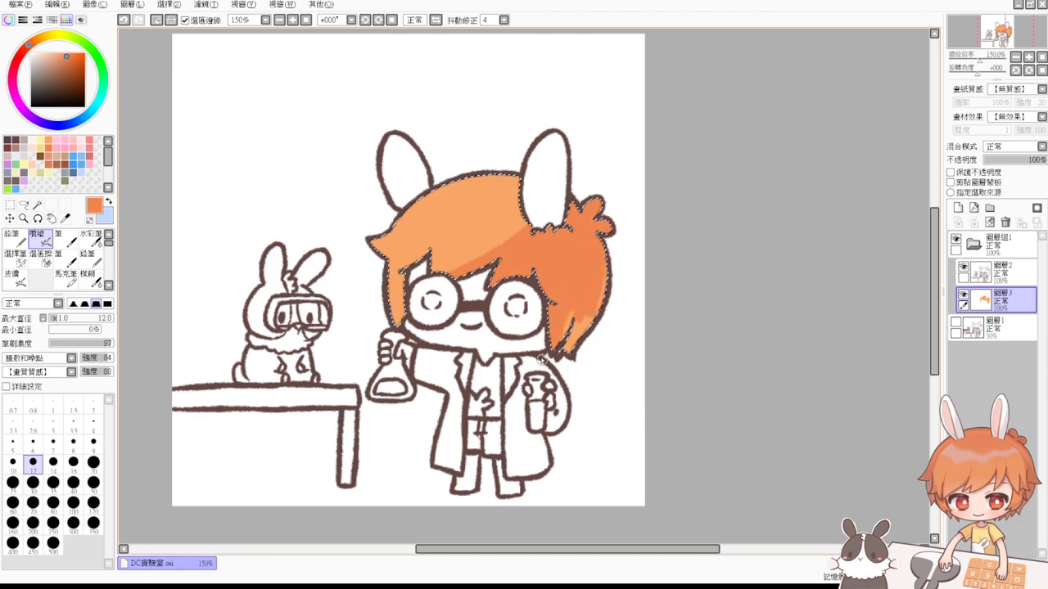
mouse_move(543, 360)
left_mouse_down()
mouse_move(569, 300)
mouse_move(581, 348)
mouse_move(587, 342)
mouse_move(603, 274)
left_mouse_up()
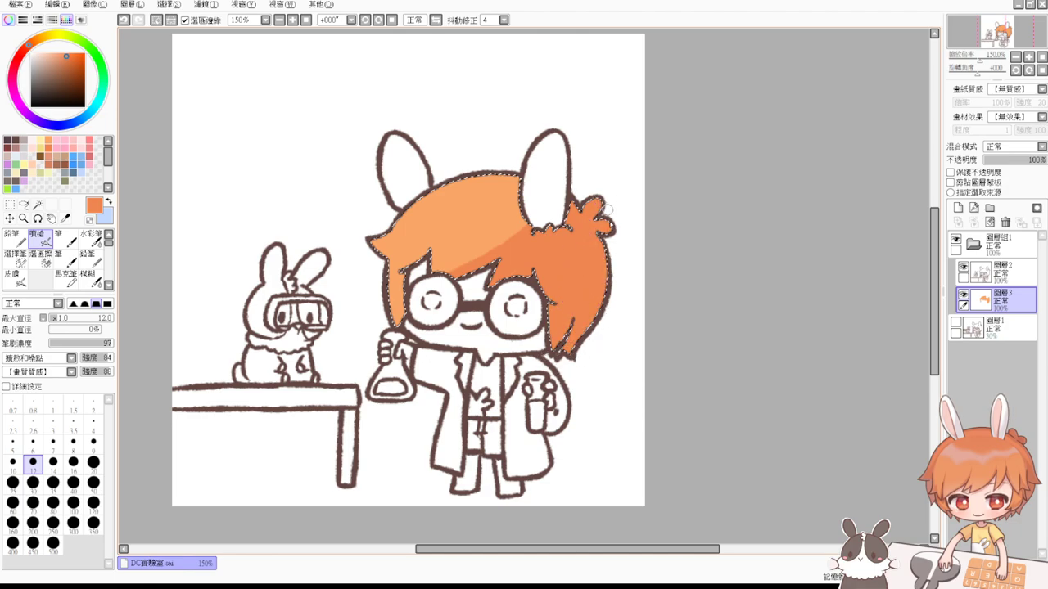
left_click_drag(411, 286, 399, 320)
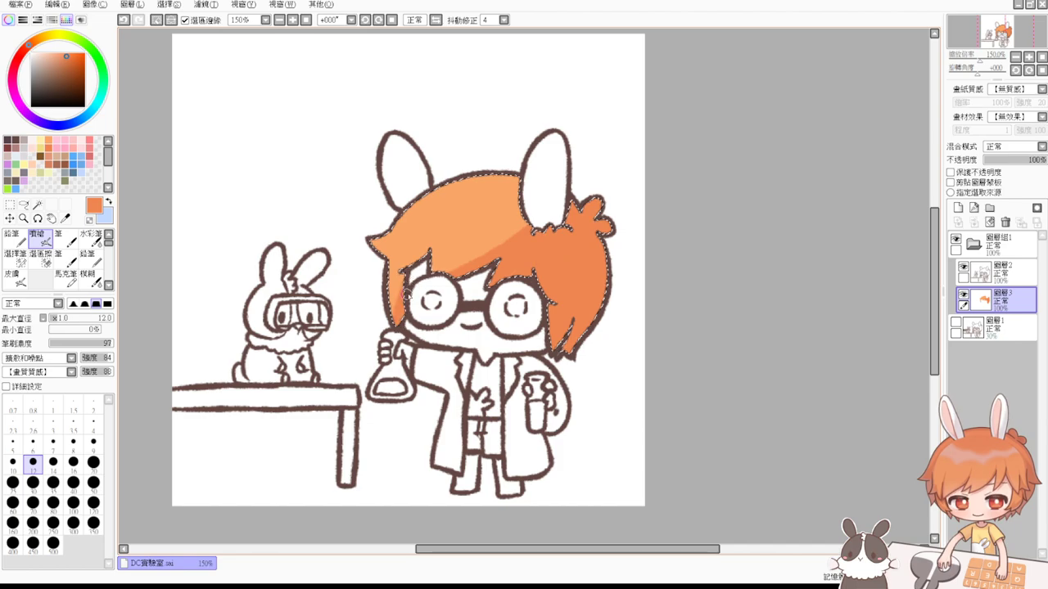
left_click_drag(486, 229, 473, 247)
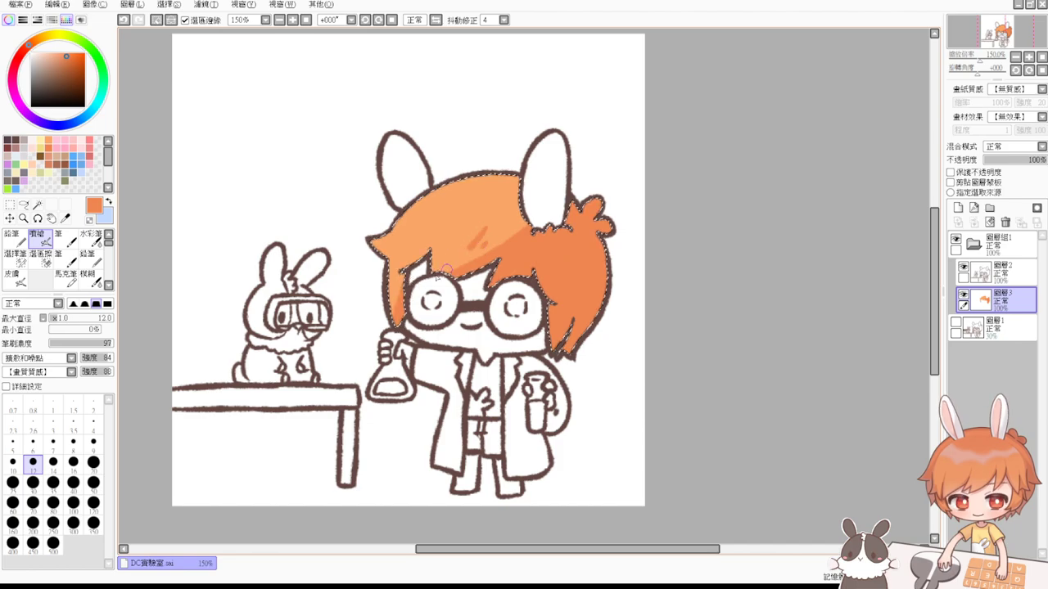
Step: Dab light orange accents into the hair shadow, paint peach highlights along the crown and fringe, and clear the selection
right_click(508, 225)
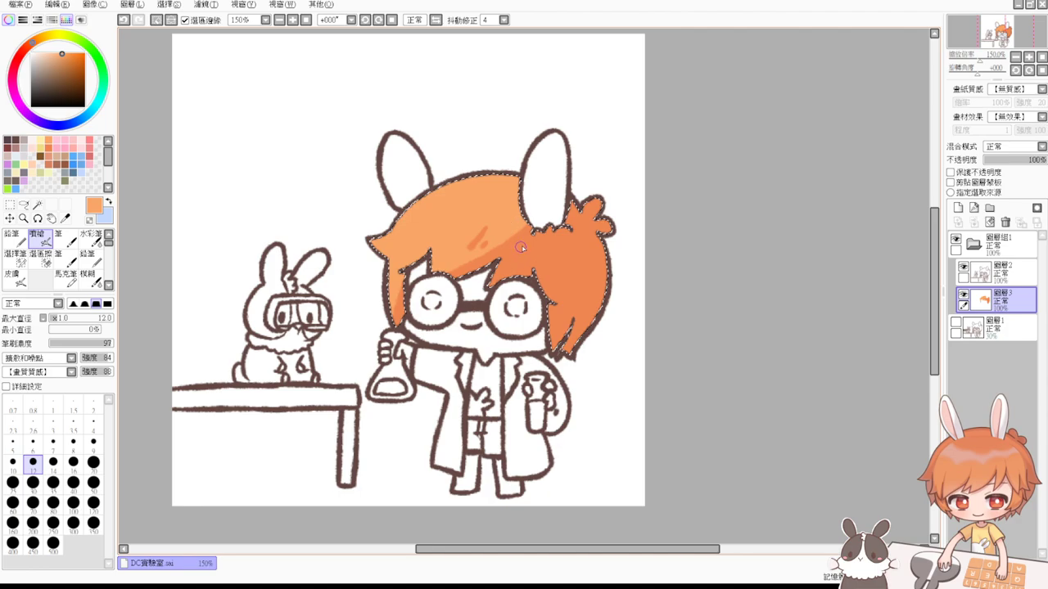
right_click(425, 210)
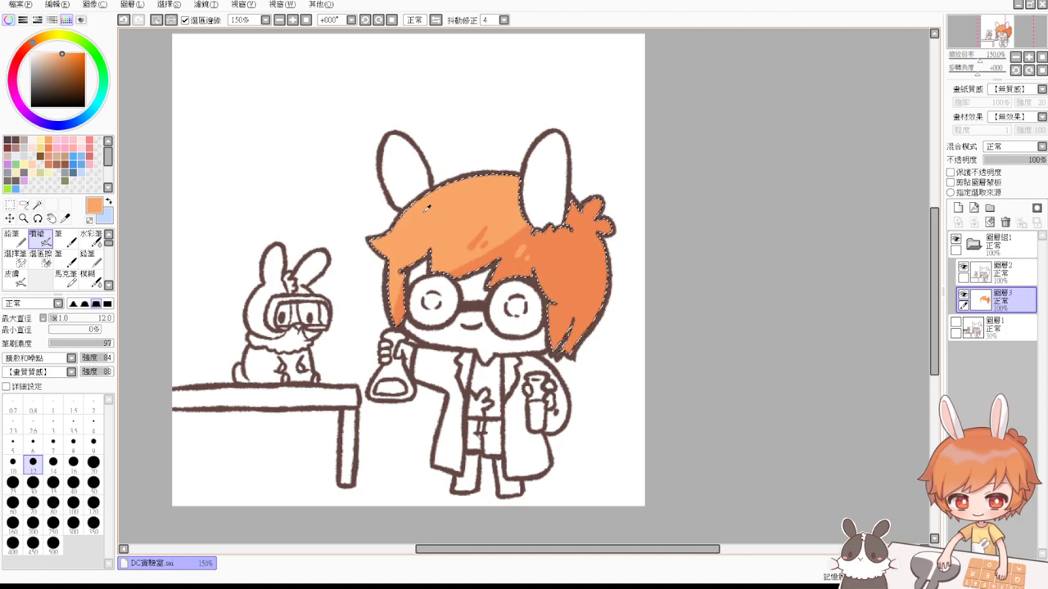
left_click(51, 53)
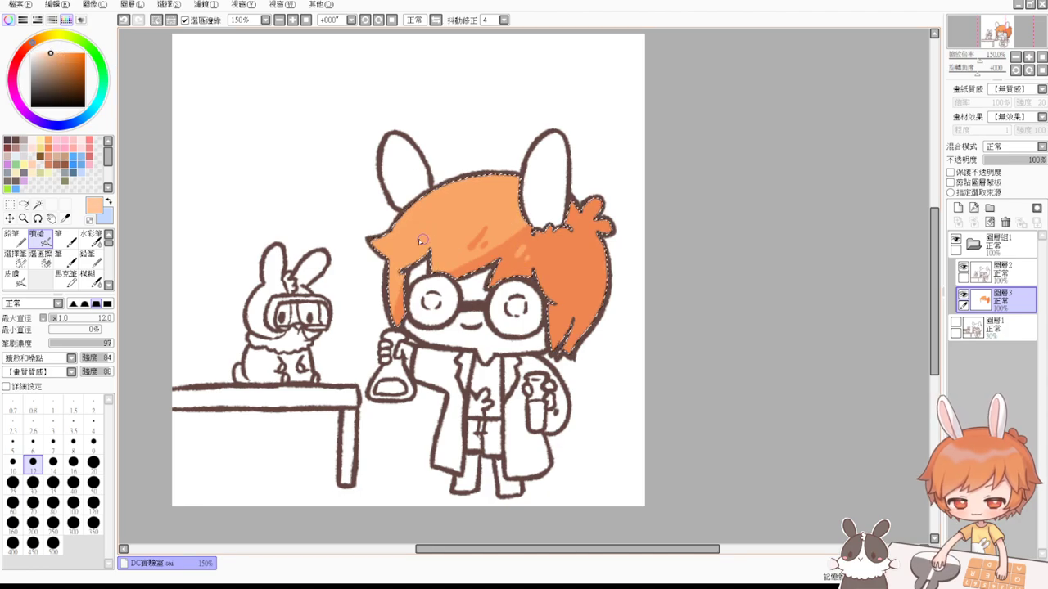
mouse_move(392, 229)
left_mouse_down()
mouse_move(410, 207)
mouse_move(514, 177)
left_mouse_up()
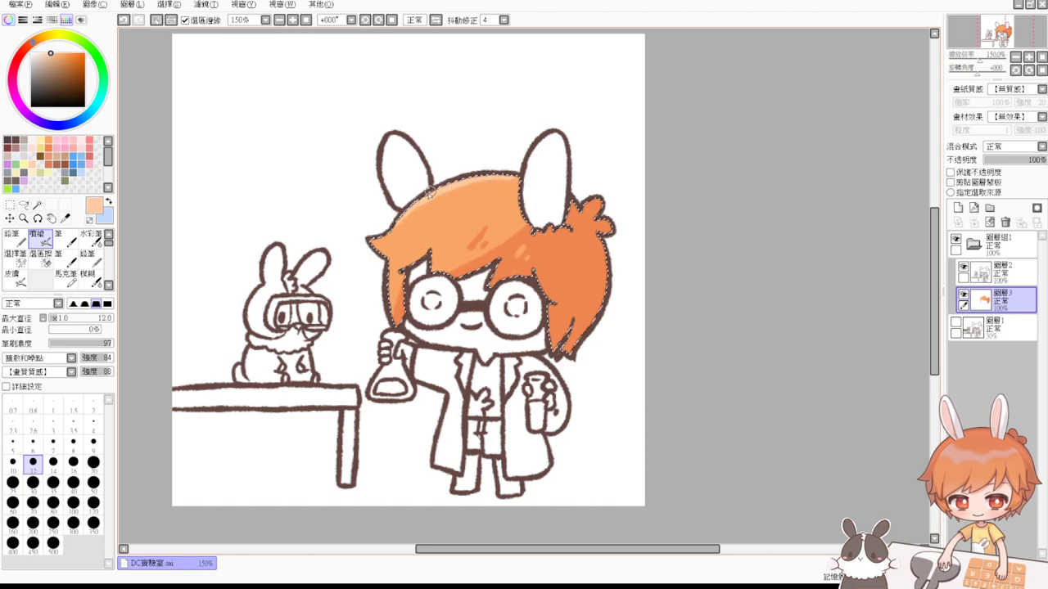
mouse_move(454, 204)
left_mouse_down()
mouse_move(423, 226)
mouse_move(440, 213)
left_mouse_up()
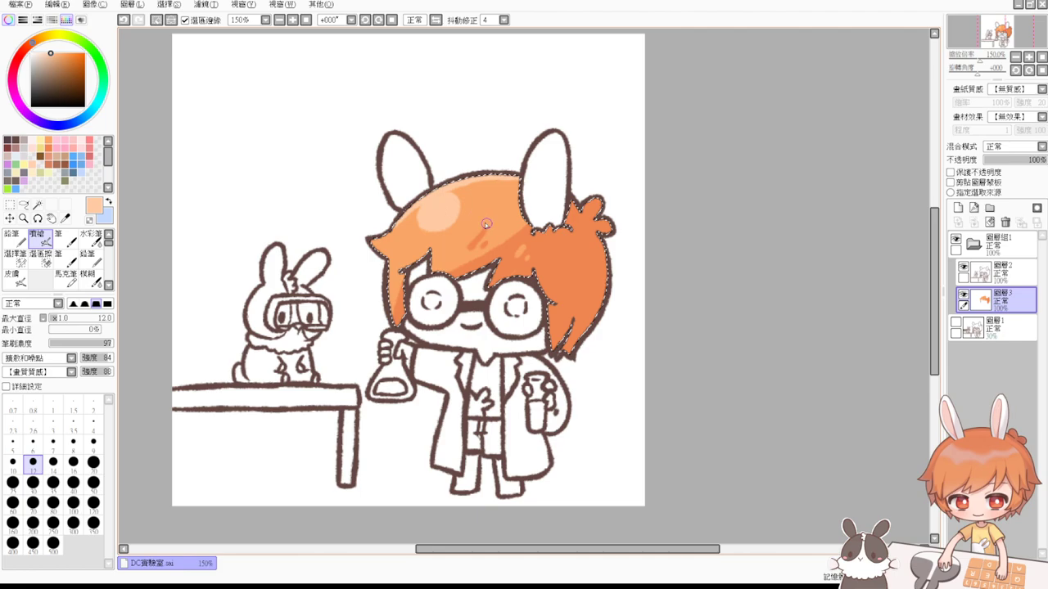
left_click(518, 228)
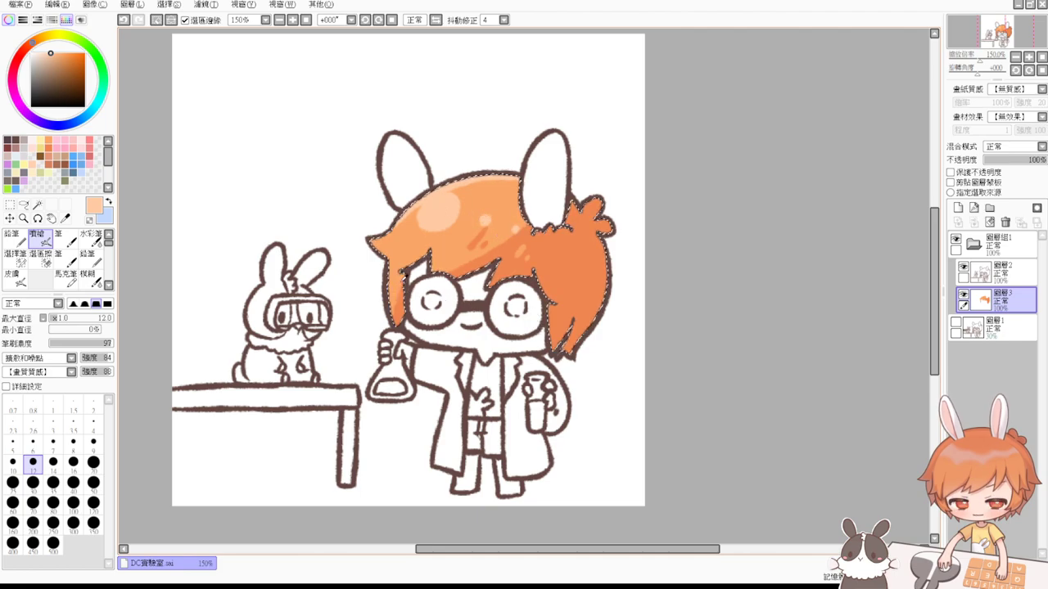
key("ctrl+d")
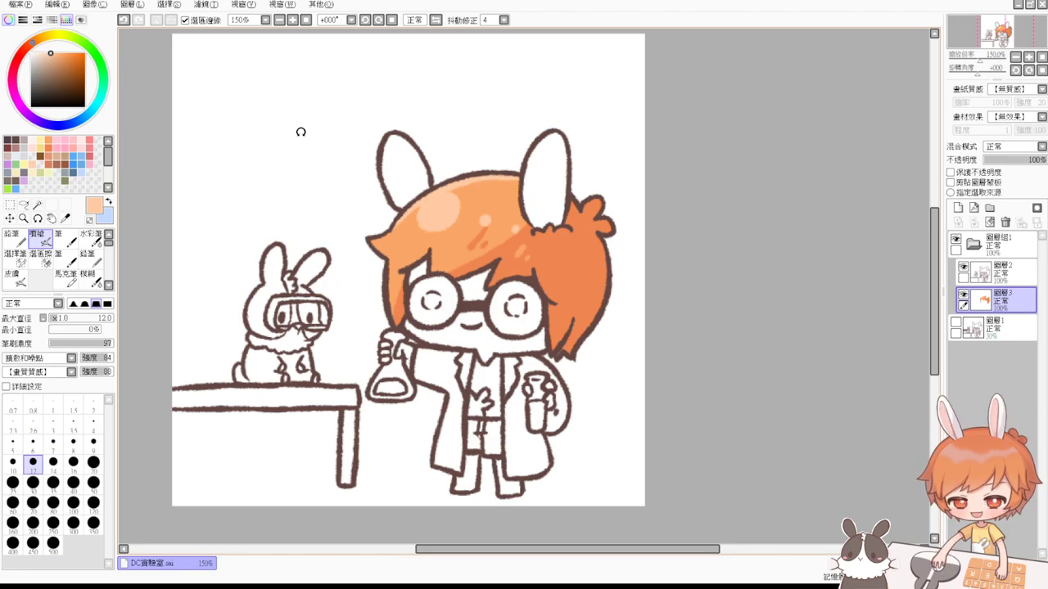
left_click_drag(301, 132, 353, 229)
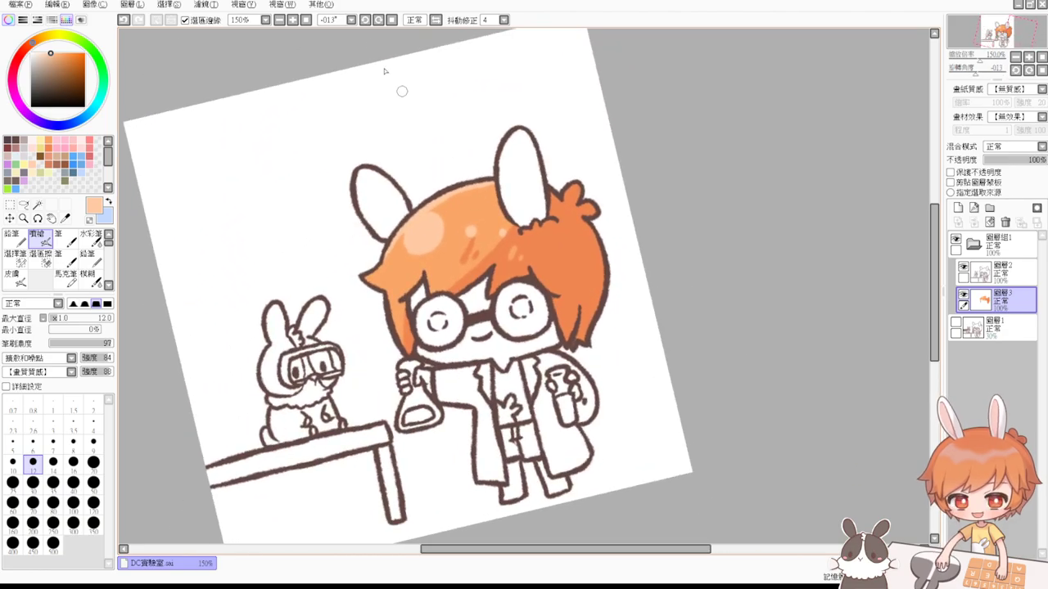
left_click(391, 21)
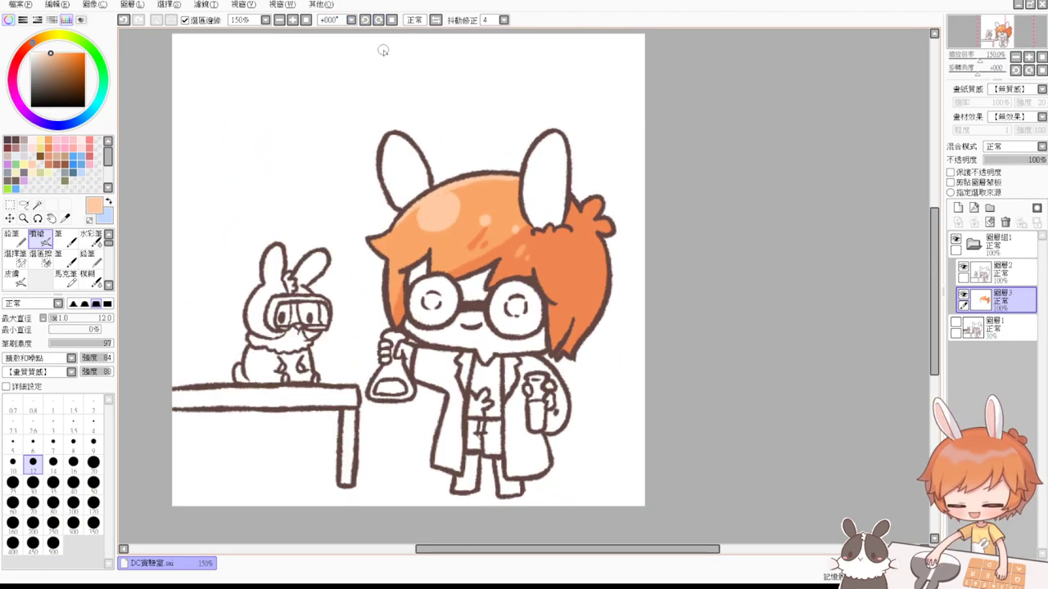
Step: Select the empty glass of the flask and test tube with the Magic Wand, airbrush pale blue-grey shading at size 11, and clear the selection
scroll(383, 51, "up", 1)
left_click_drag(529, 397, 502, 252)
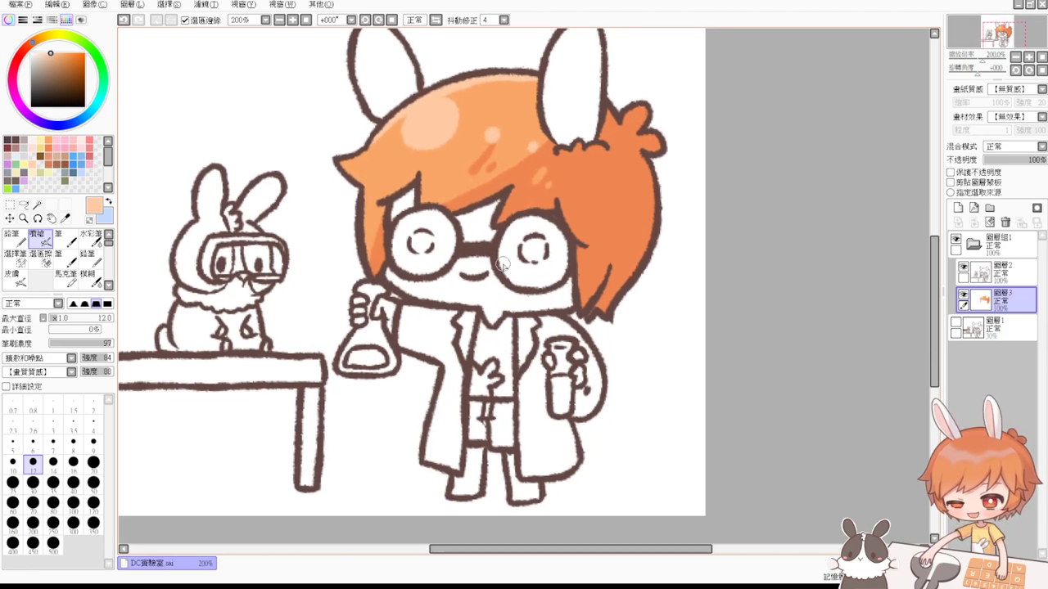
left_click(37, 204)
left_click(376, 293)
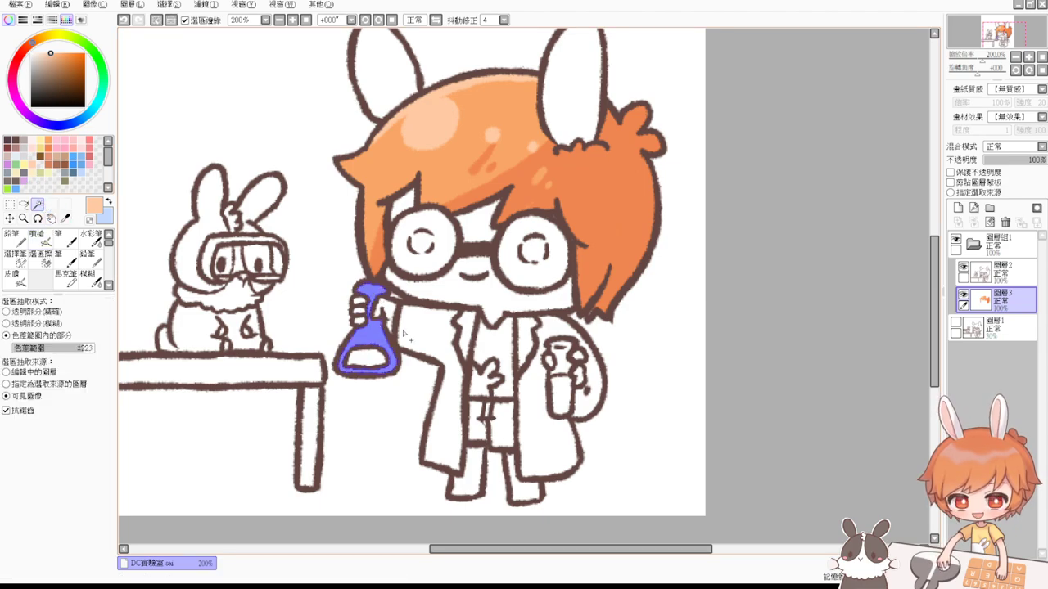
left_click(563, 357)
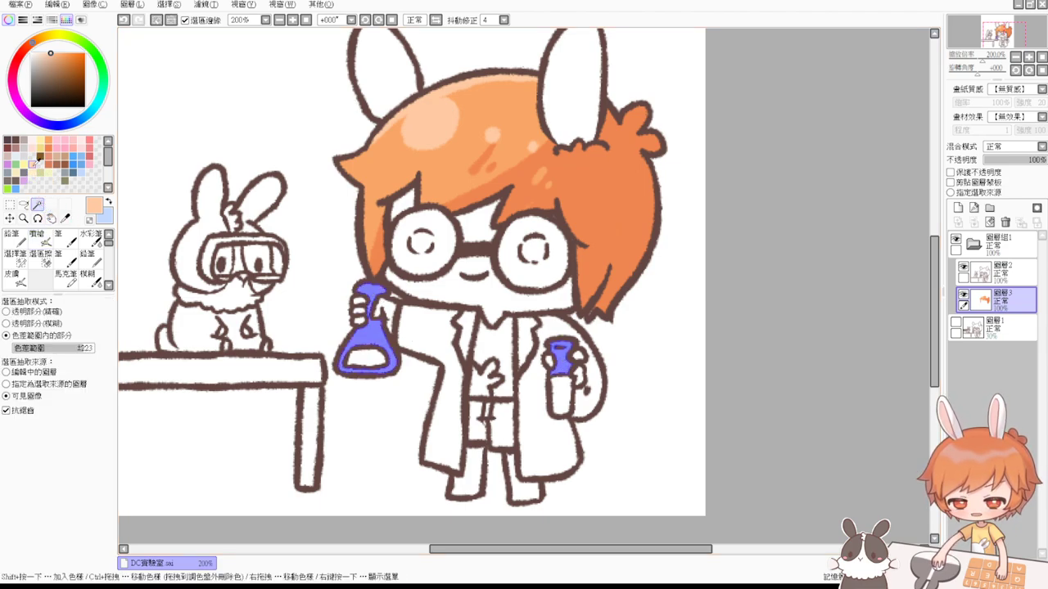
left_click_drag(43, 58, 18, 29)
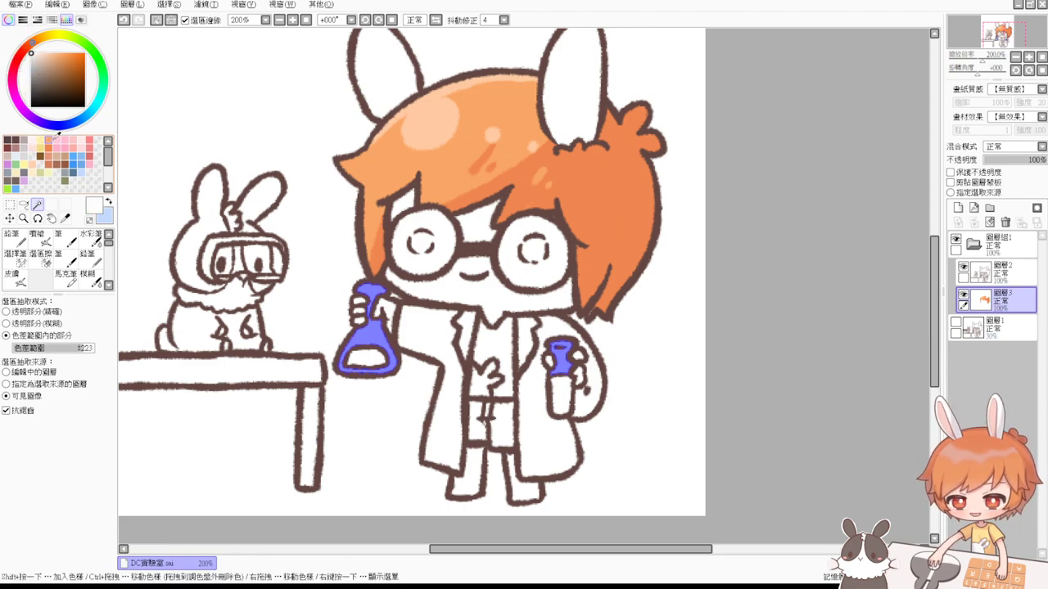
left_click(25, 153)
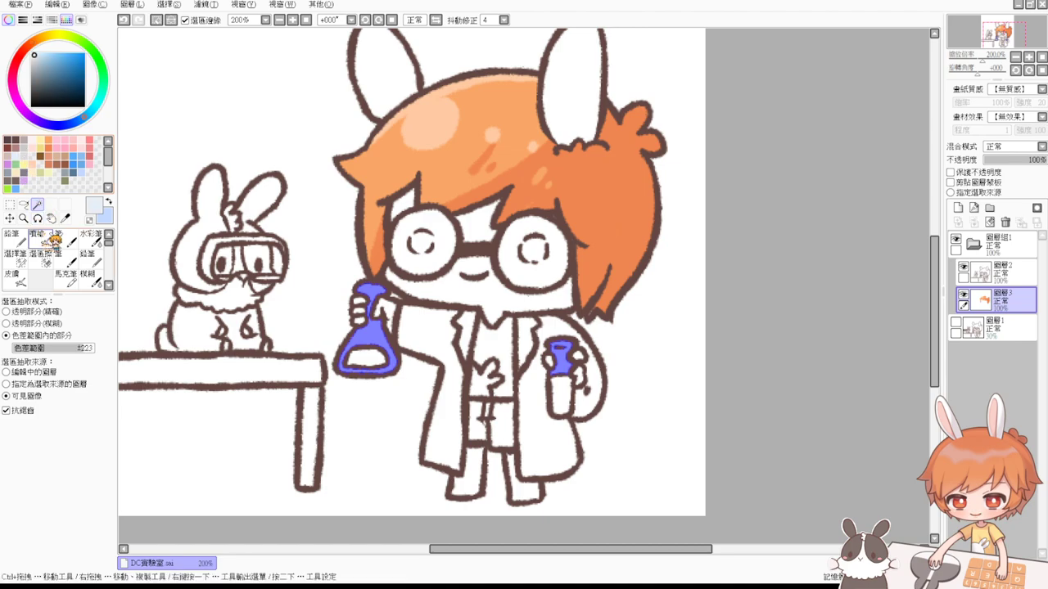
left_click(37, 238)
key("[")
mouse_move(370, 343)
left_mouse_down()
mouse_move(393, 341)
mouse_move(381, 377)
left_mouse_up()
mouse_move(576, 370)
left_mouse_down()
mouse_move(586, 337)
mouse_move(558, 384)
left_mouse_up()
mouse_move(394, 291)
left_mouse_down()
mouse_move(372, 301)
mouse_move(358, 335)
left_mouse_up()
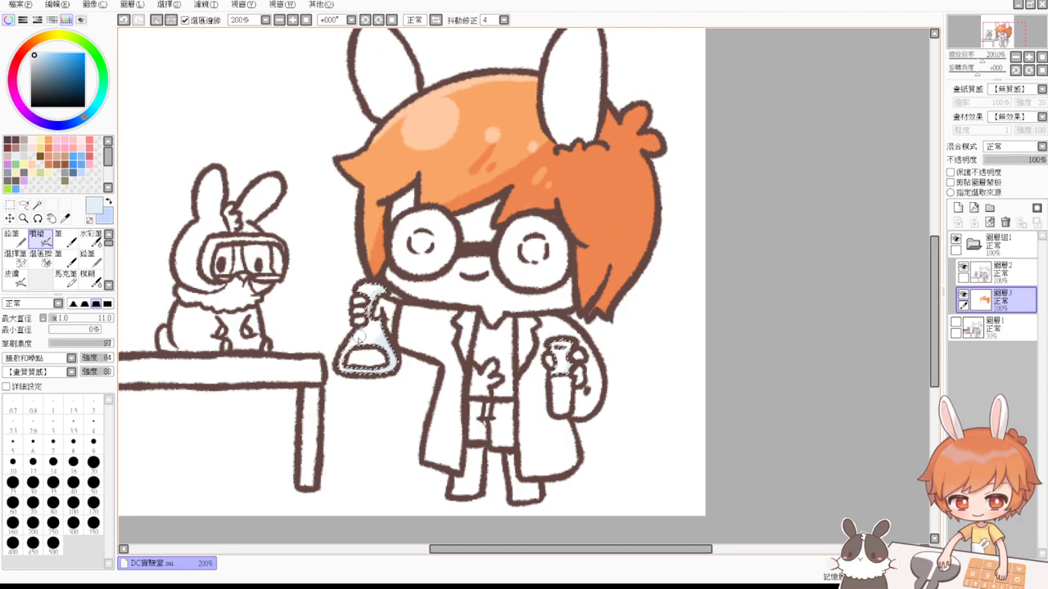
key("ctrl+d")
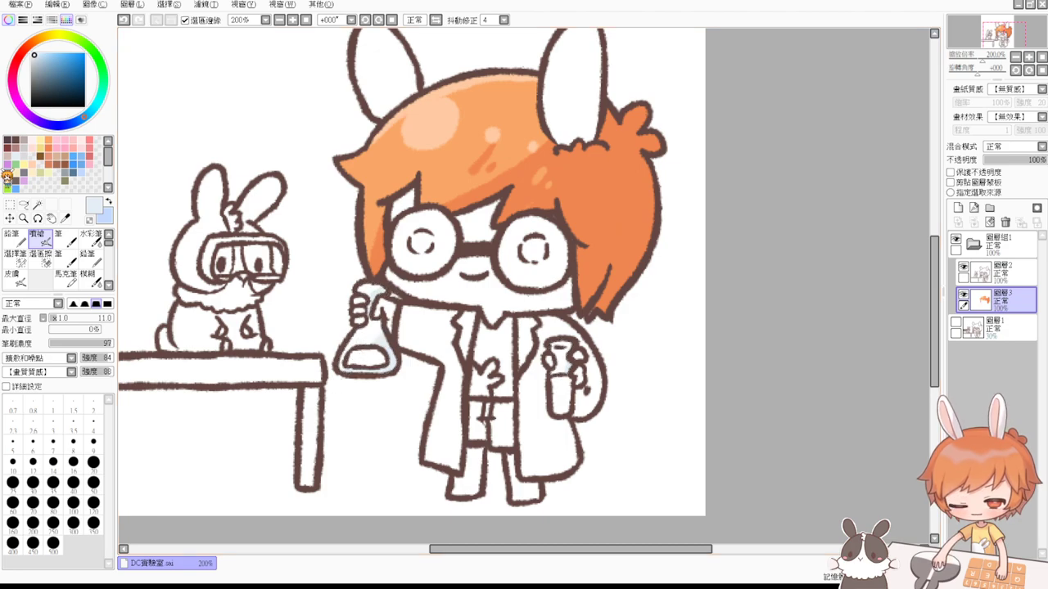
Step: Select both glasses lenses with the Magic Wand, airbrush pale blue-grey over the pupils and lens edges at size 12, and clear the selection
left_click(37, 204)
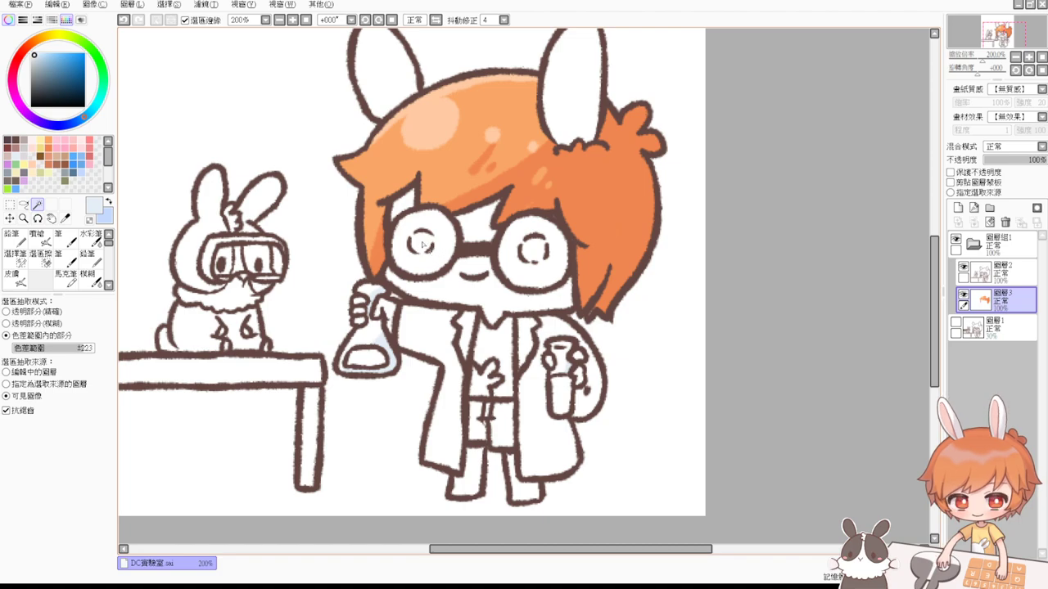
left_click(422, 244)
left_click(522, 252)
left_click(32, 54)
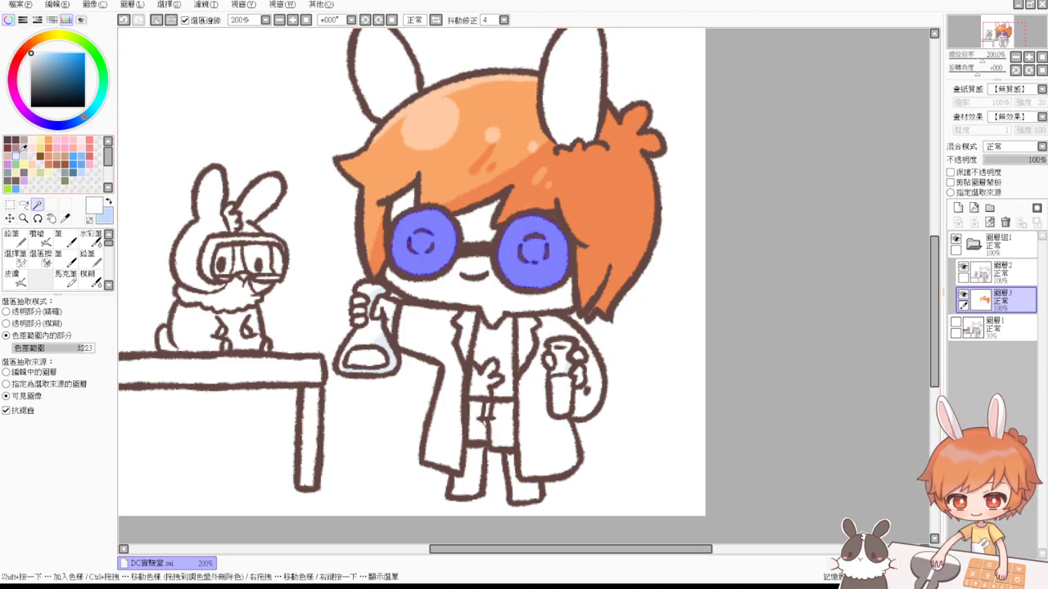
left_click(23, 153)
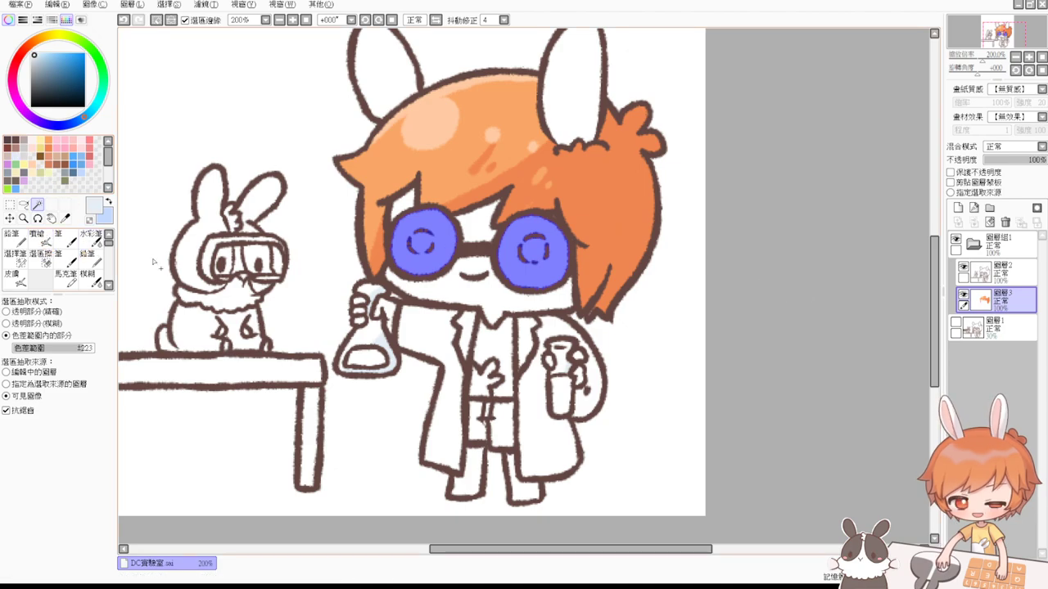
left_click(36, 237)
mouse_move(421, 235)
left_mouse_down()
mouse_move(416, 250)
mouse_move(424, 240)
mouse_move(410, 236)
left_mouse_up()
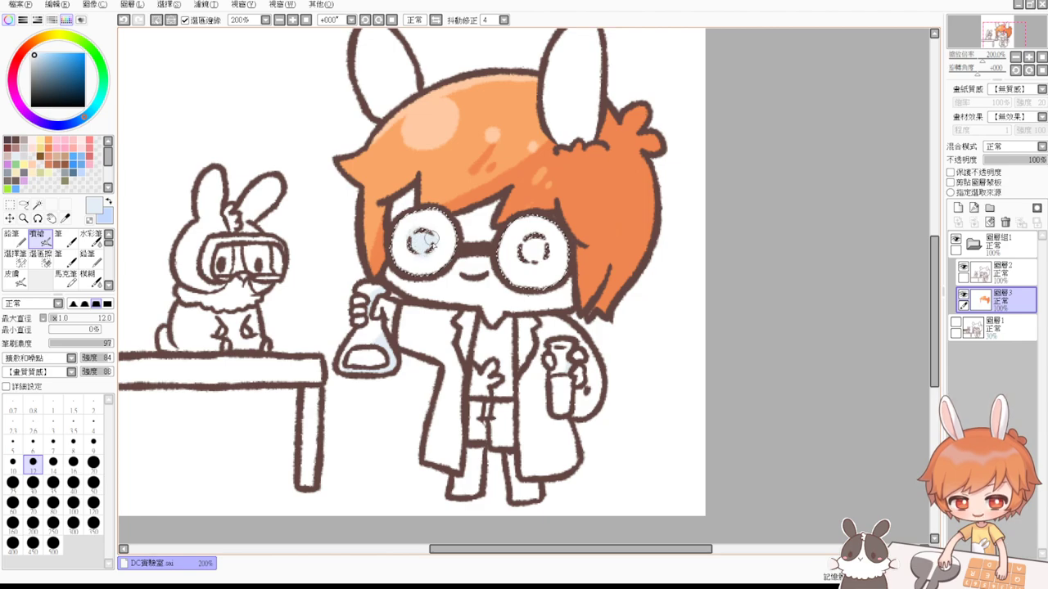
mouse_move(523, 260)
left_mouse_down()
mouse_move(548, 249)
mouse_move(527, 247)
mouse_move(533, 260)
mouse_move(566, 250)
mouse_move(558, 279)
mouse_move(509, 276)
left_mouse_up()
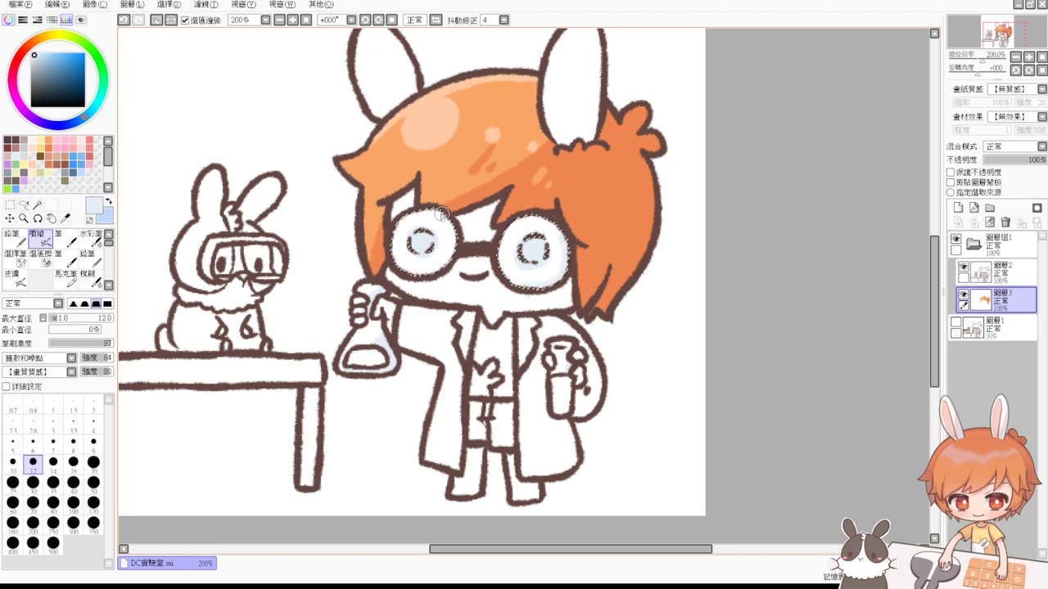
key("ctrl+d")
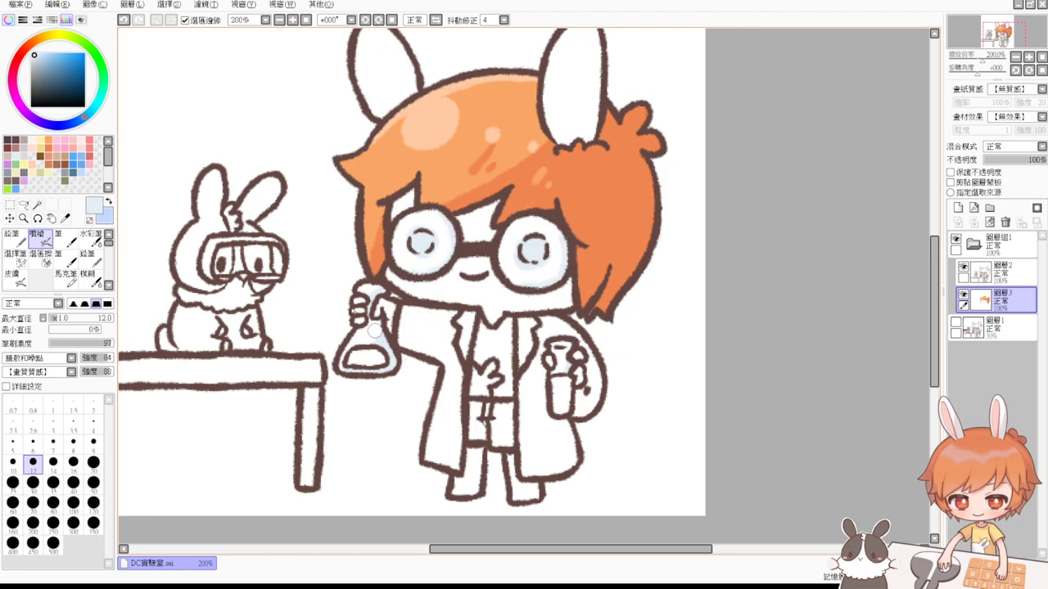
Step: Select the insides of both large rabbit ears with the Magic Wand, airbrush pale blue-grey shading at size 12, and clear the selection
left_click(37, 205)
left_click(382, 60)
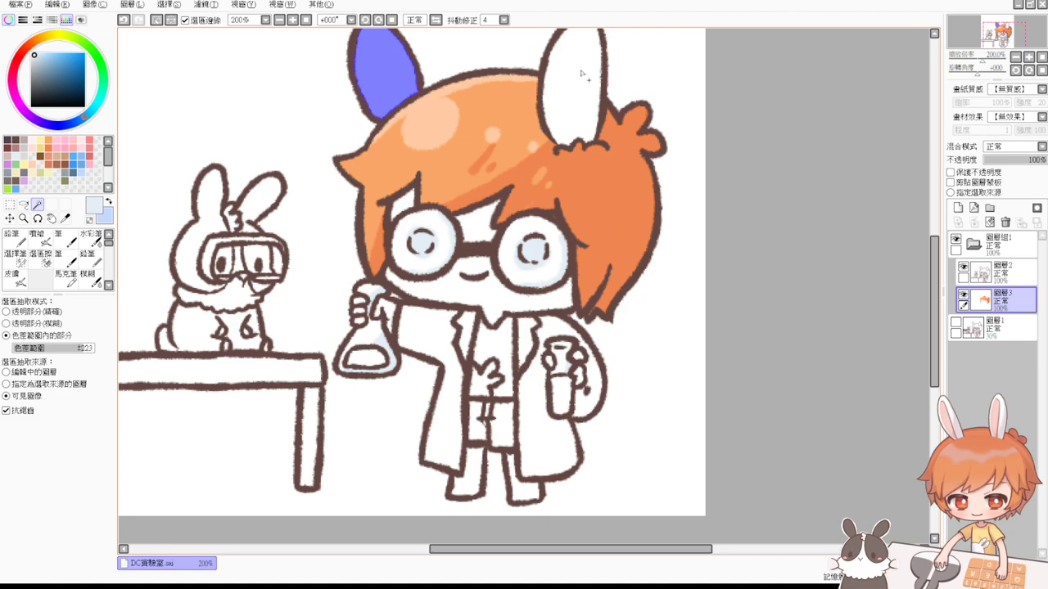
left_click(581, 74)
left_click(31, 53)
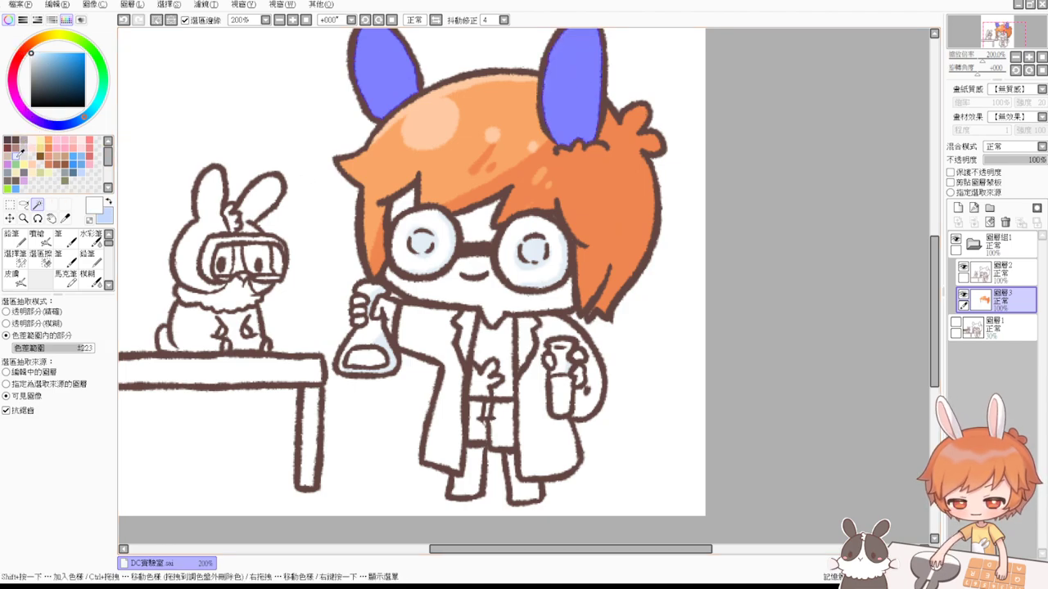
left_click(17, 157)
left_click(43, 239)
left_click_drag(439, 172, 444, 254)
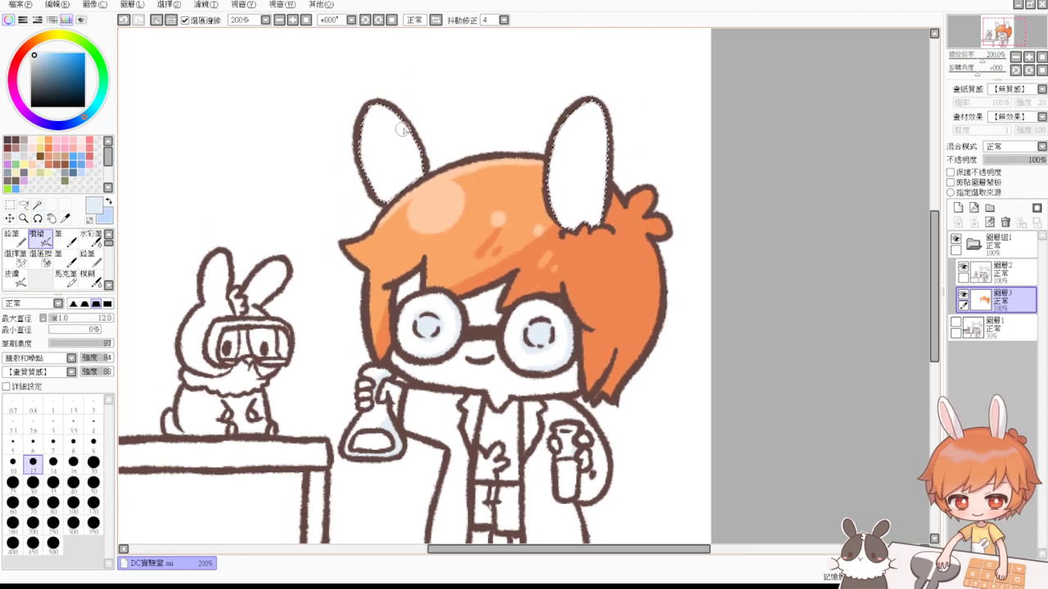
left_click_drag(402, 128, 405, 191)
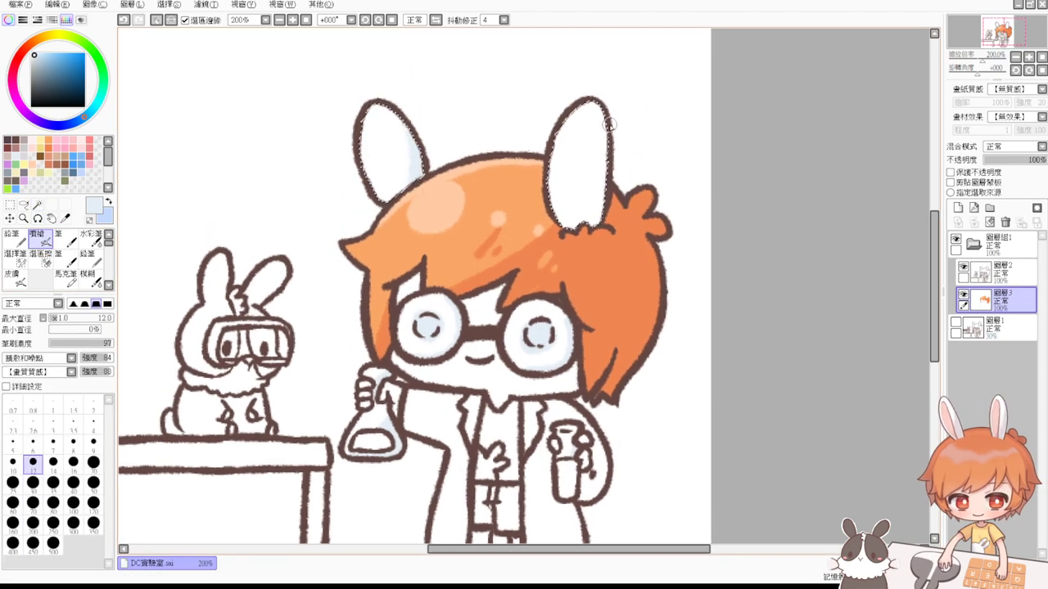
mouse_move(609, 124)
left_mouse_down()
mouse_move(568, 231)
mouse_move(606, 201)
left_mouse_up()
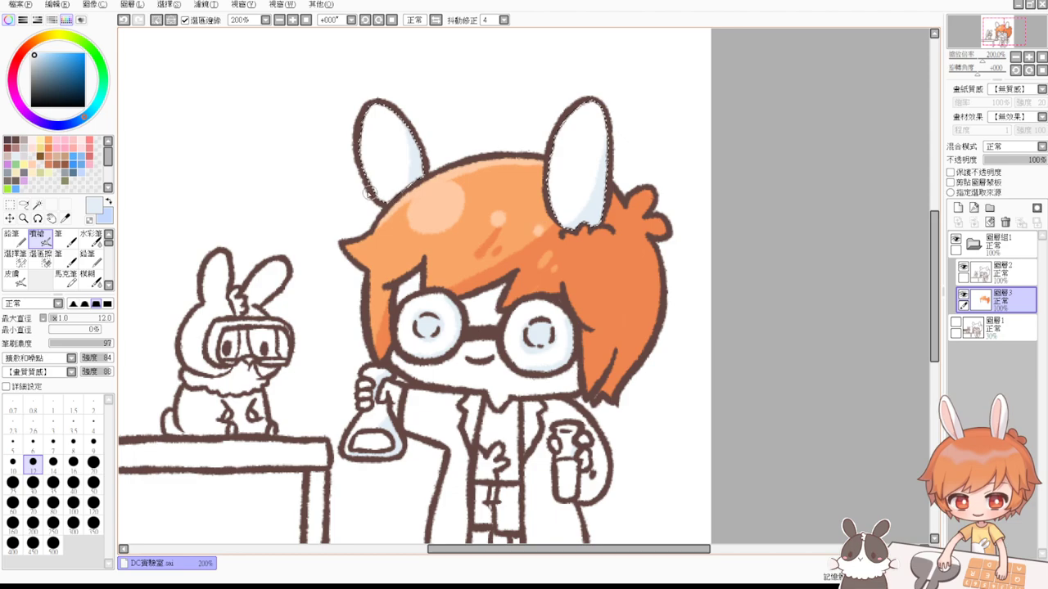
key("ctrl+d")
Step: Select the scientist's face, neck and both hands with the Magic Wand and fill them with a pale pink skin tone
scroll(410, 187, "down", 2)
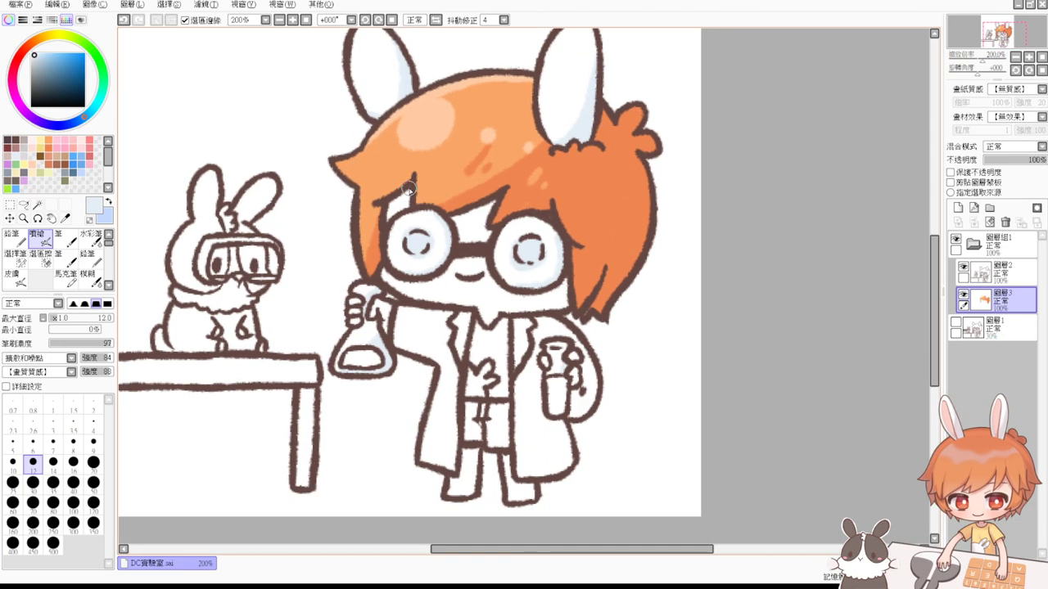
key("w")
left_click(400, 207)
left_click(468, 229)
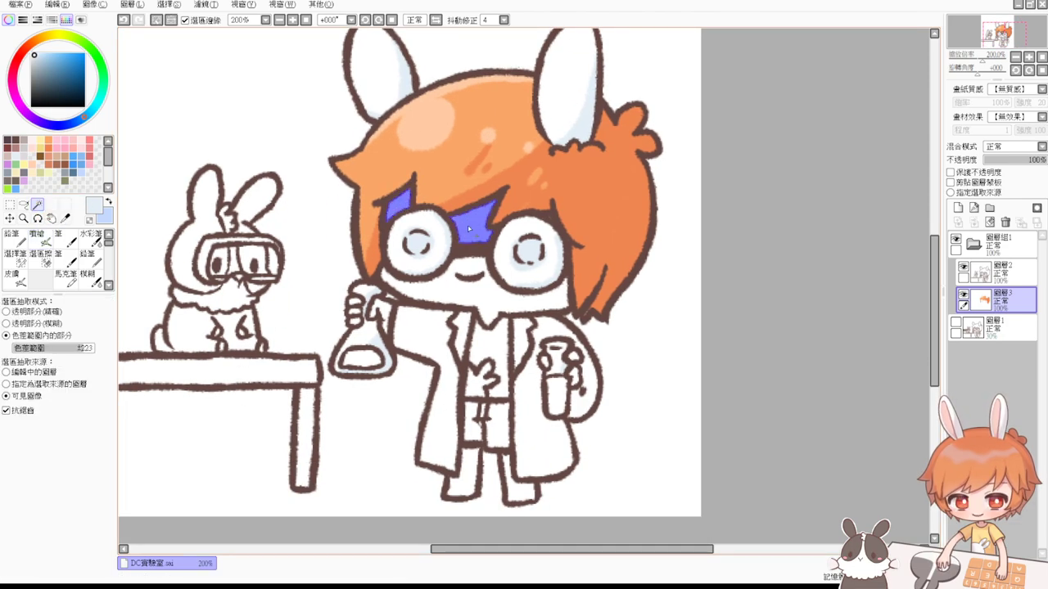
left_click(493, 296)
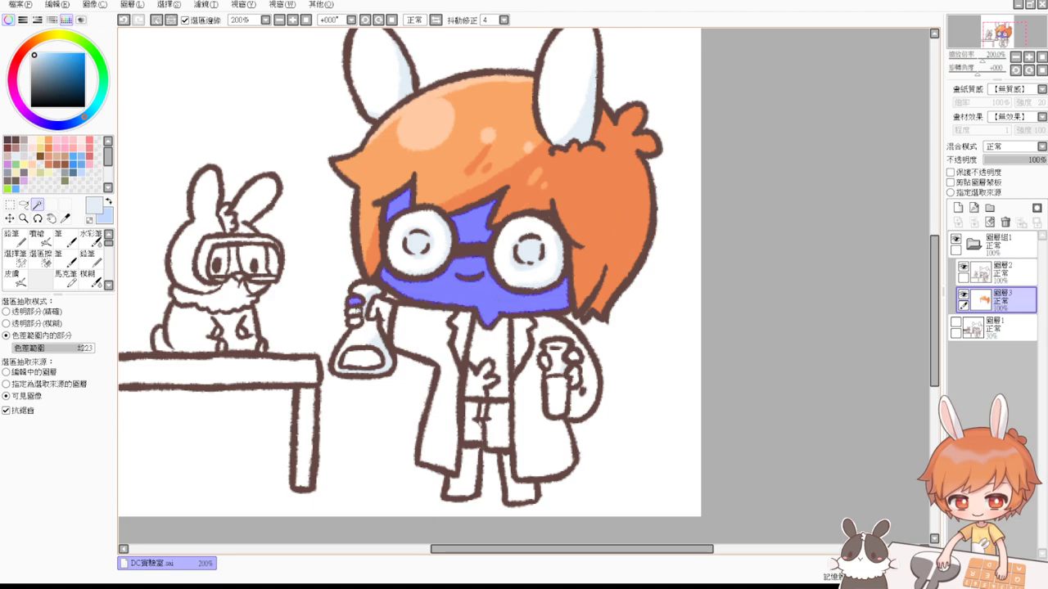
left_click(390, 315)
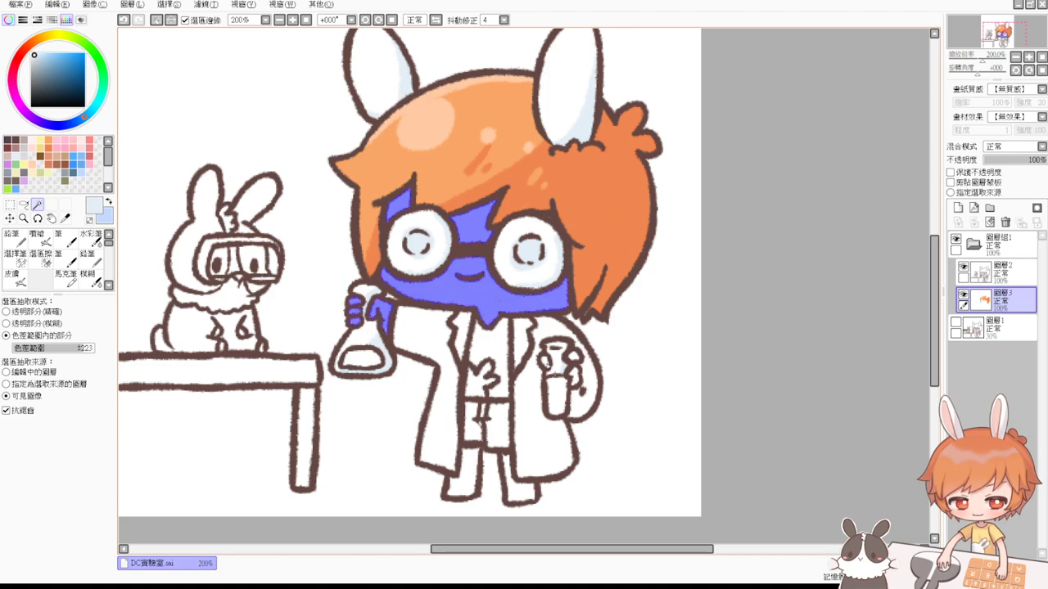
left_click(545, 361)
left_click(560, 364)
key("ctrl+z")
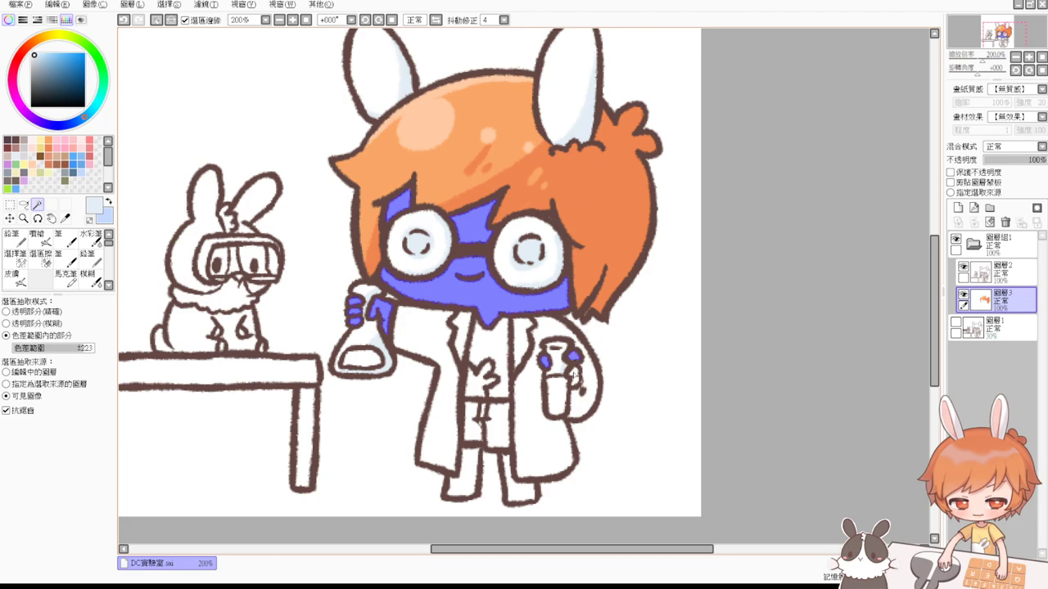
left_click(575, 376)
left_click(32, 149)
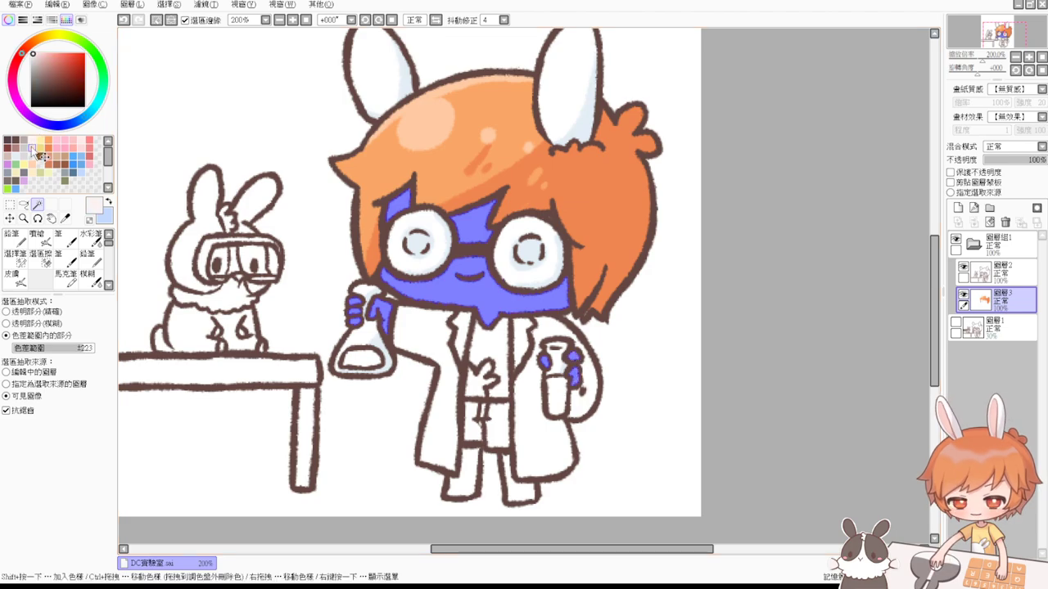
Step: Airbrush deeper pink shadows under the fringe, along the jaw and neck, and on both hands at size 9, and clear the selection
left_click(39, 238)
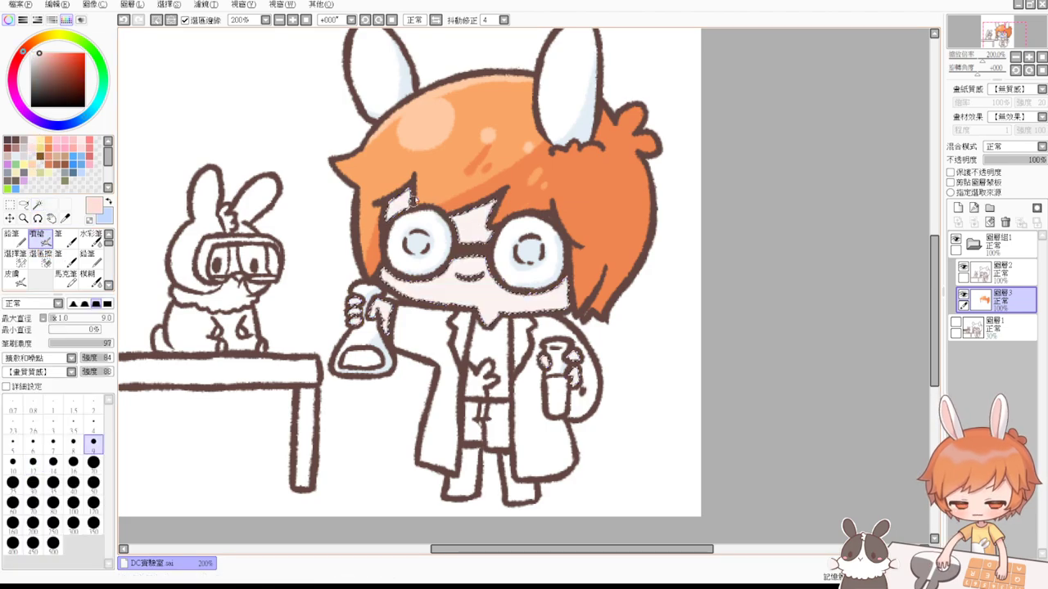
mouse_move(414, 201)
left_mouse_down()
mouse_move(391, 200)
mouse_move(391, 214)
left_mouse_up()
left_click_drag(496, 214, 426, 233)
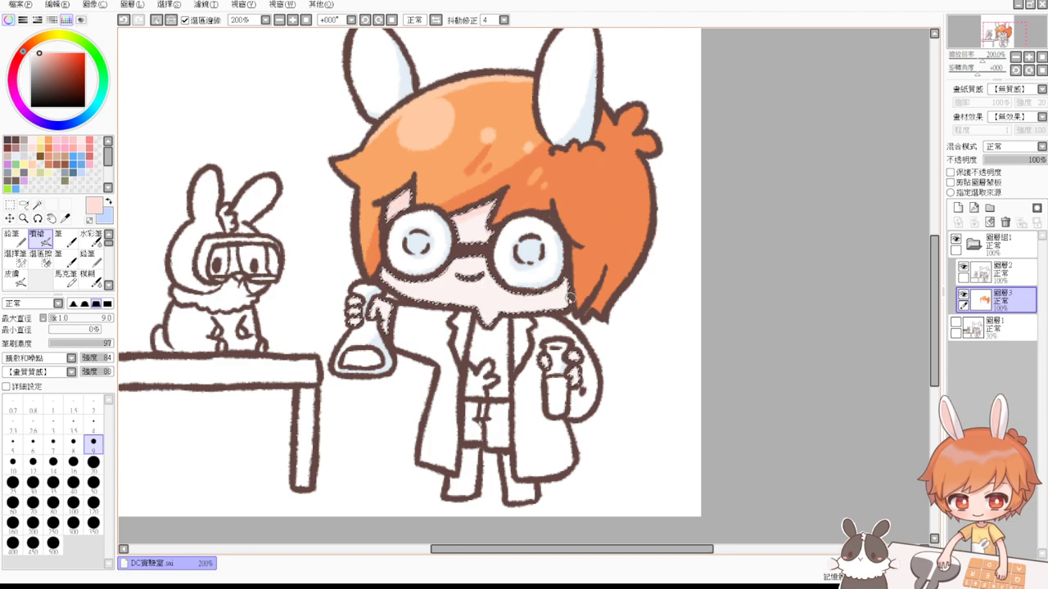
mouse_move(566, 283)
left_mouse_down()
mouse_move(557, 304)
mouse_move(446, 310)
mouse_move(491, 324)
left_mouse_up()
mouse_move(393, 311)
left_mouse_down()
mouse_move(355, 332)
mouse_move(365, 315)
left_mouse_up()
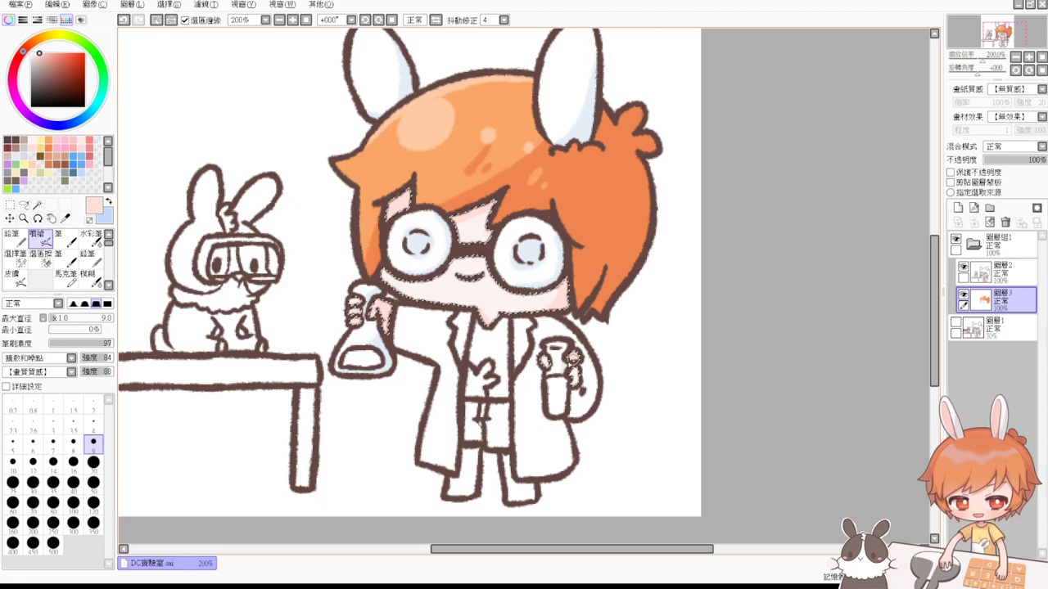
left_click_drag(573, 359, 573, 385)
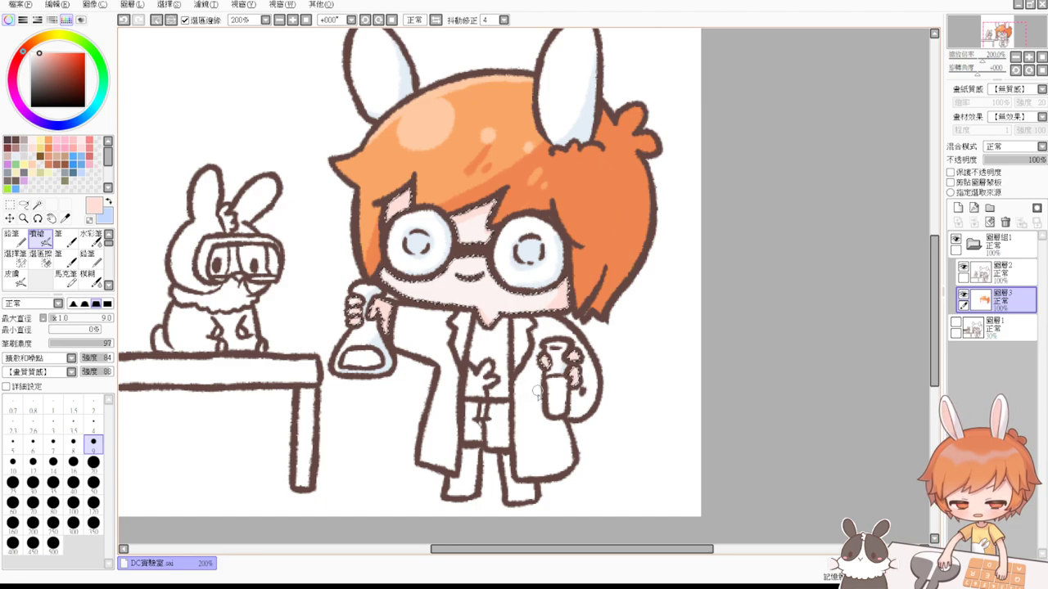
key("ctrl+d")
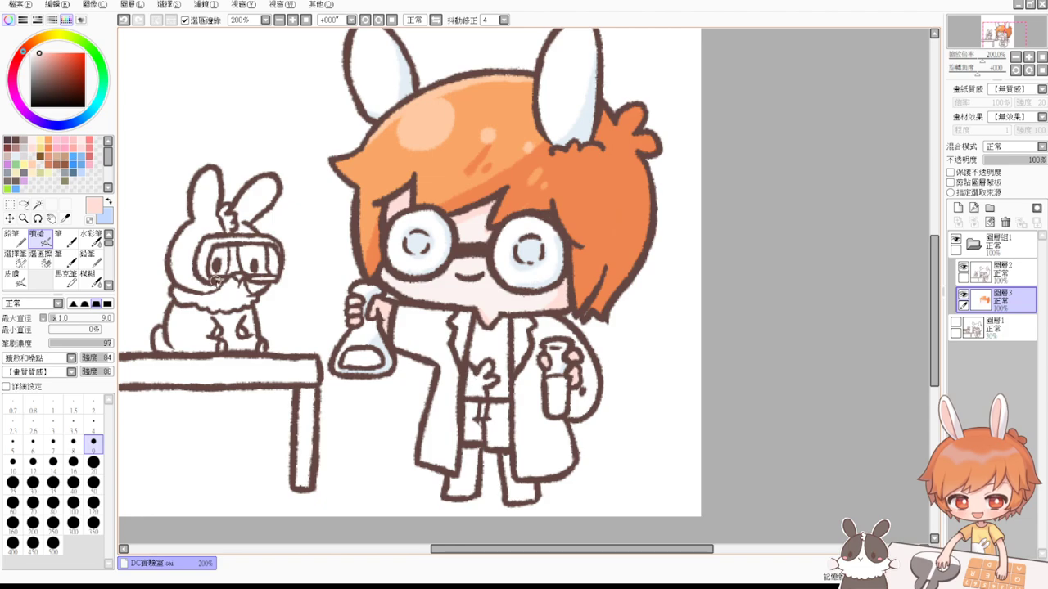
Step: Restore the skin selection, airbrush pink blush on both cheeks at size 16, and clear the selection
key("ctrl+z")
left_click(81, 148)
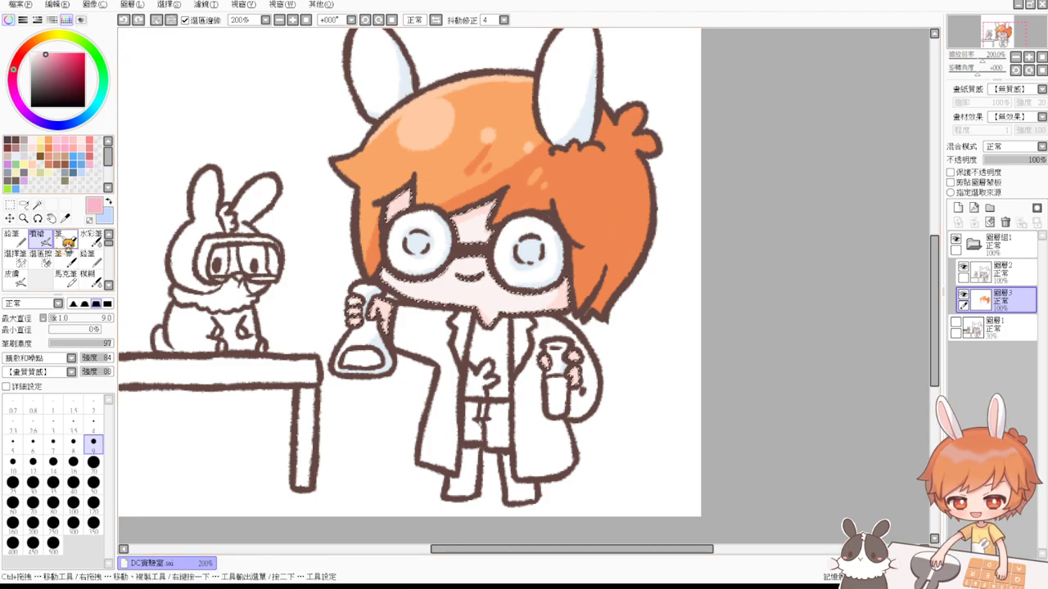
left_click(73, 462)
left_click_drag(383, 280, 401, 283)
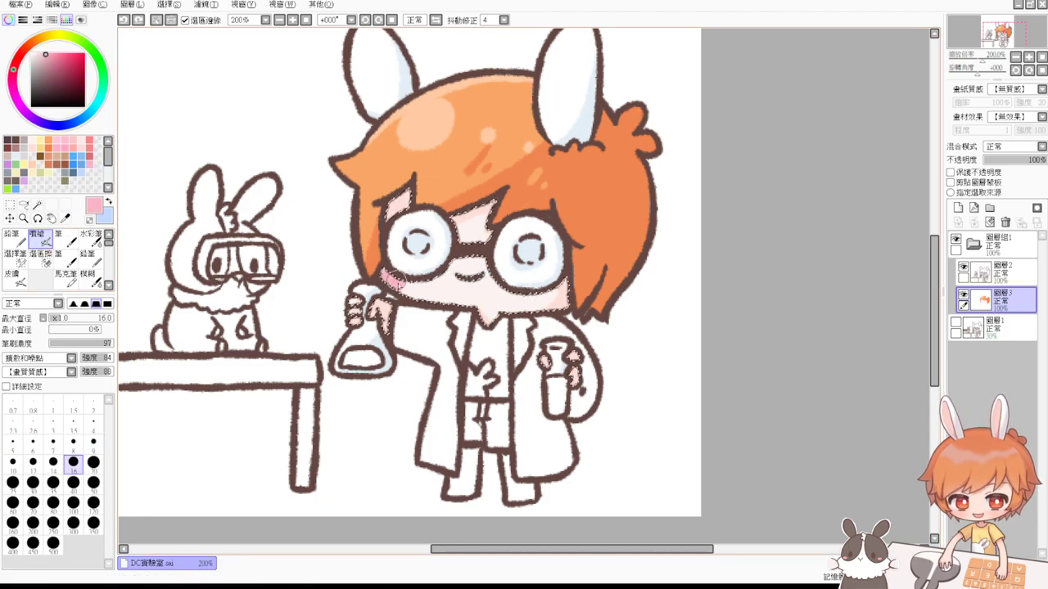
left_click_drag(537, 296, 561, 301)
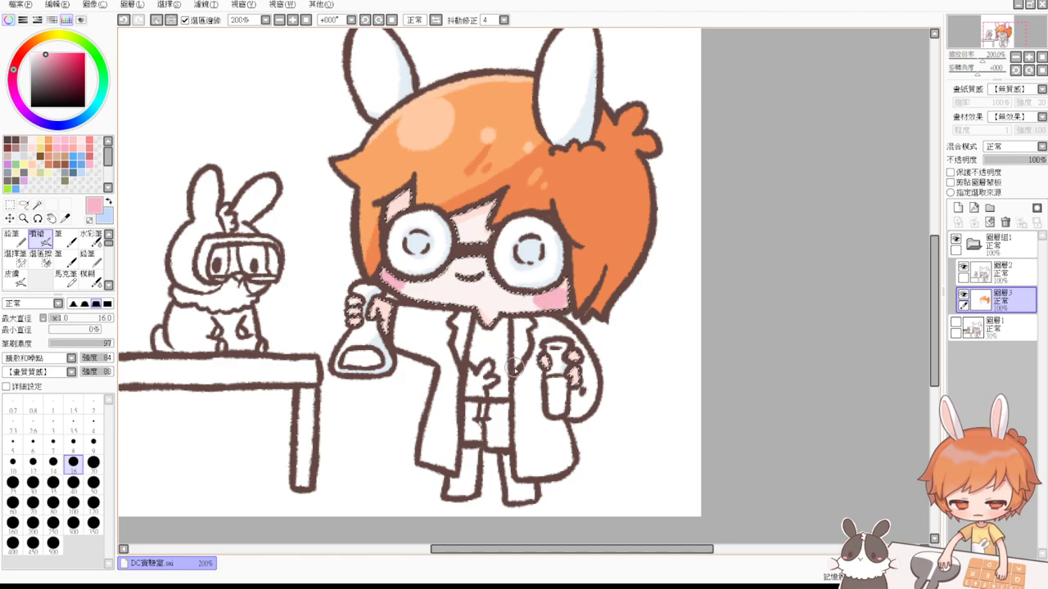
key("ctrl+d")
key("ctrl+z")
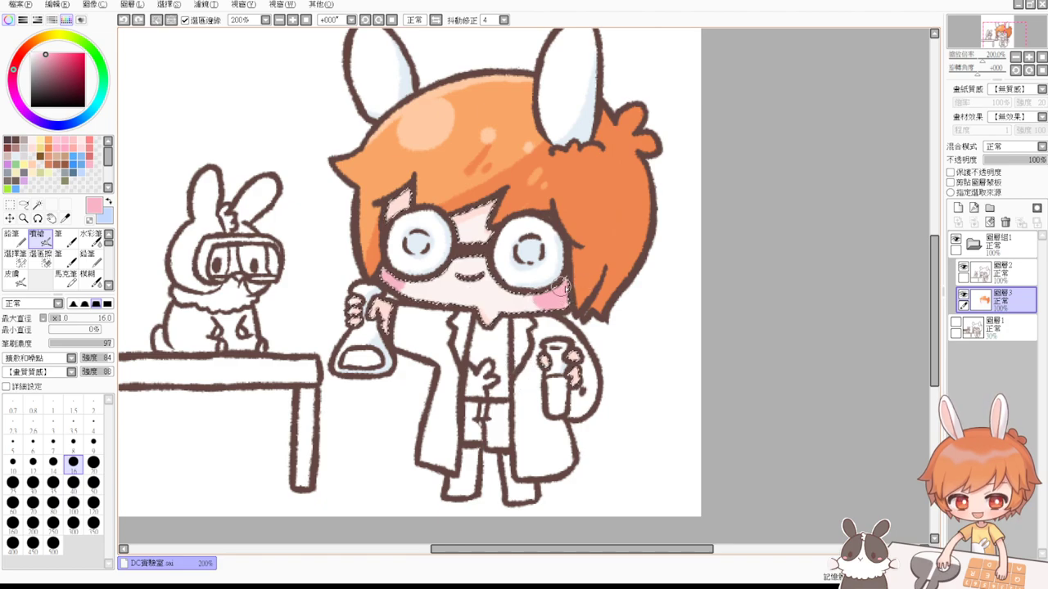
left_click_drag(561, 288, 558, 293)
key("ctrl+d")
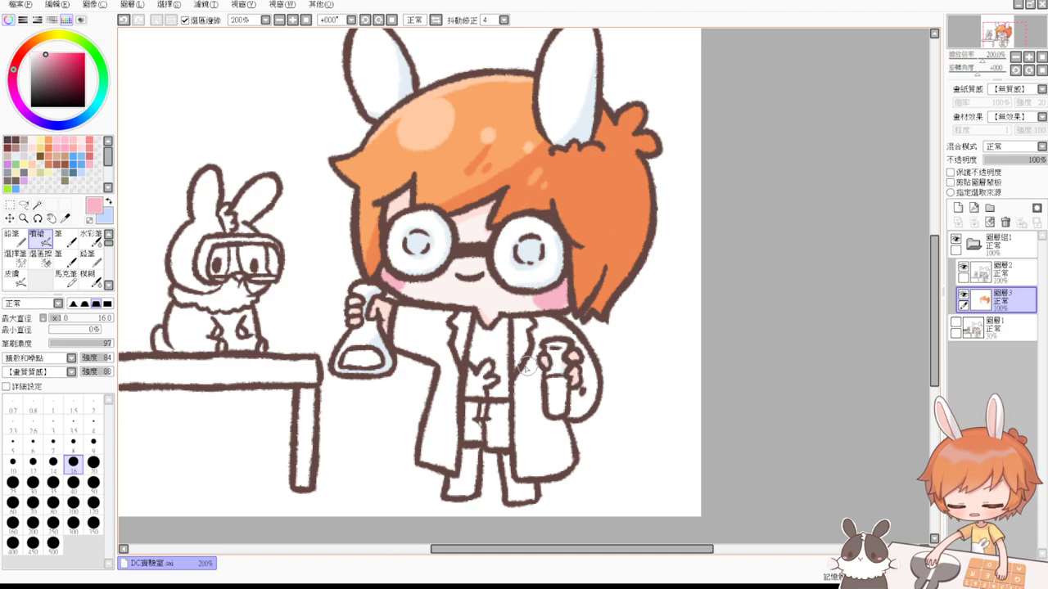
Step: Select both legs with the Magic Wand, fill them pale pink, airbrush deeper pink shadows at size 17, and clear the selection
scroll(524, 366, "down", 2)
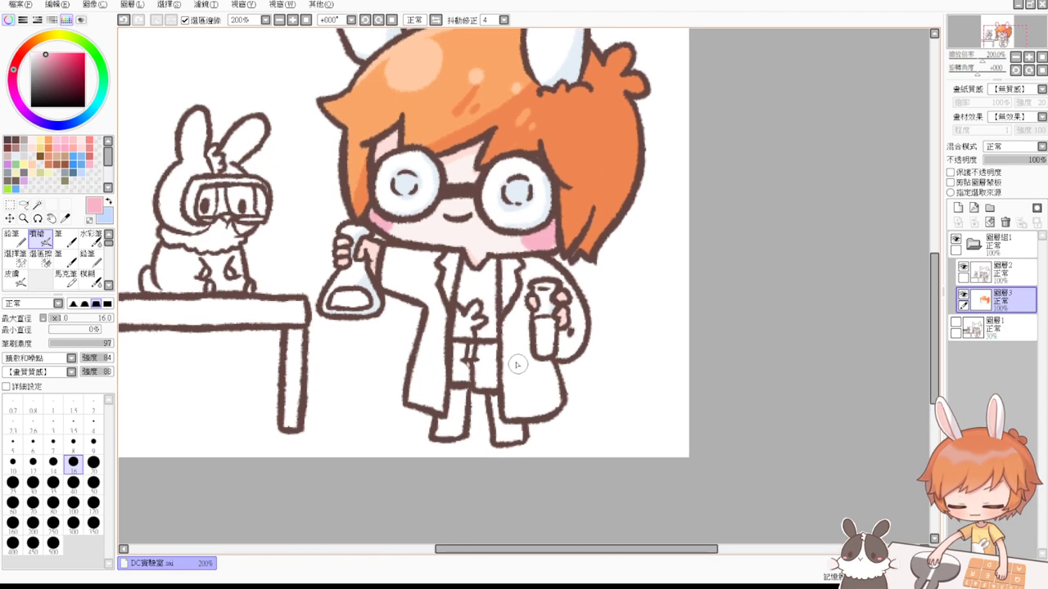
key("w")
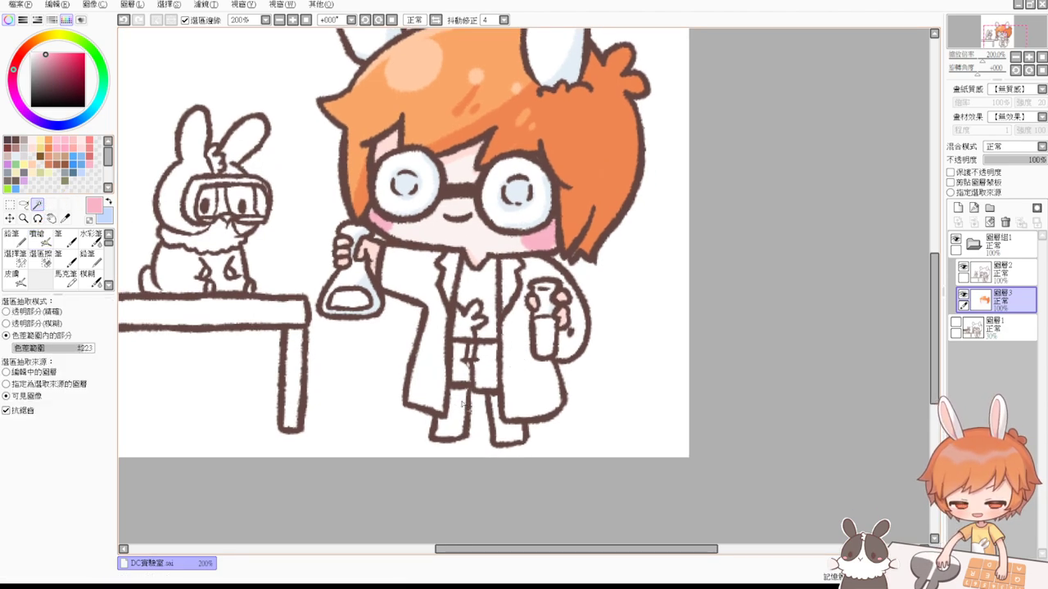
left_click(464, 403)
left_click(497, 411)
left_click(36, 139)
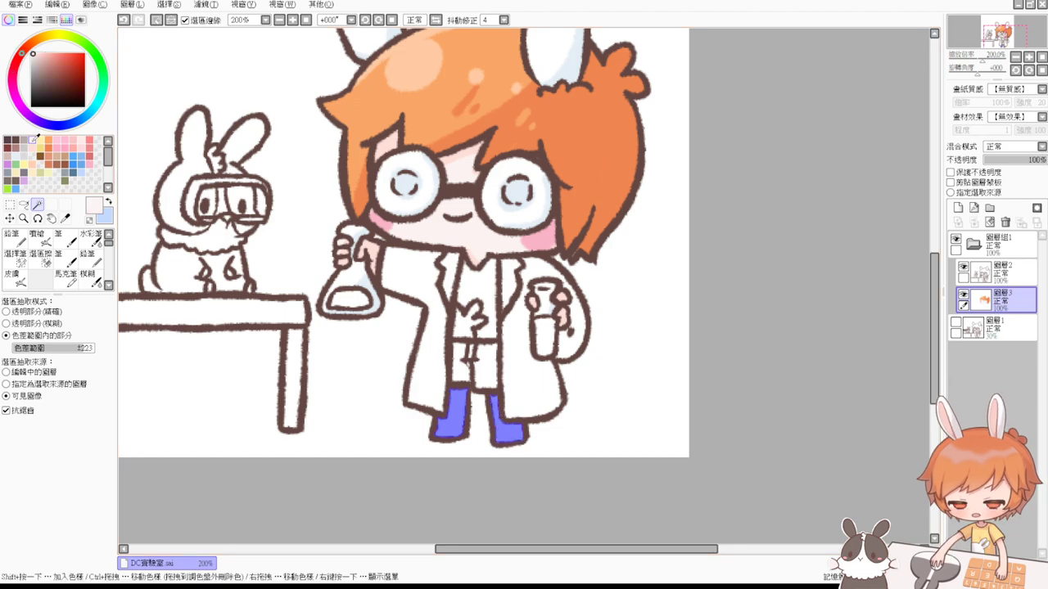
left_click(36, 149)
left_click(38, 237)
mouse_move(442, 413)
left_mouse_down()
mouse_move(487, 397)
mouse_move(469, 370)
mouse_move(446, 401)
mouse_move(512, 397)
mouse_move(522, 442)
mouse_move(515, 422)
mouse_move(515, 437)
mouse_move(450, 409)
mouse_move(468, 455)
mouse_move(463, 395)
mouse_move(475, 440)
left_mouse_up()
left_click_drag(529, 415, 502, 413)
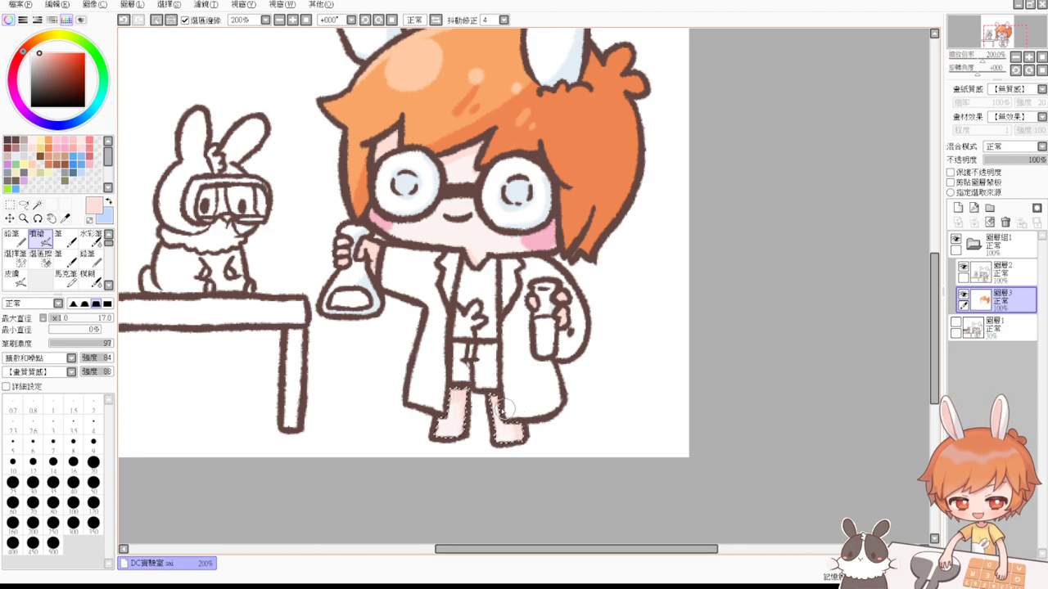
key("ctrl+d")
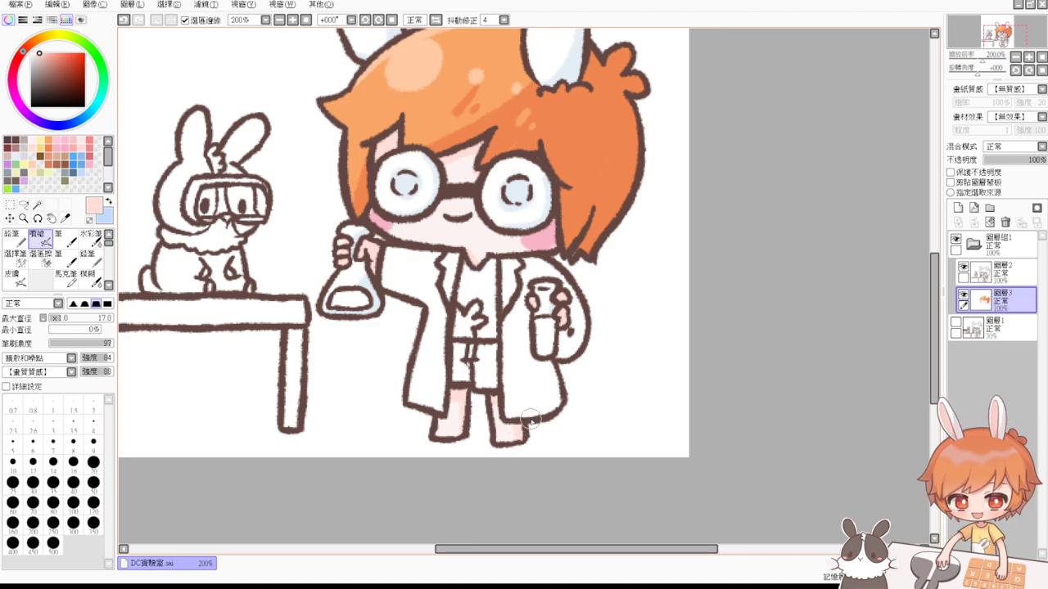
Step: Select the shirt with the Magic Wand, fill it pale yellow, airbrush darker yellow shading at size 11, and clear the selection
key("w")
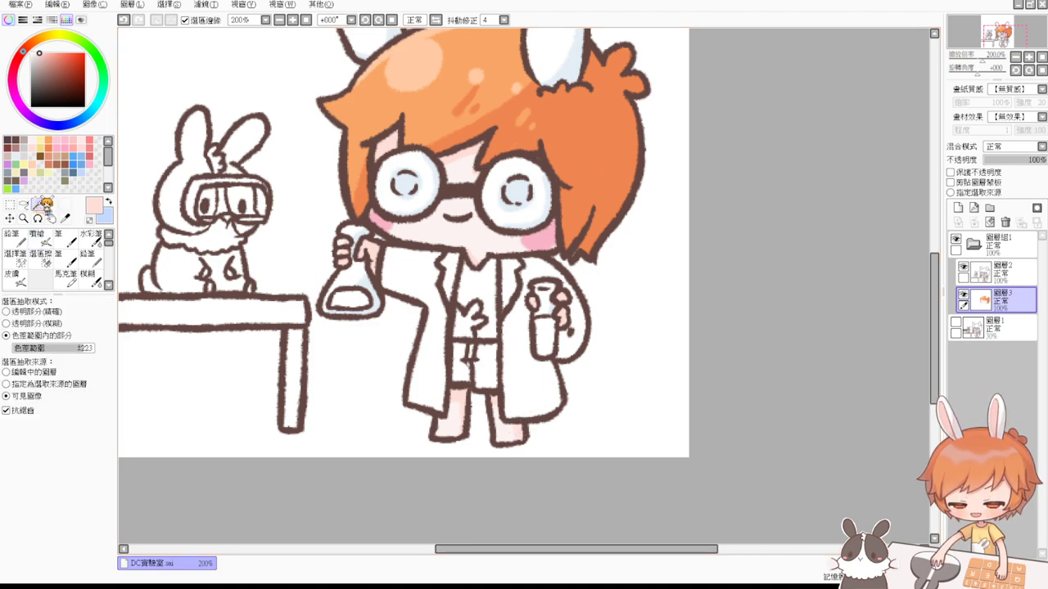
left_click(491, 298)
left_click(48, 140)
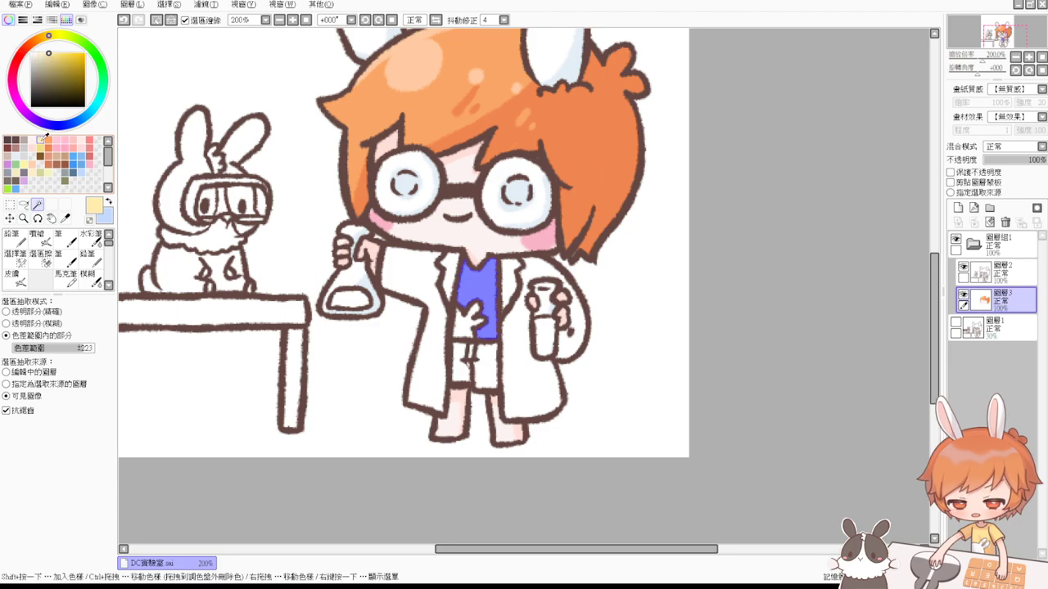
key("ctrl+f")
left_click(44, 245)
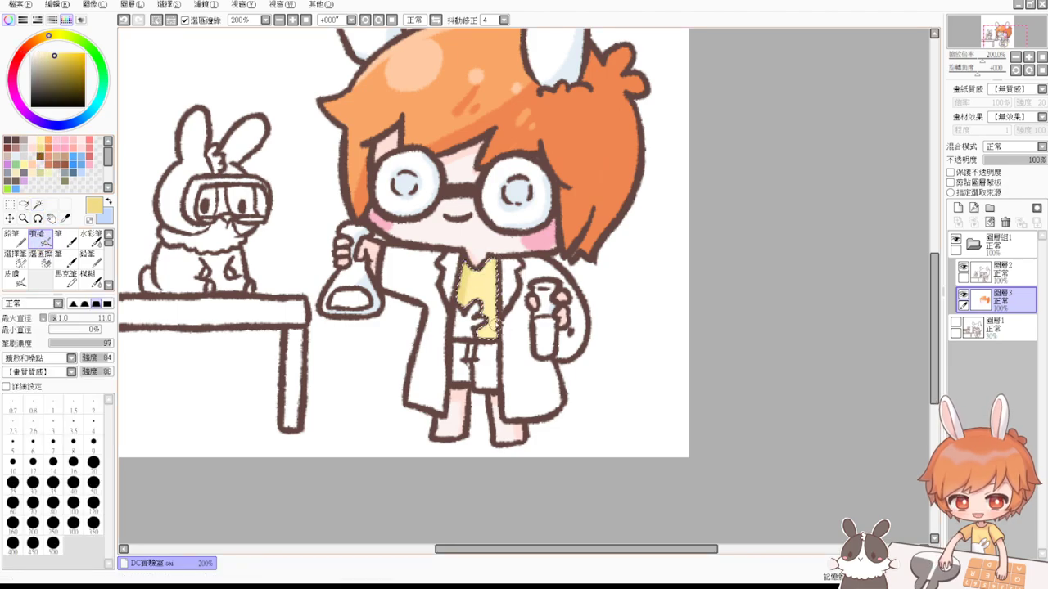
key("ctrl+d")
Step: Select all parts of the scientist's lab coat with the Magic Wand, including sleeves and lapels, and fill them white
left_click(37, 204)
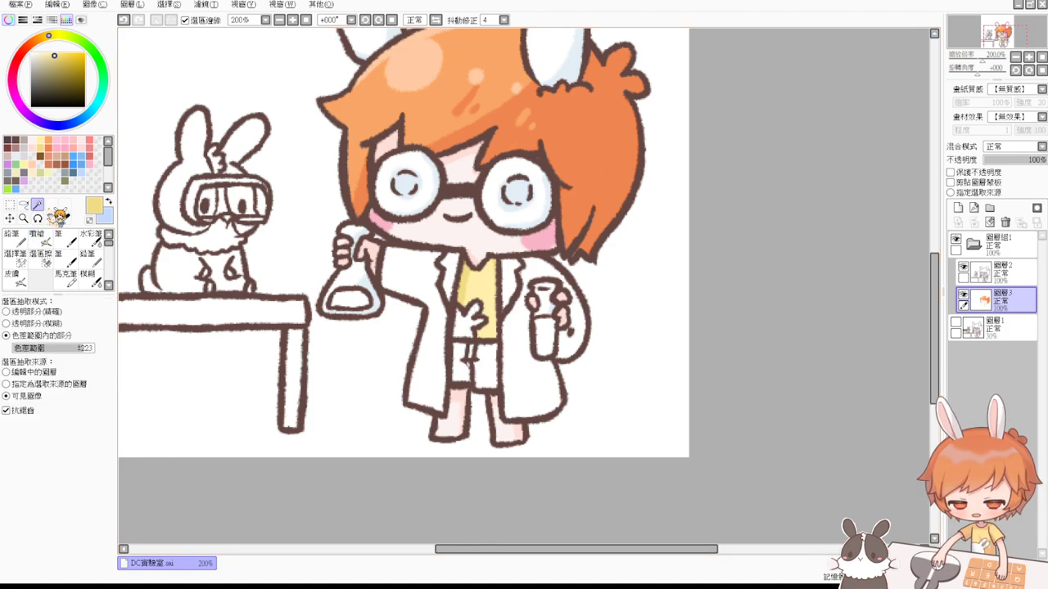
left_click(415, 286)
left_click(450, 275)
left_click(513, 277)
left_click(524, 319)
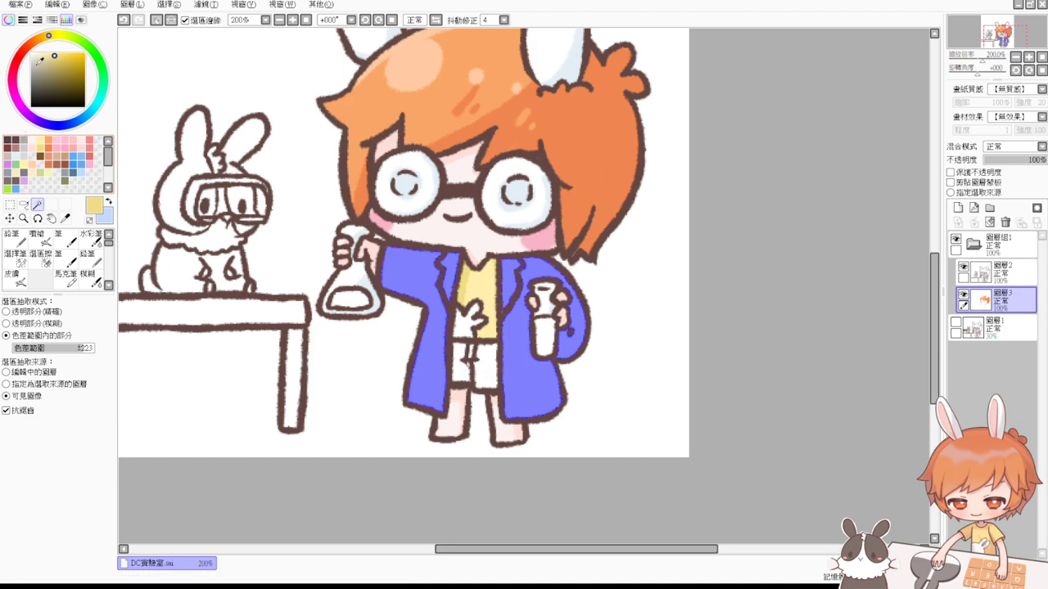
left_click_drag(40, 59, 23, 13)
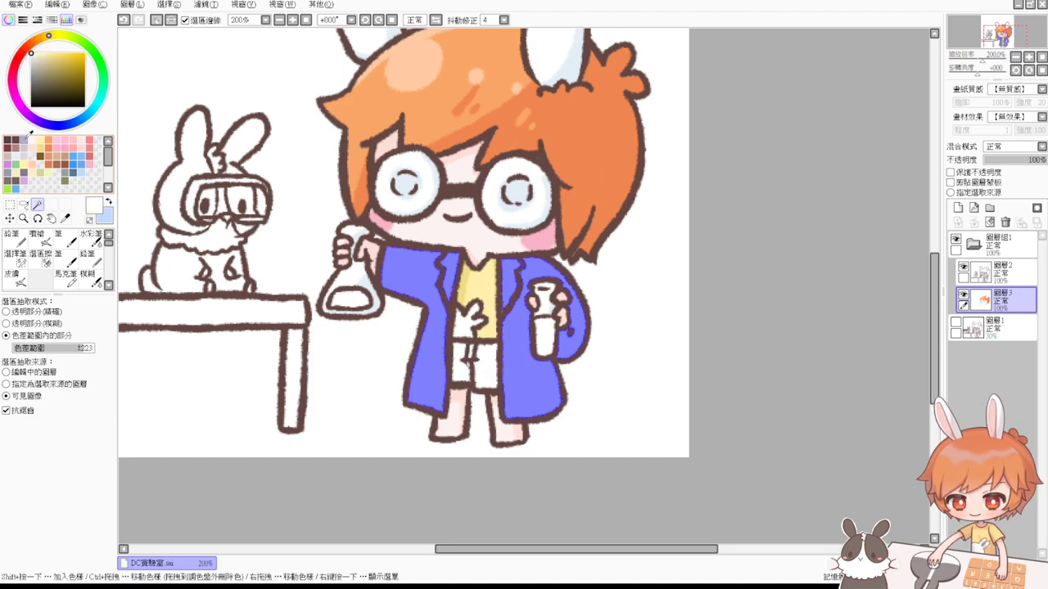
Step: Airbrush light grey shadows along the lab coat's collar, sleeve, inner edges and hem at size 10, and clear the selection
left_click(22, 153)
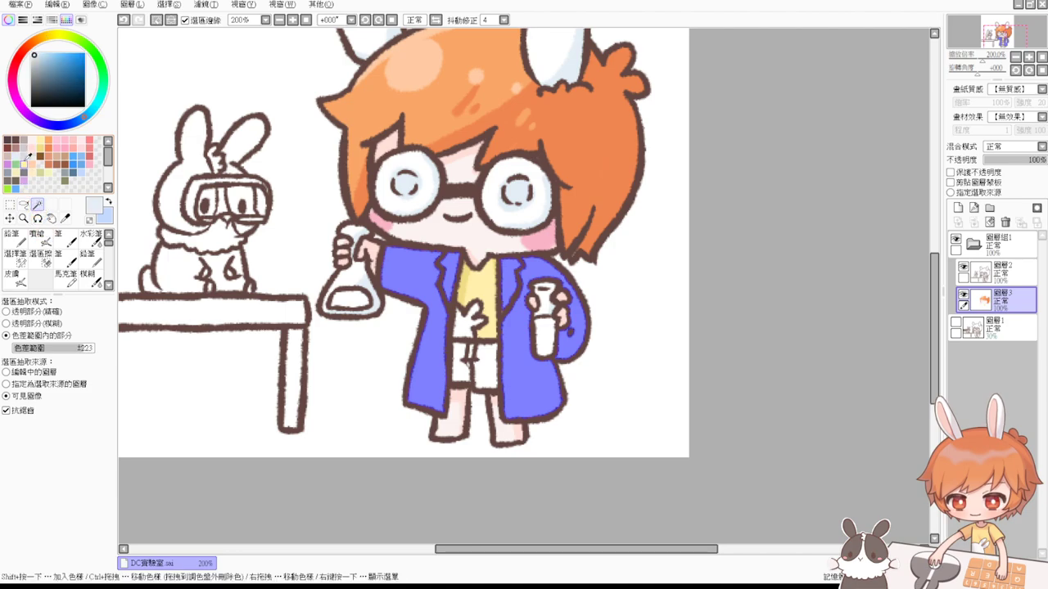
left_click(27, 160)
left_click(37, 234)
mouse_move(424, 256)
left_mouse_down()
mouse_move(387, 247)
mouse_move(458, 254)
left_mouse_up()
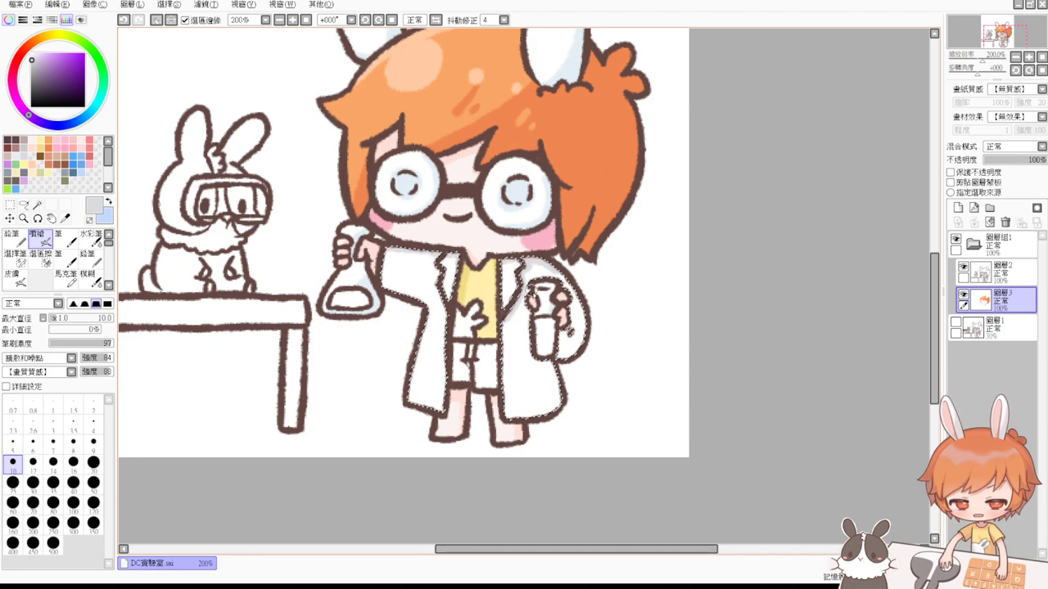
mouse_move(567, 302)
left_mouse_down()
mouse_move(558, 358)
mouse_move(566, 335)
mouse_move(586, 339)
mouse_move(551, 380)
left_mouse_up()
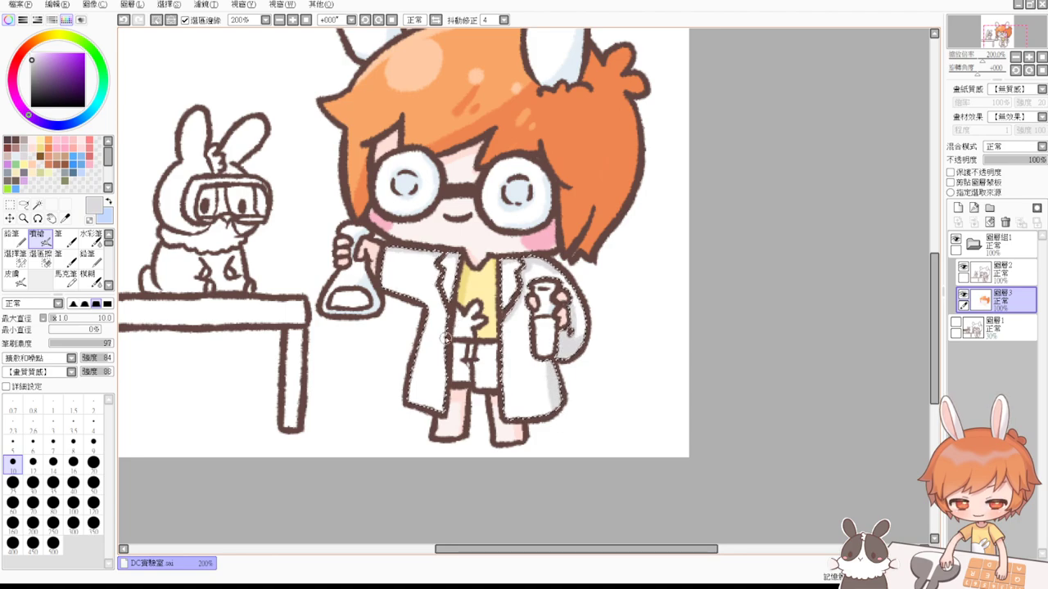
left_click_drag(448, 324, 433, 414)
key("ctrl+d")
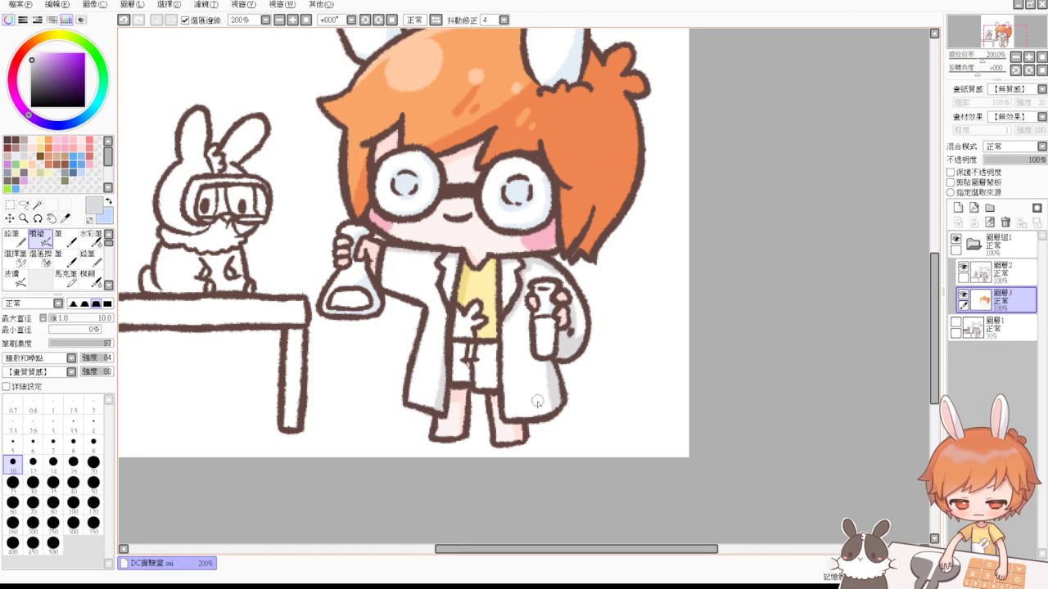
key("ctrl+z")
left_click_drag(547, 398, 515, 427)
key("ctrl+d")
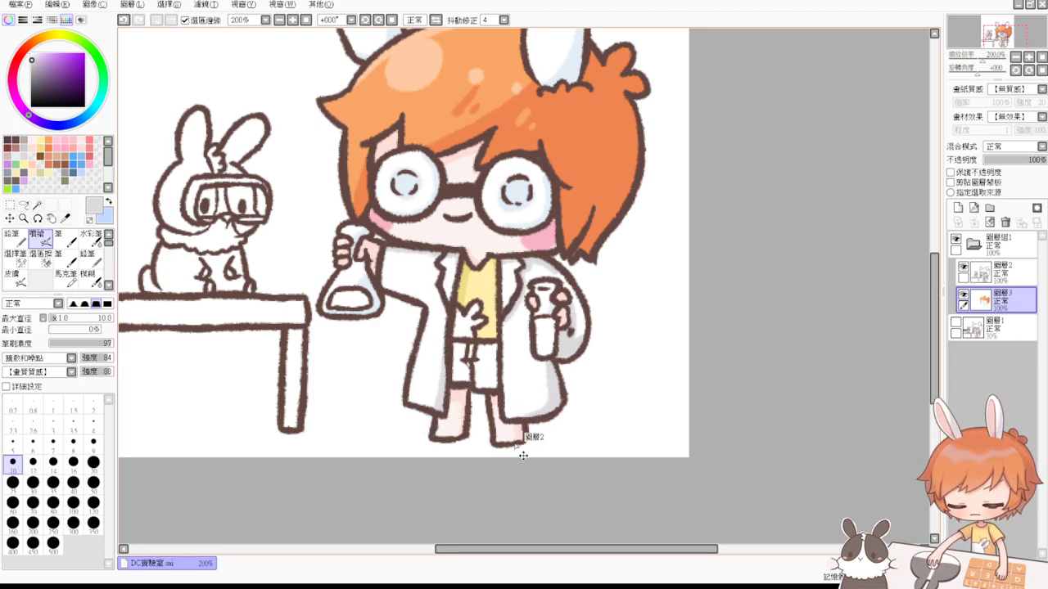
Step: Select the rabbit print on the yellow shirt with the Magic Wand, fill it white, and clear the selection
left_click_drag(519, 363, 499, 395)
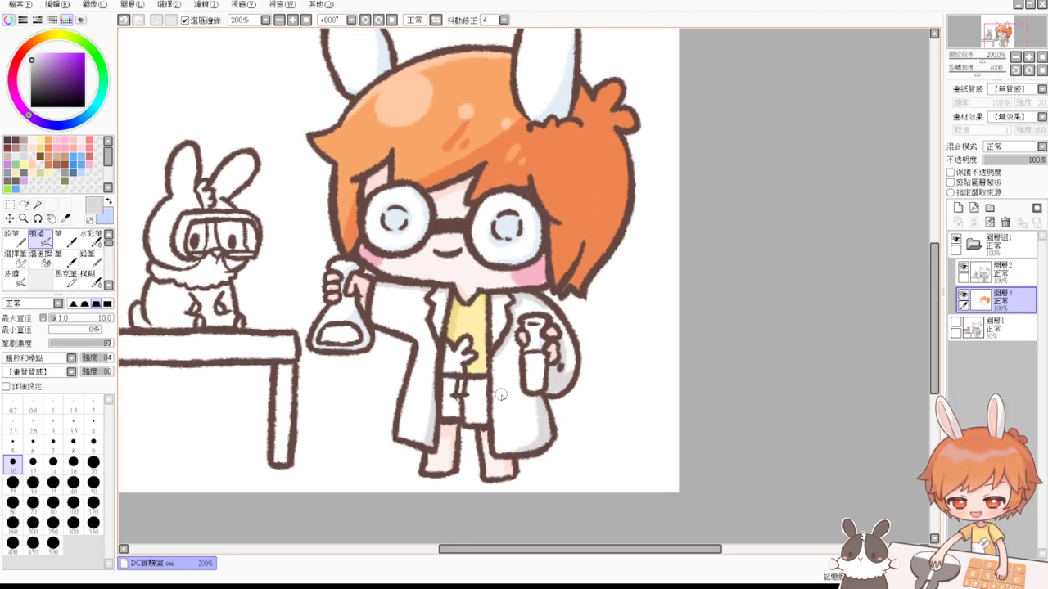
left_click(37, 205)
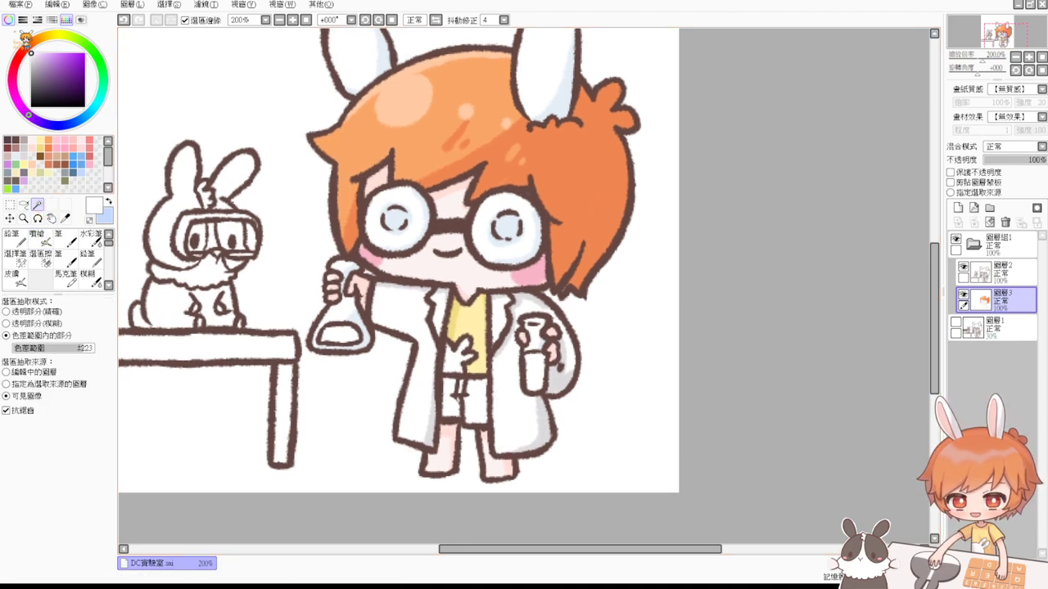
left_click(456, 360)
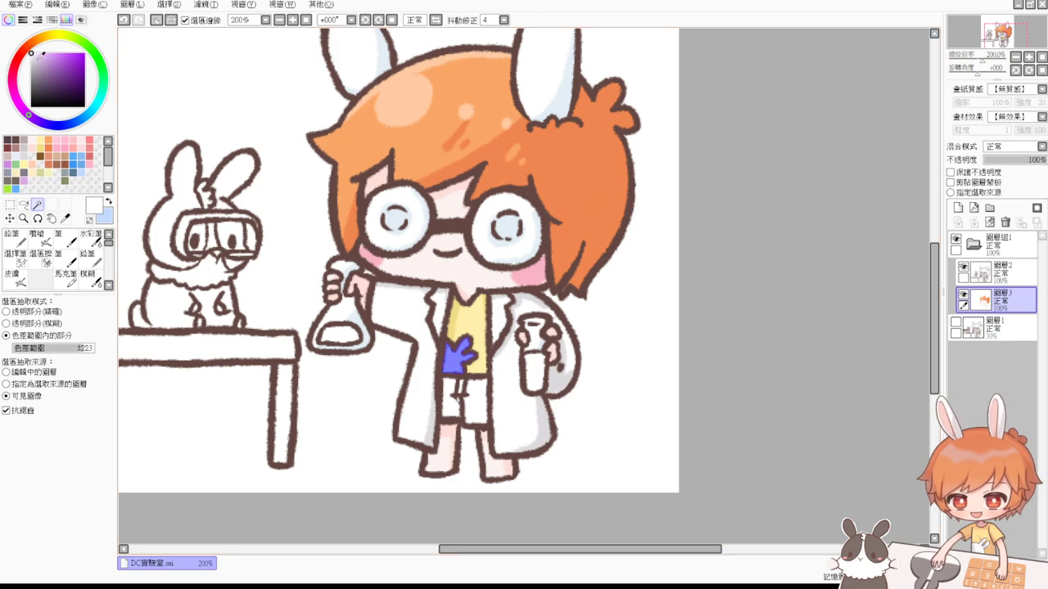
key("ctrl+d")
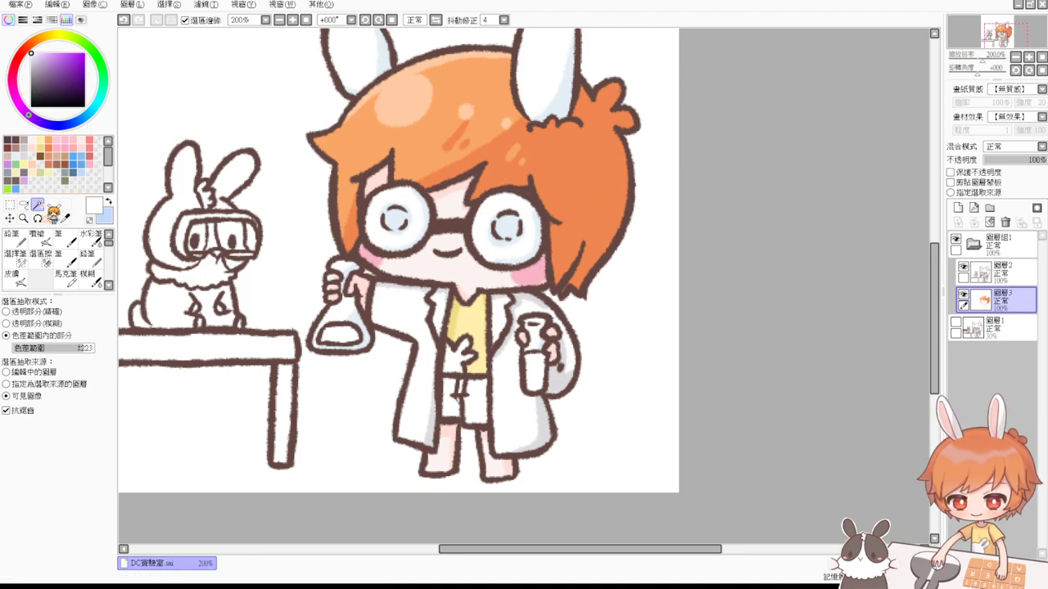
Step: Select both halves of the shorts with the Magic Wand and fill them light blue
left_click(457, 392)
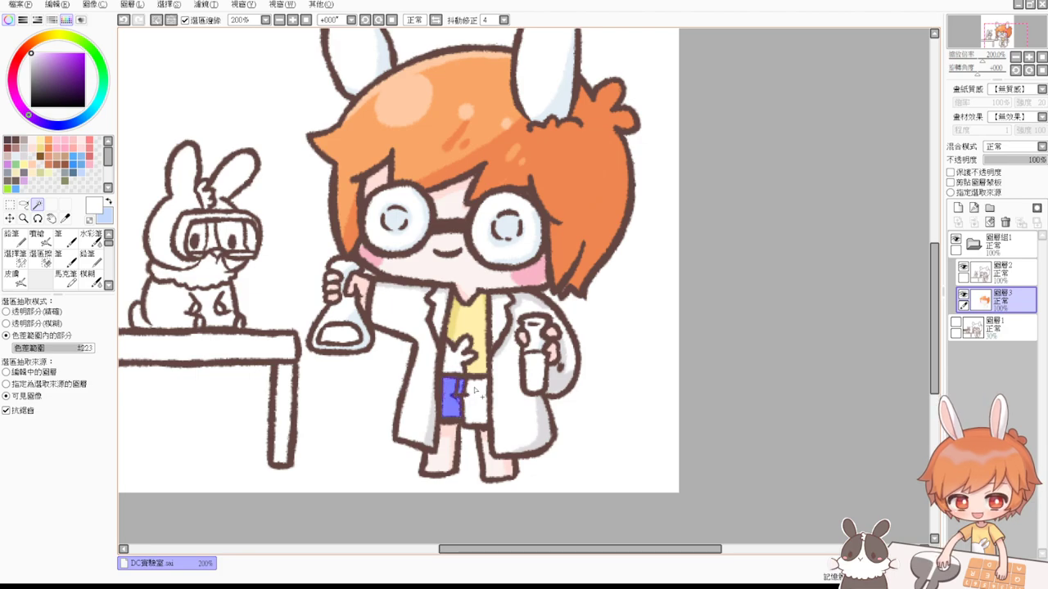
left_click(473, 393)
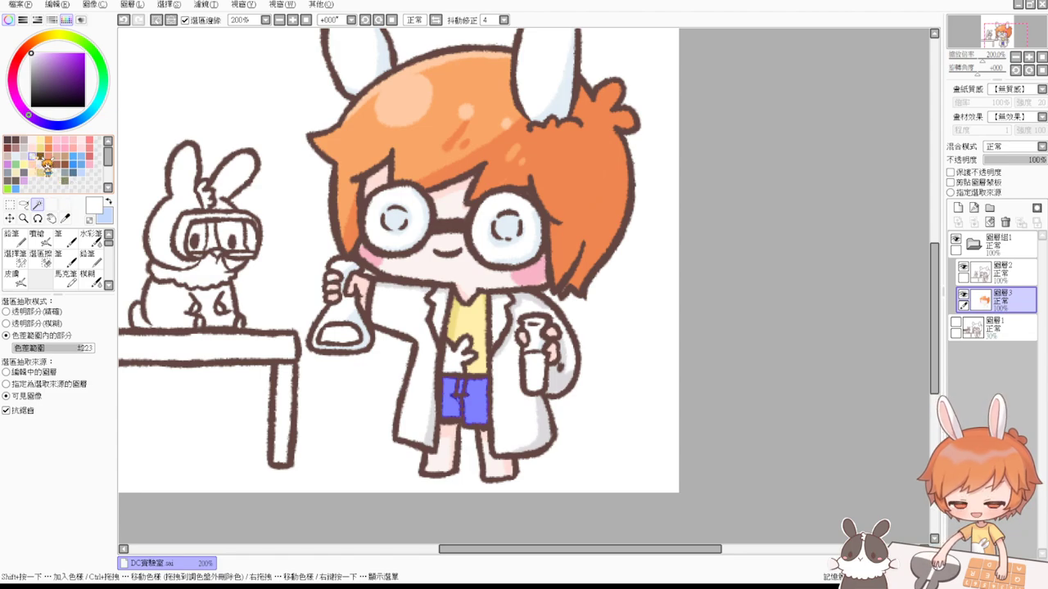
left_click(78, 154)
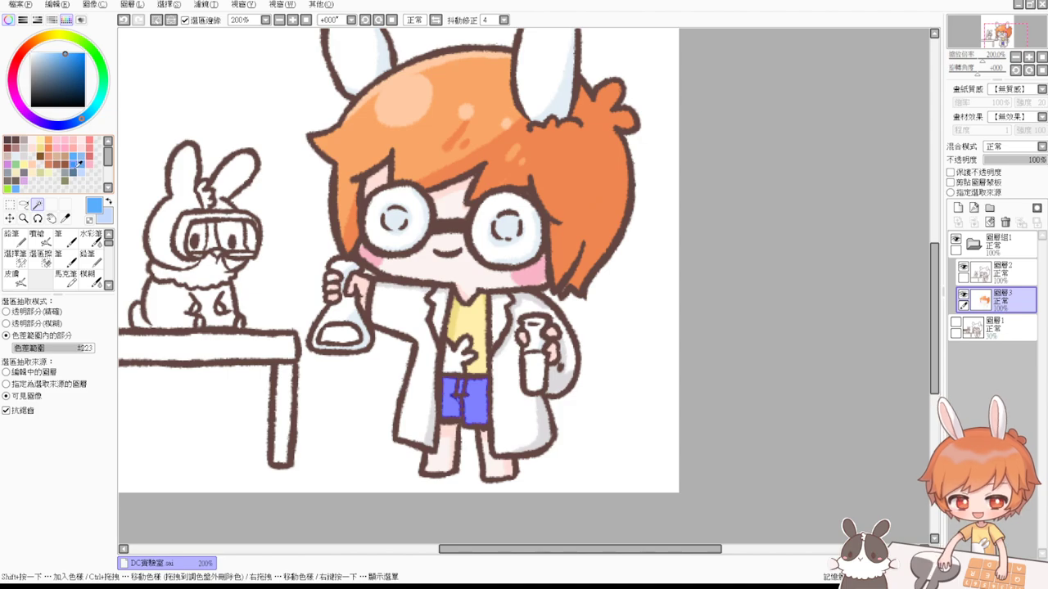
Step: Airbrush darker blue shadows on the shorts at sizes 16 and 8, and clear the selection
left_click(79, 163)
left_click(38, 238)
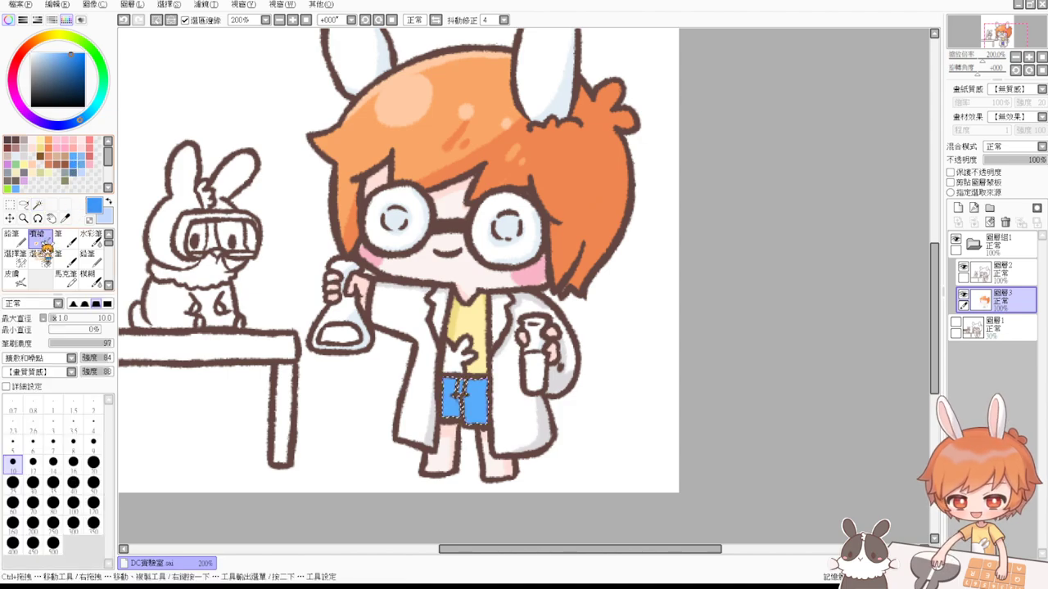
left_click(73, 463)
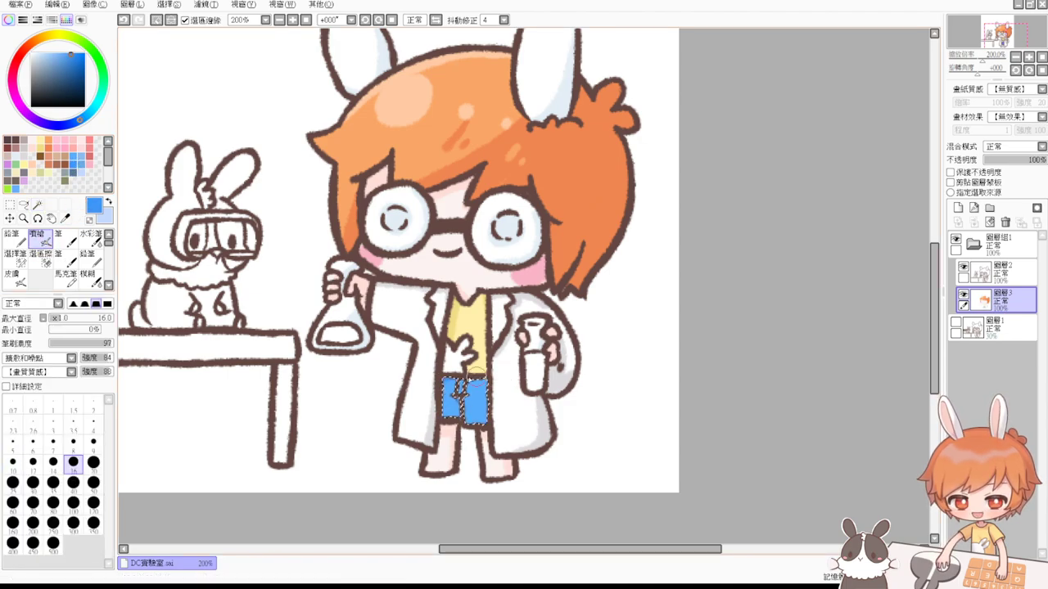
left_click_drag(444, 373, 444, 416)
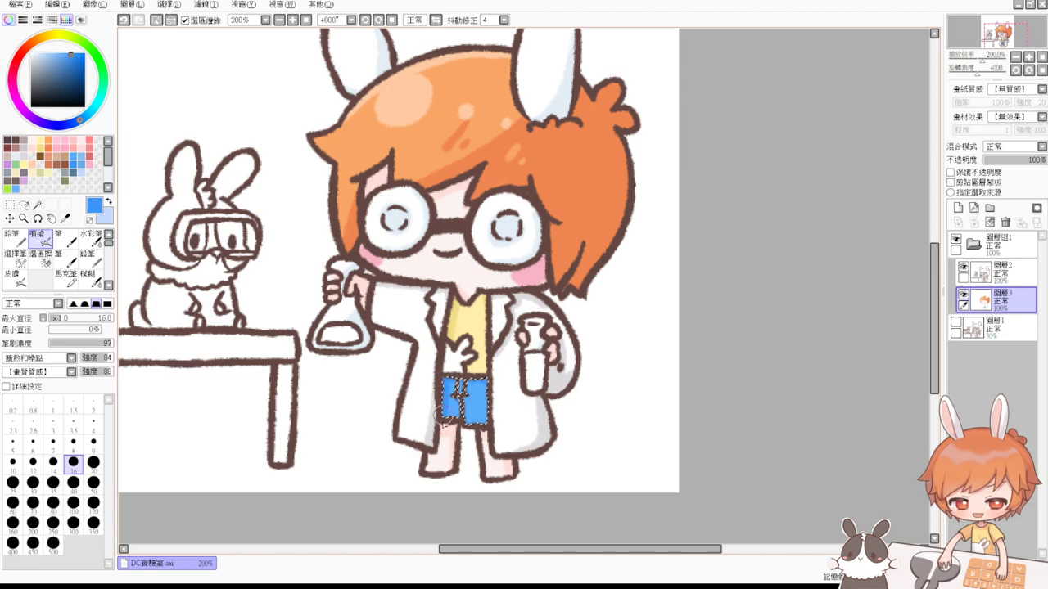
mouse_move(449, 379)
left_mouse_down()
mouse_move(471, 412)
mouse_move(493, 391)
mouse_move(477, 412)
mouse_move(450, 411)
left_mouse_up()
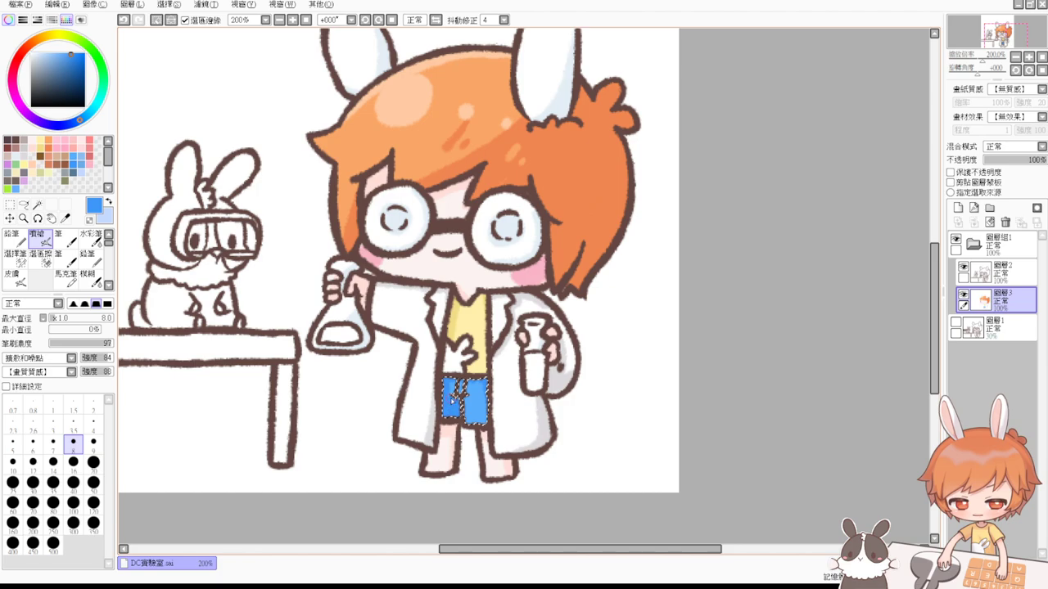
key("ctrl+d")
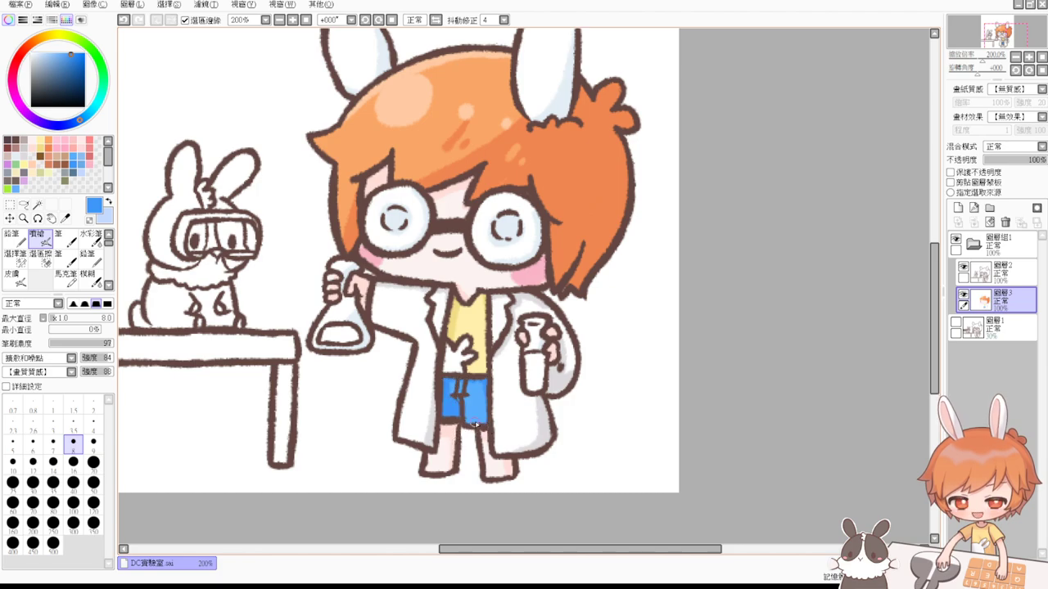
Step: Select the liquid in the flask with the Magic Wand and fill it light purple
left_click(37, 204)
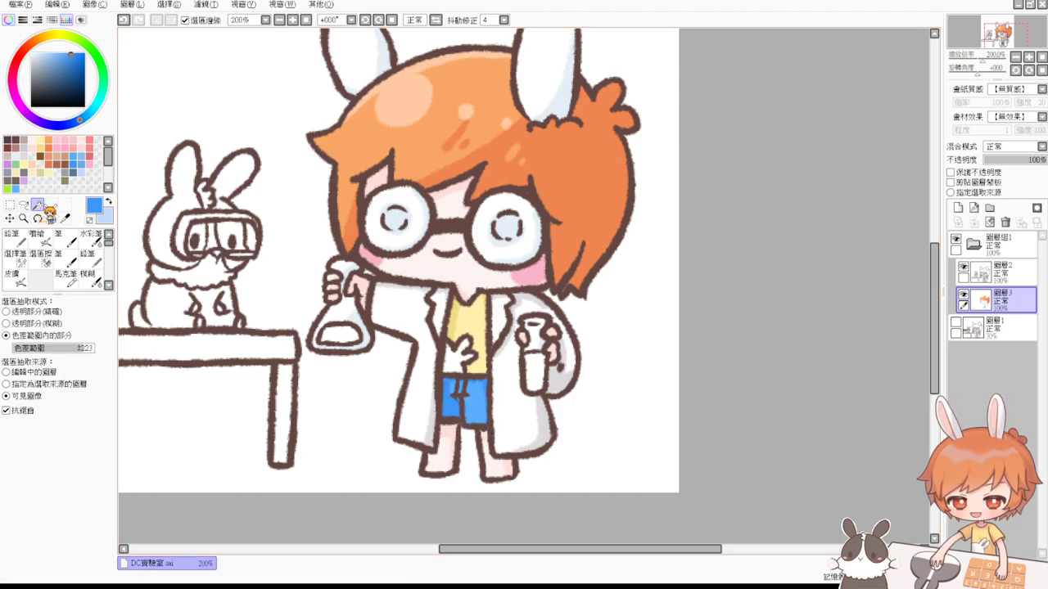
left_click(336, 334)
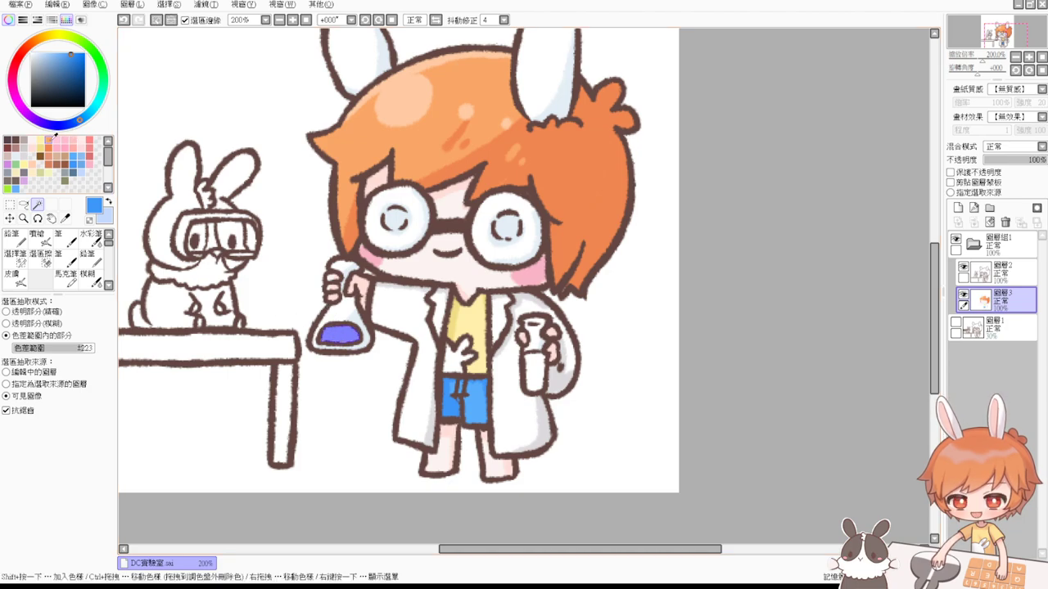
left_click(18, 156)
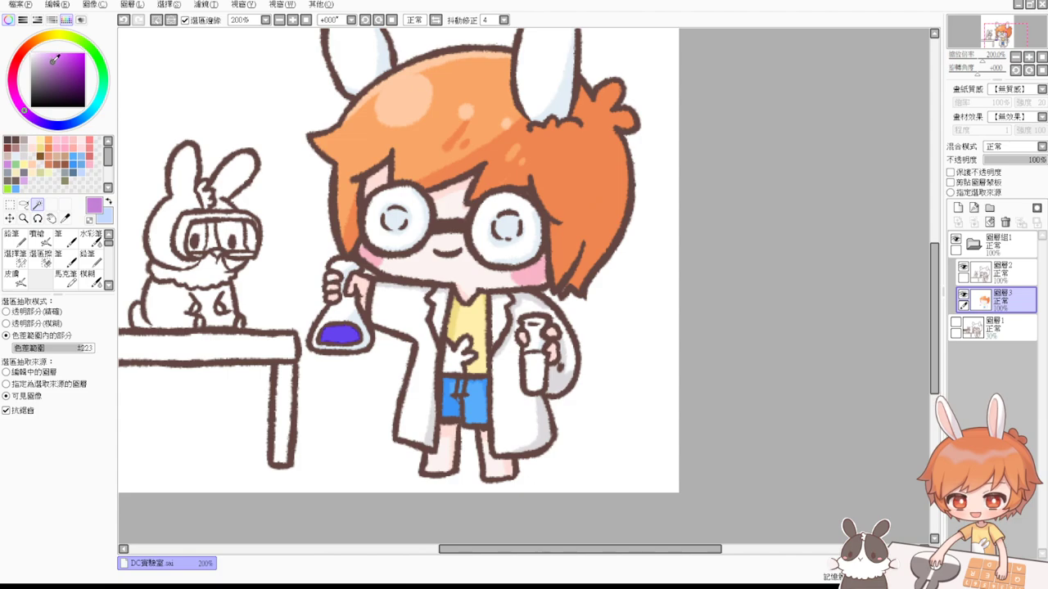
Step: Airbrush a darker purple shadow and a pale lilac highlight on the flask liquid at size 8, and clear the selection
left_click(37, 237)
mouse_move(338, 345)
left_mouse_down()
mouse_move(325, 342)
mouse_move(351, 342)
mouse_move(327, 334)
left_mouse_up()
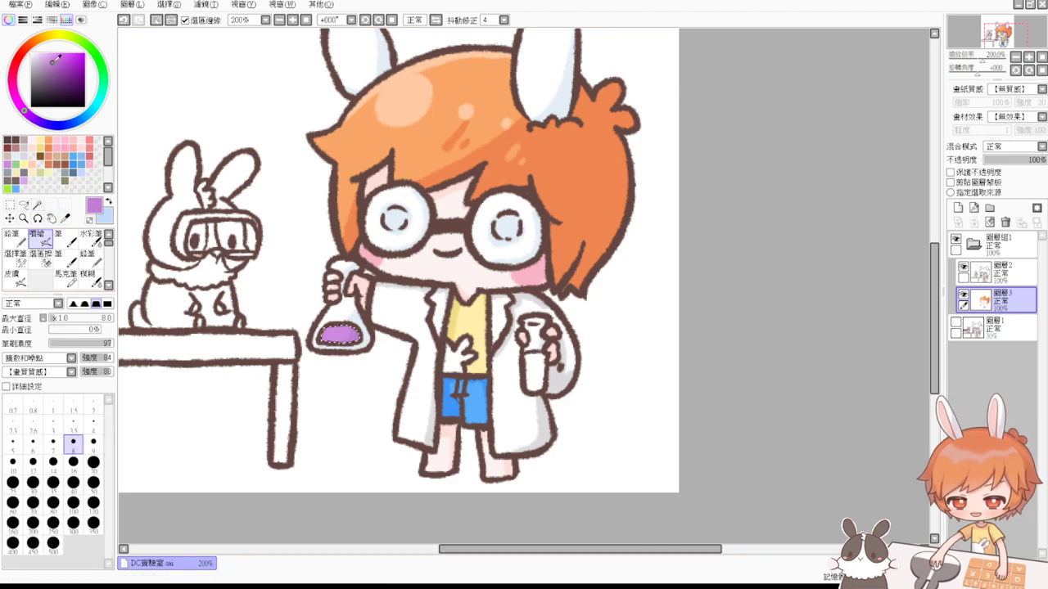
left_click_drag(54, 60, 56, 62)
mouse_move(327, 334)
left_mouse_down()
mouse_move(357, 330)
mouse_move(327, 342)
left_mouse_up()
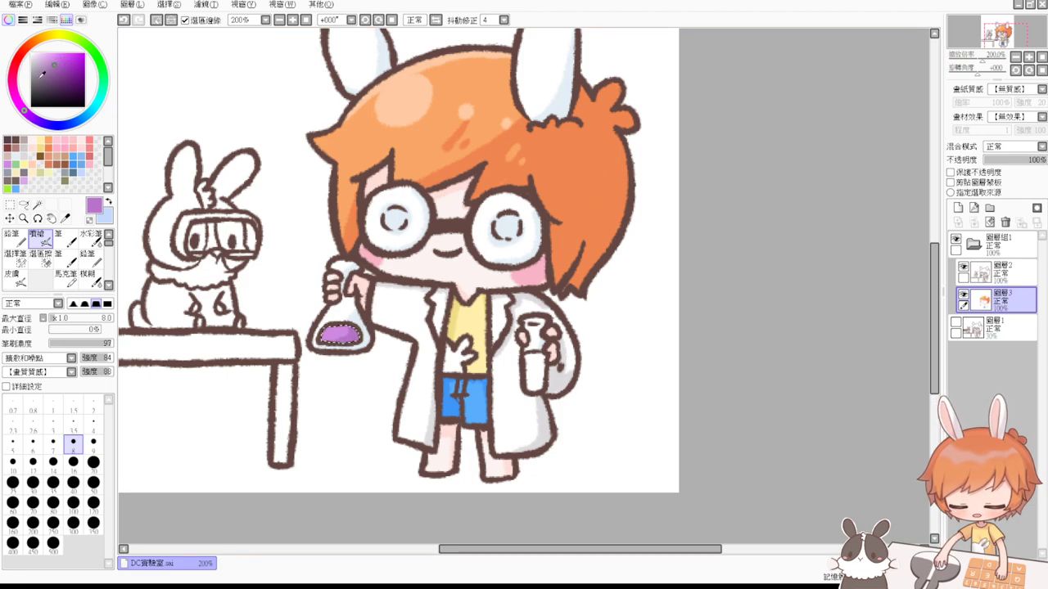
left_click_drag(54, 64, 31, 52)
left_click(41, 53)
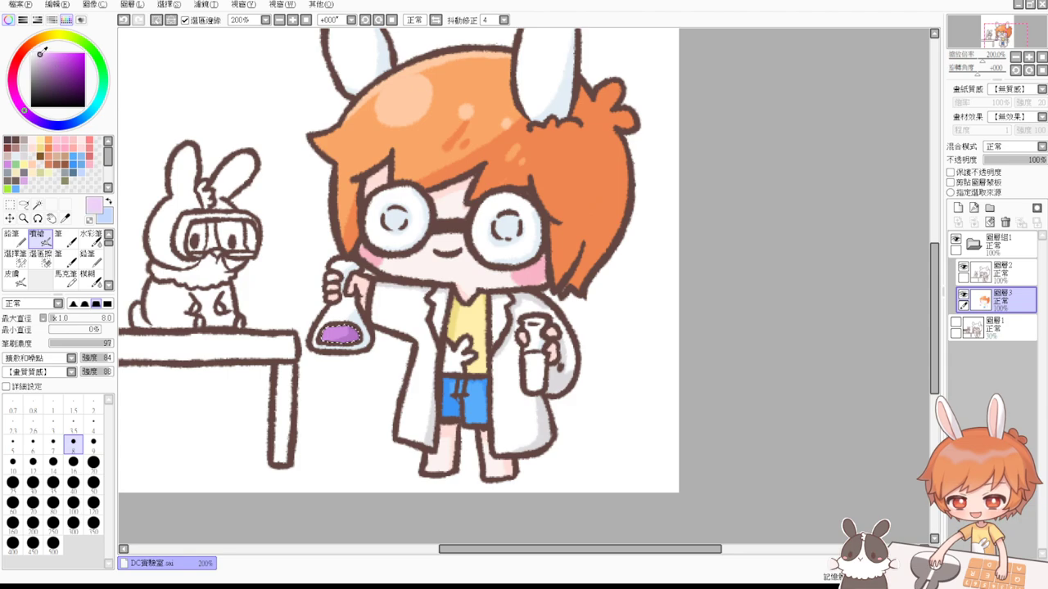
left_click_drag(326, 327, 352, 334)
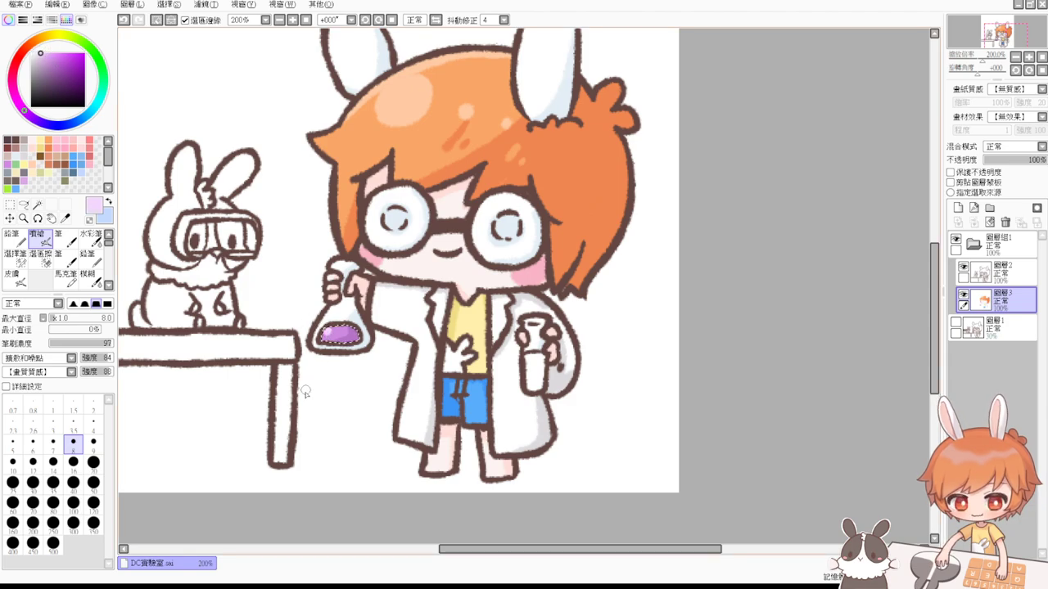
key("ctrl+d")
Step: Select the liquid in the test tube with the Magic Wand and fill it muted yellow-green
left_click(38, 204)
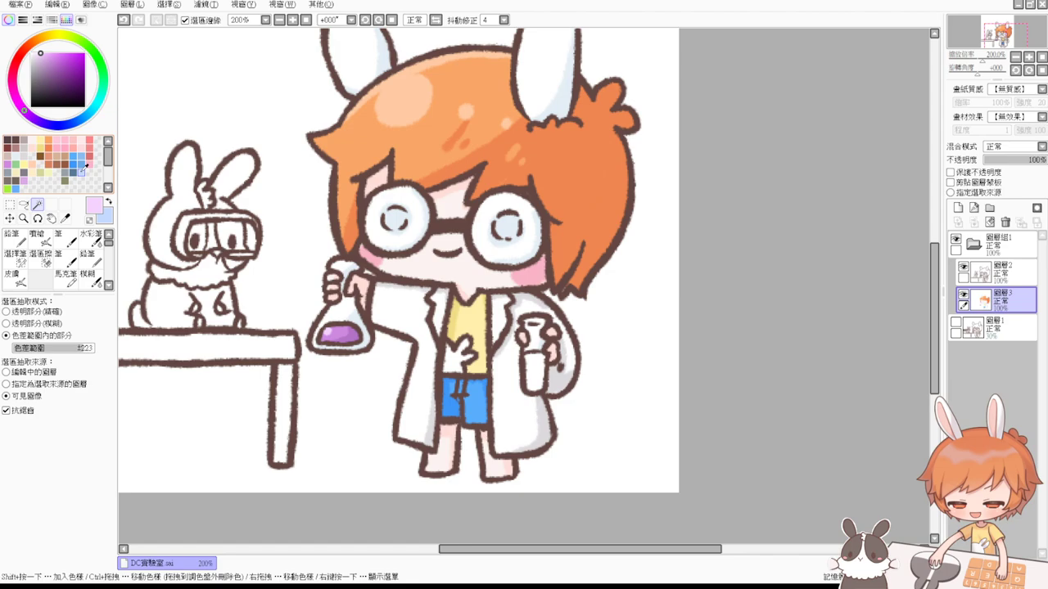
left_click(22, 162)
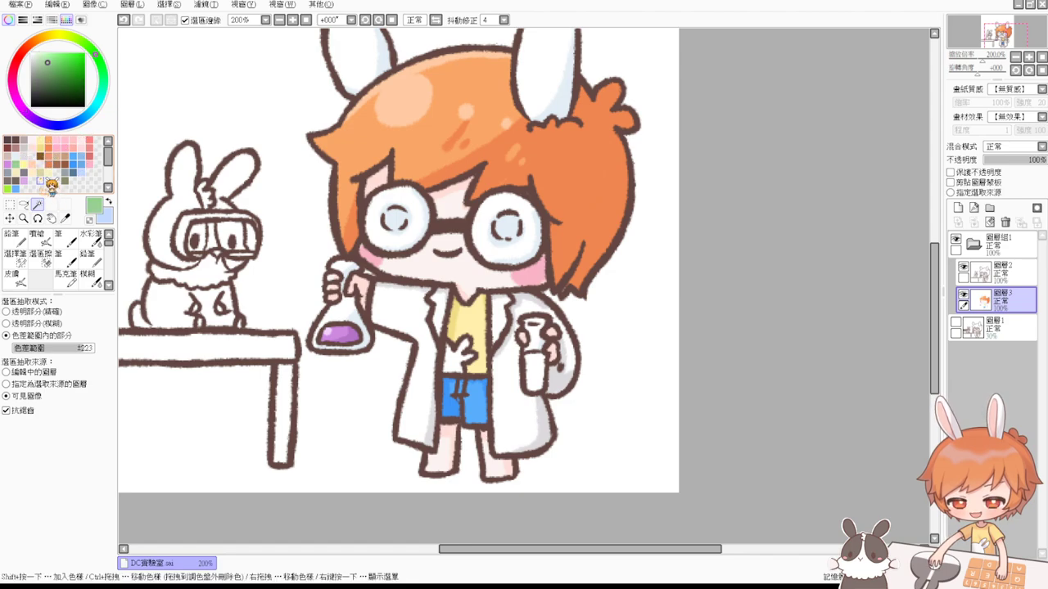
left_click(40, 173)
left_click(536, 378)
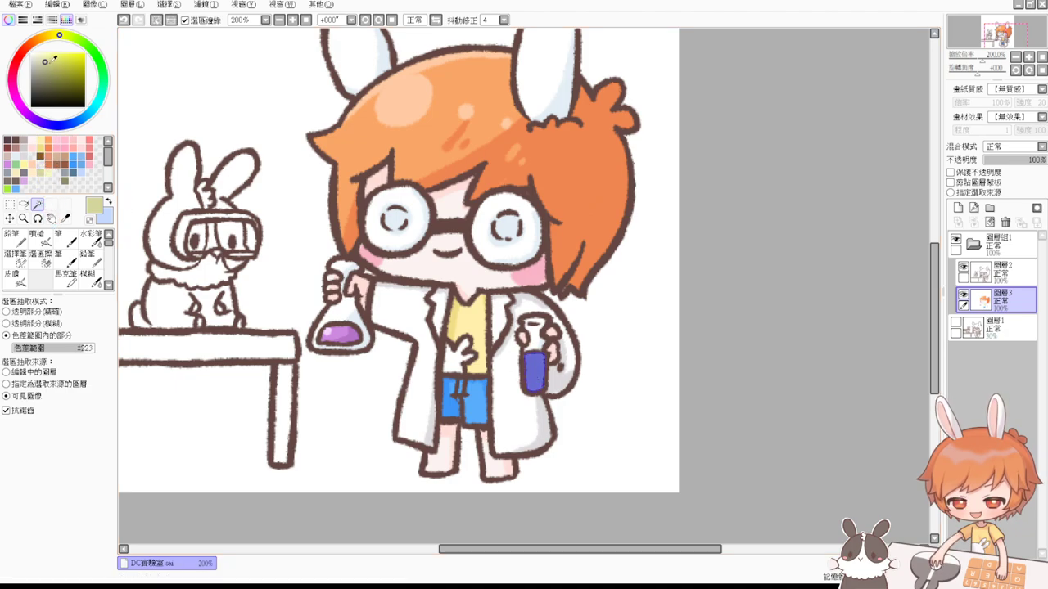
Step: Airbrush an olive shadow and a pale yellow highlight on the test tube liquid at size 7, and clear the selection
left_click(49, 67)
left_click(37, 236)
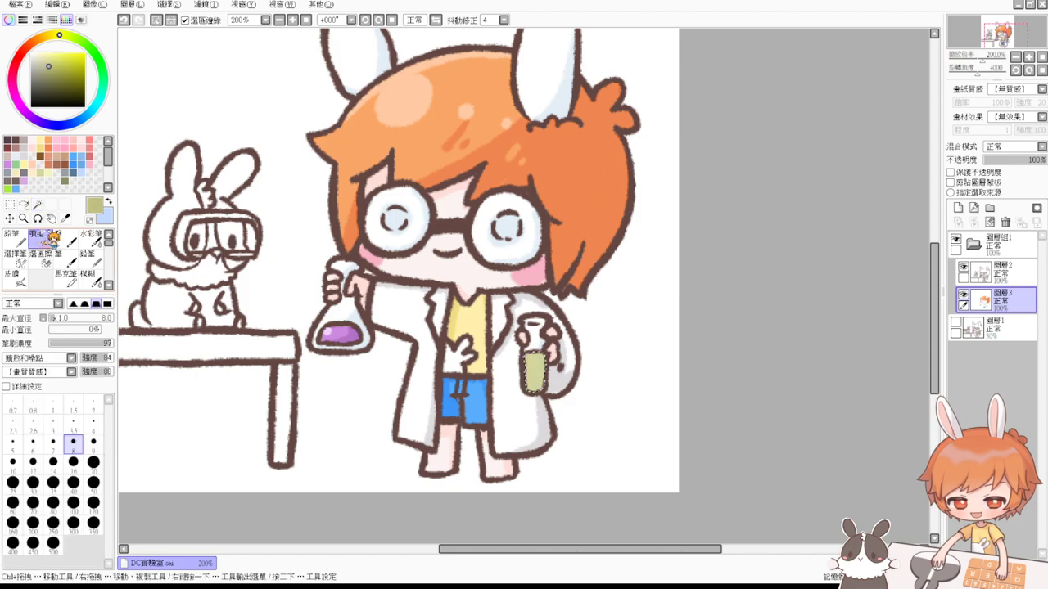
left_click_drag(553, 365, 547, 365)
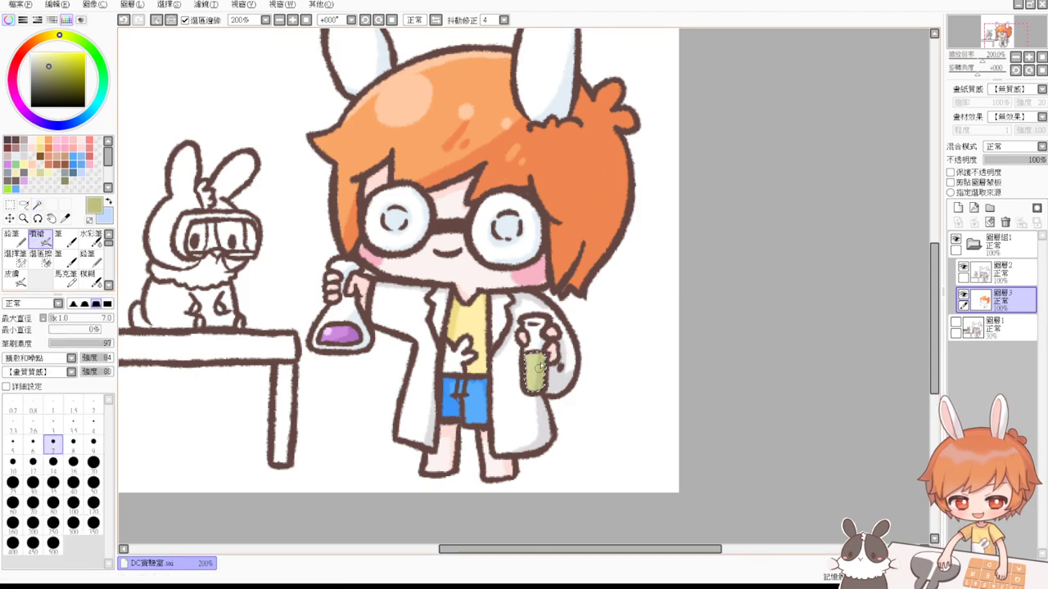
left_click(40, 56)
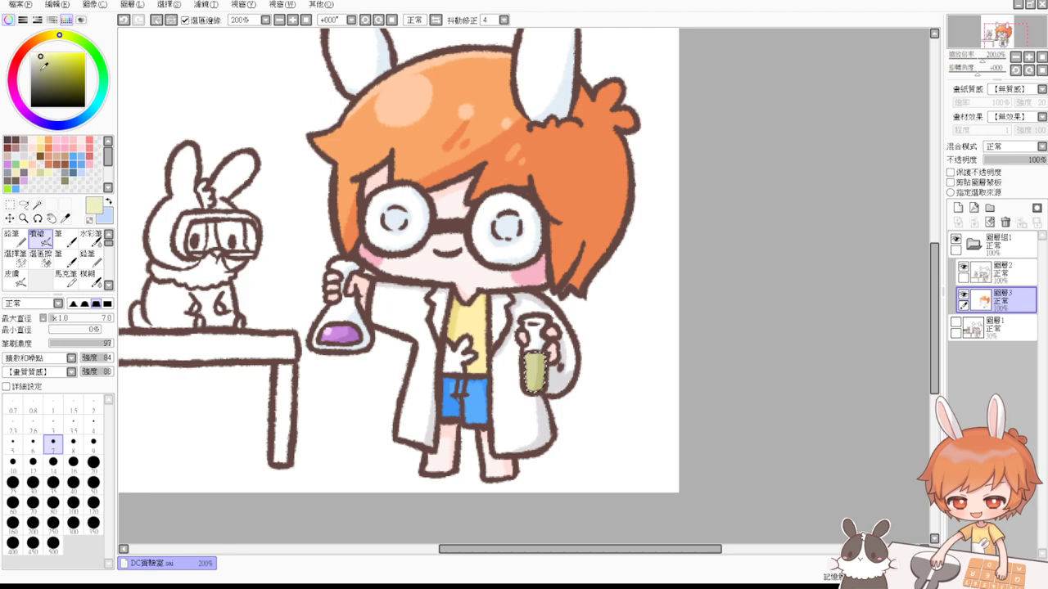
left_click_drag(537, 339, 530, 392)
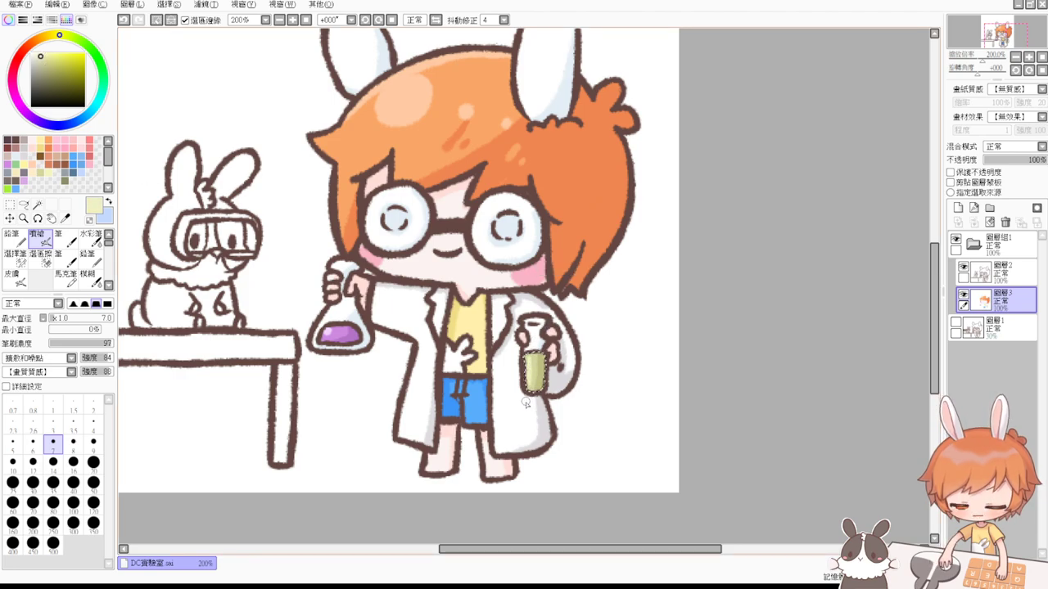
key("ctrl+d")
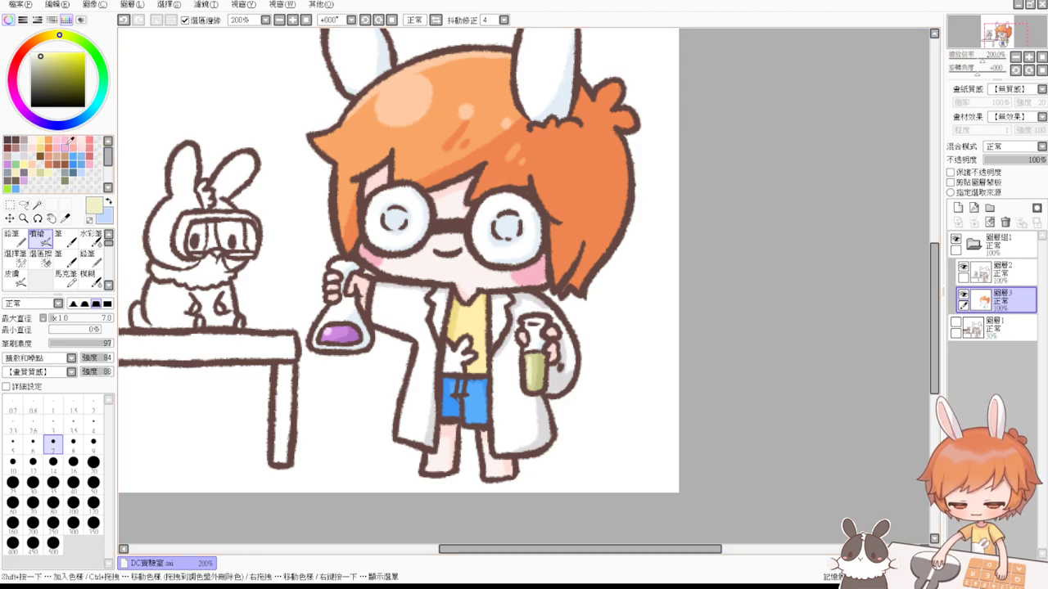
left_click(37, 204)
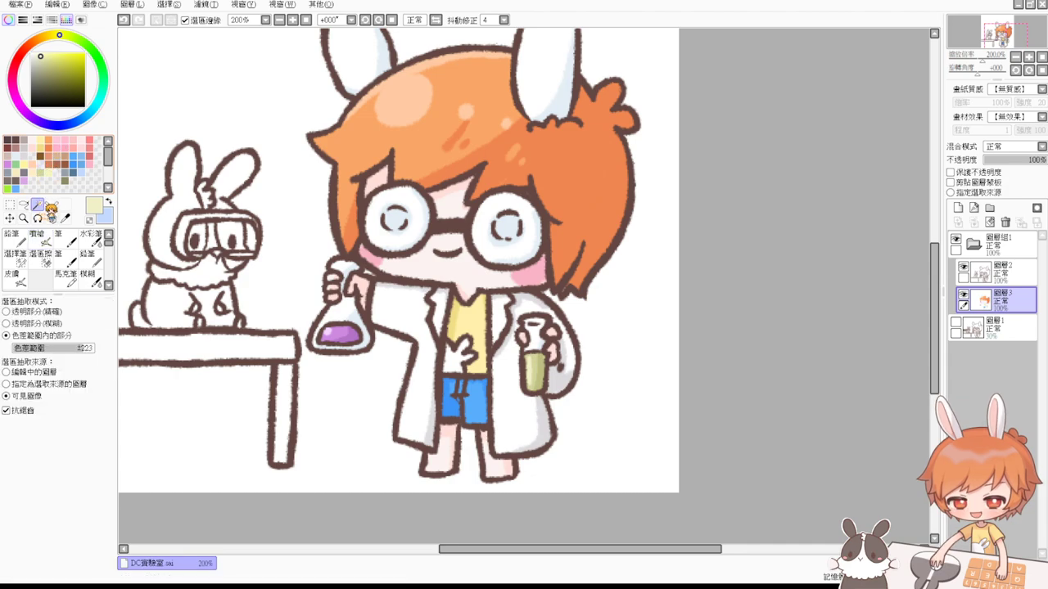
left_click(487, 175)
key("ctrl+d")
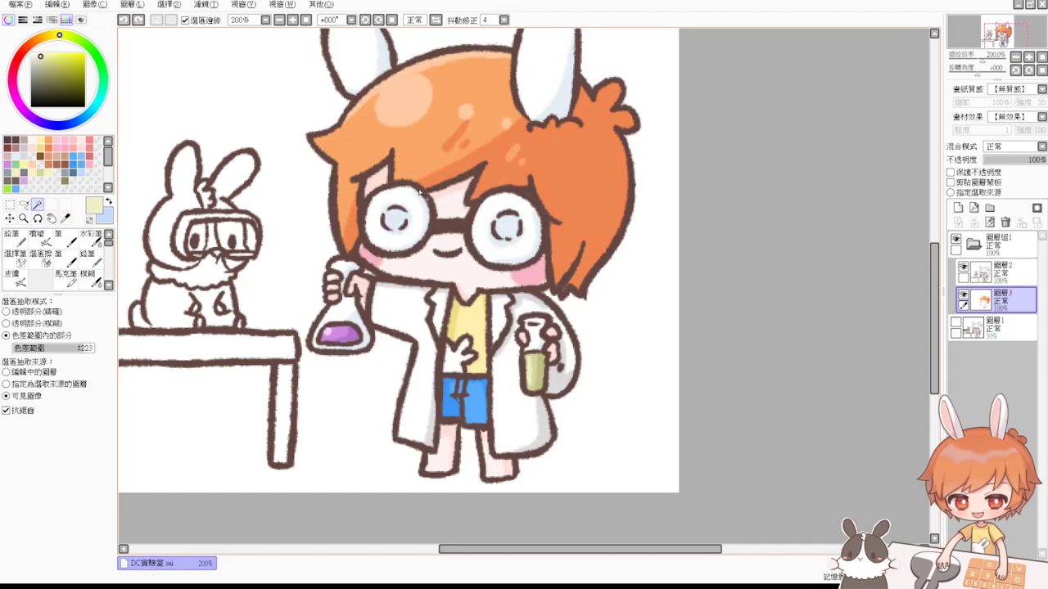
left_click(178, 229)
left_click(199, 244)
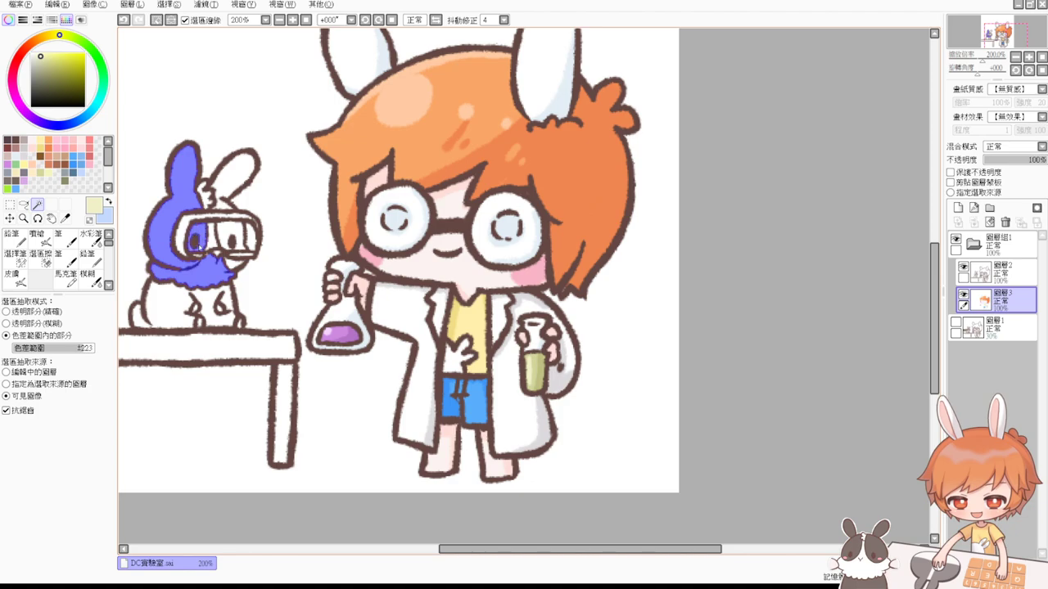
key("ctrl+z")
key("ctrl+z")
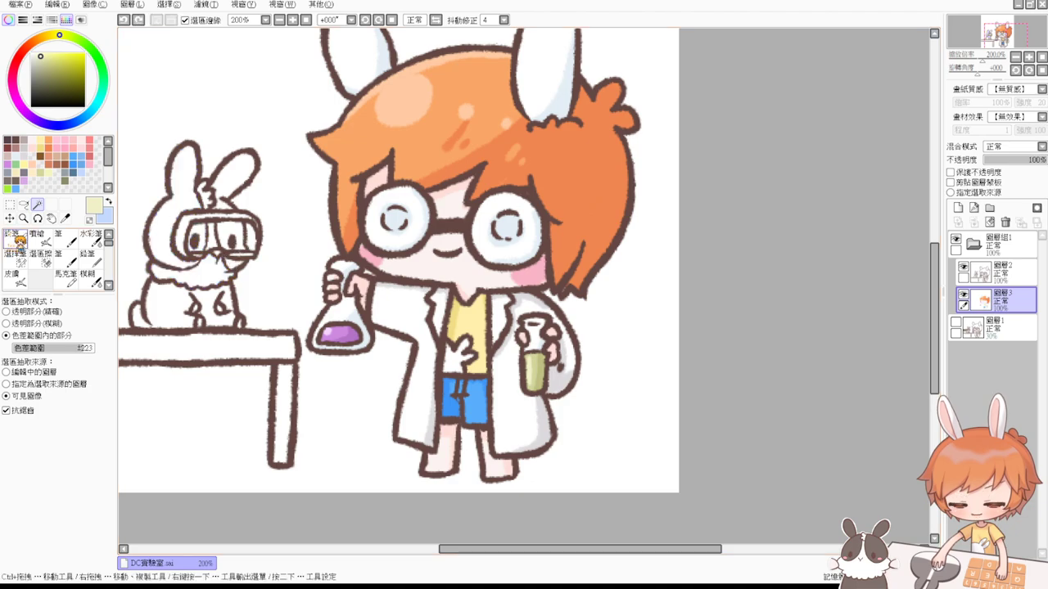
Step: Close the gap between the rabbit's cheek and neck fluff below the goggles with a short Selection Pen stroke at size 3
left_click(17, 255)
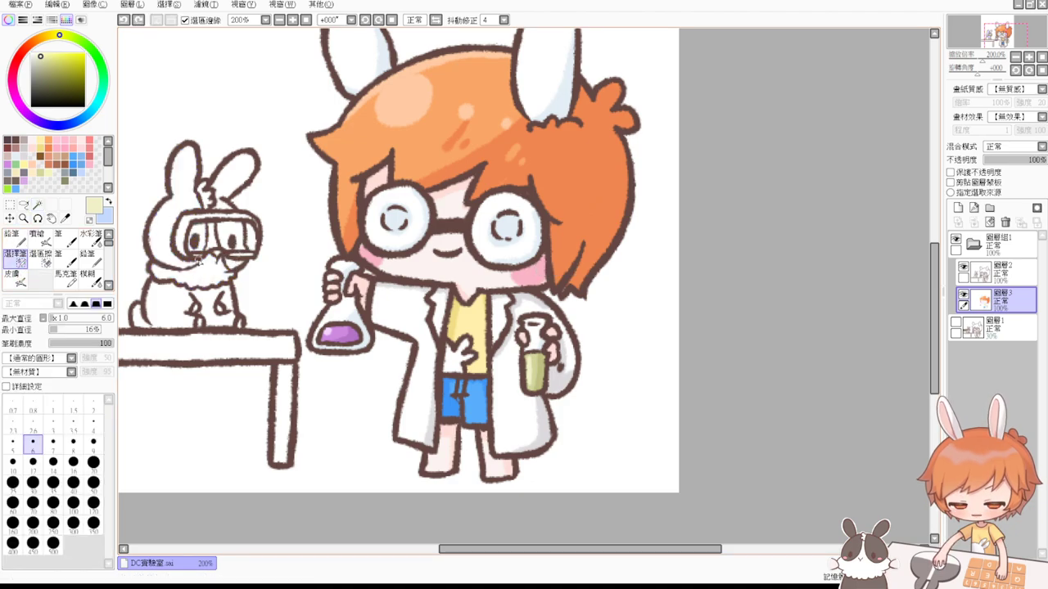
left_click(197, 261)
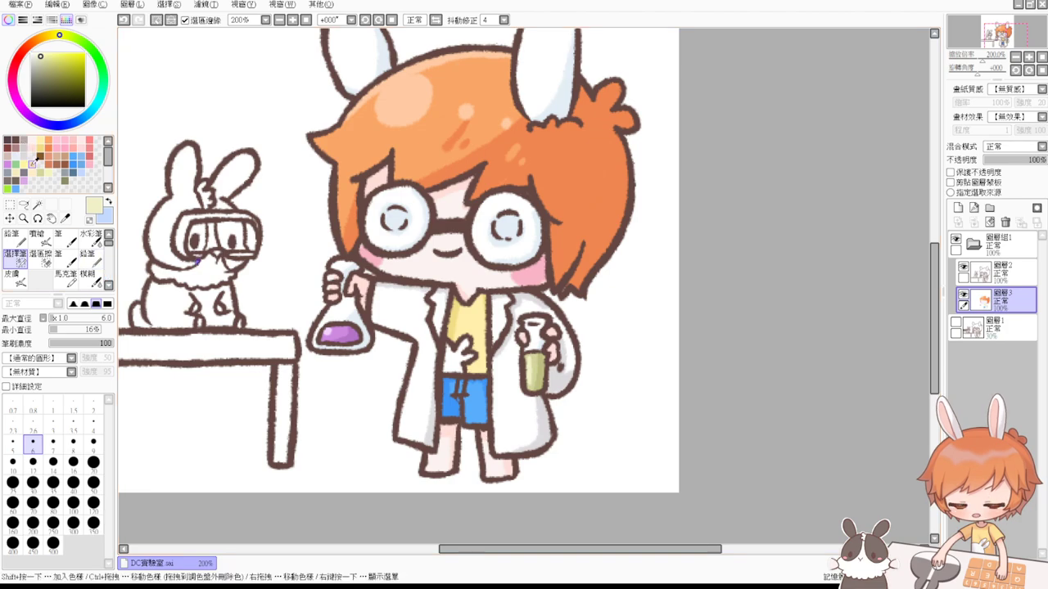
key("ctrl+plus")
key("ctrl+plus")
left_click_drag(133, 327, 555, 347)
key("ctrl+d")
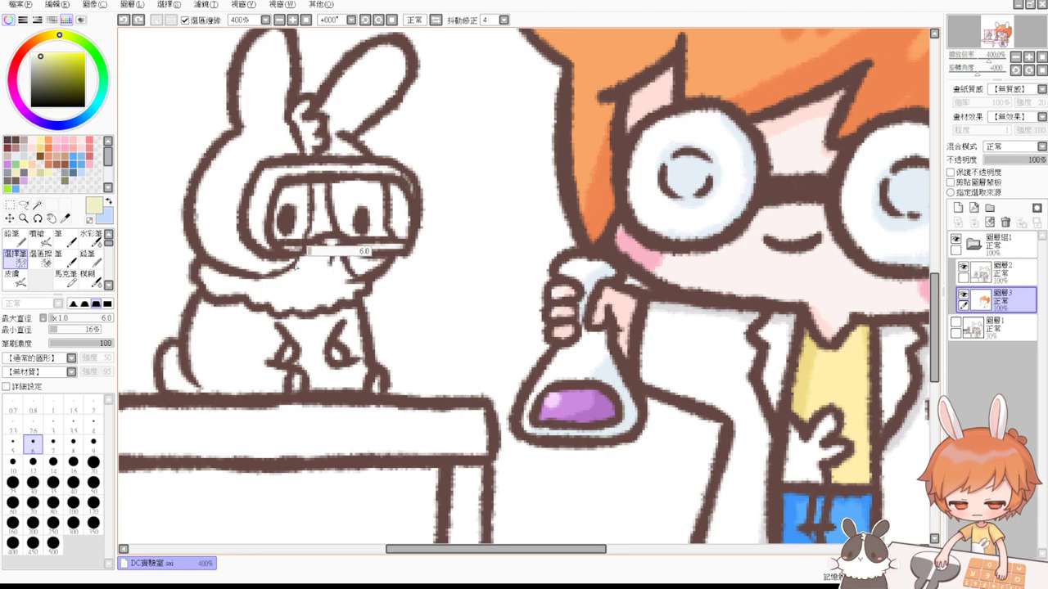
left_click_drag(297, 266, 287, 265)
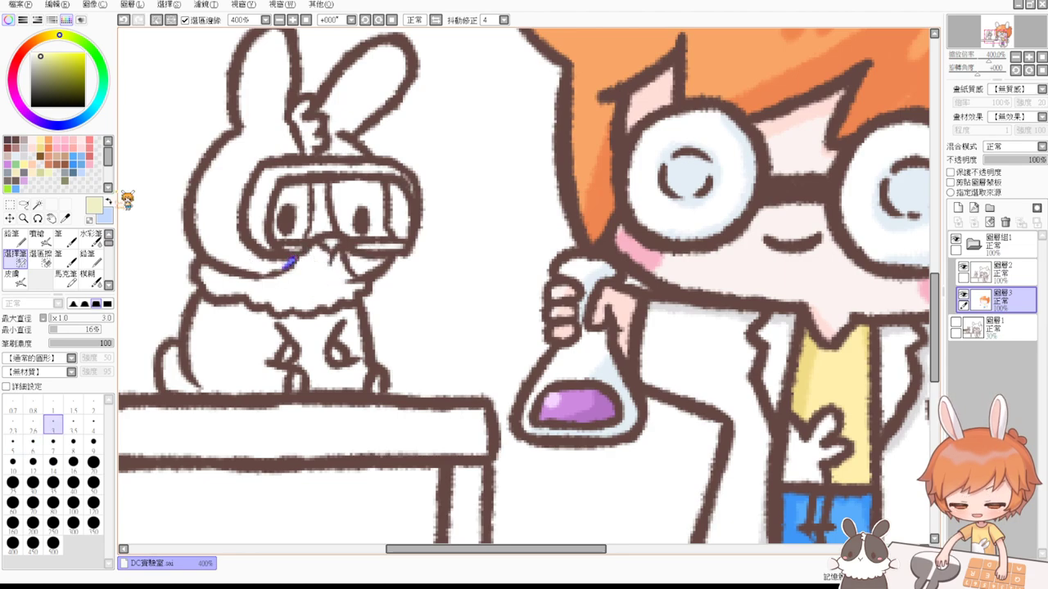
Step: Add the rabbit's tilted ear and the small cheek patch below the goggles to the selection with the Magic Wand
left_click(38, 204)
left_click(238, 152)
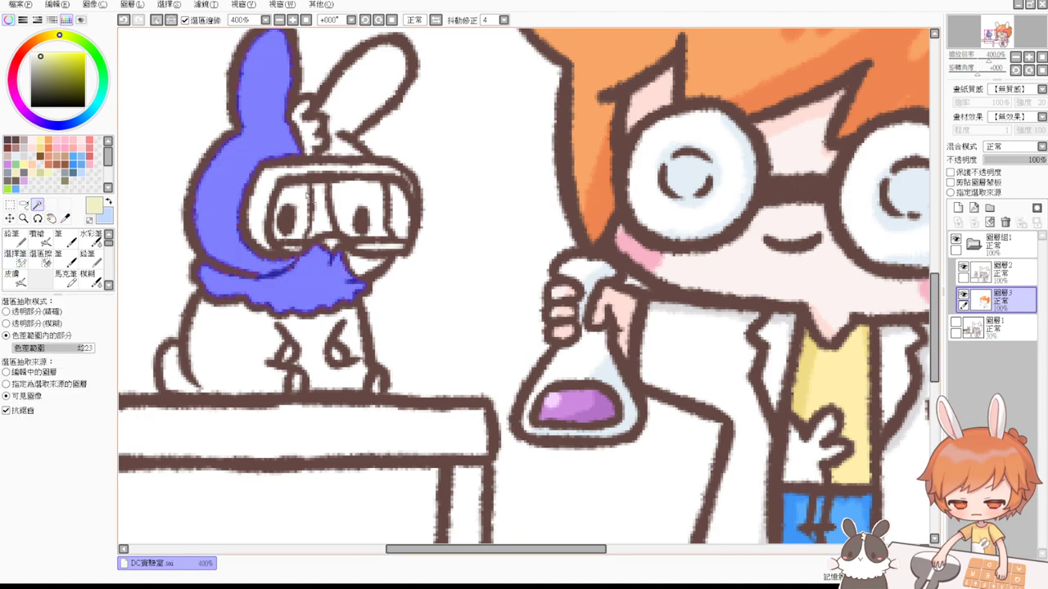
key("ctrl+z")
left_click(335, 153)
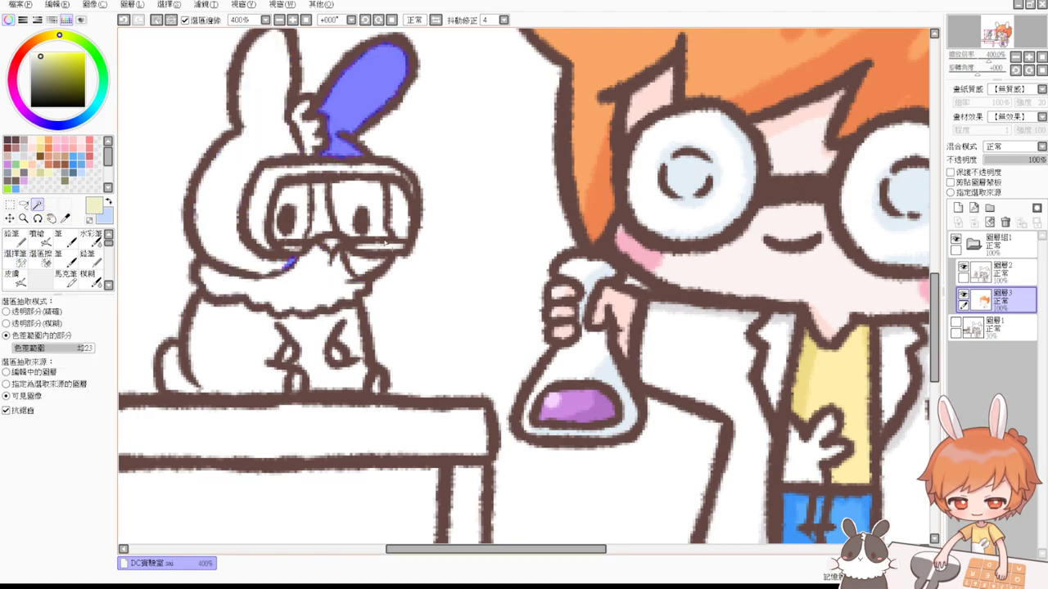
left_click(365, 267)
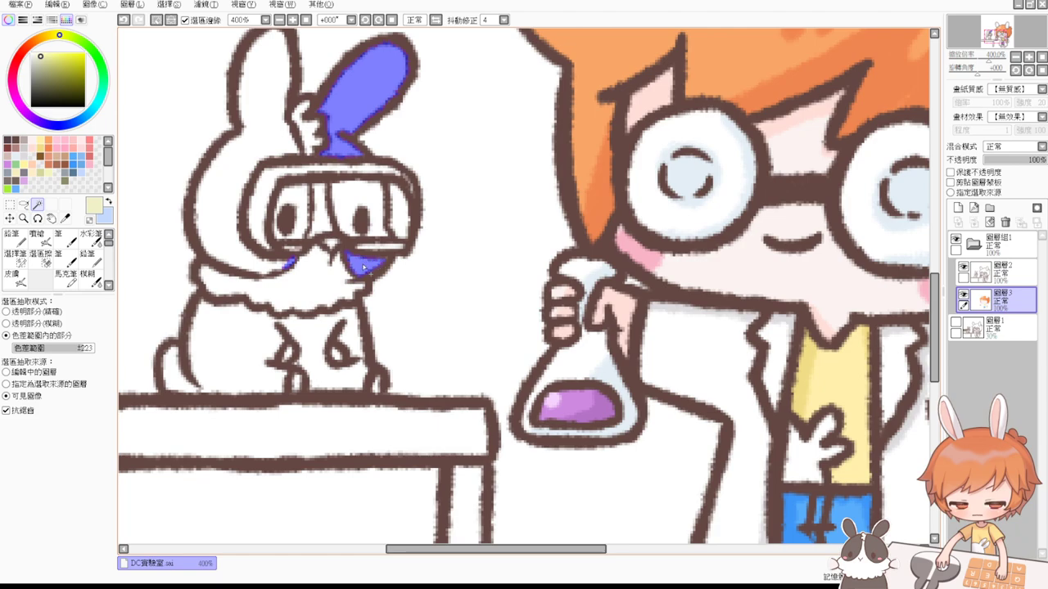
Step: Extend the cheek selection along the neck fluff with the Selection Pen at size 4, and add the rabbit's head, upright ear and body with the Magic Wand
left_click(14, 258)
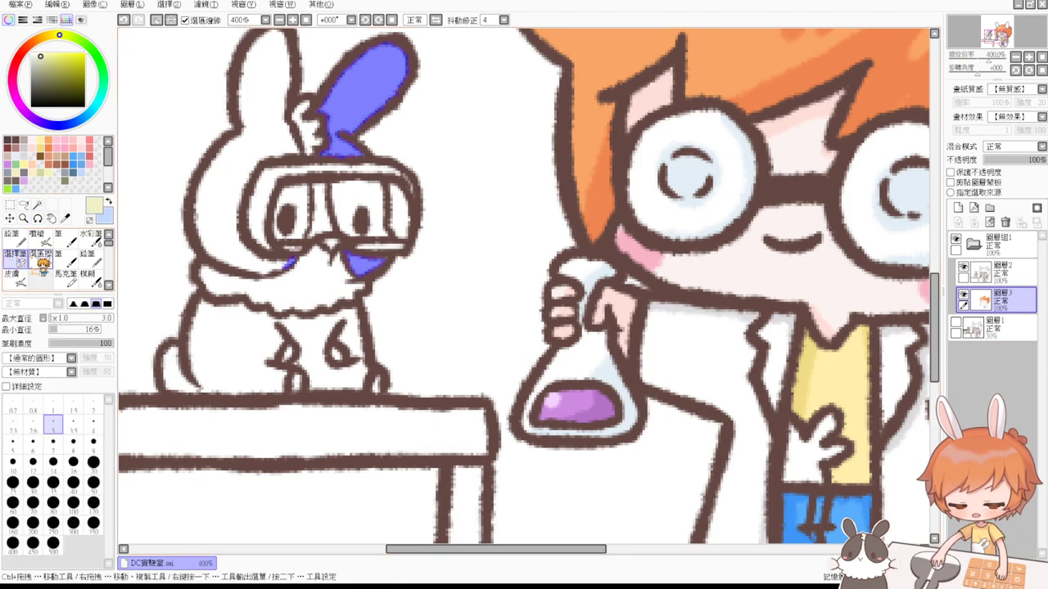
mouse_move(257, 275)
left_mouse_down()
mouse_move(290, 261)
mouse_move(267, 268)
left_mouse_up()
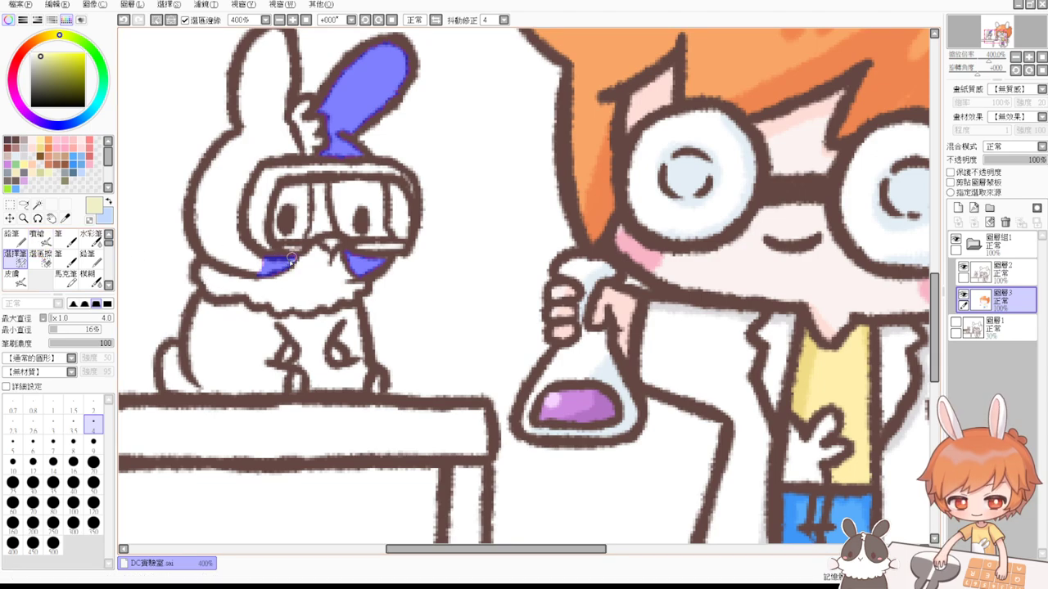
left_click(37, 203)
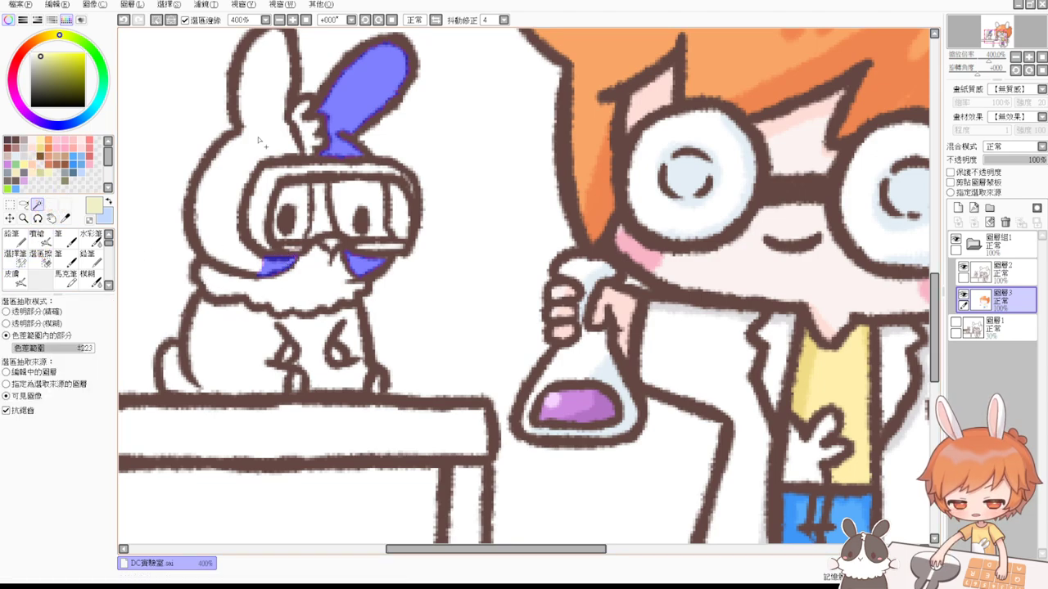
left_click(264, 149)
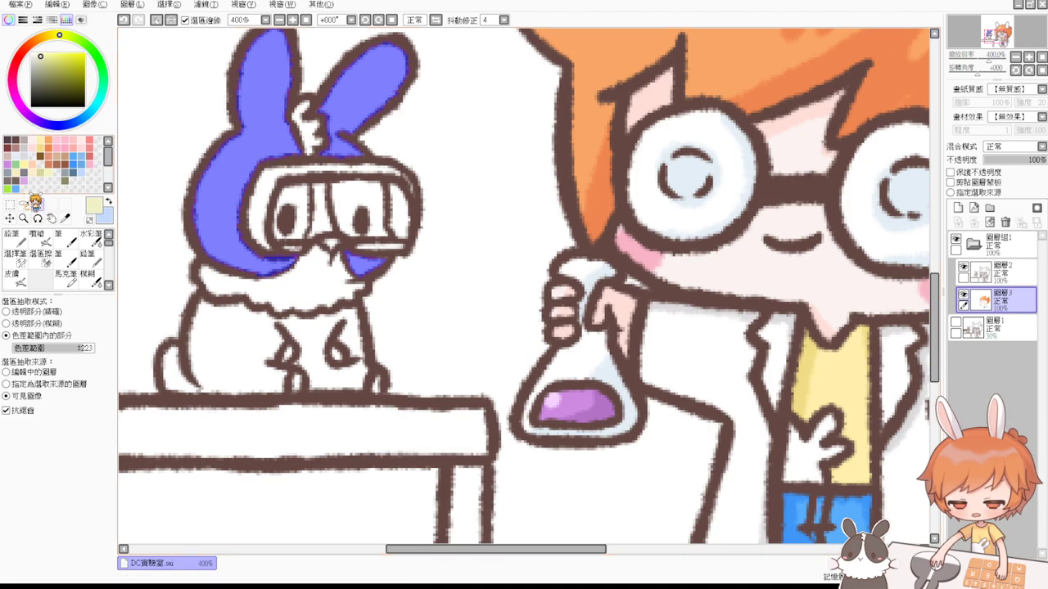
left_click(234, 350)
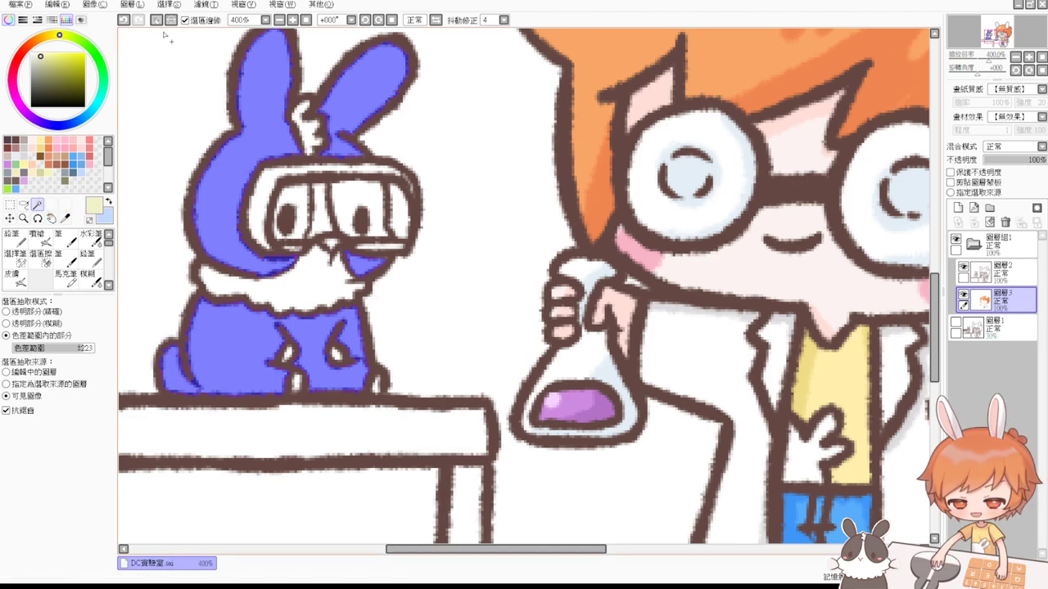
left_click(280, 20)
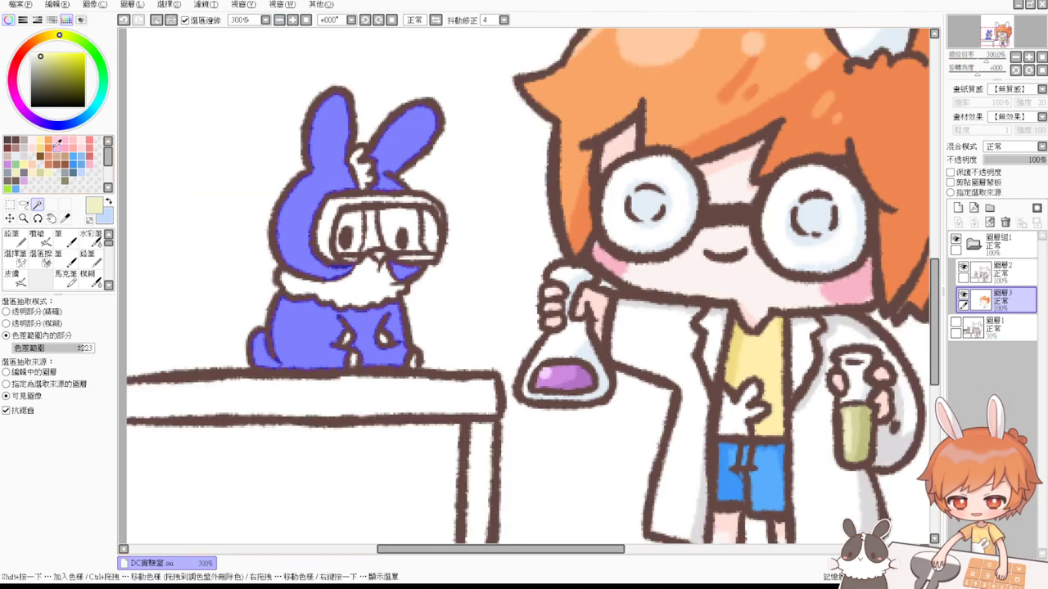
Step: Fill the selected fur areas of the rabbit with a greyish brown
left_click(12, 175)
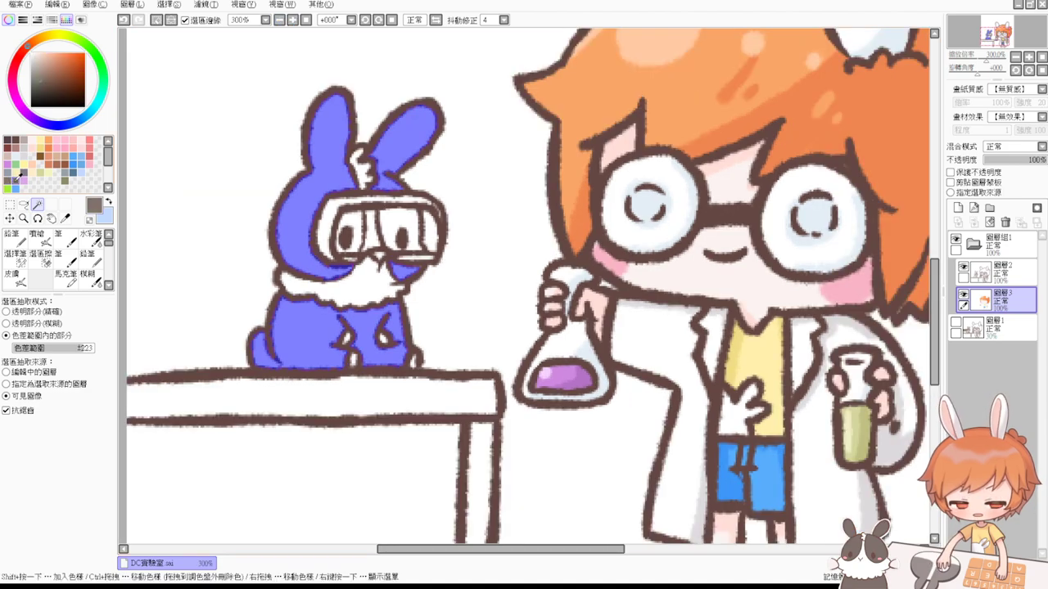
key("ctrl+f")
left_click(15, 180)
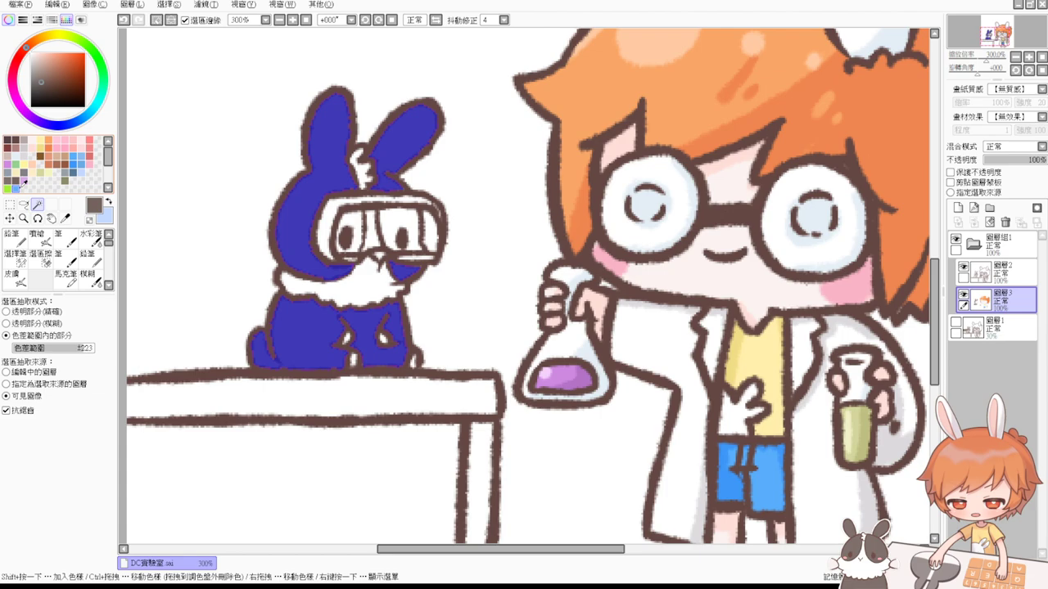
Step: Airbrush darker shading and small lighter highlights onto the rabbit's ears, head and body, and clear the selection
left_click(37, 236)
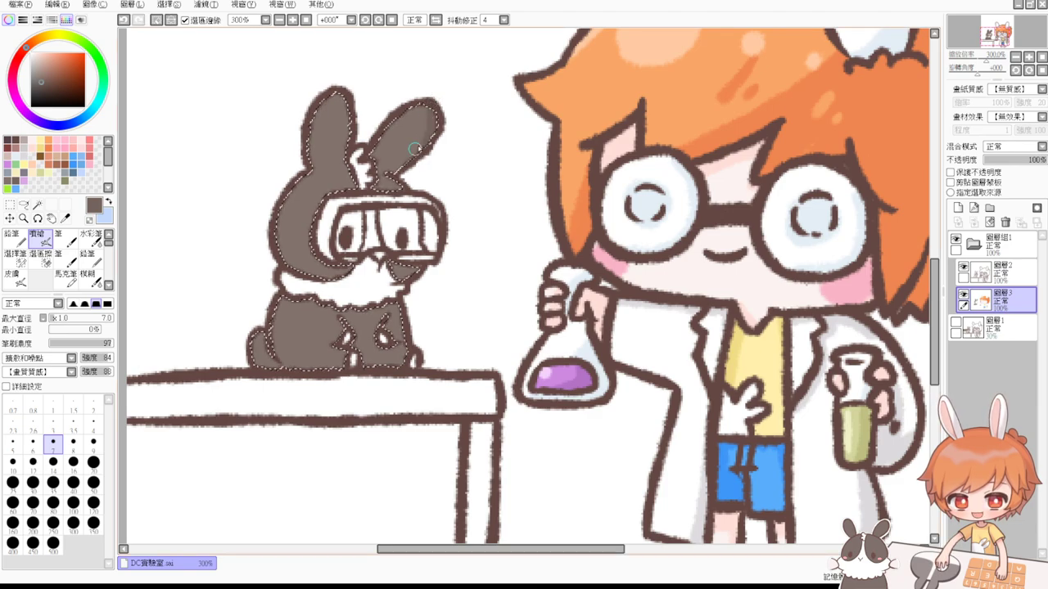
left_click_drag(423, 144, 388, 173)
mouse_move(344, 114)
left_mouse_down()
mouse_move(334, 91)
mouse_move(347, 152)
mouse_move(392, 192)
left_mouse_up()
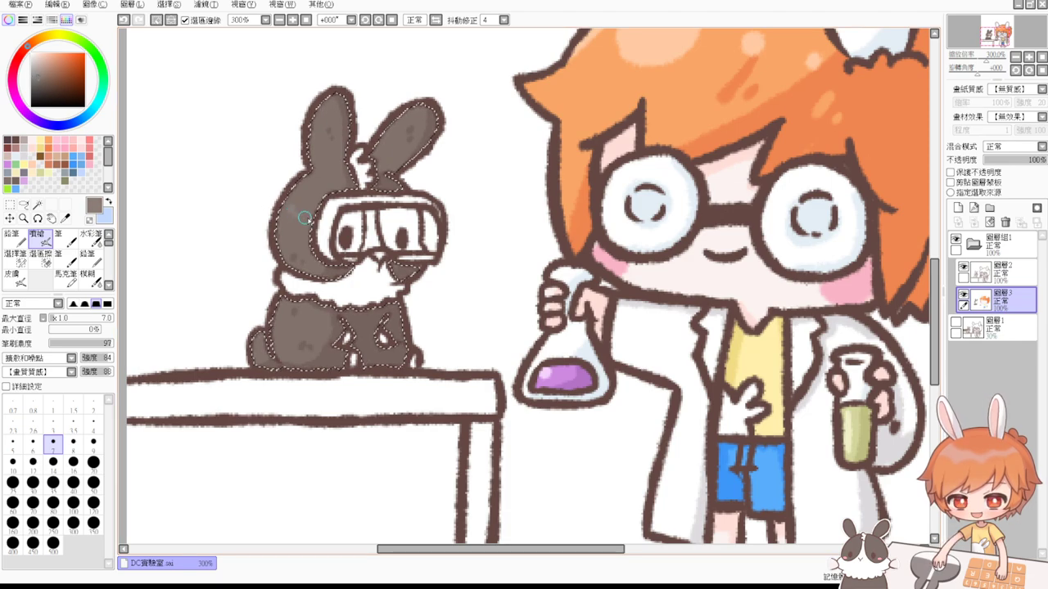
key("ctrl+z")
left_click_drag(44, 81, 36, 73)
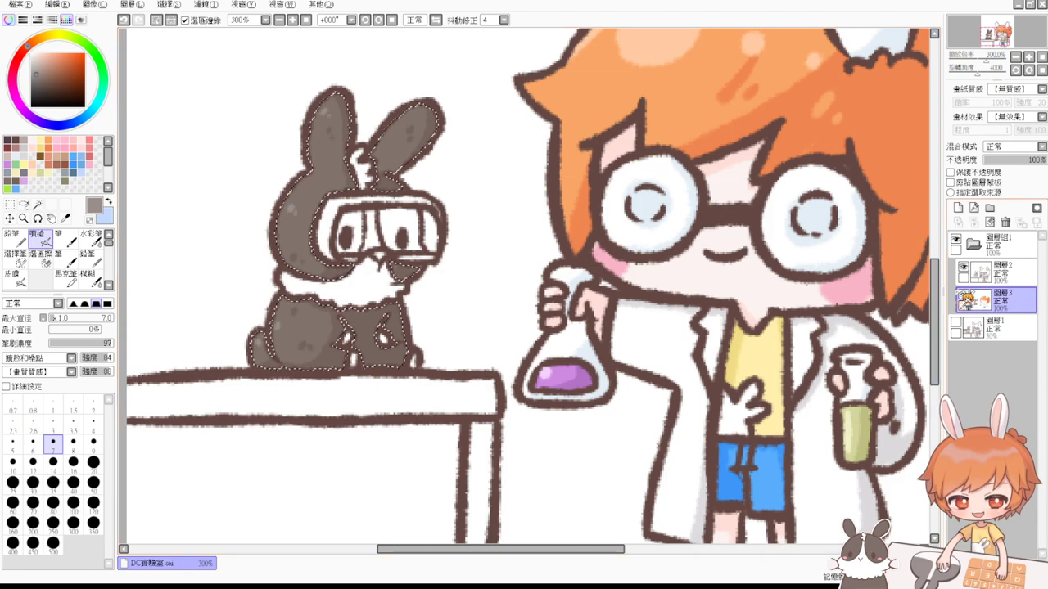
scroll(941, 305, "up", 1)
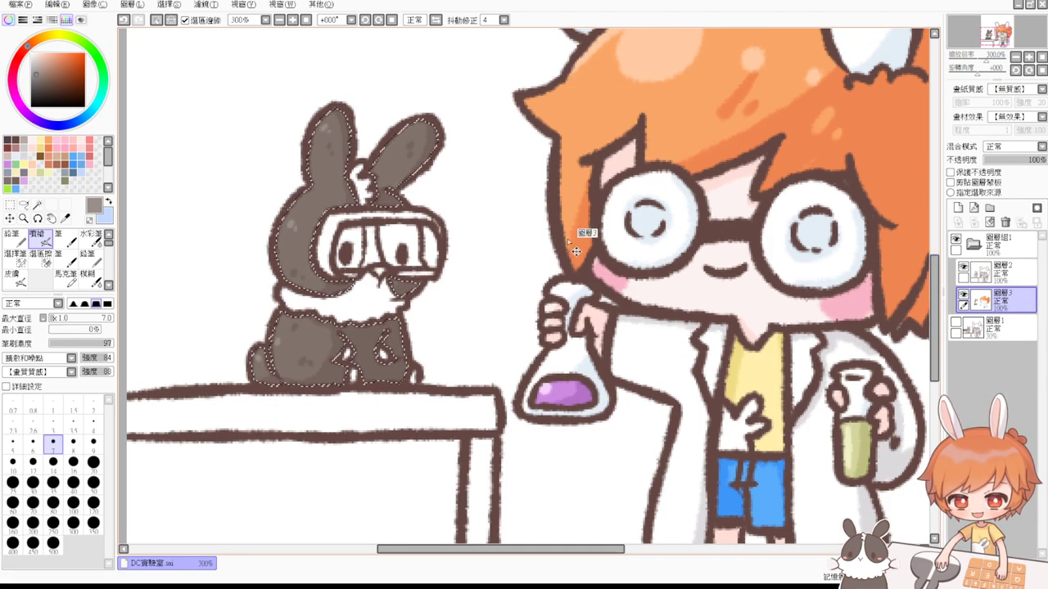
key("ctrl+d")
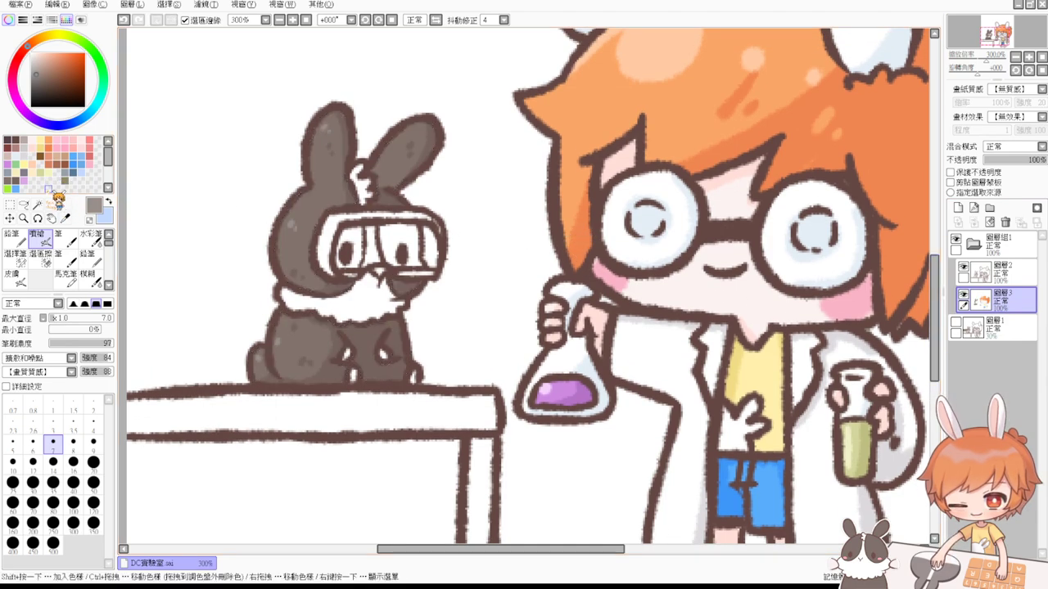
Step: Select all lens sections of the rabbit's goggles, fill them with light blue, and deselect
left_click(37, 204)
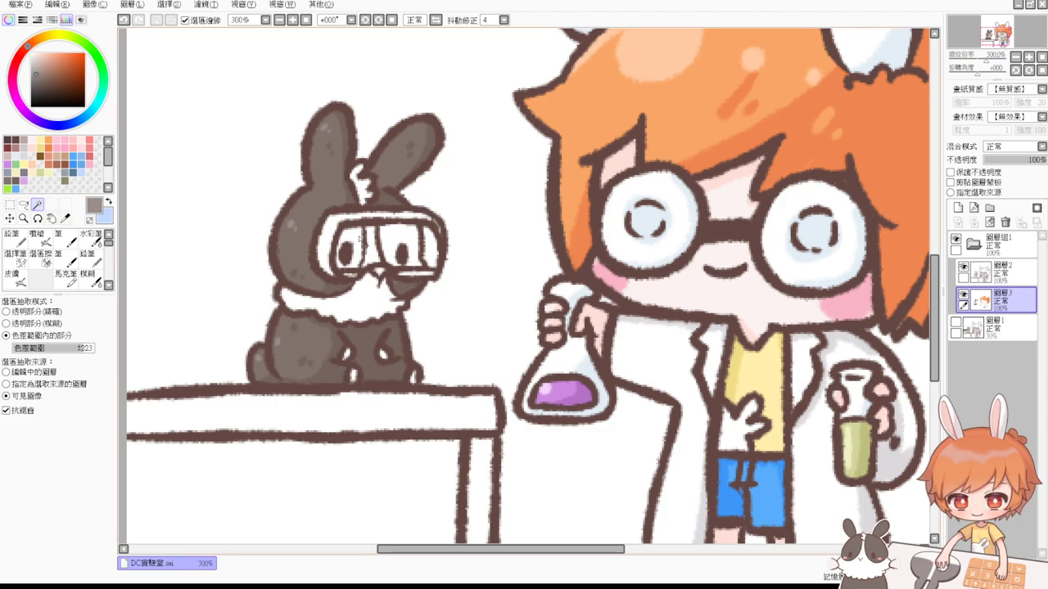
left_click(360, 239)
key("ctrl+i")
key("ctrl+z")
left_click(373, 241)
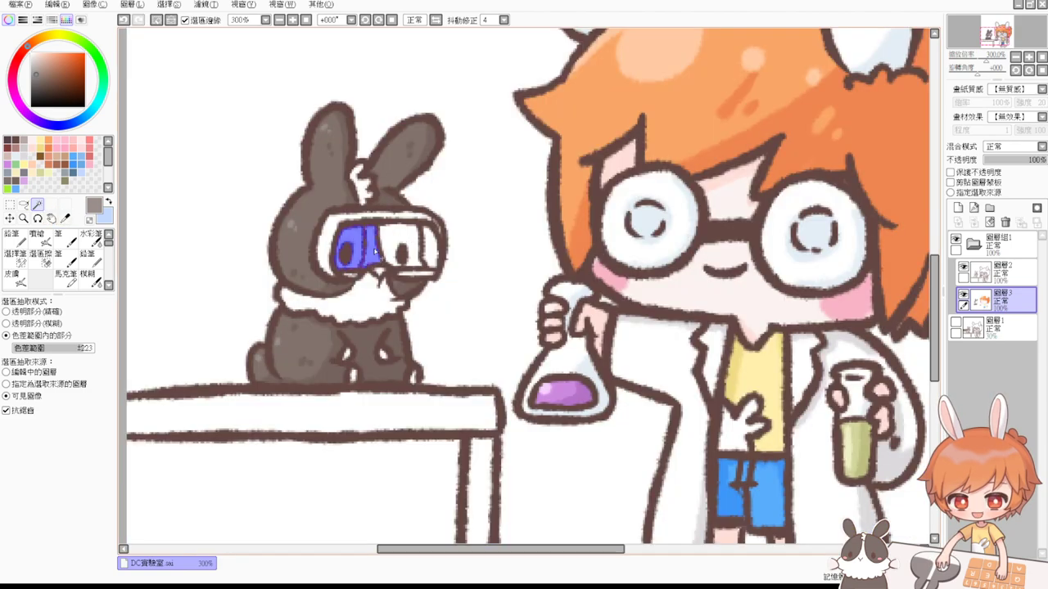
left_click(390, 243)
left_click(428, 254)
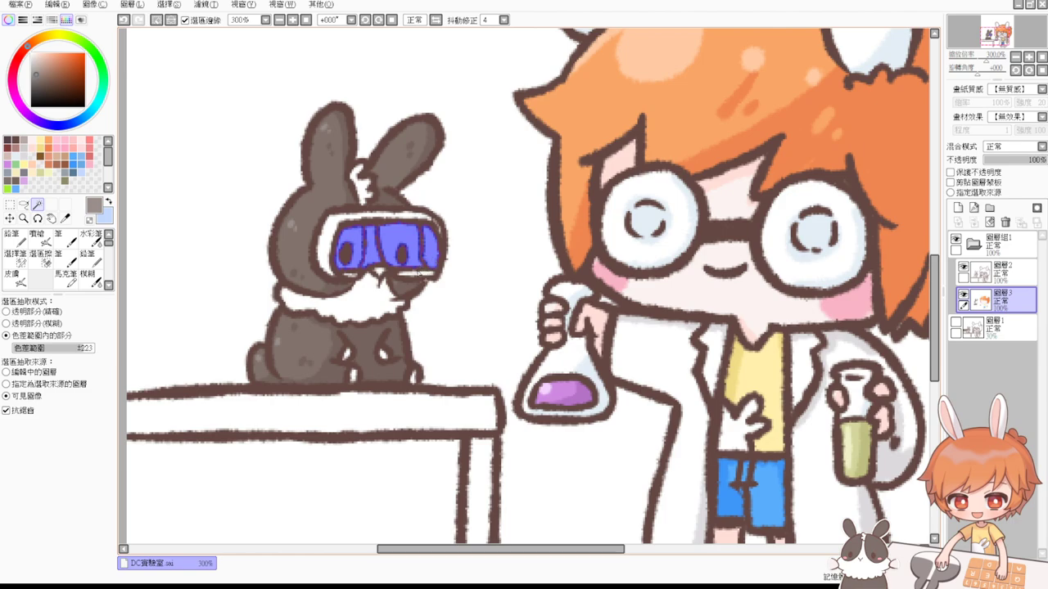
left_click(80, 171)
key("ctrl+f")
key("ctrl+d")
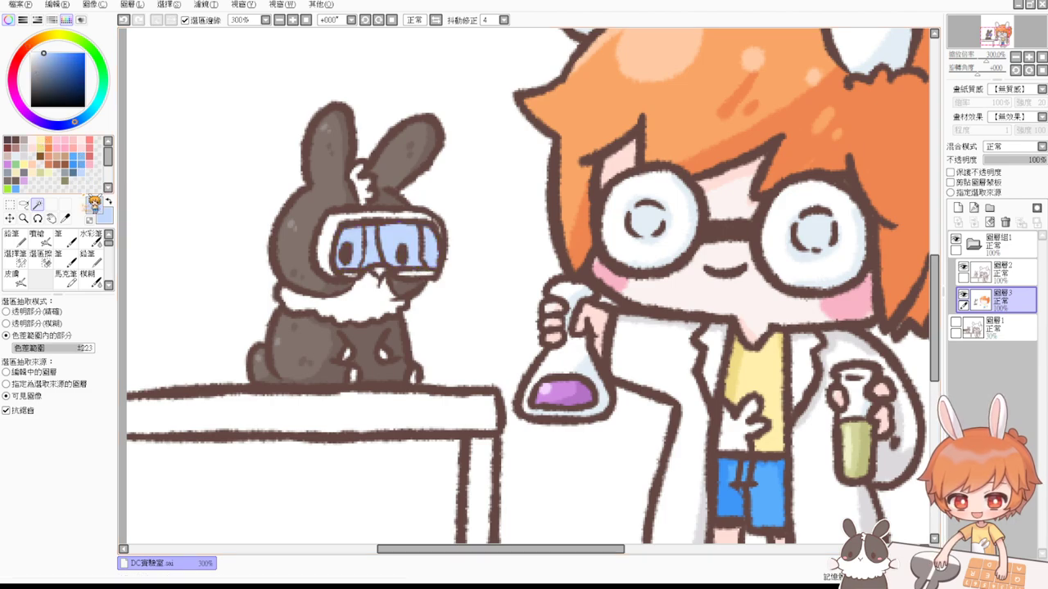
Step: Select the rabbit's goggle frame, including both lower rim pieces, painting in the missing part with the selection pen at size 4
left_click(321, 244)
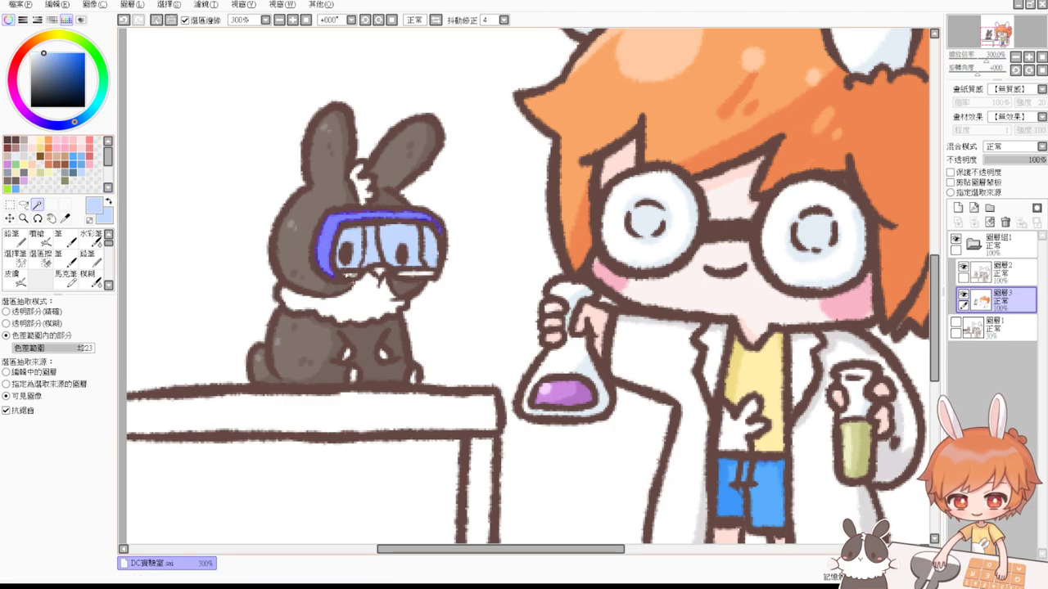
key("ctrl+i")
key("ctrl+z")
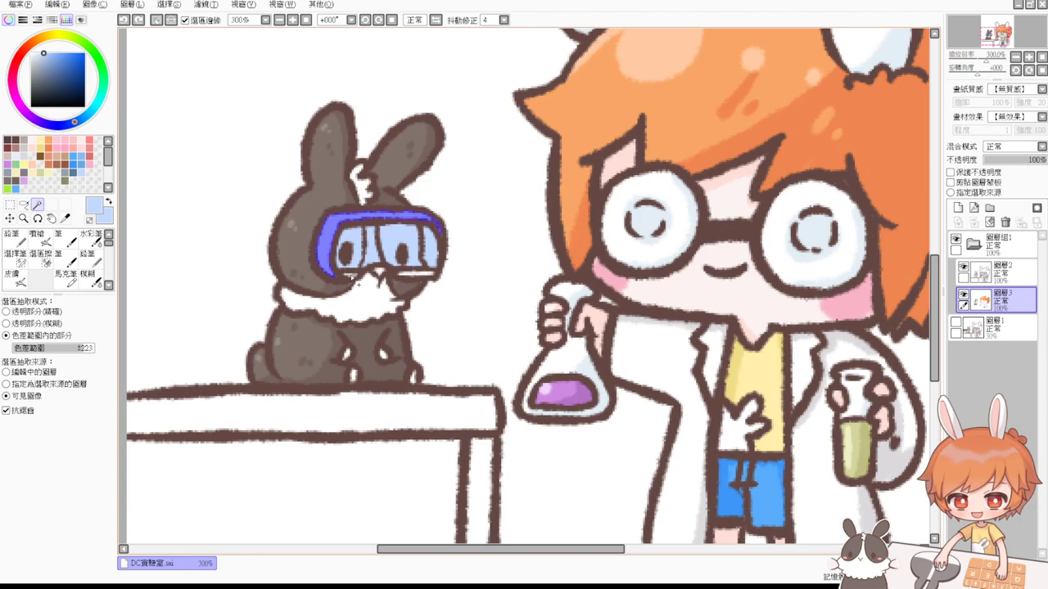
left_click(351, 278)
key("ctrl+z")
left_click(370, 269)
key("ctrl+z")
left_click(407, 276)
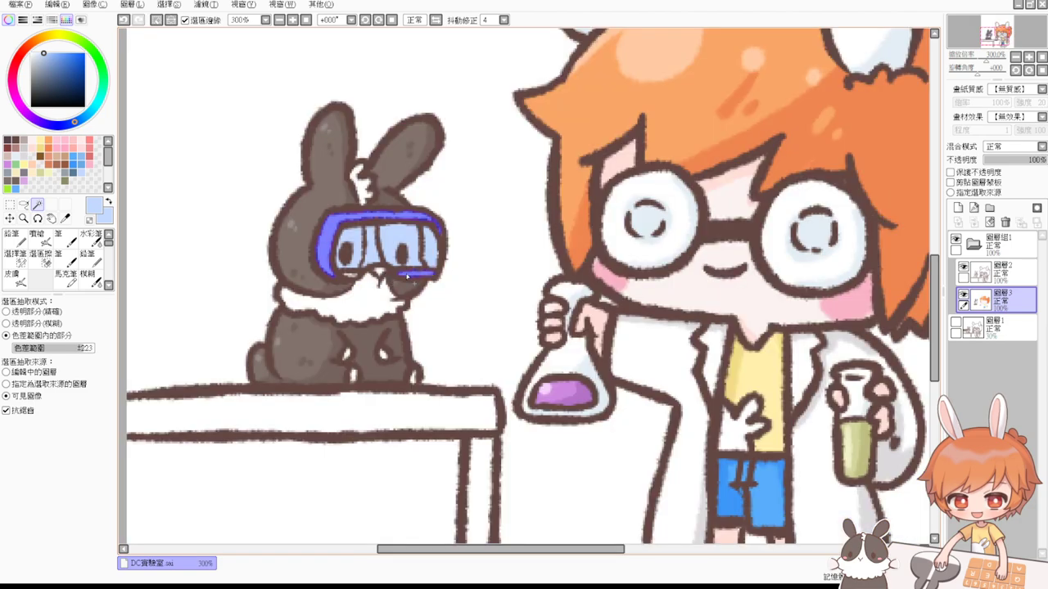
left_click(24, 269)
key("ctrl+plus")
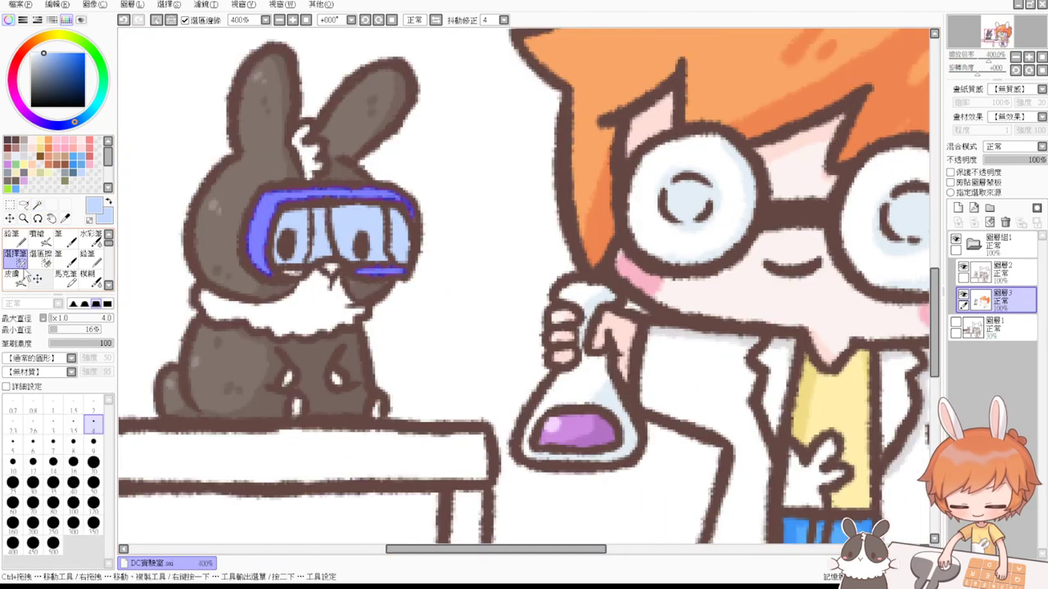
key("ctrl+plus")
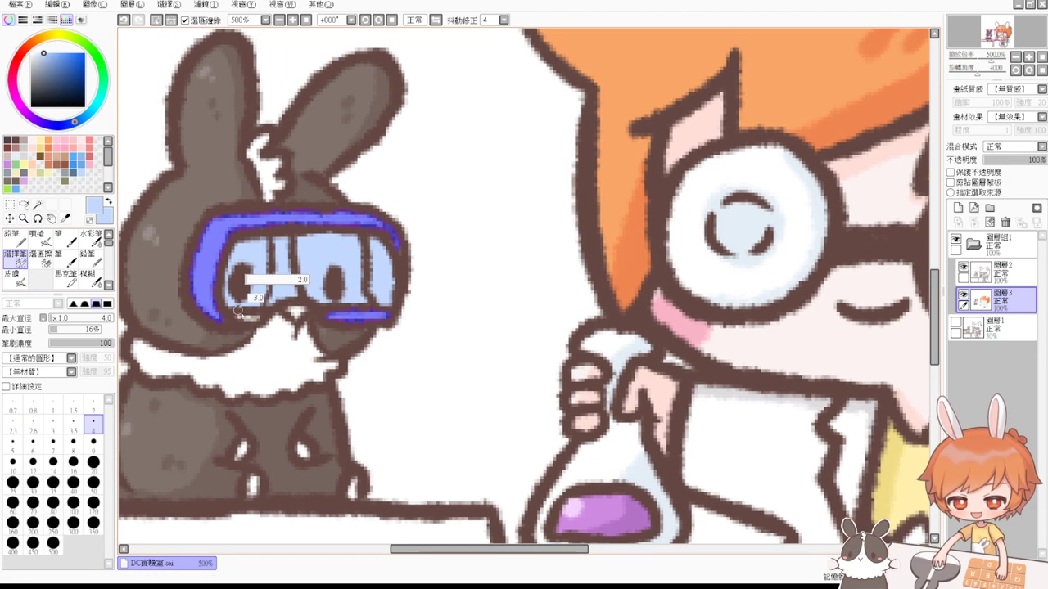
left_click_drag(233, 318, 248, 318)
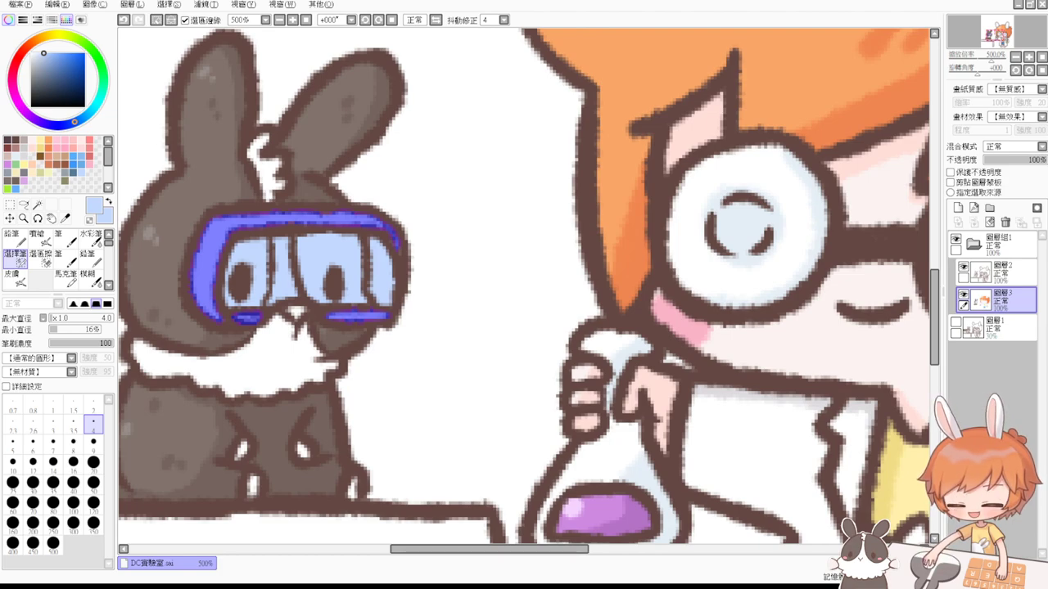
Step: Fill the selected goggle frame with blue-grey
left_click(73, 166)
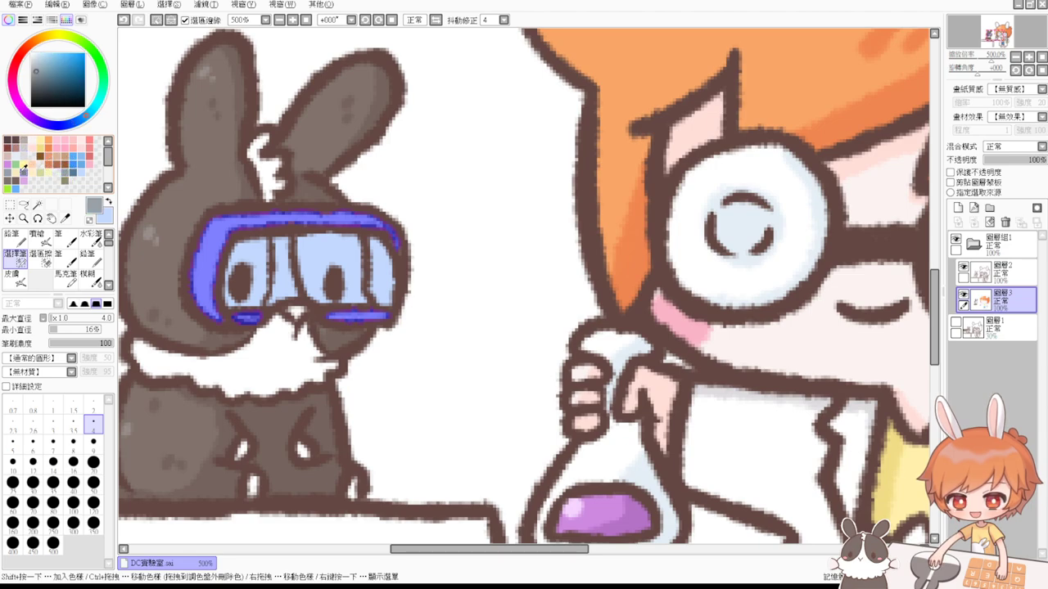
left_click(12, 168)
left_click(41, 238)
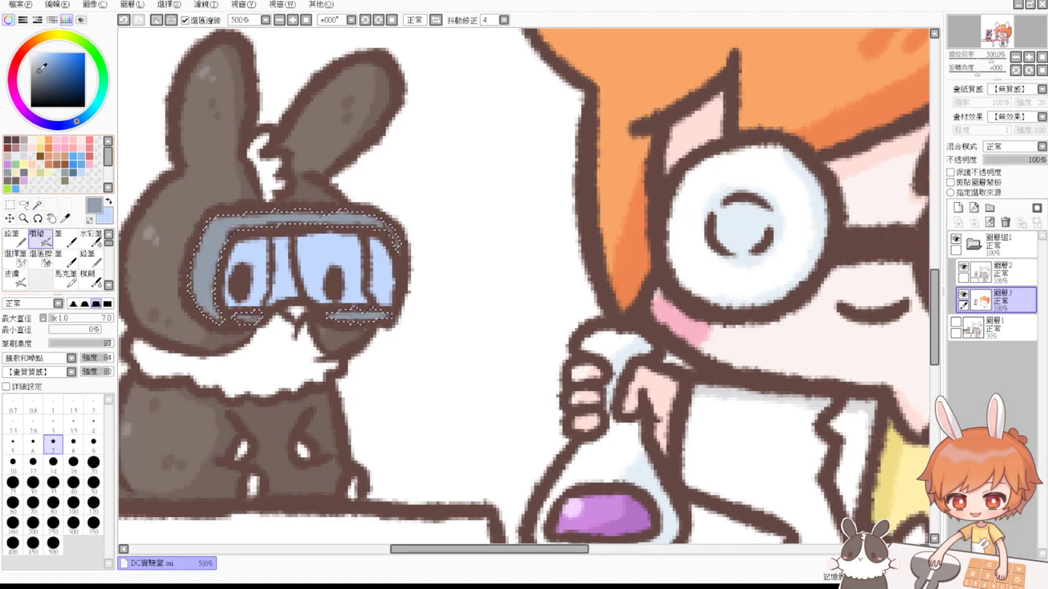
Step: Airbrush darker blue-grey shading along the goggle frame's lower edges and over the goggles' far side section
left_click(40, 72)
mouse_move(221, 262)
left_mouse_down("ctrl+alt")
mouse_move(221, 254)
mouse_move(190, 272)
mouse_move(198, 312)
mouse_move(207, 322)
mouse_move(229, 312)
mouse_move(206, 285)
mouse_move(193, 297)
mouse_move(218, 321)
left_mouse_up("ctrl+alt")
key("ctrl+z")
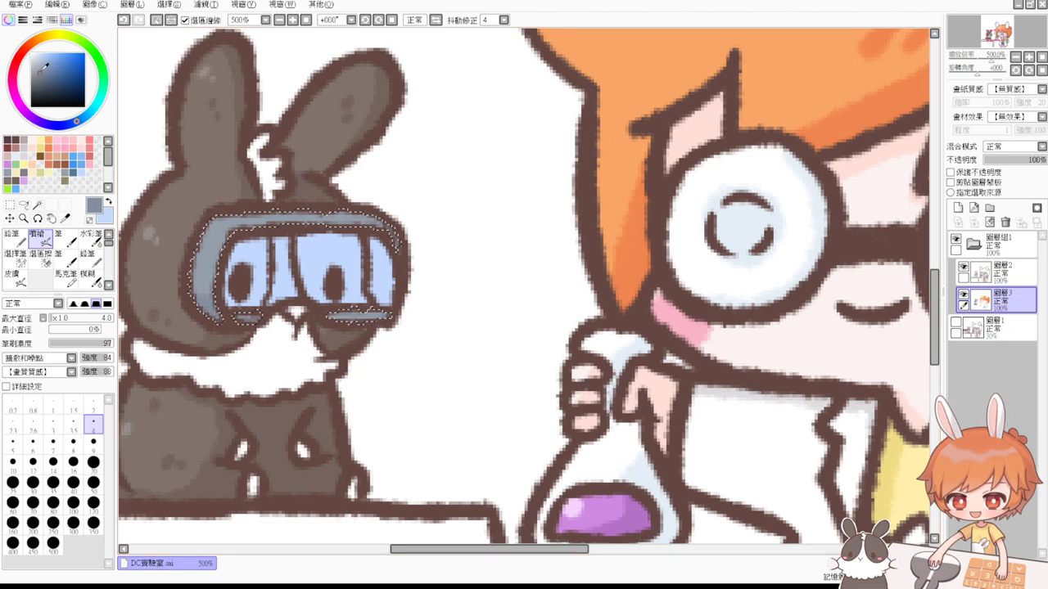
left_click(45, 69)
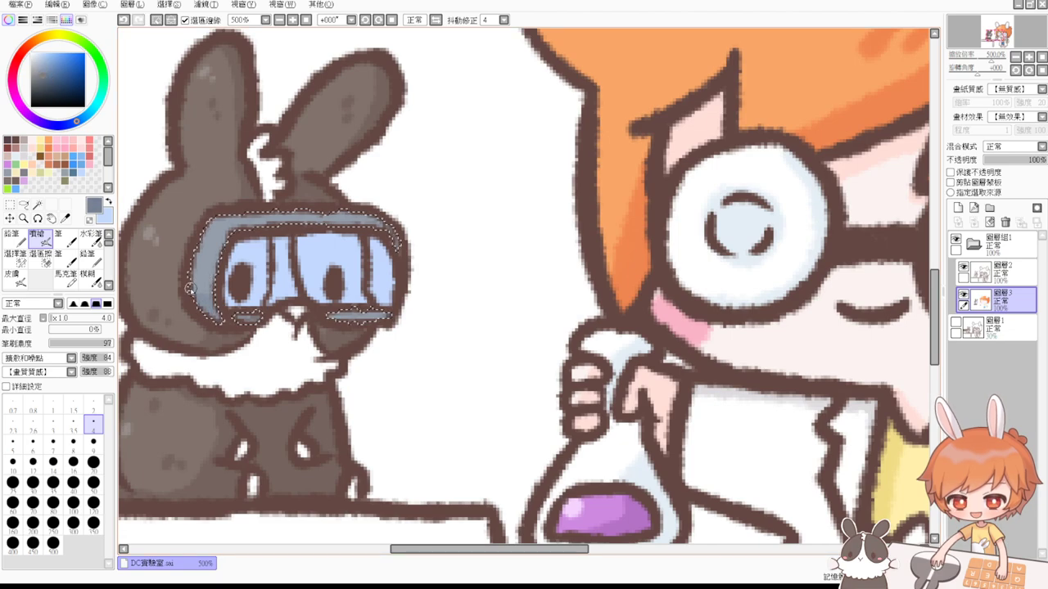
mouse_move(189, 288)
left_mouse_down()
mouse_move(255, 327)
mouse_move(229, 317)
mouse_move(370, 317)
left_mouse_up()
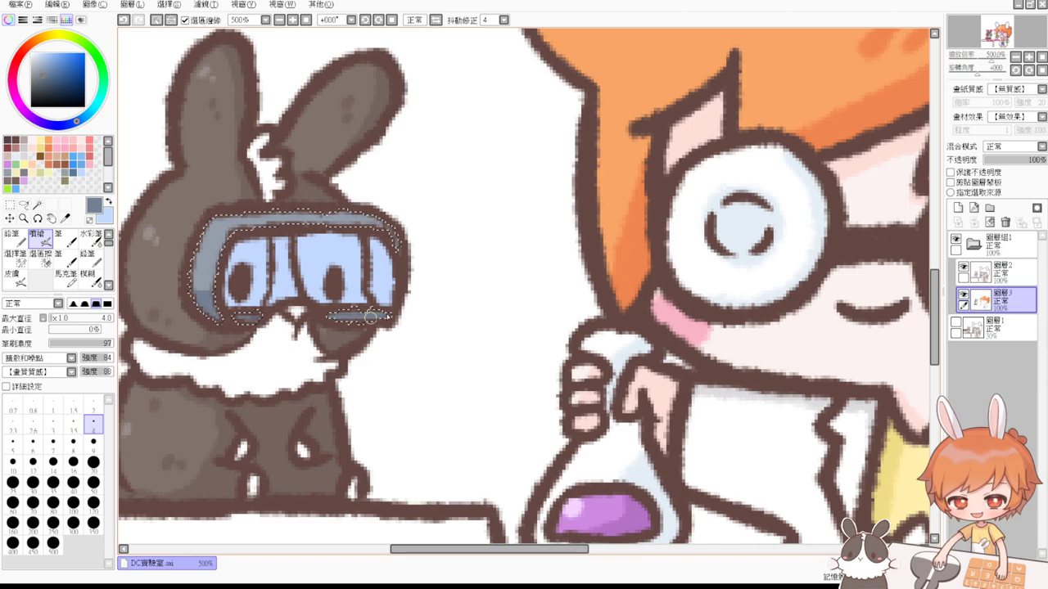
key("ctrl+d")
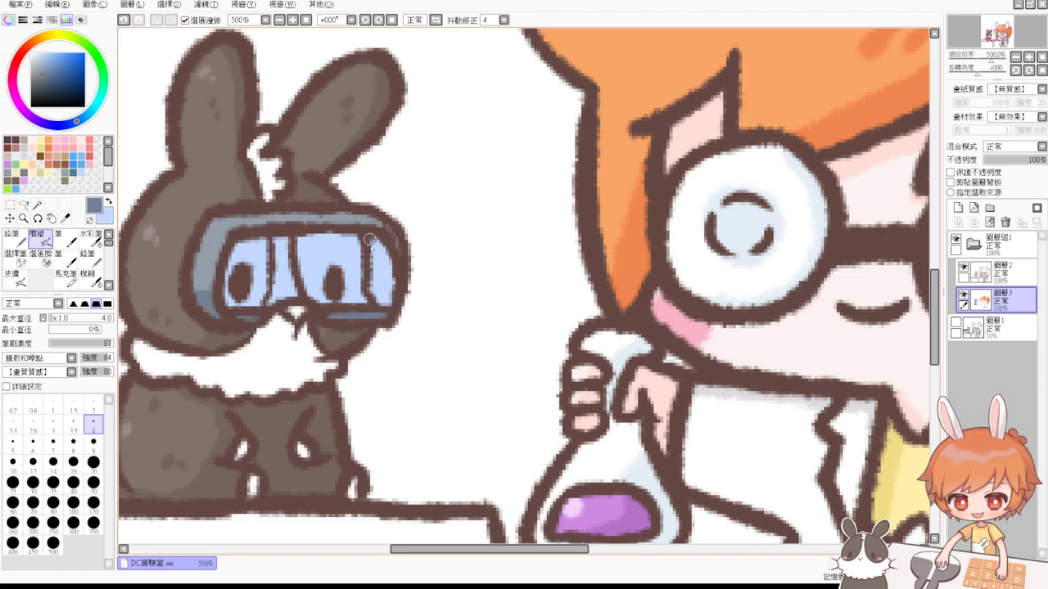
mouse_move(370, 240)
left_mouse_down()
mouse_move(392, 270)
mouse_move(373, 258)
mouse_move(373, 290)
mouse_move(385, 300)
mouse_move(396, 278)
mouse_move(377, 299)
left_mouse_up()
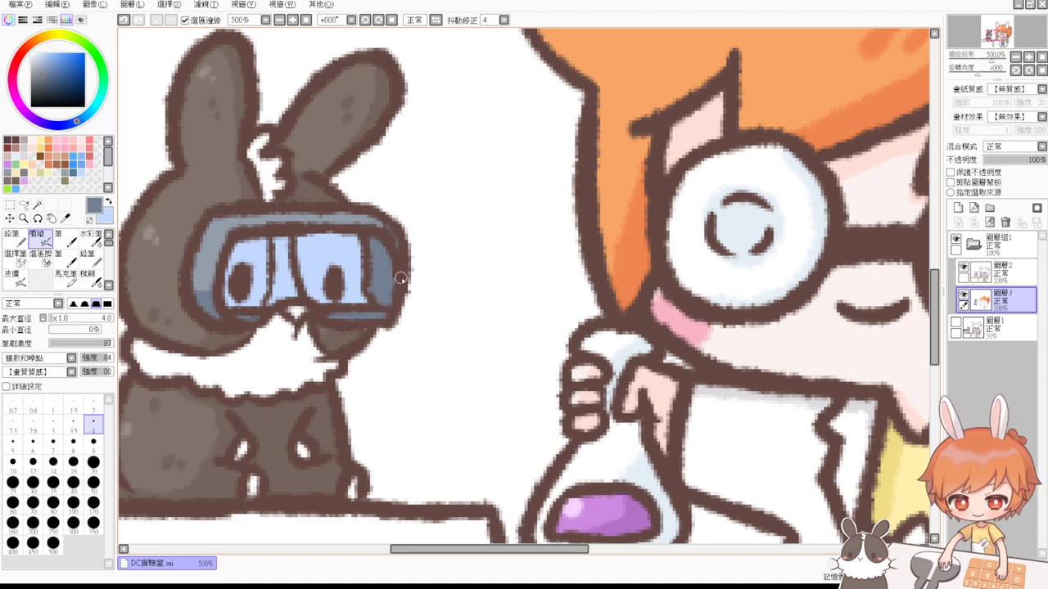
Step: Airbrush a lighter blue-grey highlight along the goggle frame's upper-left edge with a size 3 brush
right_click(216, 233)
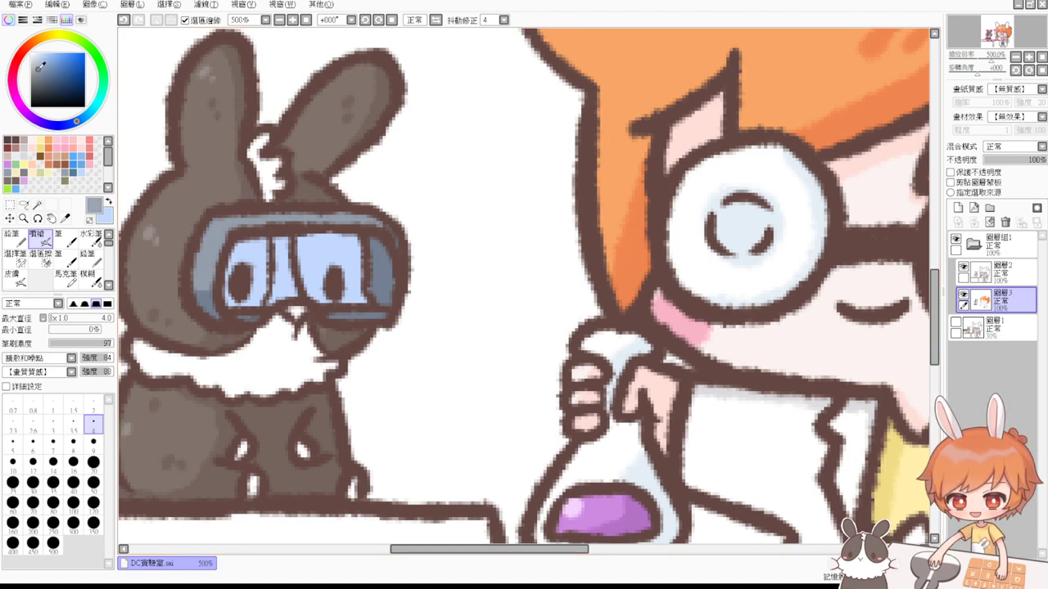
left_click(37, 64)
left_click_drag(214, 226, 273, 206)
key("ctrl+z")
key("bracketleft")
key("bracketleft")
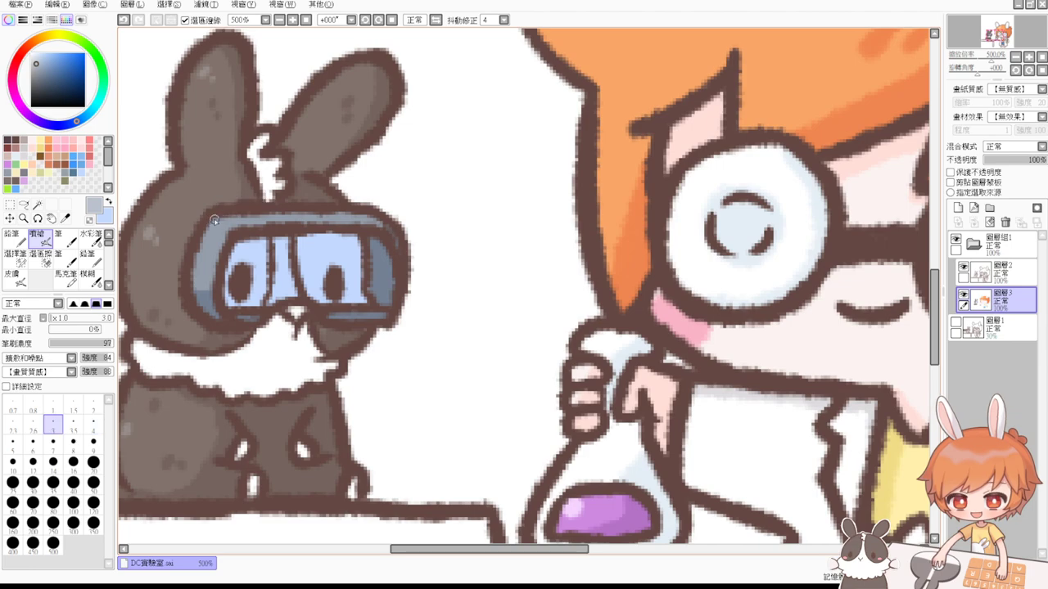
left_click_drag(205, 241, 198, 269)
left_click_drag(209, 226, 234, 214)
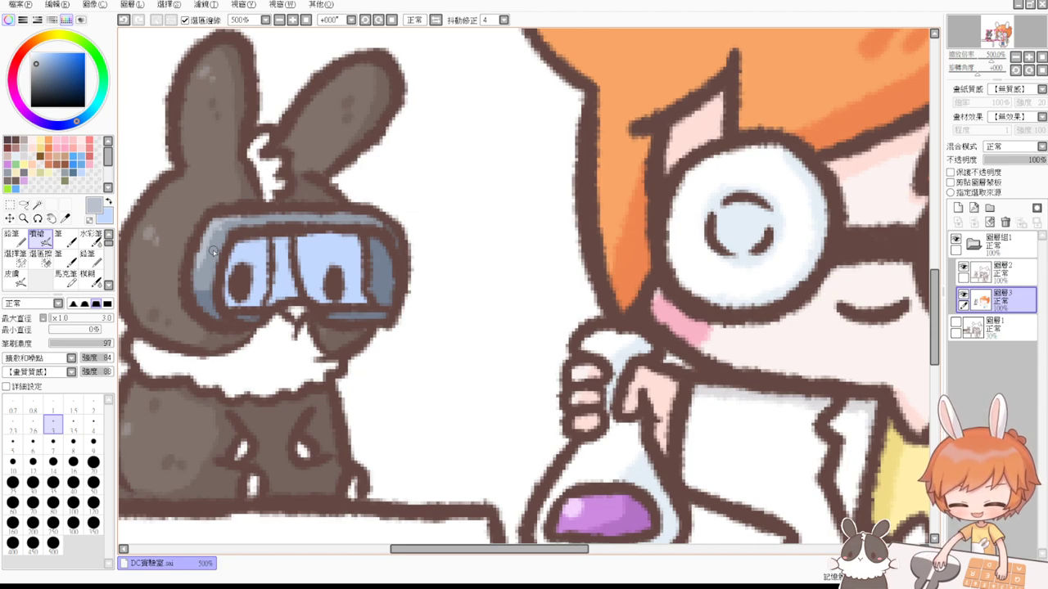
Step: Select the tabletop under the rabbit and fill it with light grey
left_click_drag(934, 303, 935, 302)
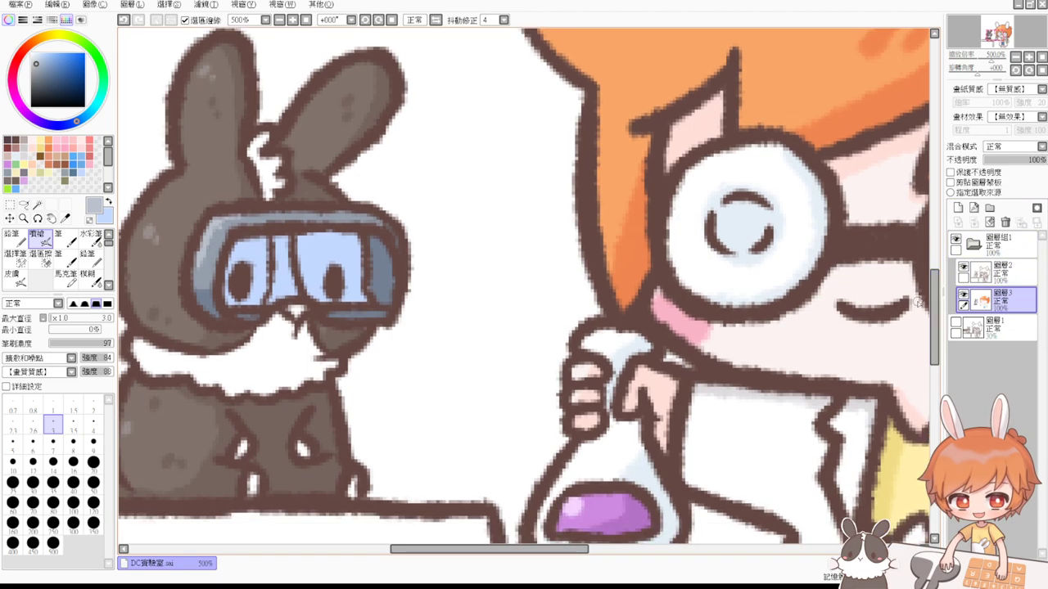
left_click(282, 22)
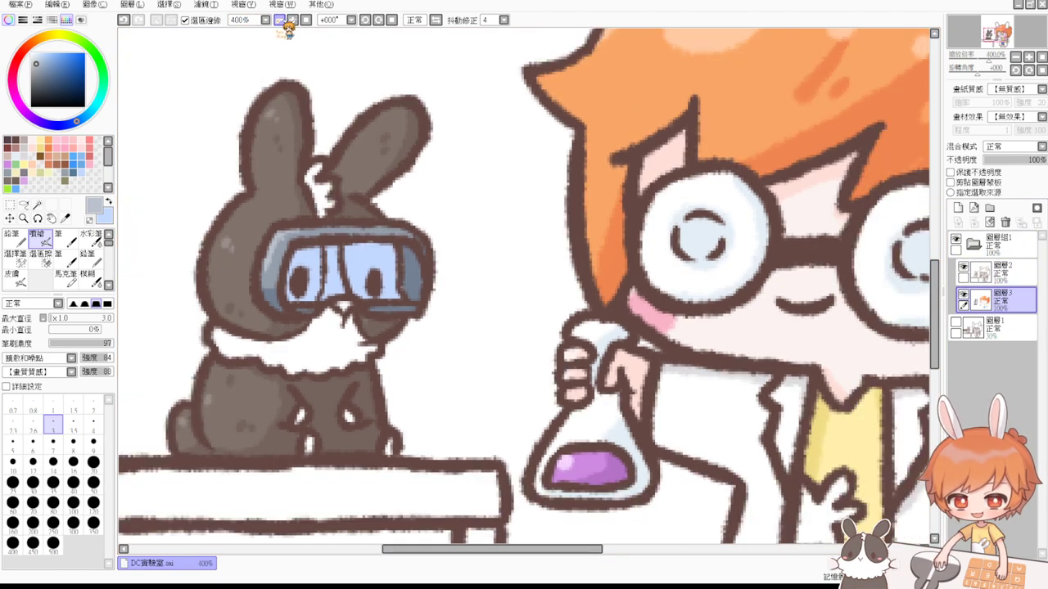
left_click(285, 22)
left_click(285, 22)
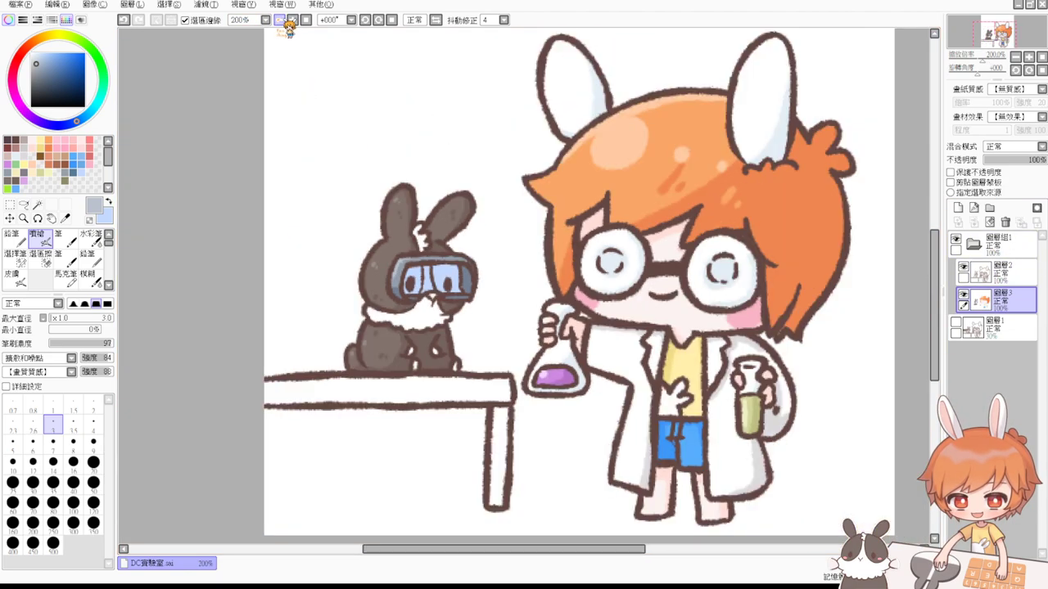
left_click(37, 205)
left_click(361, 395)
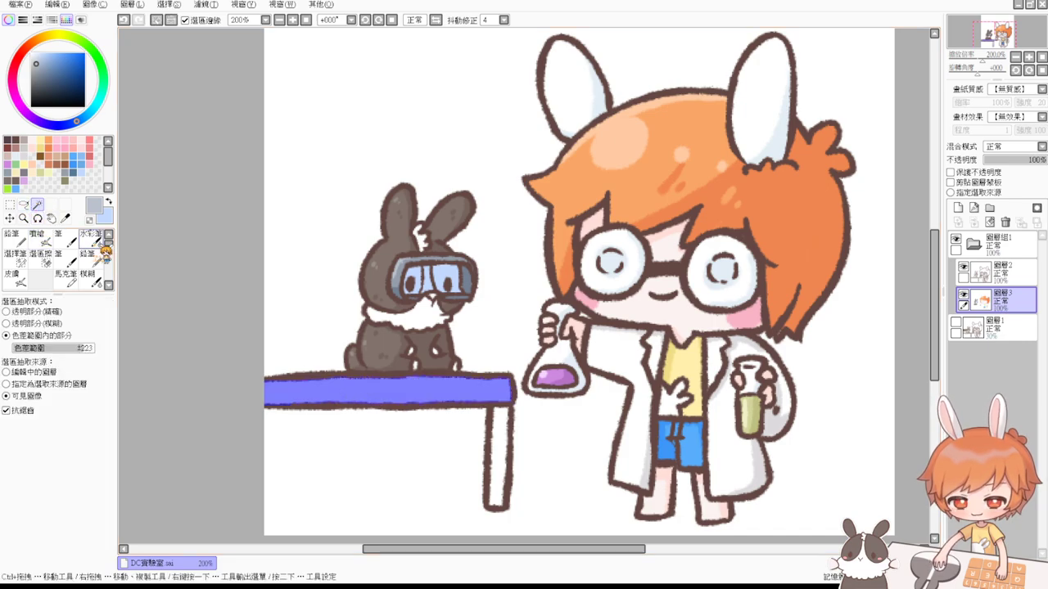
left_click(31, 147)
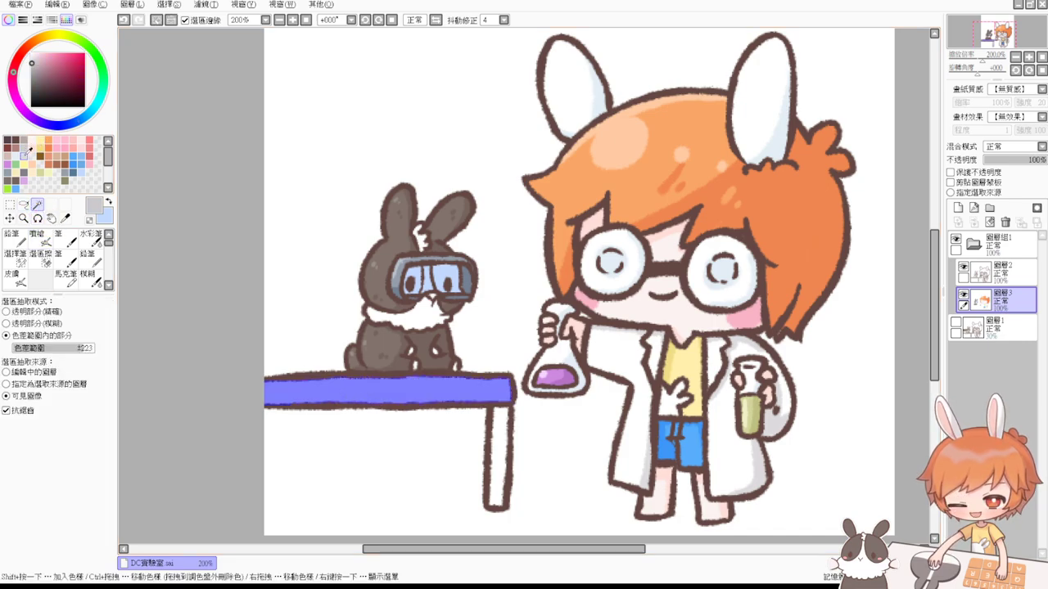
key("ctrl+f")
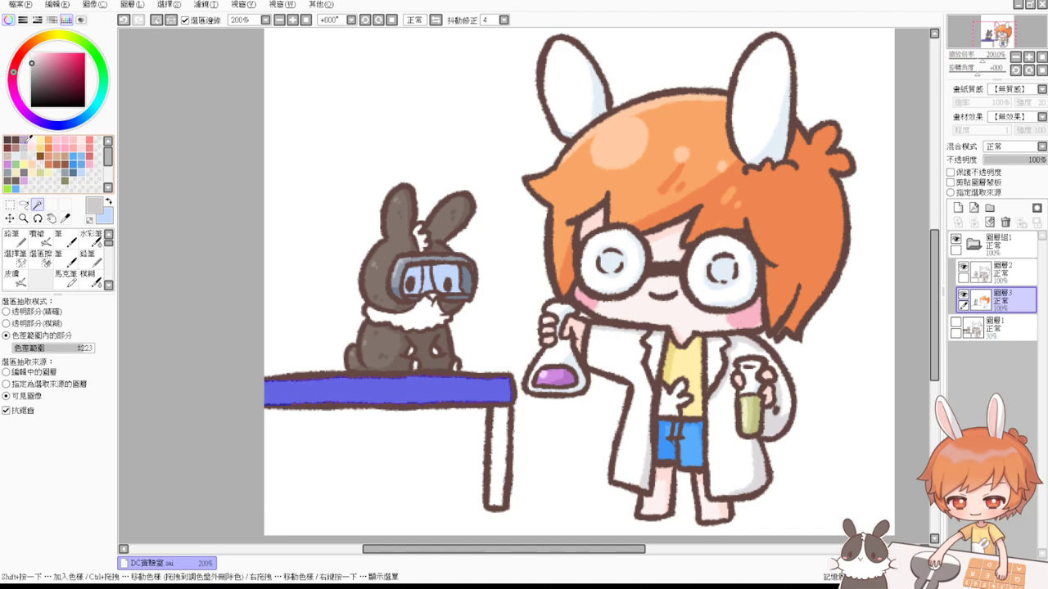
Step: Airbrush darker grey shading along the selected tabletop's lower edge and outer end with a size 9 brush, and clear the selection
left_click(35, 65)
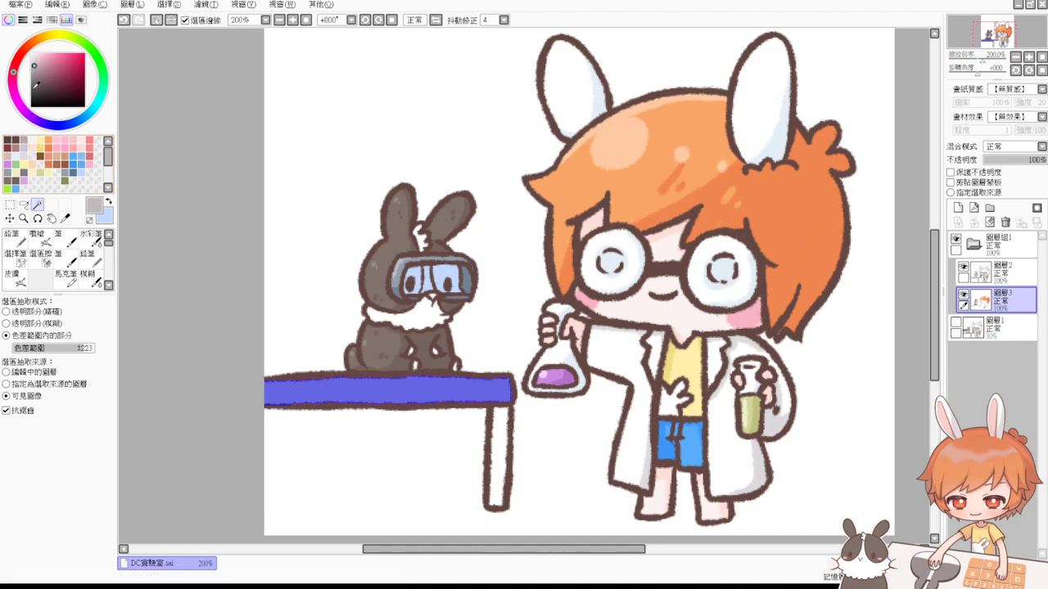
left_click(43, 243)
mouse_move(447, 370)
left_mouse_down()
mouse_move(481, 373)
mouse_move(509, 401)
mouse_move(511, 384)
left_mouse_up()
key("ctrl+z")
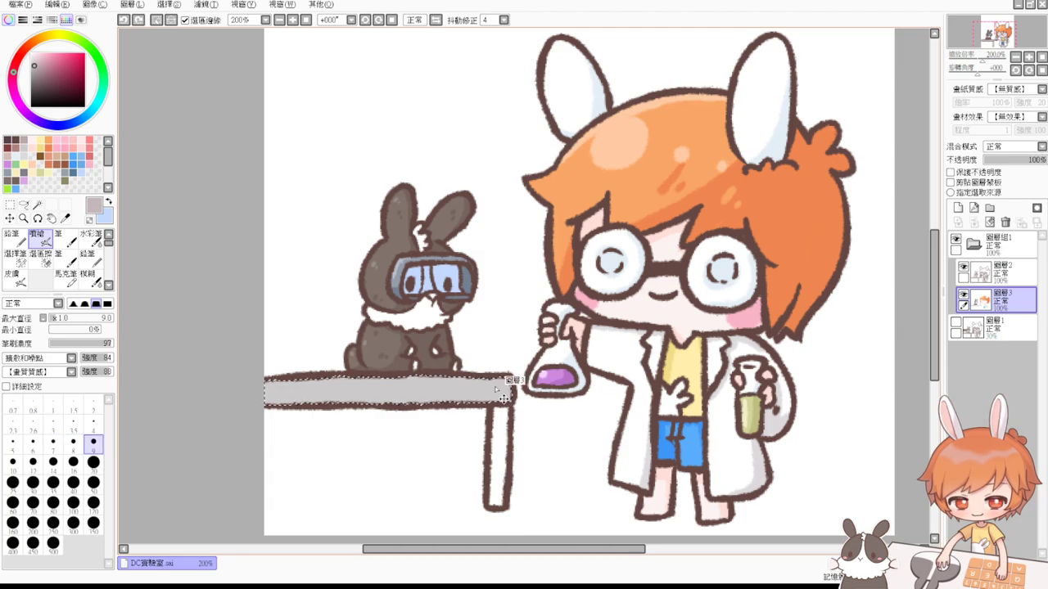
right_click(479, 389)
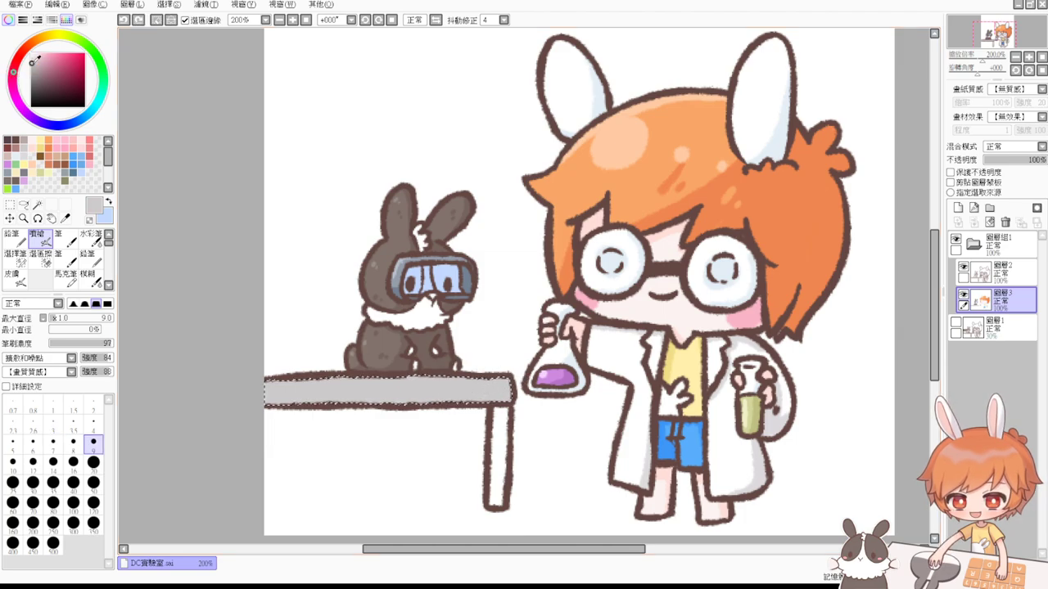
left_click_drag(32, 62, 31, 68)
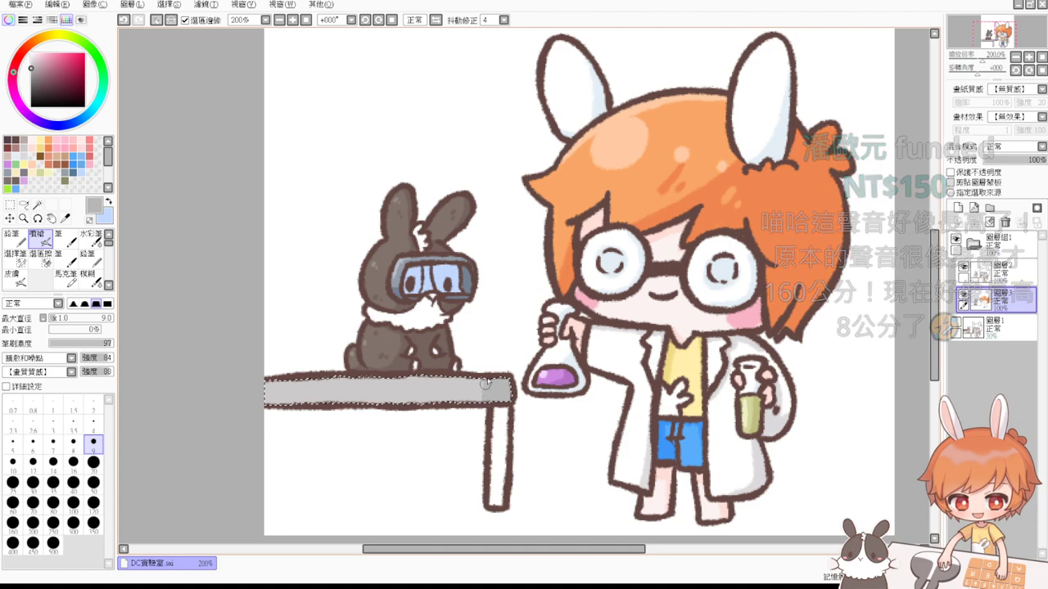
mouse_move(488, 396)
left_mouse_down()
mouse_move(357, 395)
mouse_move(409, 402)
left_mouse_up()
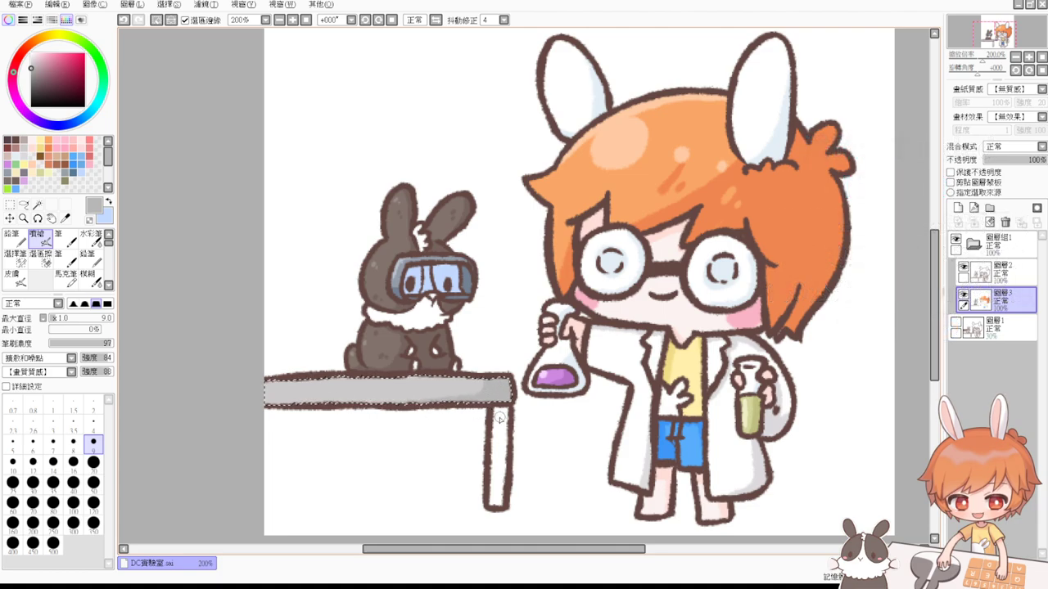
key("ctrl+d")
Step: Select the table leg, fill it with the tabletop's light grey and airbrush darker grey shading on it
left_click(37, 204)
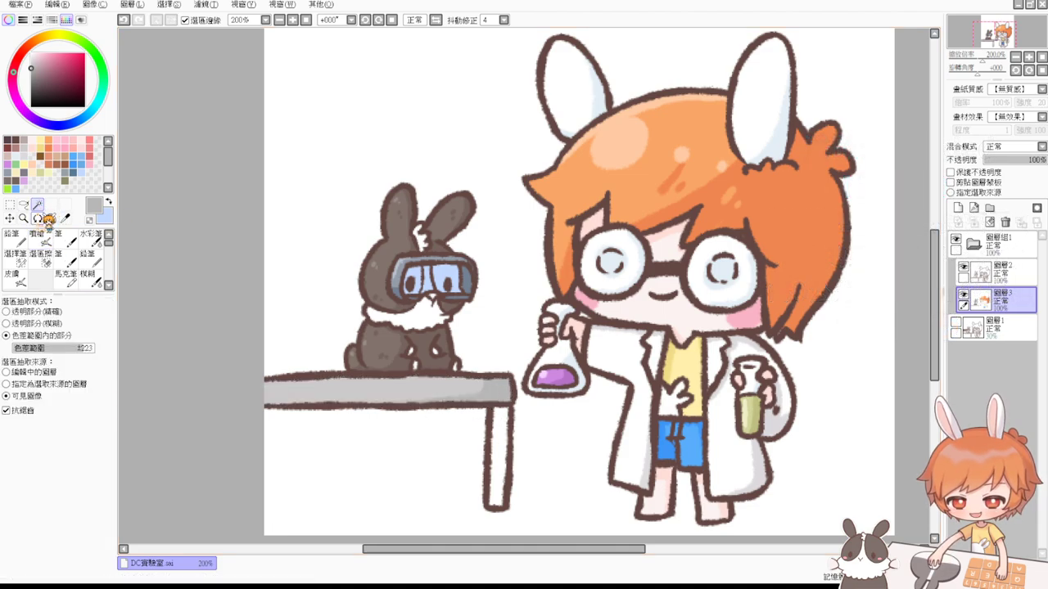
left_click(497, 439)
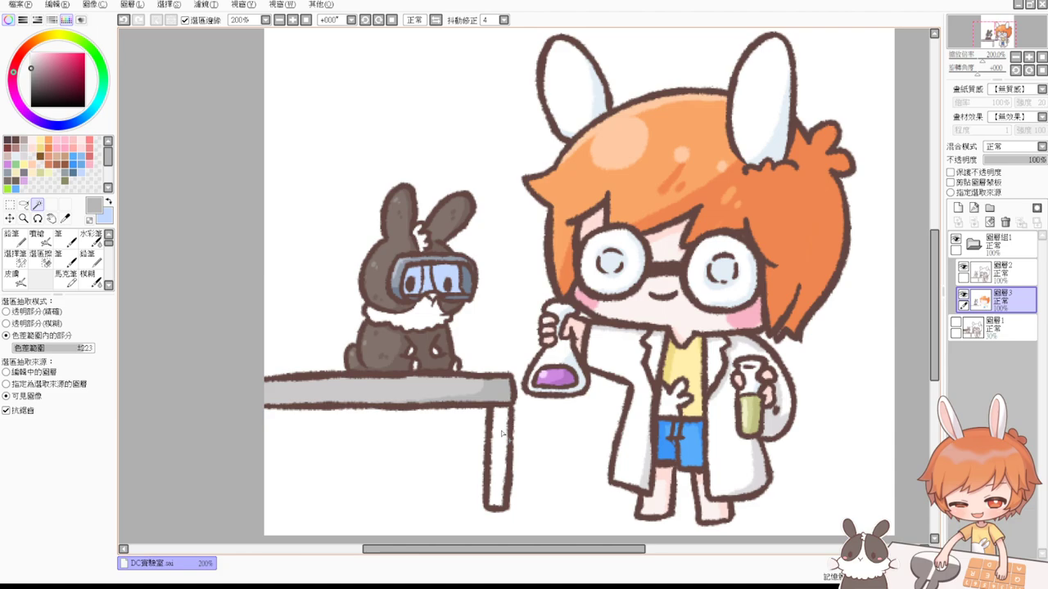
left_click(37, 238)
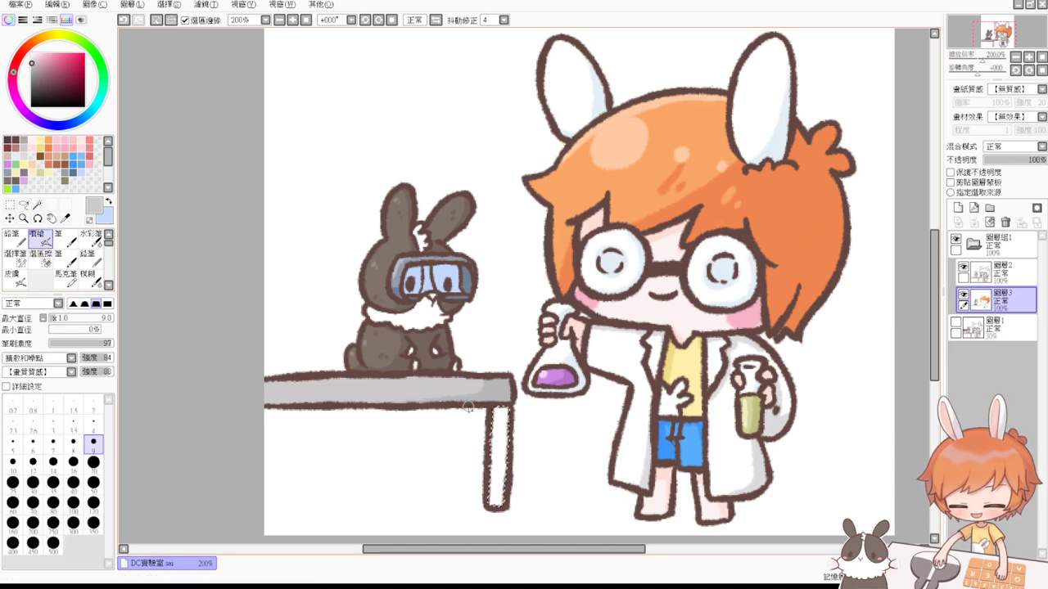
right_click(491, 386)
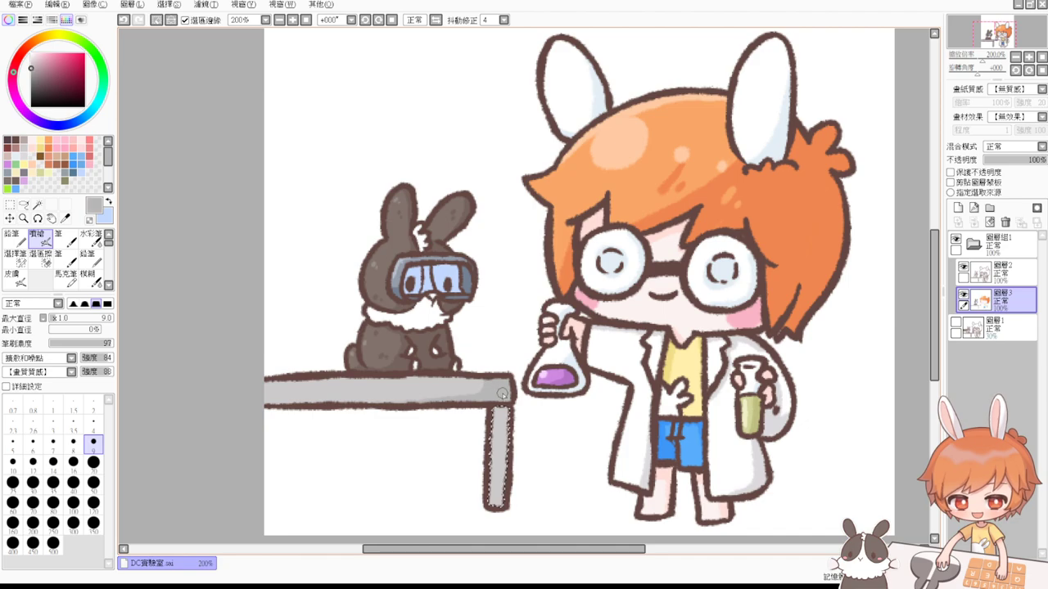
mouse_move(516, 407)
left_mouse_down()
mouse_move(493, 411)
mouse_move(509, 426)
mouse_move(508, 442)
mouse_move(498, 413)
mouse_move(506, 491)
mouse_move(505, 420)
left_mouse_up()
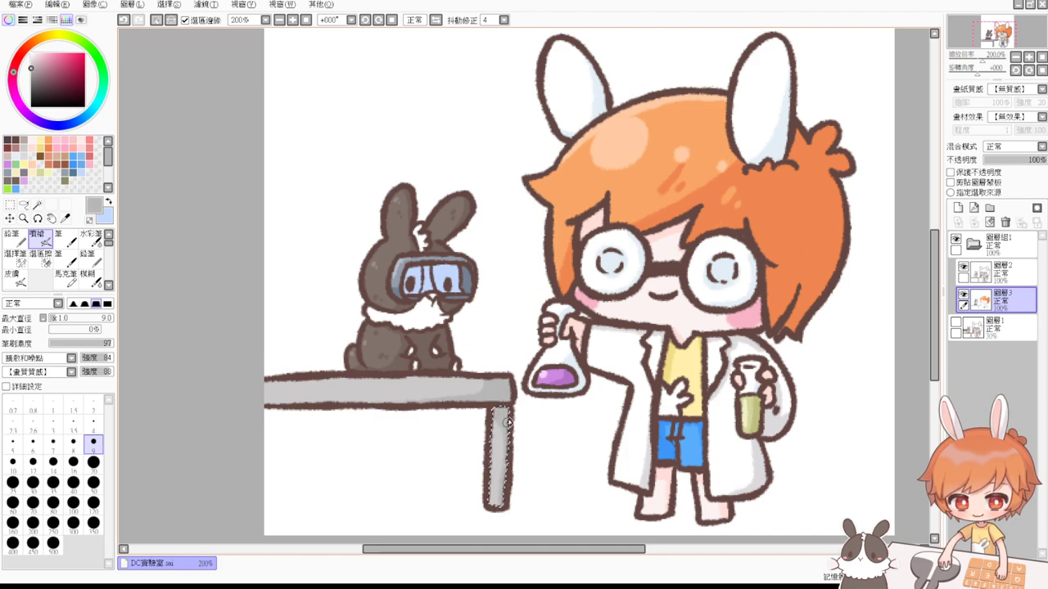
key("ctrl+d")
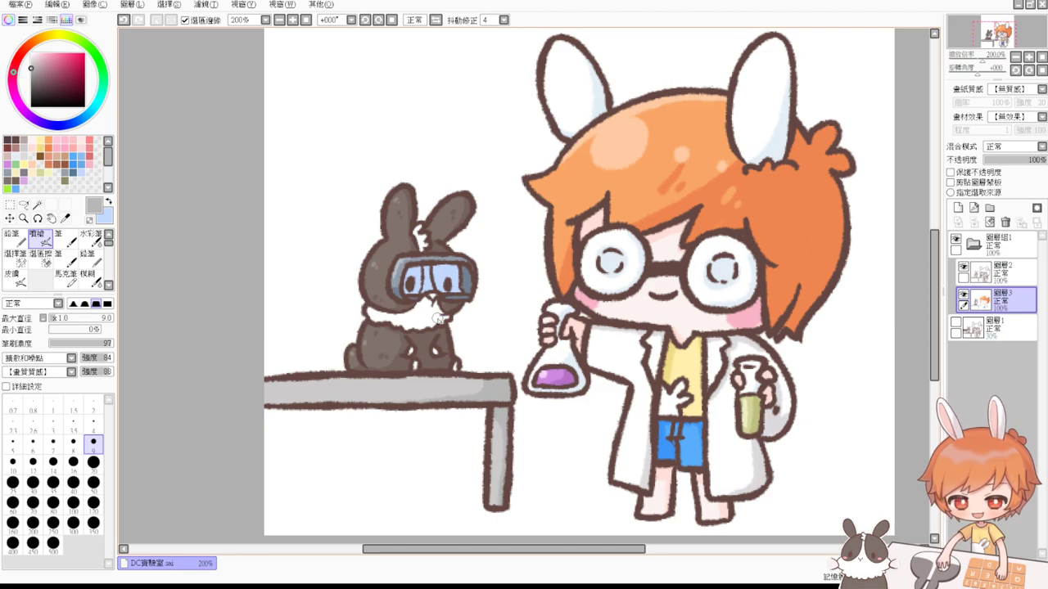
Step: Select the rabbit's white fur areas: the chest ruff, the forehead tuft and the small paw patches
left_click(37, 204)
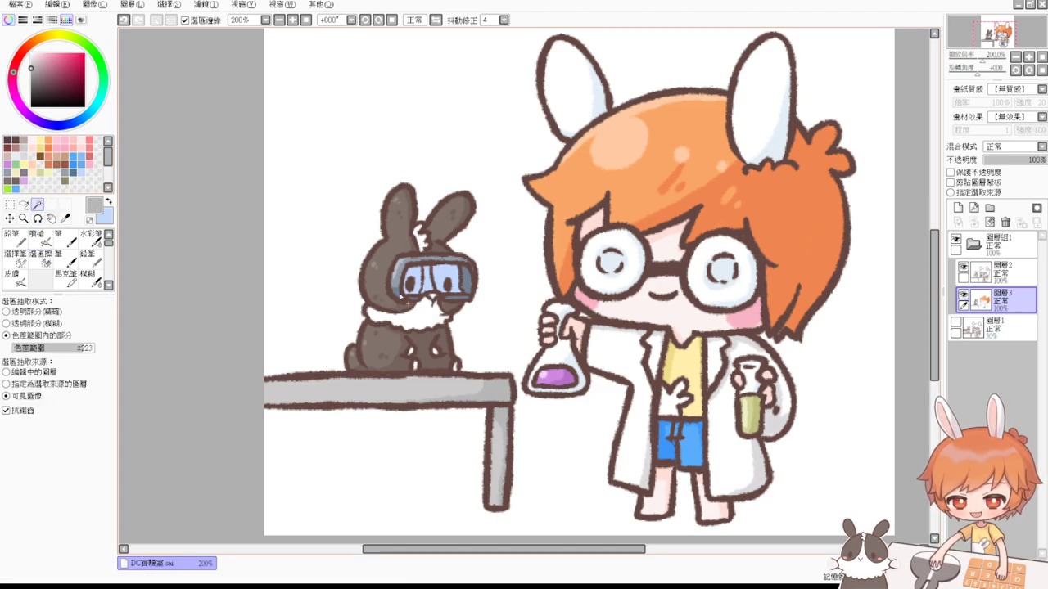
left_click(424, 317)
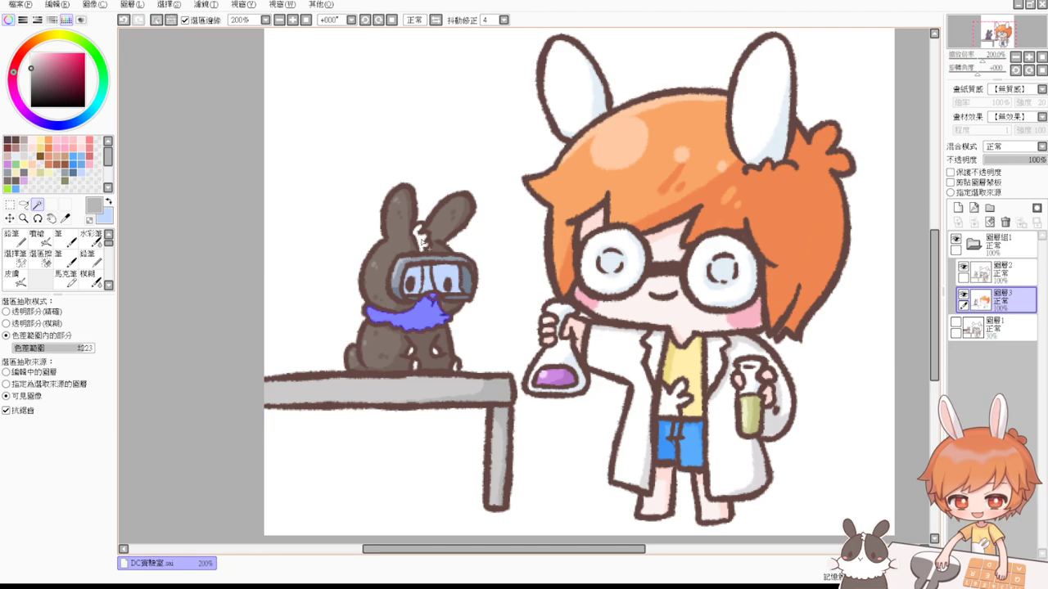
left_click(422, 241, "shift")
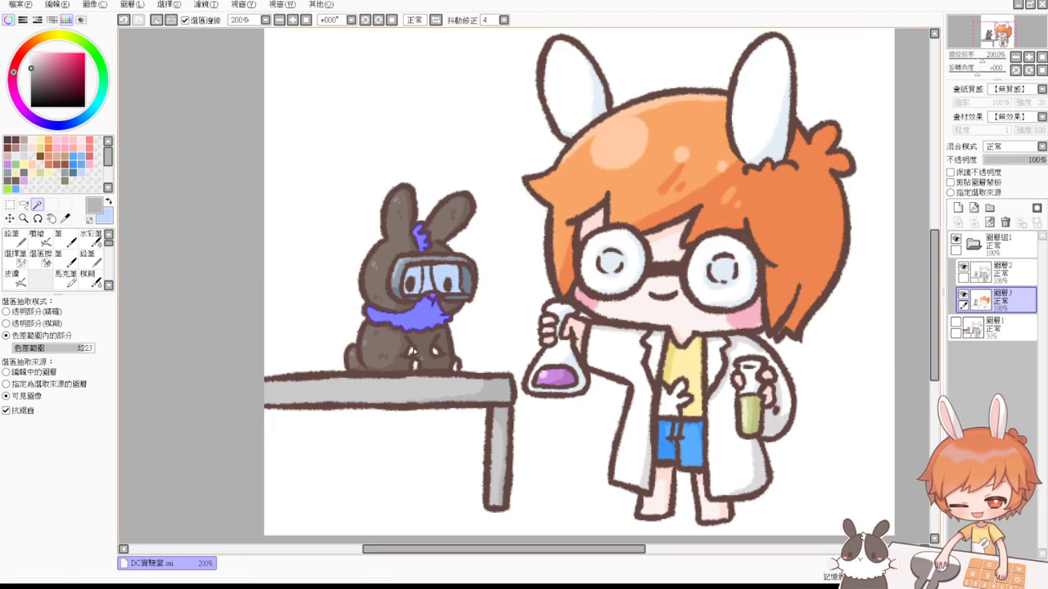
key("ctrl+i")
left_click(410, 352)
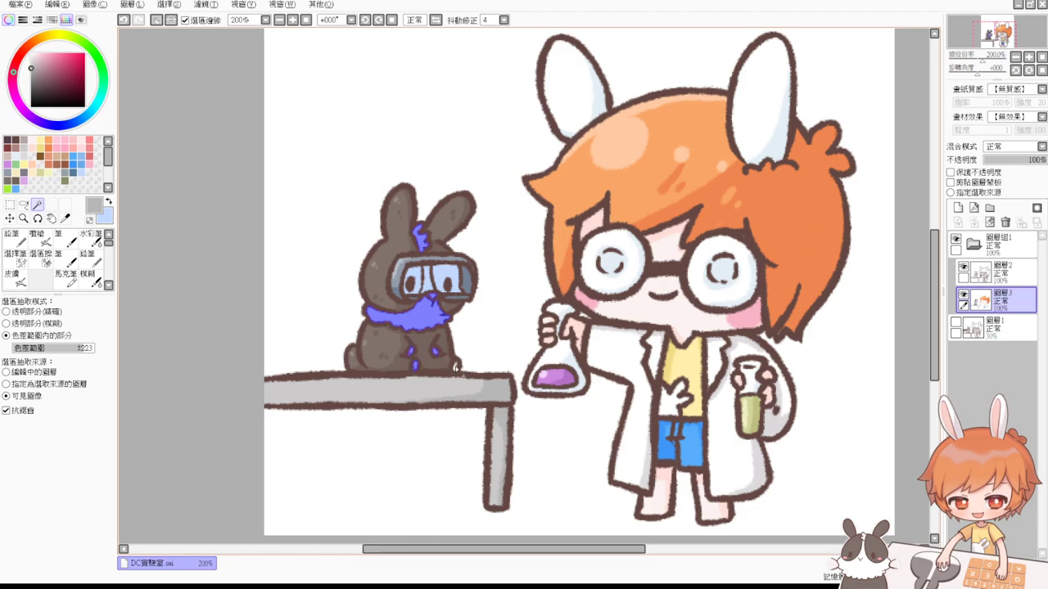
Step: Airbrush pale blue shading on the rabbit's selected white fur with a size 7 brush and clear the selection
left_click_drag(36, 71, 12, 7)
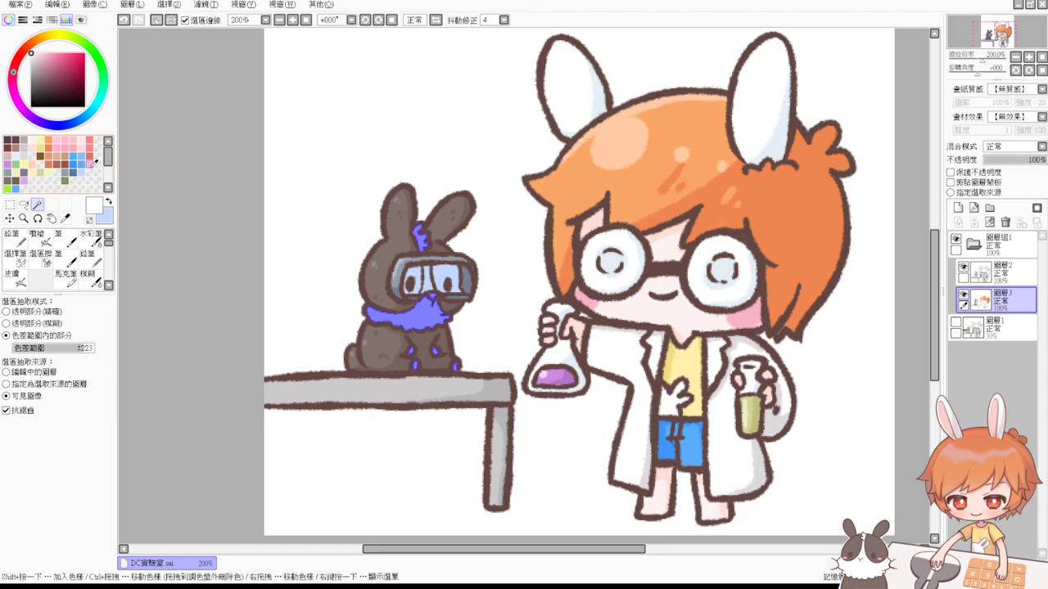
left_click(90, 163)
left_click(25, 152)
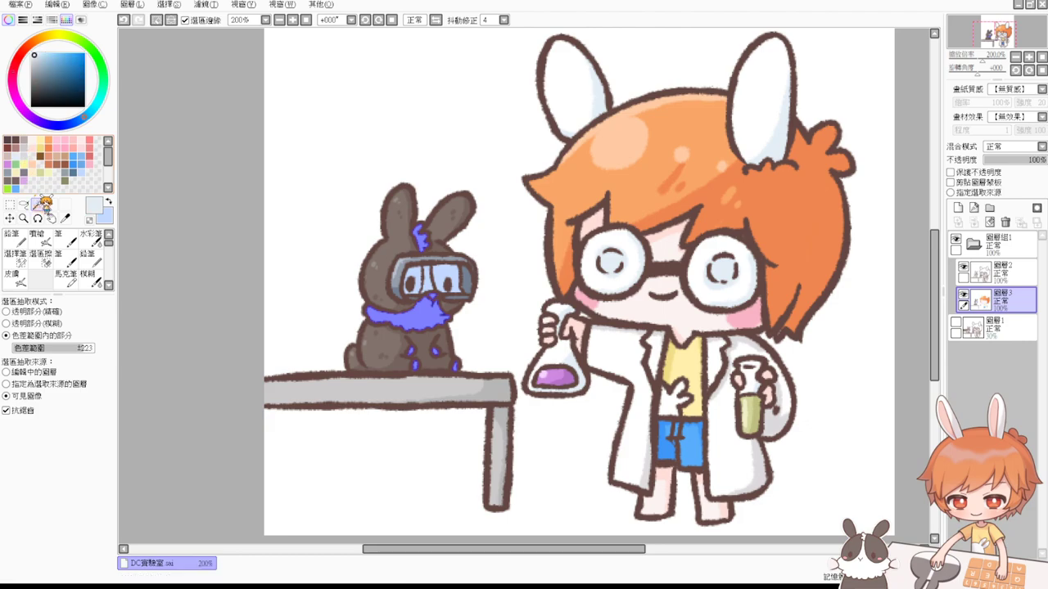
left_click(37, 237)
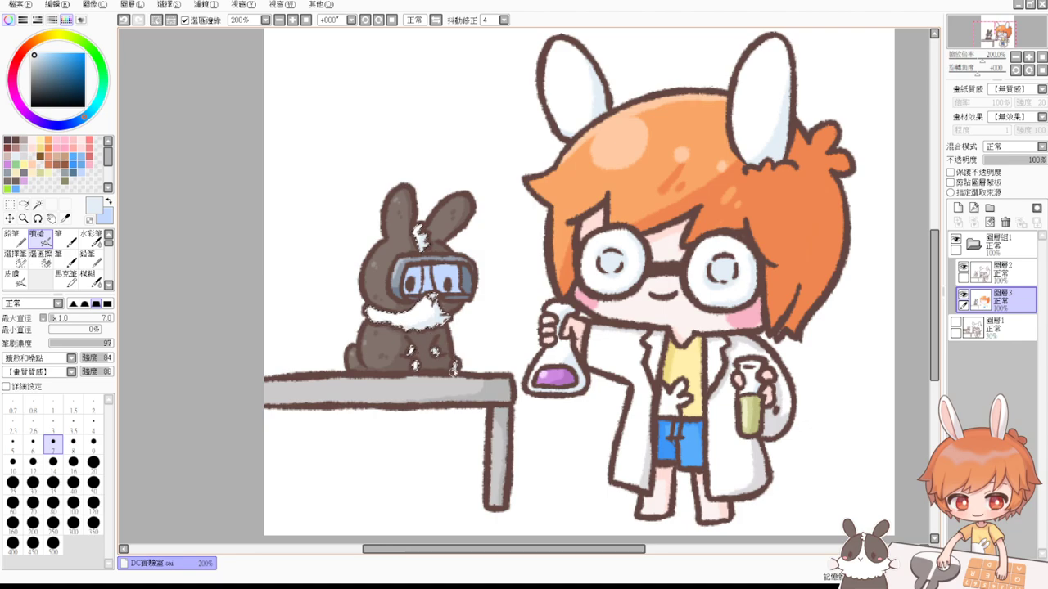
key("ctrl+z")
key("ctrl+z")
key("ctrl+z")
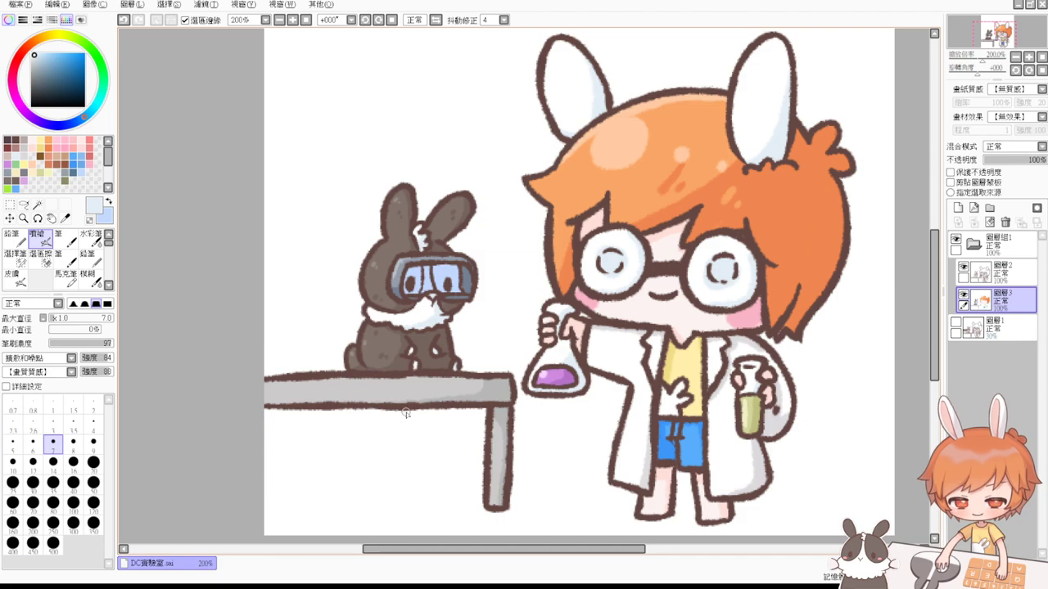
Step: Airbrush pink blush on both of the rabbit's cheeks just below the goggles with a size 4 brush
left_click(88, 161)
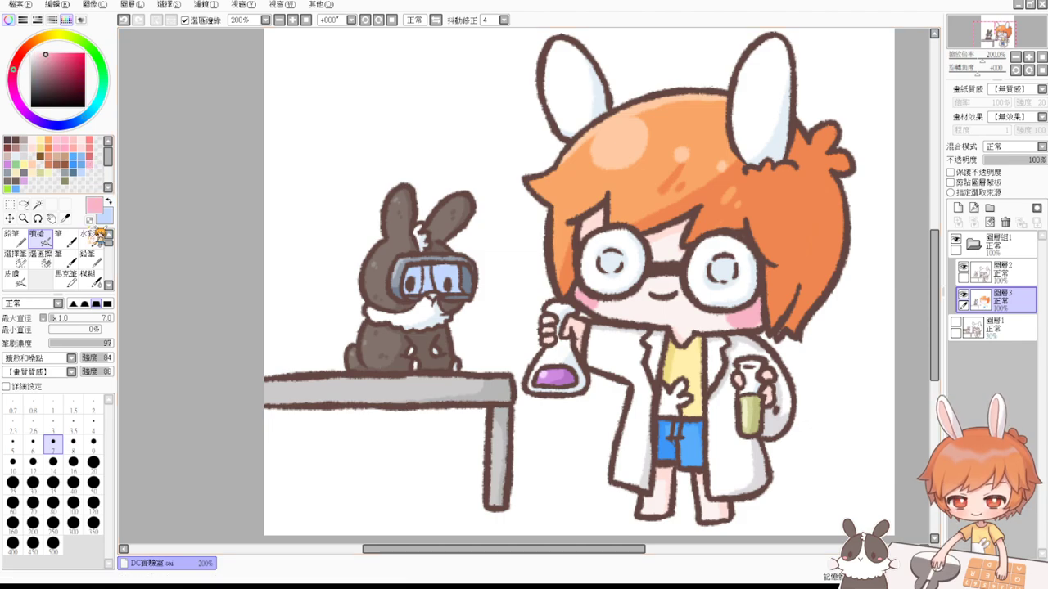
key("Page_Up")
key("Page_Up")
key("Page_Up")
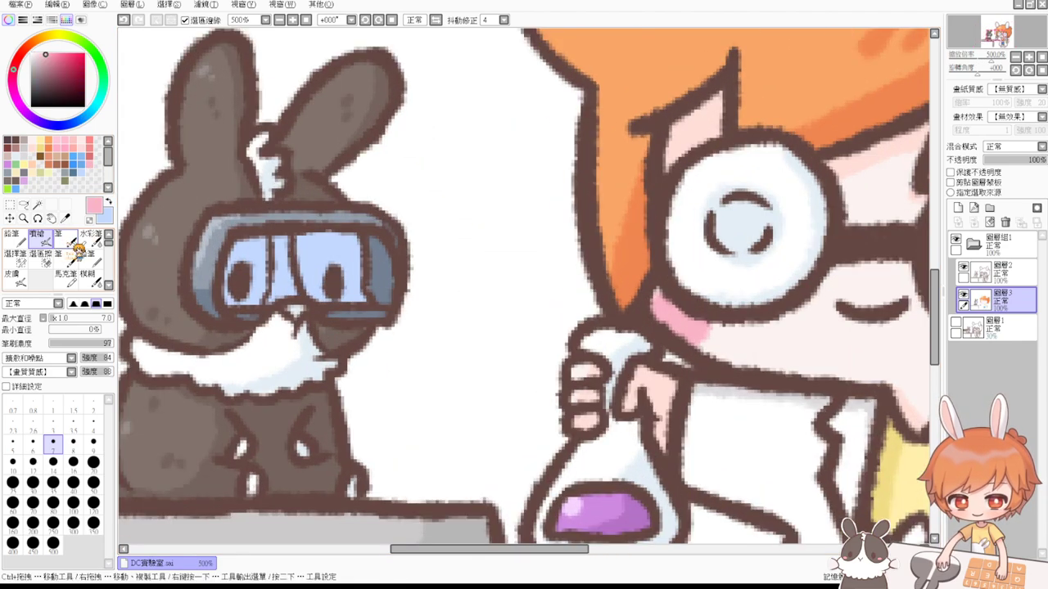
left_click_drag(394, 303, 508, 289)
key("[")
key("[")
key("[")
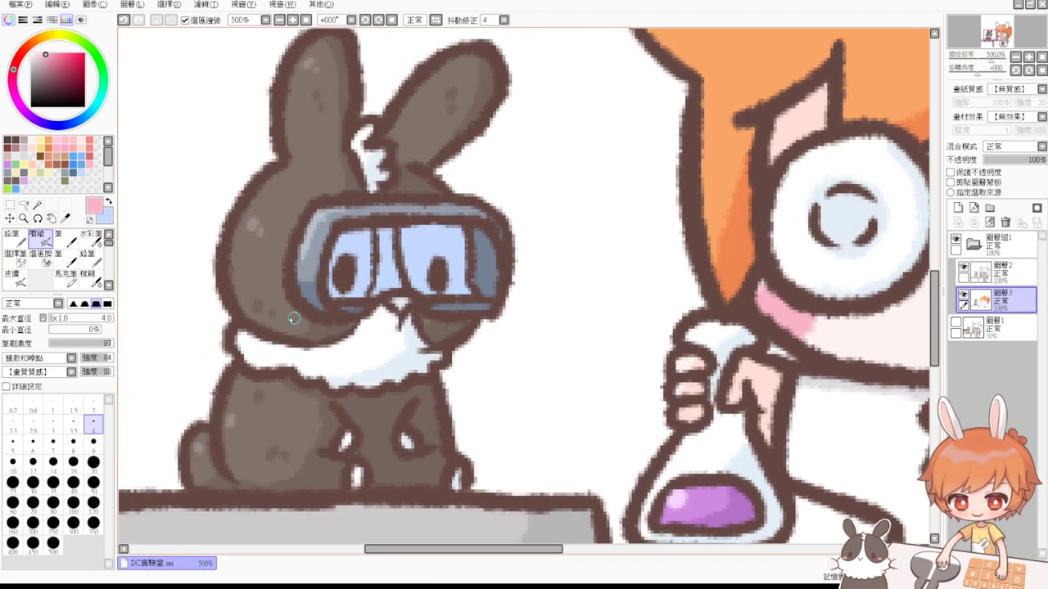
left_click_drag(296, 316, 282, 317)
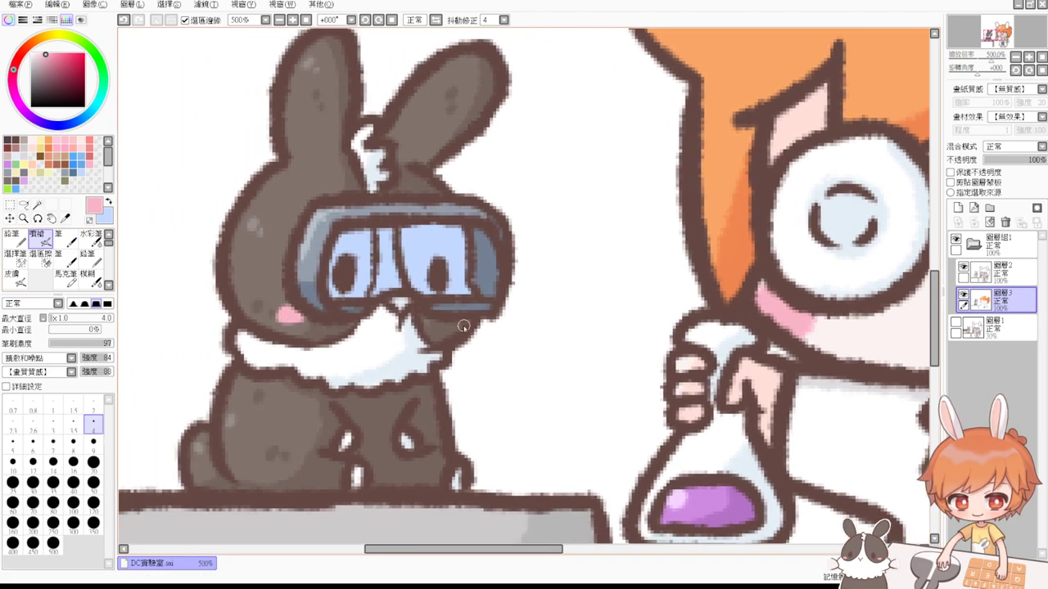
left_click_drag(464, 326, 449, 329)
key("ctrl+z")
mouse_move(282, 310)
left_mouse_down()
mouse_move(305, 323)
mouse_move(288, 323)
left_mouse_up()
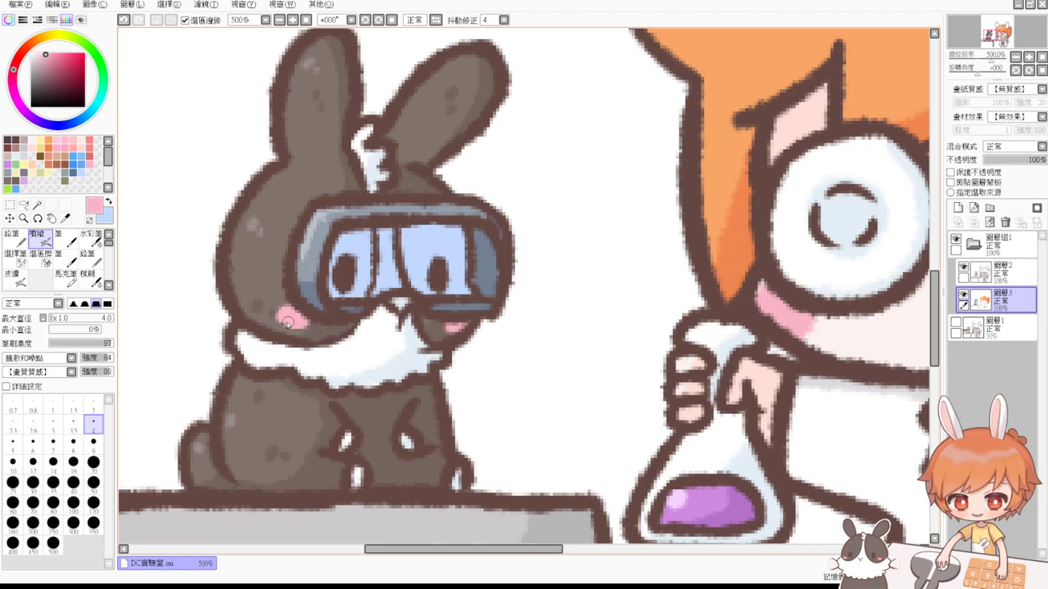
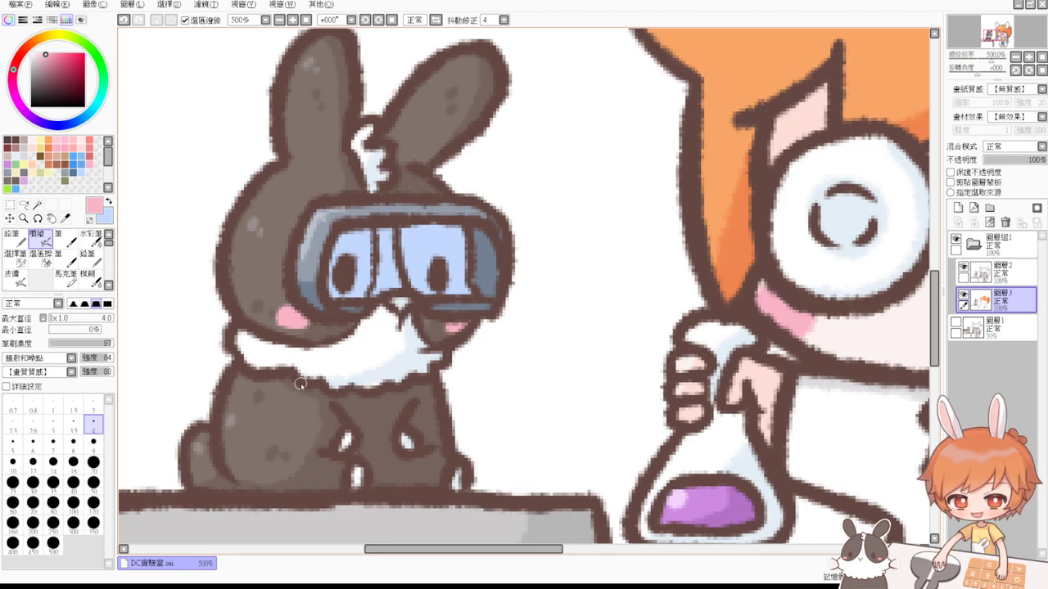
Step: Show the hidden 30% opacity sketch layer at the bottom of the stack and make it the active layer
left_click(306, 19)
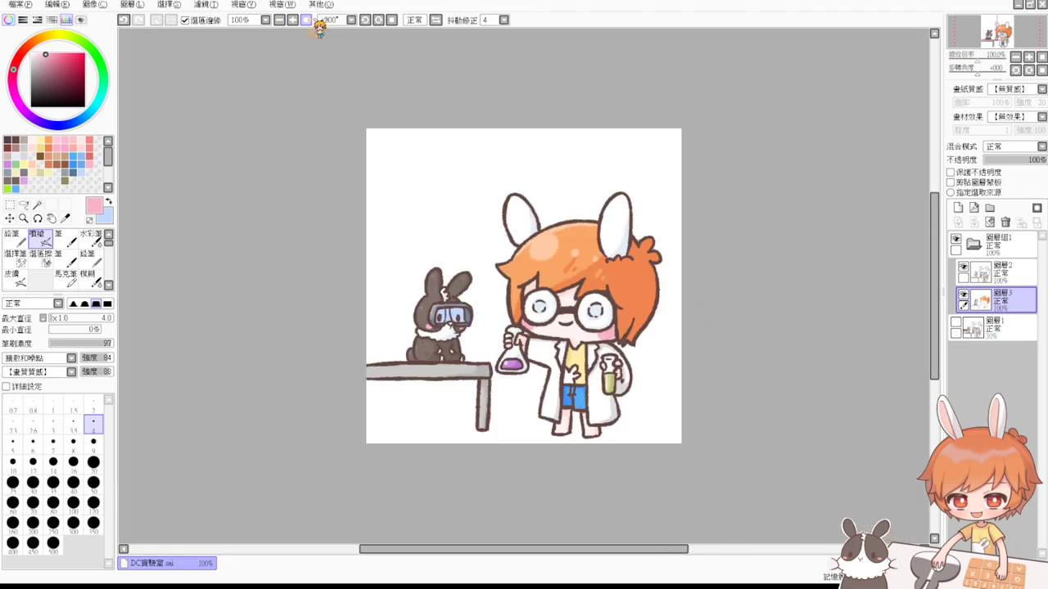
left_click(292, 20)
left_click(293, 20)
left_click_drag(427, 325, 524, 336)
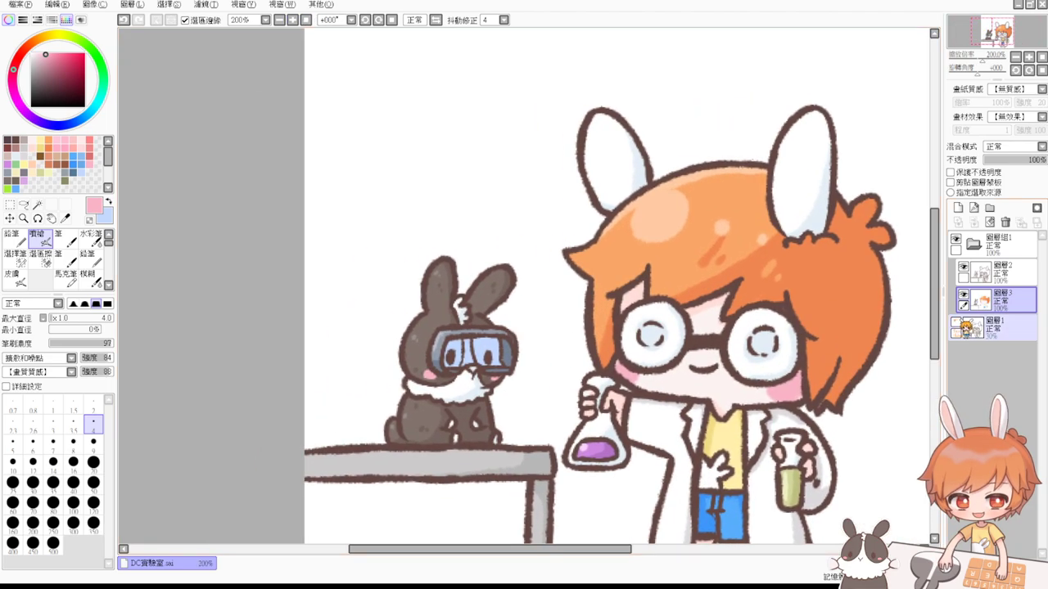
left_click(956, 323)
left_click(992, 334)
key("Page_Up")
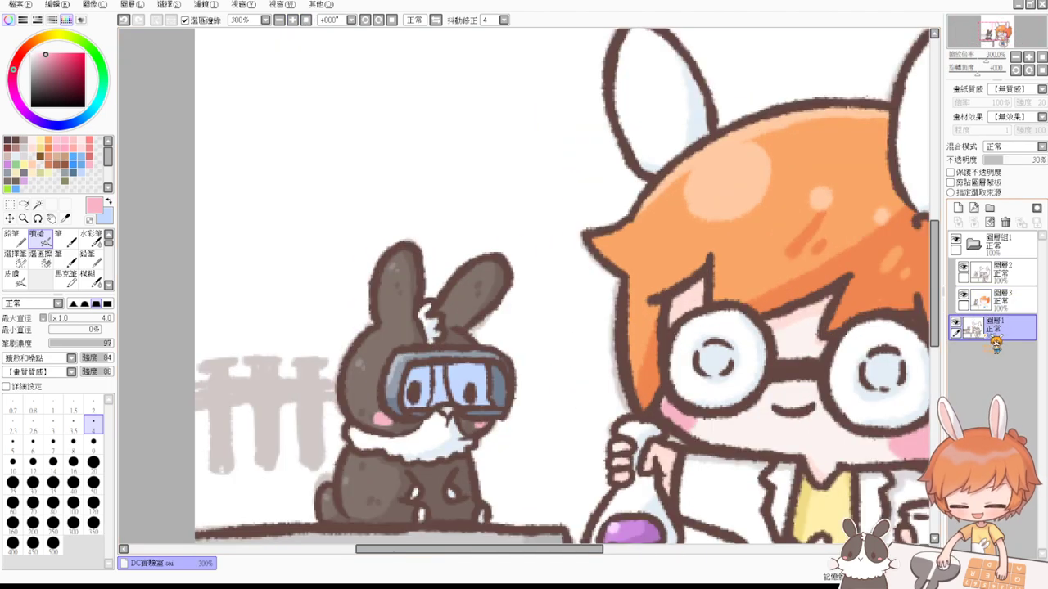
left_click(292, 20)
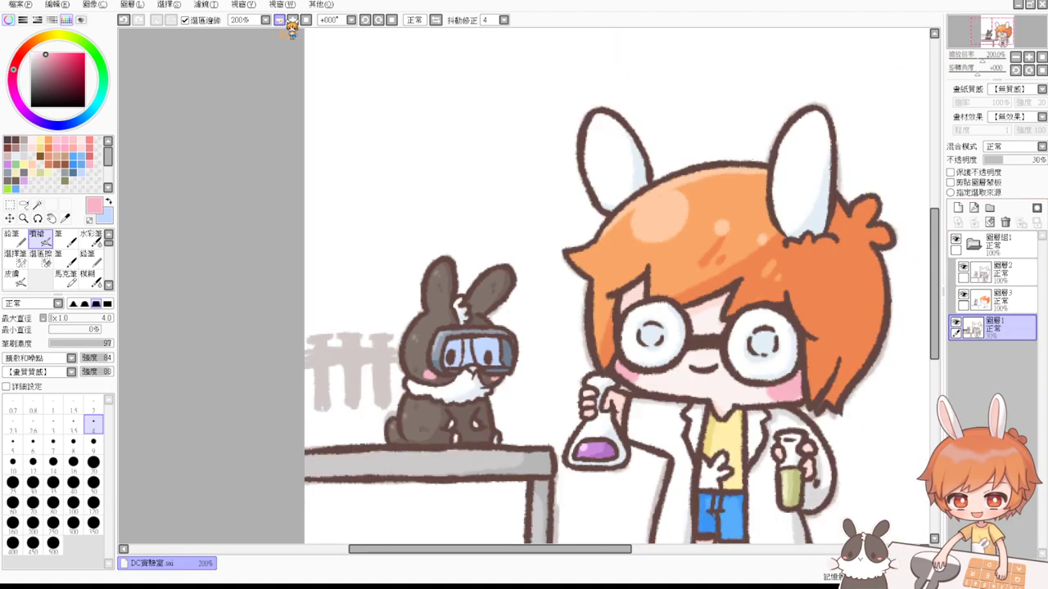
Step: Add a new layer above the sketch layer and fill it with pale peach as the background
left_click(49, 139)
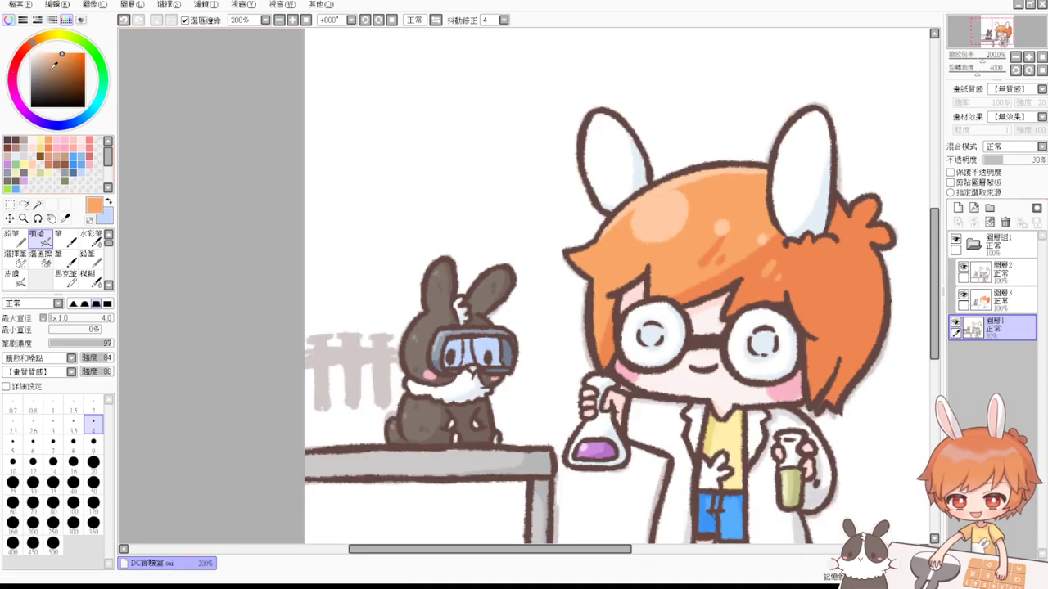
left_click(45, 54)
key("ctrl+f")
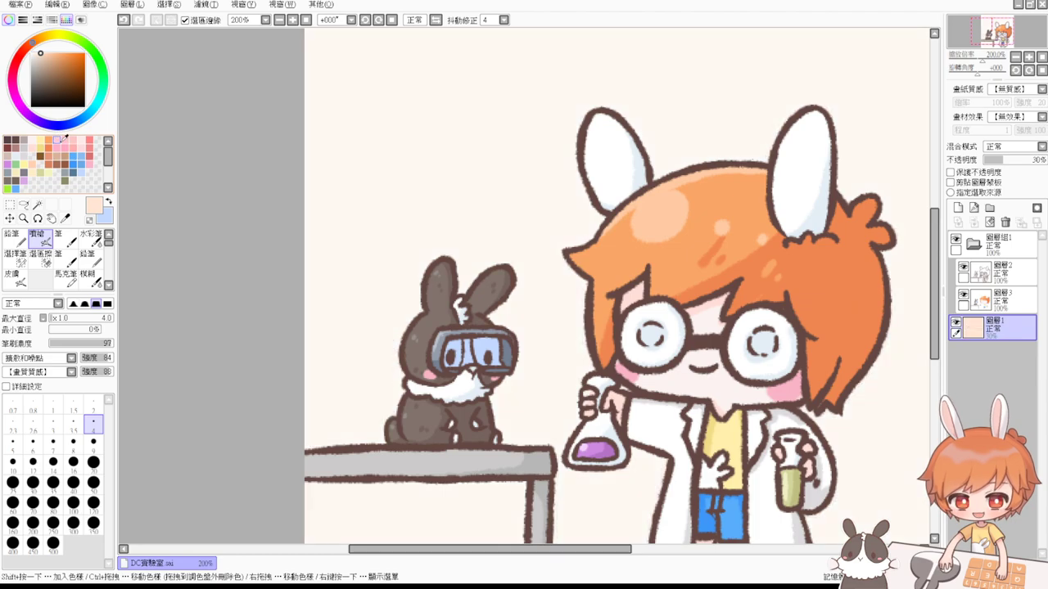
key("ctrl+z")
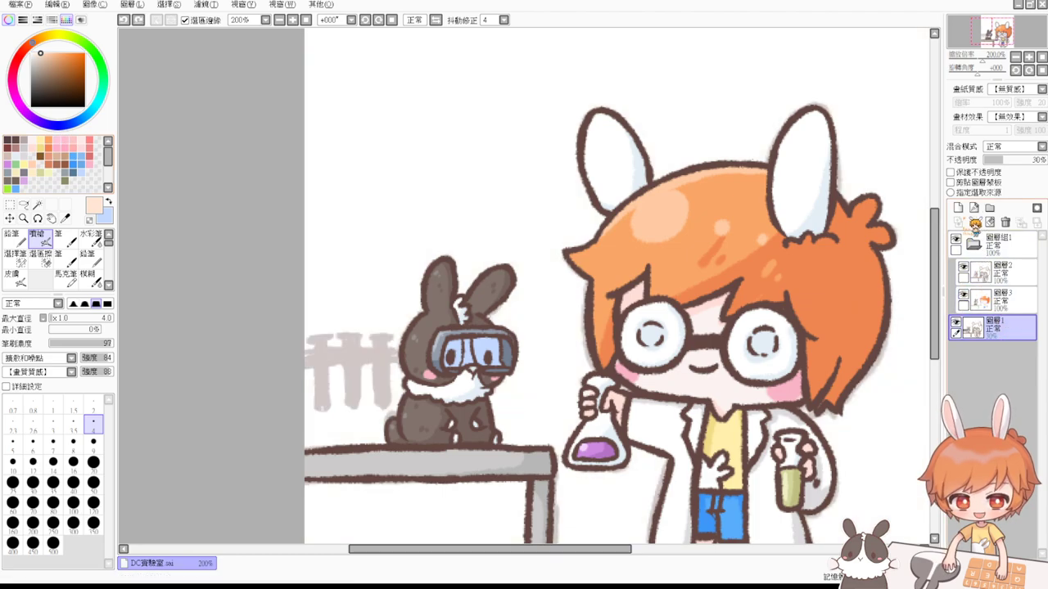
left_click(957, 207)
key("ctrl+f")
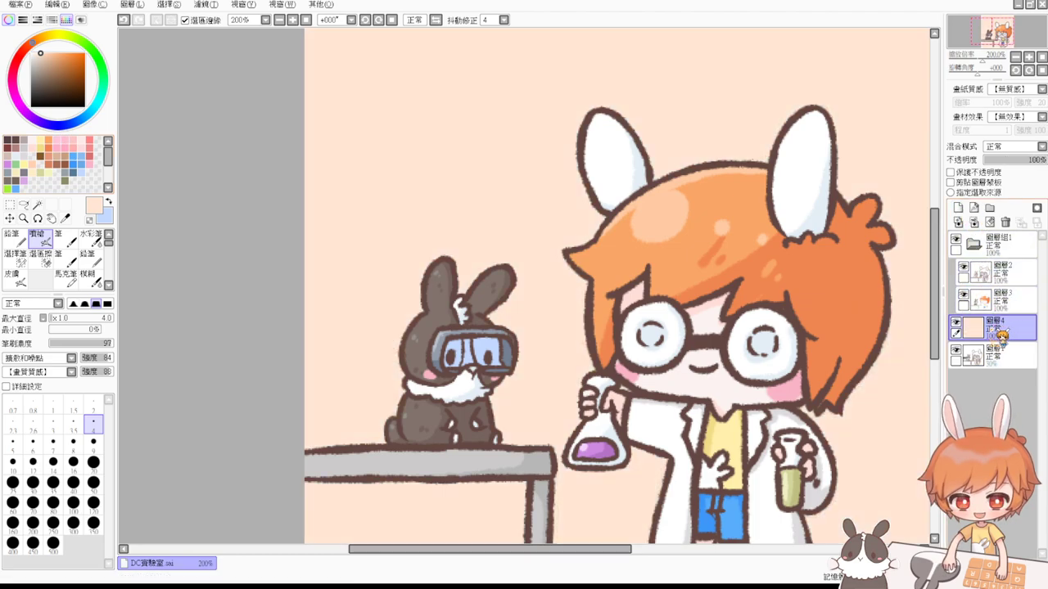
Step: Move the peach background layer below the sketch layer and place both layers inside the layer group
left_click_drag(1006, 331, 1015, 349)
left_click(1000, 328)
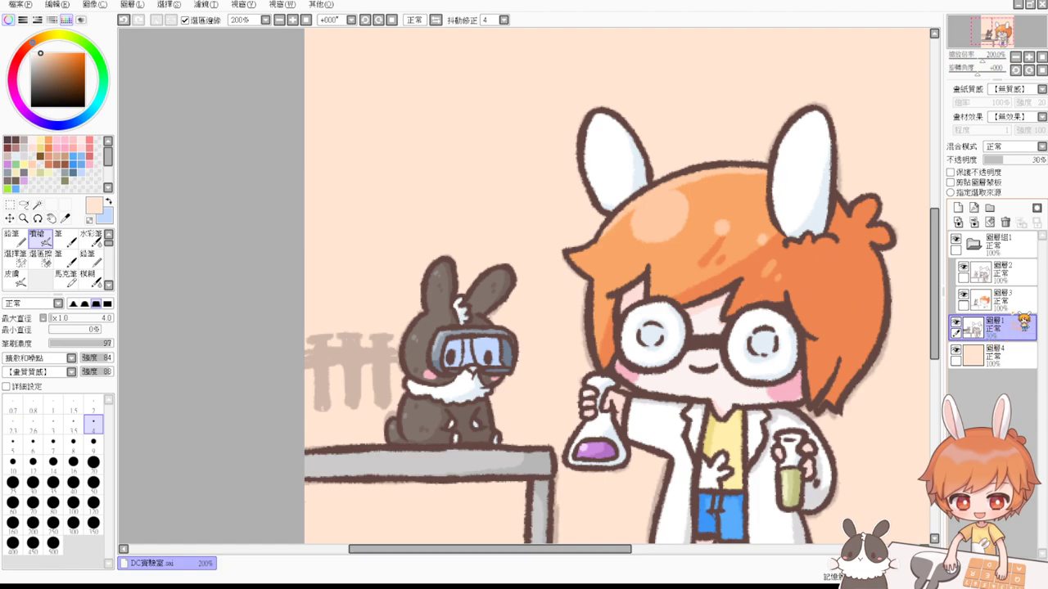
left_click_drag(1022, 344, 1020, 318)
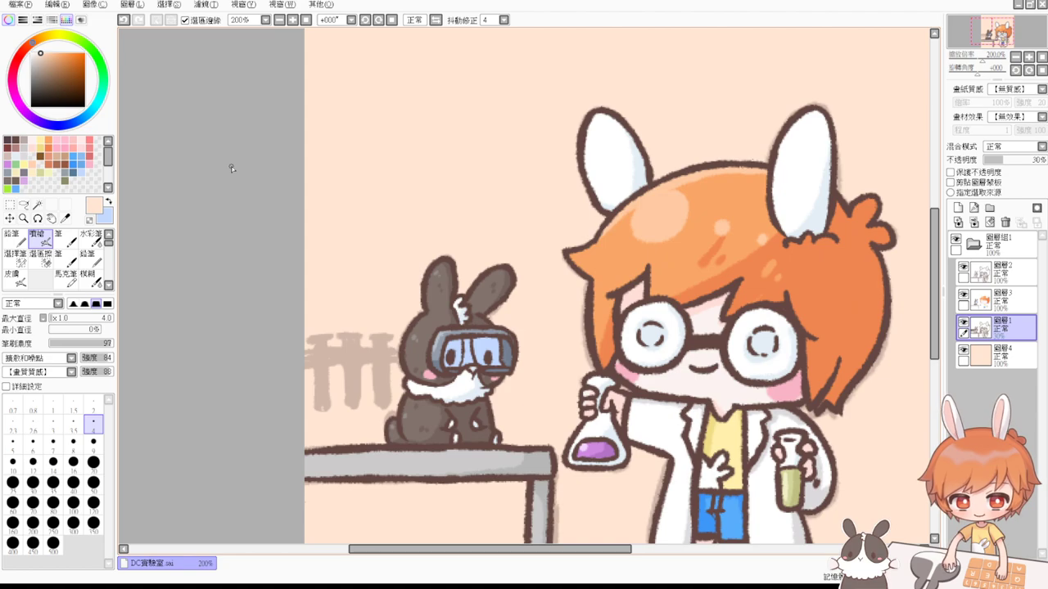
Step: Paint the test-tube rack behind the rabbit in light orange on a new layer above the sketch, and hide the sketch layer
left_click(957, 207)
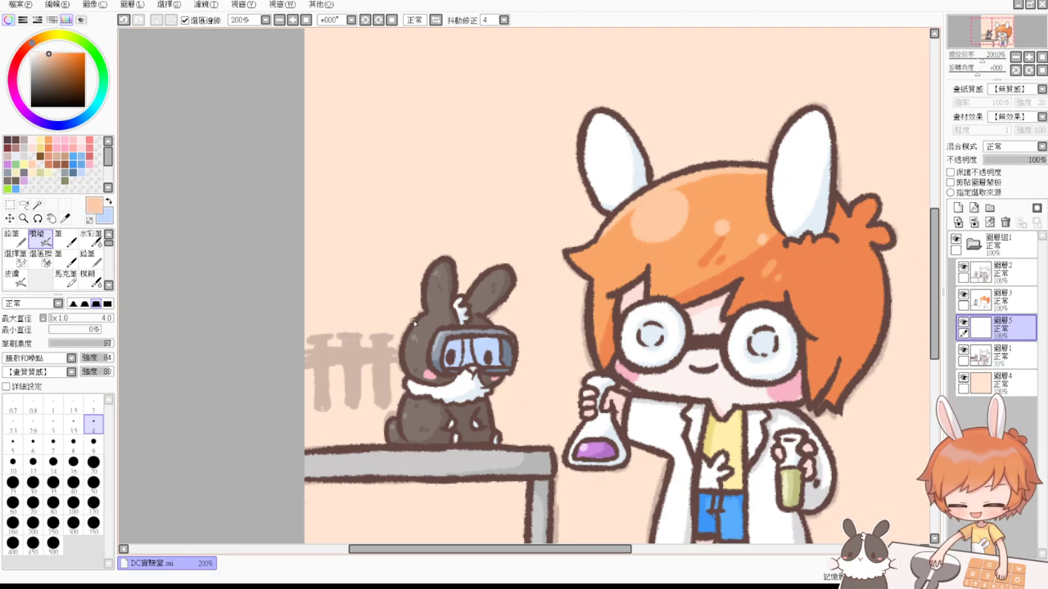
left_click_drag(409, 308, 434, 308)
mouse_move(304, 359)
left_mouse_down()
mouse_move(348, 356)
mouse_move(316, 356)
left_mouse_up()
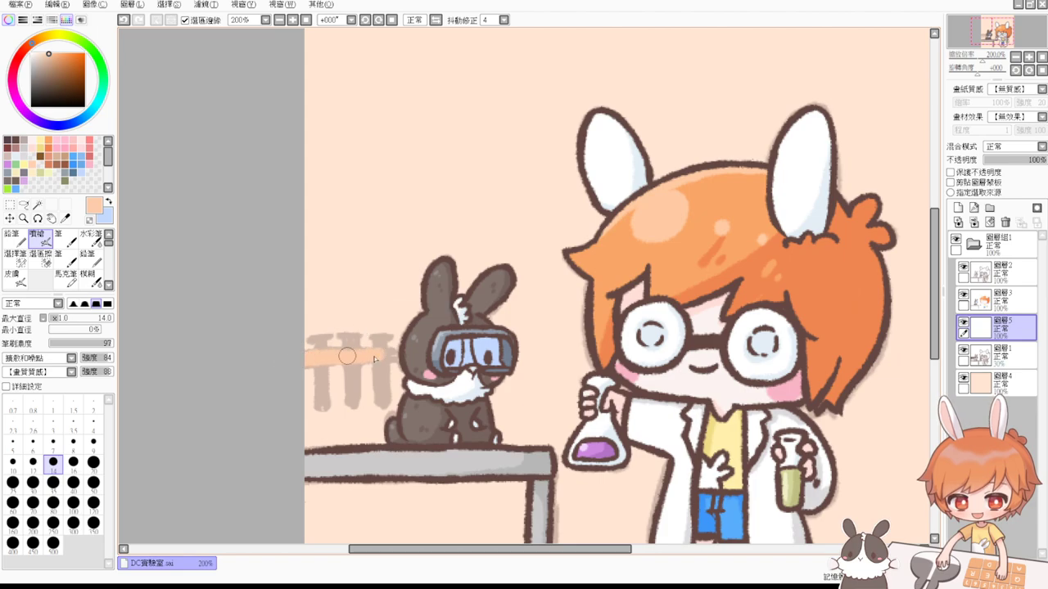
mouse_move(390, 357)
left_mouse_down()
mouse_move(301, 355)
mouse_move(321, 334)
mouse_move(320, 383)
left_mouse_up()
mouse_move(321, 338)
left_mouse_down()
mouse_move(320, 397)
mouse_move(321, 371)
mouse_move(336, 376)
mouse_move(350, 349)
mouse_move(352, 402)
left_mouse_up()
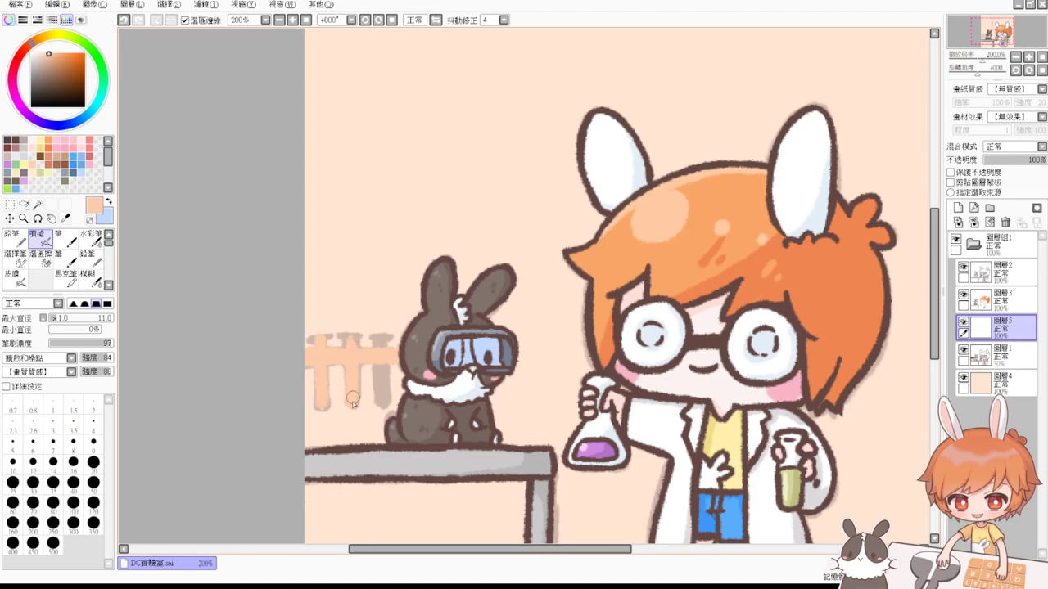
left_click_drag(353, 344, 354, 405)
left_click_drag(382, 348, 382, 403)
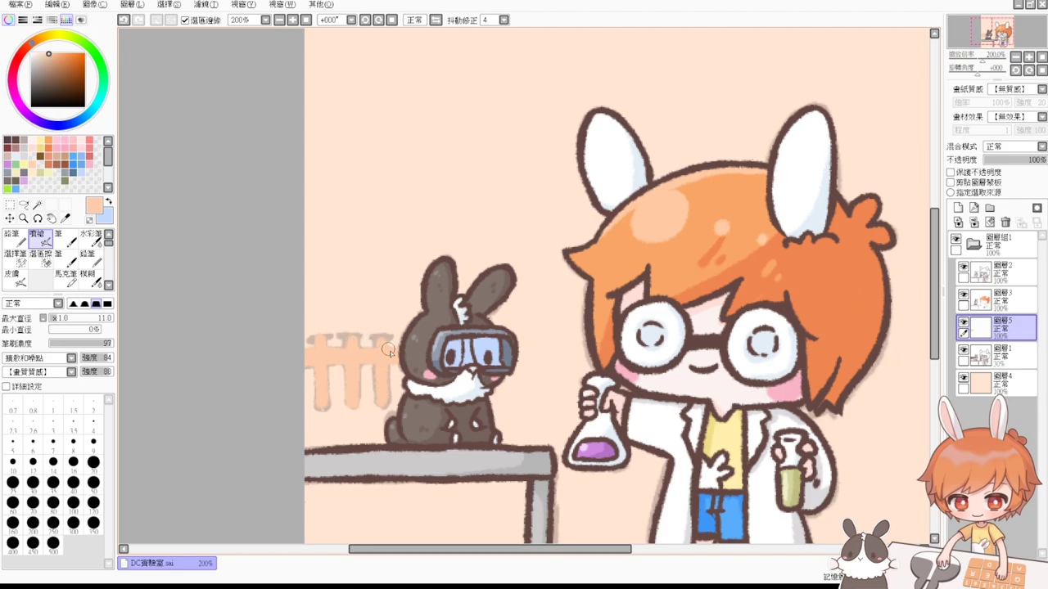
left_click_drag(312, 338, 312, 337)
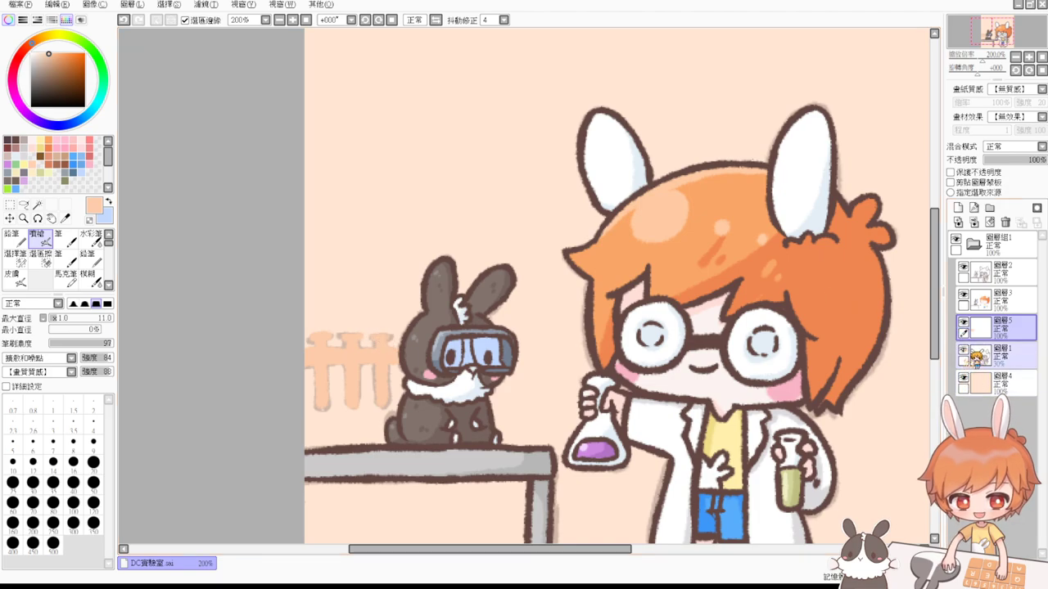
left_click(963, 350)
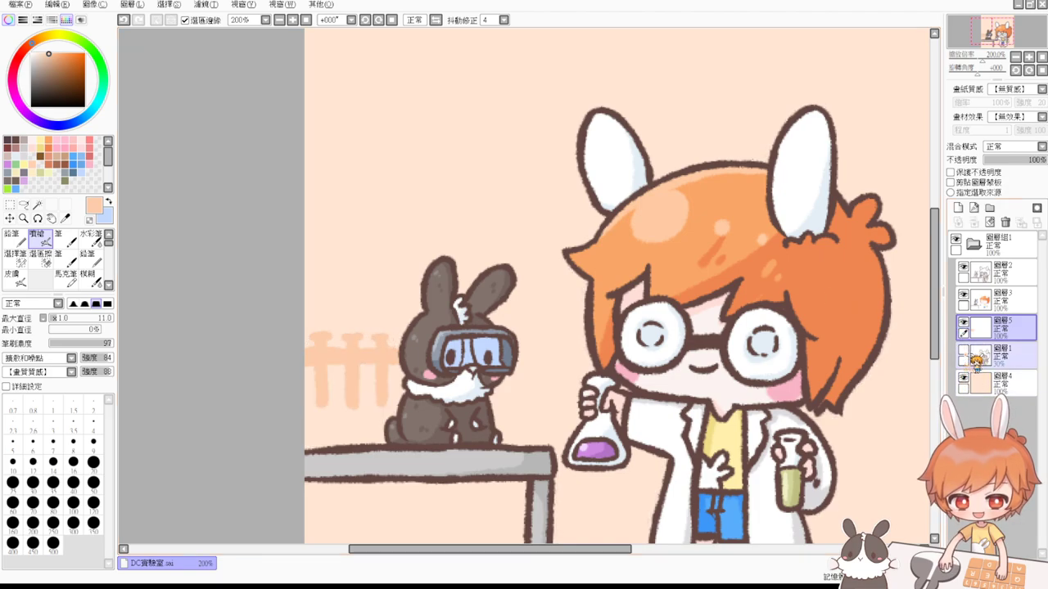
scroll(756, 339, "up", 2)
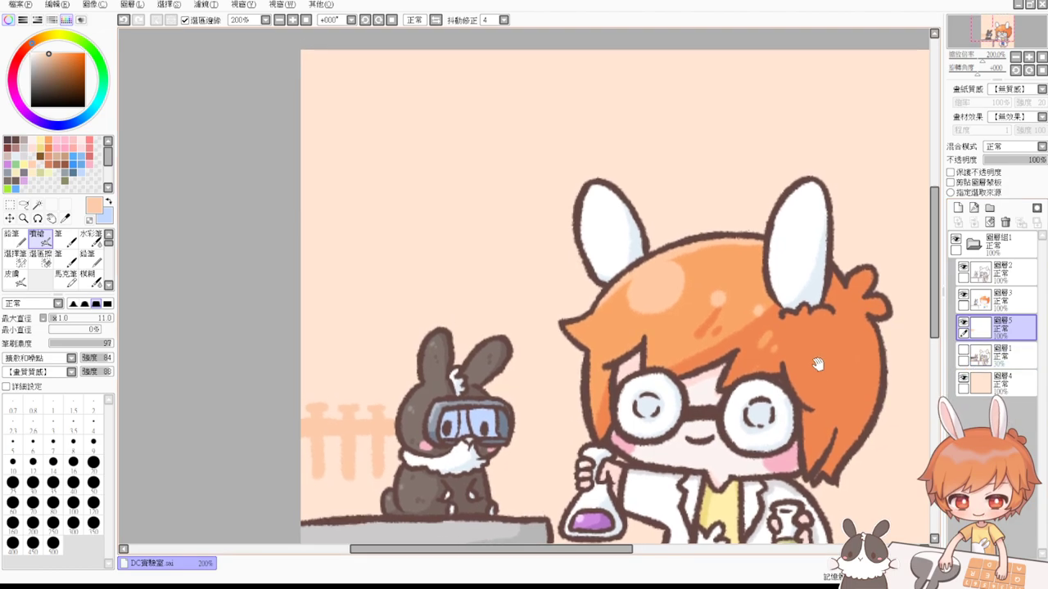
Step: Outline a large cabinet behind the character in light orange, extending off the canvas's right edge
left_click(306, 20)
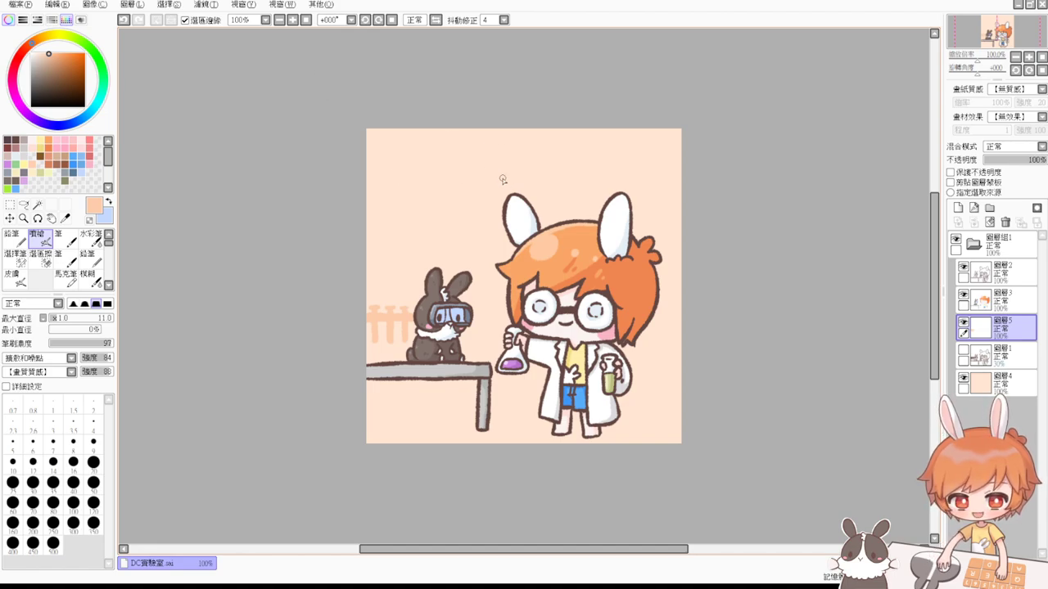
left_click_drag(509, 175, 712, 181)
key("ctrl+z")
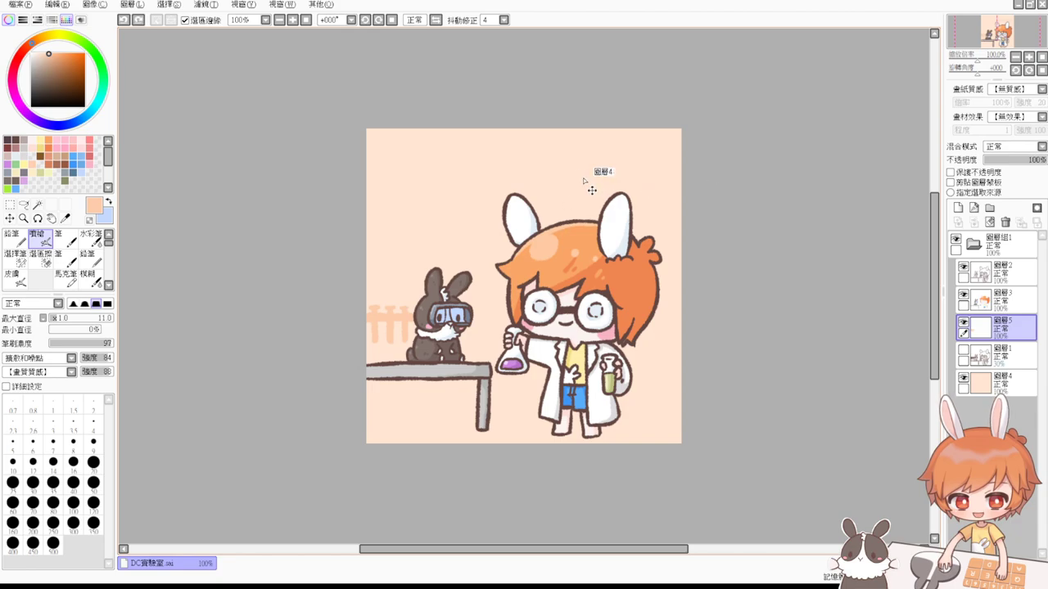
left_click_drag(511, 175, 679, 179)
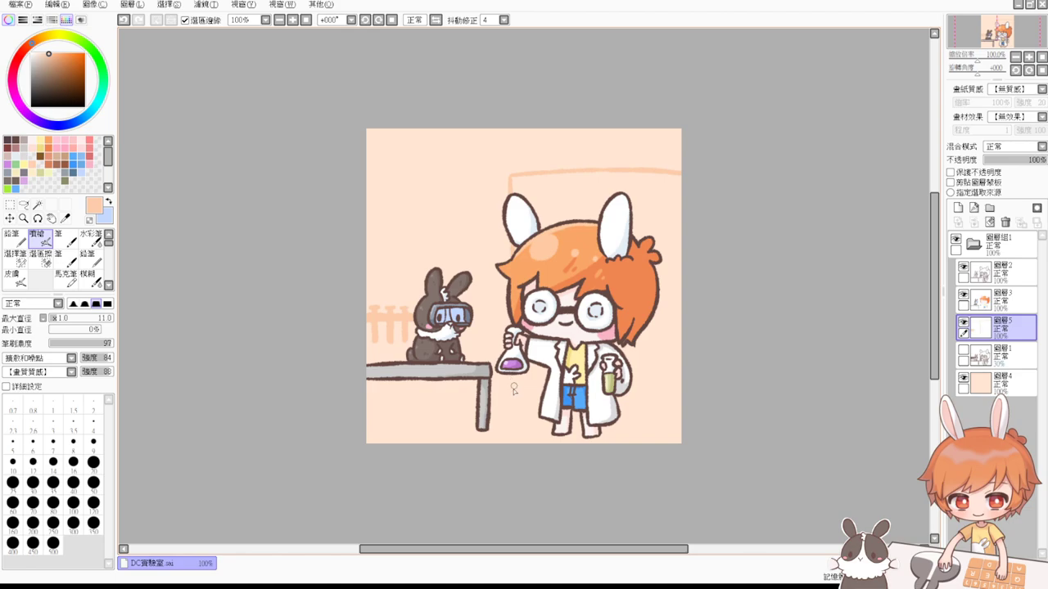
mouse_move(514, 375)
left_mouse_down()
mouse_move(515, 402)
mouse_move(636, 419)
left_mouse_up()
key("ctrl+z")
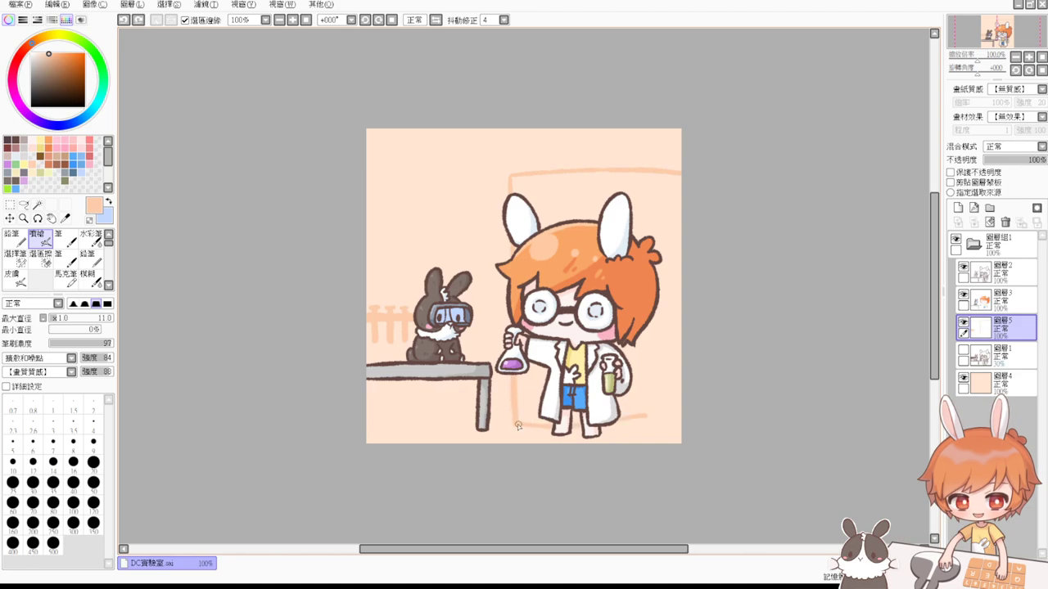
left_click_drag(518, 425, 679, 424)
Step: Fill the cabinet outline with solid light orange around the character, using a size 30 airbrush
left_click_drag(635, 390, 651, 389, "ctrl+alt")
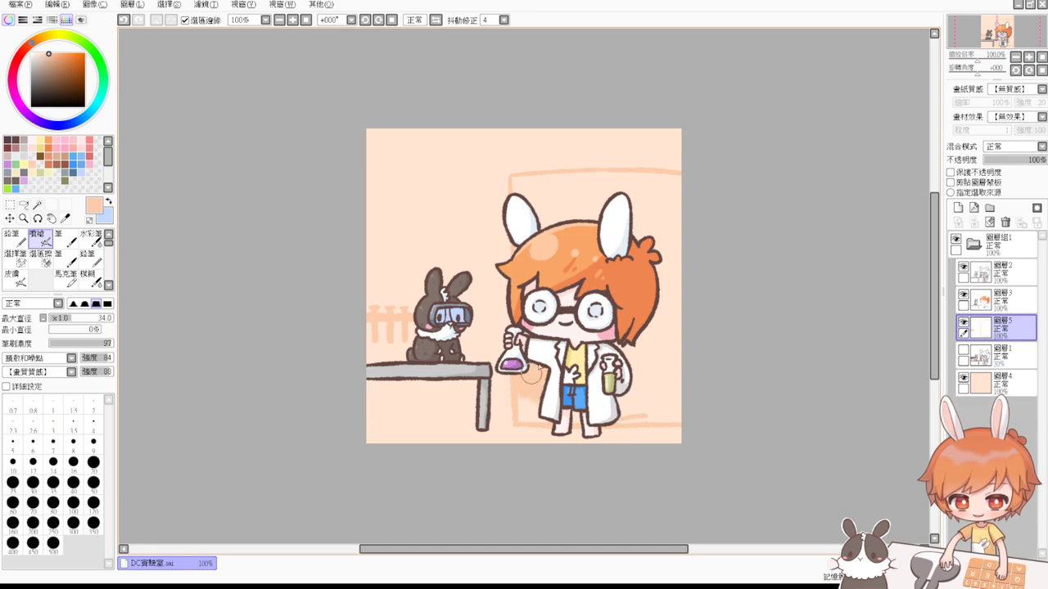
mouse_move(520, 407)
left_mouse_down()
mouse_move(521, 417)
mouse_move(561, 409)
left_mouse_up()
mouse_move(623, 407)
left_mouse_down("ctrl+alt")
mouse_move(610, 407)
mouse_move(667, 422)
mouse_move(597, 414)
mouse_move(702, 398)
mouse_move(622, 364)
left_mouse_up("ctrl+alt")
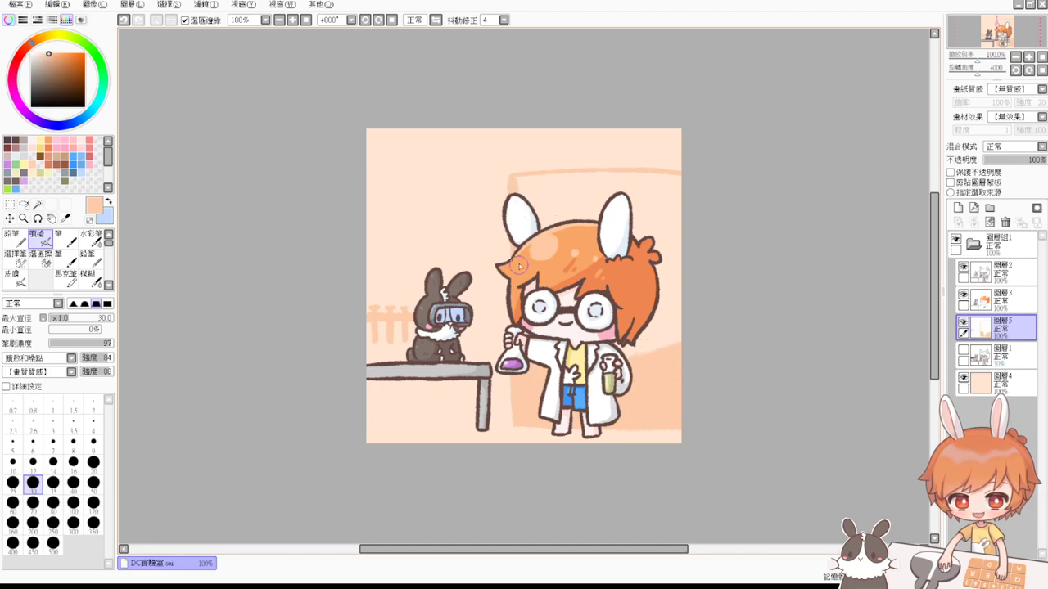
mouse_move(516, 181)
left_mouse_down()
mouse_move(672, 182)
mouse_move(572, 177)
mouse_move(670, 178)
mouse_move(572, 179)
mouse_move(528, 187)
mouse_move(520, 200)
mouse_move(651, 193)
mouse_move(577, 215)
left_mouse_up()
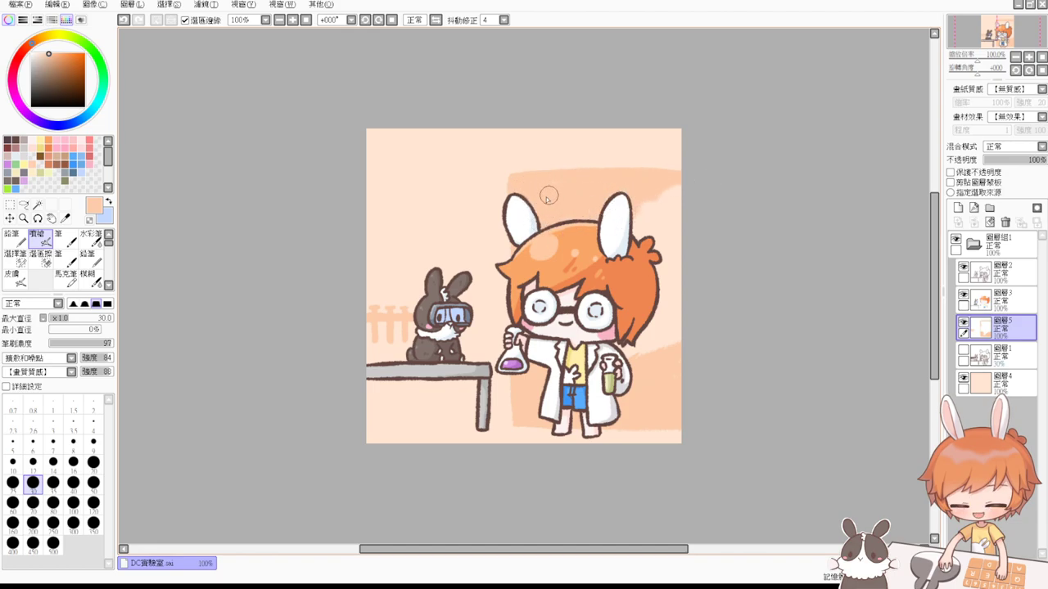
mouse_move(695, 191)
left_mouse_down()
mouse_move(715, 206)
mouse_move(695, 227)
mouse_move(701, 208)
left_mouse_up()
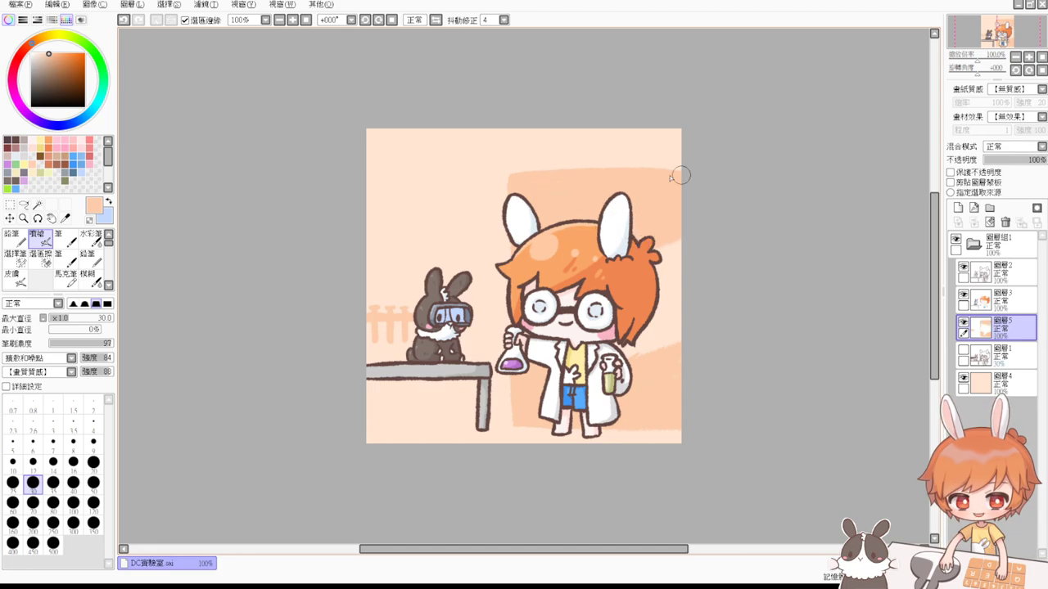
mouse_move(696, 225)
left_mouse_down()
mouse_move(630, 267)
mouse_move(630, 328)
left_mouse_up()
key("ctrl+z")
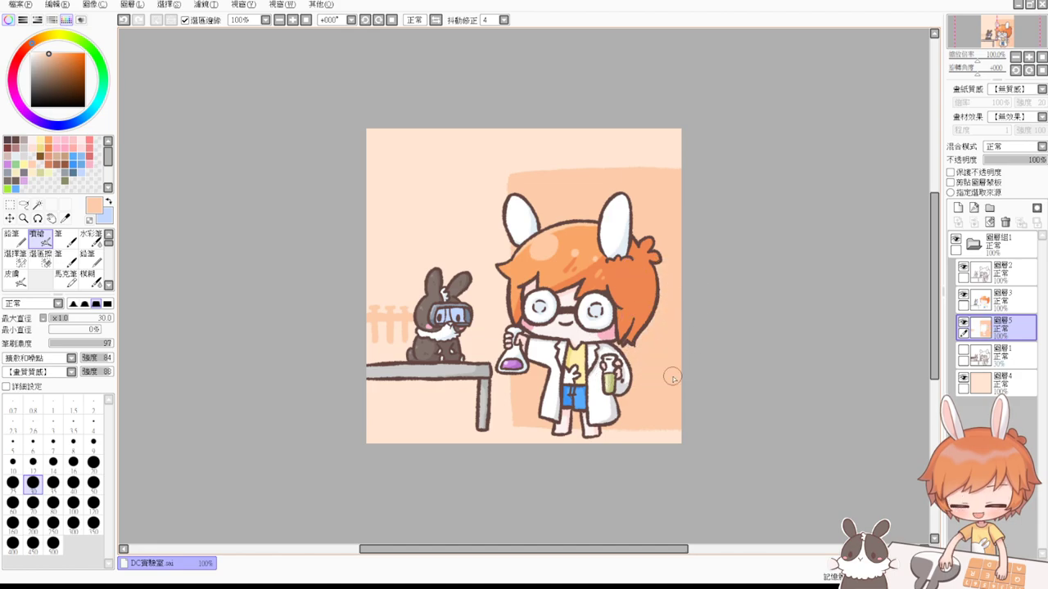
Step: Paint horizontal pale peach shelf lines across the cabinet with a size 17 airbrush, using the background colour
right_click(424, 180)
key("ctrl+s")
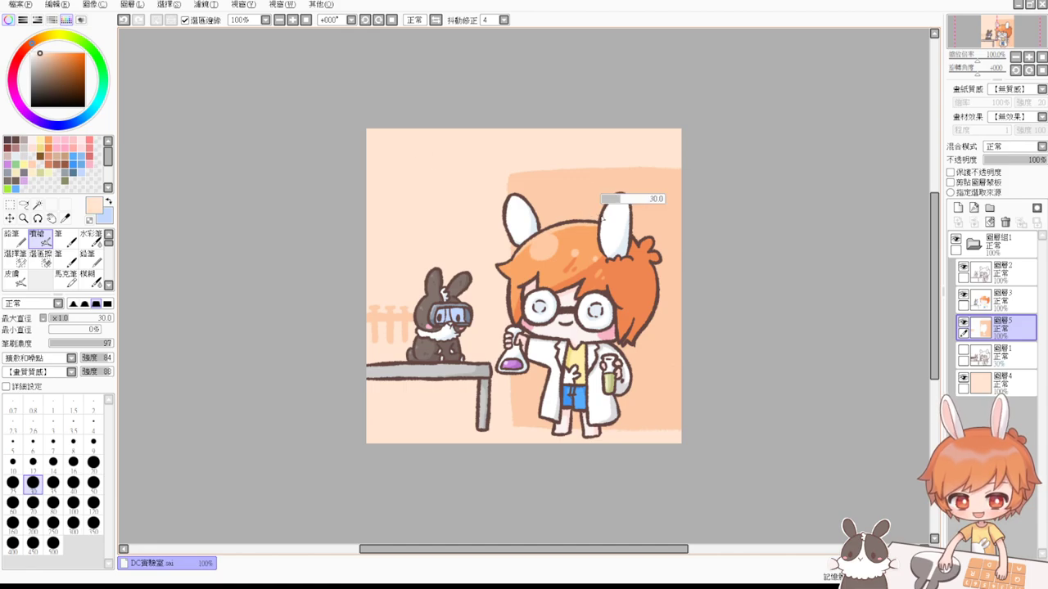
mouse_move(656, 214)
left_mouse_down("ctrl+alt")
mouse_move(657, 201)
mouse_move(636, 226)
left_mouse_up("ctrl+alt")
key("ctrl+z")
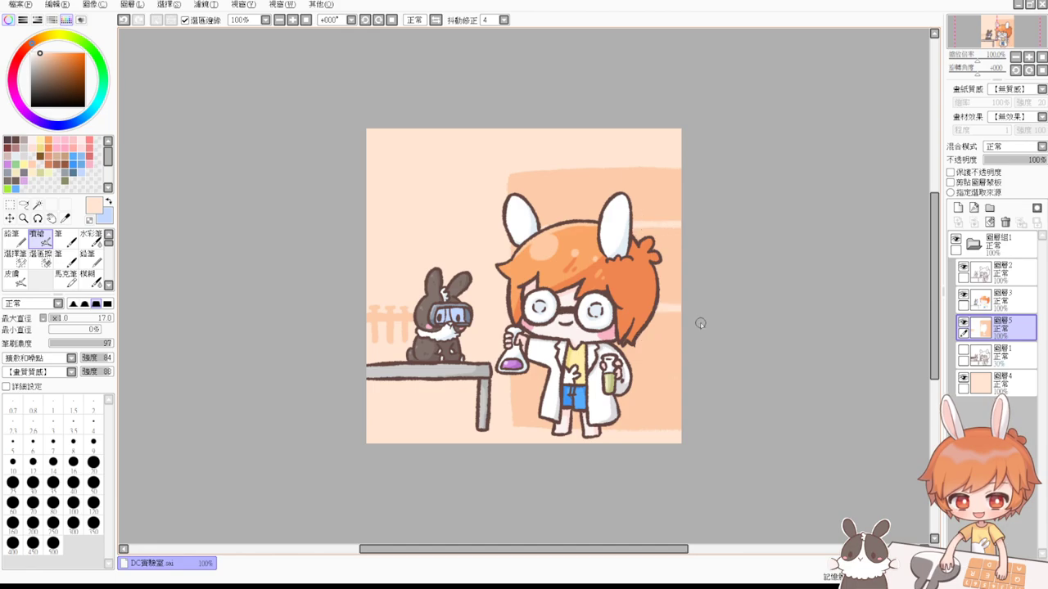
left_click_drag(605, 398, 662, 397)
key("ctrl+z")
left_click_drag(547, 395, 713, 401)
key("ctrl+z")
left_click_drag(557, 360, 684, 357)
left_click_drag(556, 410, 712, 408)
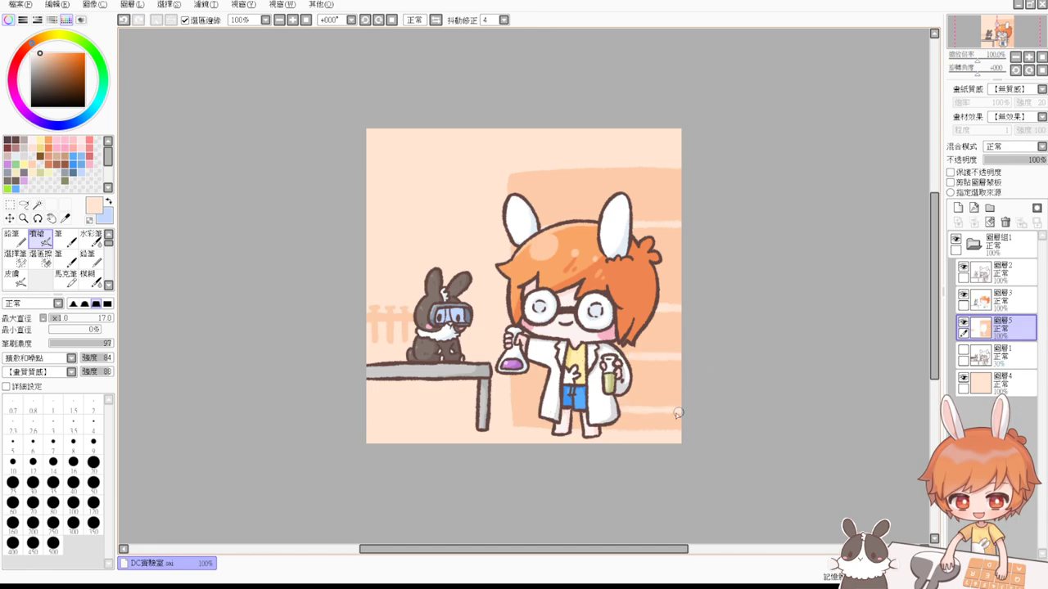
Step: Paint the pale peach inner frame along the cabinet's upper edge and left side
left_click_drag(556, 187, 691, 187)
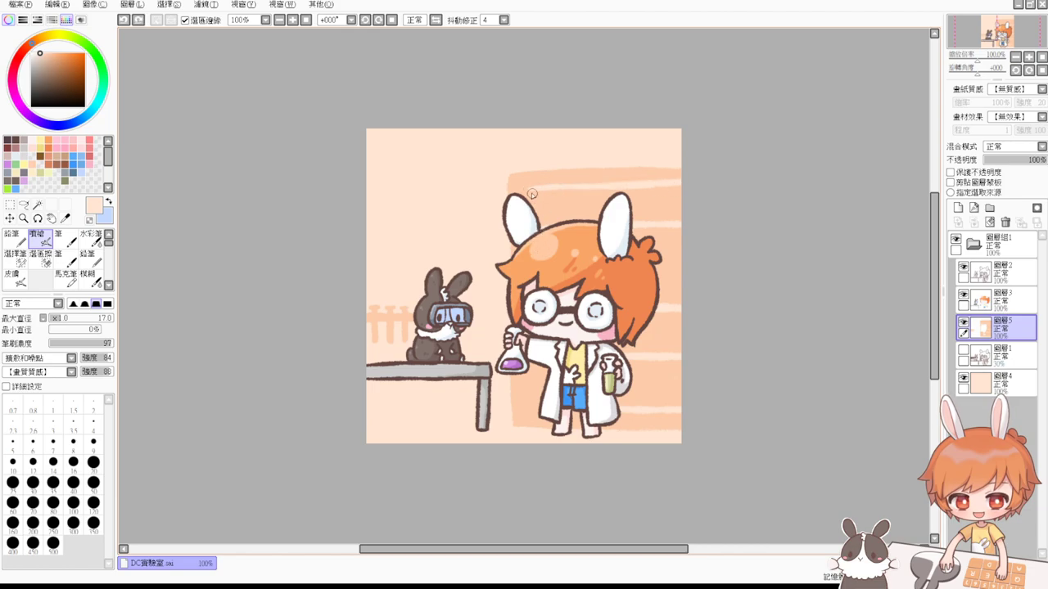
left_click_drag(531, 342, 536, 408)
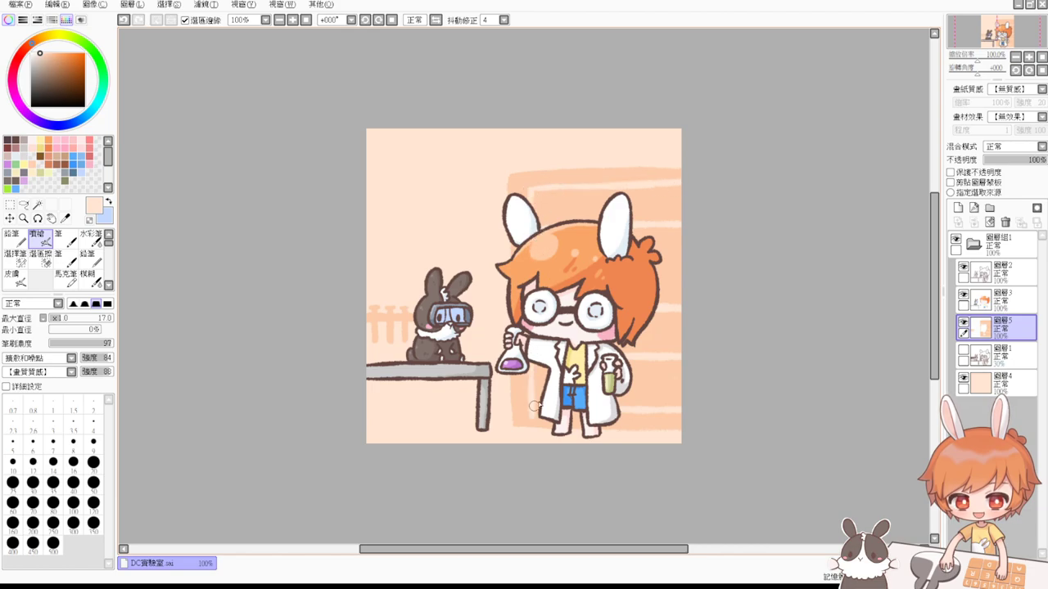
key("ctrl+z")
key("ctrl+z")
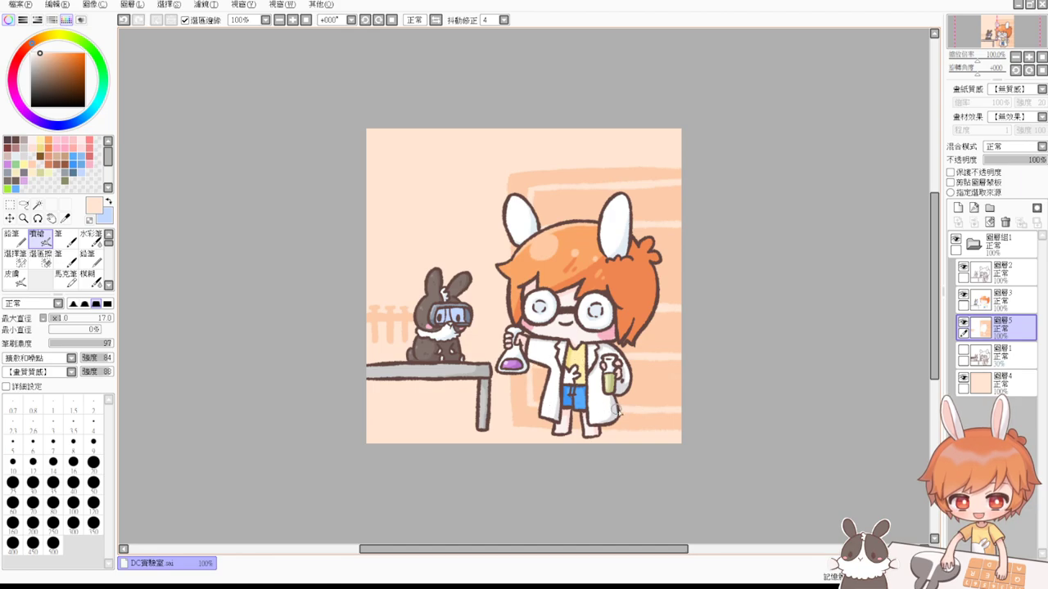
scroll(707, 384, "up", 1)
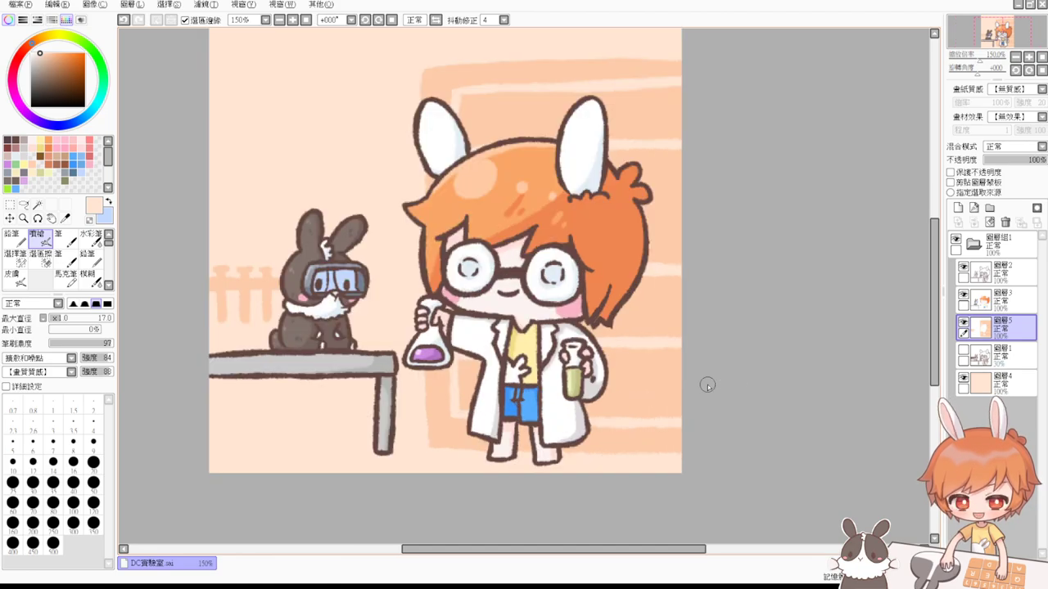
left_click_drag(697, 287, 685, 374)
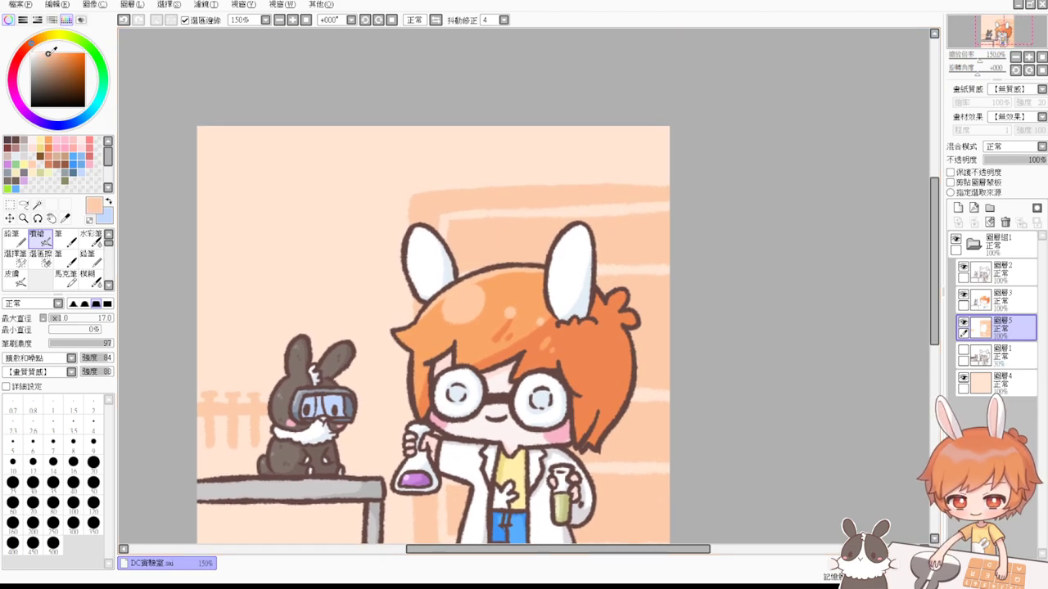
left_click_drag(48, 53, 52, 57)
left_click_drag(628, 236, 648, 233)
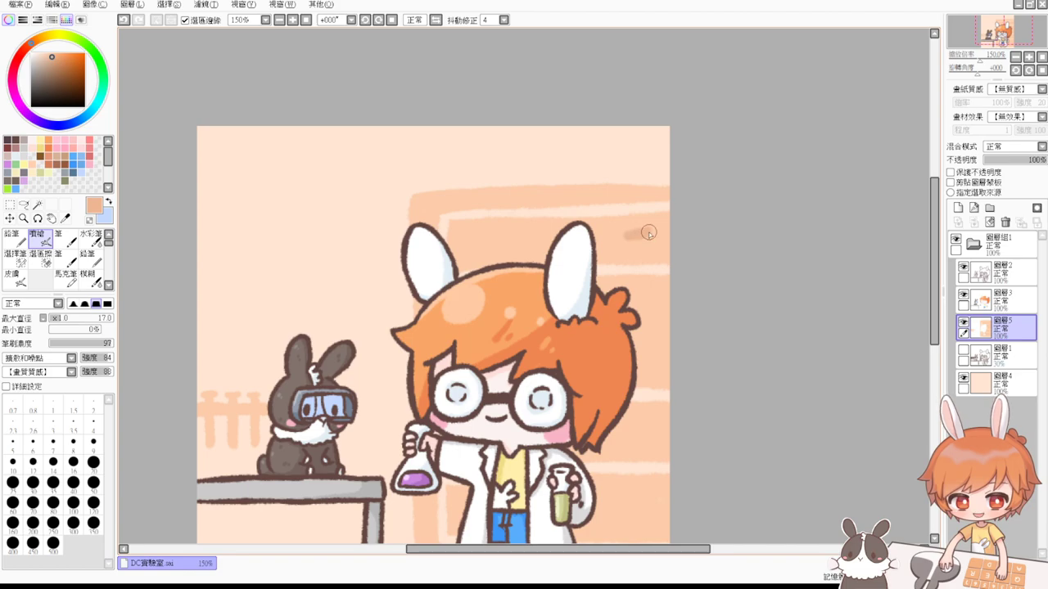
key("ctrl+z")
Step: Paint round and conical flask silhouettes on the cabinet's top shelf in a deeper, more saturated orange with a size 18 airbrush
left_click(450, 216, "alt")
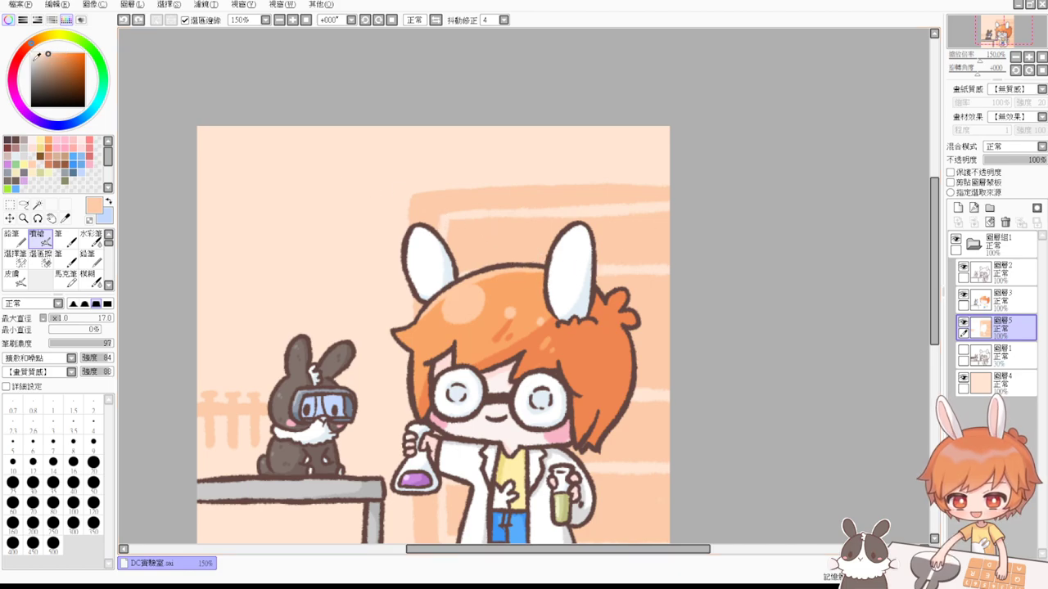
left_click(56, 53)
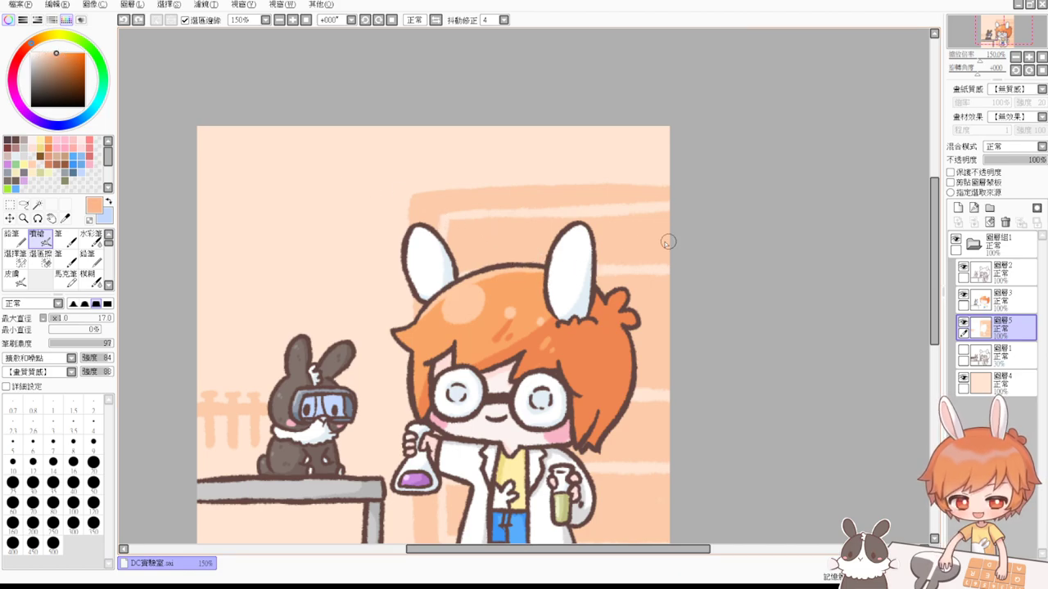
key("]")
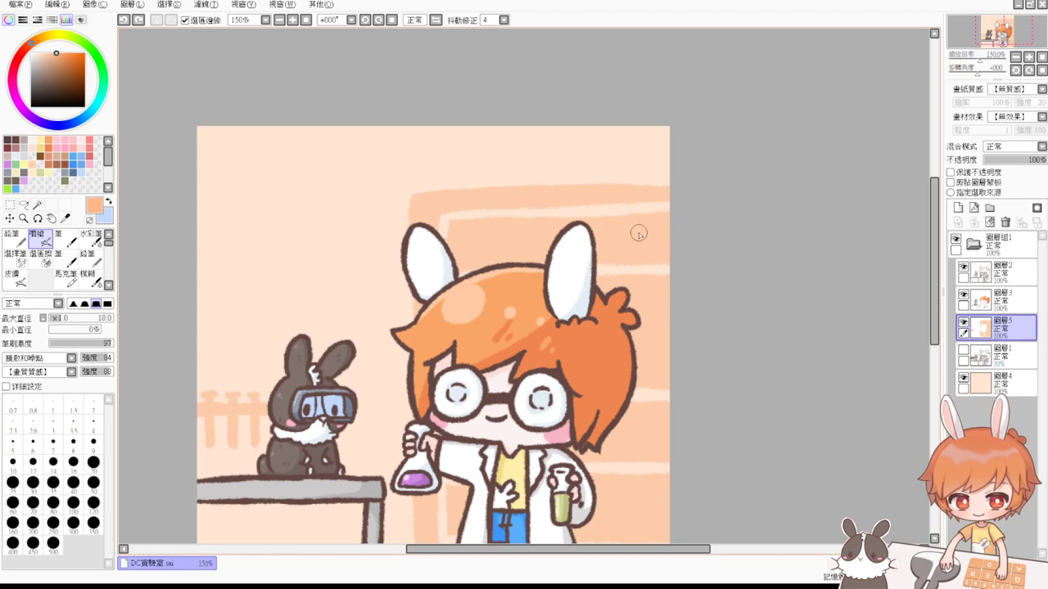
mouse_move(635, 231)
left_mouse_down()
mouse_move(644, 246)
mouse_move(630, 254)
mouse_move(643, 239)
left_mouse_up()
key("ctrl+z")
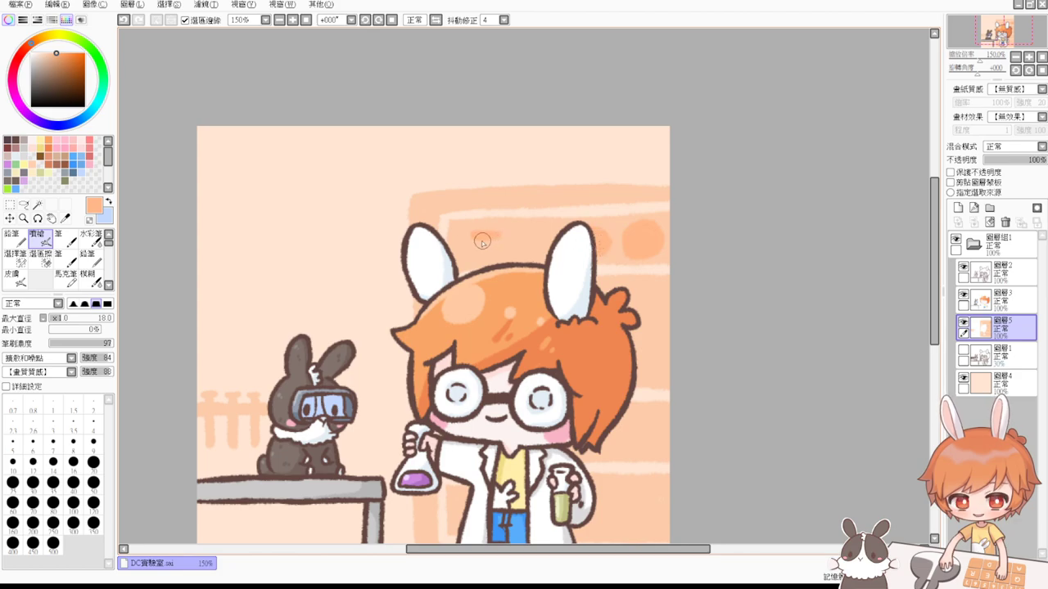
mouse_move(475, 236)
left_mouse_down()
mouse_move(473, 258)
mouse_move(487, 239)
mouse_move(471, 262)
mouse_move(484, 260)
left_mouse_up()
mouse_move(533, 237)
left_mouse_down()
mouse_move(517, 260)
mouse_move(530, 245)
mouse_move(517, 260)
mouse_move(527, 255)
left_mouse_up()
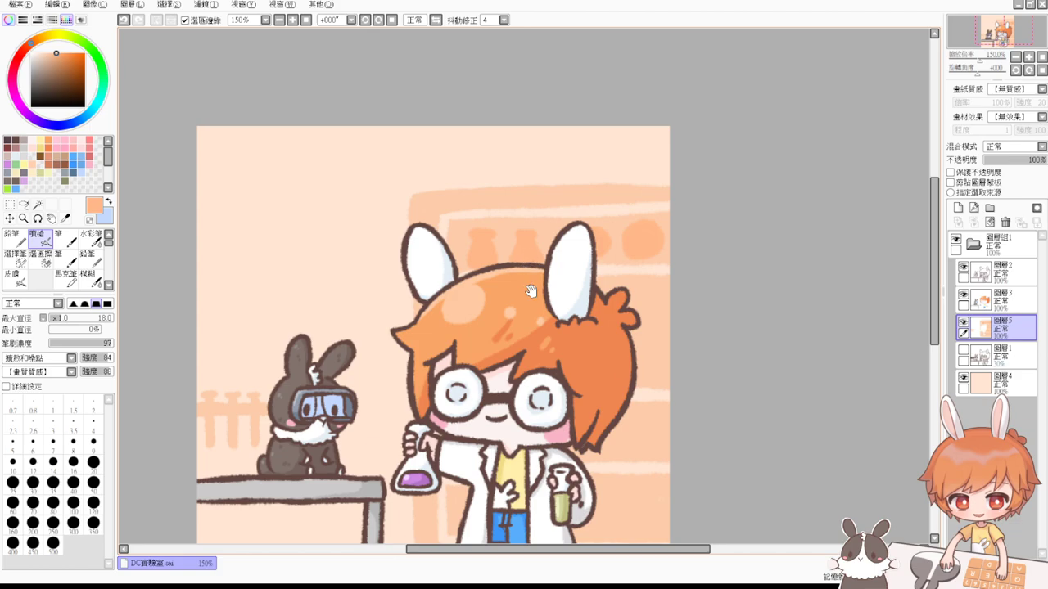
Step: Paint a long-necked flask silhouette in the deeper orange on the second shelf, beside the character's hair
left_click_drag(647, 362, 631, 316)
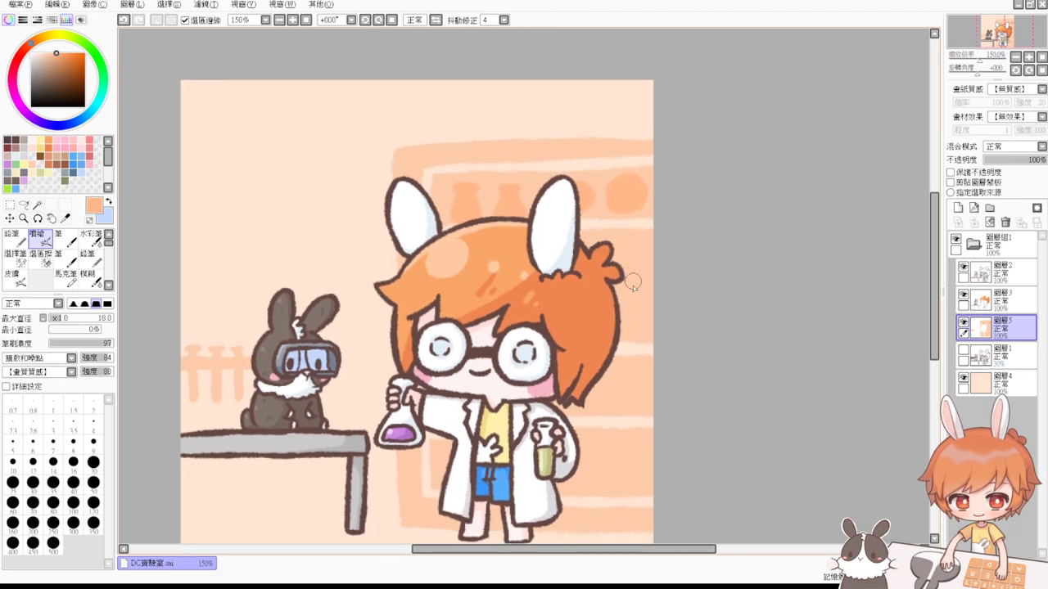
key("ctrl+z")
left_click_drag(628, 255, 630, 274)
key("ctrl+z")
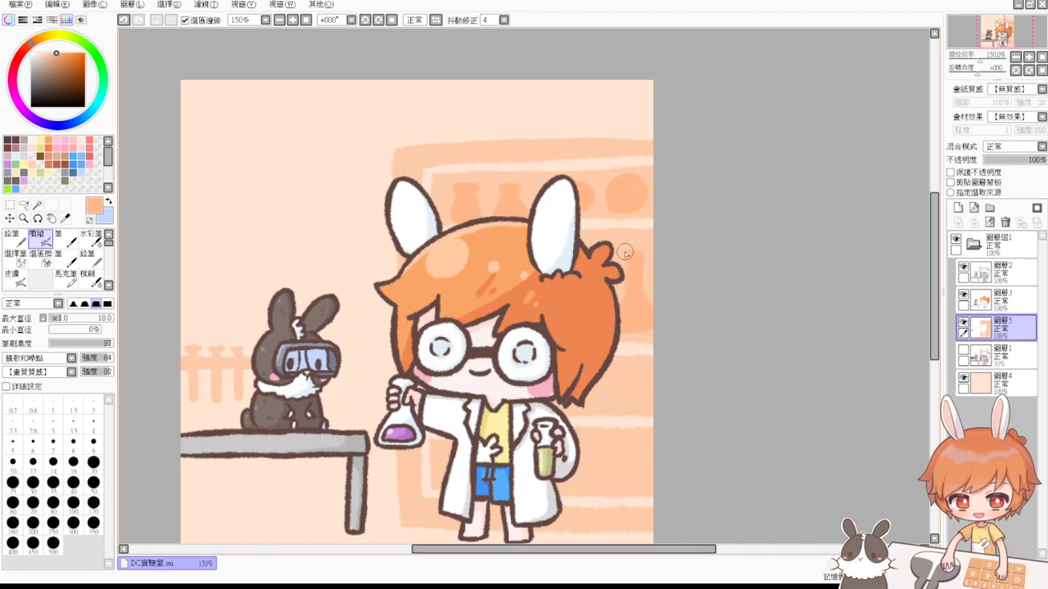
Step: Paint a test-tube rack silhouette in the deeper orange on the third shelf, and pick the pale peach background colour
scroll(631, 406, "down", 1)
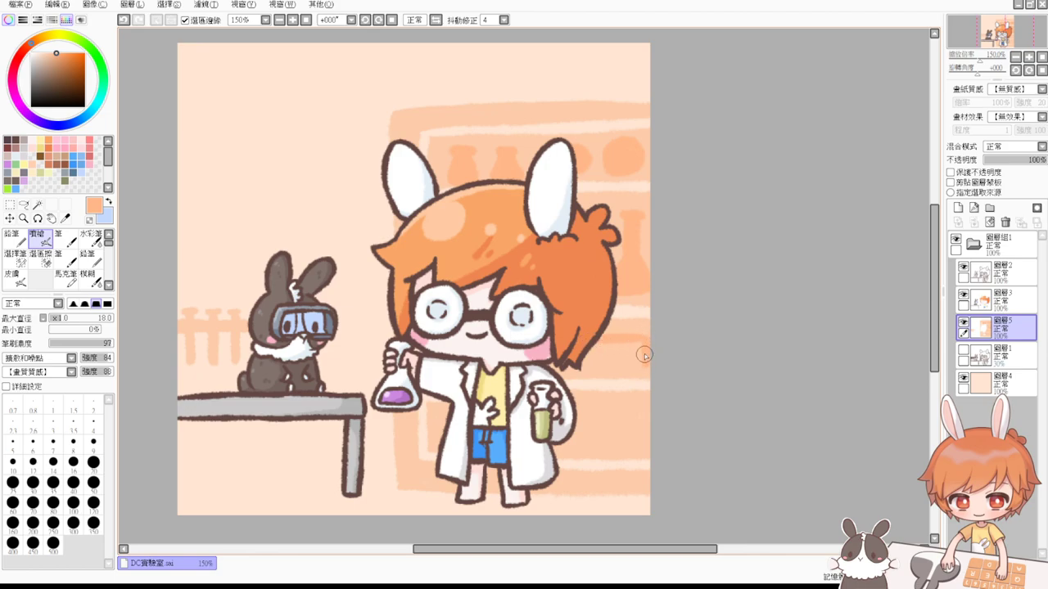
mouse_move(632, 358)
left_mouse_down()
mouse_move(627, 340)
mouse_move(629, 365)
left_mouse_up()
key("ctrl+z")
left_click_drag(606, 417, 610, 370)
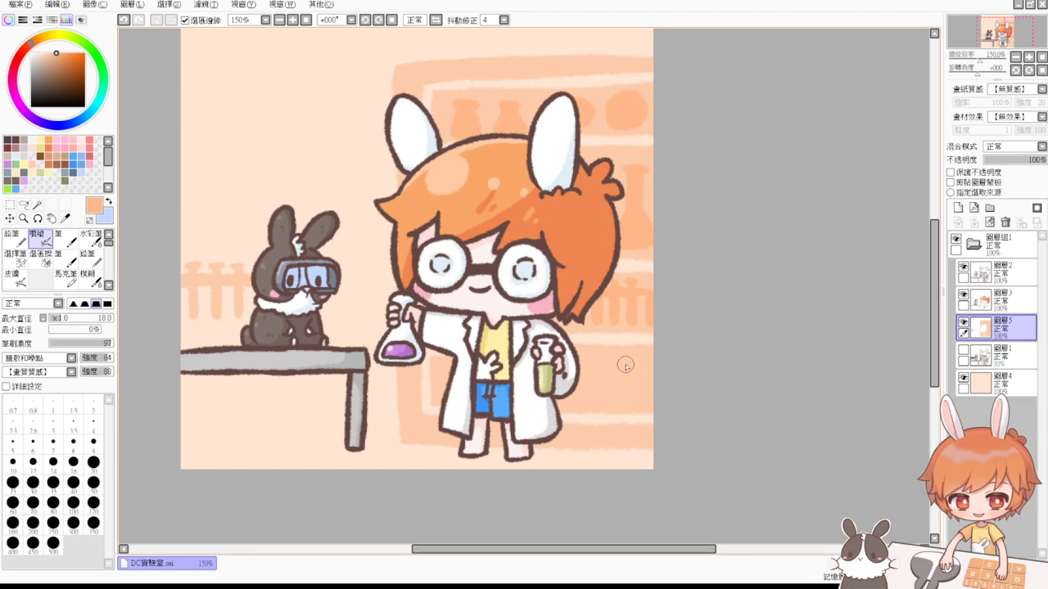
right_click(625, 76)
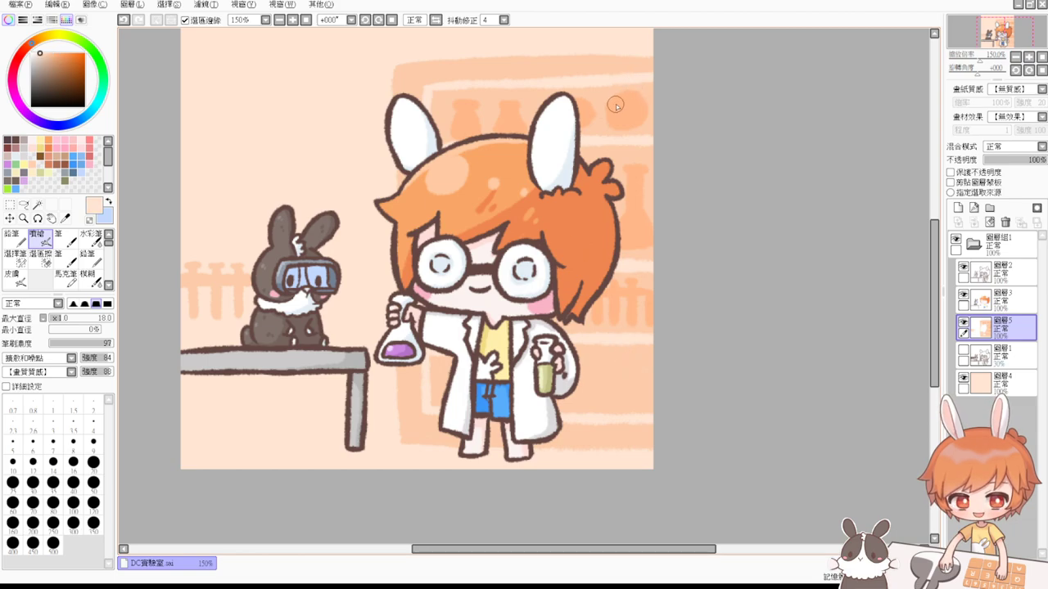
Step: Paint pale peach highlights on the top-shelf flasks and the second-shelf long-necked flask with a size 7 airbrush
mouse_move(620, 99)
left_mouse_down()
mouse_move(612, 107)
mouse_move(621, 107)
left_mouse_up()
key("ctrl+z")
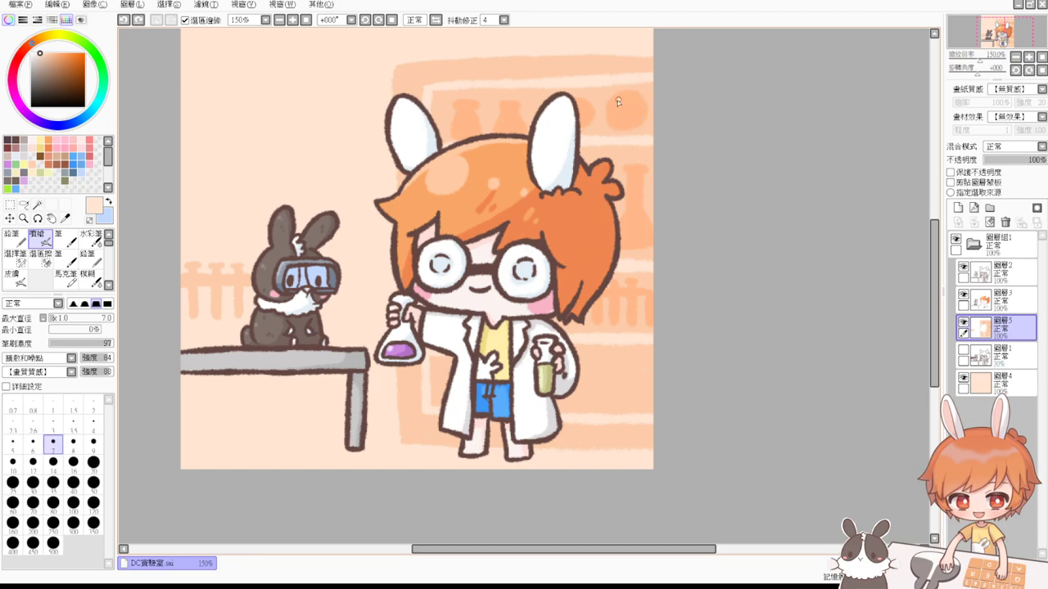
left_click(617, 106)
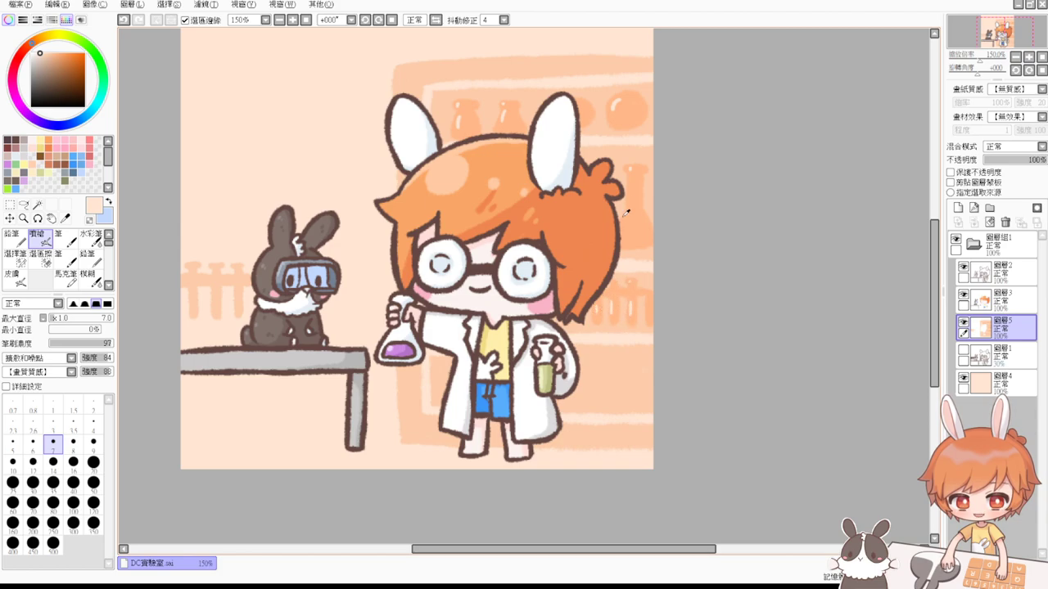
left_click(632, 168, "alt")
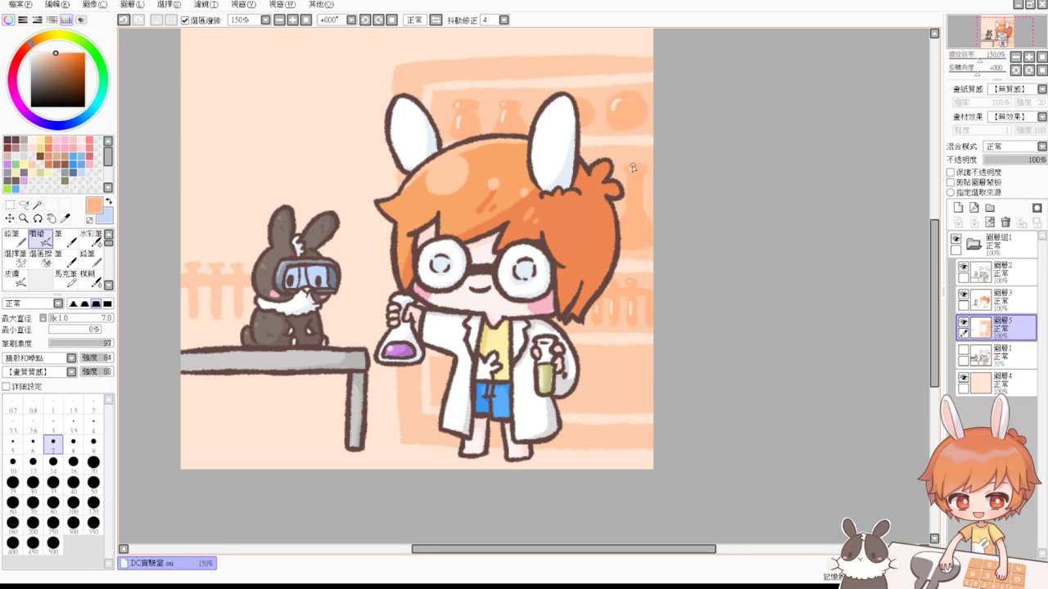
left_click(618, 98, "alt")
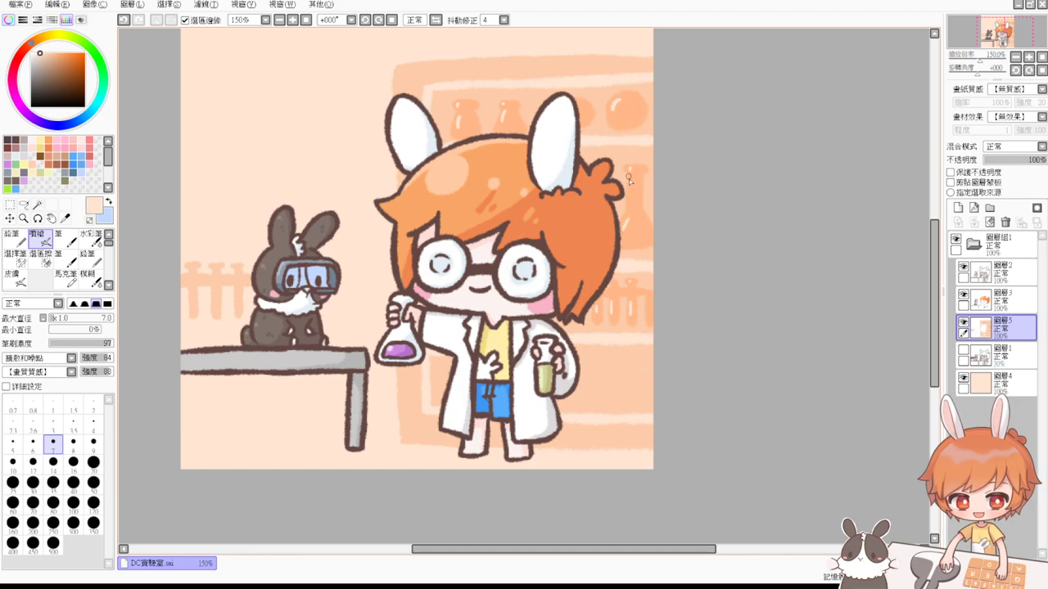
key("ctrl+z")
left_click_drag(630, 177, 630, 202)
Step: Paint a rounded lidded container silhouette in the deeper orange on the bottom shelf with a size 13 airbrush
left_click(634, 291, "alt")
left_click(610, 380, "ctrl+alt")
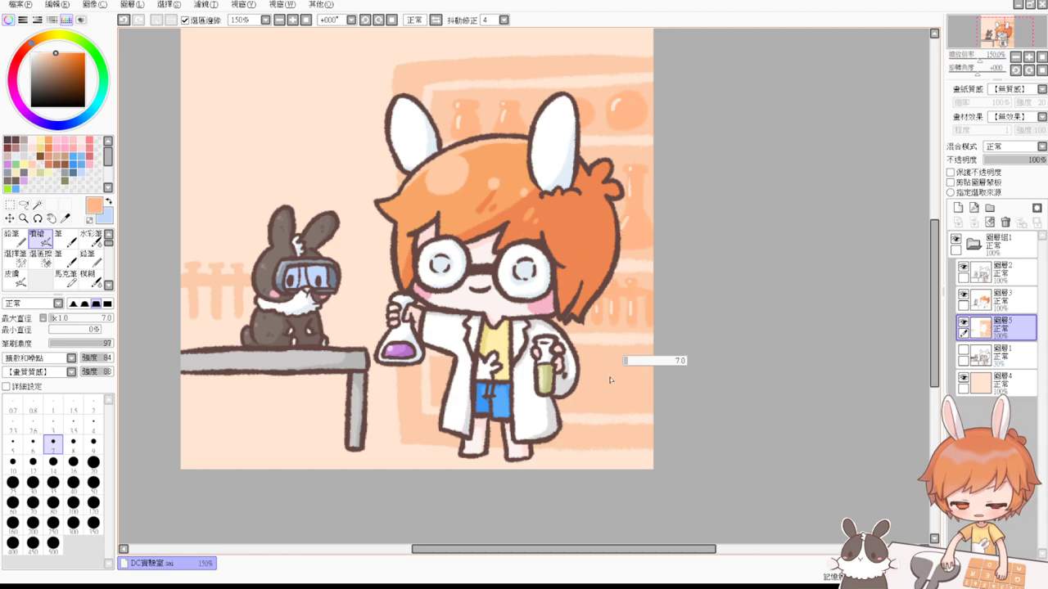
mouse_move(610, 380)
left_mouse_down()
mouse_move(640, 369)
mouse_move(595, 362)
mouse_move(593, 397)
mouse_move(639, 363)
mouse_move(638, 391)
mouse_move(593, 385)
mouse_move(622, 407)
left_mouse_up()
key("ctrl+z")
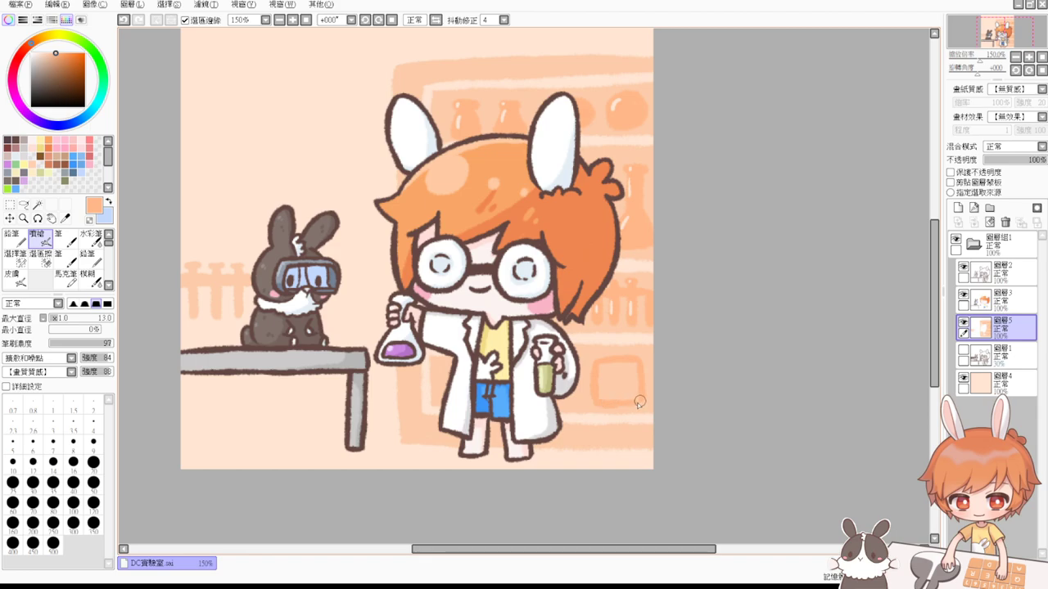
left_click_drag(598, 373, 632, 376)
key("ctrl+z")
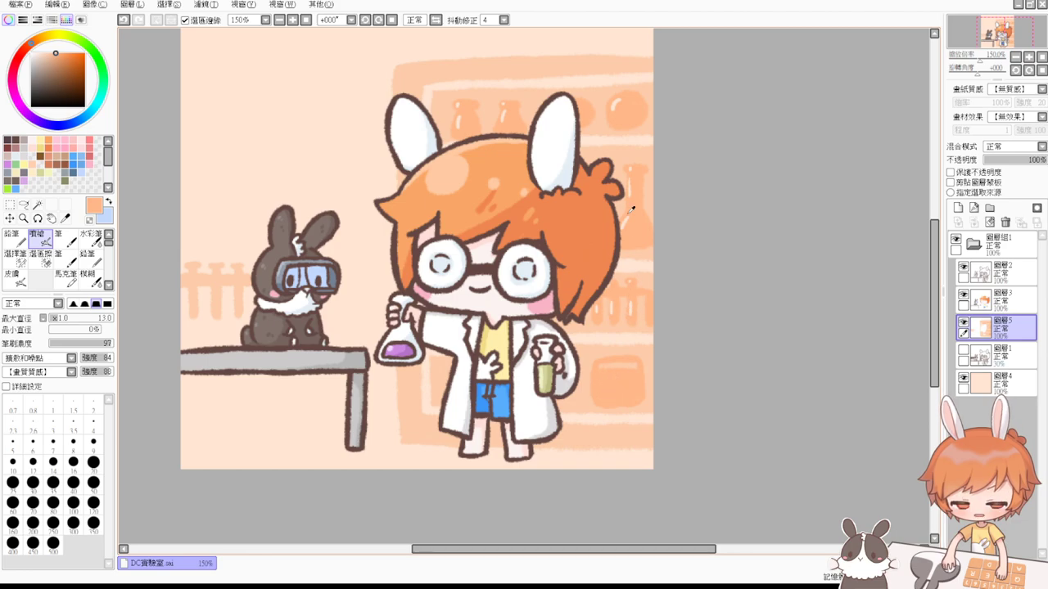
Step: Add pale peach highlights to the lidded container on the bottom shelf
left_click(618, 97, "alt")
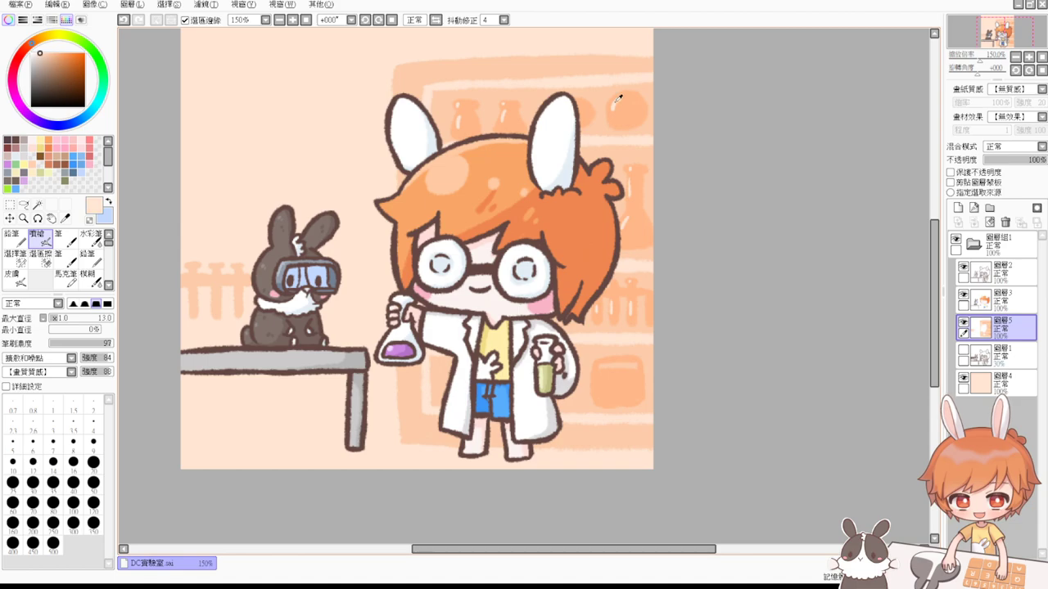
key("ctrl+z")
left_click_drag(602, 377, 604, 391)
key("ctrl+z")
left_click(605, 398)
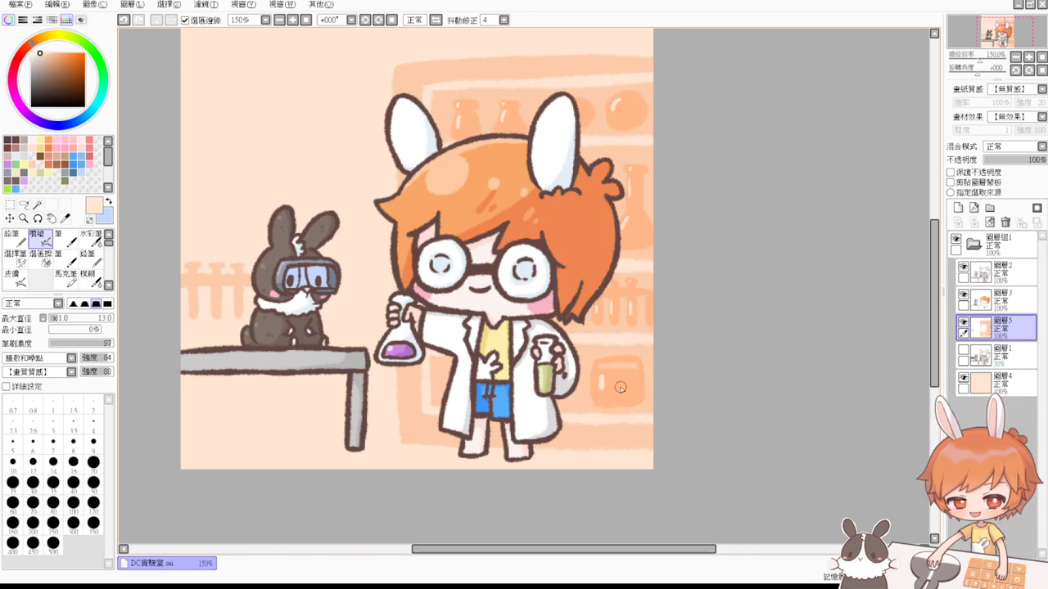
Step: Bring the whole illustration into view and pick the shelving cabinet's light orange as the painting colour
left_click(279, 20)
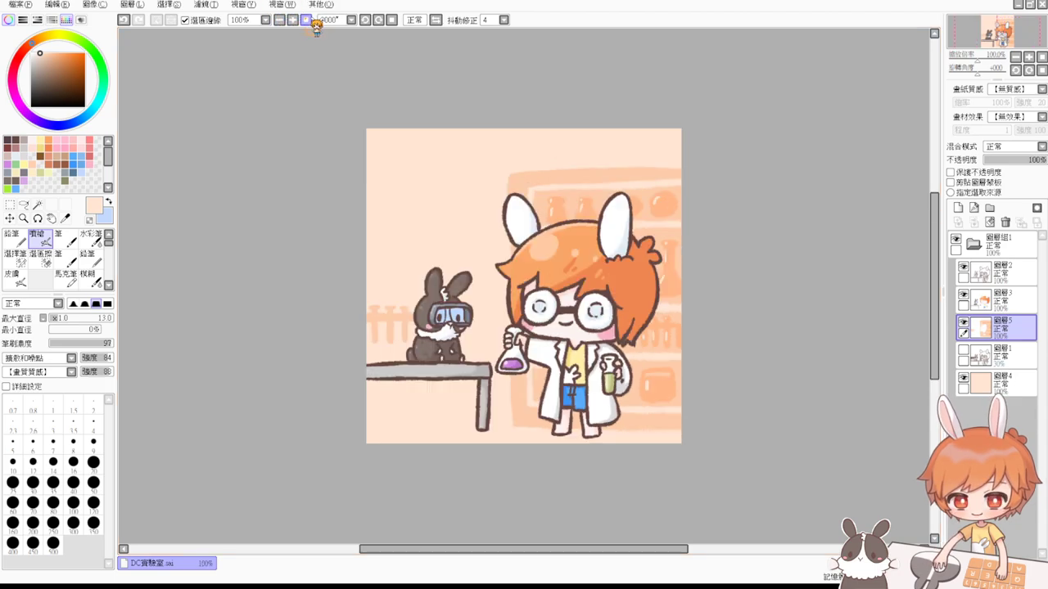
left_click(292, 21)
right_click(525, 128)
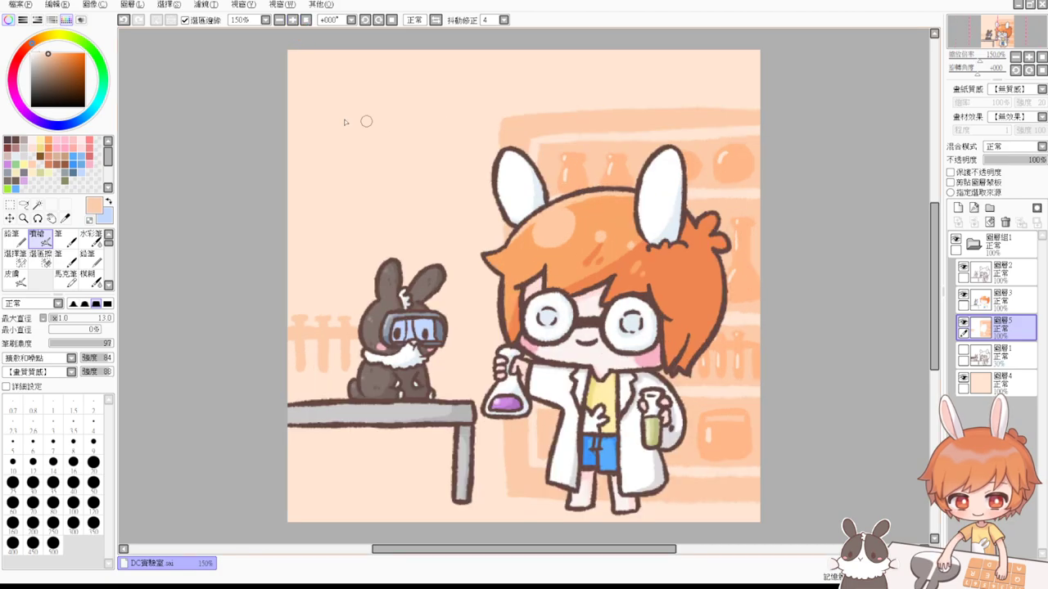
left_click_drag(348, 123, 361, 128)
mouse_move(279, 116)
left_mouse_down()
mouse_move(406, 109)
mouse_move(405, 193)
left_mouse_up()
key("ctrl+z")
left_click_drag(406, 115, 402, 235)
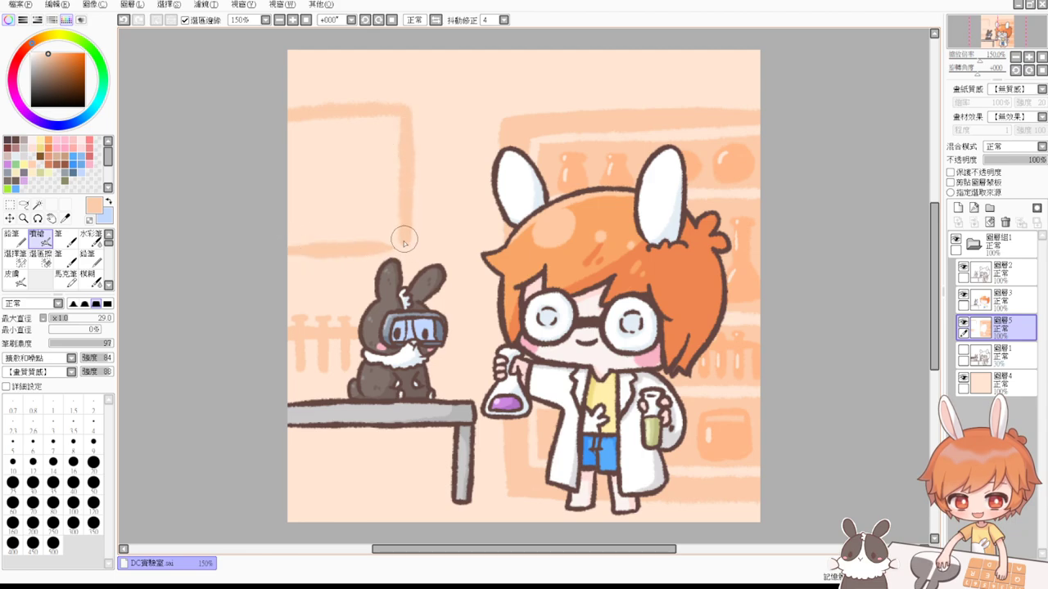
mouse_move(322, 148)
left_mouse_down()
mouse_move(332, 230)
mouse_move(328, 140)
mouse_move(329, 231)
mouse_move(314, 144)
left_mouse_up()
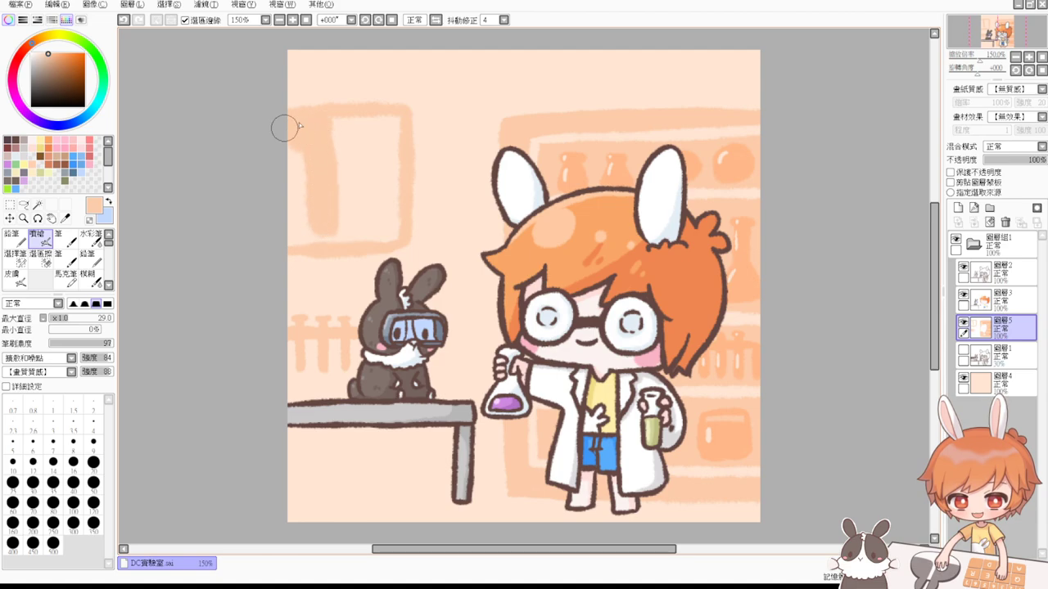
key("ctrl+z")
key("ctrl+z")
key("ctrl+z")
key("ctrl+z")
key("ctrl+z")
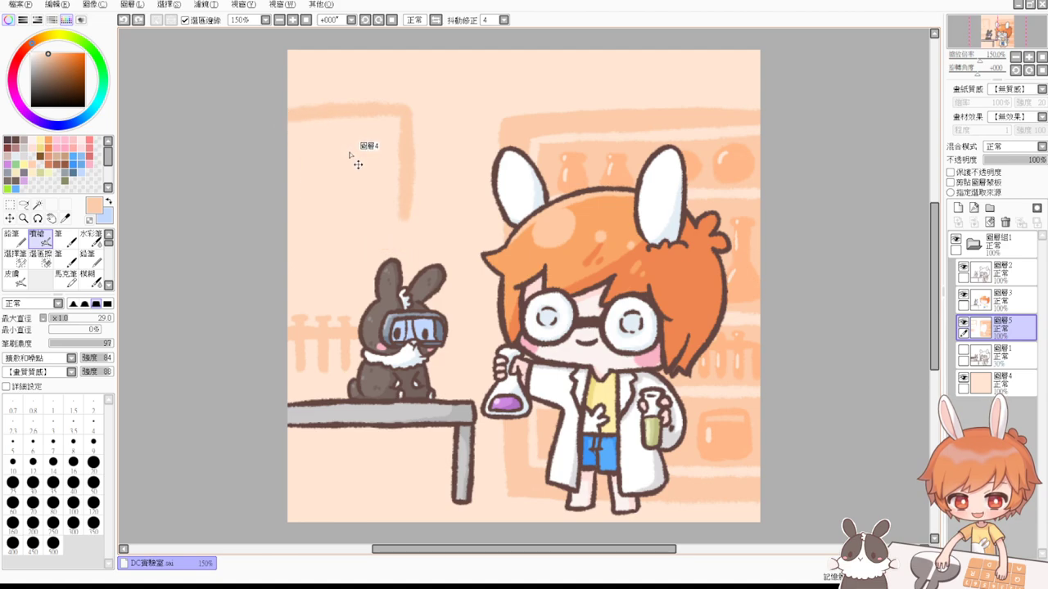
Step: Outline a rectangular wall cabinet in light orange on the wall above the rabbit with a size 8 airbrush
mouse_move(339, 156)
left_mouse_down()
mouse_move(327, 142)
mouse_move(332, 150)
left_mouse_up()
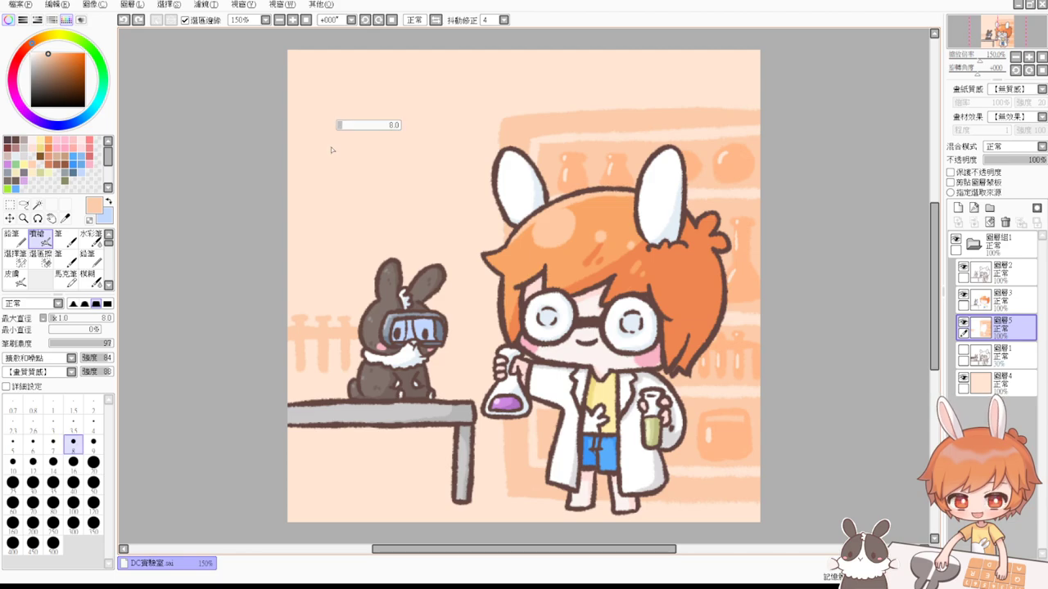
left_click_drag(288, 116, 408, 112)
key("ctrl+z")
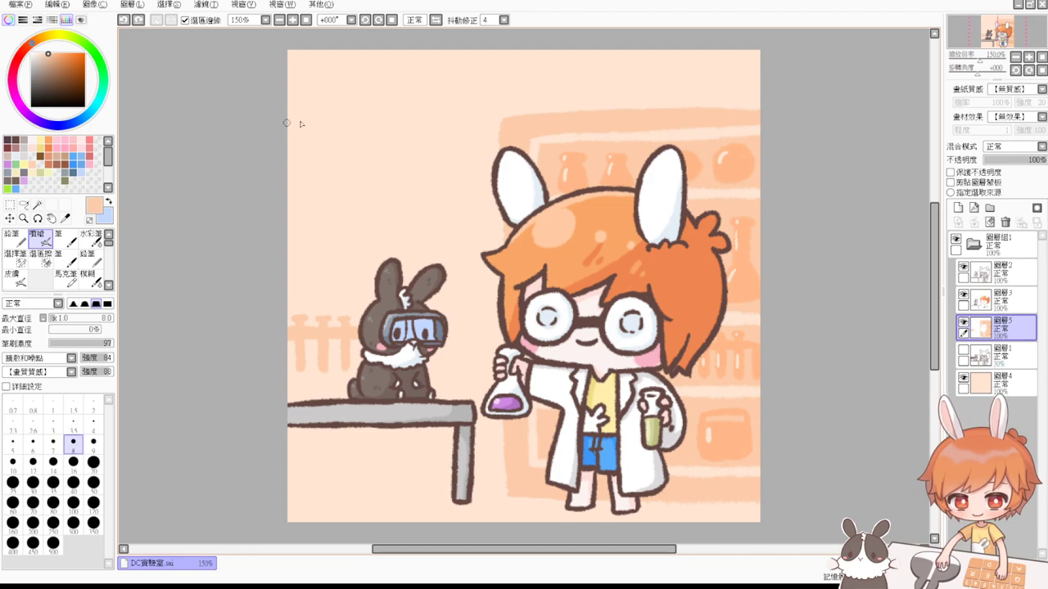
mouse_move(286, 122)
left_mouse_down()
mouse_move(414, 121)
mouse_move(416, 223)
left_mouse_up()
key("ctrl+z")
left_click_drag(415, 118, 416, 244)
left_click_drag(288, 248, 411, 246)
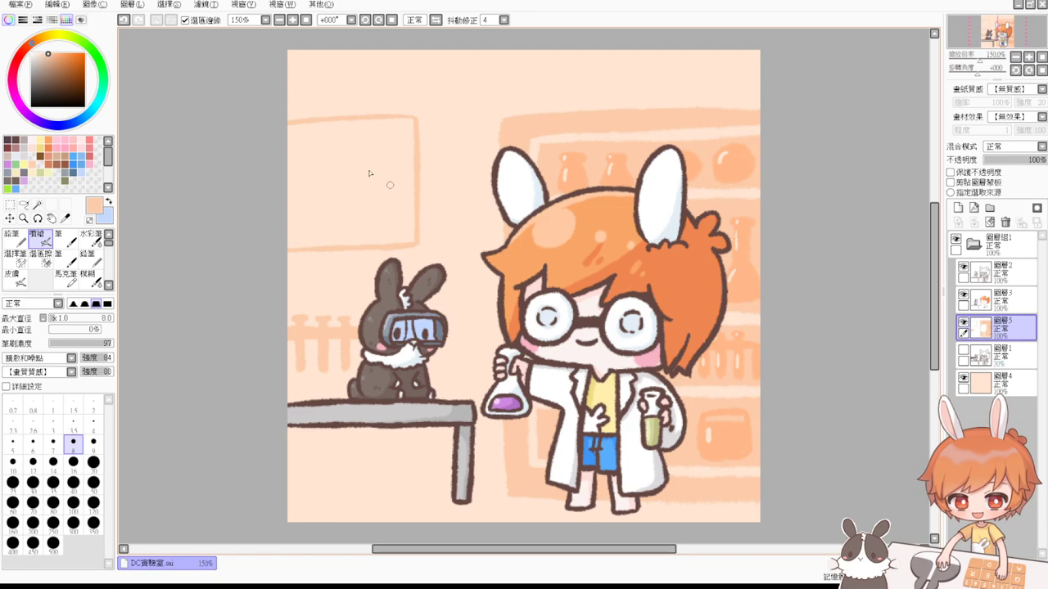
Step: Draw a vertical line through the wall cabinet to divide it into two doors
left_click_drag(327, 119, 332, 239)
key("ctrl+z")
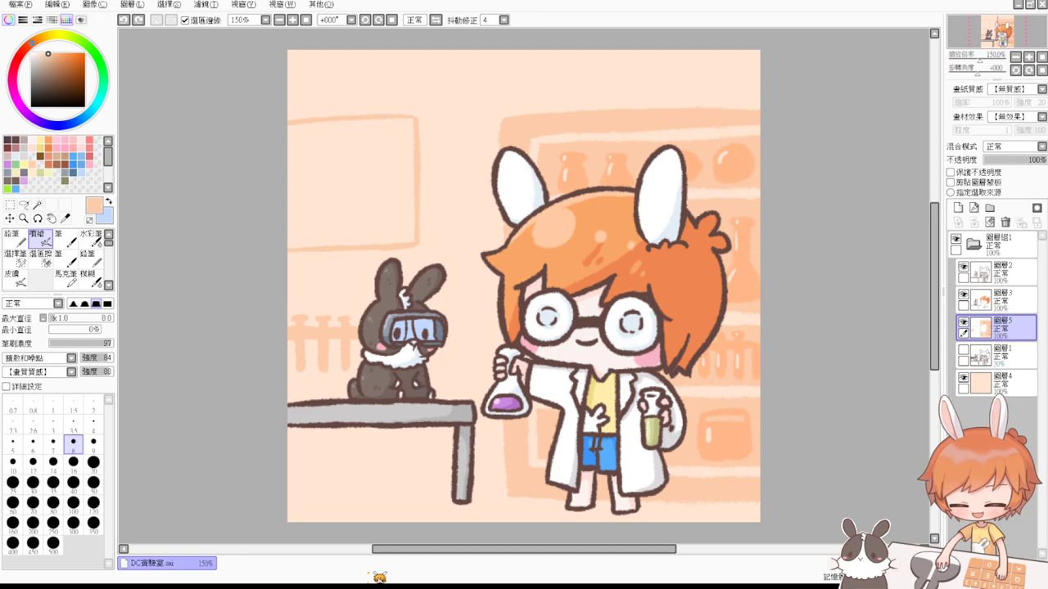
left_click(859, 307)
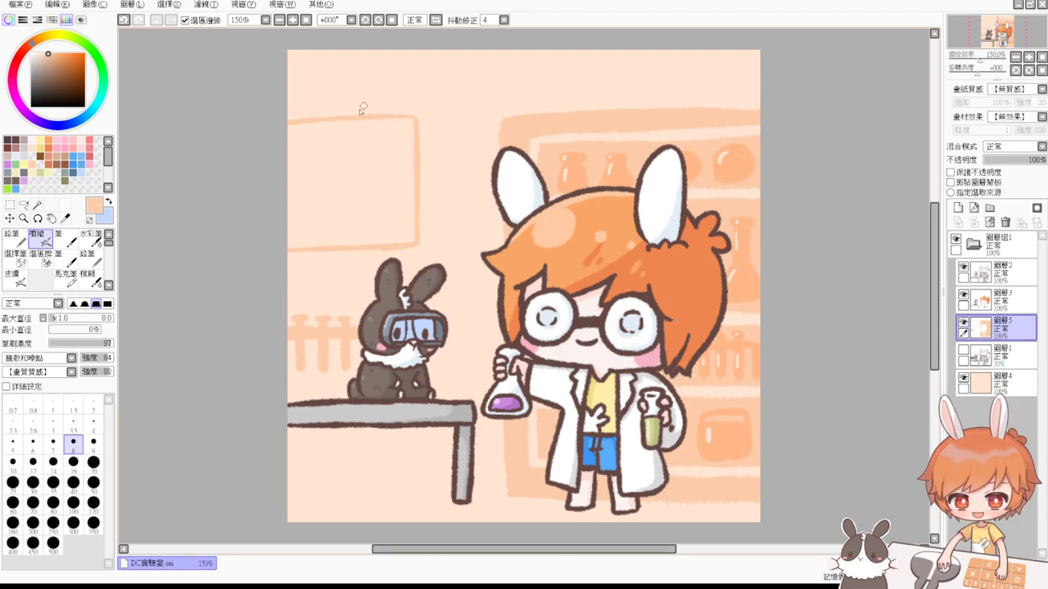
left_click_drag(334, 117, 336, 215)
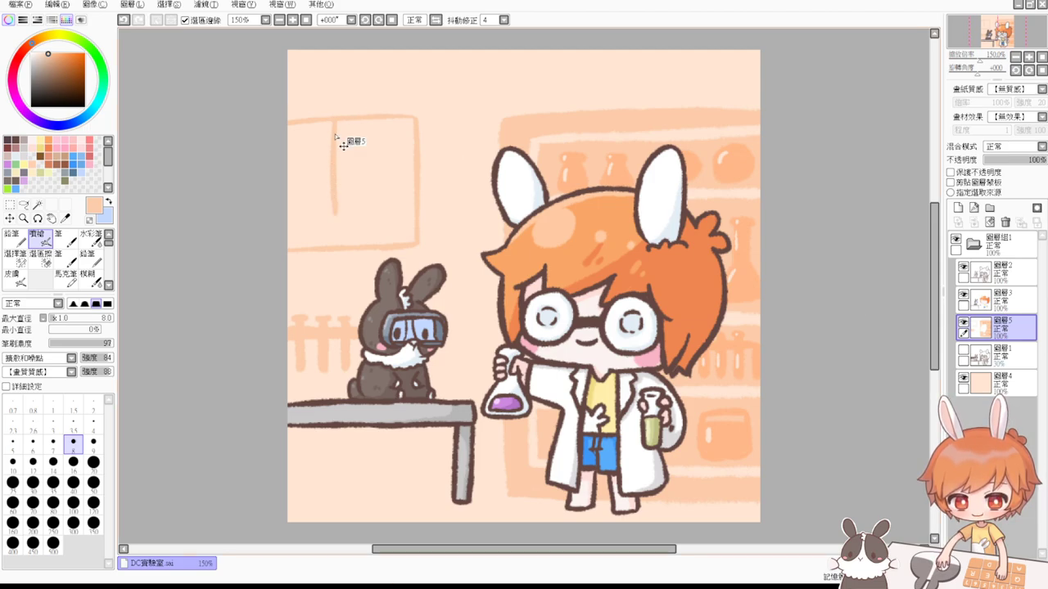
key("ctrl+z")
left_click_drag(333, 121, 334, 246)
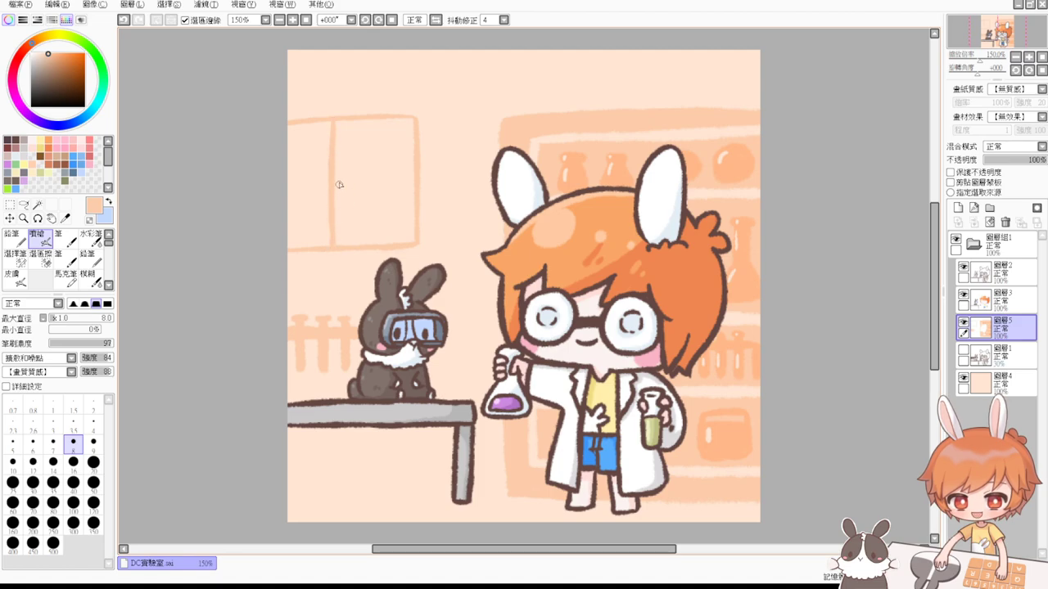
left_click_drag(342, 174, 344, 201)
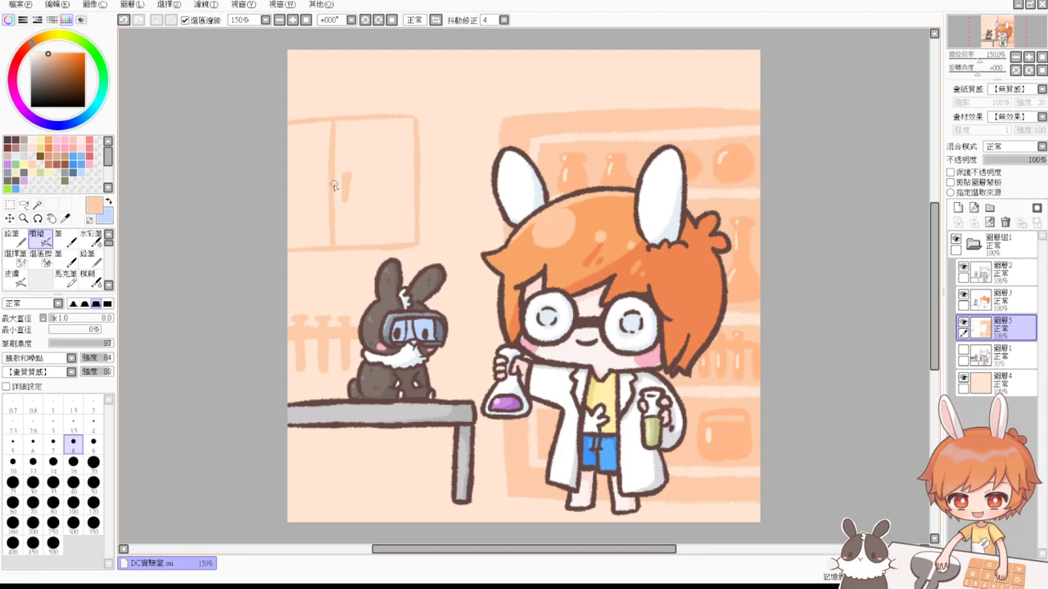
key("ctrl+z")
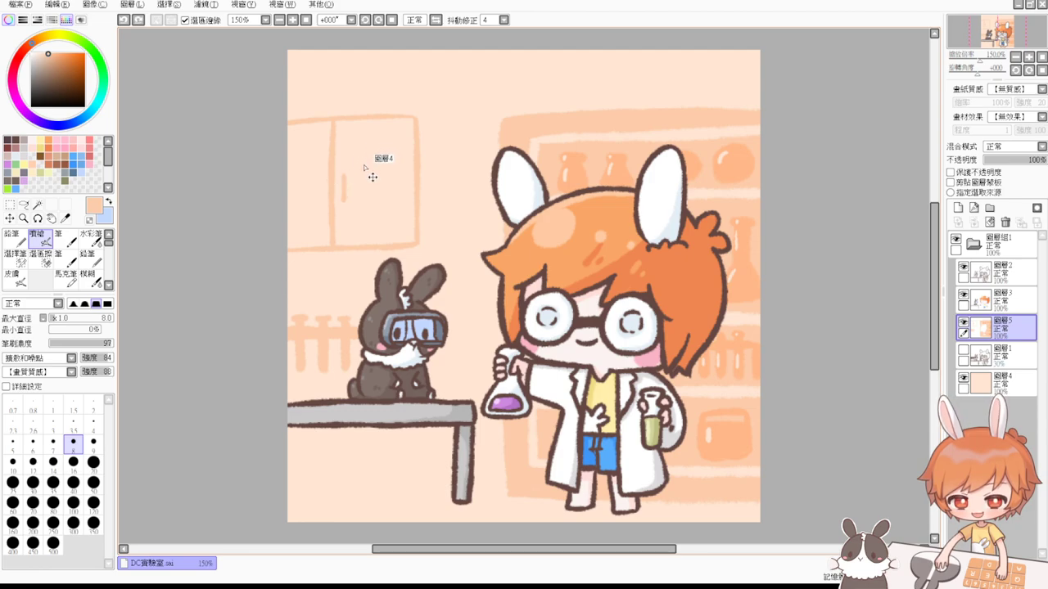
key("ctrl+z")
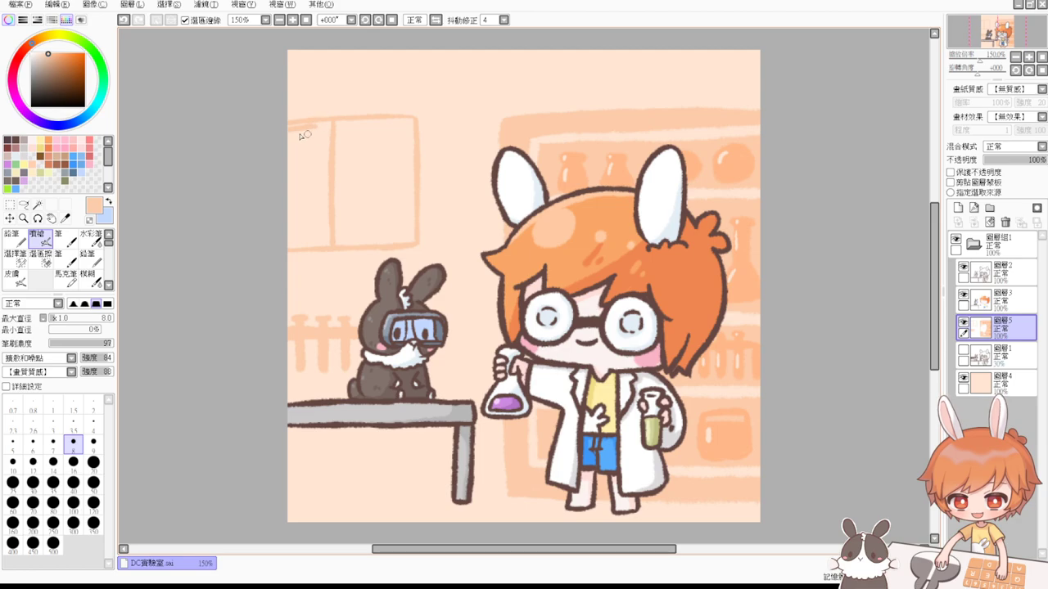
Step: Draw the inner frame lines of the wall cabinet's left door
mouse_move(282, 132)
left_mouse_down()
mouse_move(324, 128)
mouse_move(326, 222)
left_mouse_up()
key("ctrl+z")
left_click_drag(325, 126, 327, 243)
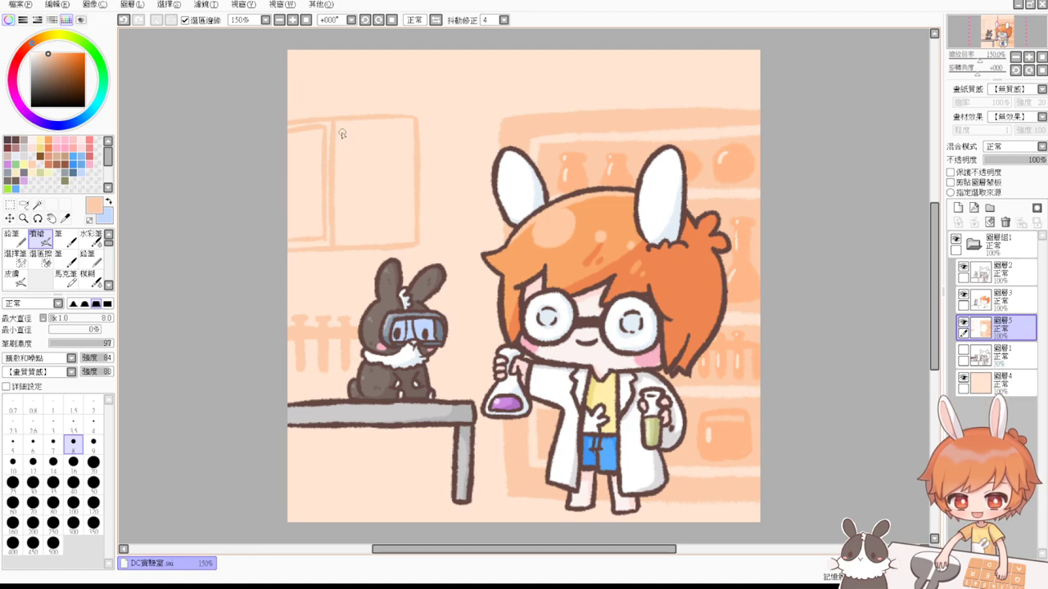
Step: Draw the inner frame lines along all sides of the wall cabinet's right door
left_click_drag(342, 131, 343, 219)
key("ctrl+z")
mouse_move(340, 128)
left_mouse_down()
mouse_move(344, 246)
mouse_move(339, 214)
mouse_move(339, 237)
mouse_move(338, 218)
mouse_move(340, 238)
mouse_move(396, 236)
mouse_move(344, 236)
mouse_move(387, 236)
left_mouse_up()
key("ctrl+z")
left_click_drag(336, 128, 397, 127)
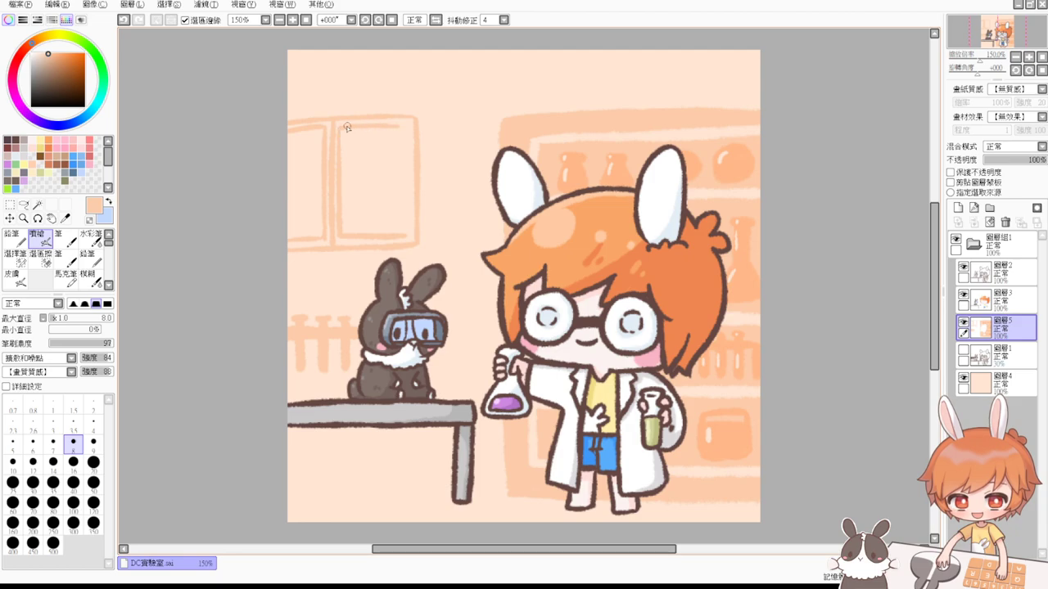
key("ctrl+z")
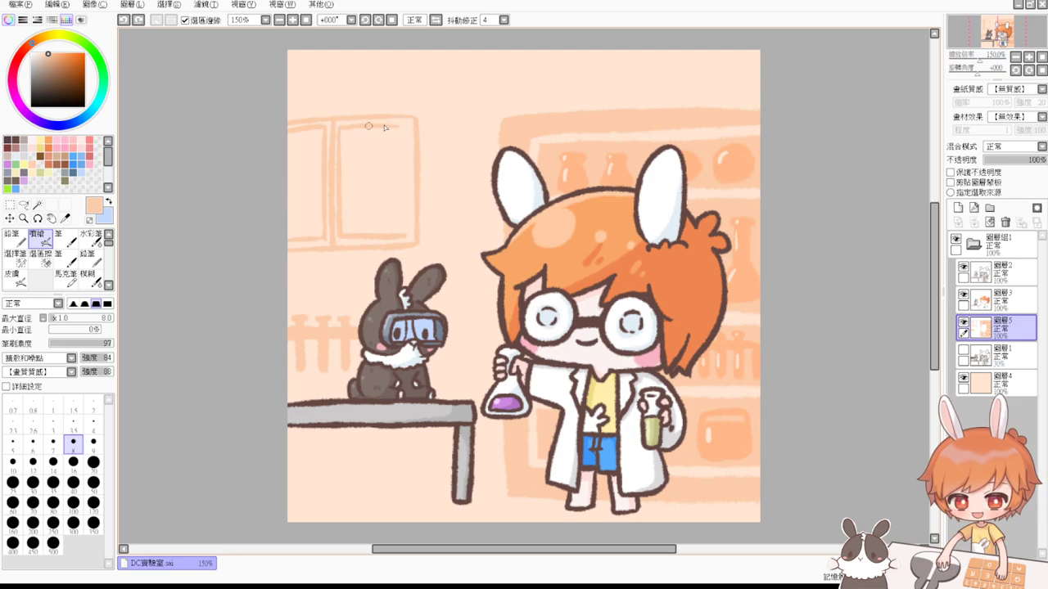
left_click_drag(384, 127, 399, 128)
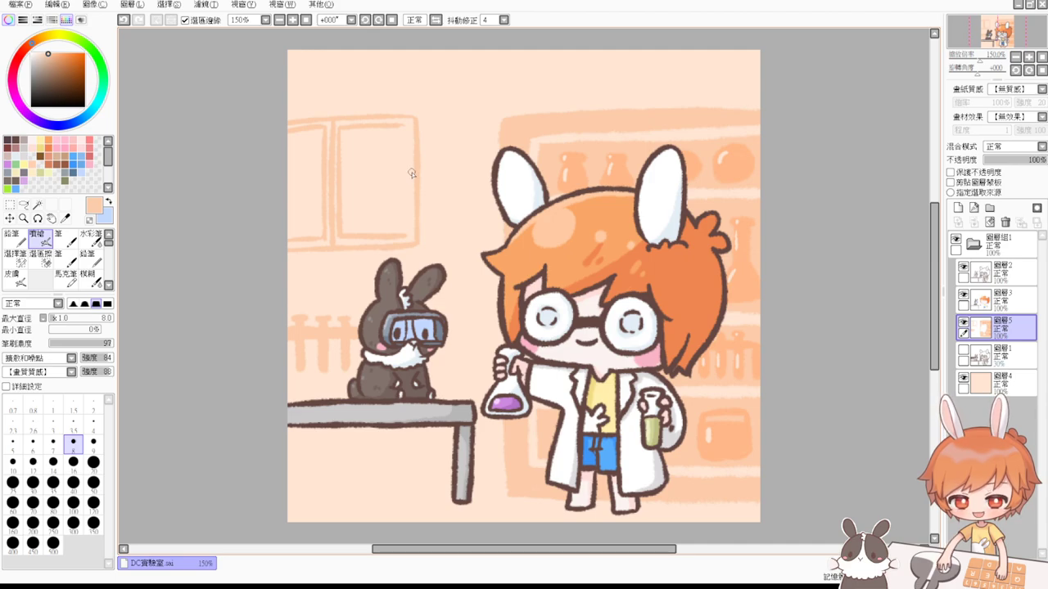
left_click_drag(402, 128, 397, 205)
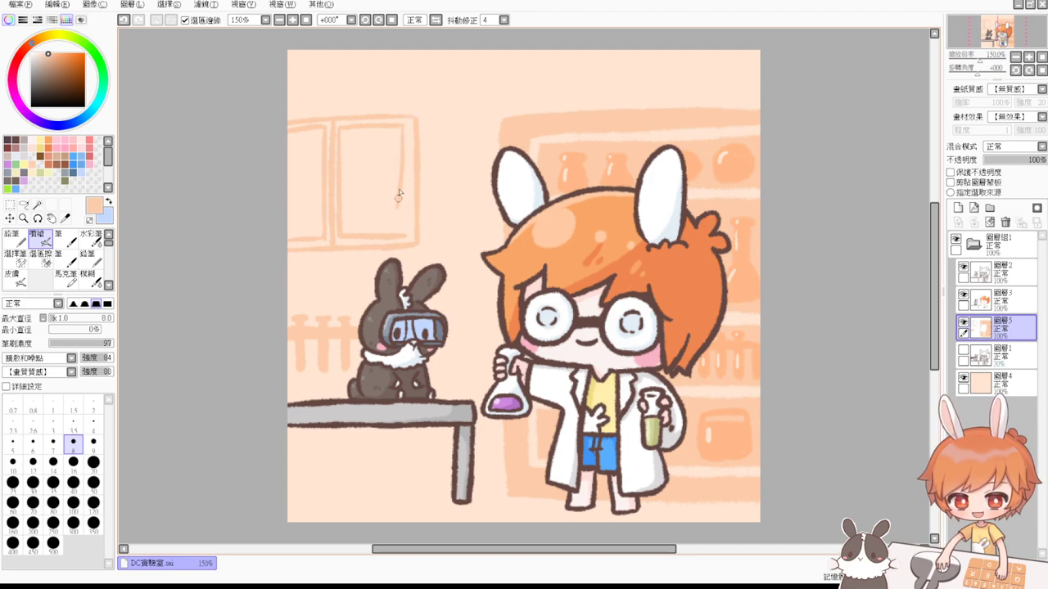
key("ctrl+z")
left_click_drag(405, 149, 406, 220)
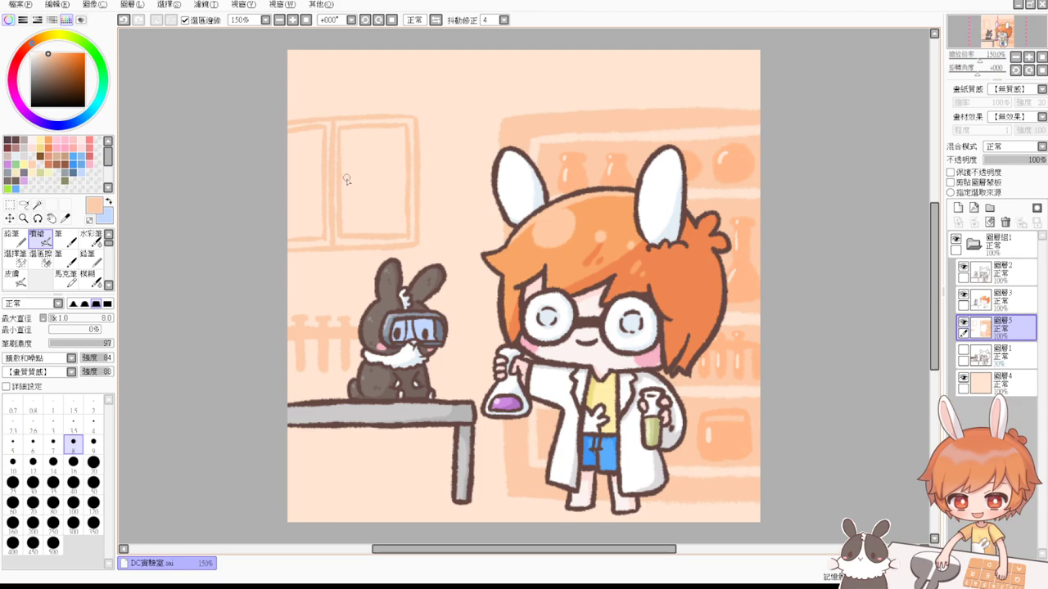
key("ctrl+z")
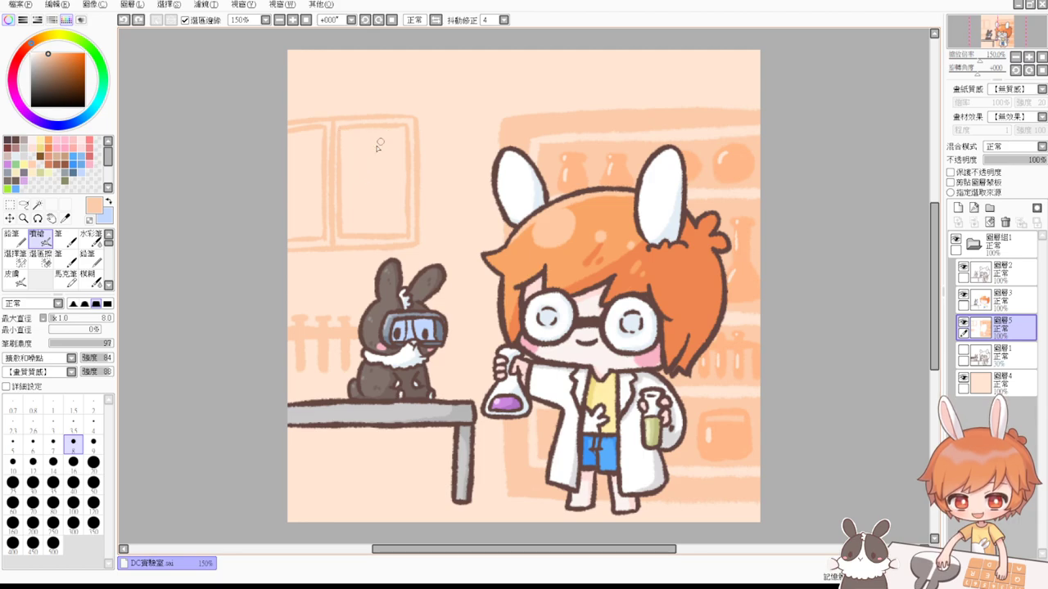
Step: Add small round knobs and diagonal glass reflection strokes to both wall cabinet doors
left_click_drag(398, 129, 384, 160)
key("ctrl+z")
left_click_drag(361, 199, 353, 211)
left_click_drag(318, 124, 298, 155)
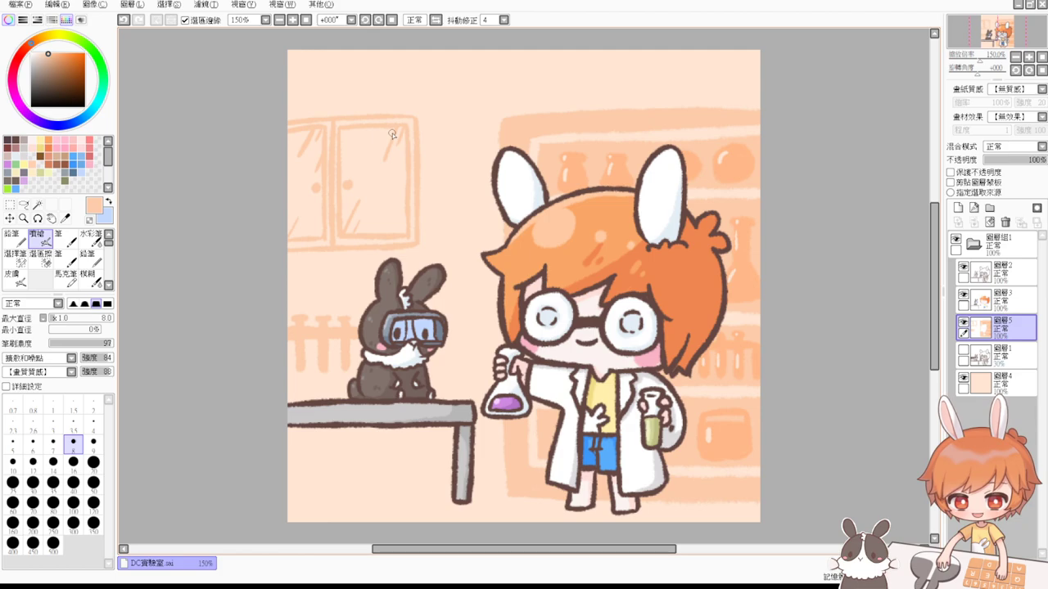
Step: Thicken the right end of the shelving cabinet's upper edge with a light orange stroke
mouse_move(290, 508)
left_mouse_down()
mouse_move(450, 500)
mouse_move(285, 511)
mouse_move(449, 515)
mouse_move(326, 517)
left_mouse_up()
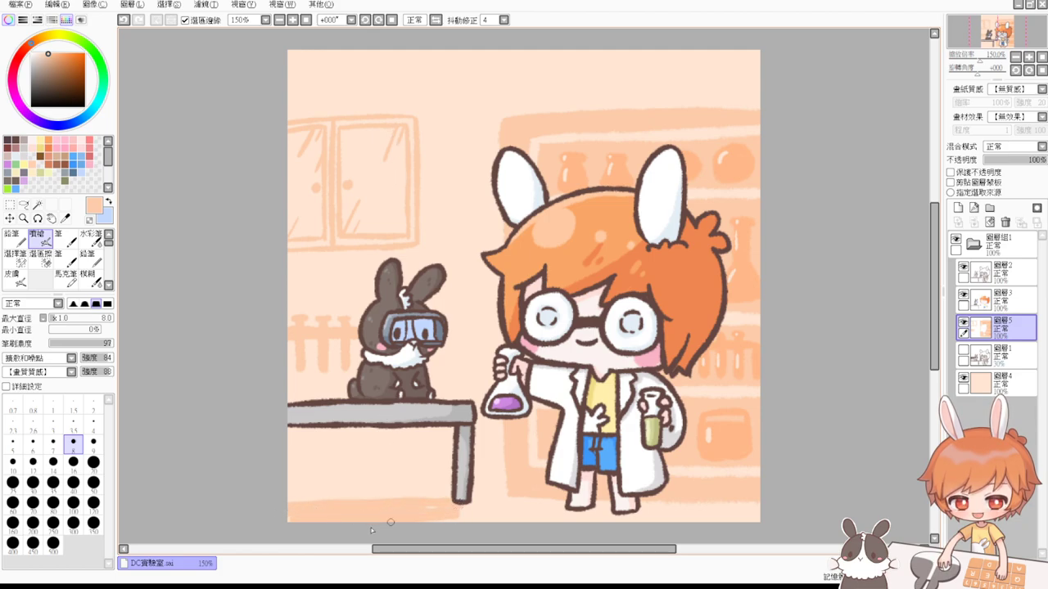
key("ctrl+z")
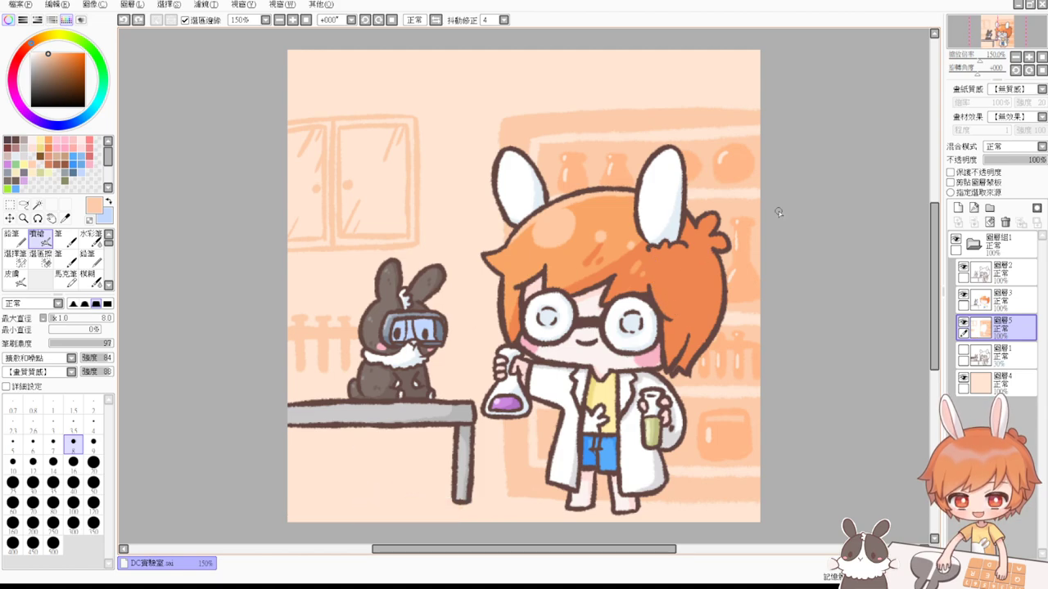
left_click_drag(703, 115, 780, 114)
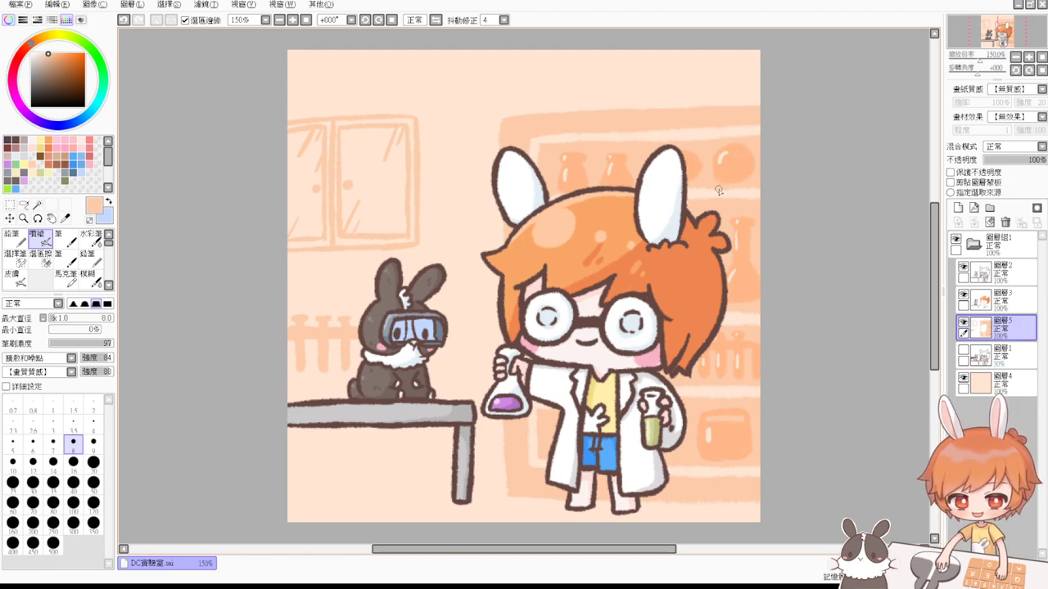
Step: Paint light peach highlight strokes on the test tubes in the rack beside the rabbit
left_click(540, 141, "alt")
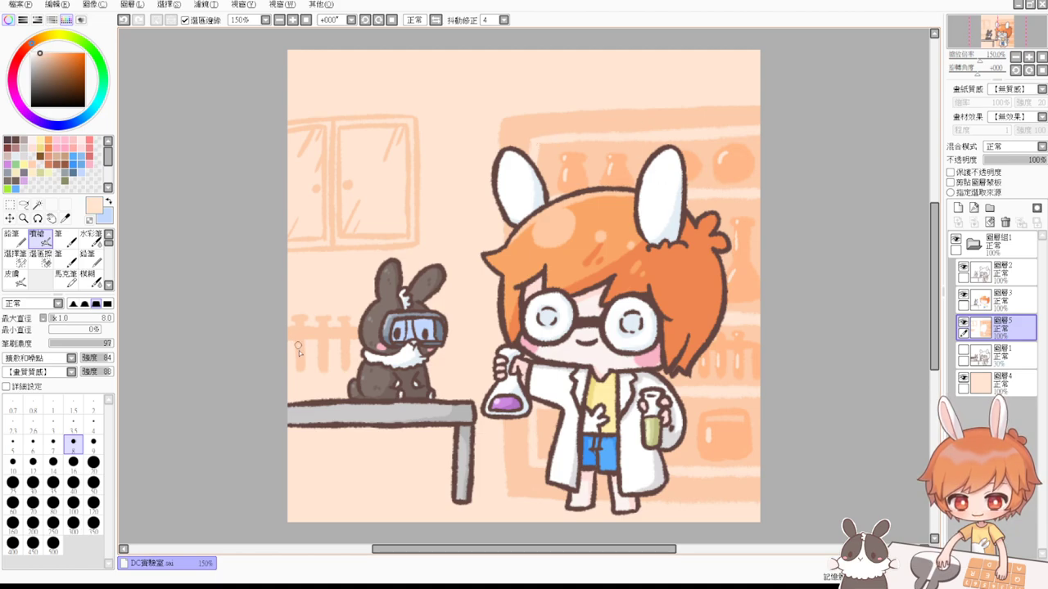
key("ctrl+z")
mouse_move(297, 344)
left_mouse_down()
mouse_move(301, 362)
mouse_move(342, 351)
left_mouse_up()
key("ctrl+z")
mouse_move(349, 325)
left_mouse_down()
mouse_move(363, 325)
mouse_move(345, 323)
left_mouse_up()
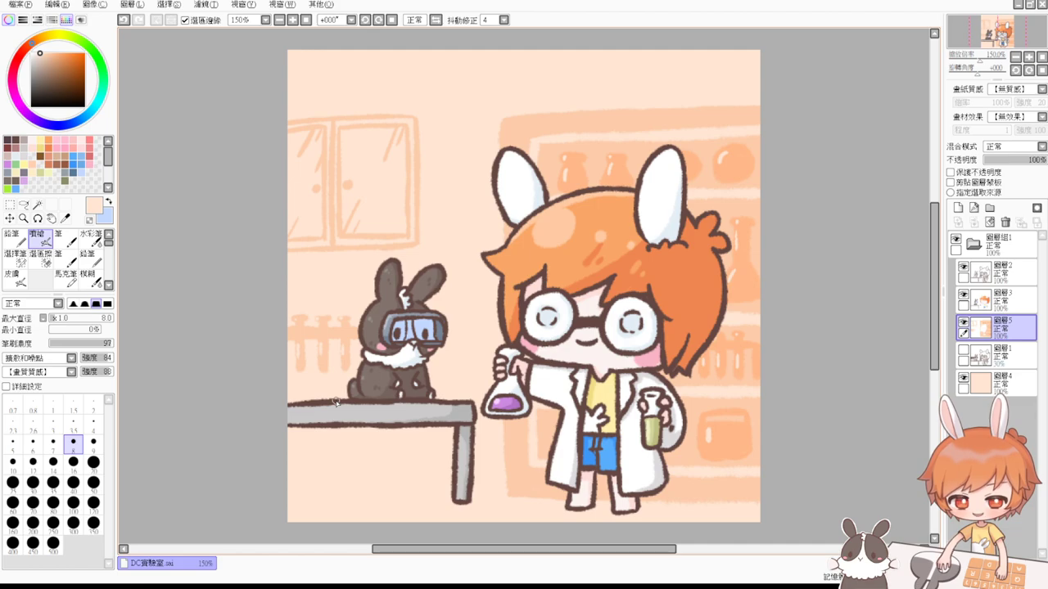
left_click(306, 20)
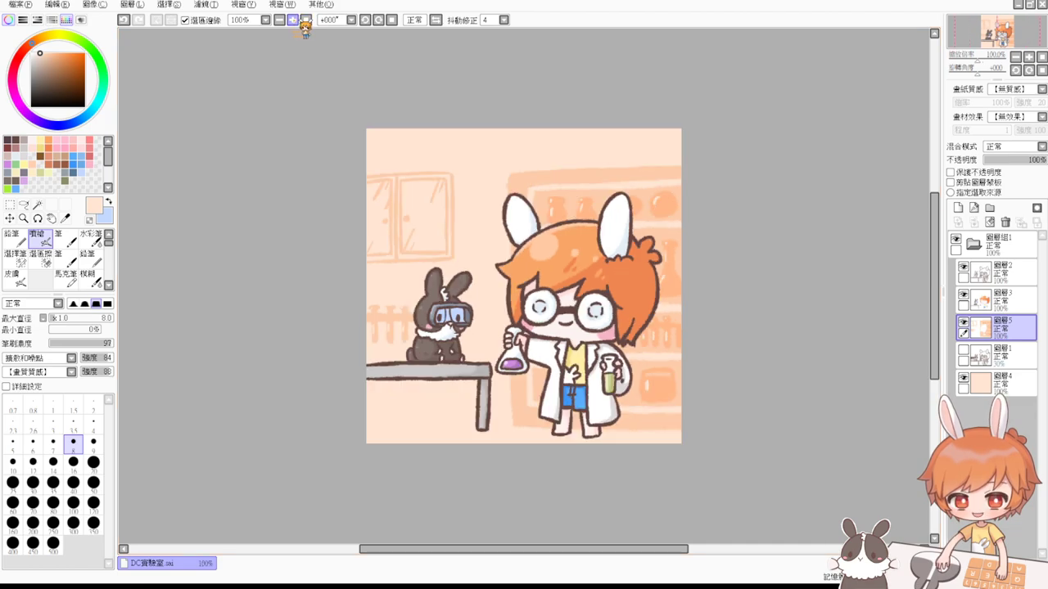
left_click(292, 20)
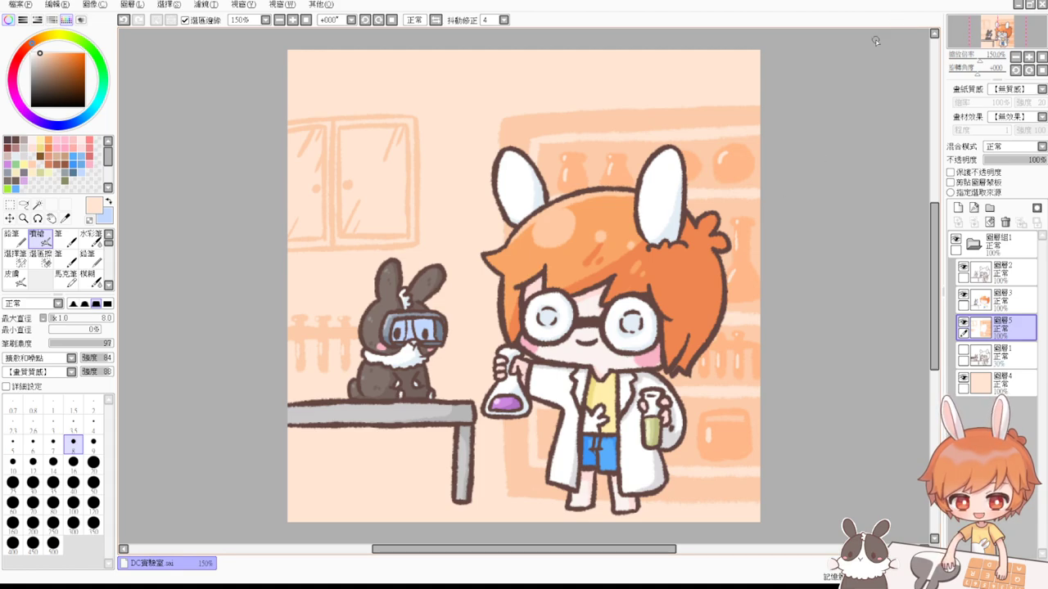
Step: Move the peach fill layer 圖層4 above the sketch layer 圖層1, and inspect the background without the line art and colour layers
left_click_drag(1015, 393, 1013, 360)
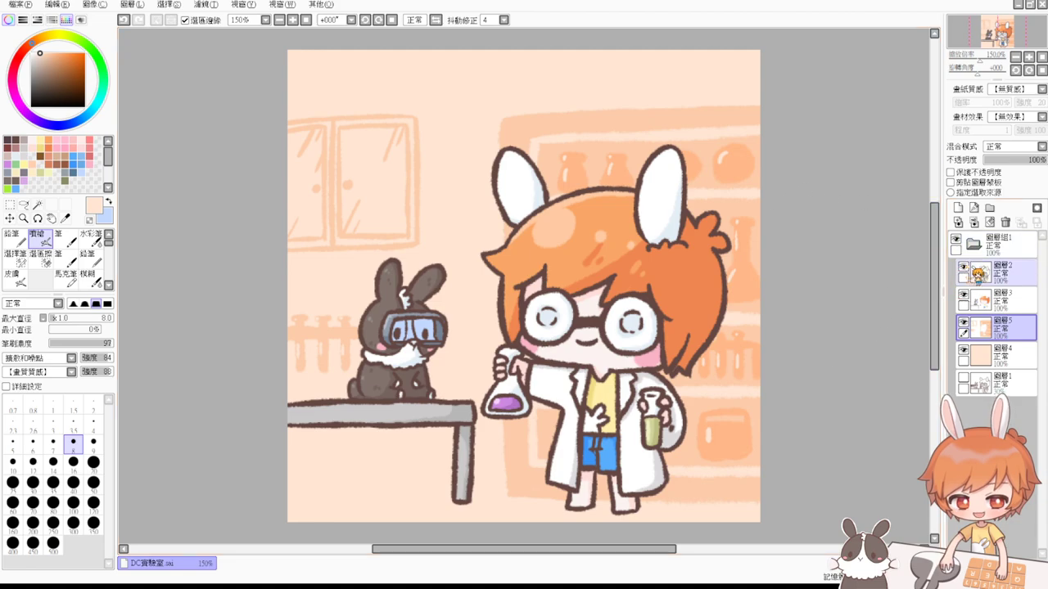
left_click(962, 267)
left_click(962, 294)
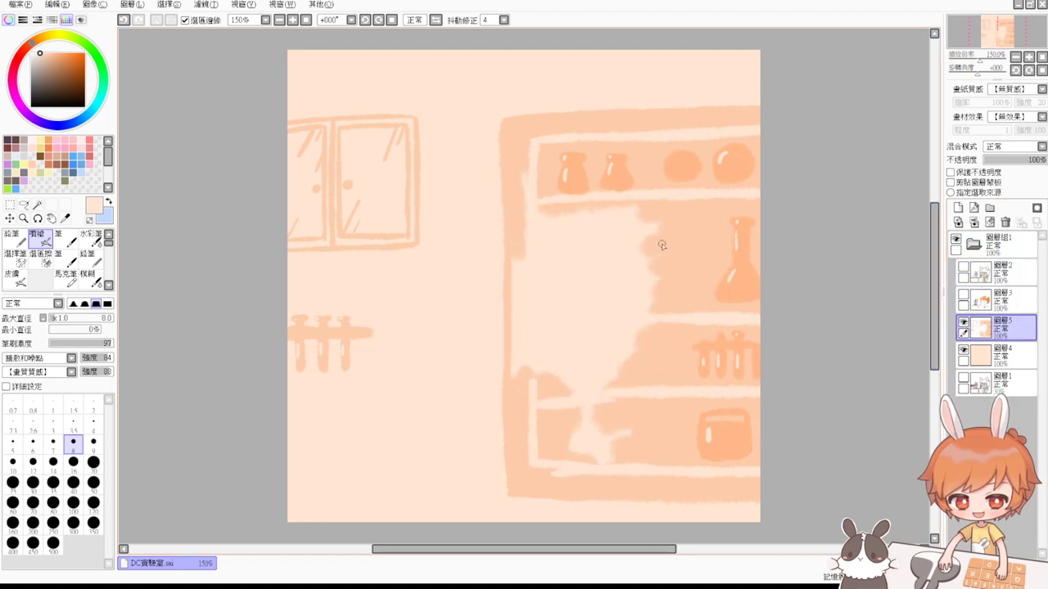
left_click(963, 294)
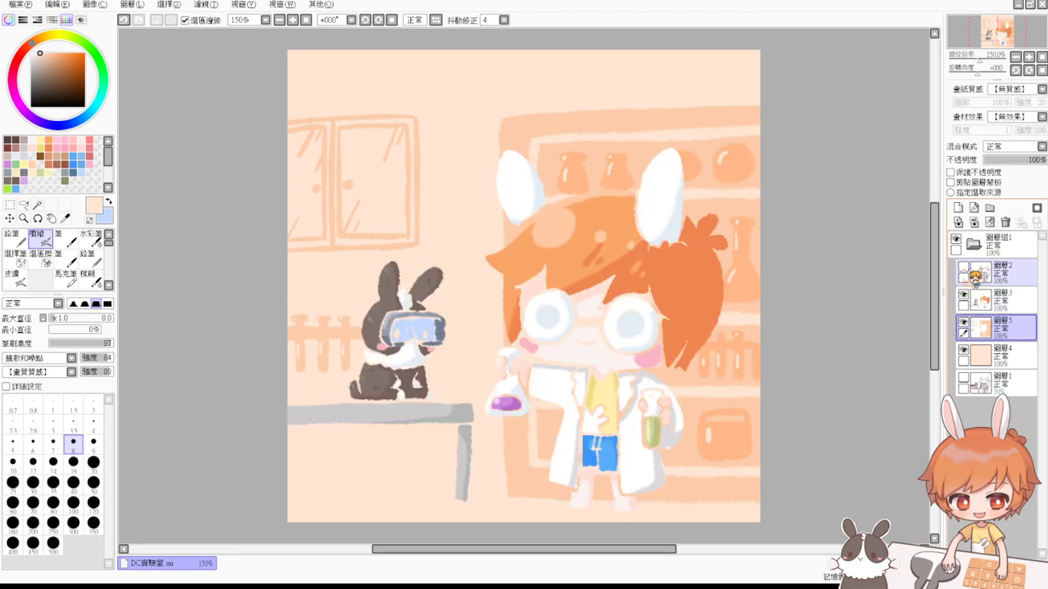
left_click(962, 267)
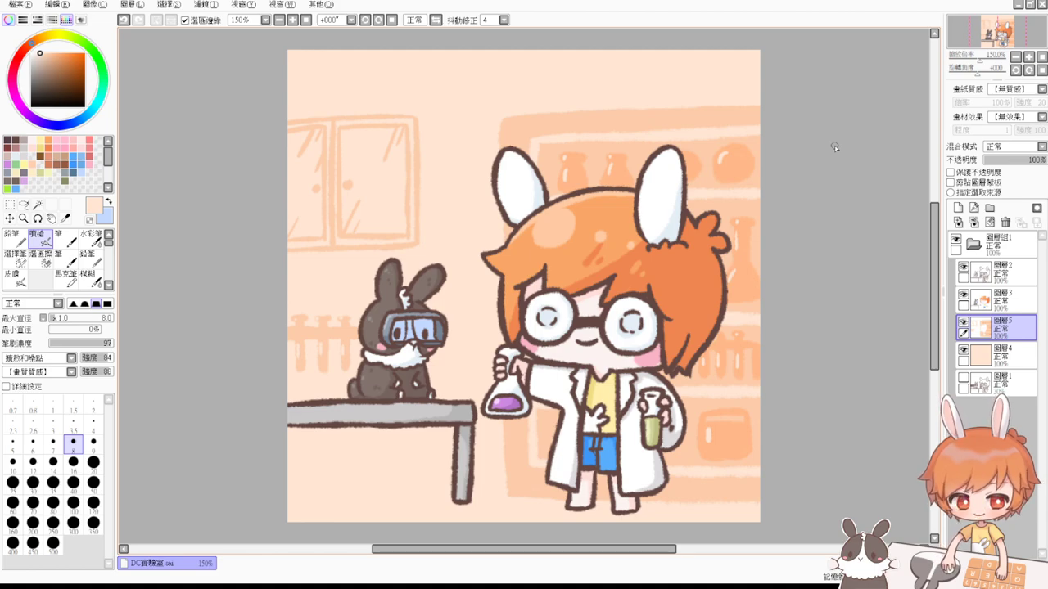
Step: Darken the line art on 圖層2 to black with a colour adjustment filter
left_click(735, 429, "alt")
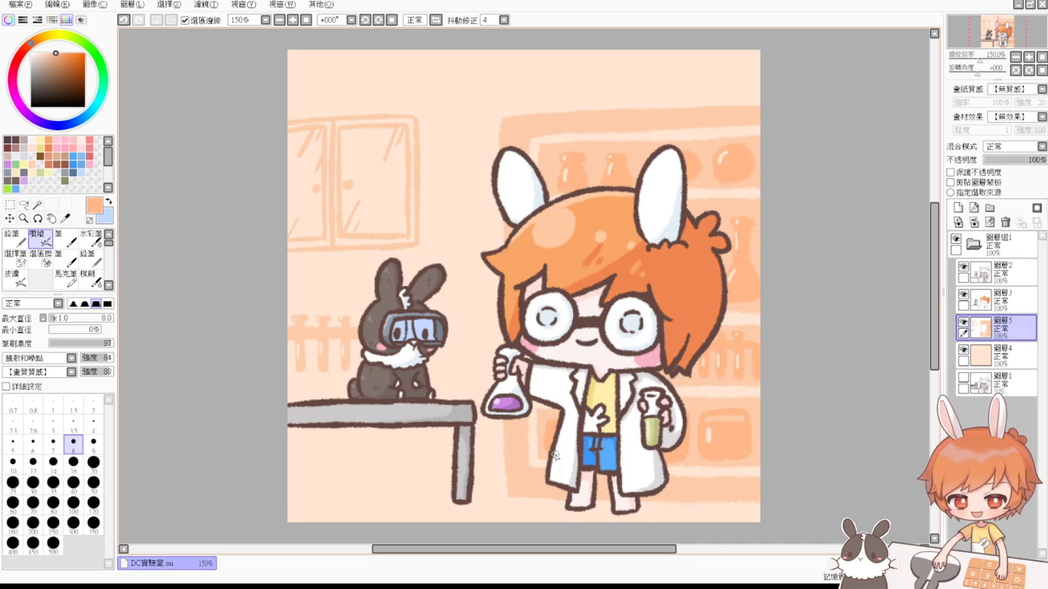
left_click(1026, 278)
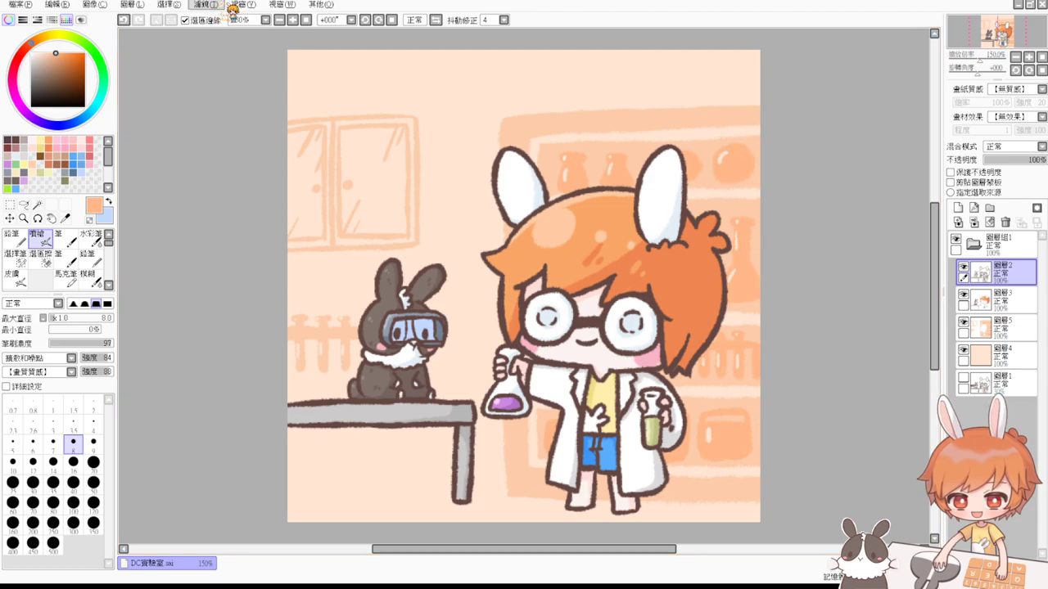
left_click(224, 22)
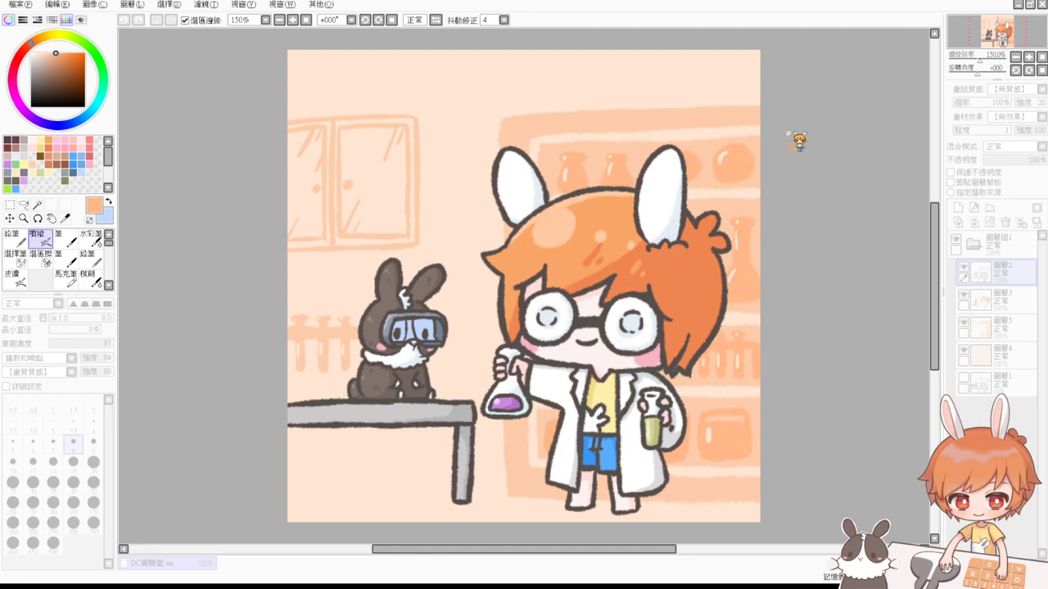
left_click_drag(887, 153, 751, 158)
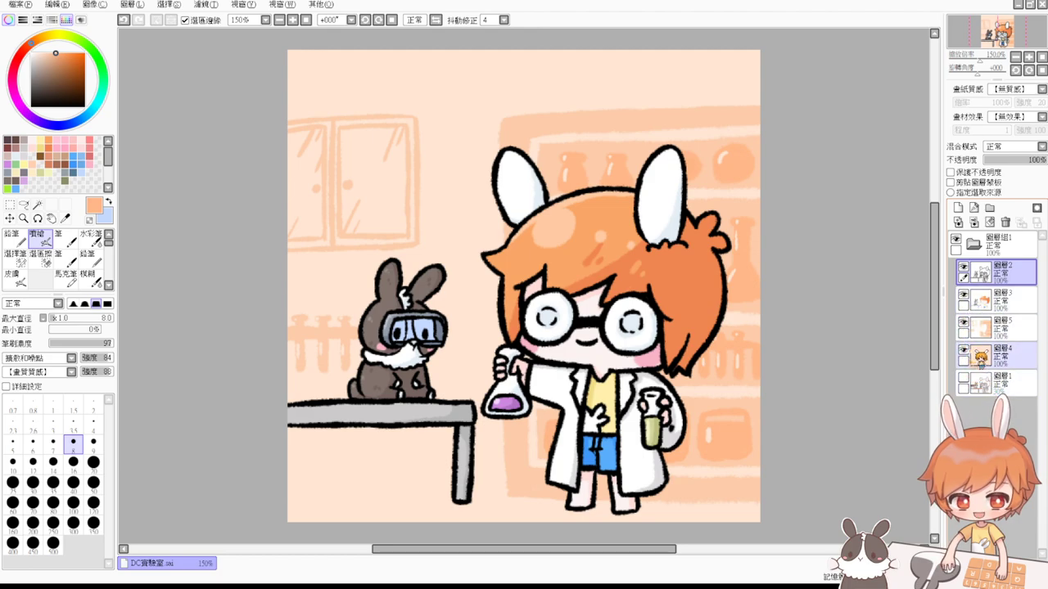
Step: Hide the background layers 圖層4 and 圖層5, and try to select the rabbit's fur with the magic wand
left_click(962, 351)
left_click(962, 322)
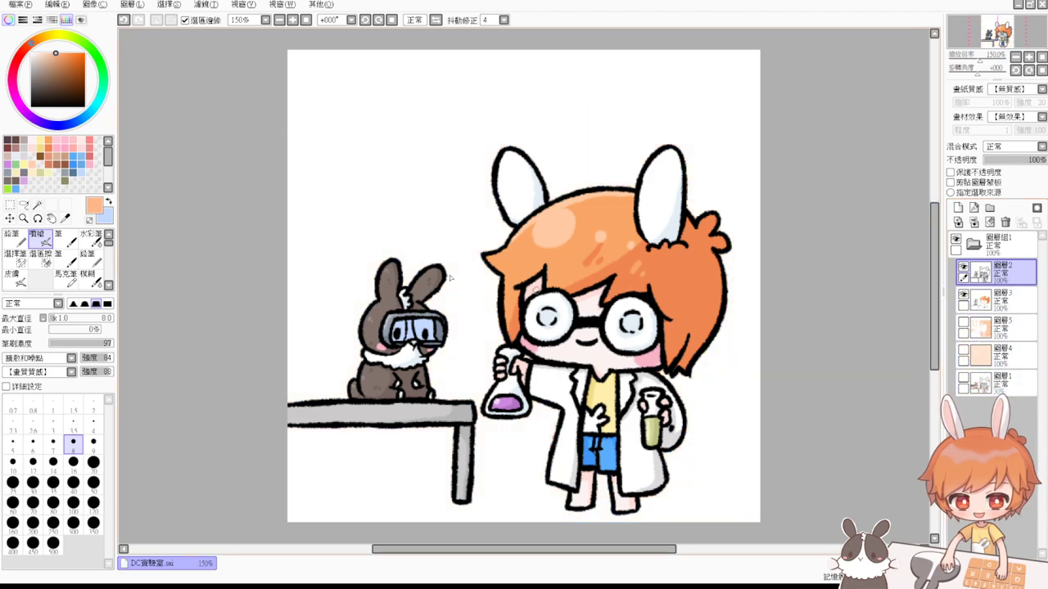
left_click(37, 204)
left_click(388, 298)
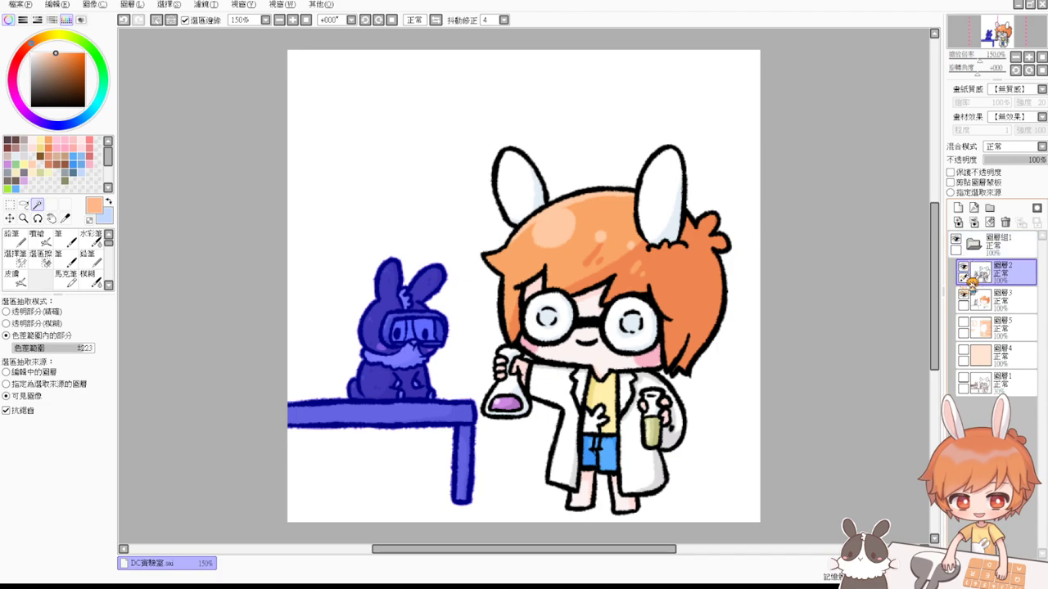
key("ctrl+d")
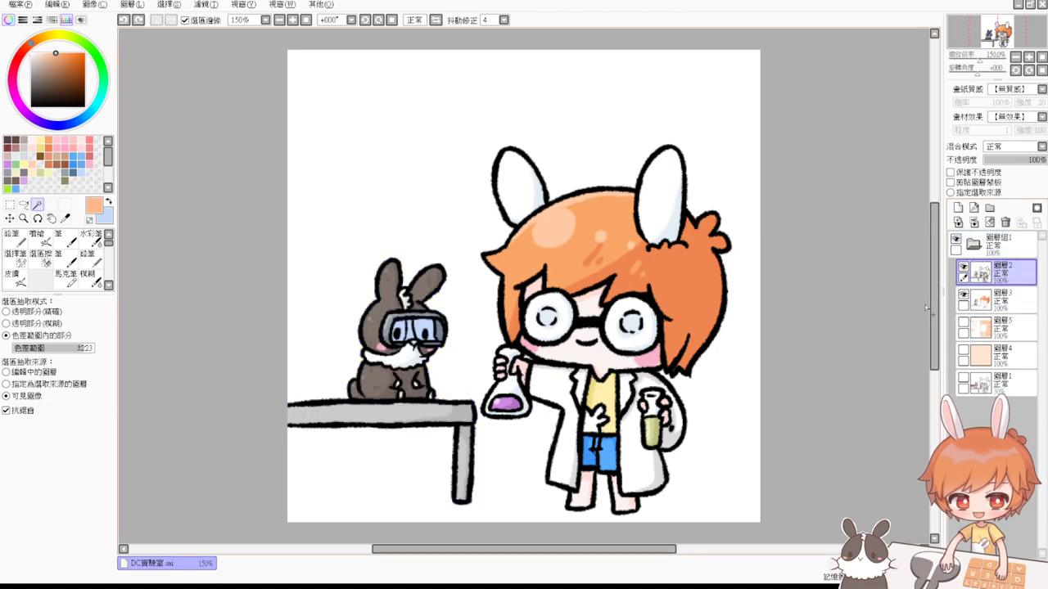
Step: Select the rabbit's ears, head and body from the line art alone, and show the colour layer 圖層3 again
left_click(963, 294)
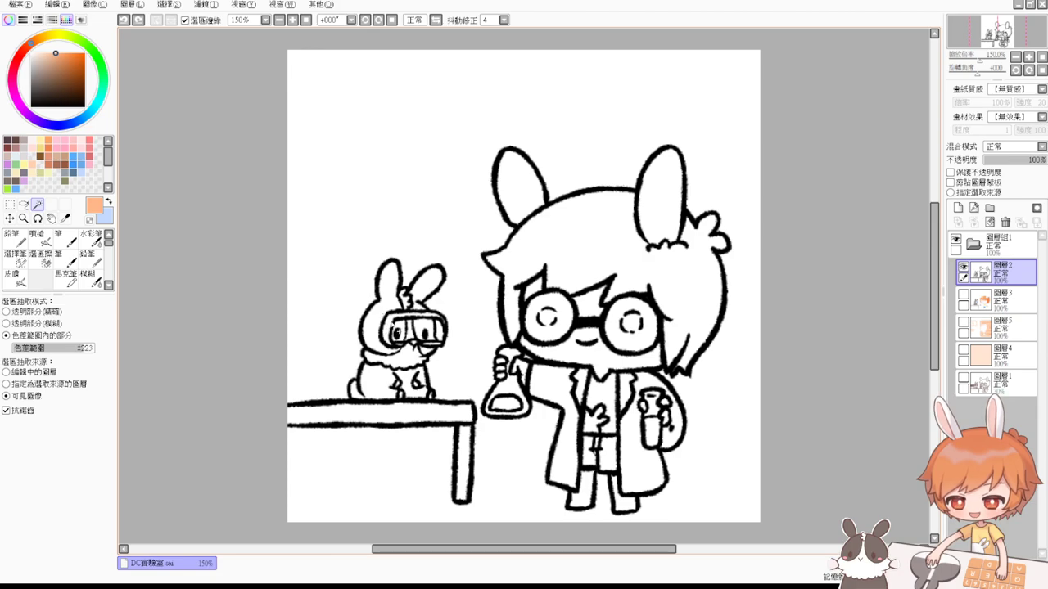
left_click(378, 313)
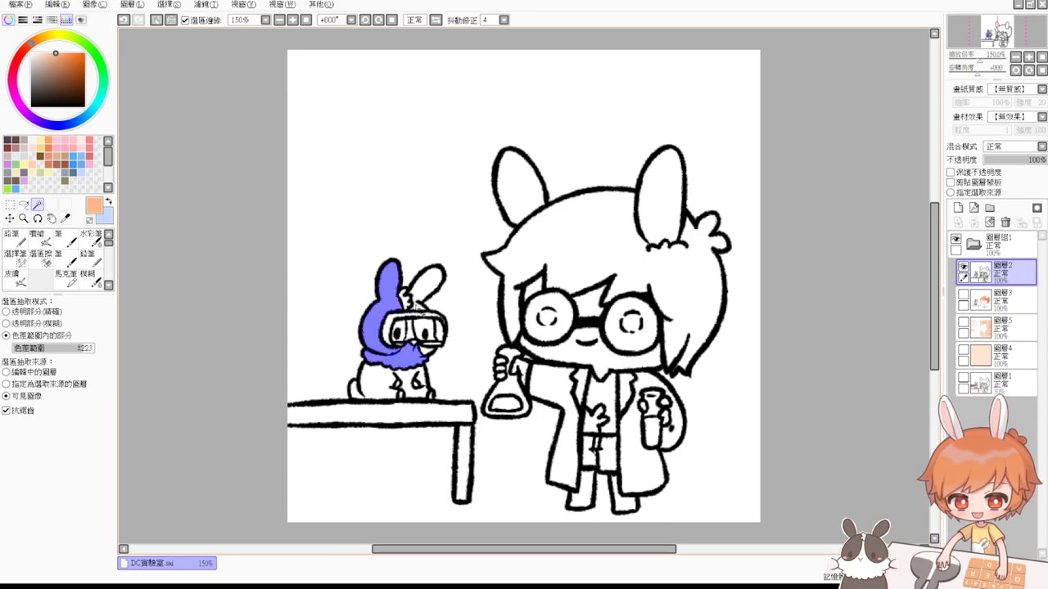
left_click(416, 305)
key("ctrl+z")
left_click(428, 286)
left_click(384, 380)
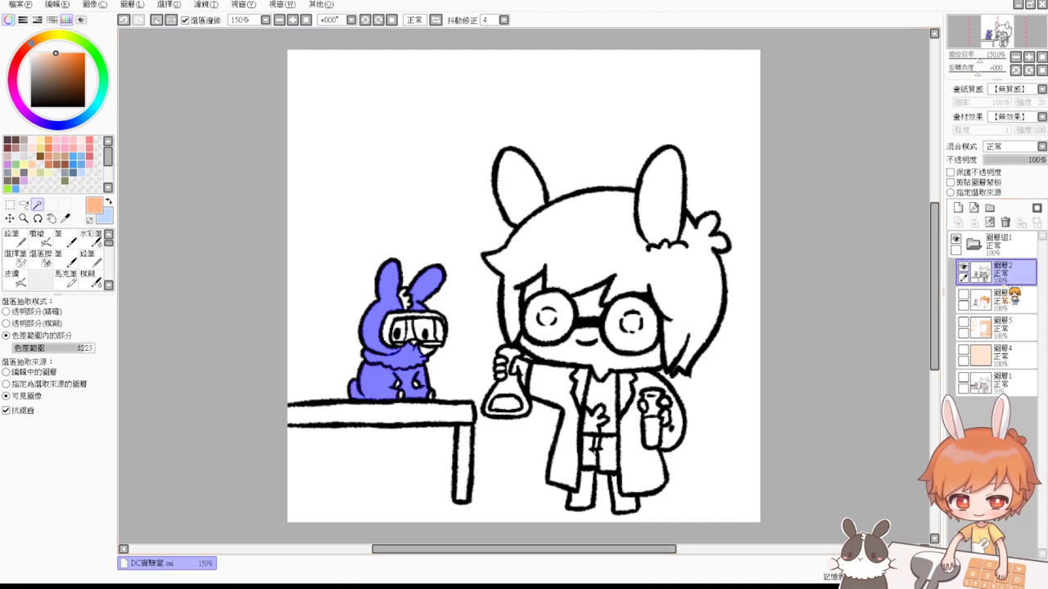
left_click(964, 295)
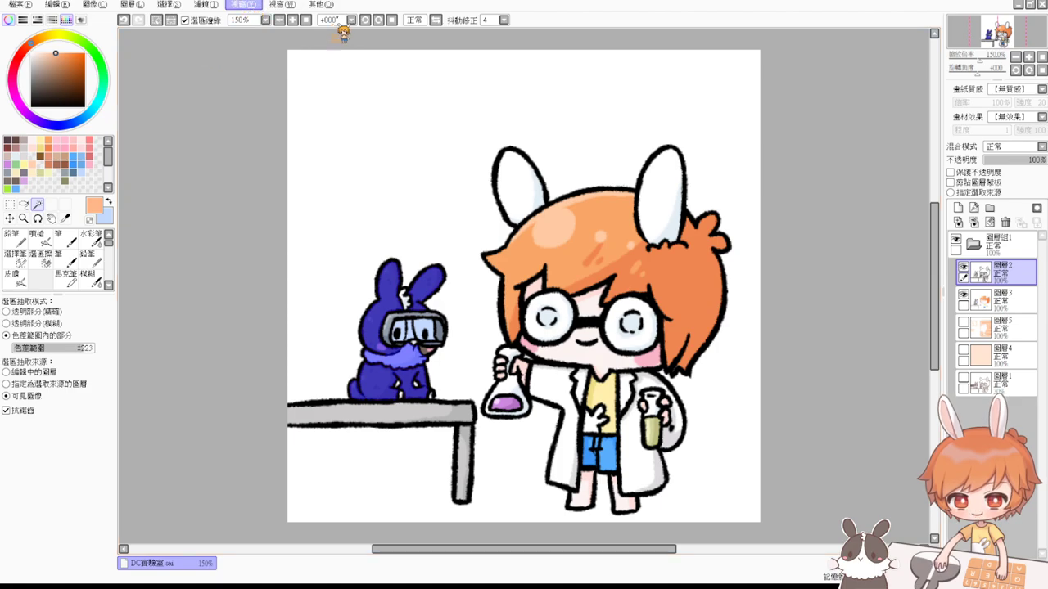
left_click(48, 235)
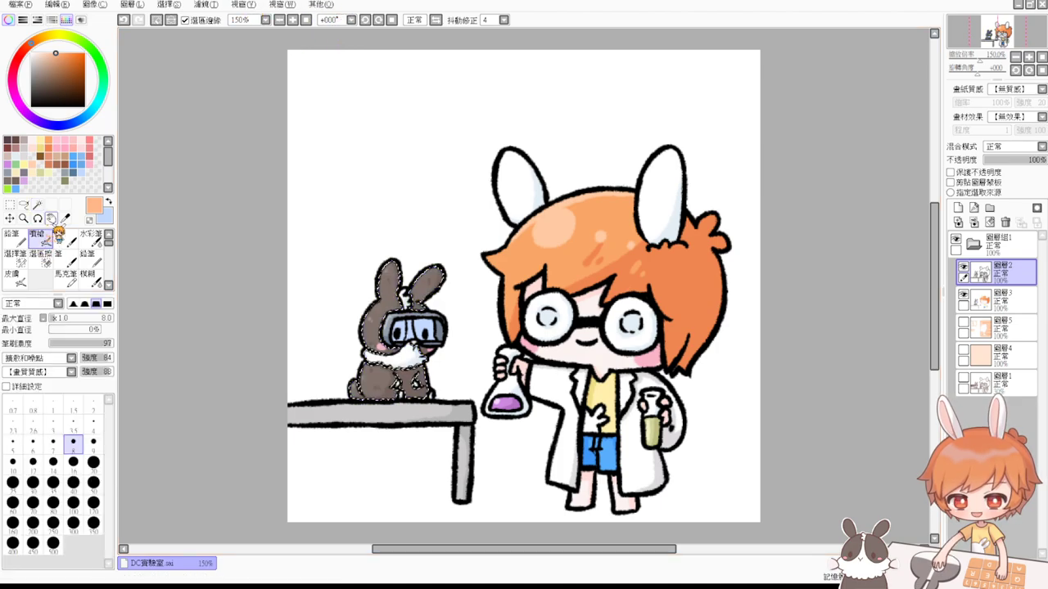
Step: Try a filter adjustment inside the rabbit selection, undo back to the brown line art and clear the selection
left_click(214, 16)
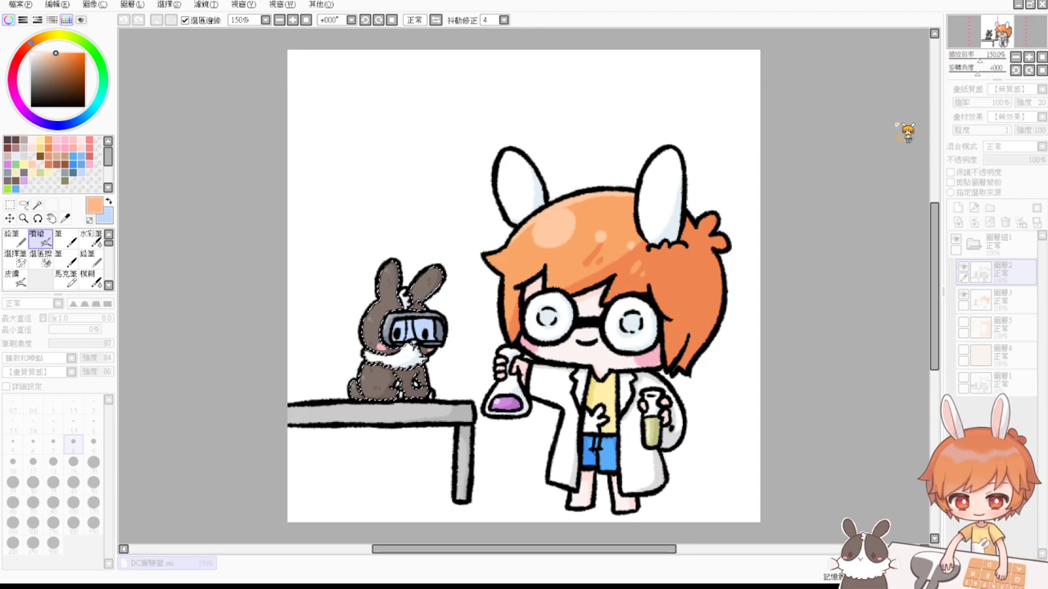
left_click(986, 184)
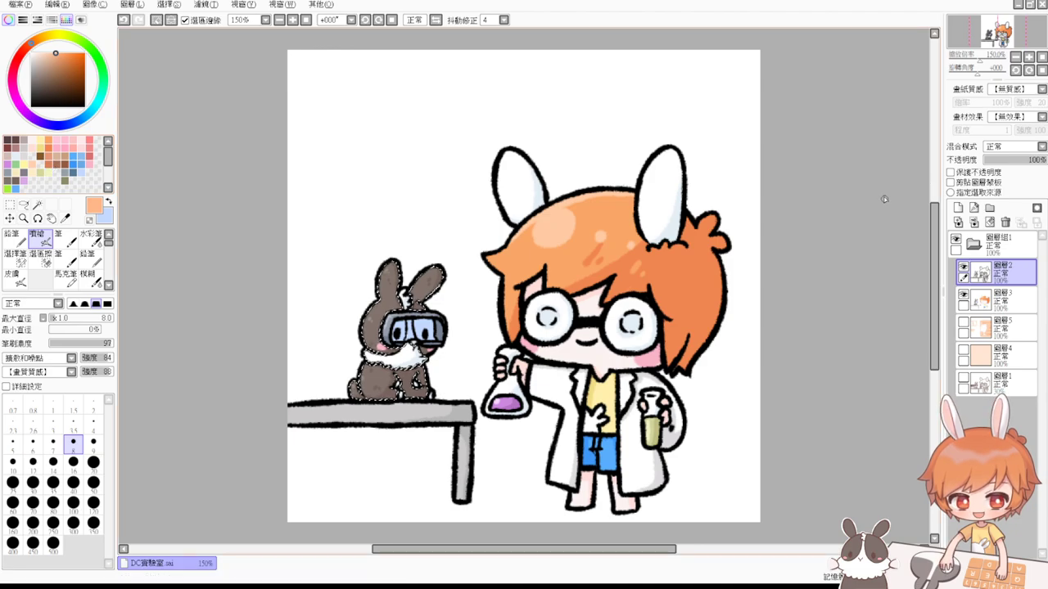
key("ctrl+z")
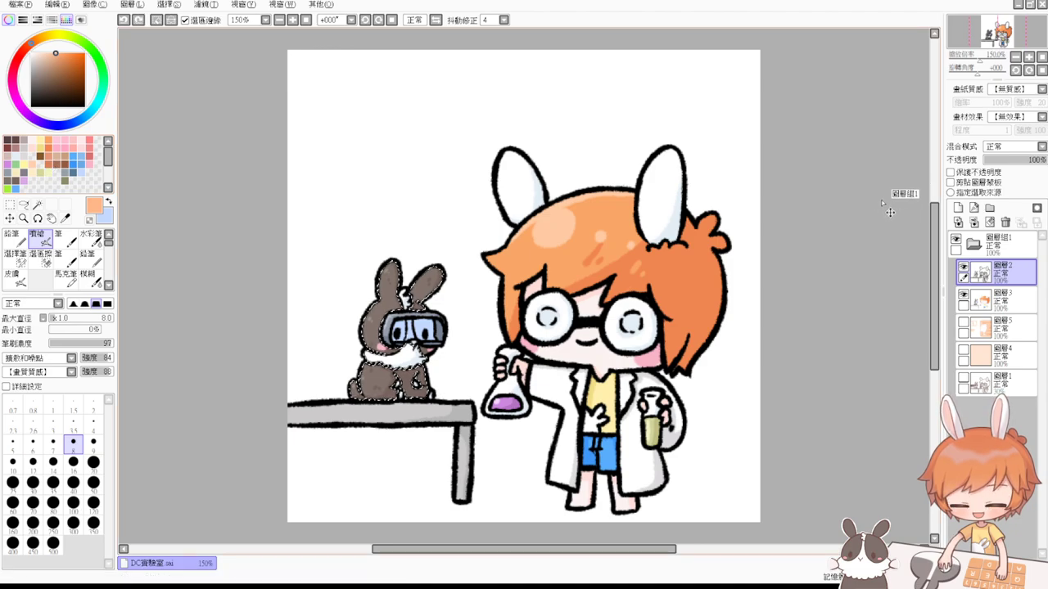
key("ctrl+d")
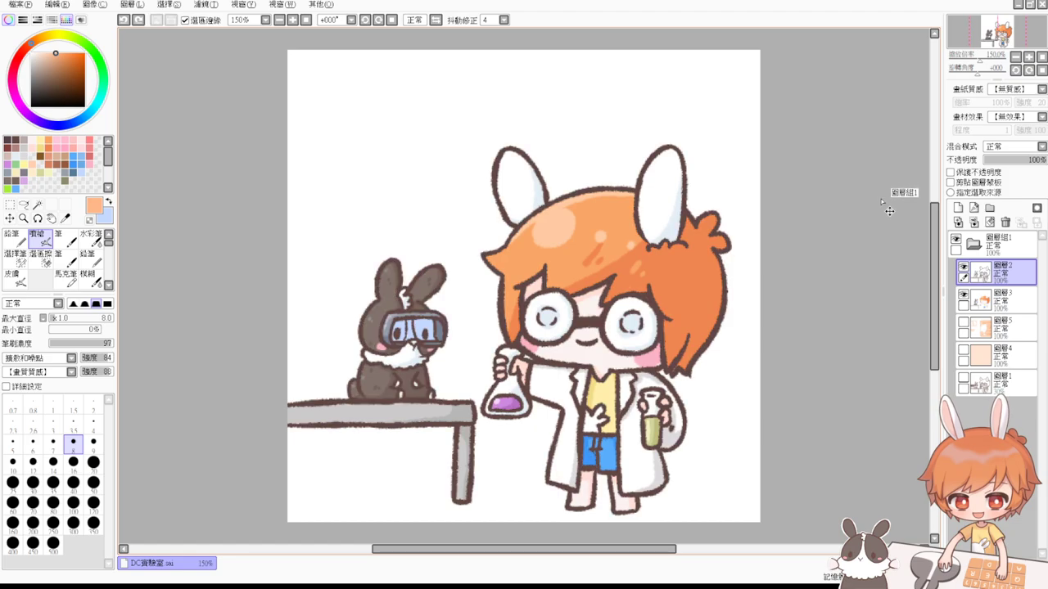
Step: Show the background layers 圖層5 and 圖層4, and compare the black and brown versions of the line art
left_click(963, 322)
left_click(963, 349)
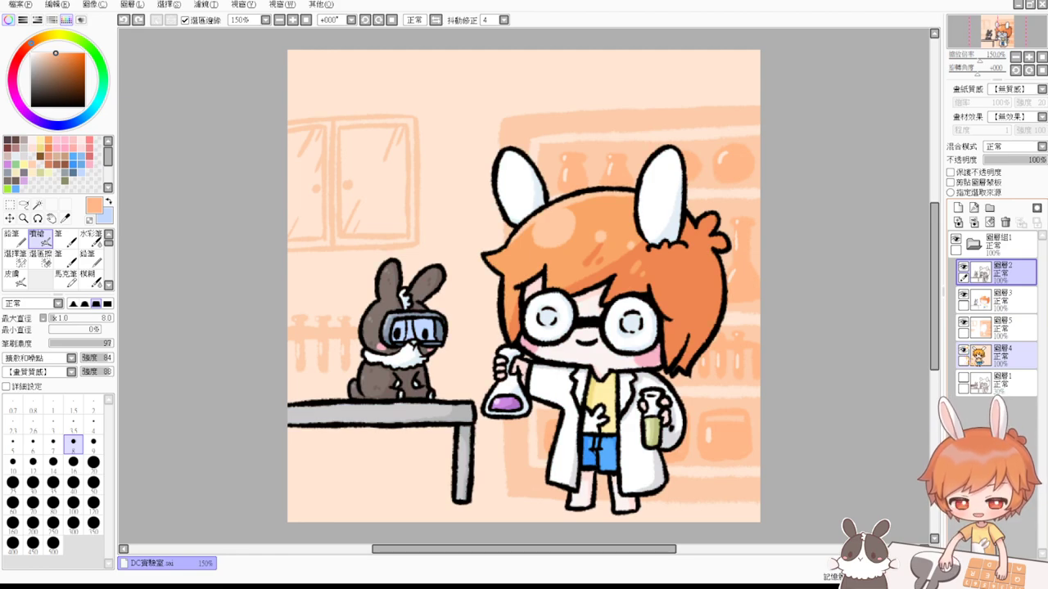
key("ctrl+y")
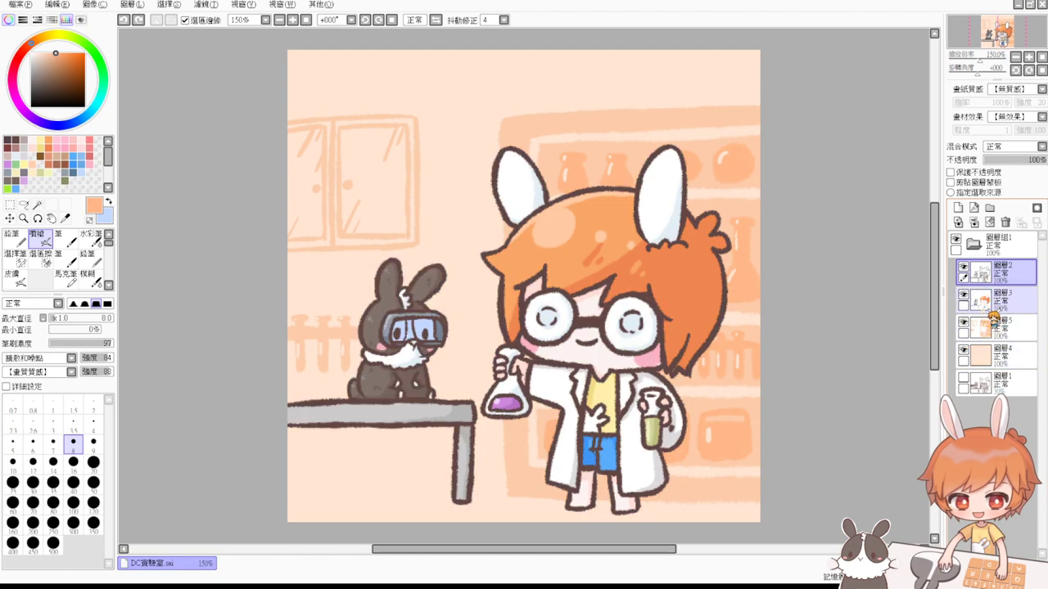
Step: Hide the background layers 圖層5 and 圖層4, and check the brown line art with and without the colour layer 圖層3
left_click(963, 294)
left_click(964, 321)
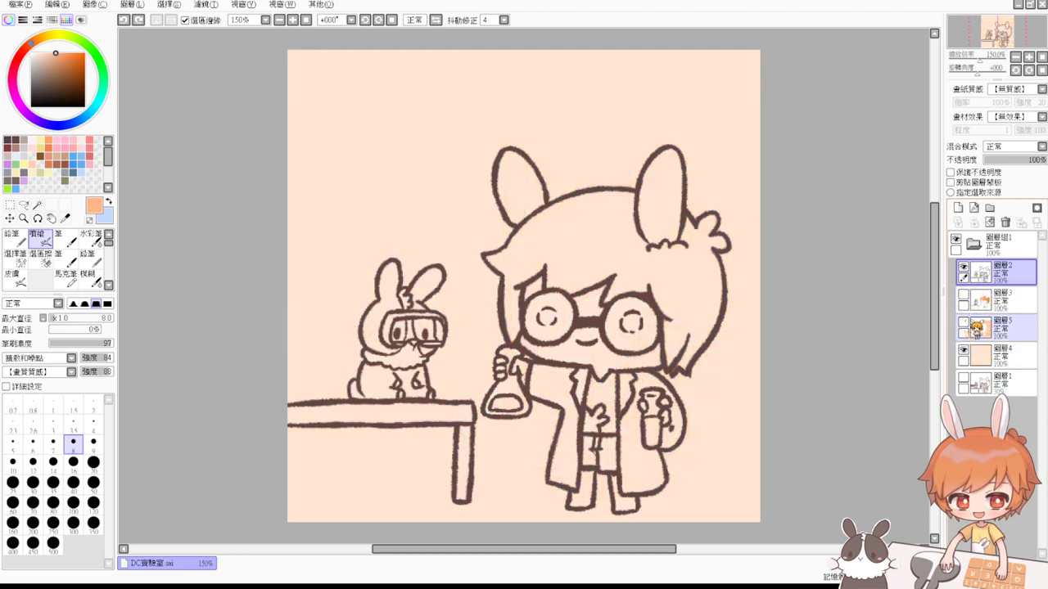
left_click(964, 351)
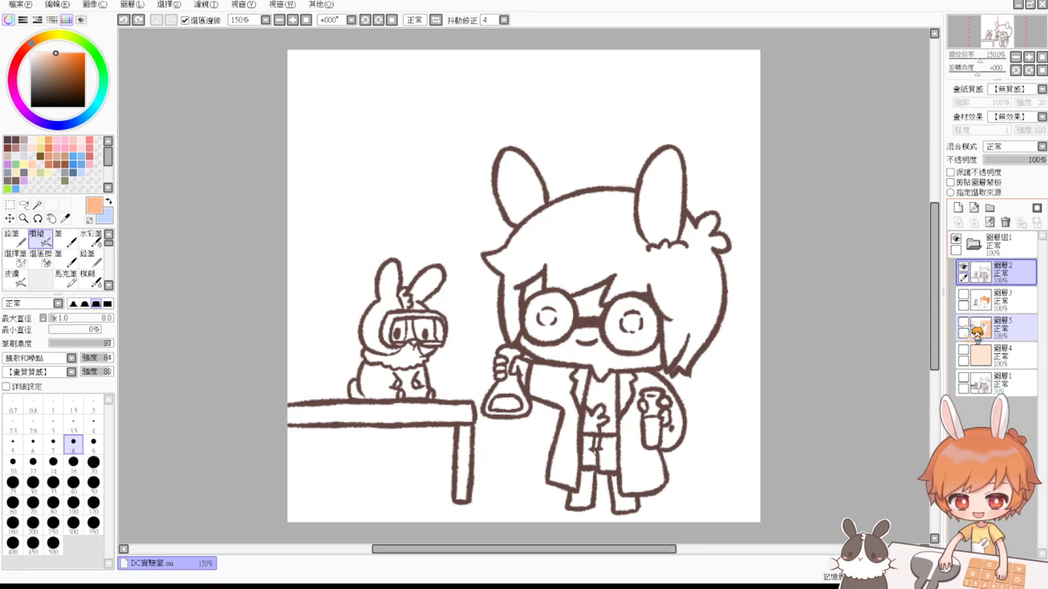
left_click(964, 294)
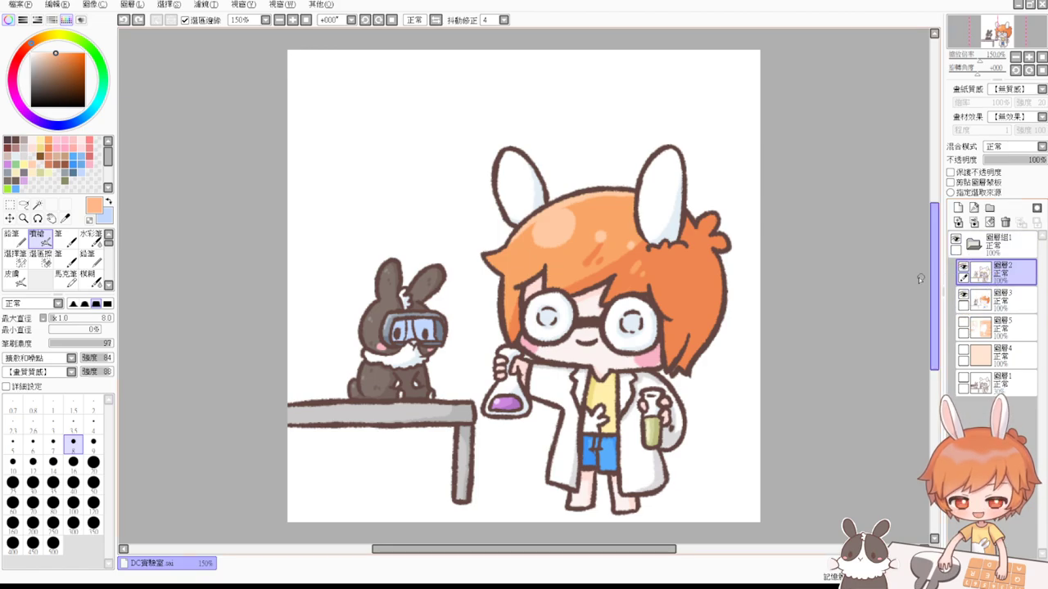
left_click(975, 303, "ctrl")
left_click(972, 308, "ctrl")
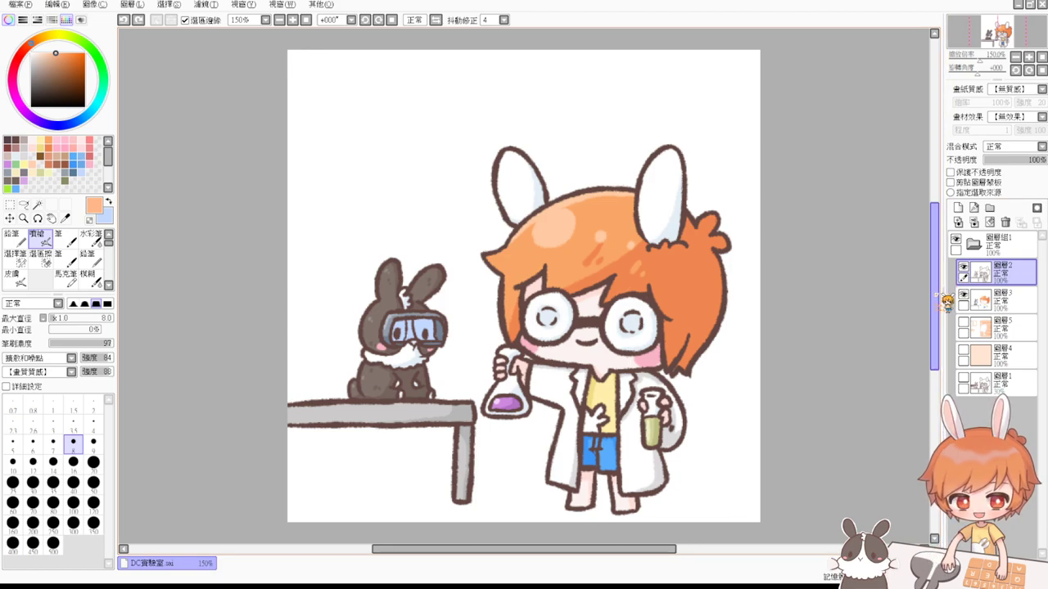
scroll(941, 288, "up", 1)
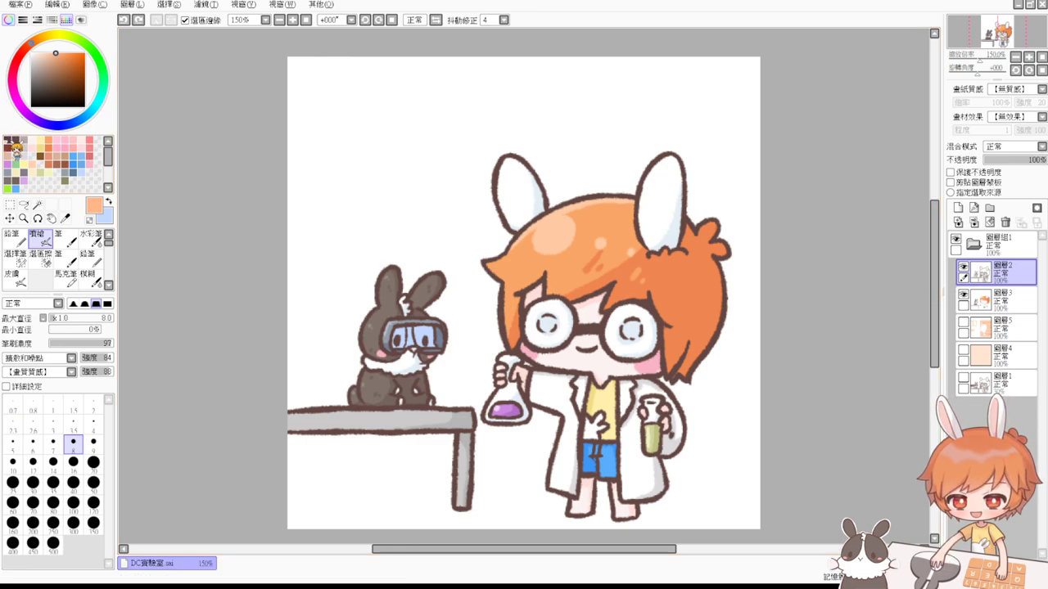
Step: Draw short test strokes above the rabbit in the two dark brown swatches and the dusty rose swatch, and undo them
left_click(22, 138)
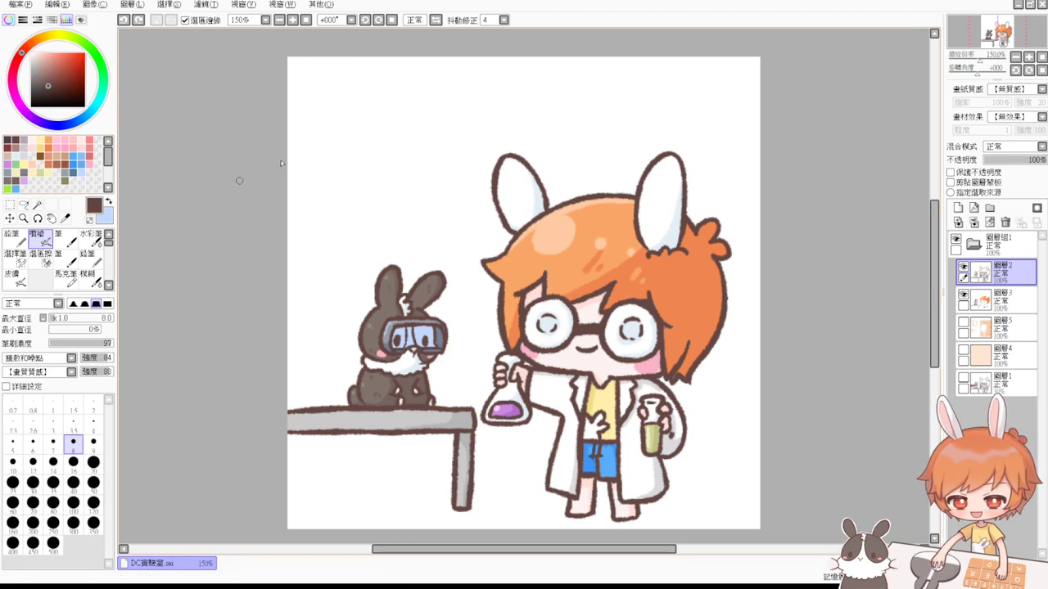
left_click_drag(404, 107, 409, 155)
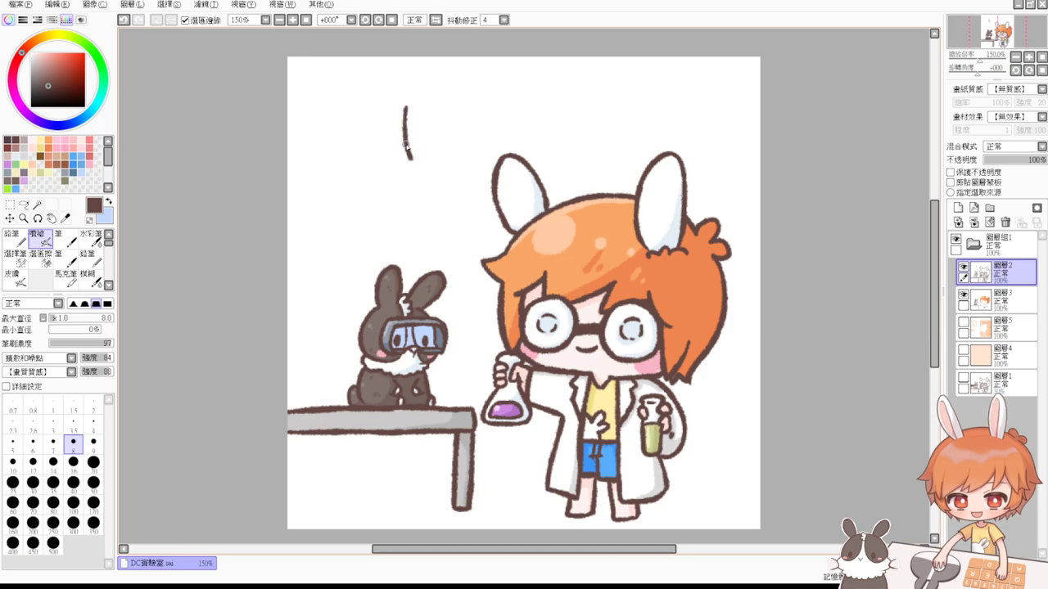
left_click(11, 139)
left_click_drag(391, 104, 394, 151)
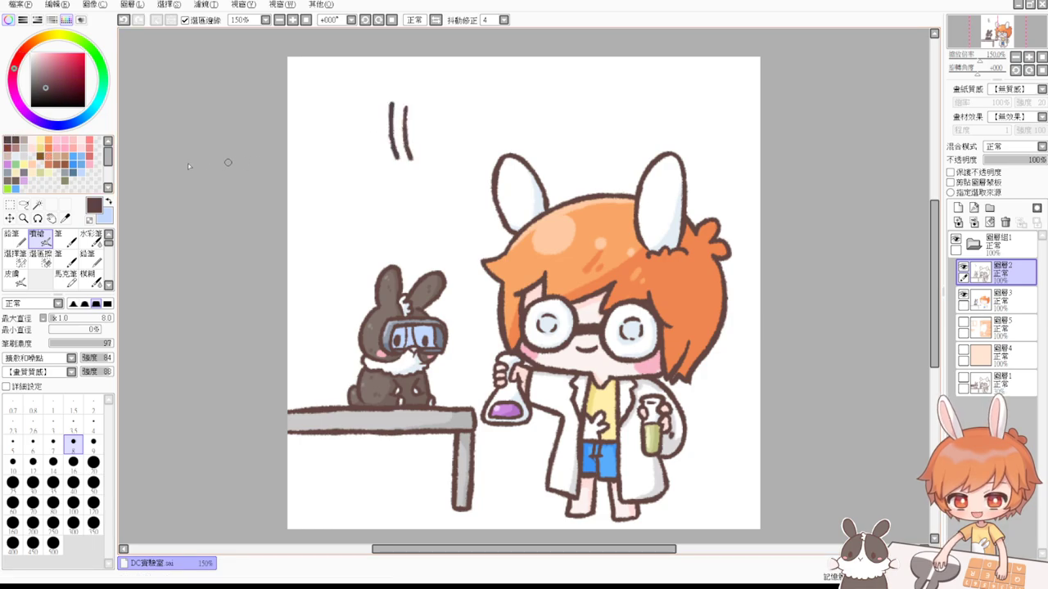
left_click(17, 141)
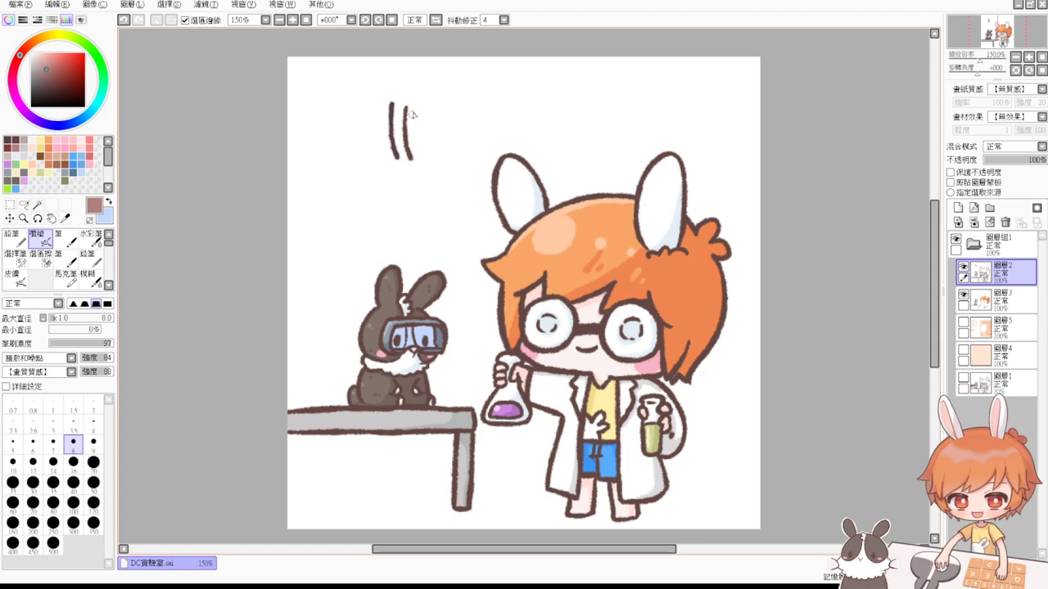
left_click_drag(412, 109, 429, 149)
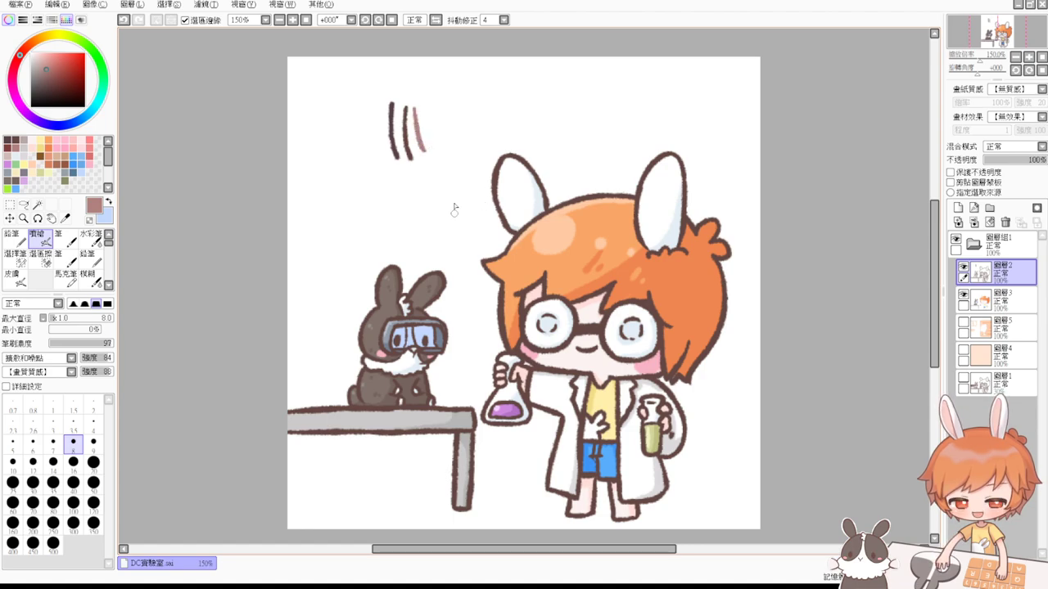
key("ctrl+z")
key("ctrl+z")
key("ctrl+z")
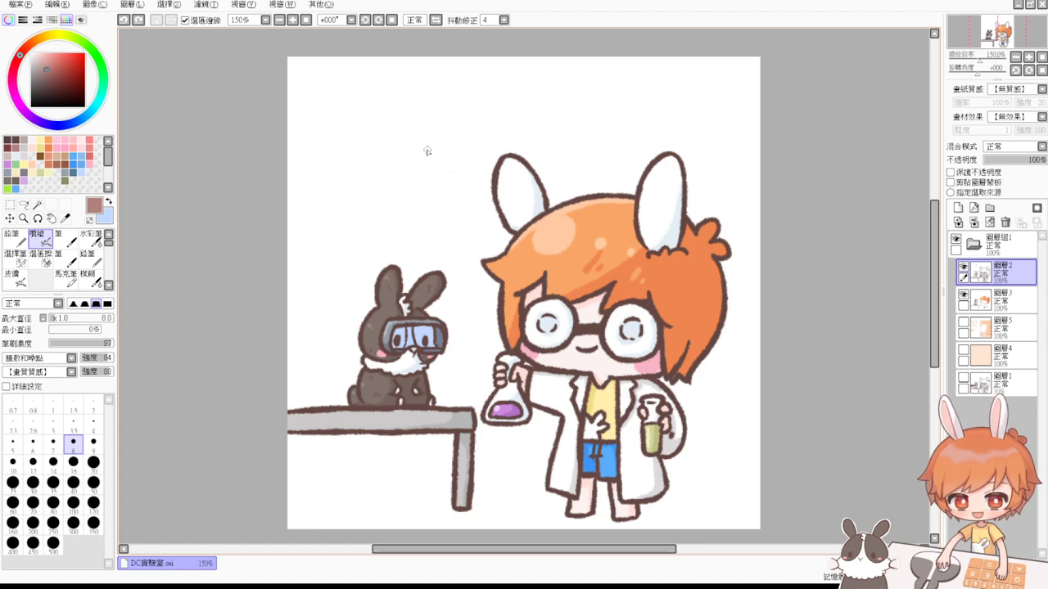
Step: Try the warm dark brown outline swatch with a few loose strokes above the rabbit, and undo them
left_click(12, 140)
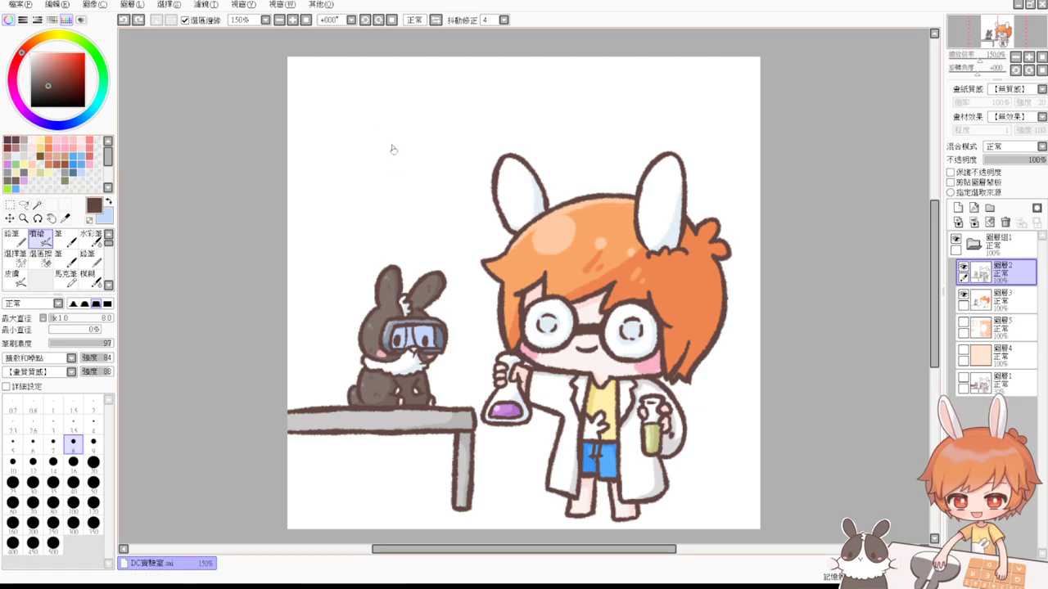
left_click_drag(387, 128, 397, 187)
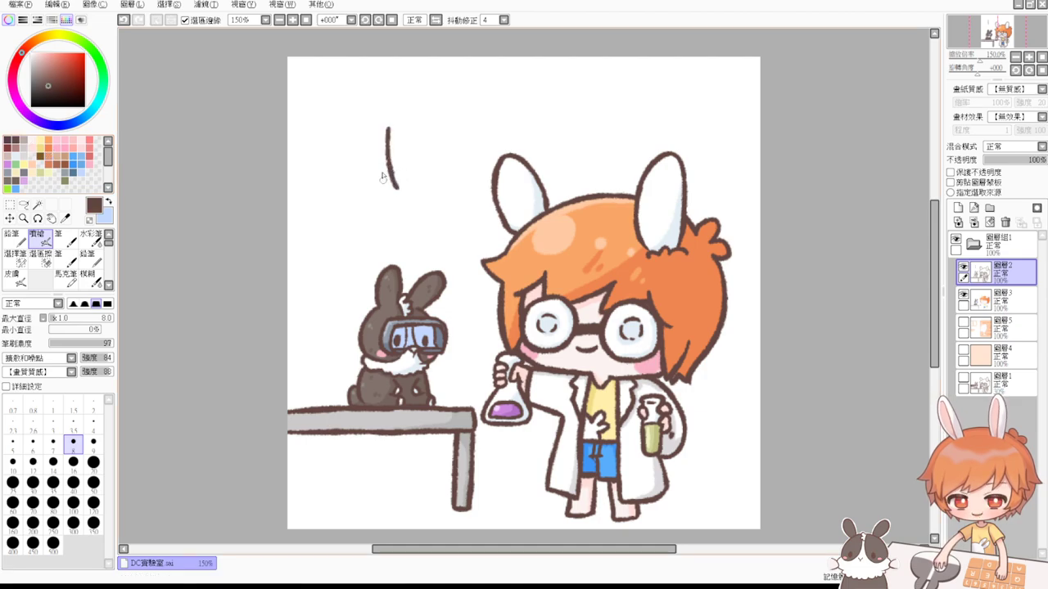
key("ctrl+z")
mouse_move(378, 131)
left_mouse_down()
mouse_move(386, 194)
mouse_move(409, 190)
left_mouse_up()
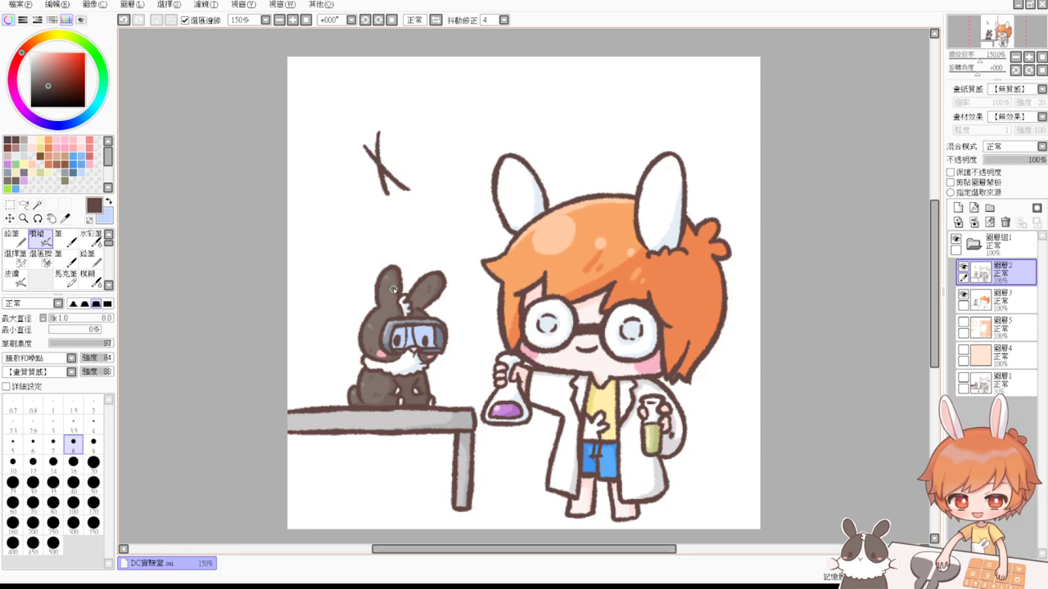
key("ctrl+z")
key("ctrl+z")
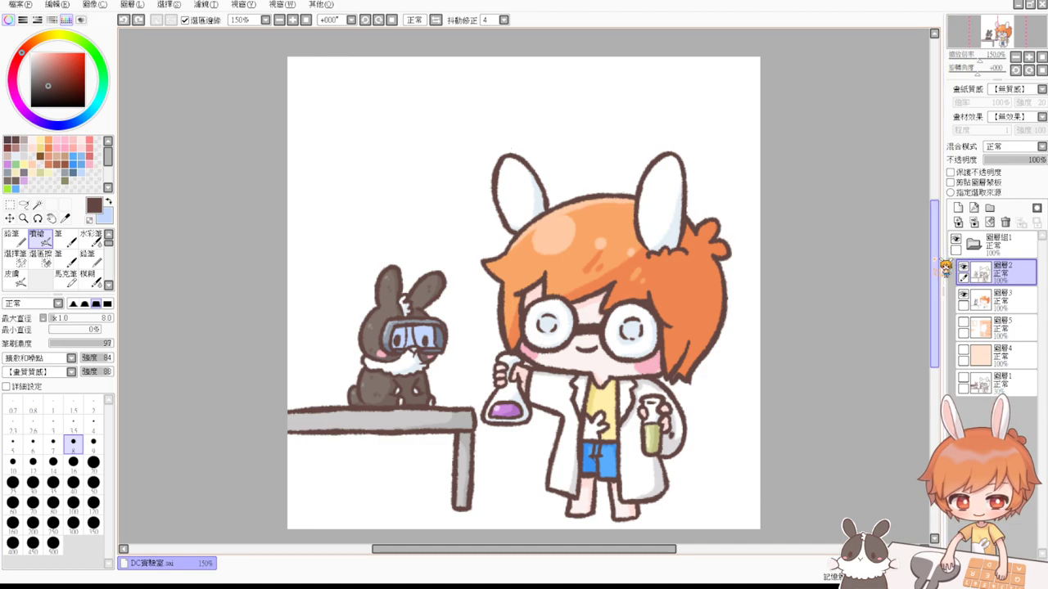
Step: Compare the lighter and darker blue swatches in the saved colour palette
left_click_drag(935, 260, 934, 249)
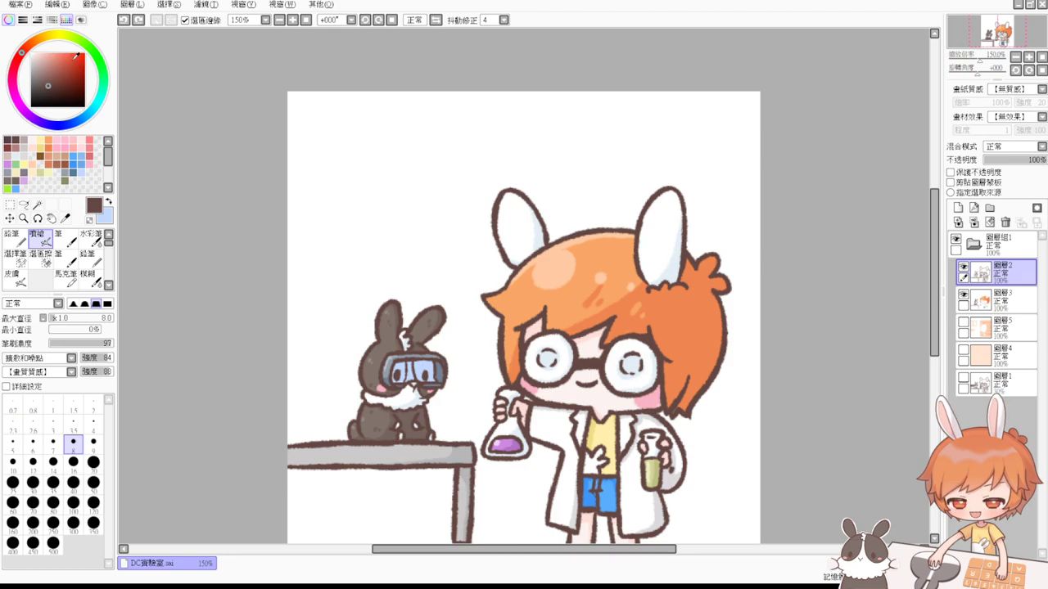
left_click(78, 155)
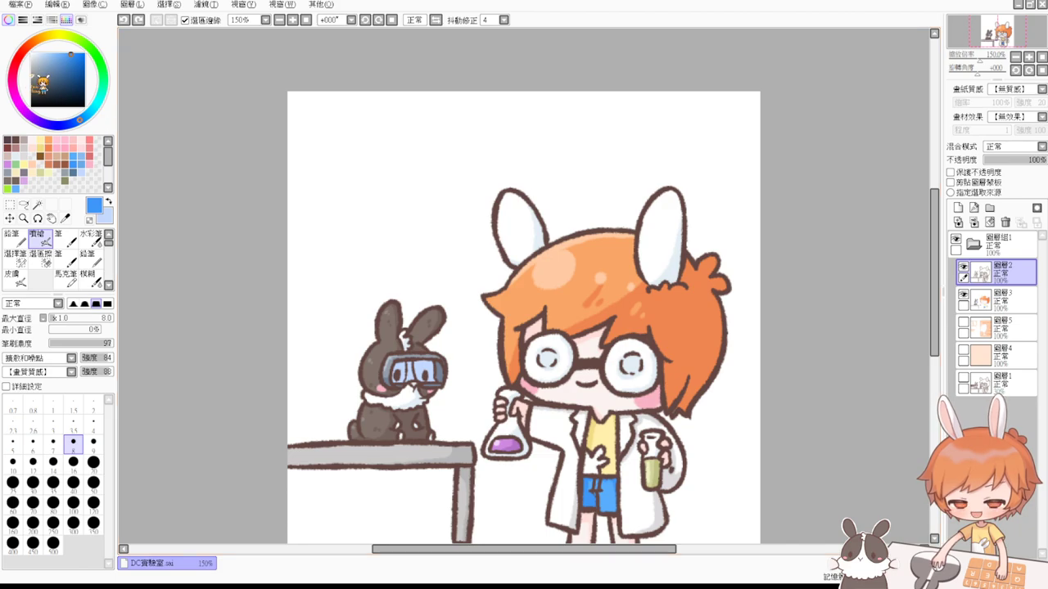
left_click(81, 156)
left_click(82, 165)
left_click(81, 157)
left_click(82, 165)
left_click(81, 157)
left_click(84, 164)
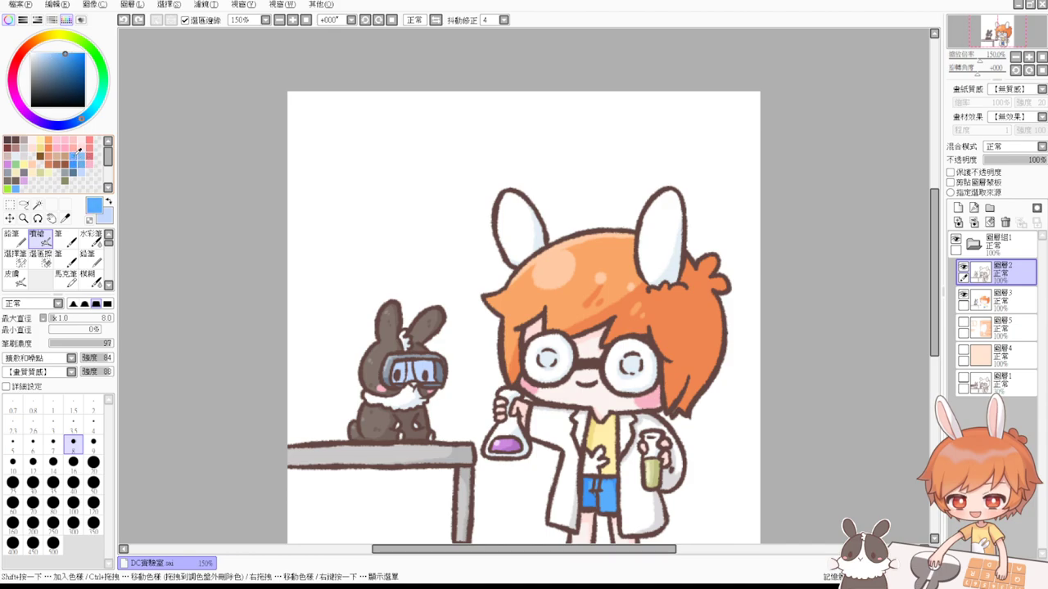
left_click(79, 155)
Step: Examine the orange, pale yellow and brown swatches in the saved colour palette
left_click(51, 140)
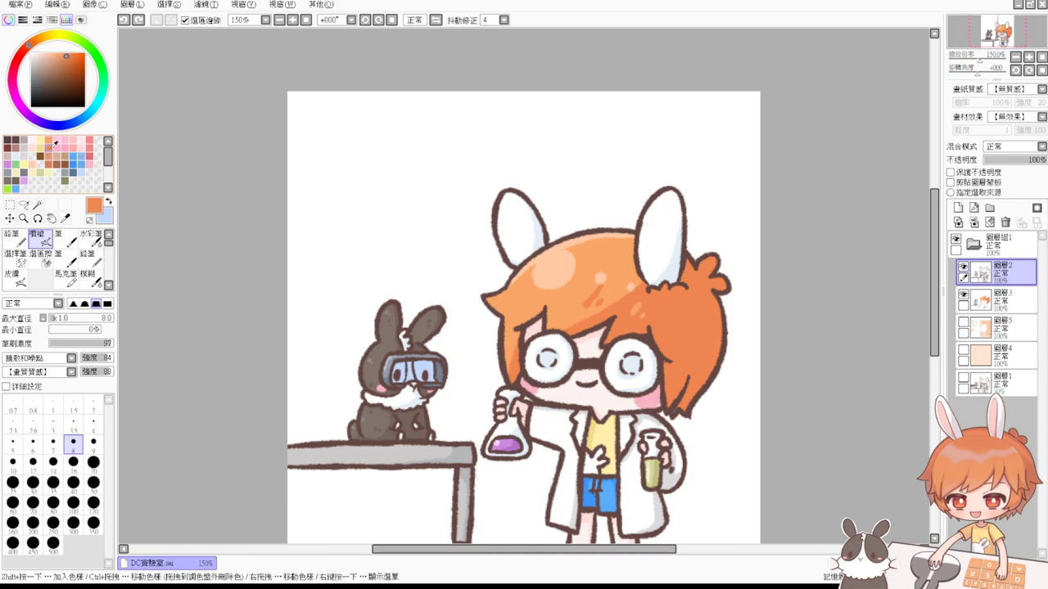
left_click(56, 140)
left_click(41, 149)
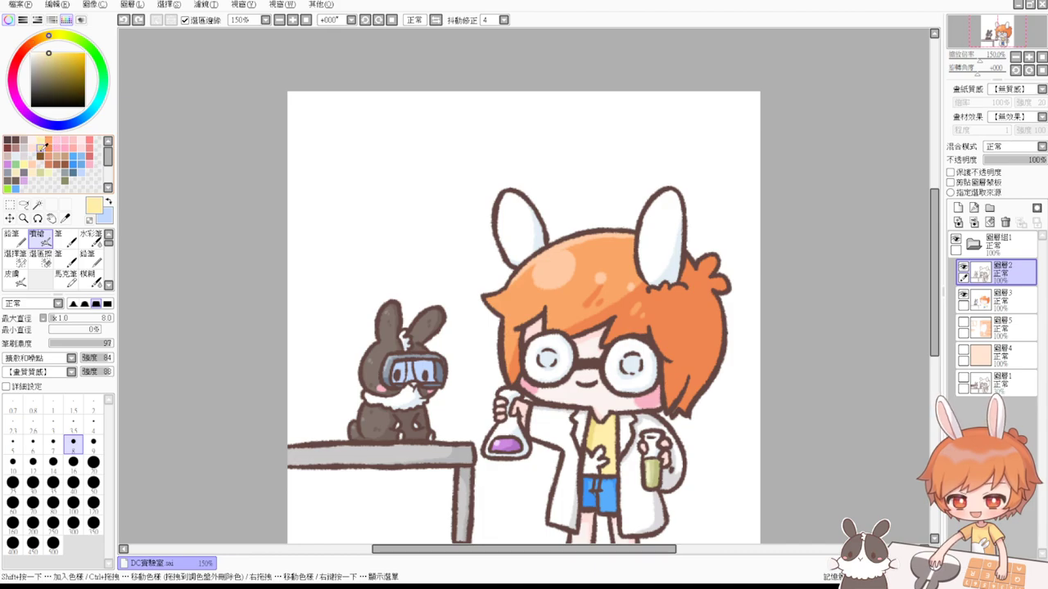
left_click(41, 150)
left_click(49, 163)
left_click(63, 158)
left_click(64, 164)
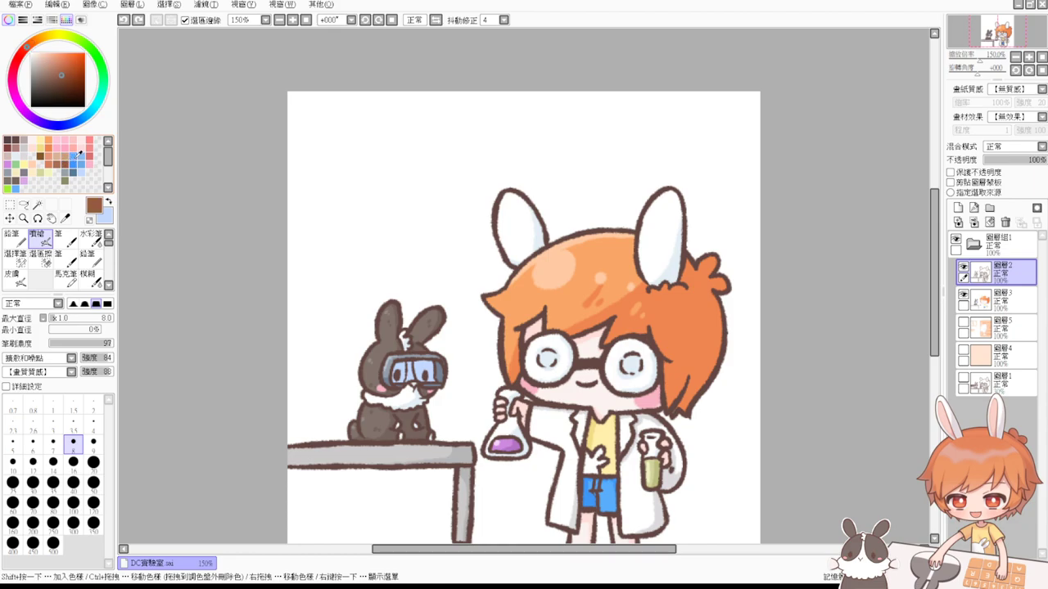
Step: Examine the pink, green, grey, cream and salmon red swatches in the saved colour palette
left_click(73, 141)
left_click(63, 148)
left_click(16, 166)
left_click(16, 173)
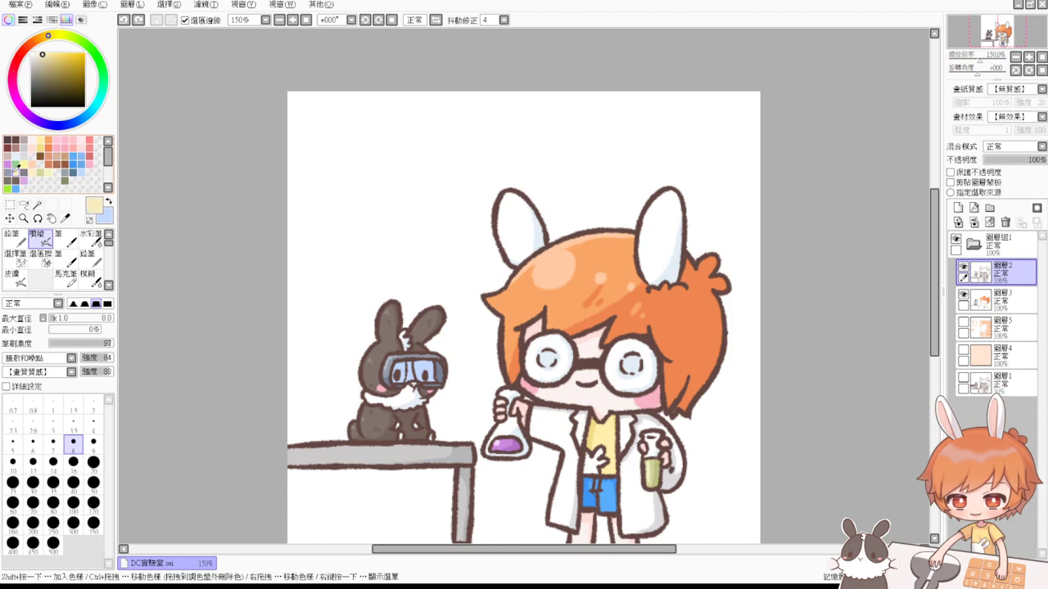
left_click(8, 173)
left_click(10, 180)
left_click(24, 173)
left_click(25, 164)
left_click(83, 140)
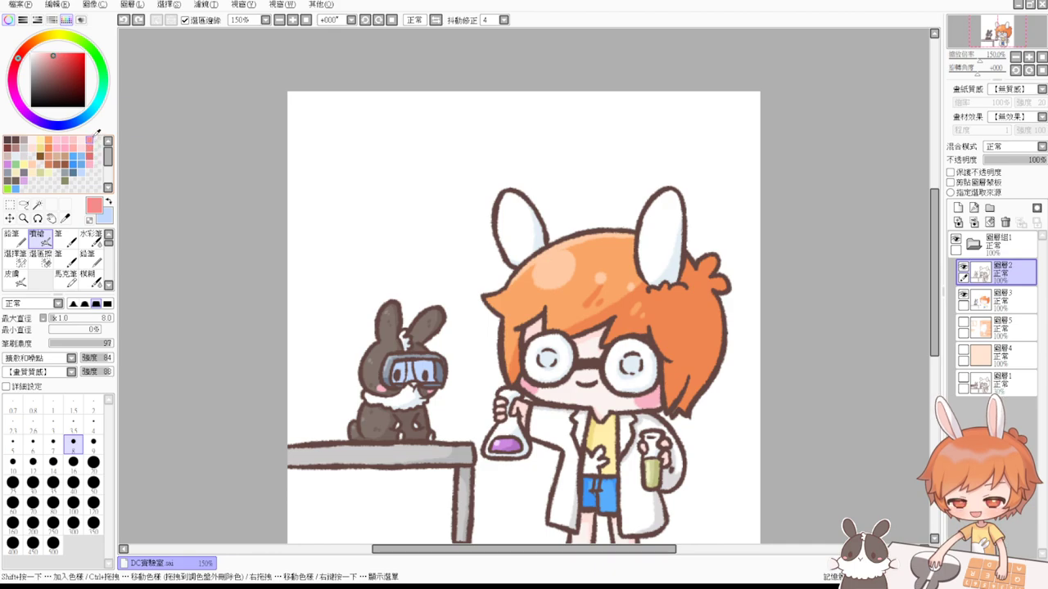
Step: Try a fully saturated red with a short stroke above the rabbit, and undo it
left_click_drag(63, 66, 98, 20)
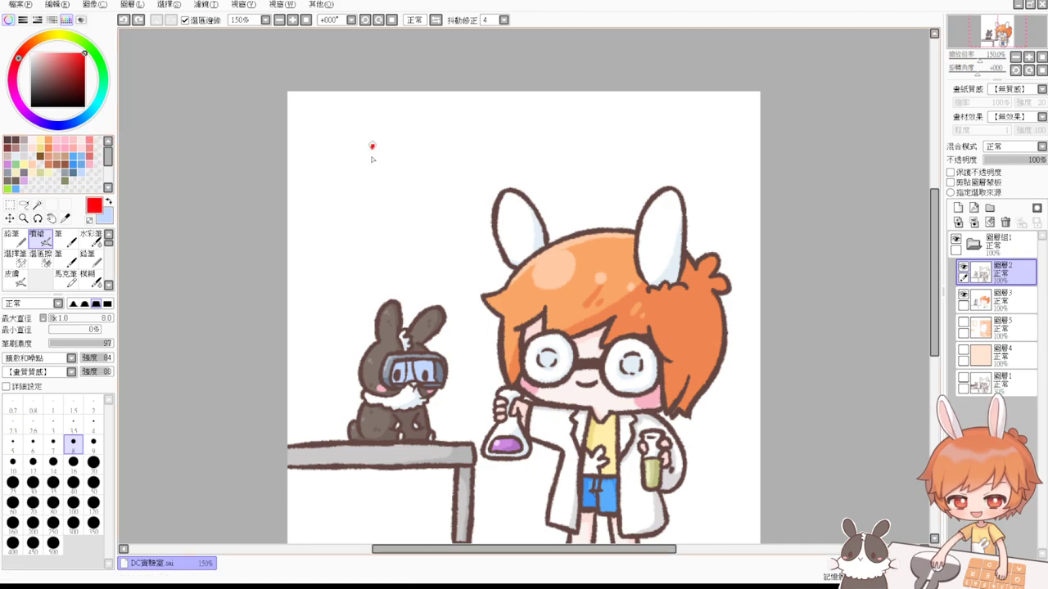
left_click_drag(371, 147, 374, 189)
key("ctrl+z")
Step: Paint comparison patches in a softer light red and a darker red above the rabbit, and undo them all
left_click(64, 52)
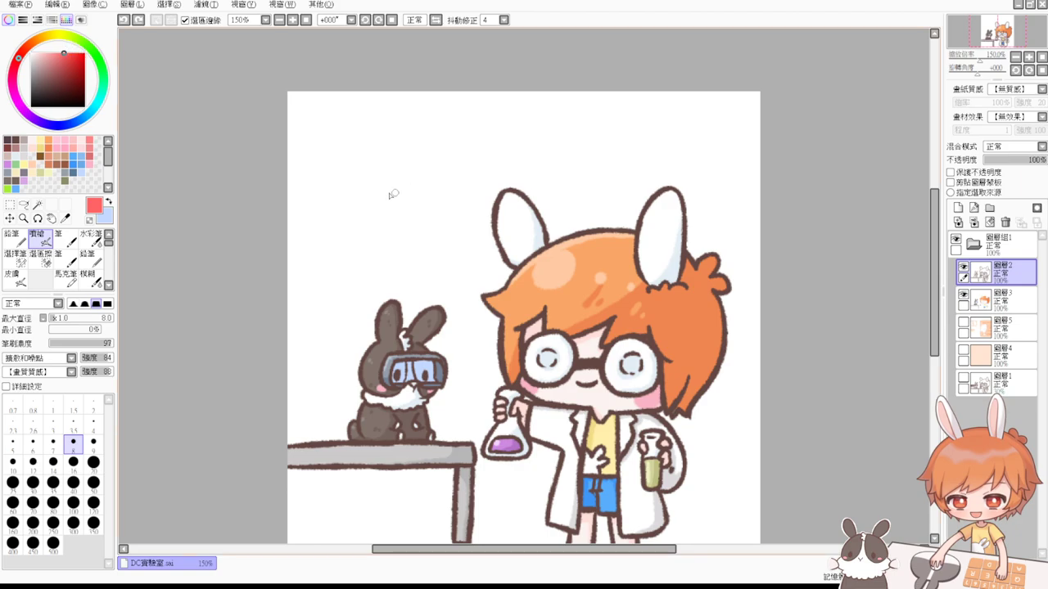
left_click_drag(388, 152, 403, 220)
mouse_move(374, 157)
left_mouse_down()
mouse_move(410, 214)
mouse_move(393, 178)
mouse_move(392, 214)
mouse_move(382, 210)
mouse_move(391, 173)
mouse_move(358, 183)
left_mouse_up()
left_click(69, 63)
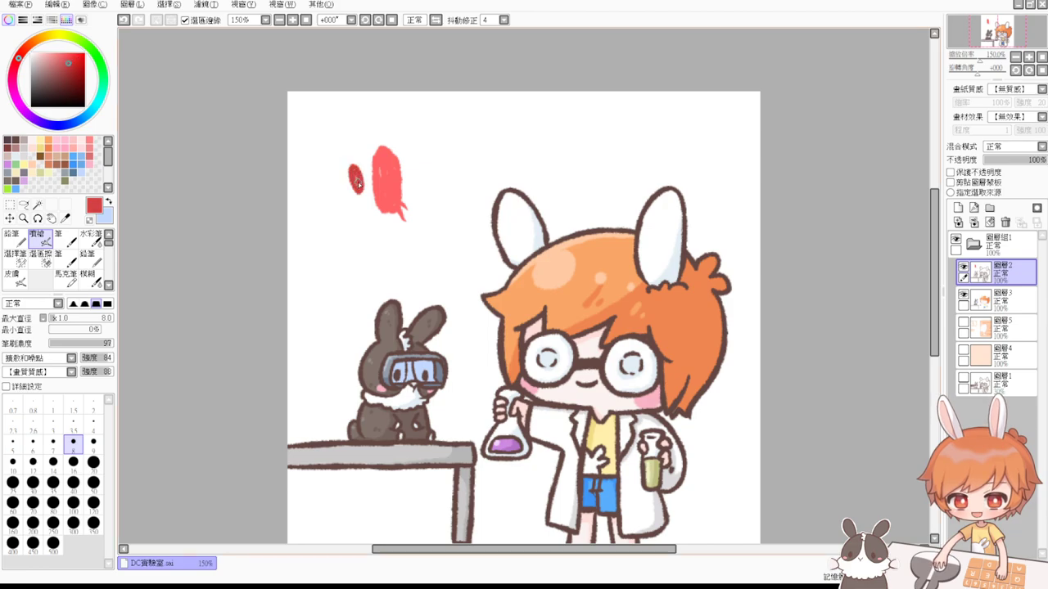
left_click(85, 51)
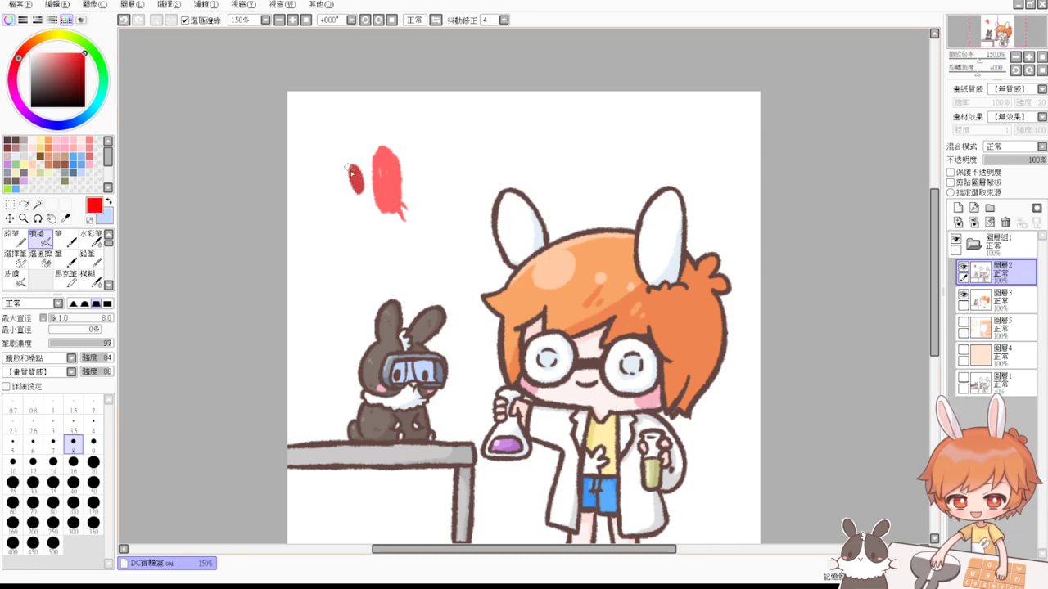
key("ctrl+z")
key("ctrl+z")
key("ctrl+z")
key("ctrl+z")
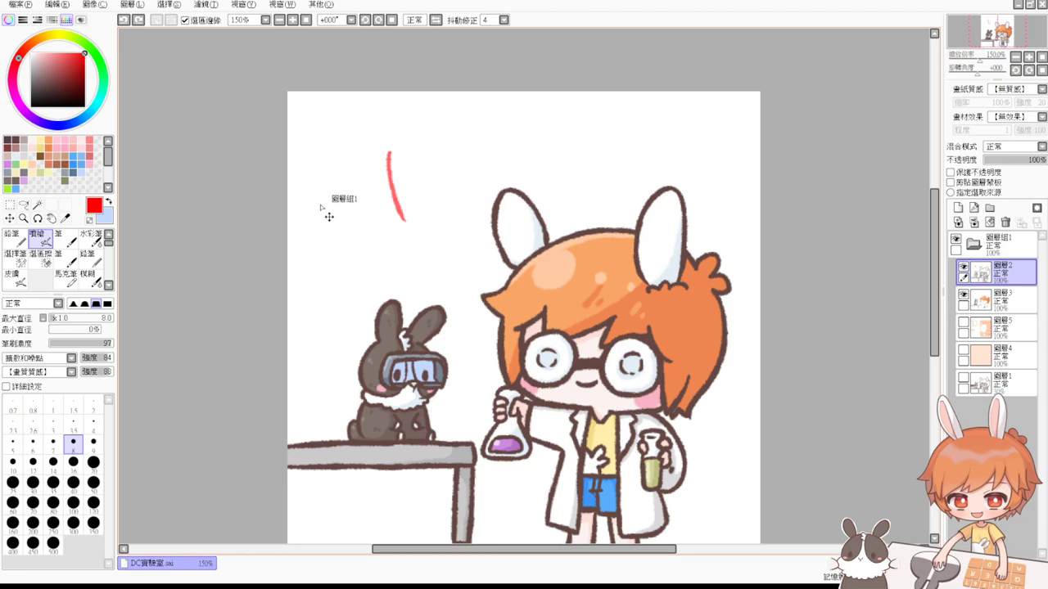
key("ctrl+z")
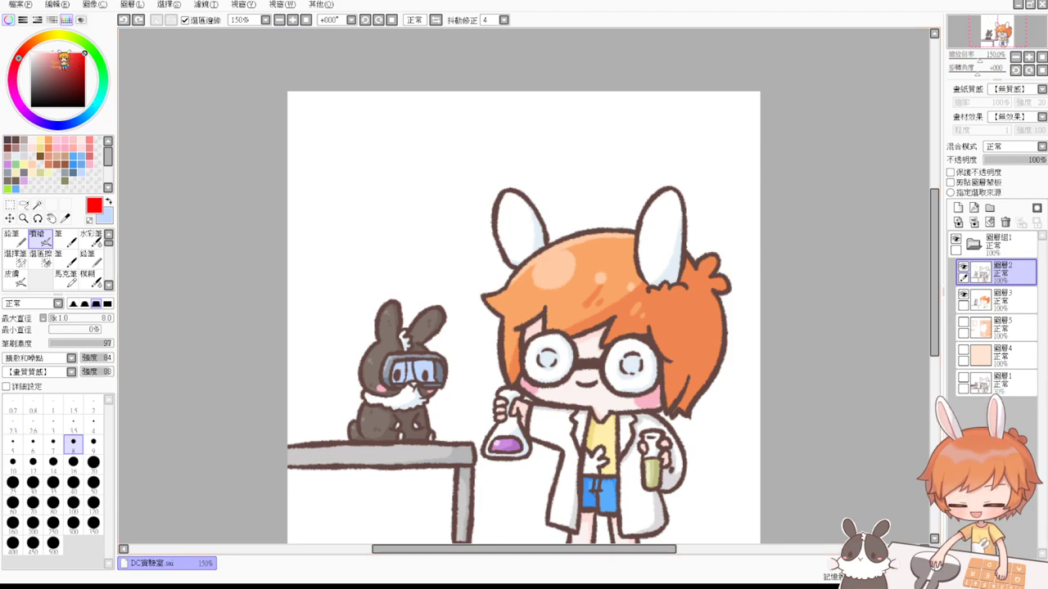
Step: Try bright and paler yellow test patches above the rabbit, pick a muted olive yellow, and undo the patches
left_click(34, 41)
mouse_move(86, 46)
left_mouse_down()
mouse_move(88, 68)
mouse_move(97, 51)
mouse_move(104, 67)
mouse_move(21, 53)
mouse_move(88, 39)
mouse_move(57, 35)
left_mouse_up()
left_click(58, 54)
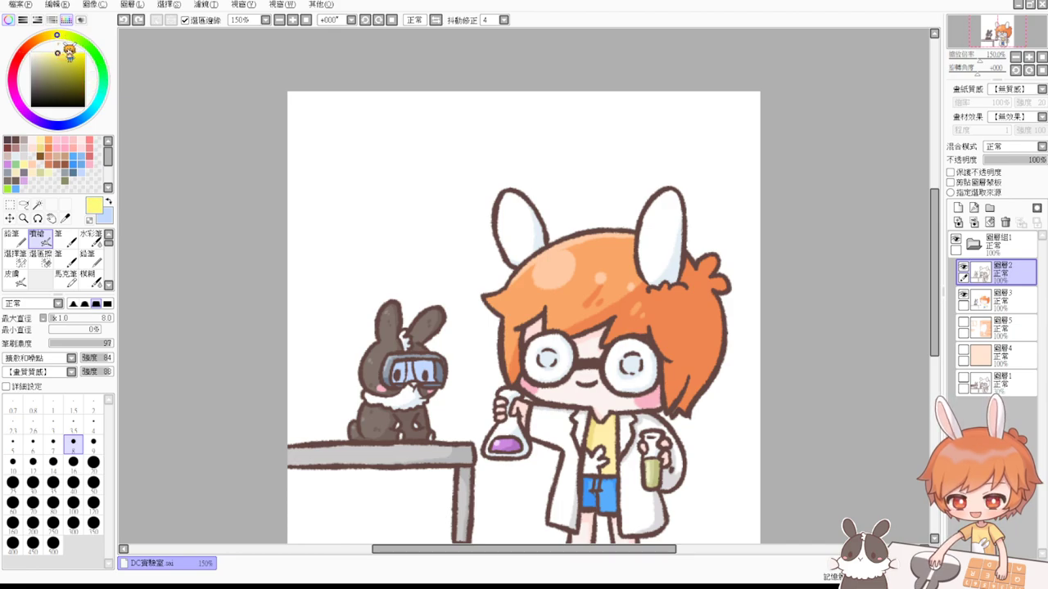
left_click_drag(363, 153, 374, 205)
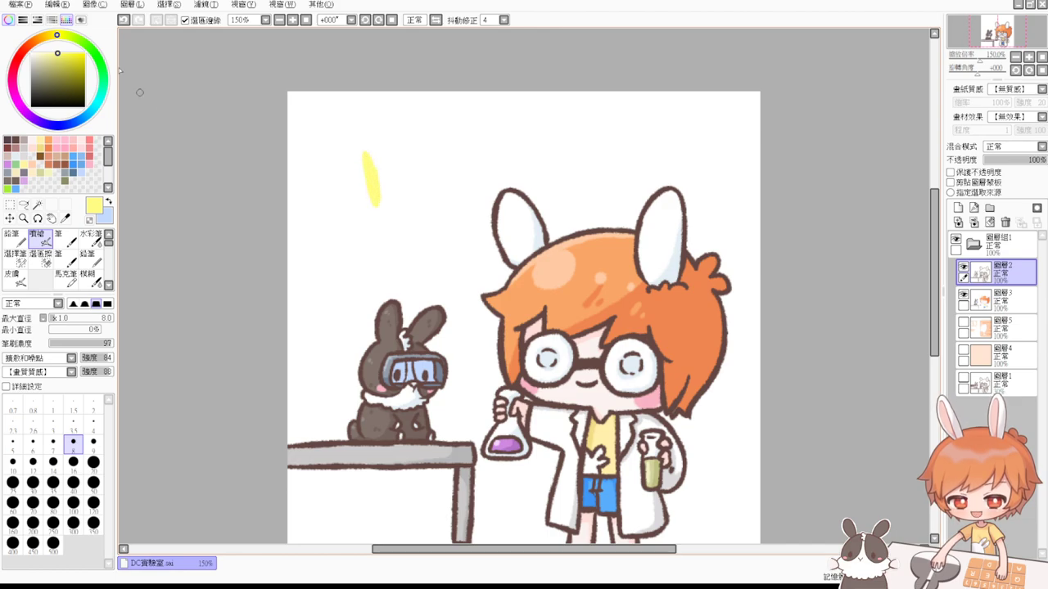
key("ctrl+z")
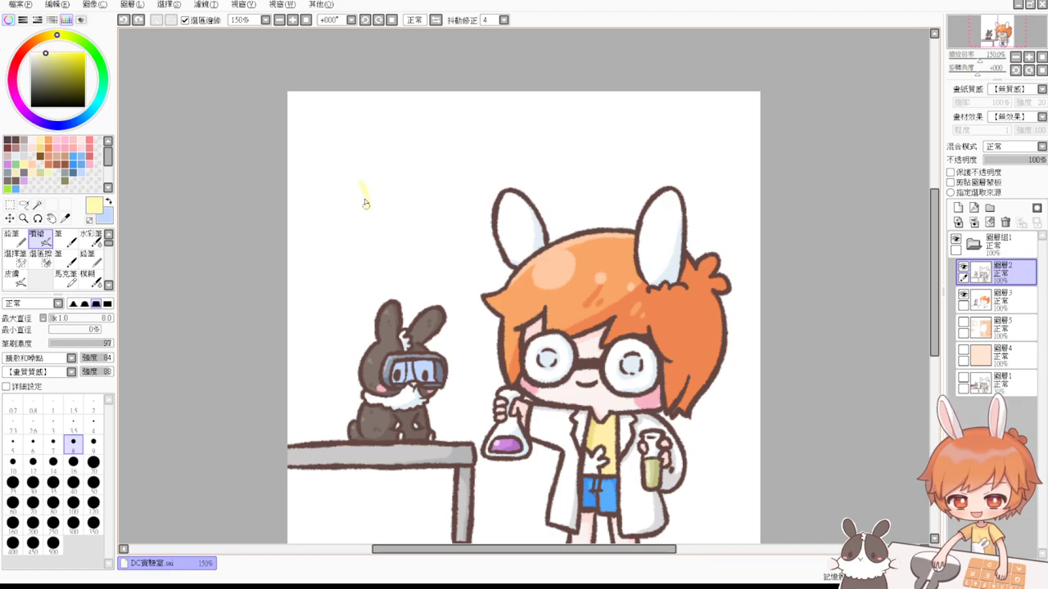
left_click_drag(365, 203, 367, 209)
left_click(51, 65)
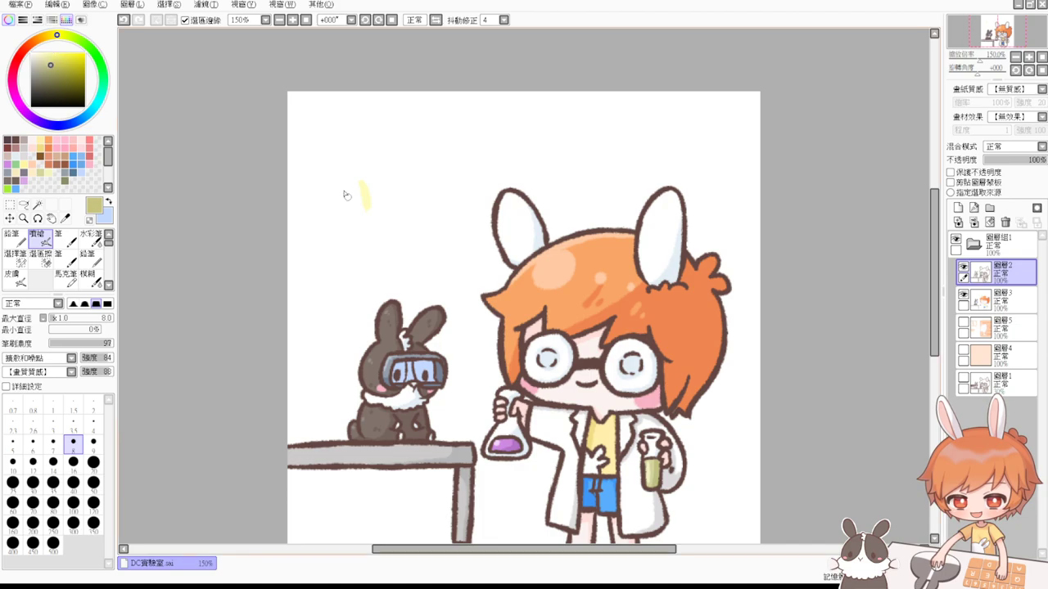
key("ctrl+z")
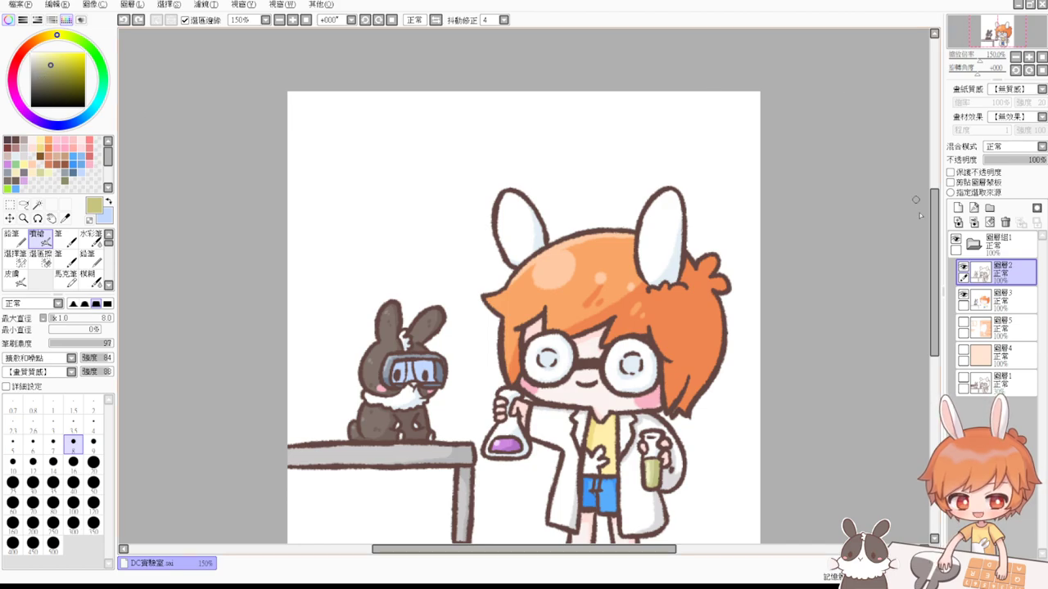
Step: Close the DC實驗室 drawing and create a new blank square canvas
scroll(918, 203, "up", 1)
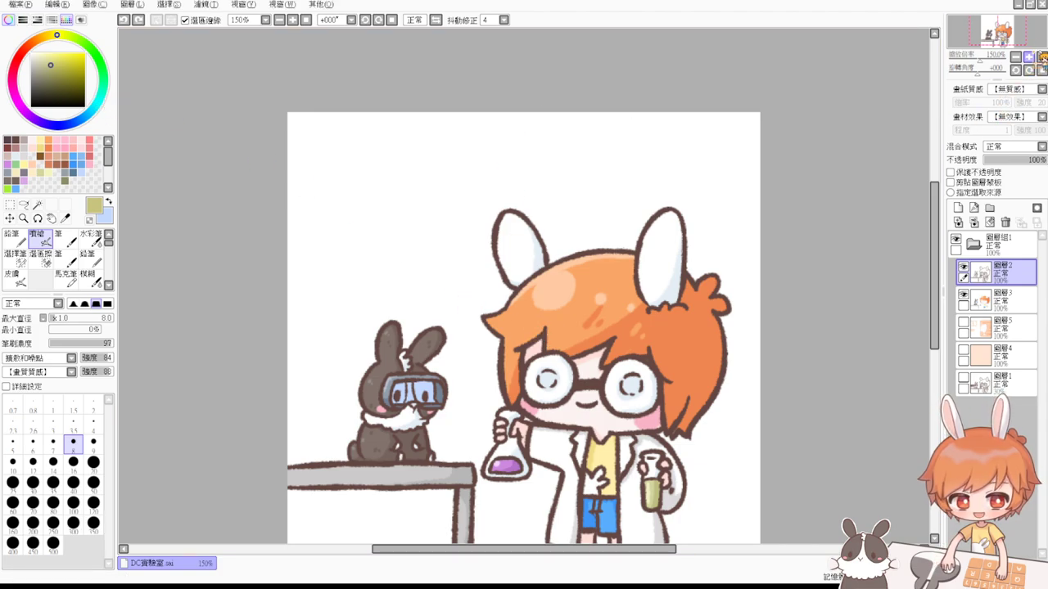
left_click(1042, 5)
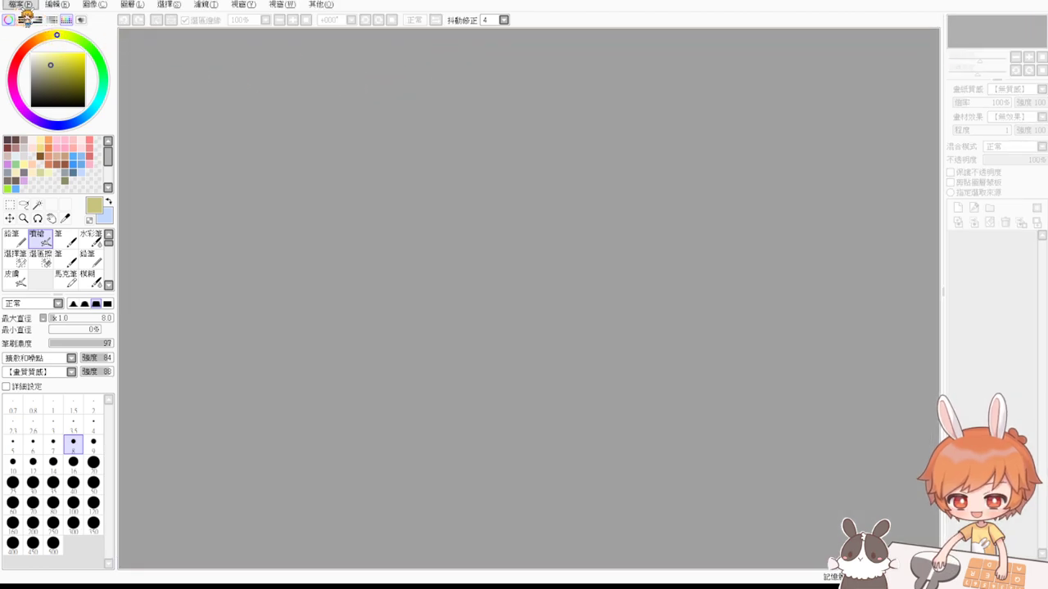
left_click(33, 15)
left_click(250, 192)
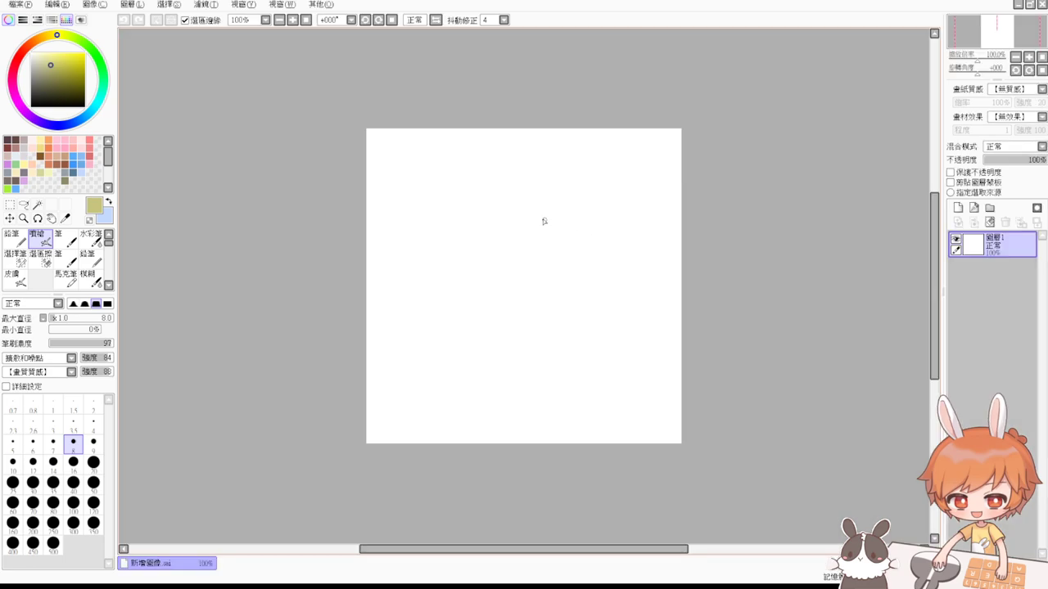
Step: Draw a large circle outline with the warm dark brown swatch on 圖層1, in the upper-left part of the blank canvas
left_click(303, 21)
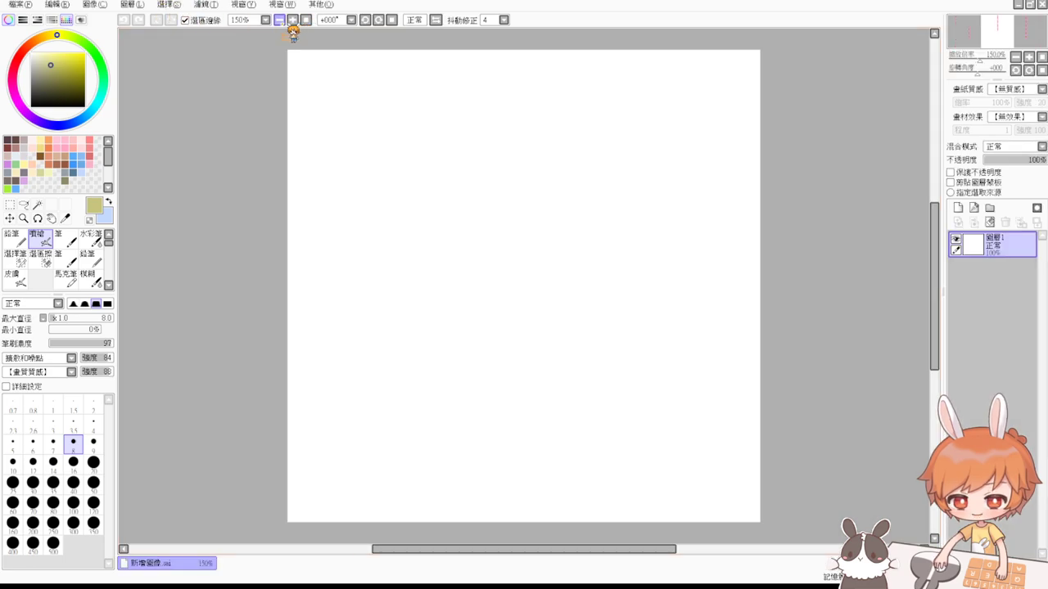
left_click(16, 140)
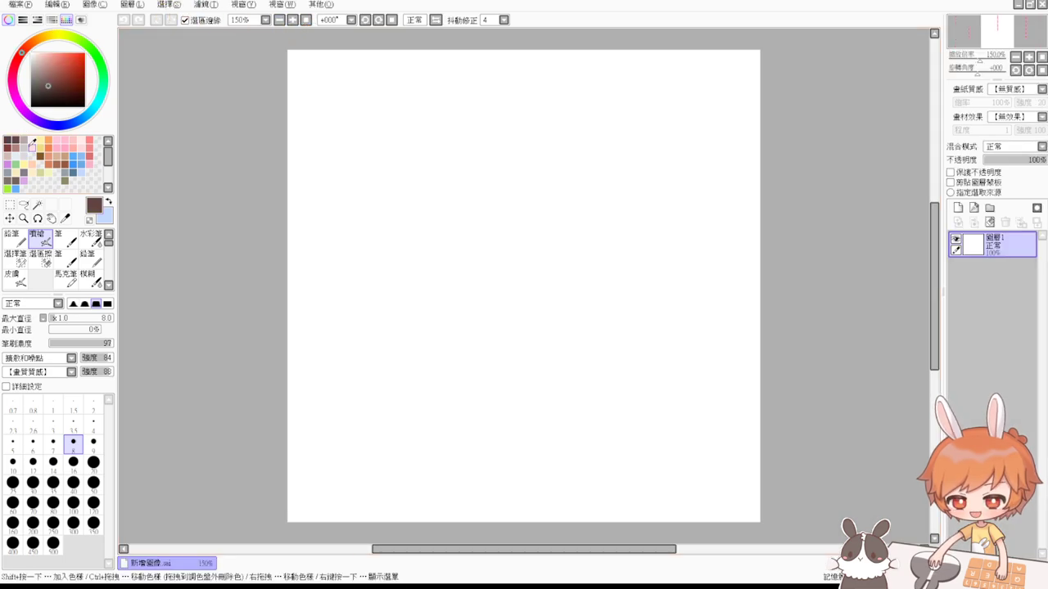
left_click_drag(468, 196, 476, 204)
mouse_move(400, 189)
left_mouse_down()
mouse_move(404, 201)
mouse_move(344, 195)
mouse_move(456, 199)
mouse_move(374, 208)
left_mouse_up()
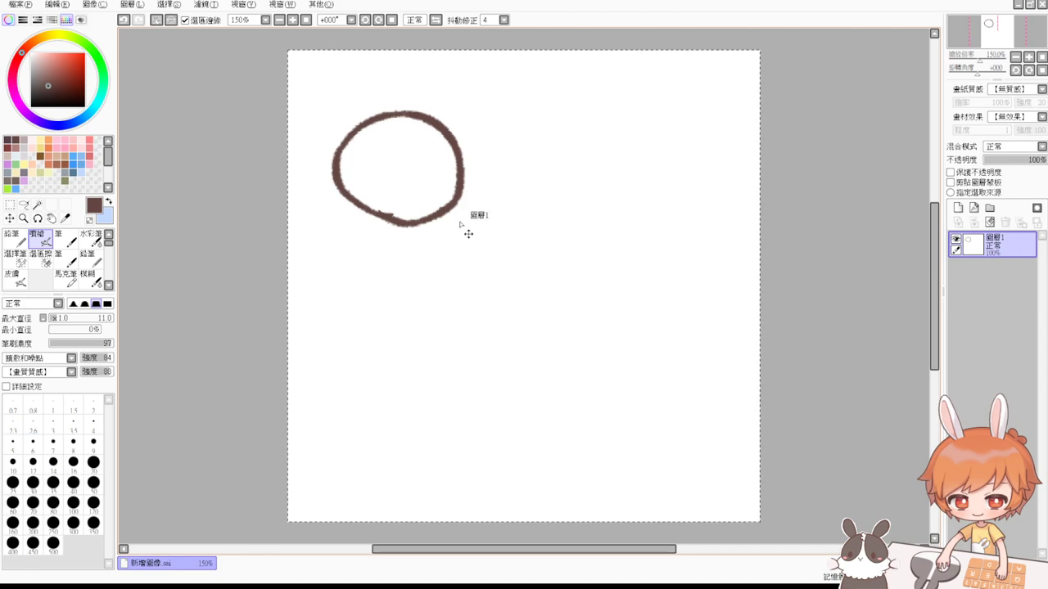
Step: Duplicate the circle outline layer, place one circle beside the other, and add an empty layer beneath both
key("ctrl+shift+n")
left_click_drag(466, 231, 661, 238)
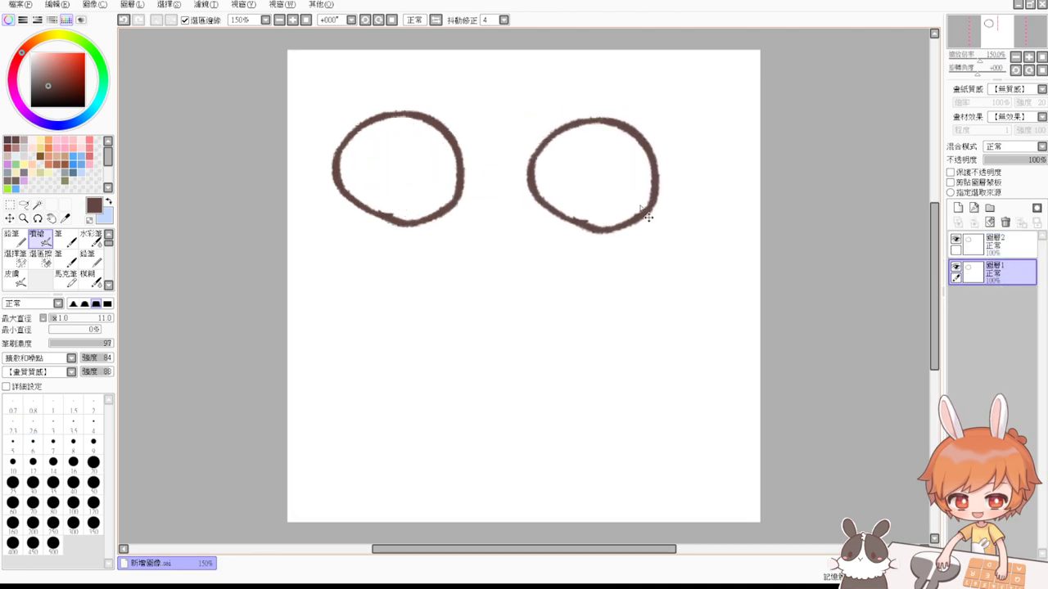
left_click(959, 208)
left_click_drag(999, 244, 1015, 302)
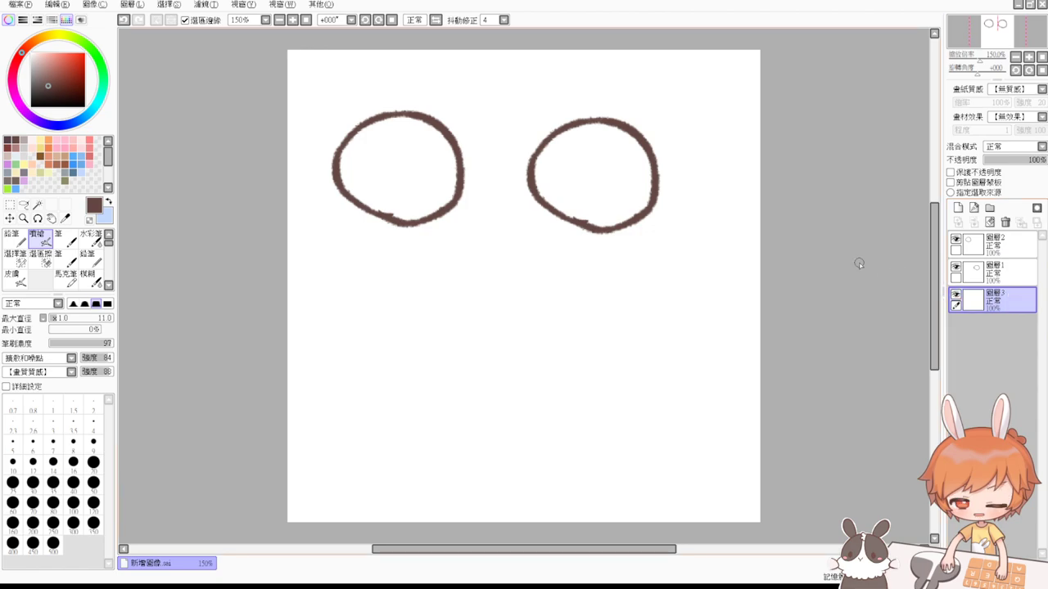
Step: Select the inside of the left circle with the Magic Wand and fill it with light orange on the empty layer
left_click(52, 139)
left_click(36, 204)
left_click(387, 171)
key("ctrl+f")
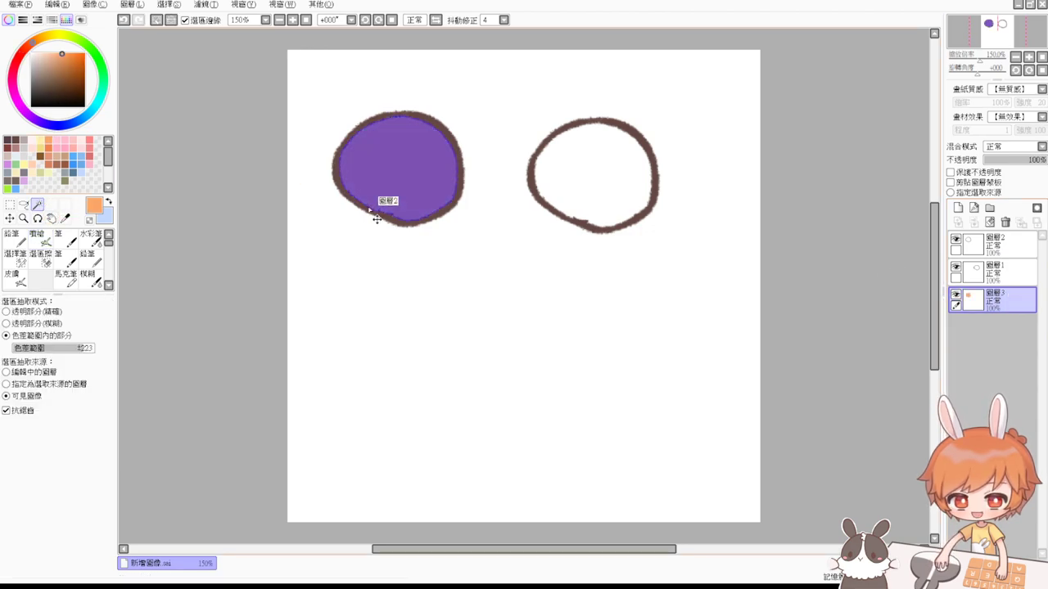
key("ctrl+d")
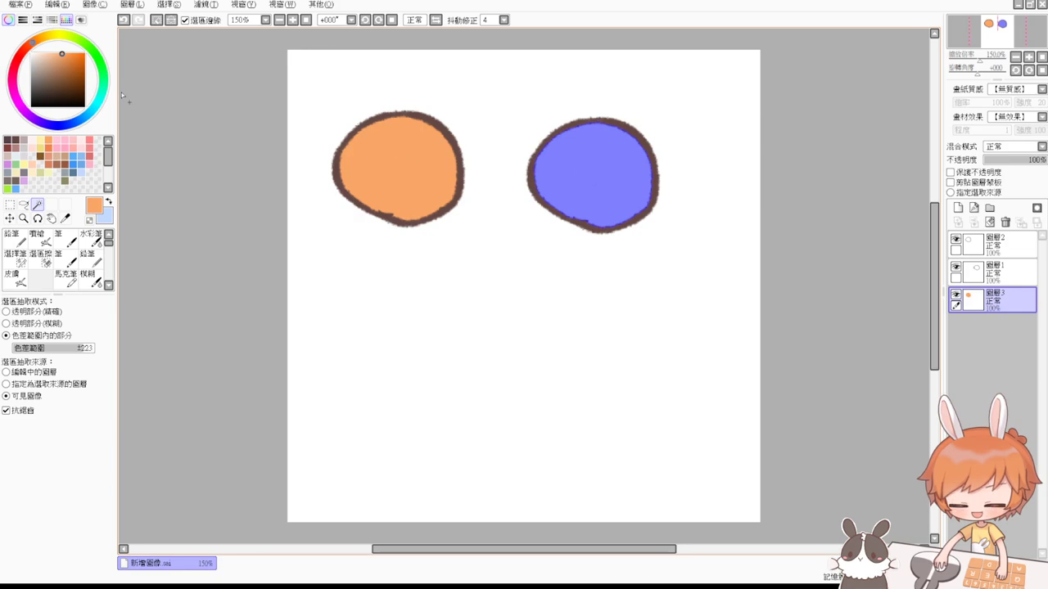
Step: Fill the inside of the right circle with a fully saturated bright orange and clear the selection
left_click_drag(63, 55, 92, 37)
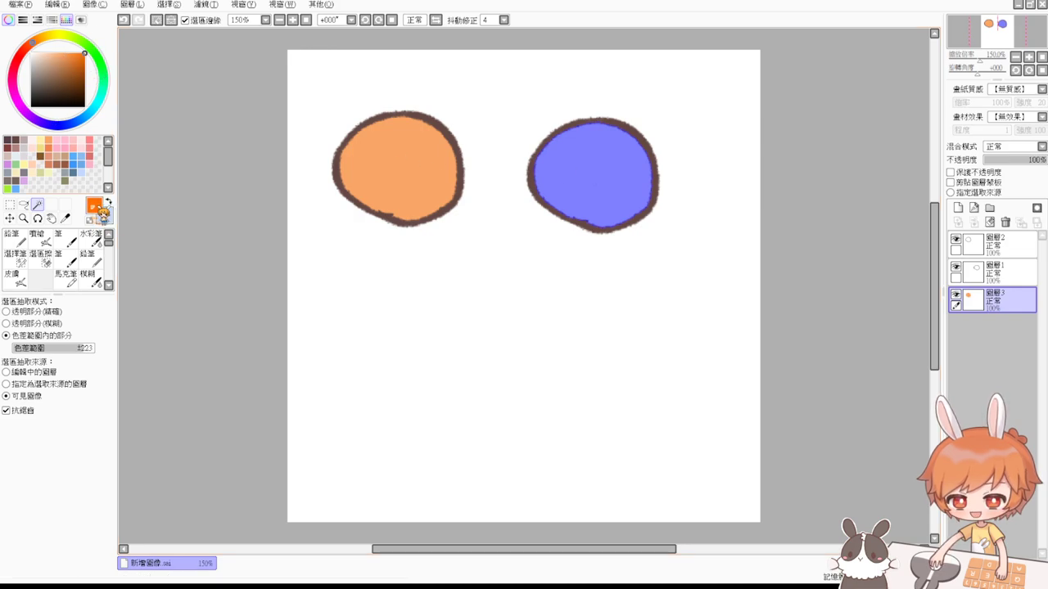
key("ctrl+f")
key("ctrl+d")
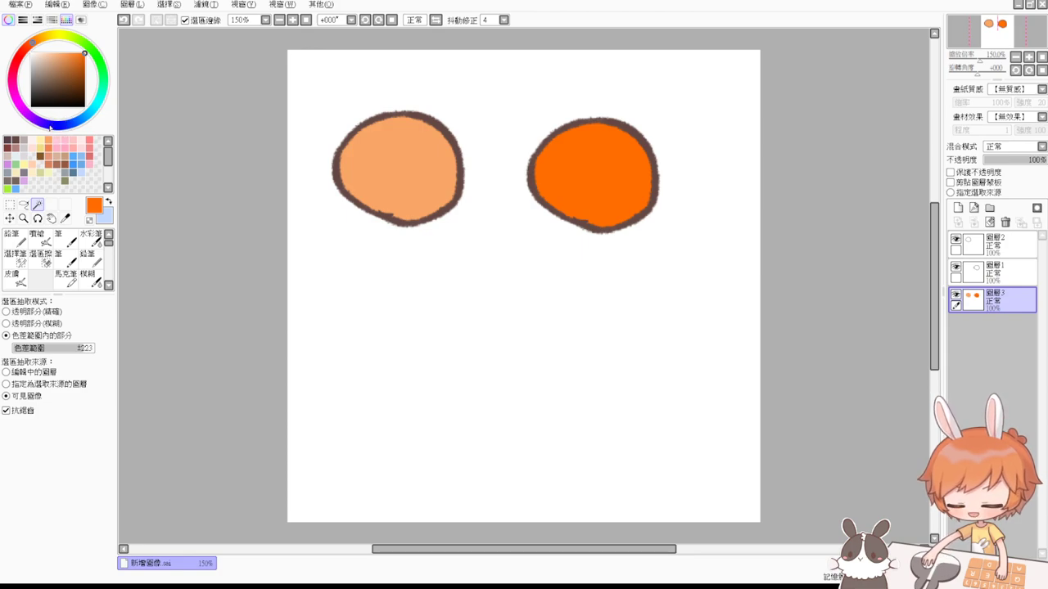
Step: Undo both orange fills, the added layer and the duplicated circle outline
key("ctrl+z")
key("ctrl+z")
key("ctrl+z")
key("ctrl+z")
key("ctrl+z")
key("ctrl+z")
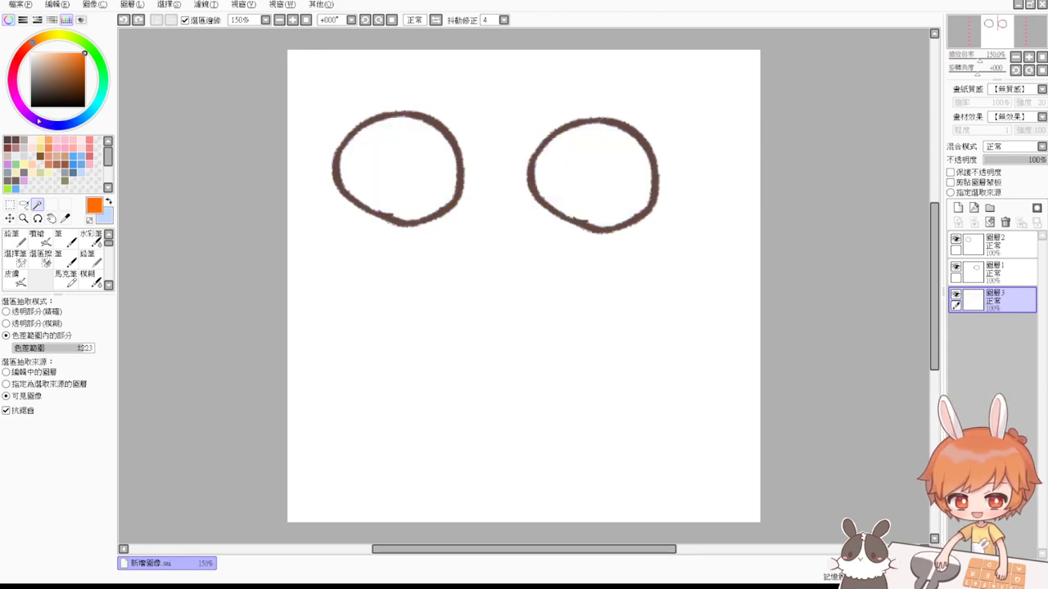
key("ctrl+z")
key("ctrl+z")
key("ctrl+z")
key("ctrl+z")
key("ctrl+z")
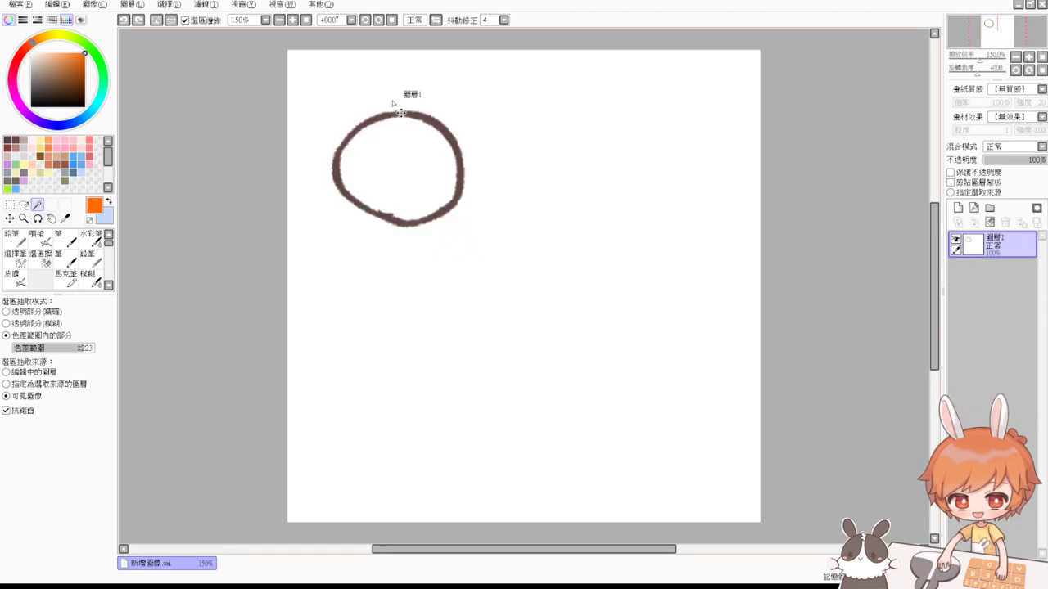
key("ctrl+z")
key("ctrl+z")
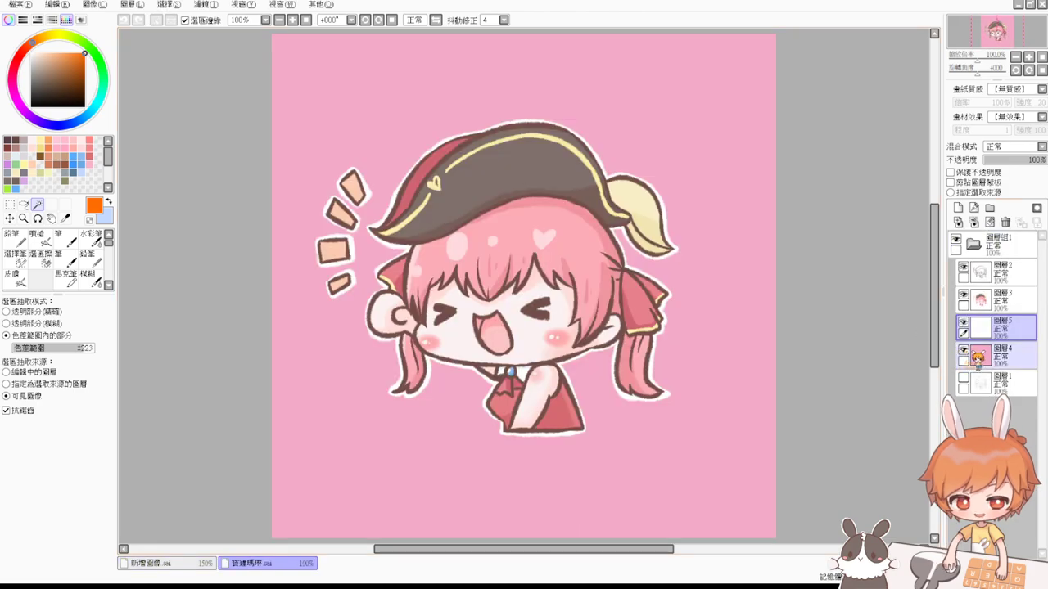
Step: Hide the pink background layer 圖層4, then duplicate the folder 圖層組1 and hide the copy
left_click(963, 352)
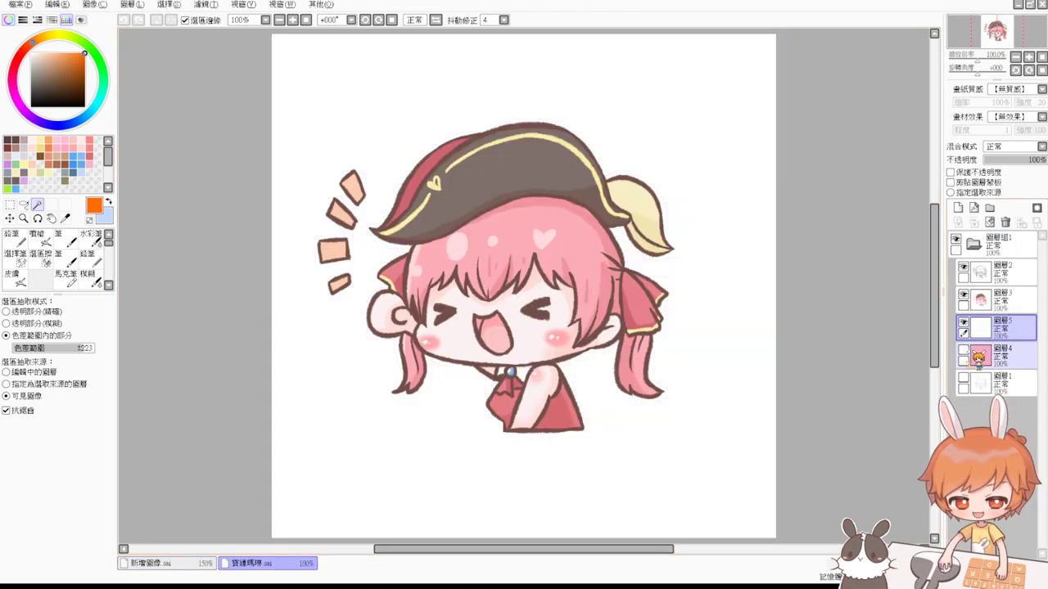
left_click(1017, 250)
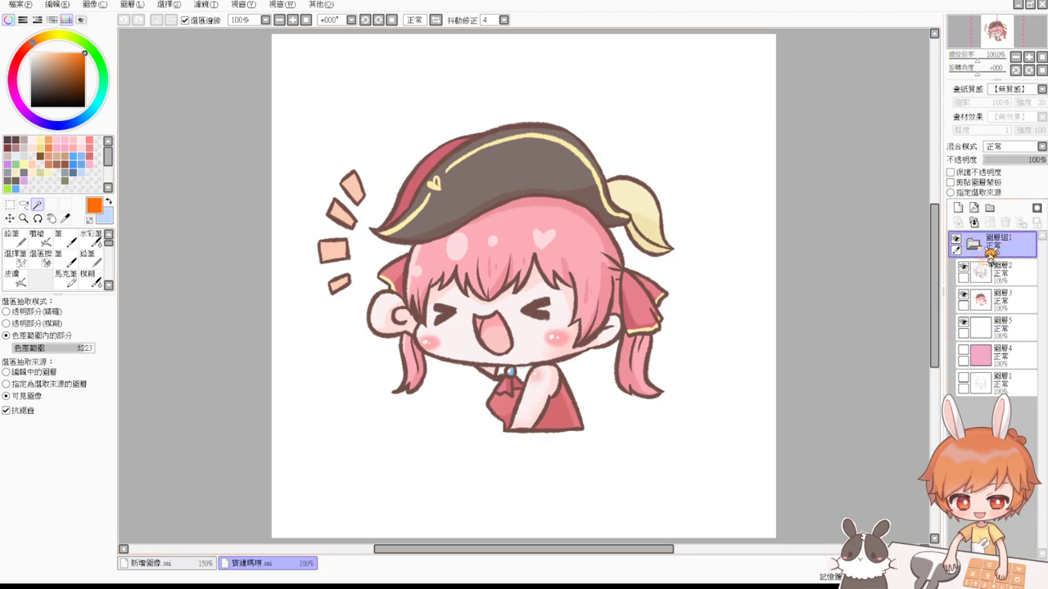
left_click(982, 247)
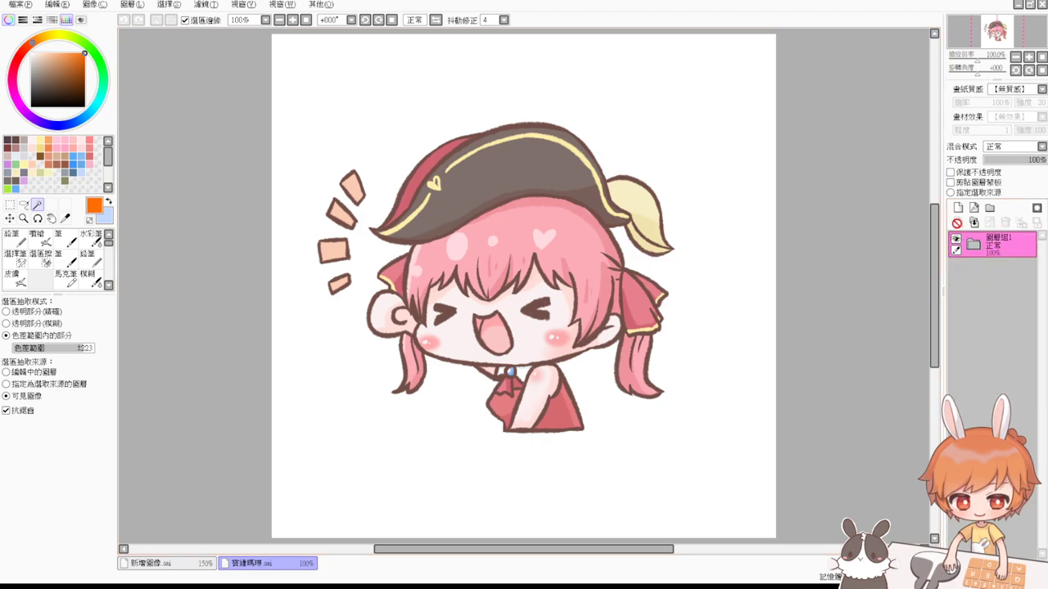
left_click(973, 221)
left_click(955, 239)
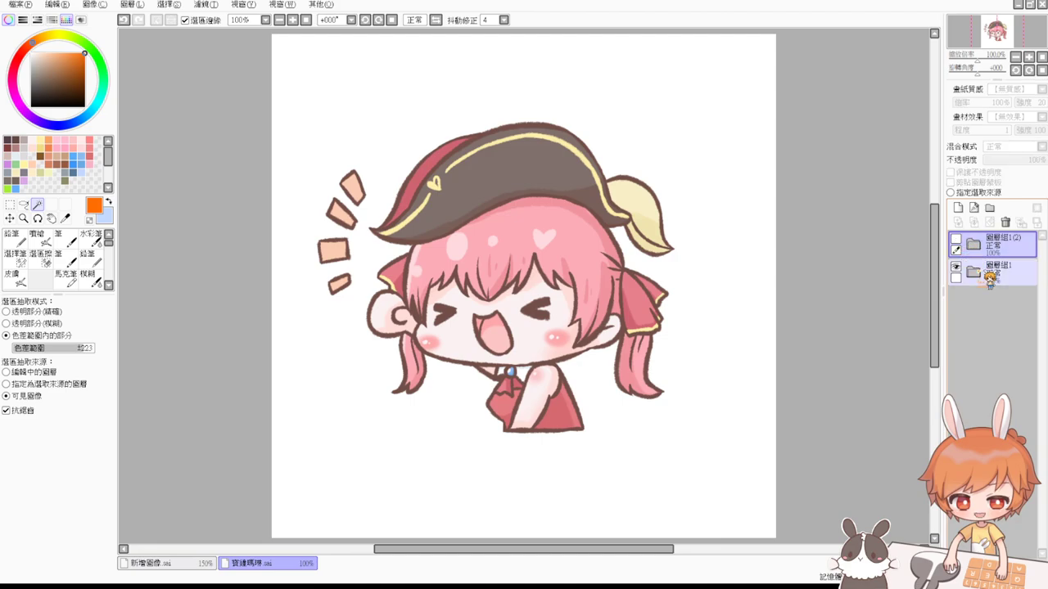
Step: Expand the original folder 圖層組1 and hide its colour layer 圖層3 so only the line art shows
left_click(973, 271)
left_click(991, 334)
left_click(963, 321)
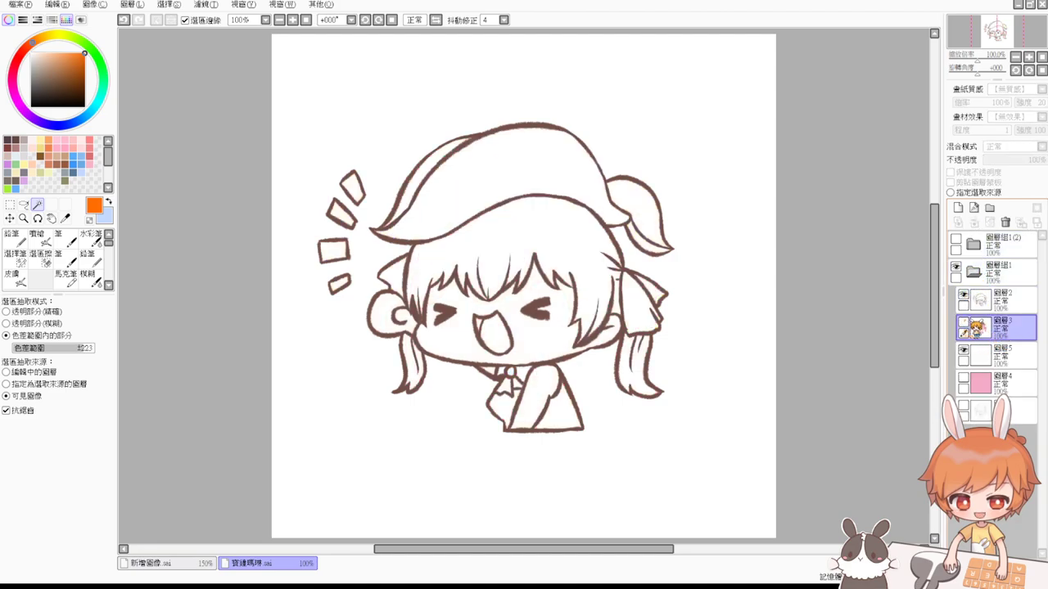
left_click(963, 321)
left_click(963, 322)
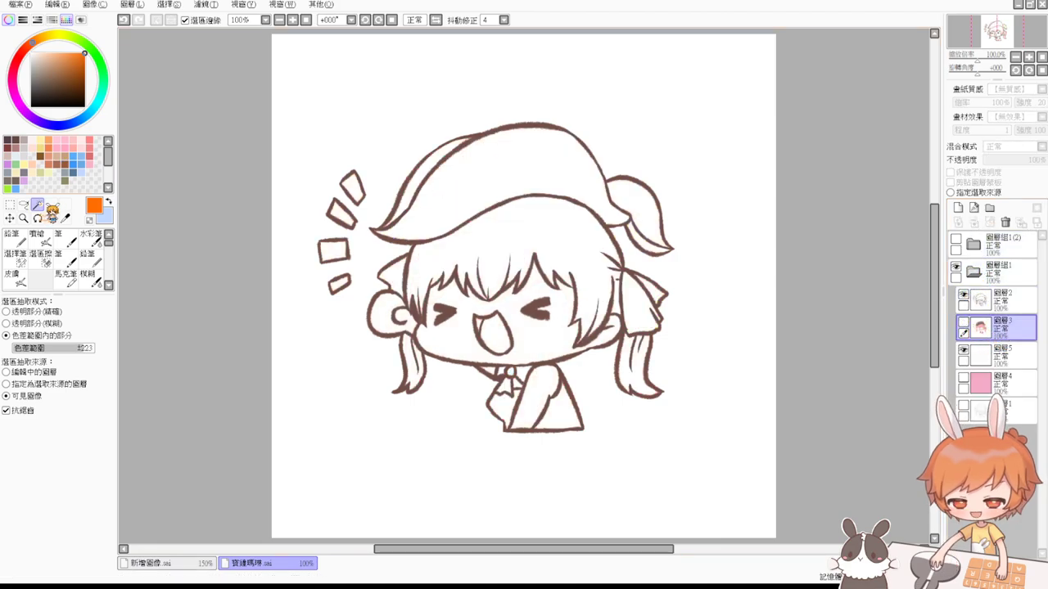
Step: Try selecting the hair and both pigtails with the Magic Wand, and undo the selection
left_click(502, 244)
left_click(410, 353, "shift")
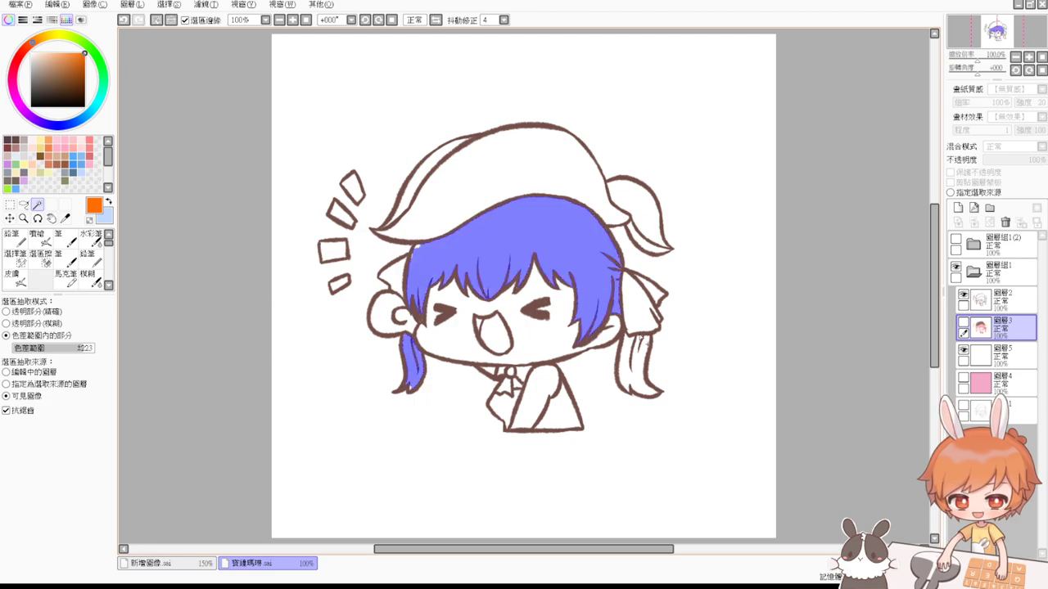
left_click(631, 367, "shift")
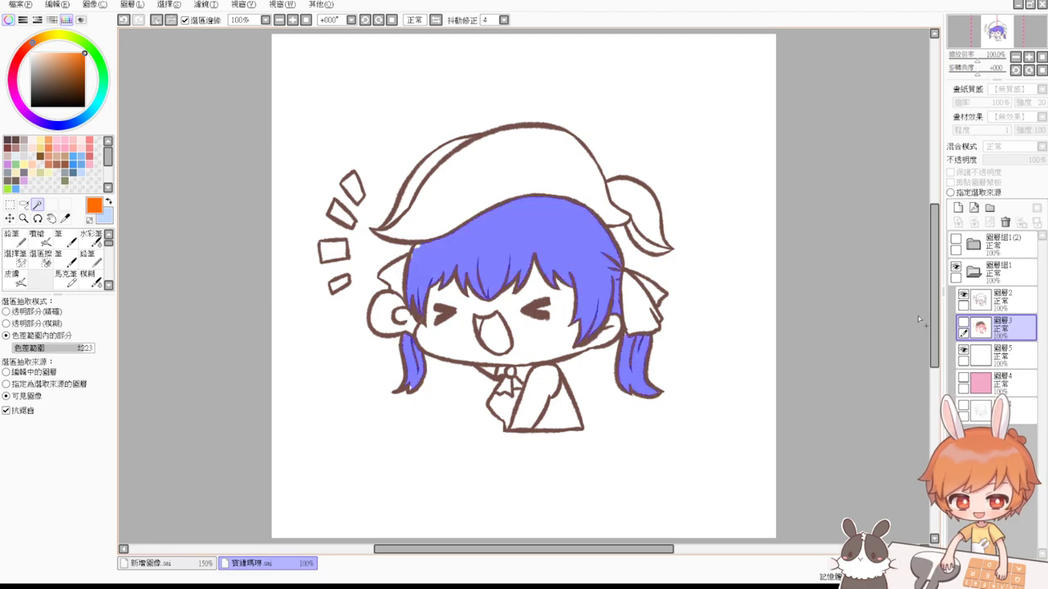
key("ctrl+z")
key("ctrl+z")
key("ctrl+z")
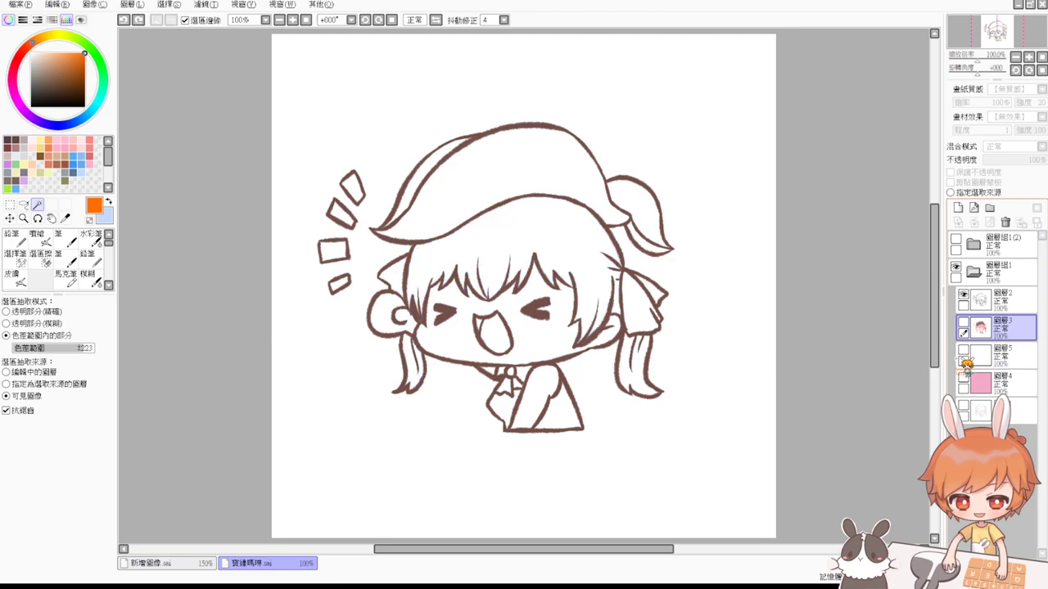
Step: Select the main hair area and both pigtails from the line art with the Magic Wand
left_click(581, 268)
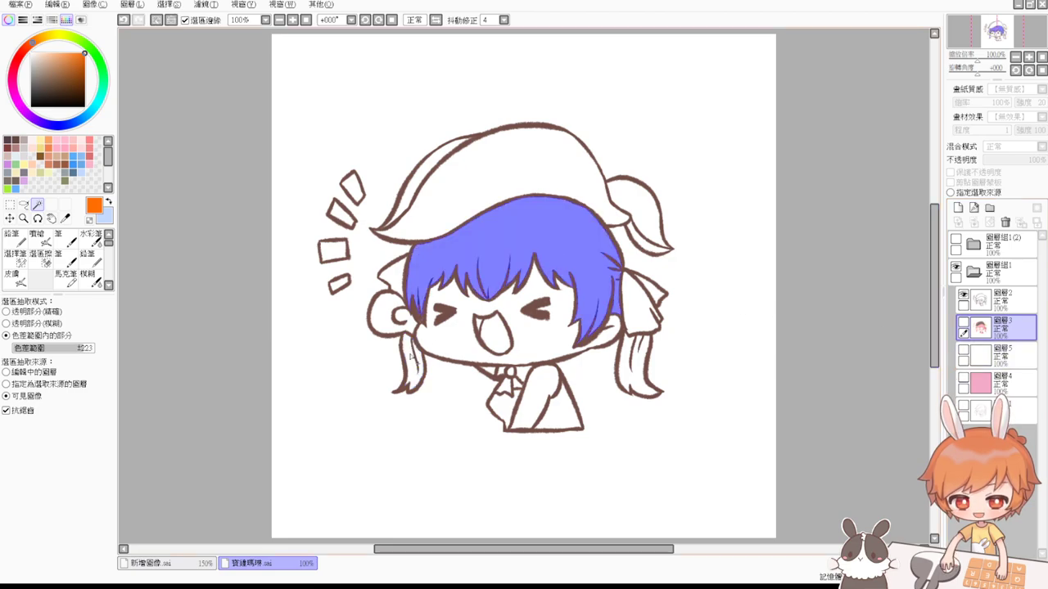
left_click(413, 358, "shift")
left_click(638, 375, "shift")
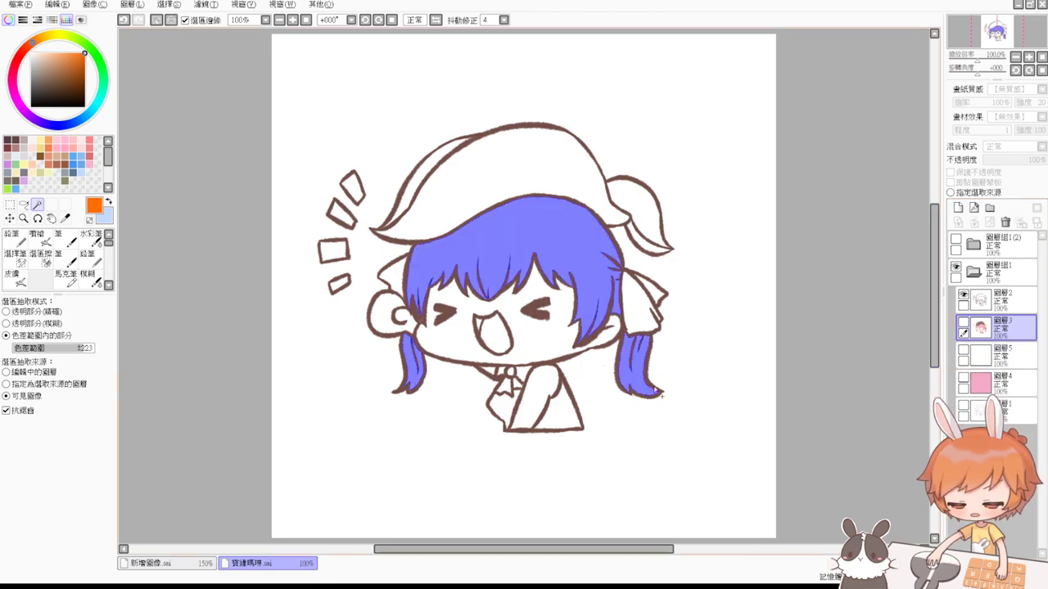
left_click(962, 380)
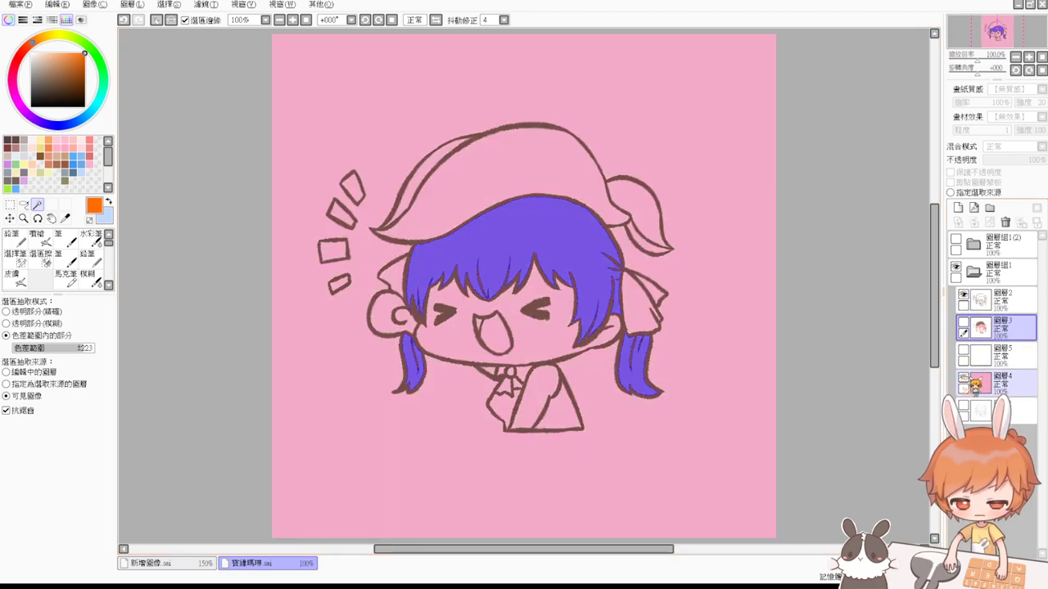
left_click(962, 380)
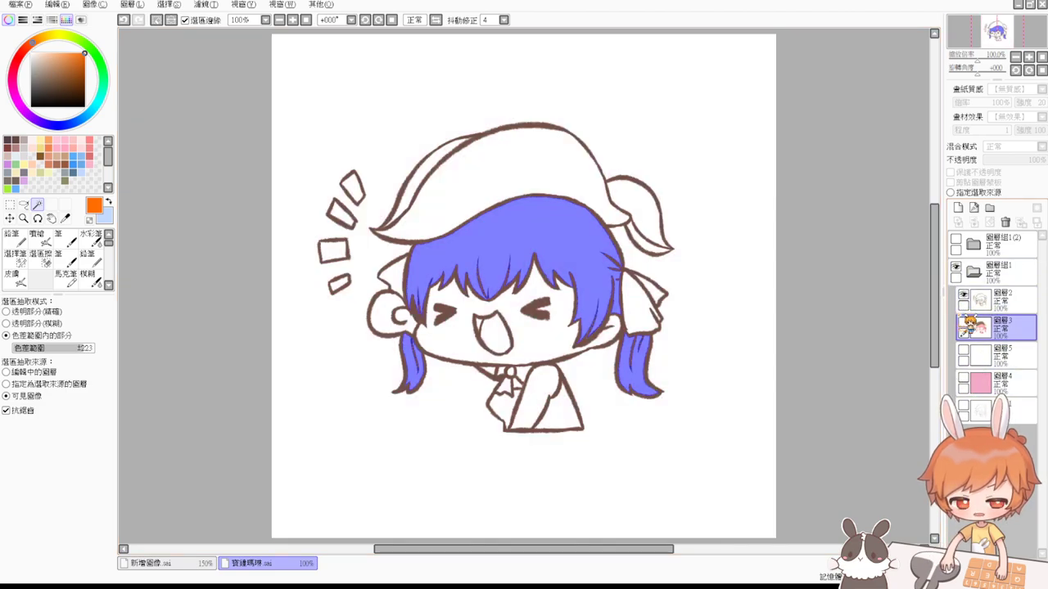
Step: Show the colour layer 圖層3 again and sample the hair's light pink for the airbrush
left_click(962, 322)
left_click(42, 237)
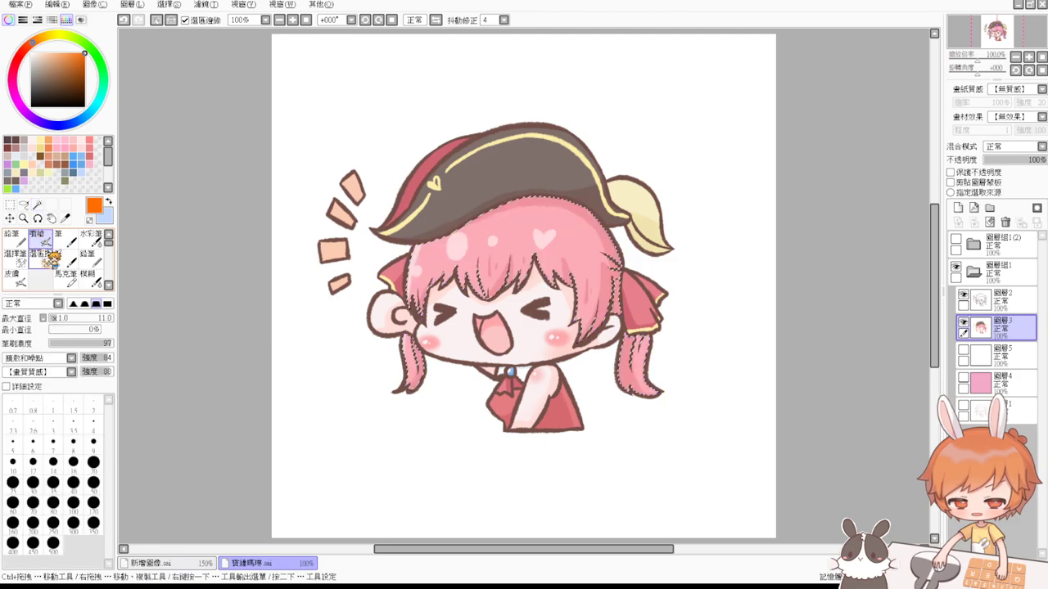
right_click(519, 215)
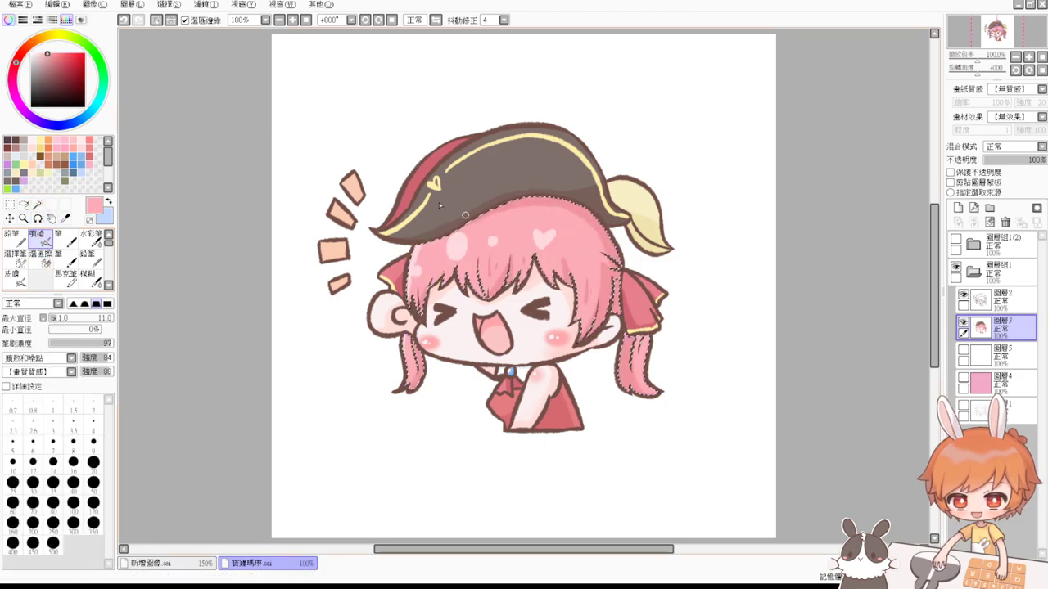
Step: Try filling the selected hair with a more saturated pinkish red and brushing over it, and undo the changes
left_click(50, 55)
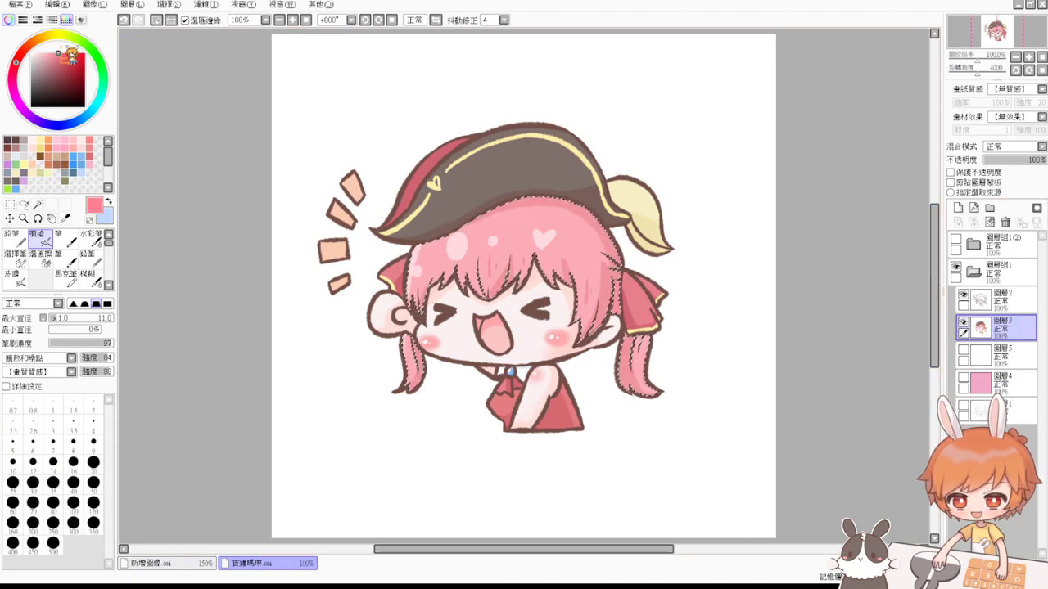
key("ctrl+f")
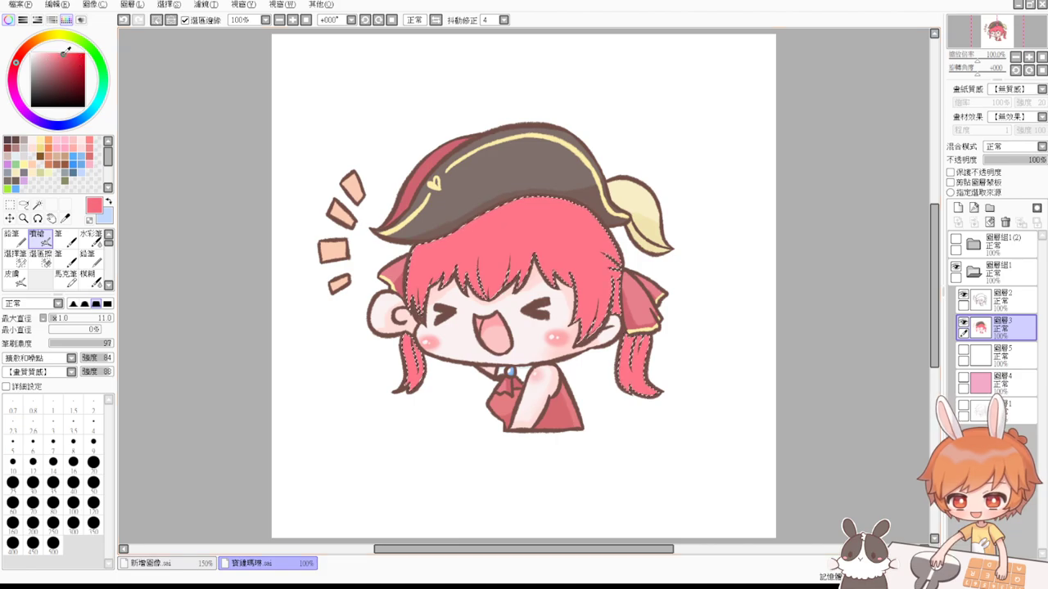
left_click(64, 54)
left_click_drag(542, 270, 551, 270, "ctrl+alt")
mouse_move(483, 215)
left_mouse_down()
mouse_move(592, 215)
mouse_move(521, 215)
mouse_move(538, 203)
mouse_move(600, 228)
left_mouse_up()
key("ctrl+z")
key("ctrl+z")
key("ctrl+z")
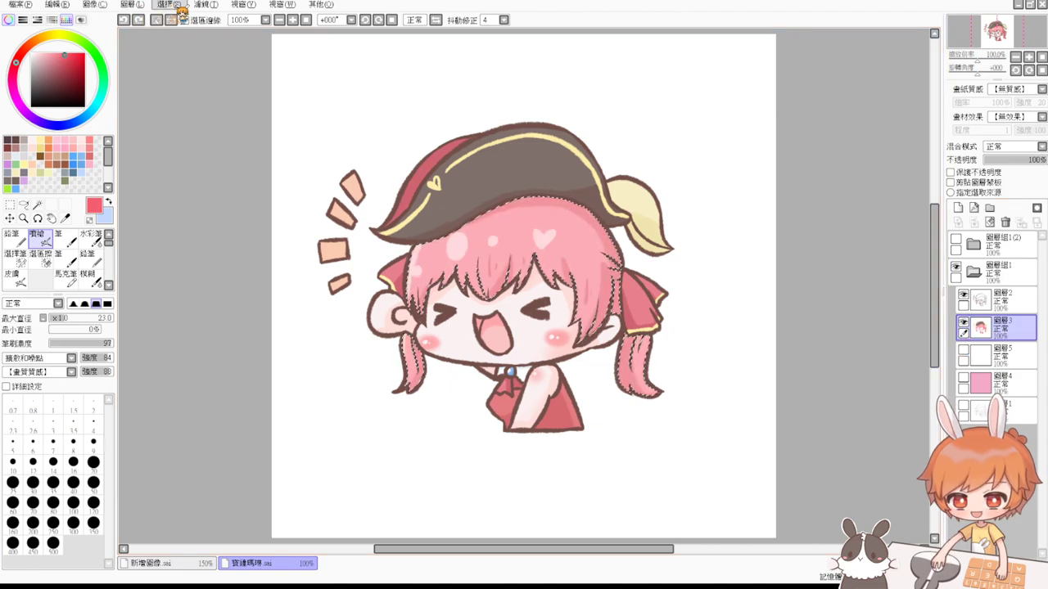
Step: Apply a colour adjustment filter that turns the selected hair vivid, saturated red, and clear the selection
left_click(206, 5)
left_click(219, 20)
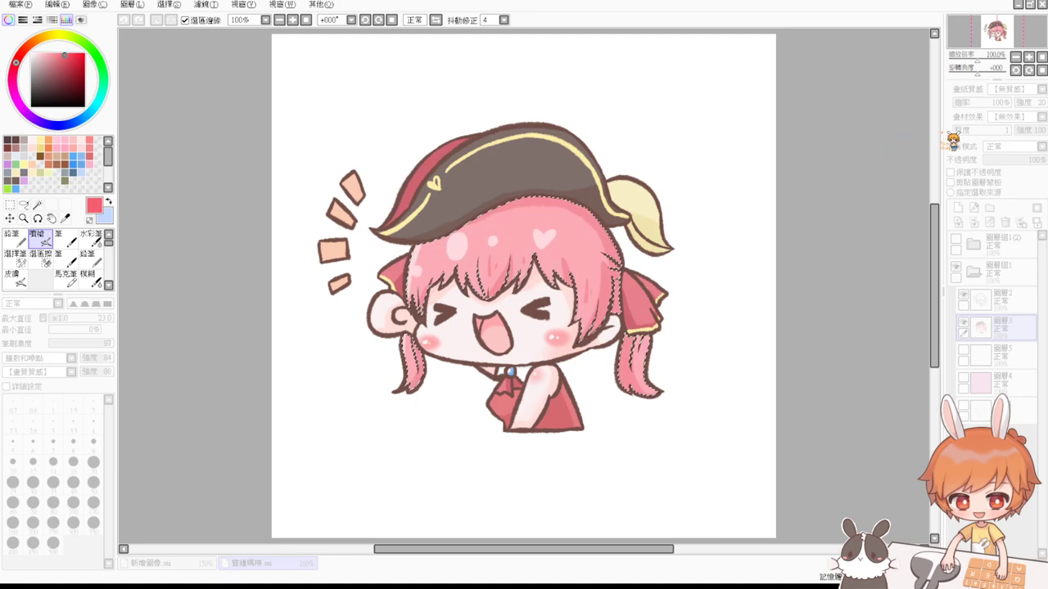
left_click_drag(892, 154, 868, 152)
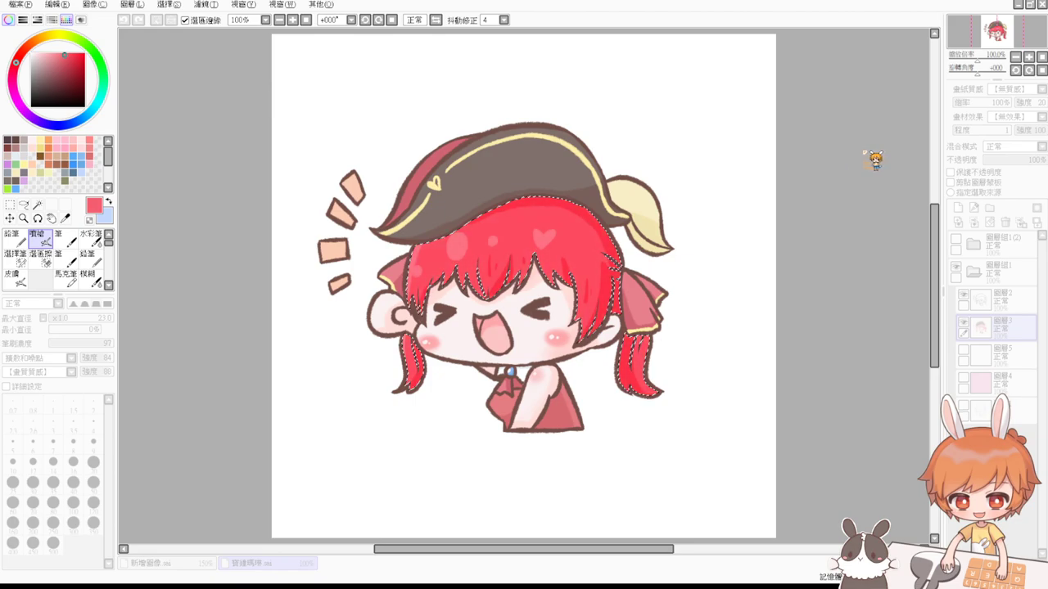
left_click(932, 173)
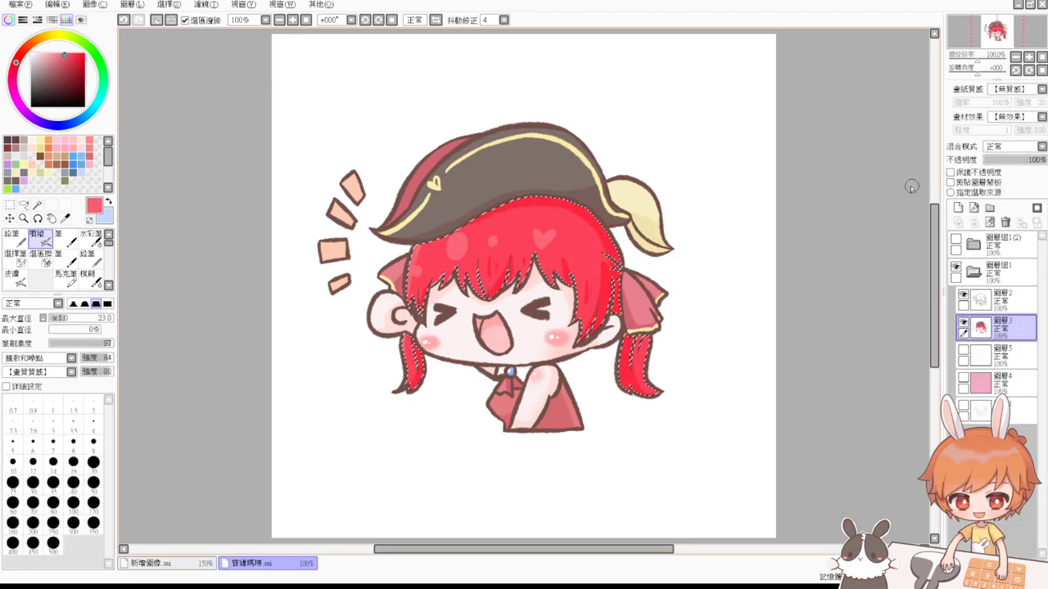
key("ctrl+d")
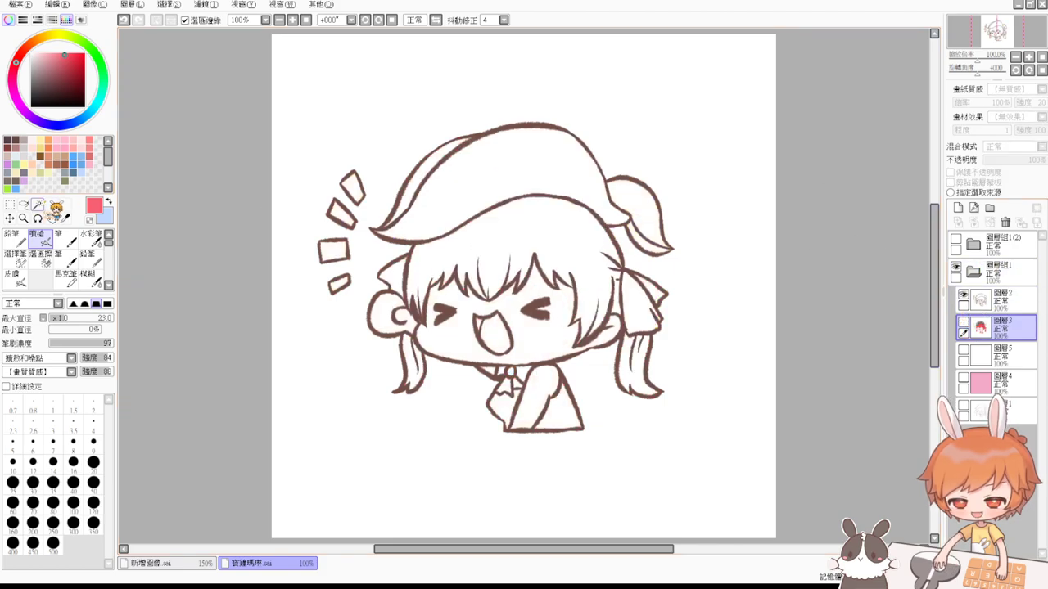
Step: Select the hat, its red inner flap and the left ribbon from the line art with the Magic Wand, undoing the picks from the ear onward
left_click(37, 205)
left_click(451, 189)
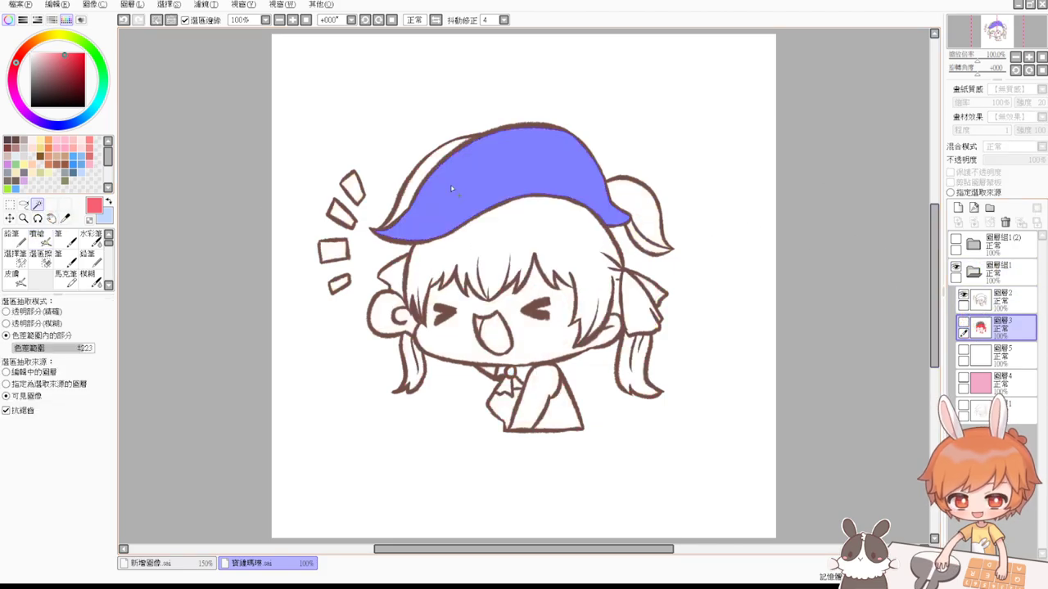
left_click(426, 170, "shift")
left_click(395, 288, "shift")
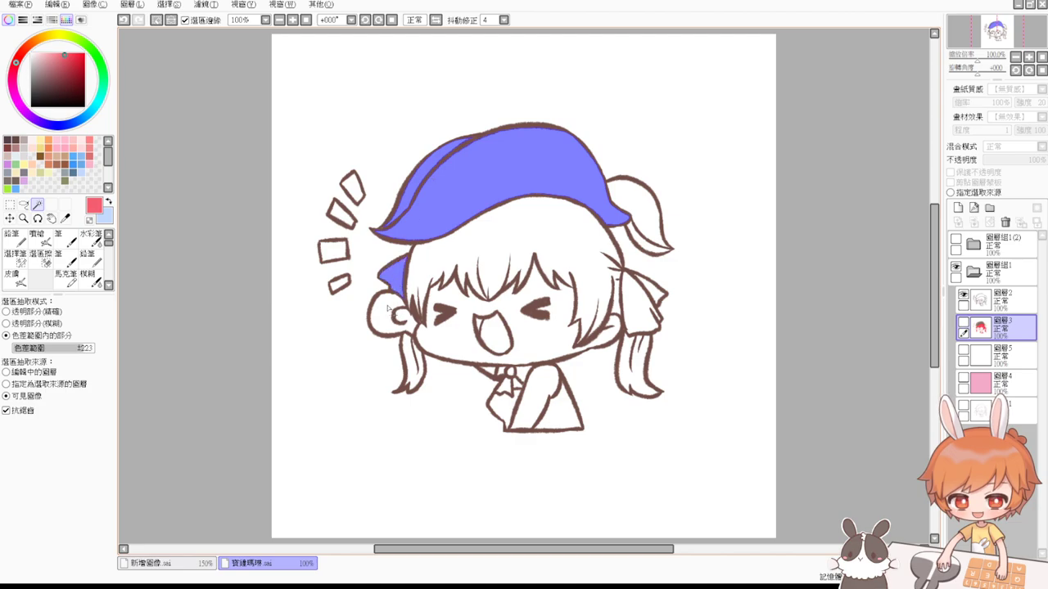
left_click(383, 317, "shift")
left_click(637, 306)
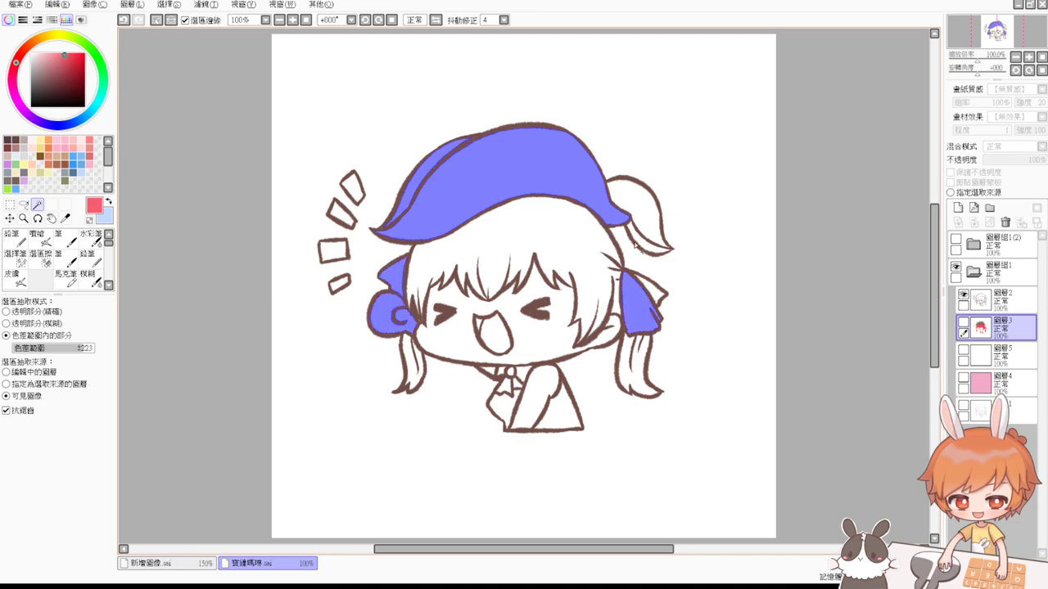
key("ctrl+z")
key("ctrl+z")
Step: Add the hat's feather, the right ribbon, the collar and bow, and the outfit to the selection
left_click(644, 212)
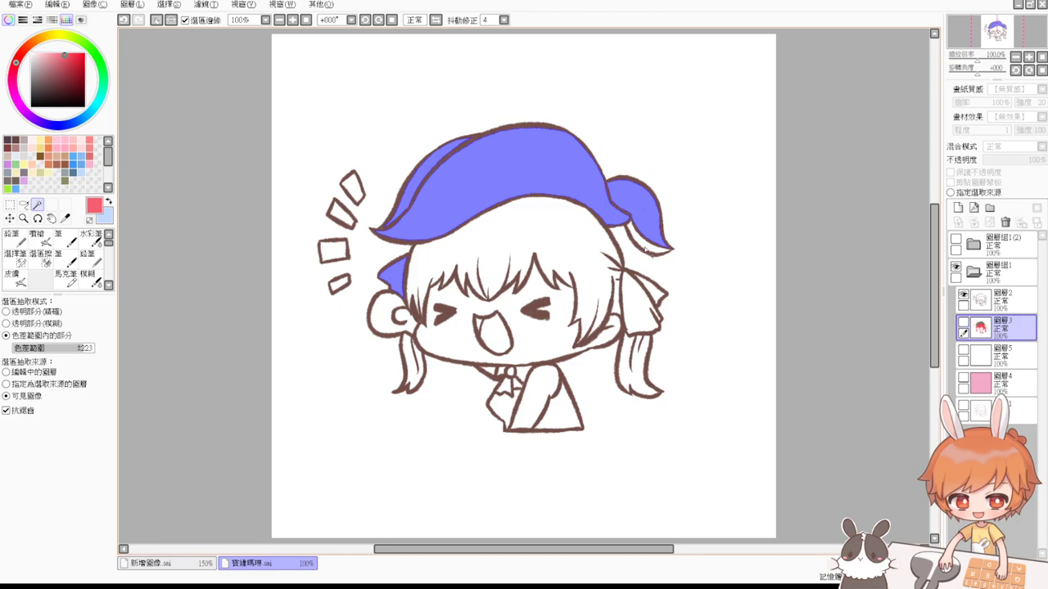
left_click(645, 249, "shift")
left_click(652, 292, "shift")
left_click(508, 396, "shift")
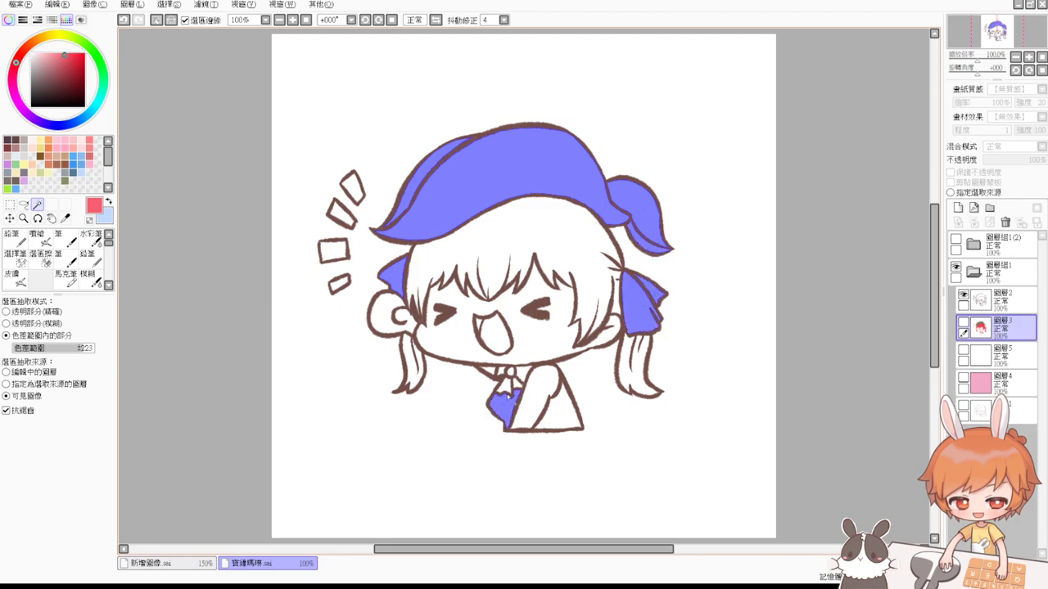
left_click(518, 384)
key("ctrl+z")
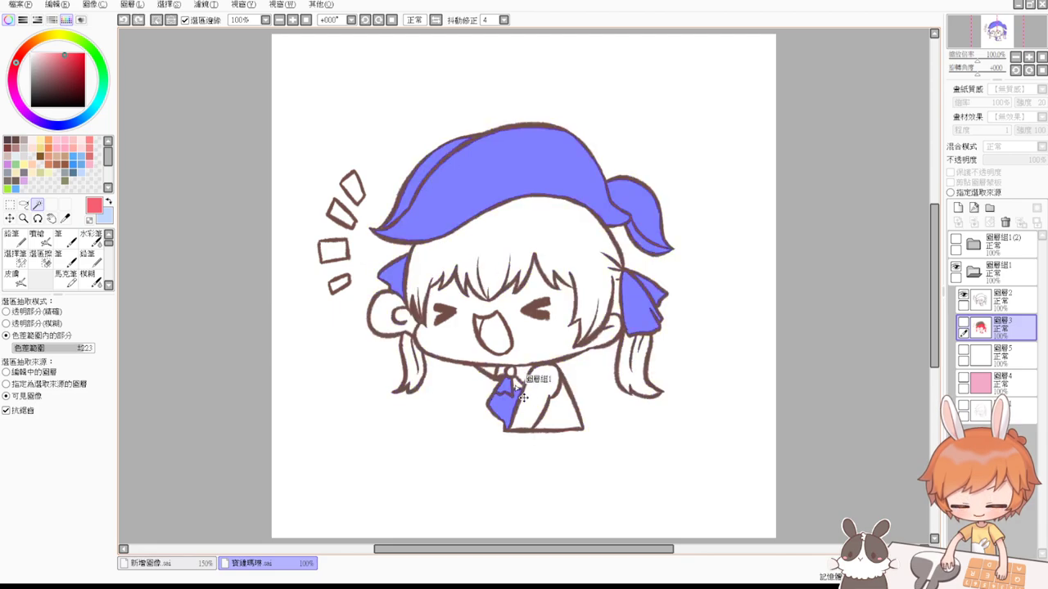
left_click(560, 405, "shift")
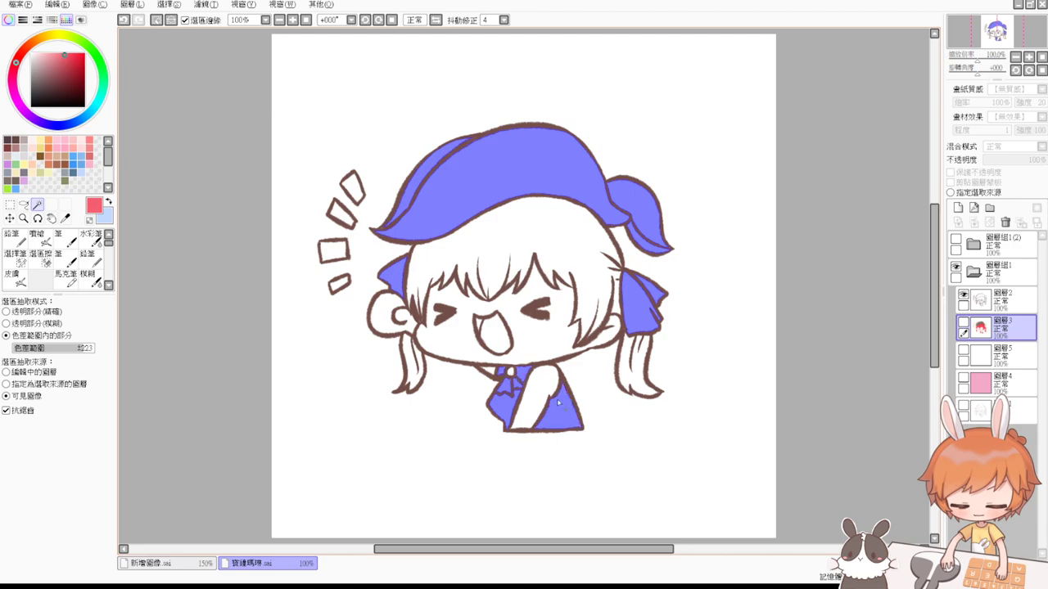
Step: Show colour layer 圖層3 and apply a colour adjustment filter making the selected hat, ribbons and clothes darker and more saturated, and clear the selection
left_click(964, 323)
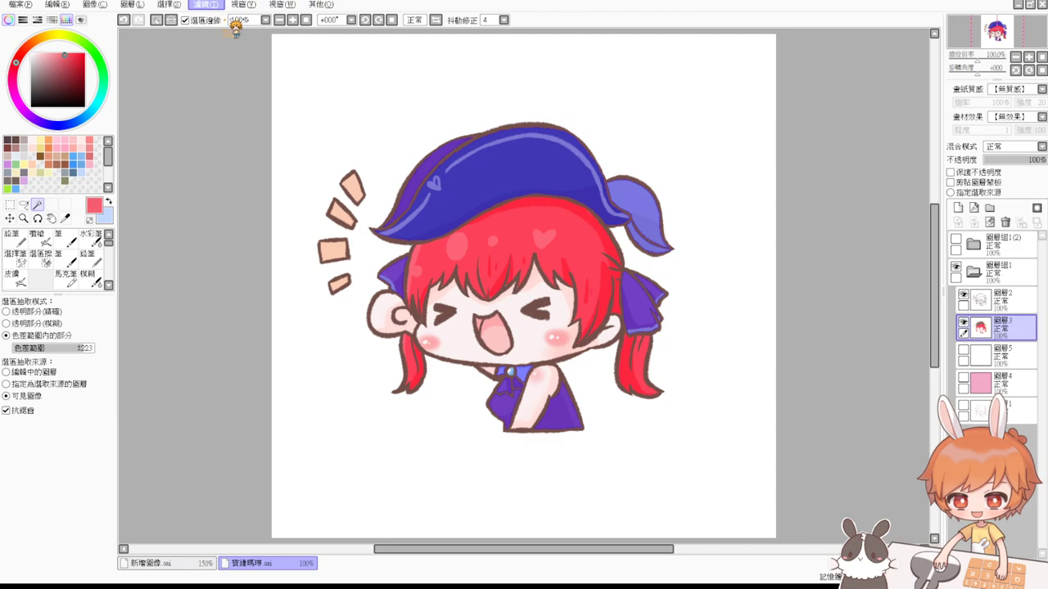
left_click(39, 239)
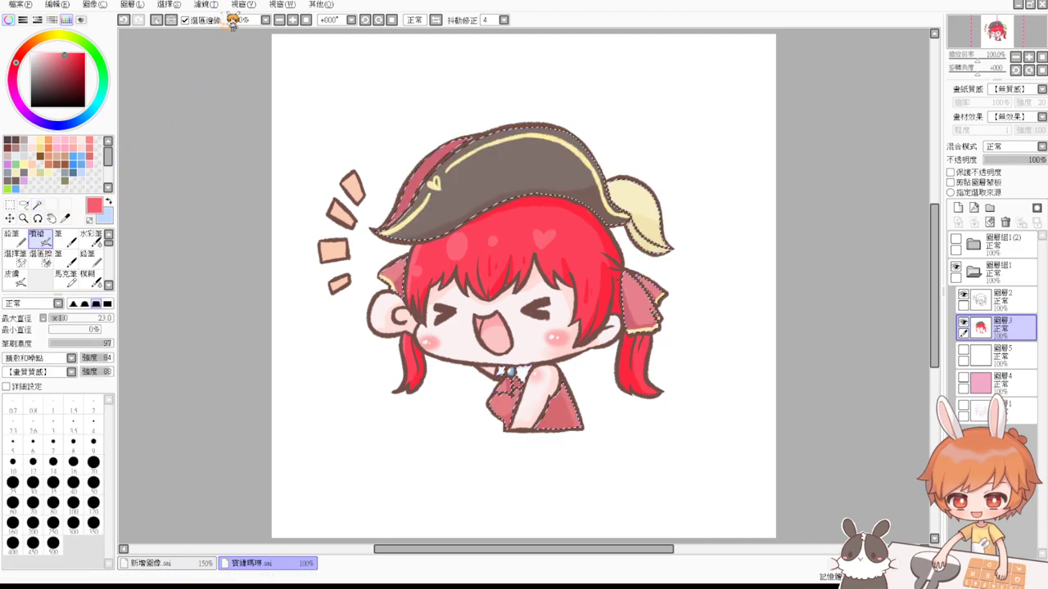
left_click(214, 6)
left_click(225, 23)
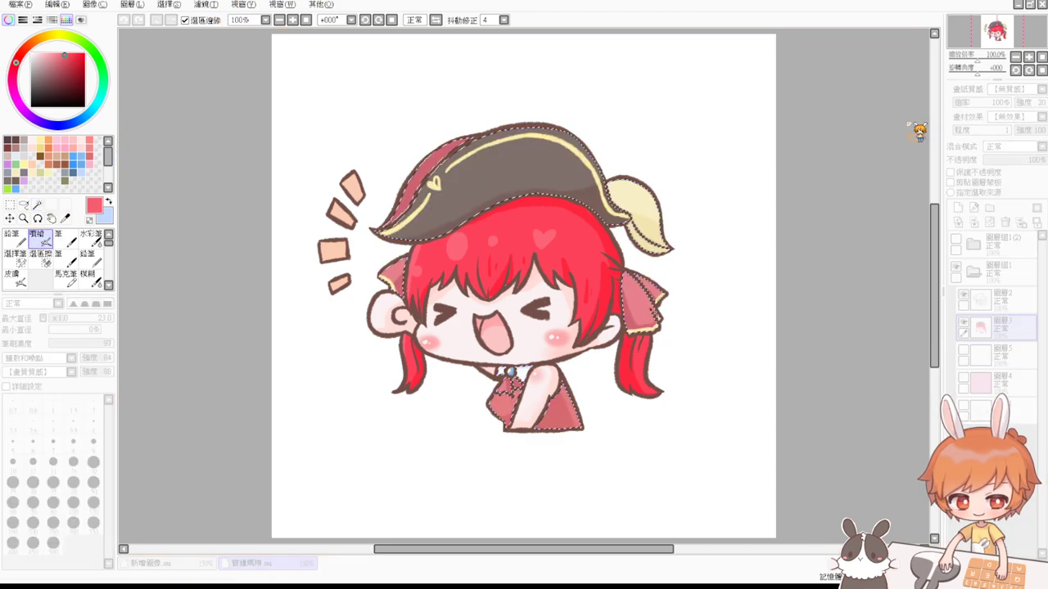
left_click_drag(887, 133, 855, 153)
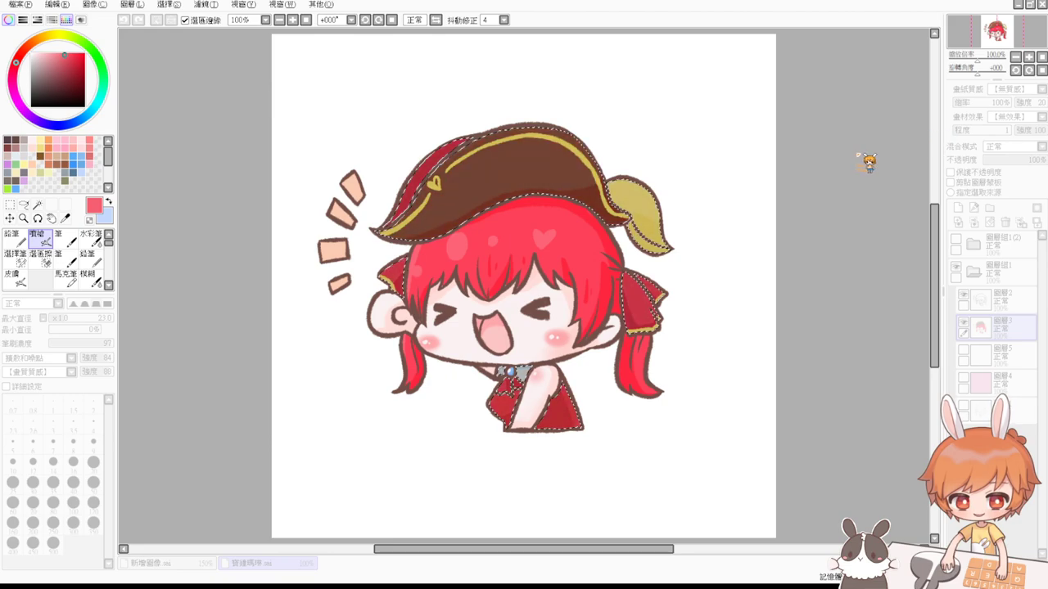
left_click(909, 176)
key("ctrl+d")
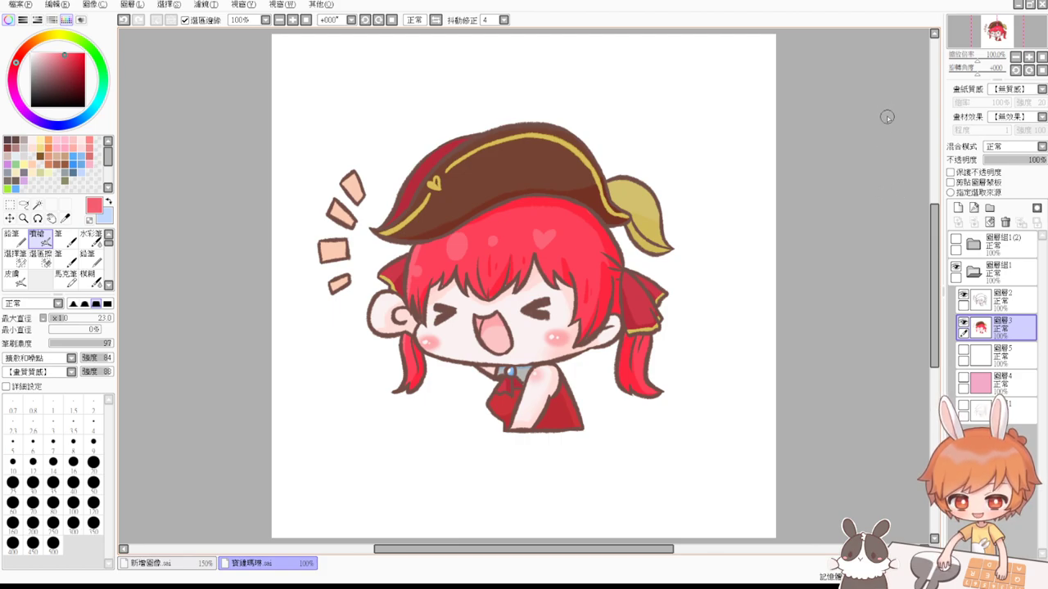
Step: Try a colour adjustment filter on line art layer 圖層2 that turns the brown outlines black
left_click(995, 300)
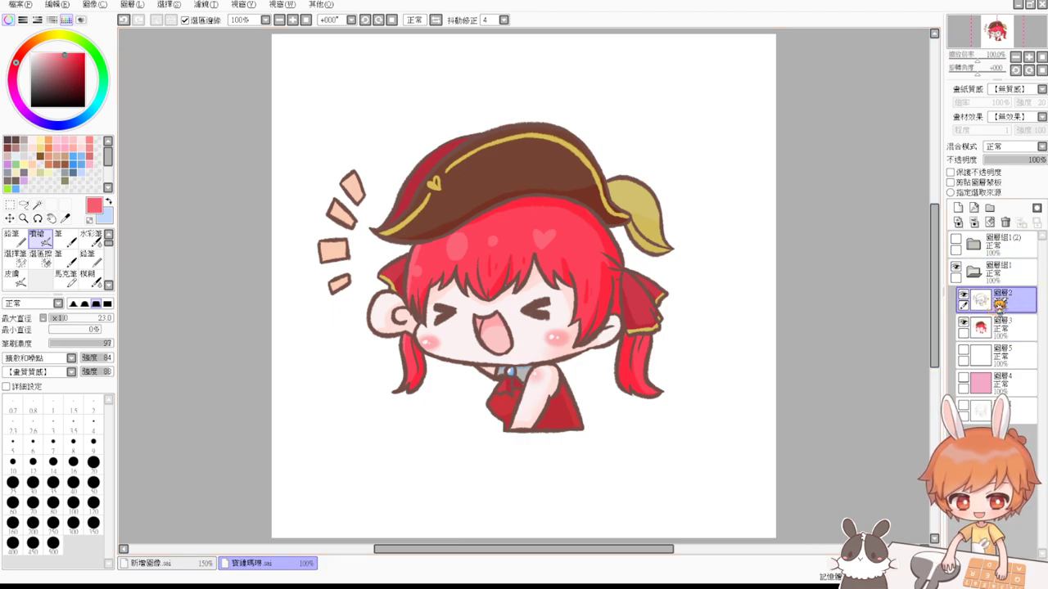
left_click(206, 6)
left_click(221, 29)
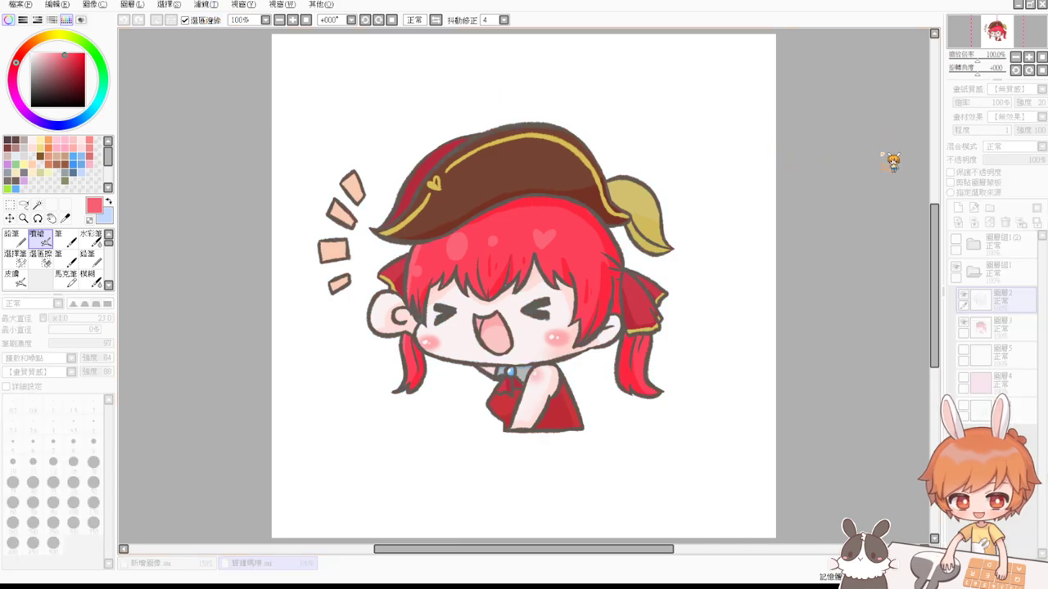
left_click_drag(884, 157, 768, 158)
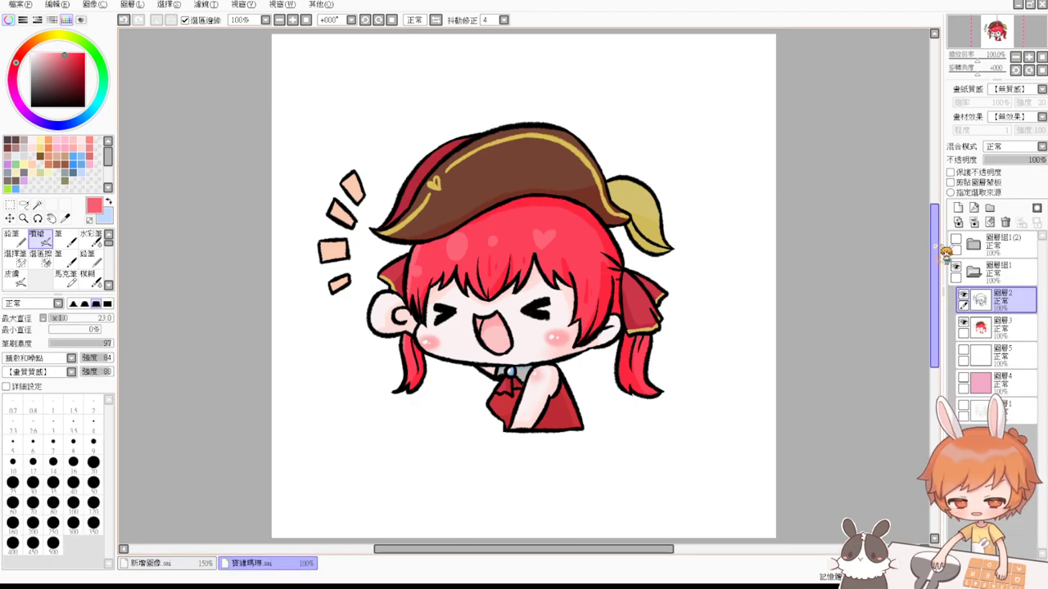
Step: Collapse 圖層組1 and swap its visibility with 圖層組1(2) to view the saturated and soft versions in turn
left_click(972, 272)
left_click(955, 268)
left_click(956, 268)
left_click(979, 245)
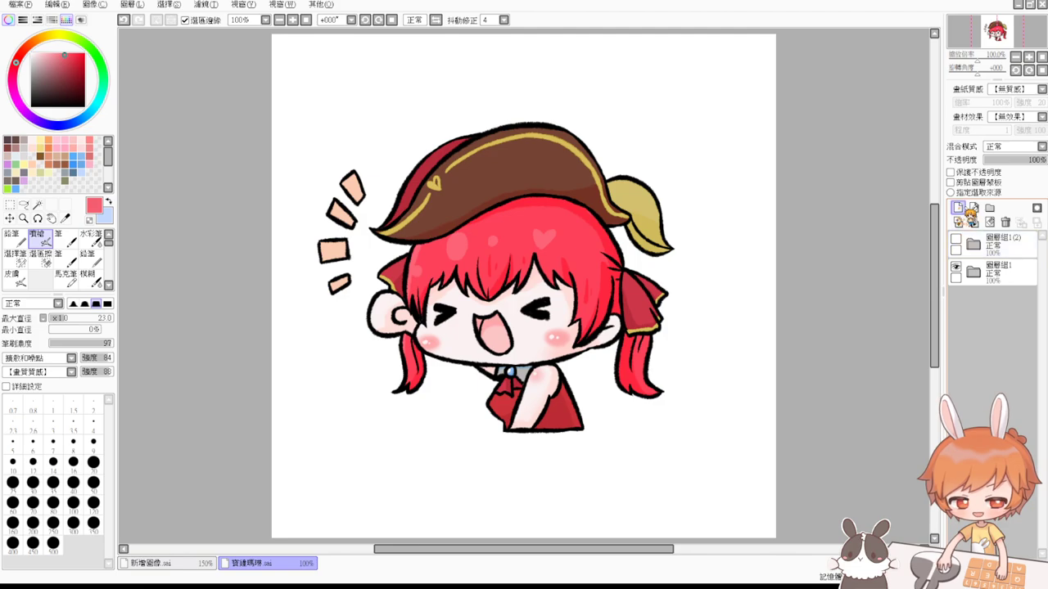
left_click(956, 267)
left_click(955, 239)
left_click(970, 270)
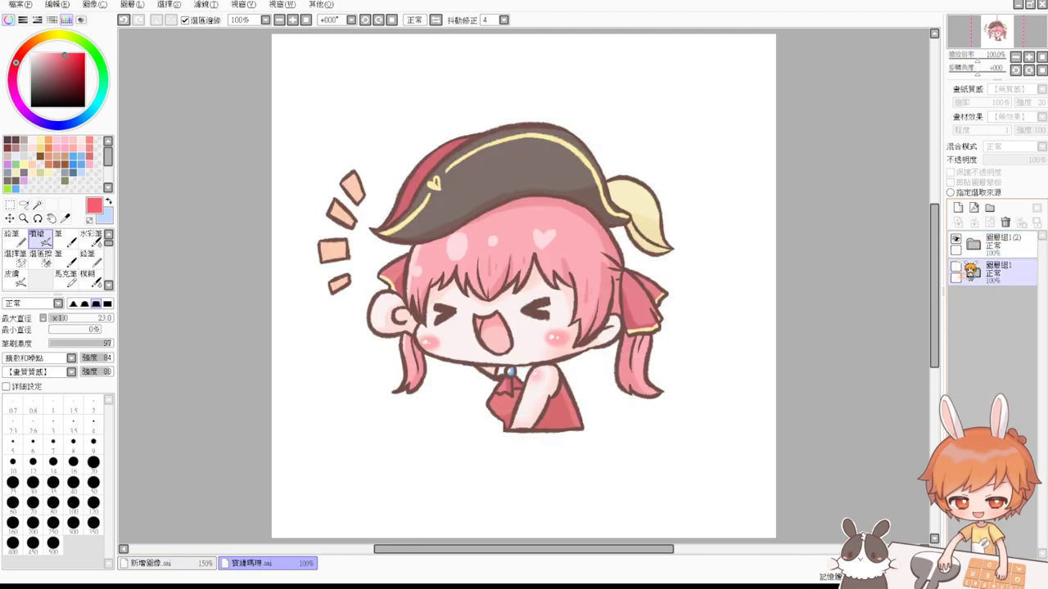
left_click(955, 267)
Step: Toggle 圖層組1(2) on and off over 圖層組1 to compare the soft colours with the oversaturated, black-lined version
left_click(970, 245)
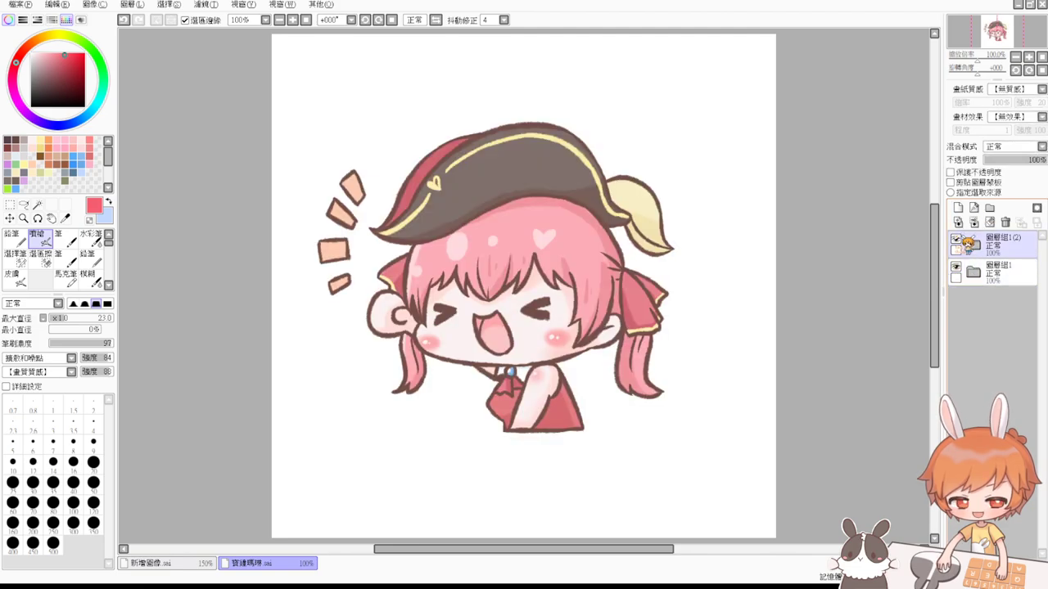
left_click(955, 239)
left_click(955, 239)
left_click(956, 239)
left_click(955, 239)
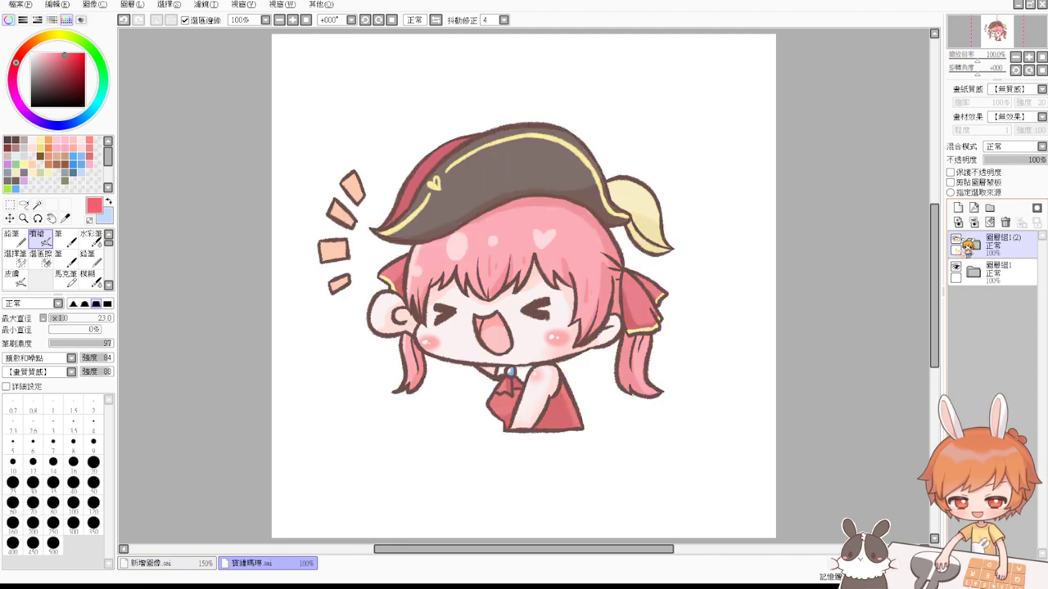
left_click(971, 271)
left_click(974, 259)
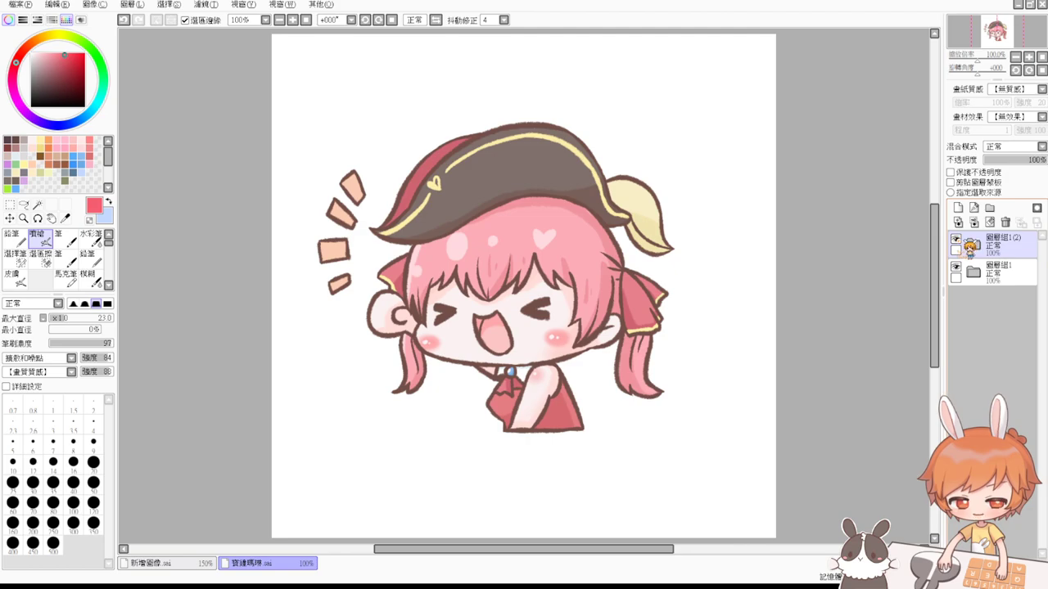
left_click(956, 239)
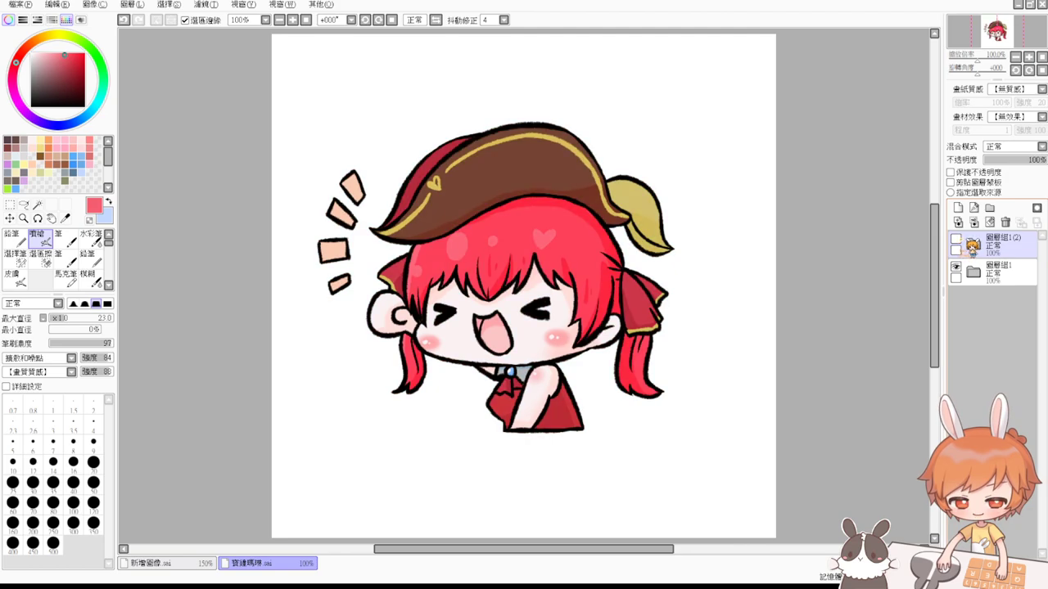
left_click(970, 269)
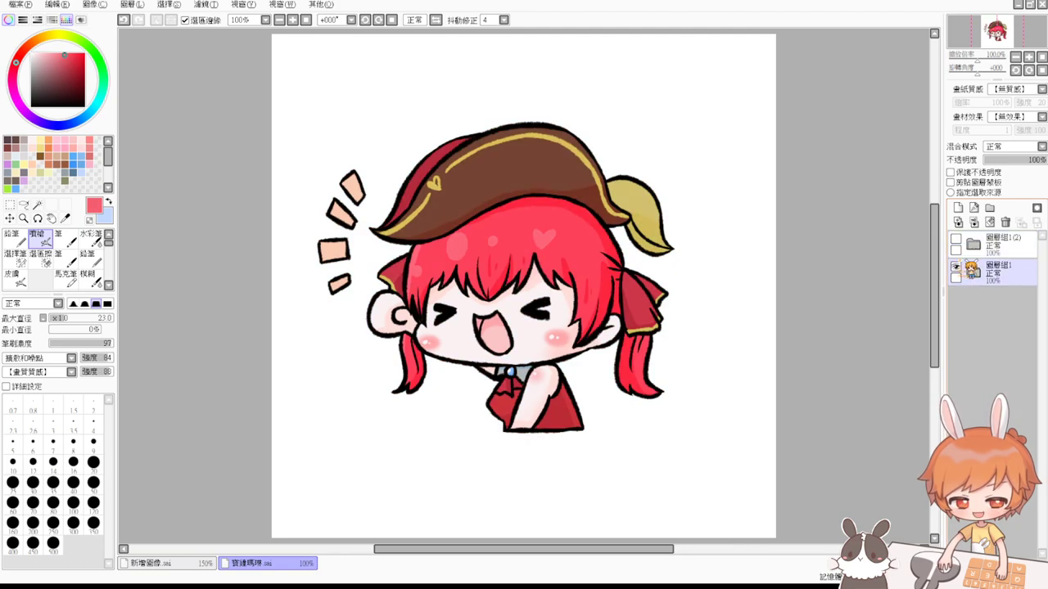
Step: Expand 圖層組1 again and restore the brown outlines on line art layer 圖層2
left_click(972, 274)
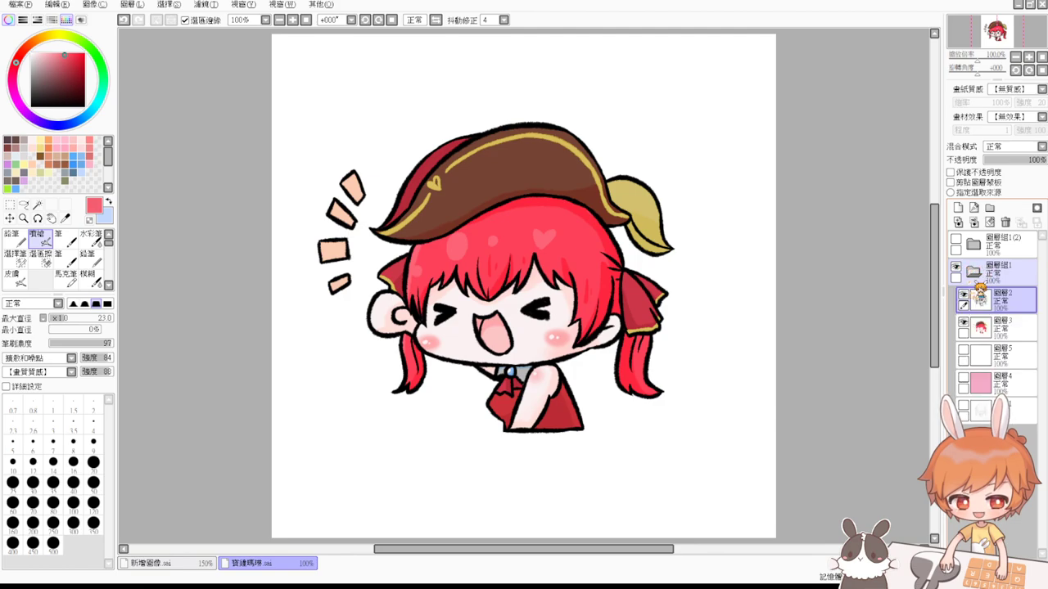
left_click(980, 299)
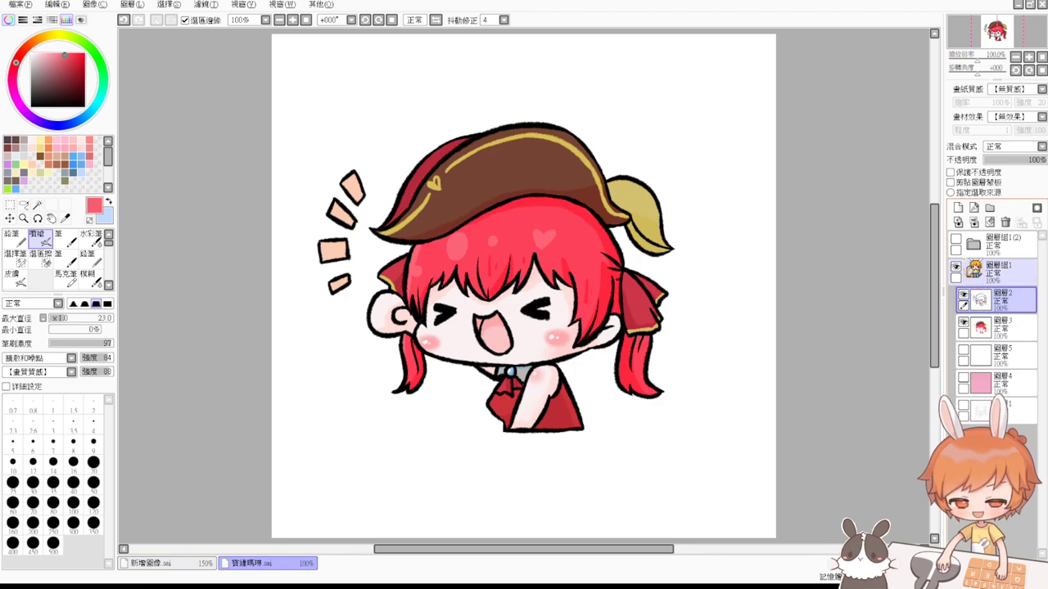
left_click_drag(935, 245, 934, 236)
left_click(954, 239)
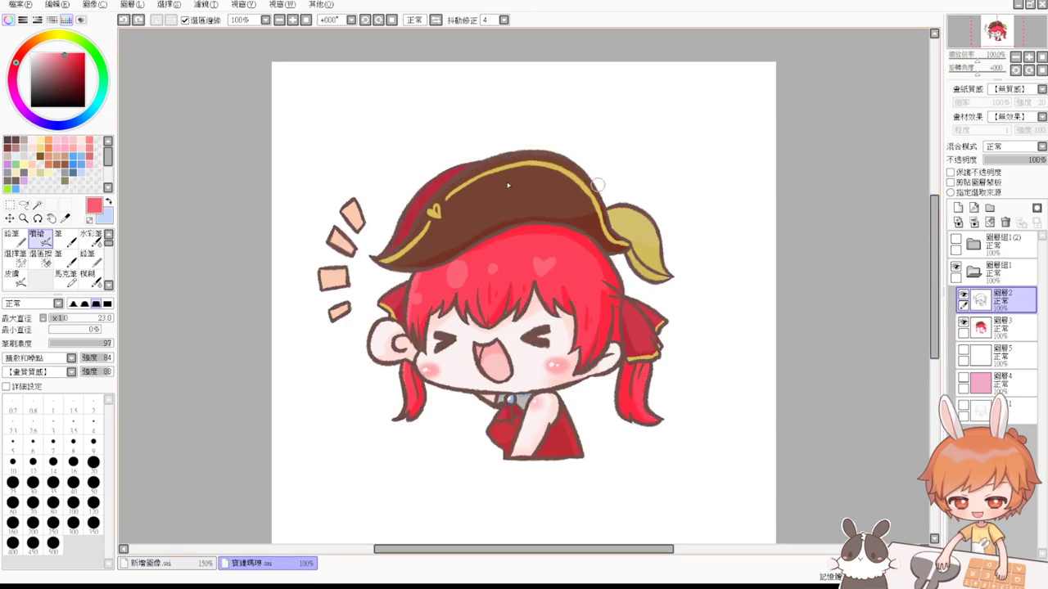
Step: Show the pink background layer 圖層4 and fill it with a vivid, saturated hot pink
left_click(963, 378)
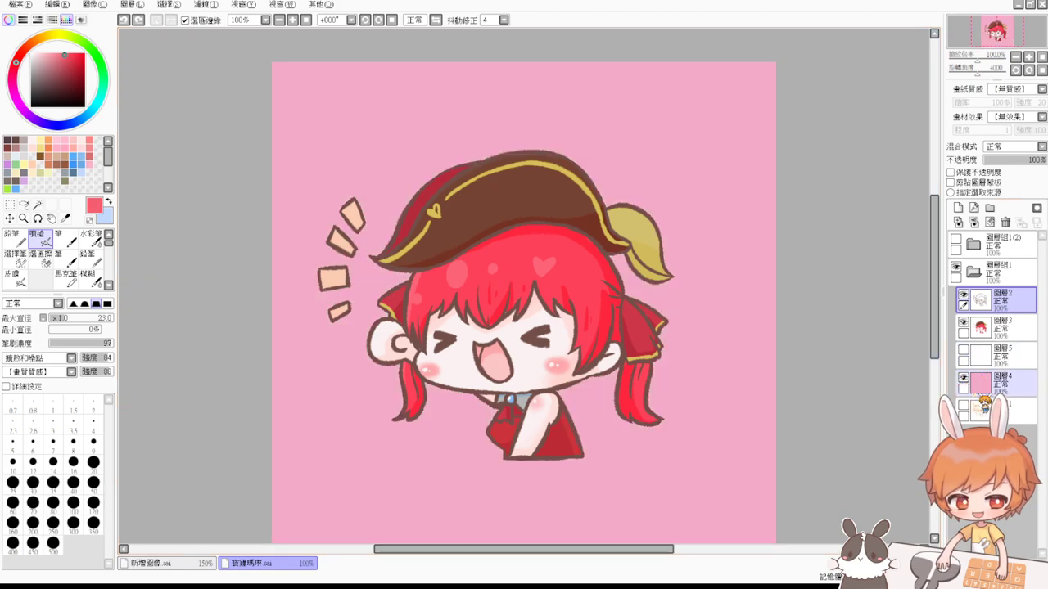
left_click(993, 390)
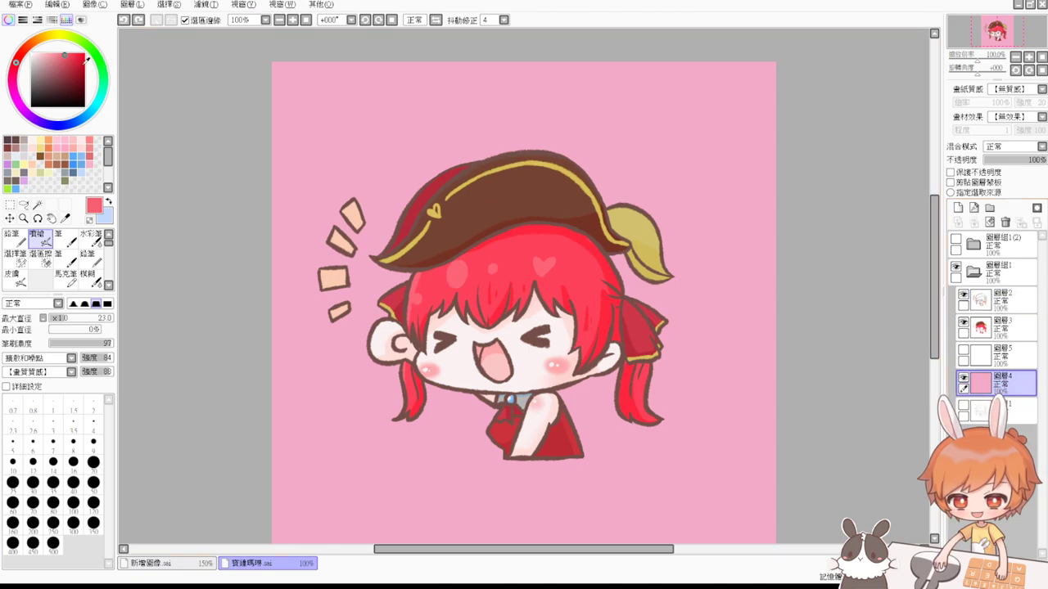
left_click(321, 97)
left_click(67, 55)
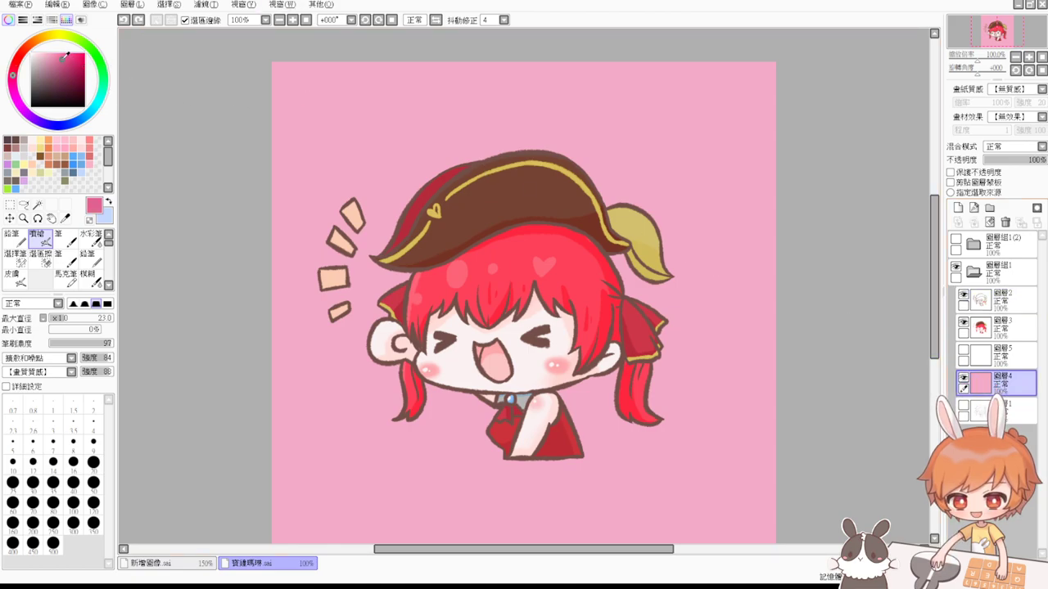
key("ctrl+f")
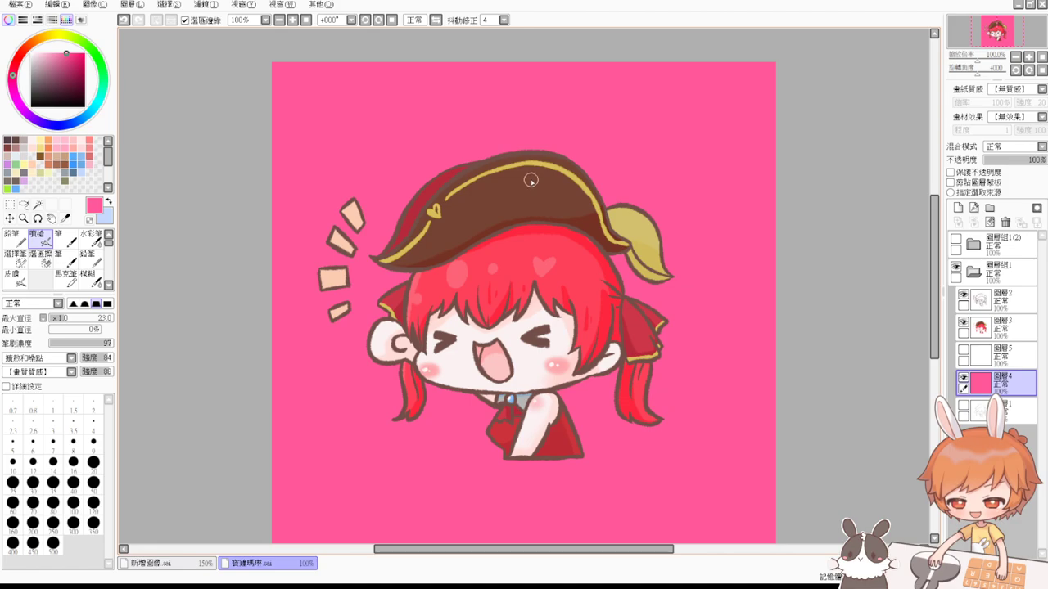
Step: Apply a colour adjustment filter to line art layer 圖層2 that turns the outlines black against the pink background
left_click(1000, 299)
left_click(211, 5)
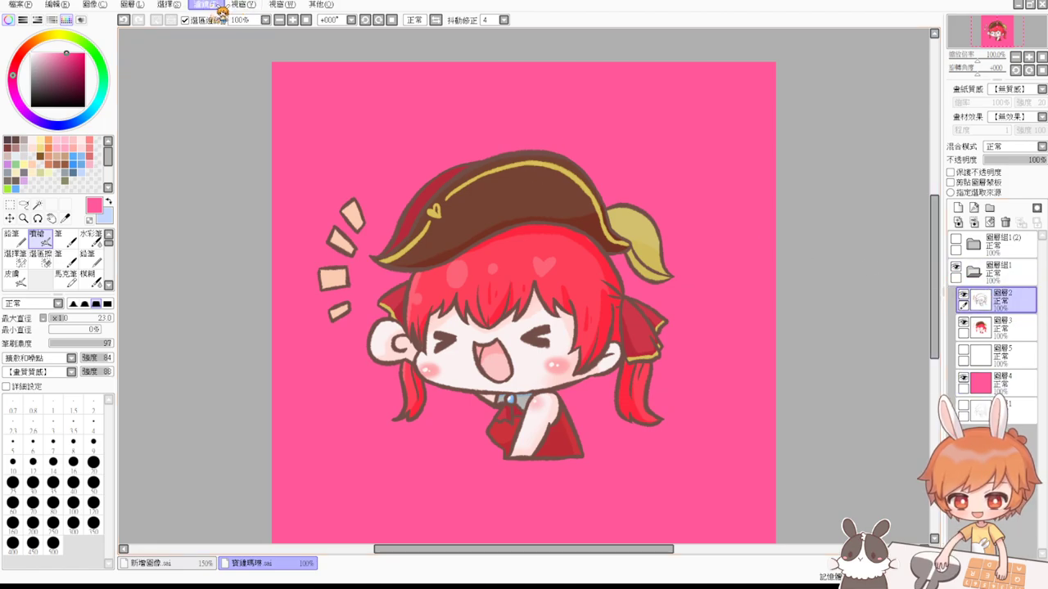
left_click(229, 20)
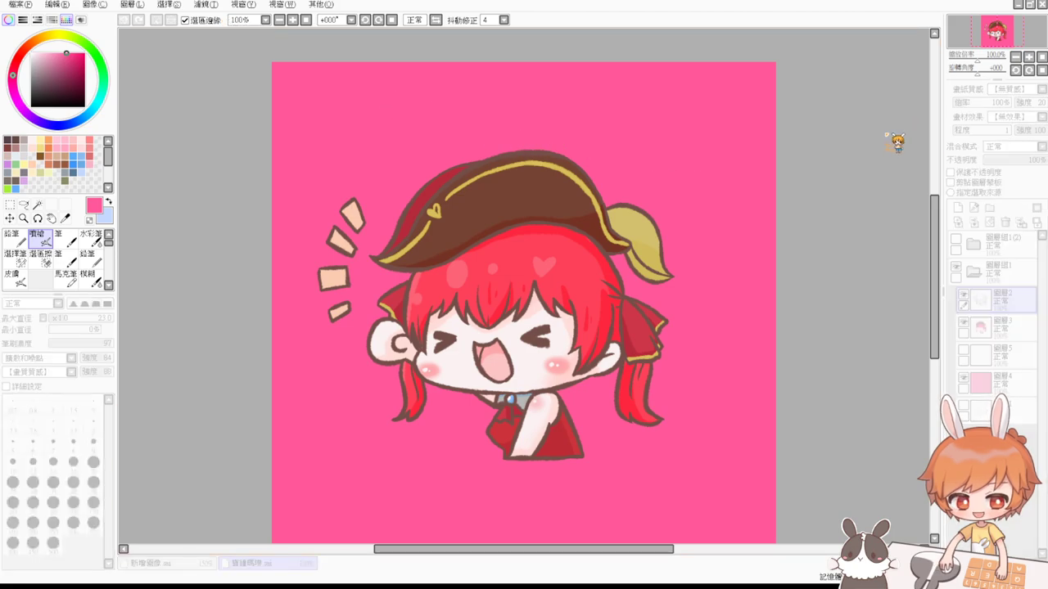
left_click_drag(889, 152, 794, 153)
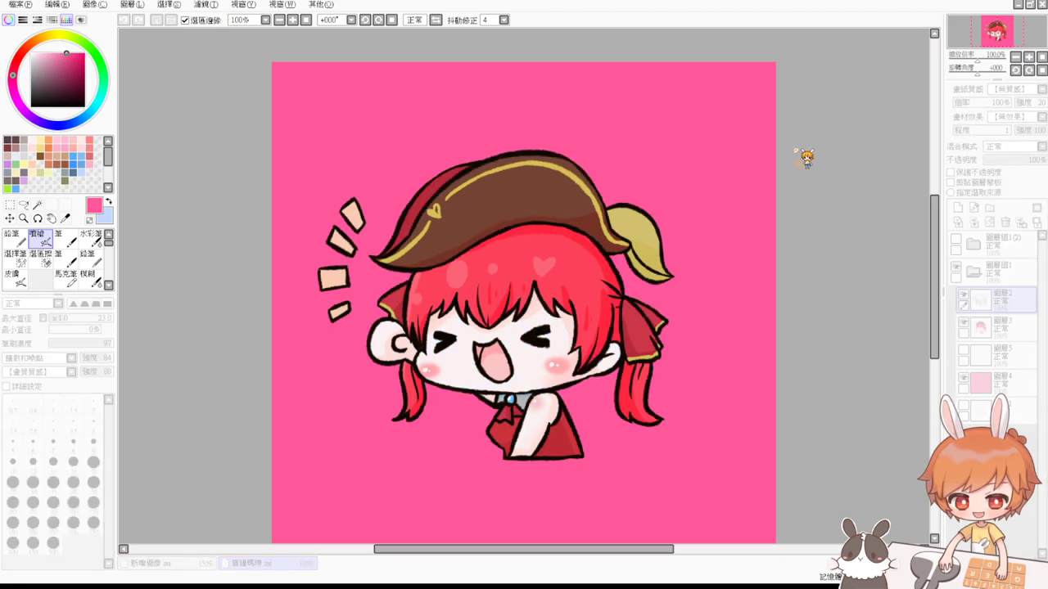
left_click(912, 175)
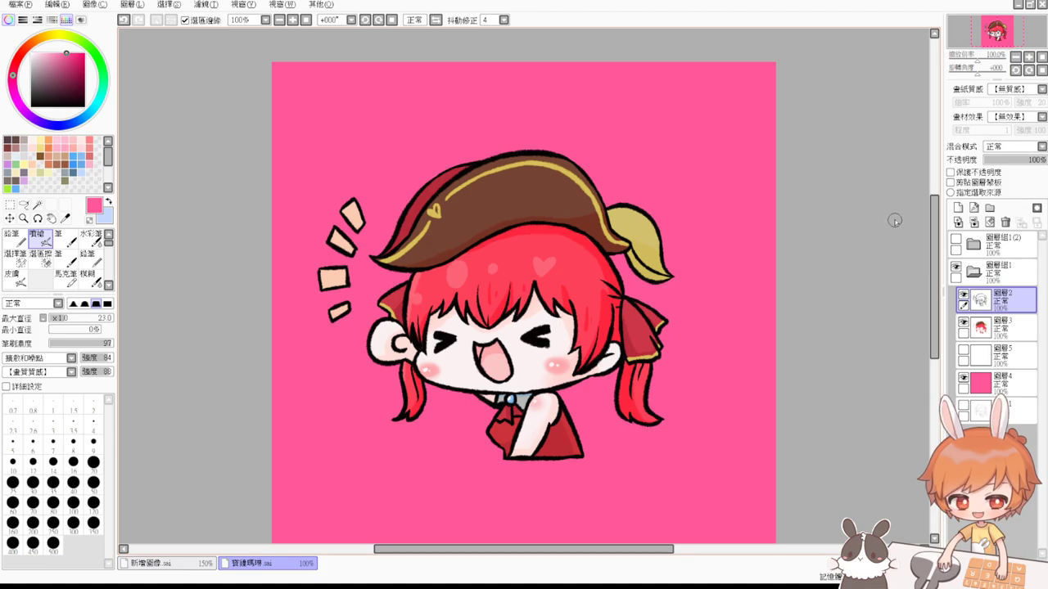
Step: Collapse and hide 圖層組1, and show 圖層組1(2) to view the soft-coloured version for comparison
left_click(986, 270)
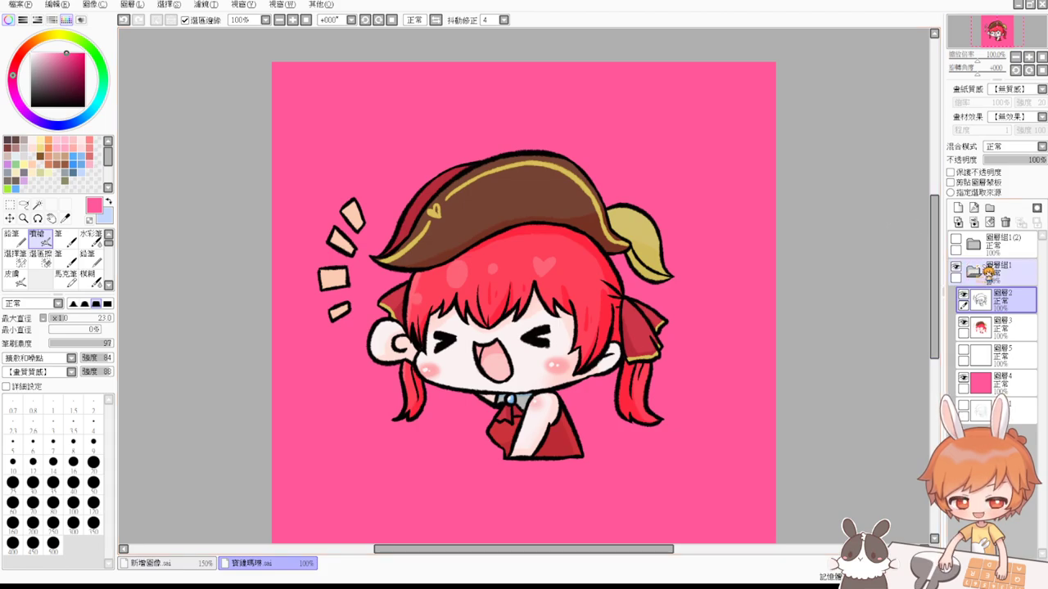
left_click(973, 271)
left_click(955, 267)
left_click(971, 247)
left_click(956, 240)
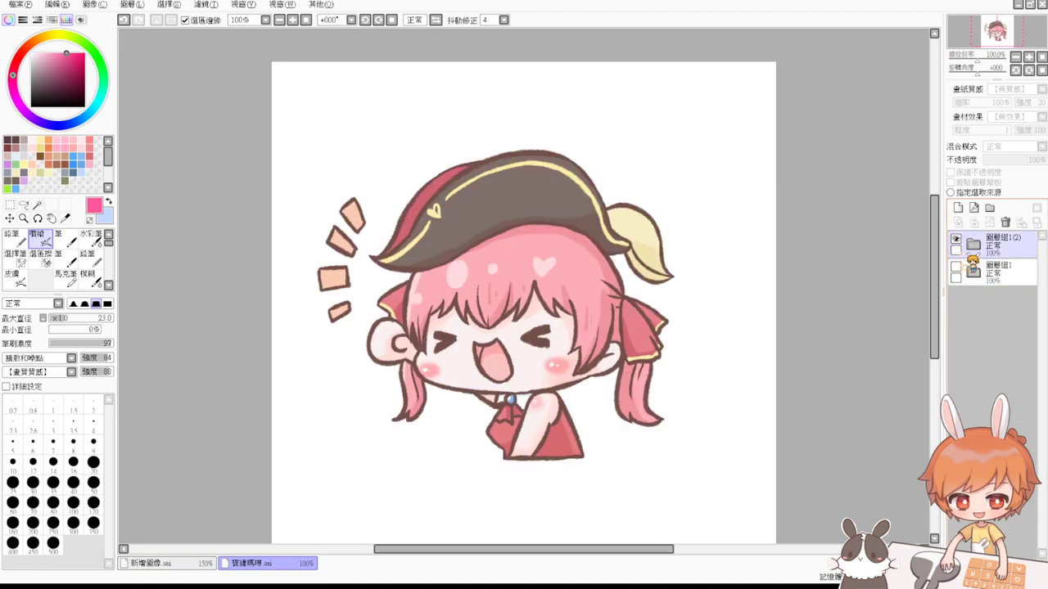
Step: Expand 圖層組1(2), show its soft pink background layer 圖層4(2) behind the pirate illustration, and select the group
left_click(974, 245)
left_click(963, 349)
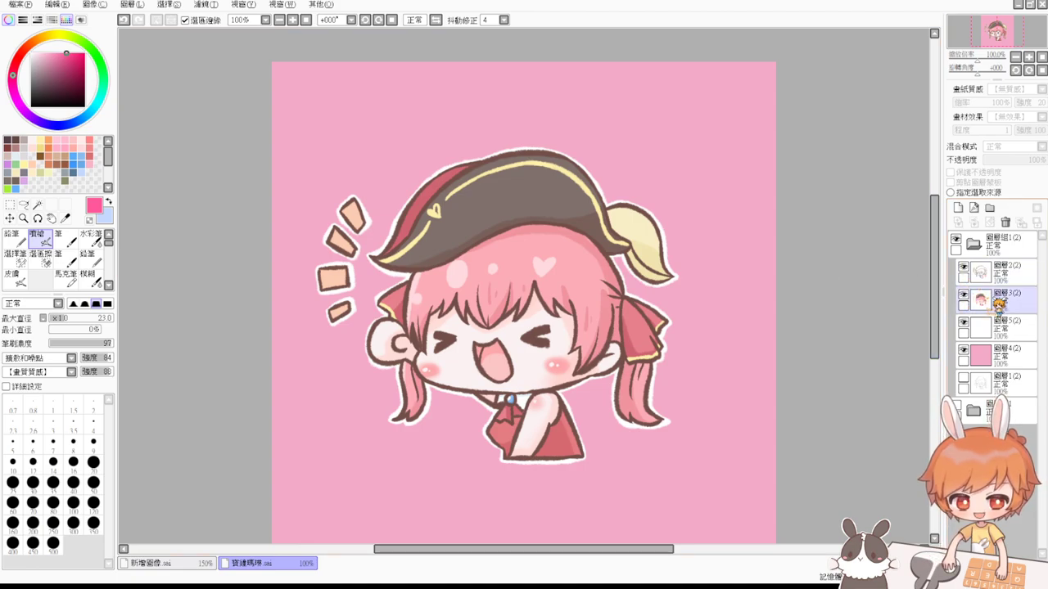
left_click(1007, 246)
left_click(1008, 247)
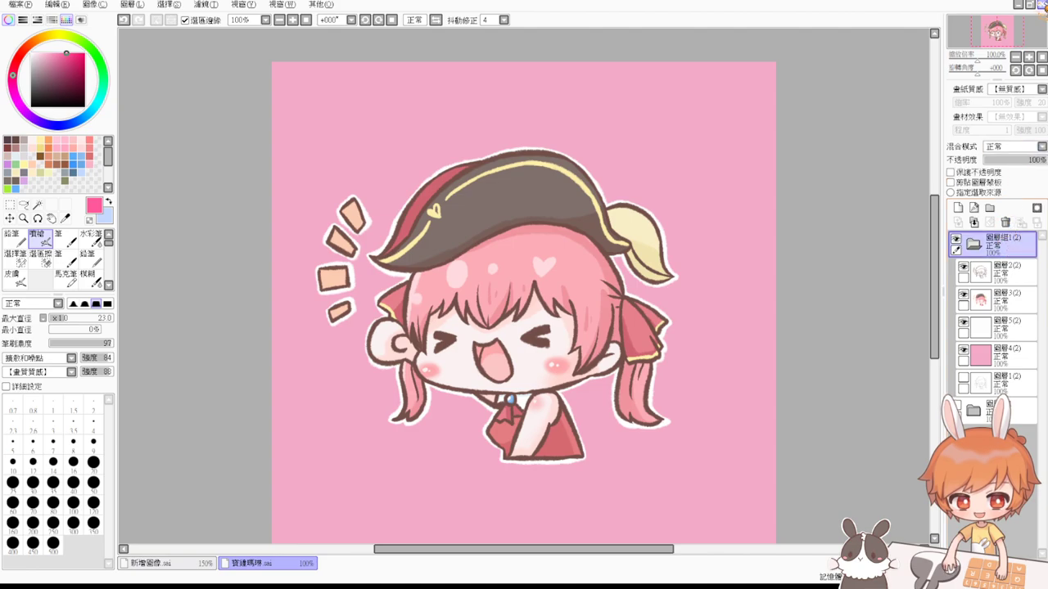
Step: Close the pirate illustration 寶鐘瑪琳.sai and the blank 新增圖像.sai
left_click(1040, 5)
left_click(553, 324)
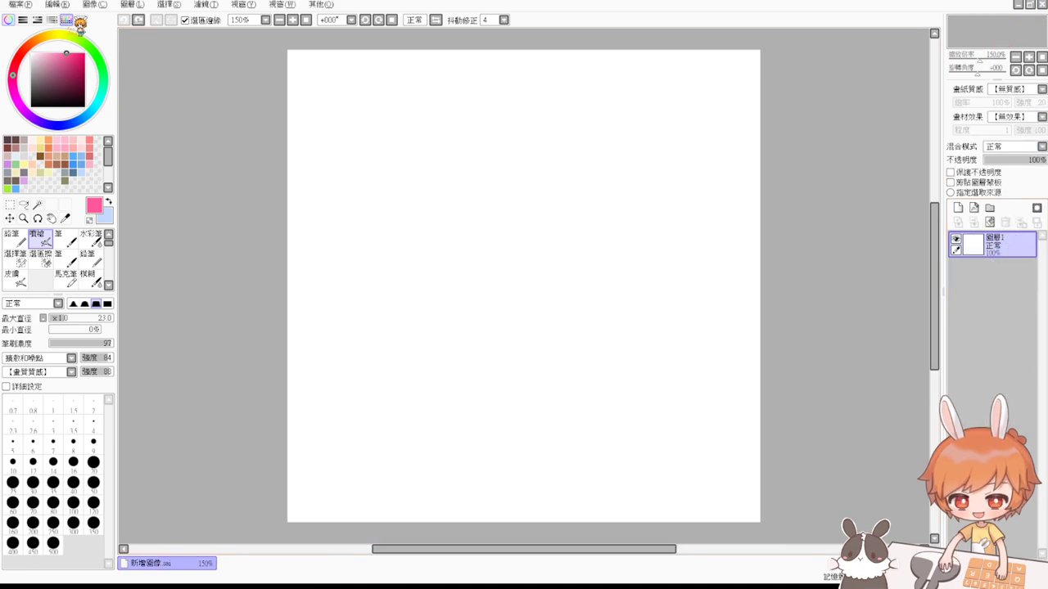
left_click(1041, 5)
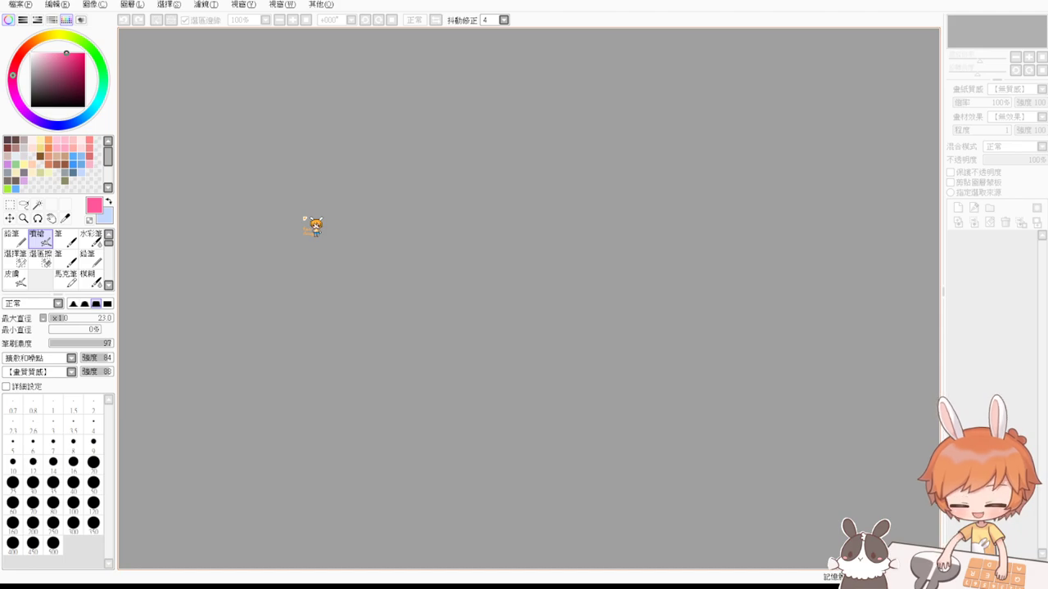
Step: Change the foreground colour to a lighter, softer pink
left_click_drag(56, 54, 50, 53)
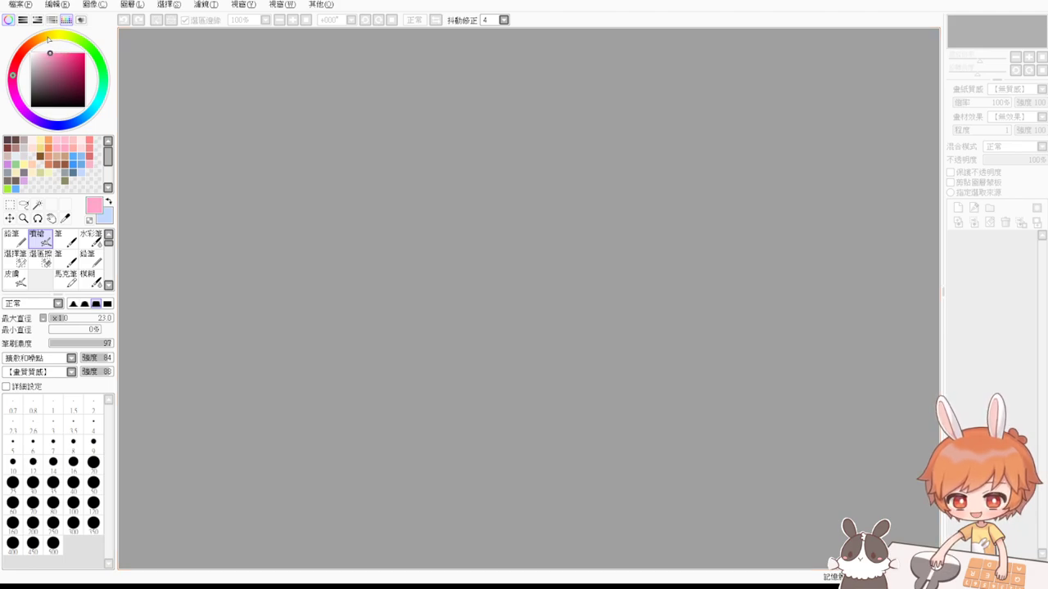
left_click(47, 52)
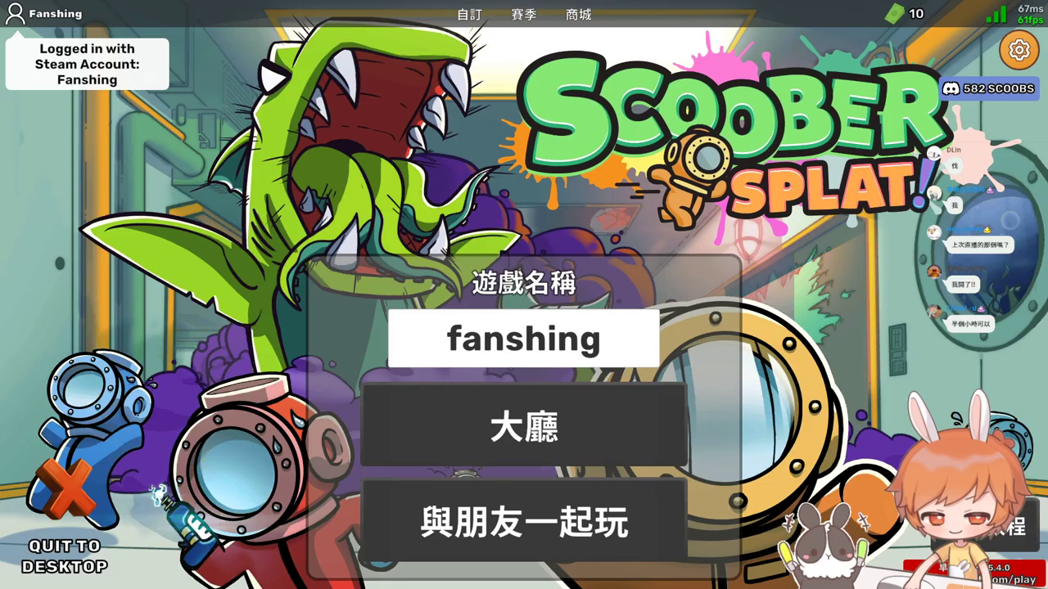
Step: Switch to Scoober Splat and create a new game for playing with friends
left_click(539, 524)
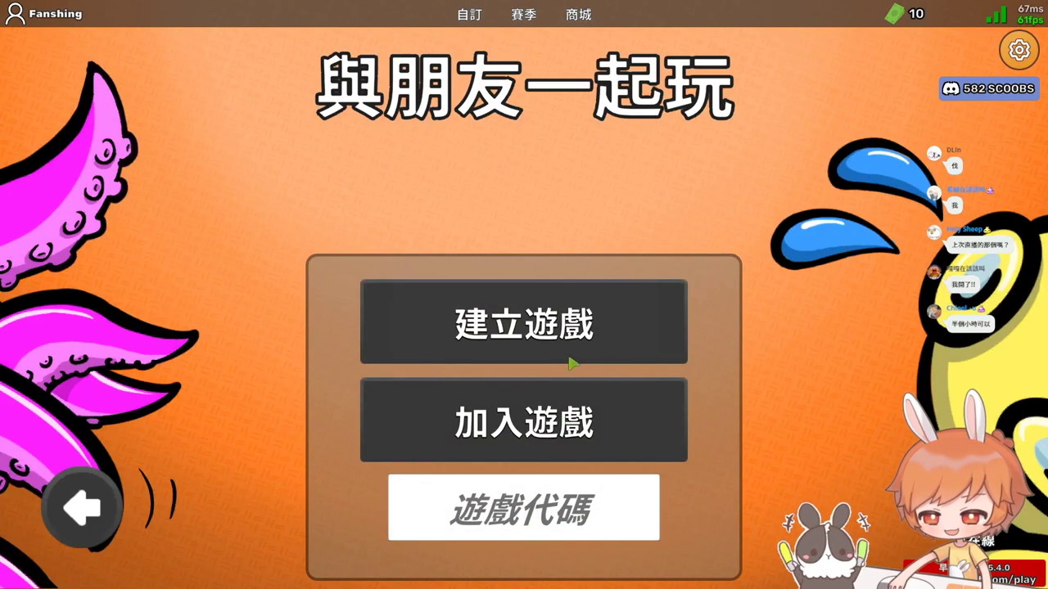
left_click(505, 338)
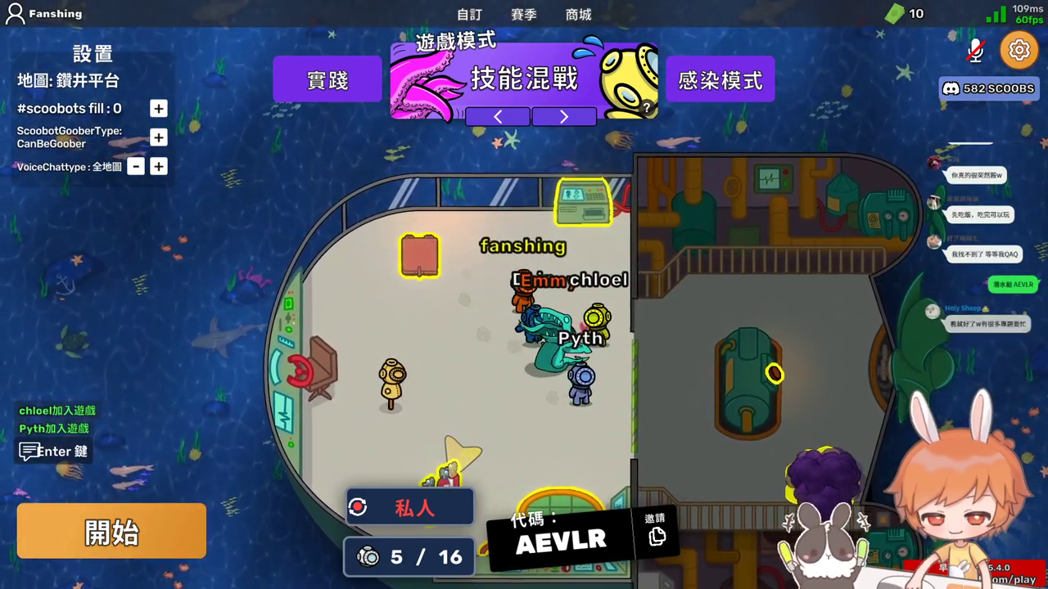
Step: Walk the diver around the private lobby and unmute the microphone
key("s")
key("a")
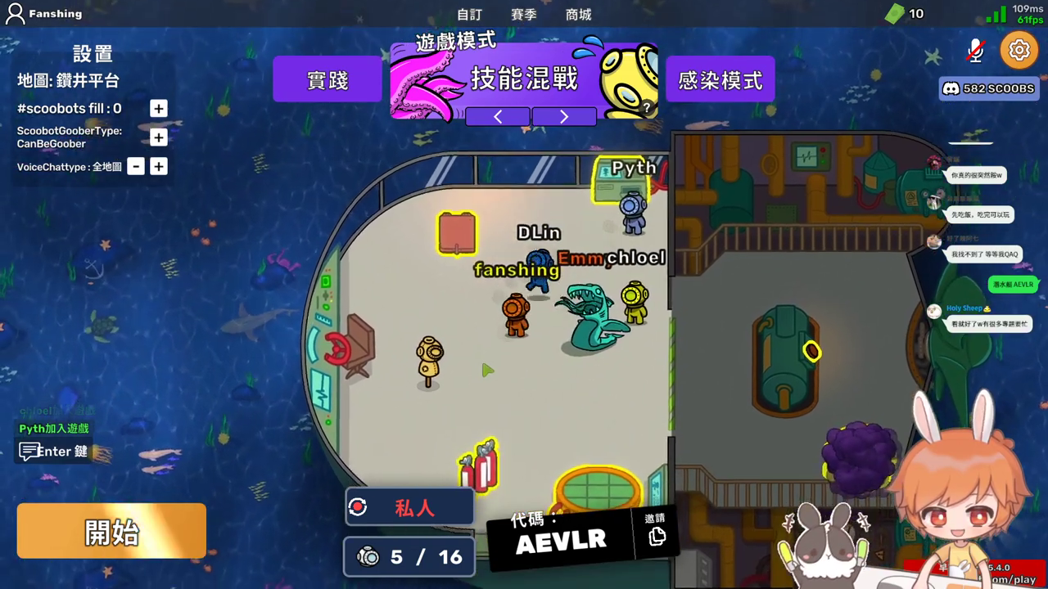
key("s")
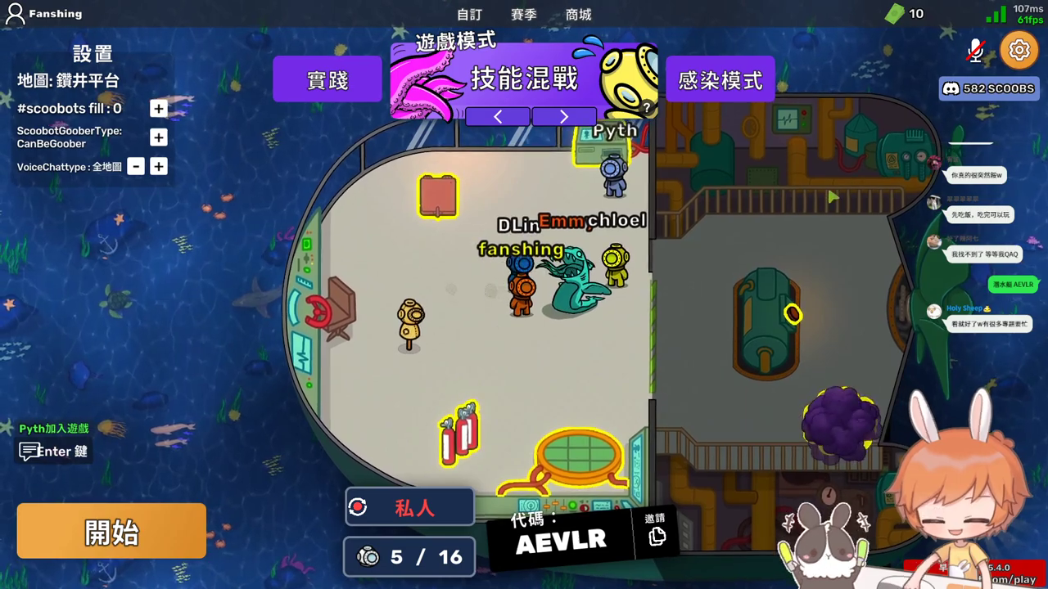
left_click(976, 54)
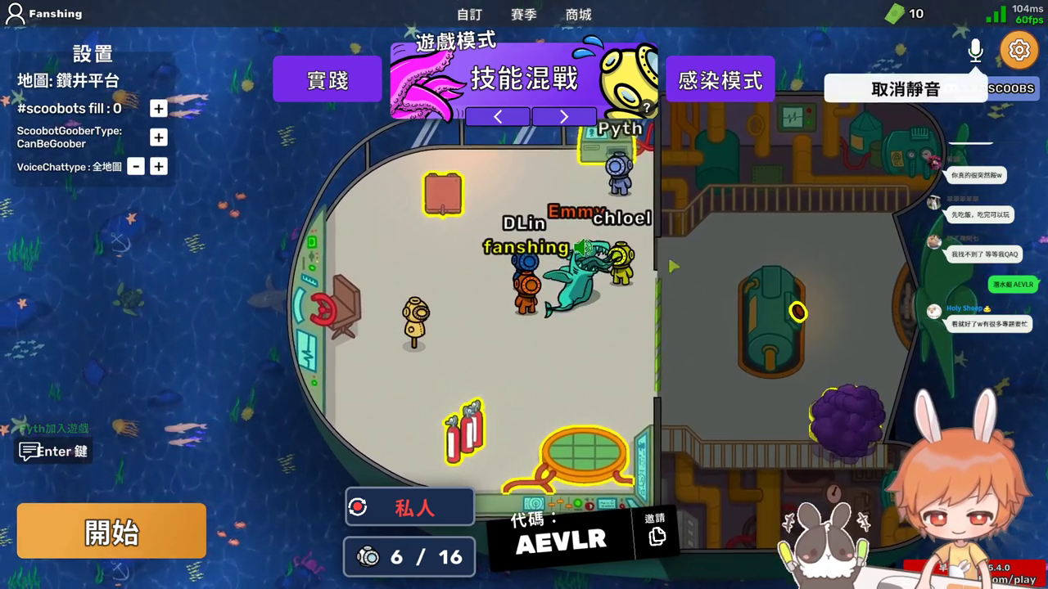
key("a")
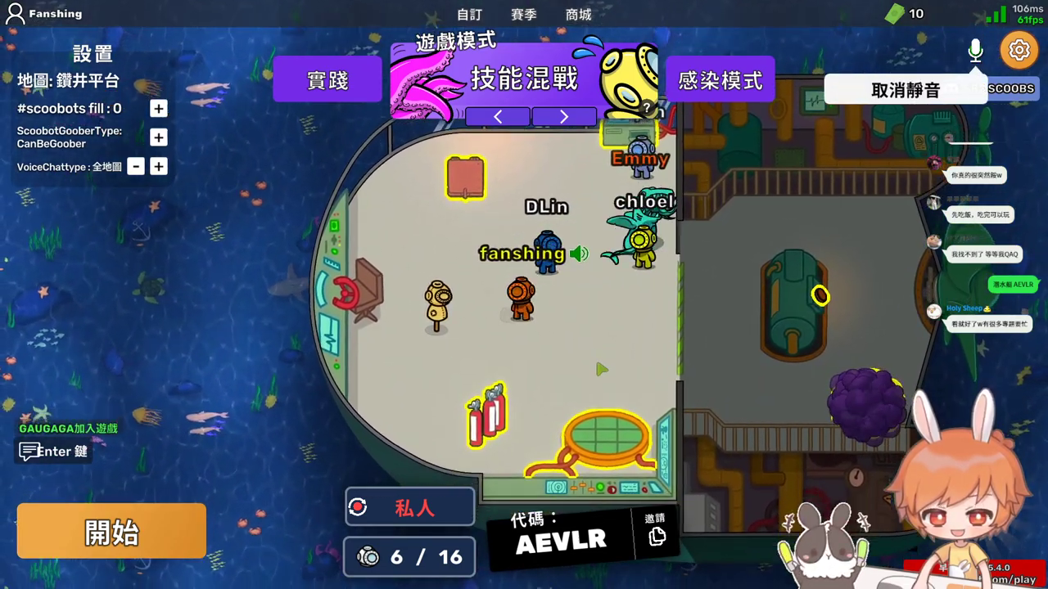
key("d")
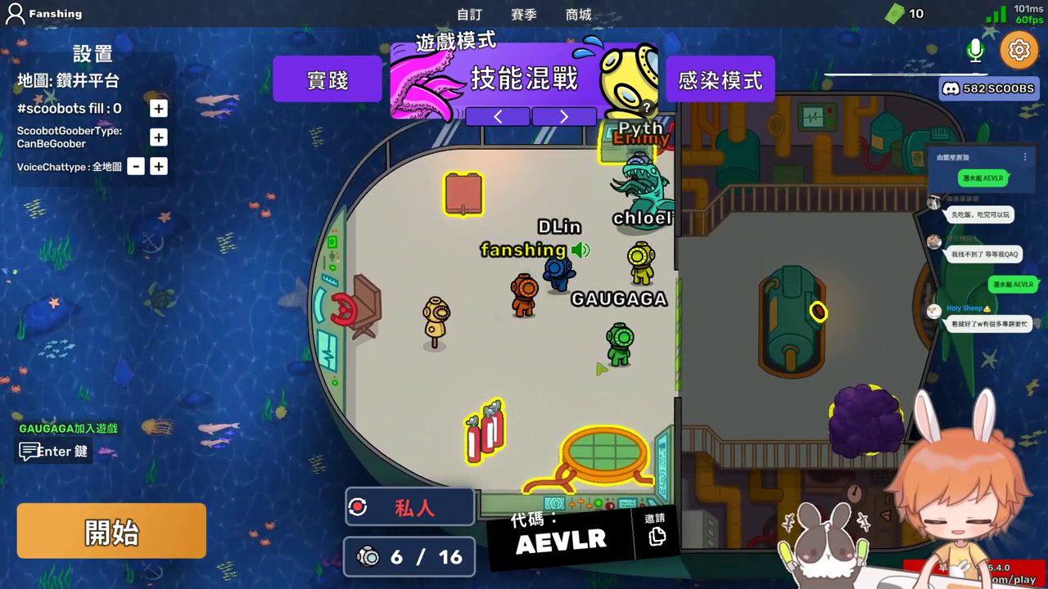